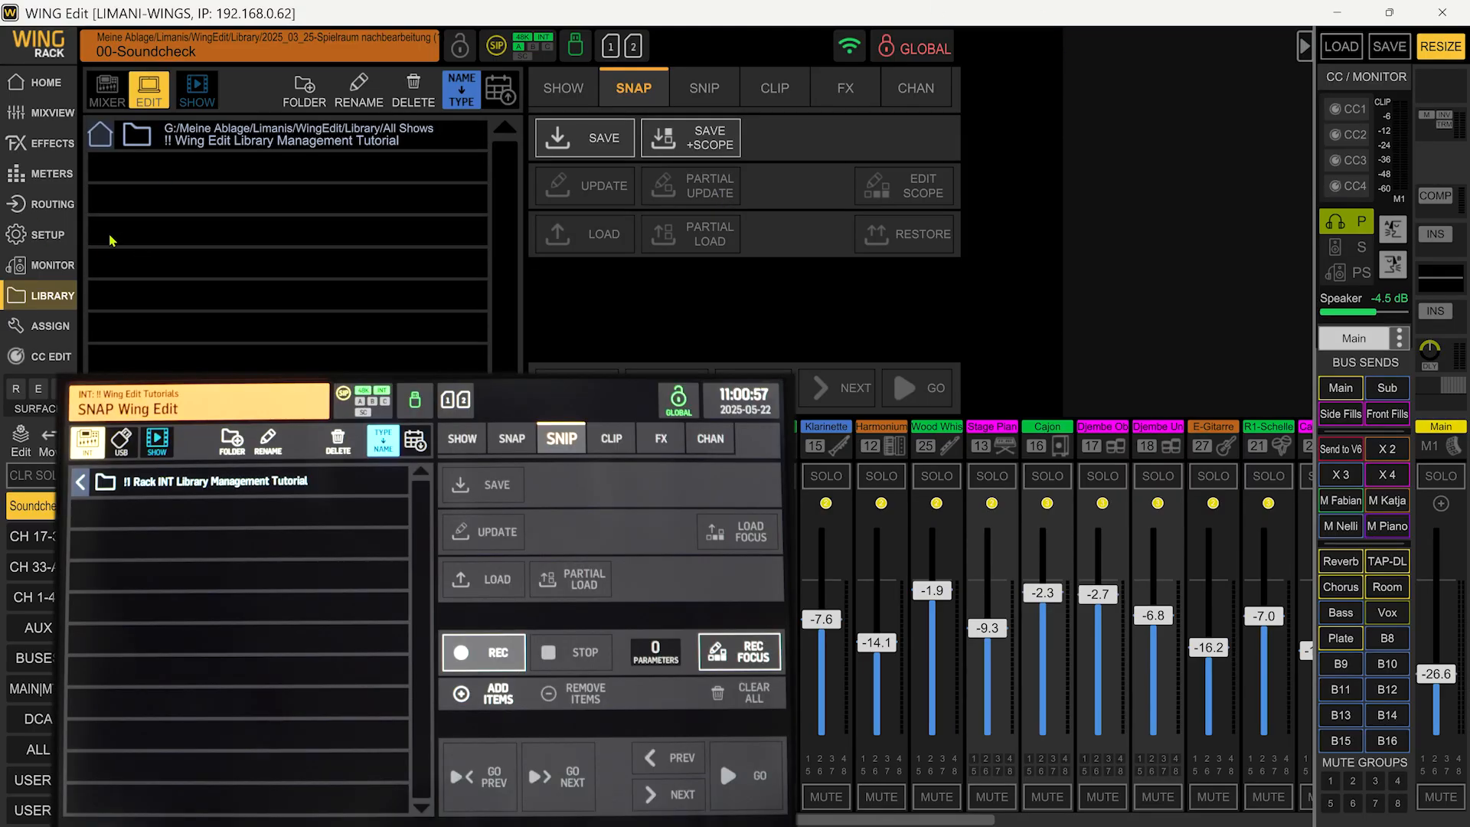
- Initialize the console with all channels, sources, outputs, effects, configuration and content items selected
{"action": "left_click", "coordinate": [52, 232]}
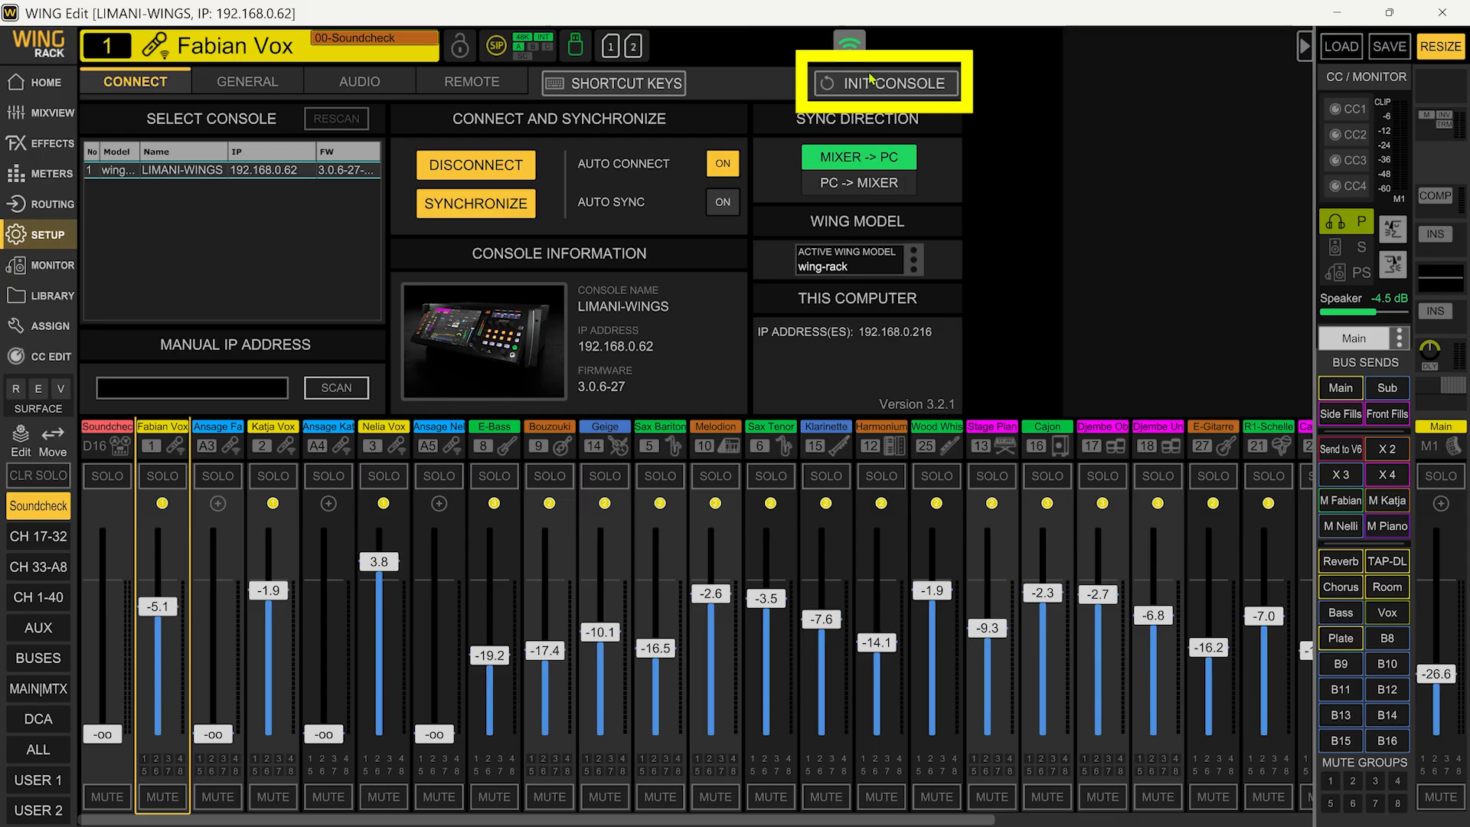
{"action": "left_click", "coordinate": [870, 82]}
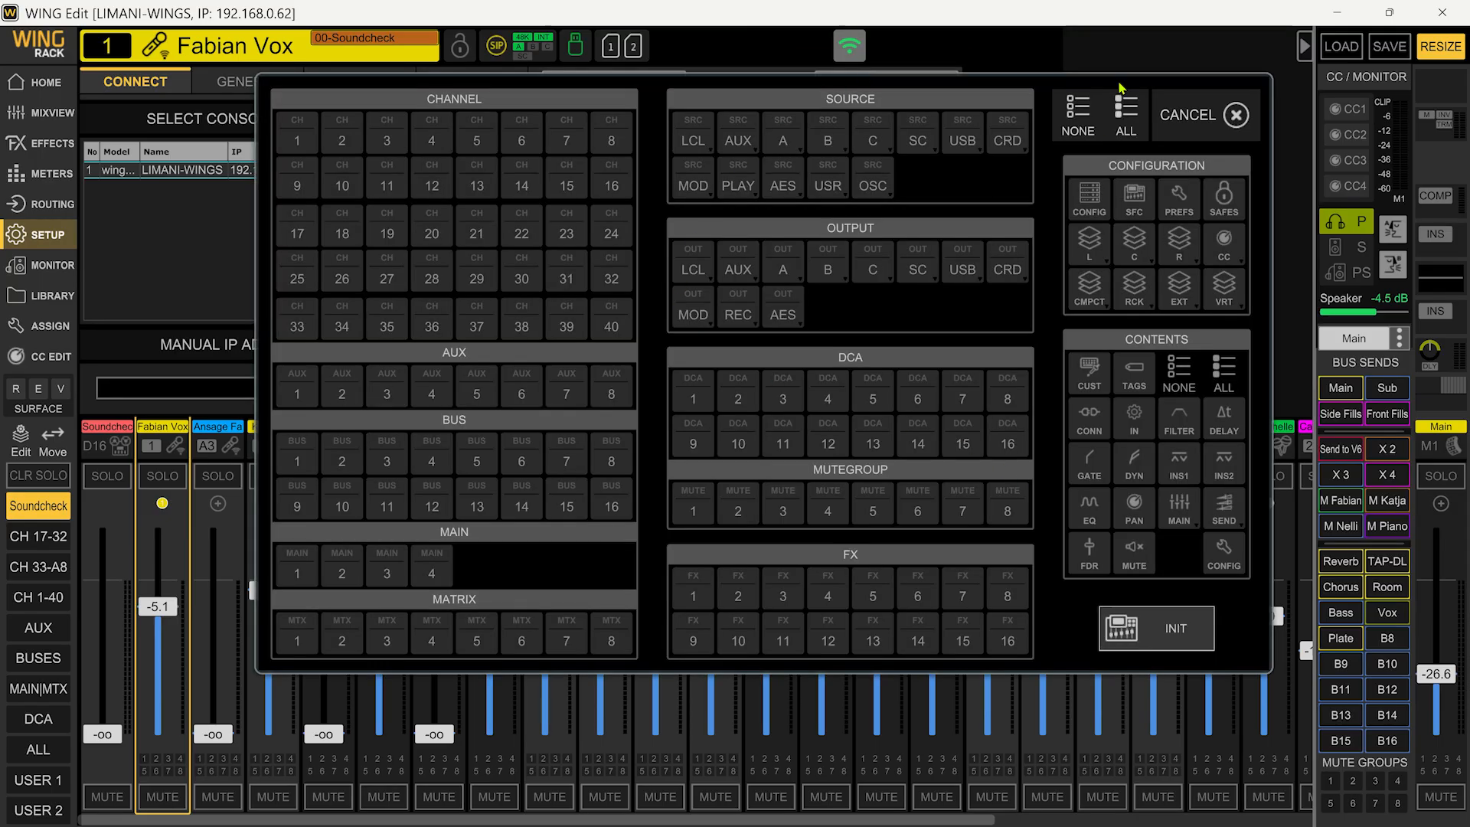
{"action": "left_click", "coordinate": [1122, 111]}
{"action": "left_click", "coordinate": [1187, 627]}
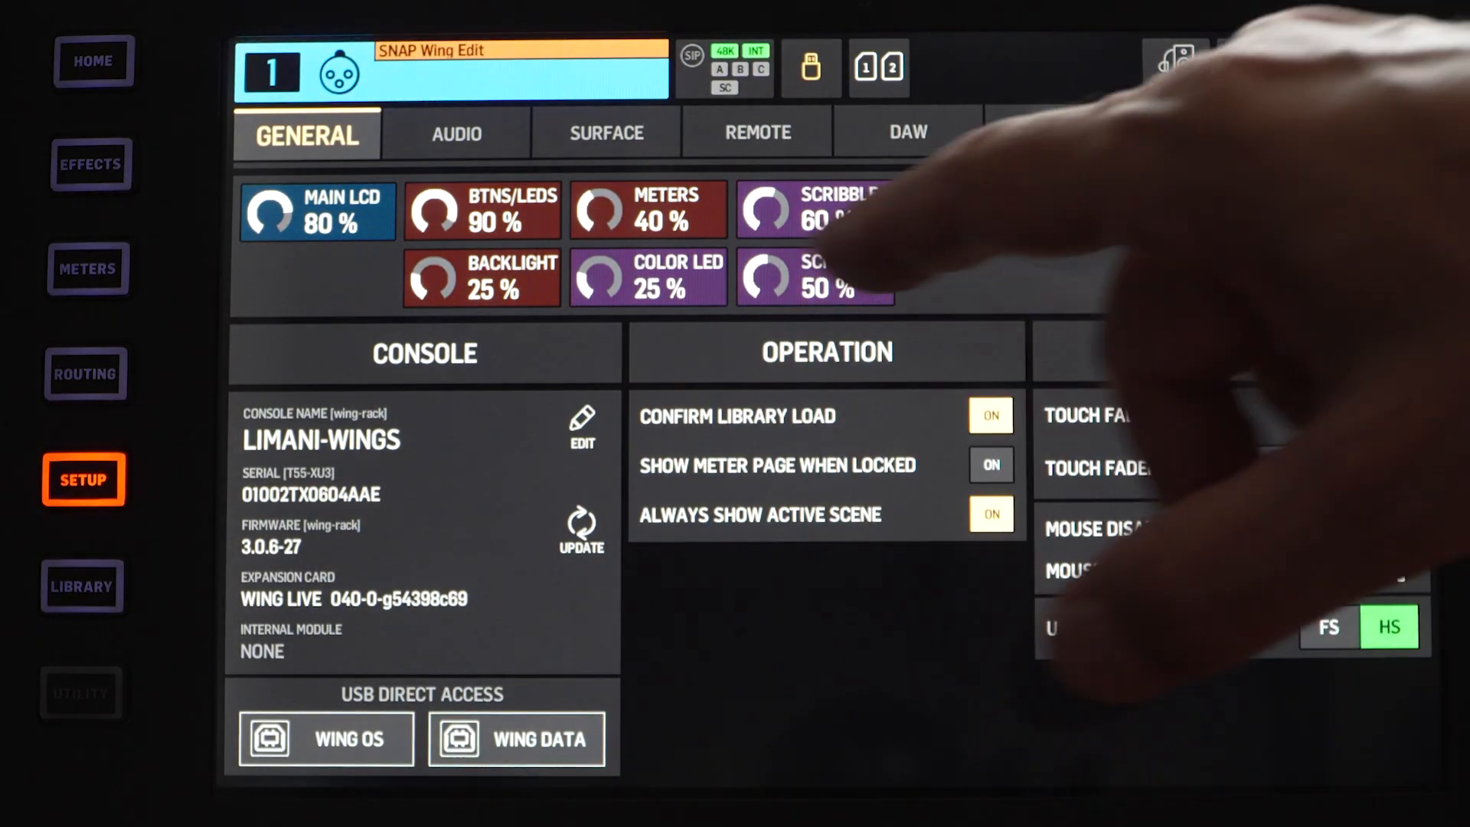
{"action": "left_click", "coordinate": [1182, 134]}
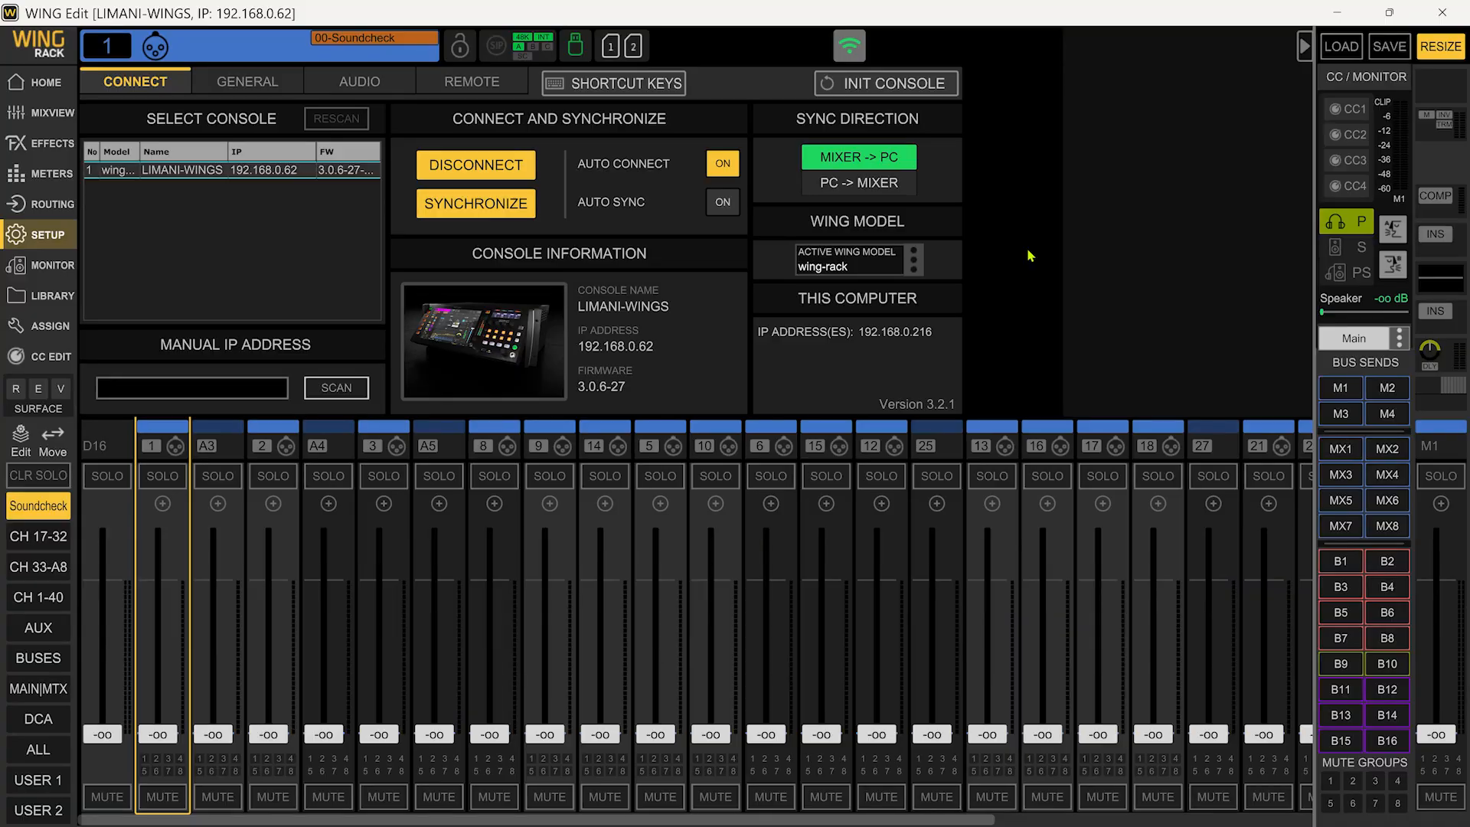
- Initialize all fader layers of the WING EDIT section
{"action": "left_click", "coordinate": [48, 328]}
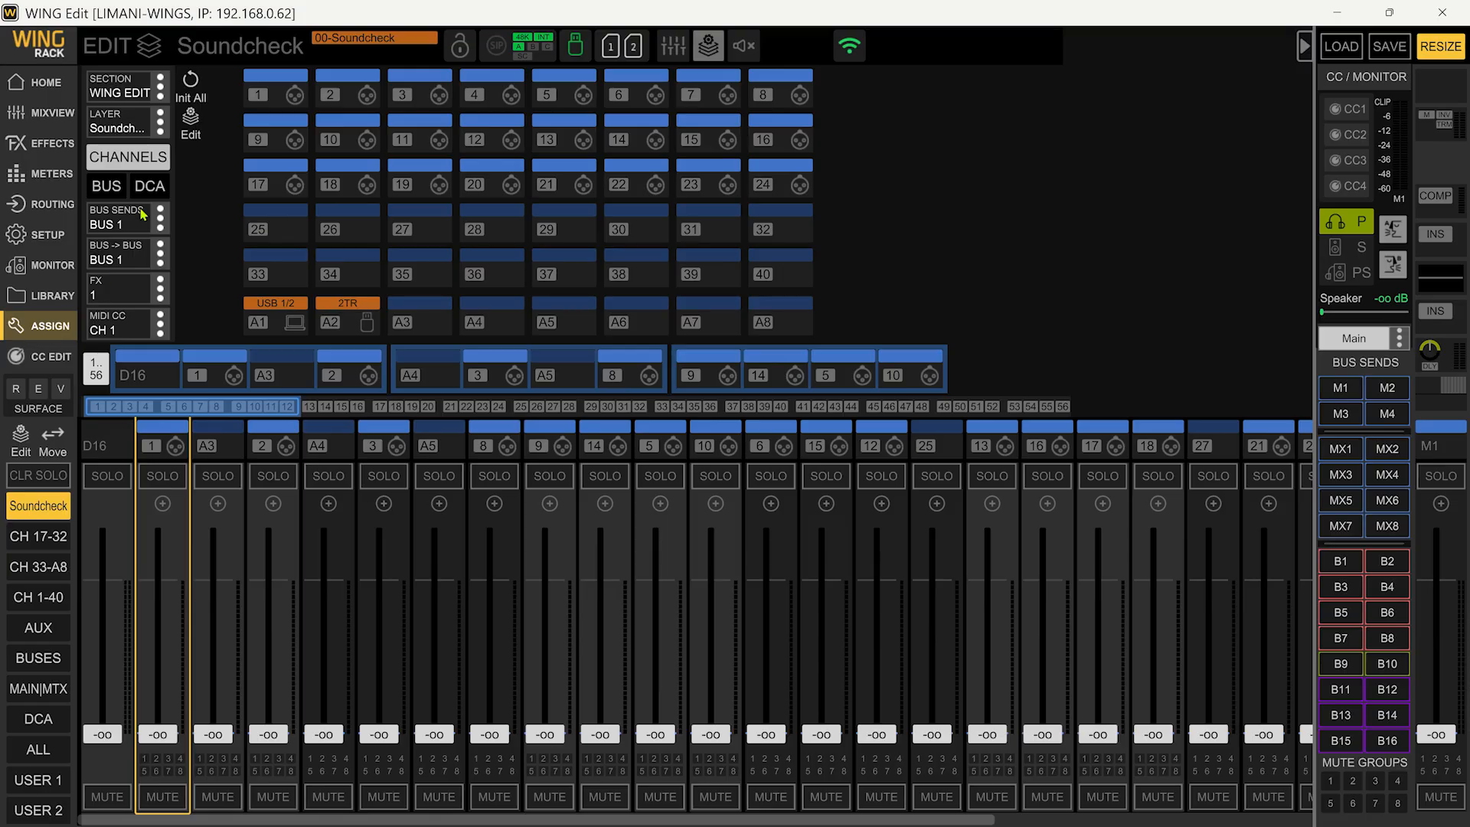
{"action": "left_click", "coordinate": [159, 89]}
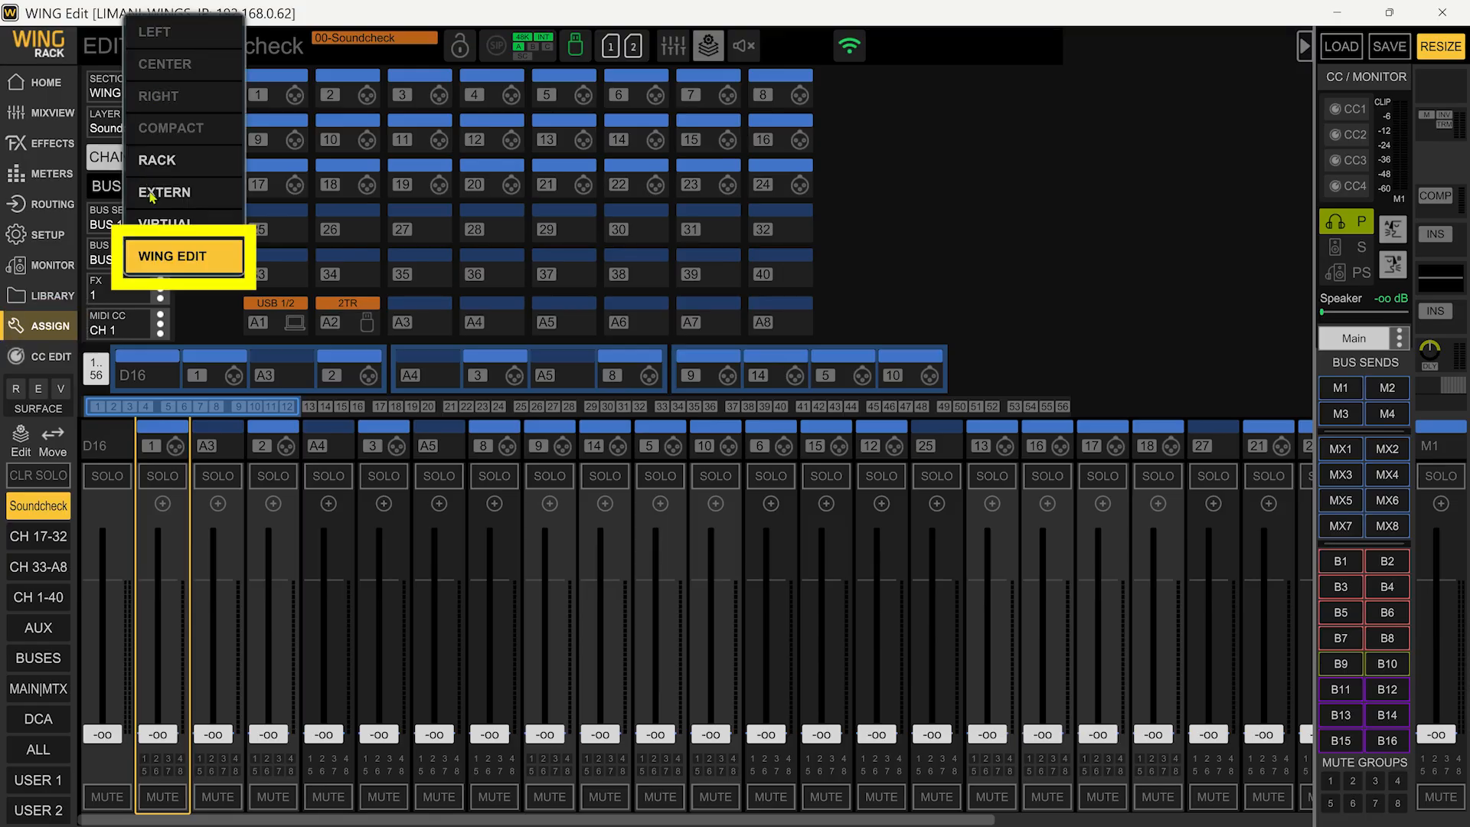
{"action": "left_click", "coordinate": [184, 256]}
{"action": "left_click", "coordinate": [193, 91]}
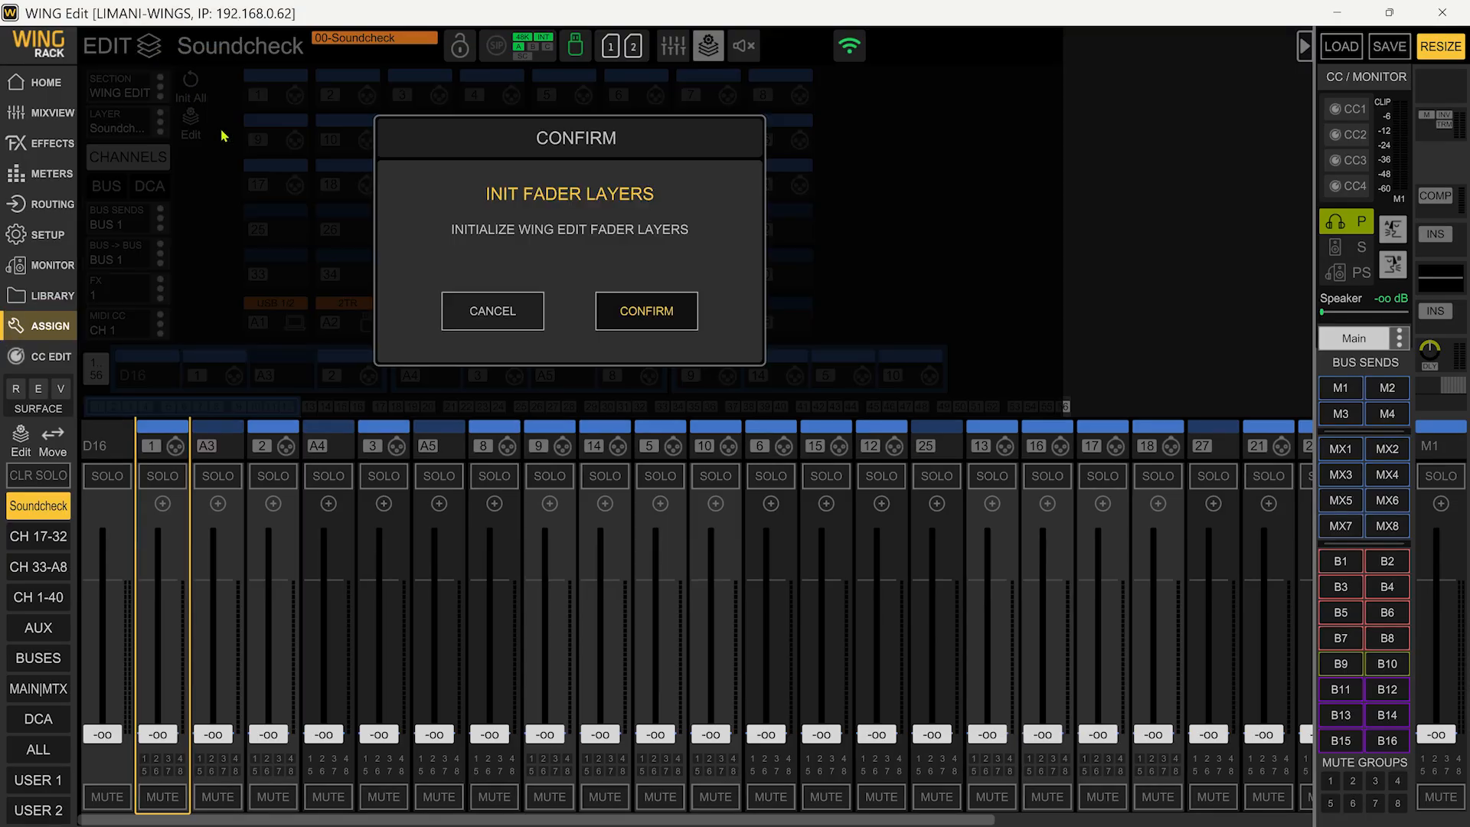
{"action": "left_click", "coordinate": [653, 324]}
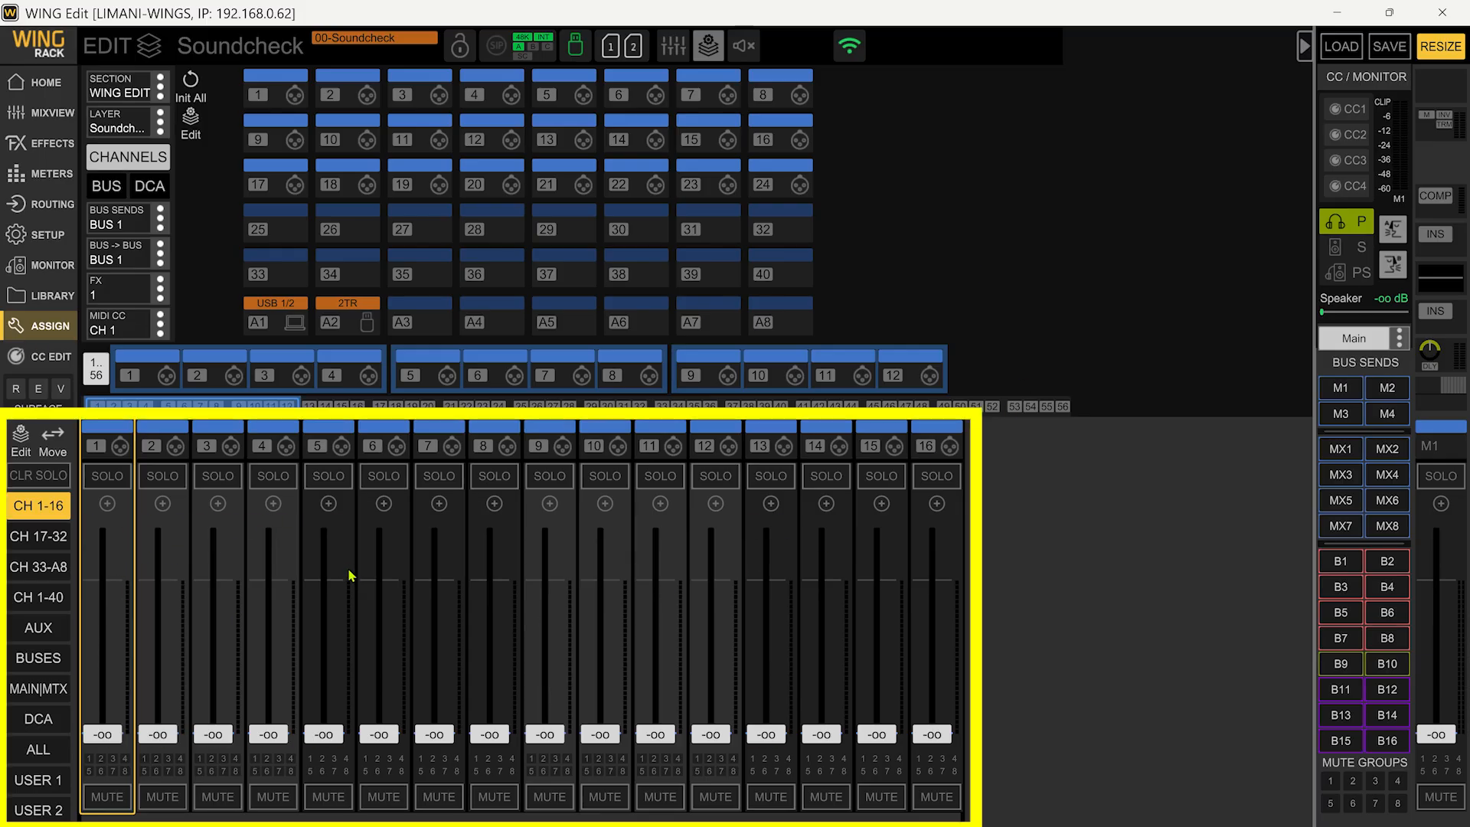
- Set Local In 1 to 40 dB gain, name it V7, and give it a microphone icon and yellow color
{"action": "left_click", "coordinate": [47, 234]}
{"action": "left_click", "coordinate": [50, 204]}
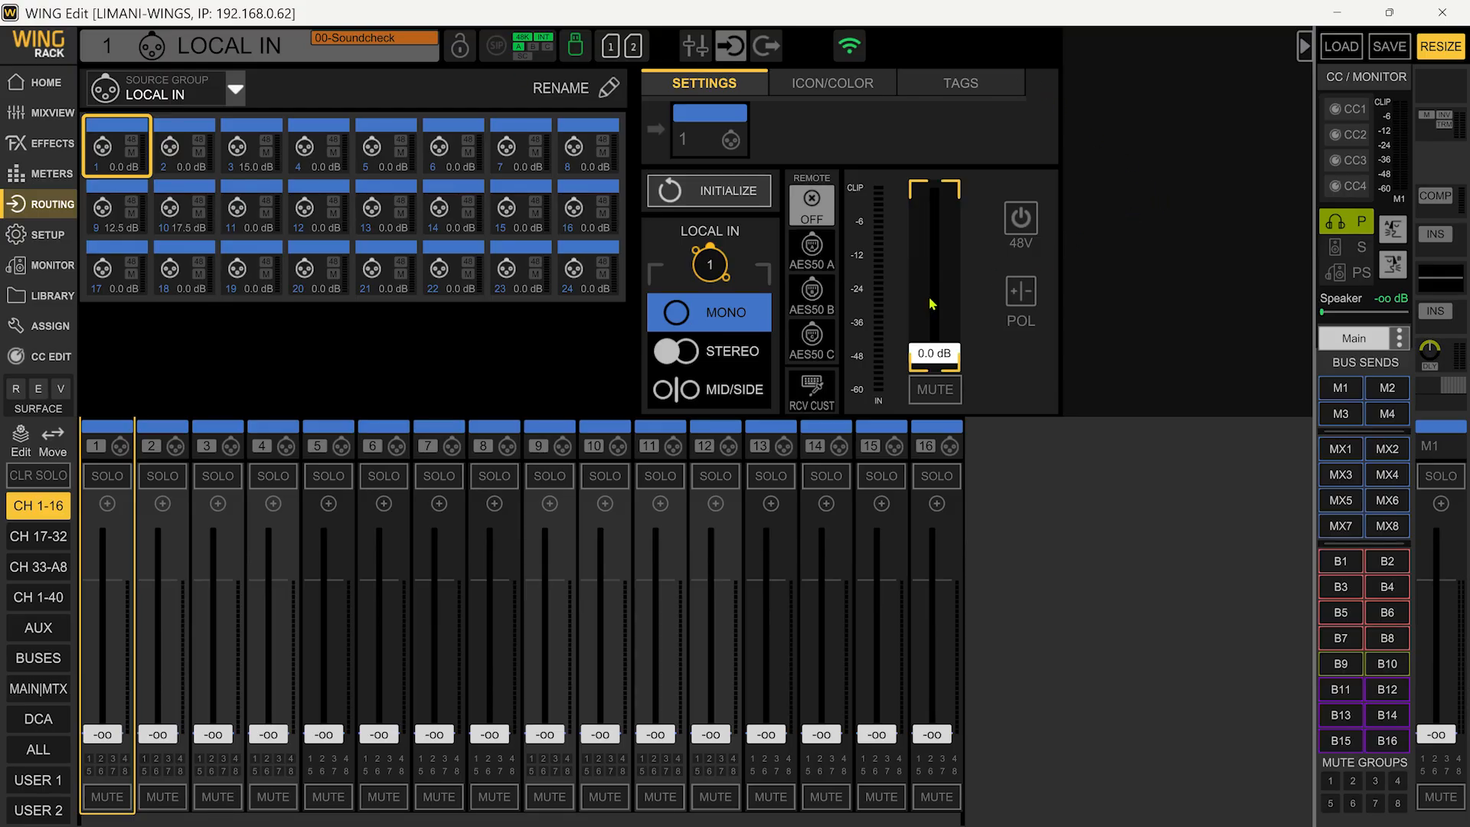
{"action": "left_click_drag", "start_coordinate": [949, 337], "coordinate": [969, 200]}
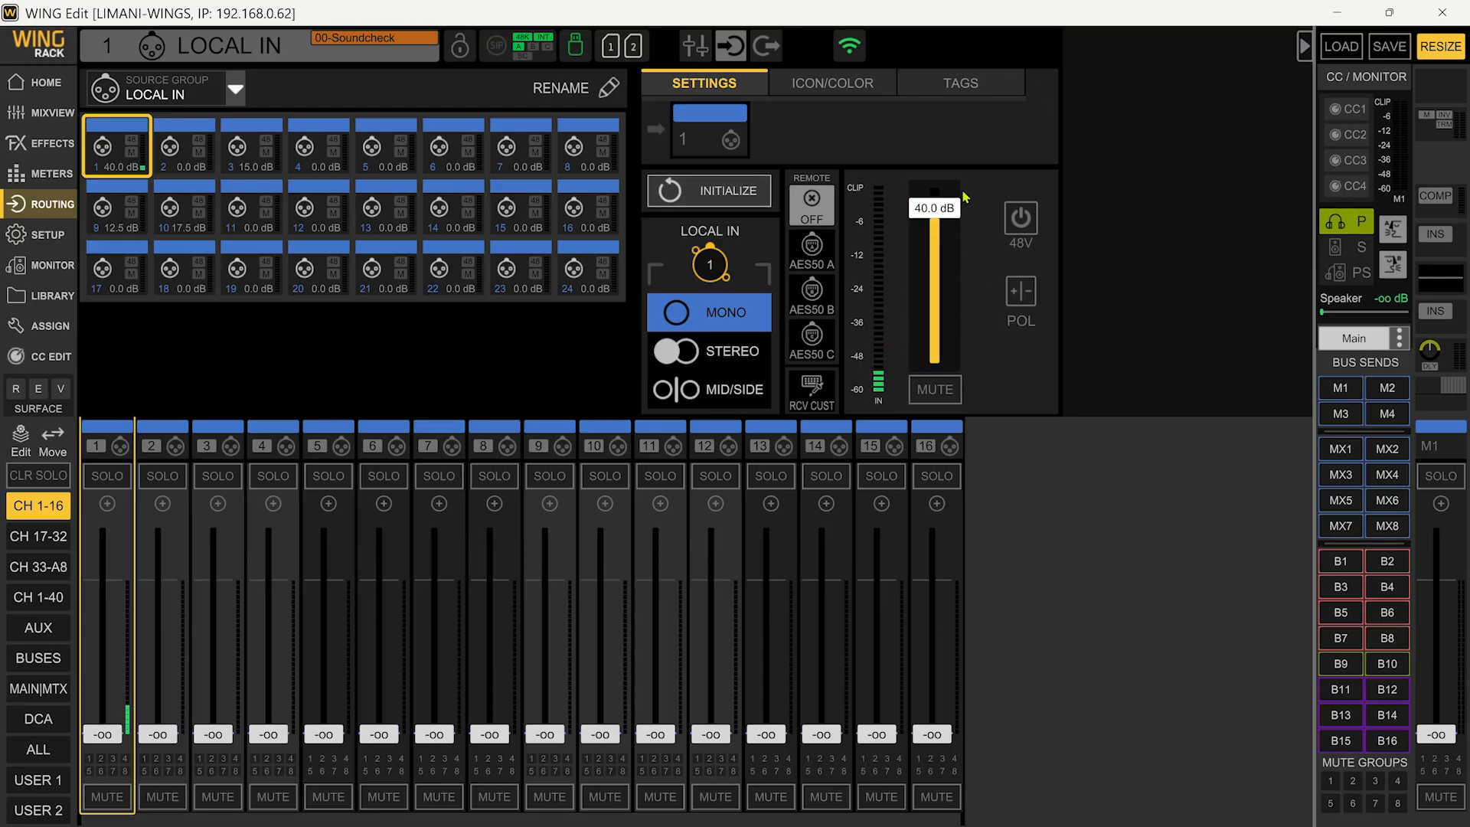
{"action": "left_click", "coordinate": [531, 88]}
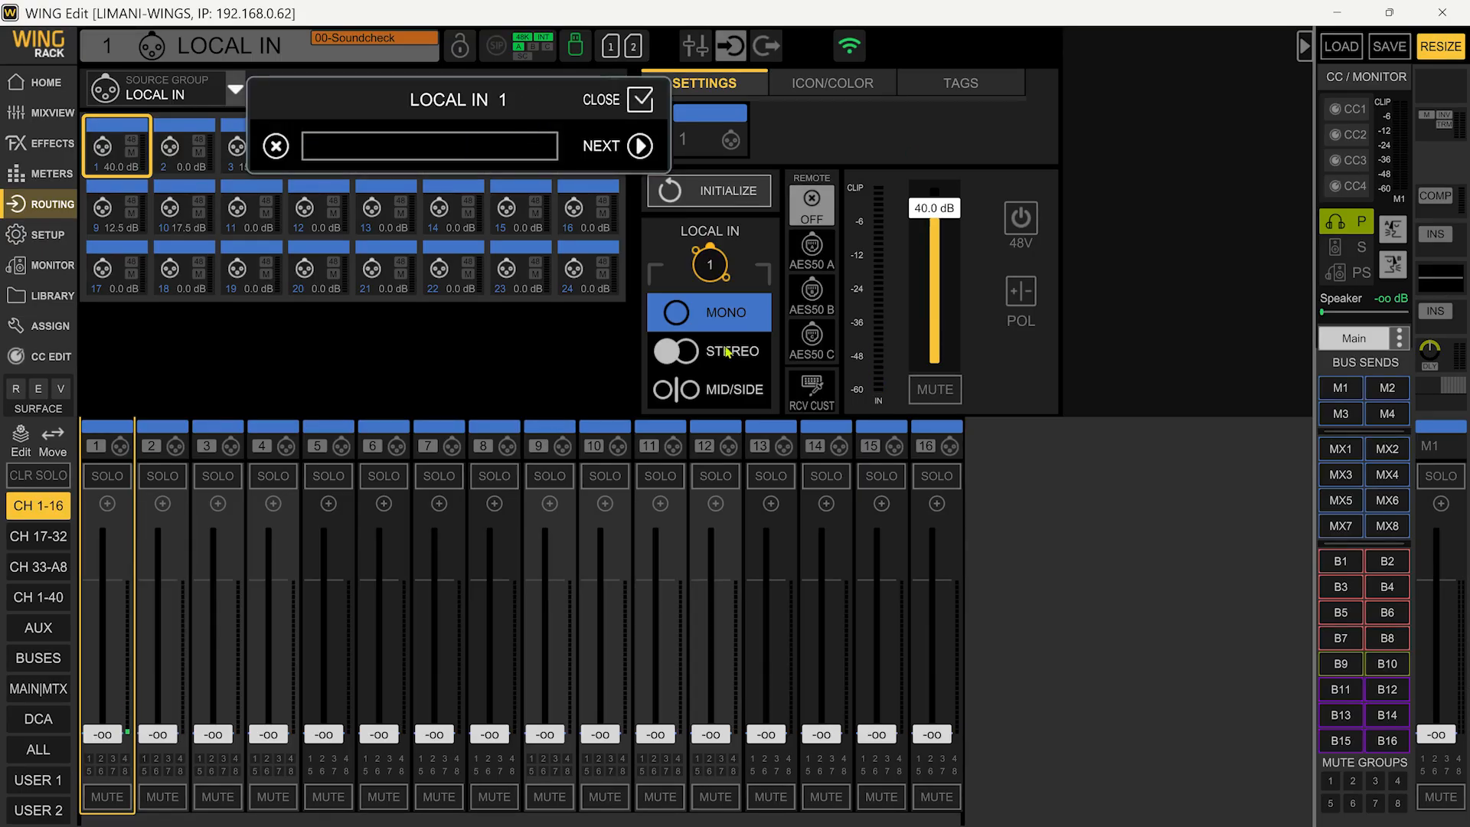
{"action": "left_click", "coordinate": [832, 82]}
{"action": "left_click", "coordinate": [747, 137]}
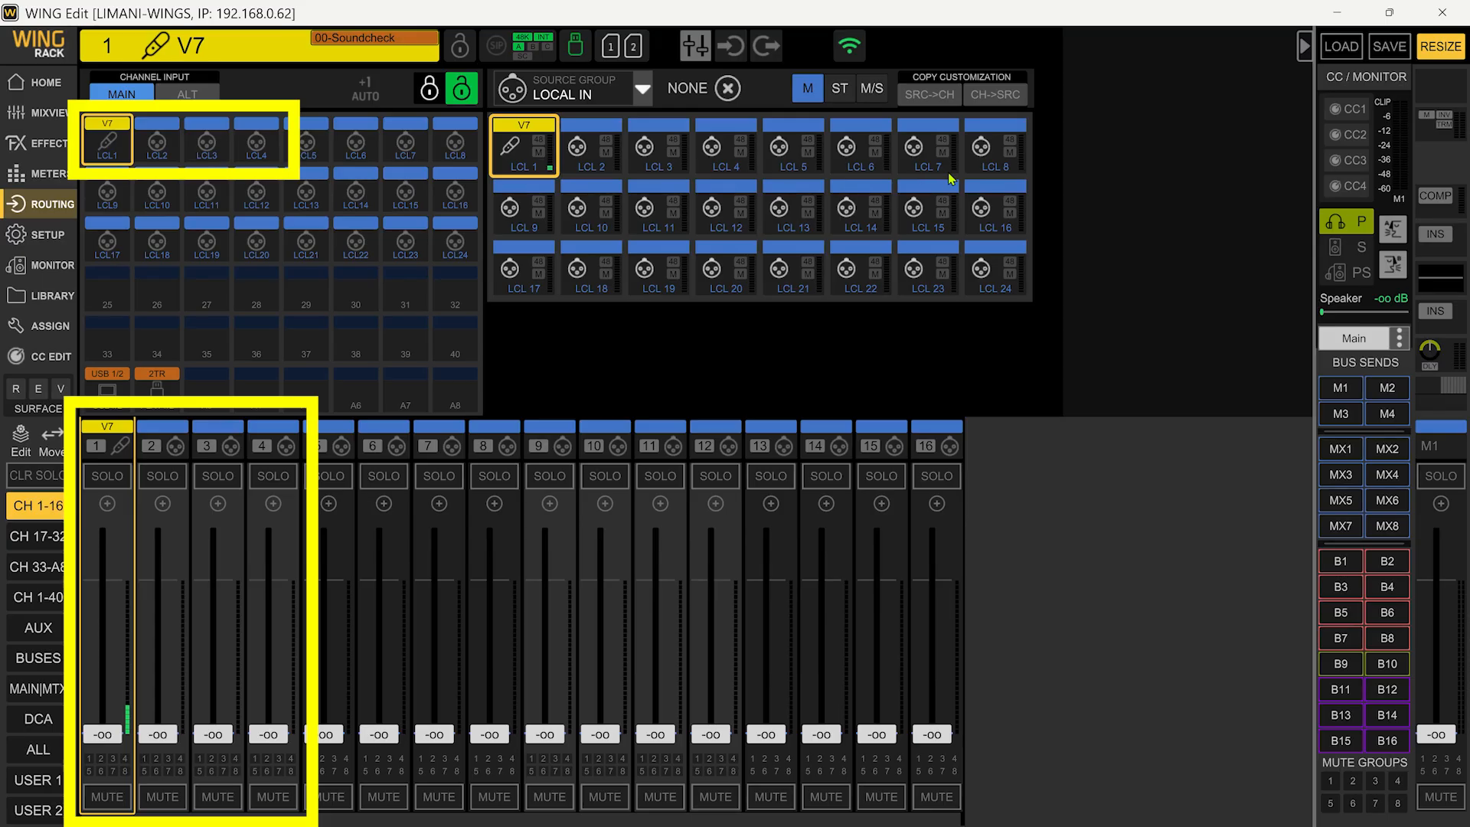
- Assign Local In 1 as the main input source of channels 2, 3 and 4
{"action": "left_click", "coordinate": [157, 143]}
{"action": "left_click", "coordinate": [514, 153]}
{"action": "left_click", "coordinate": [206, 143]}
{"action": "left_click", "coordinate": [514, 153]}
{"action": "left_click", "coordinate": [257, 143]}
{"action": "left_click", "coordinate": [514, 153]}
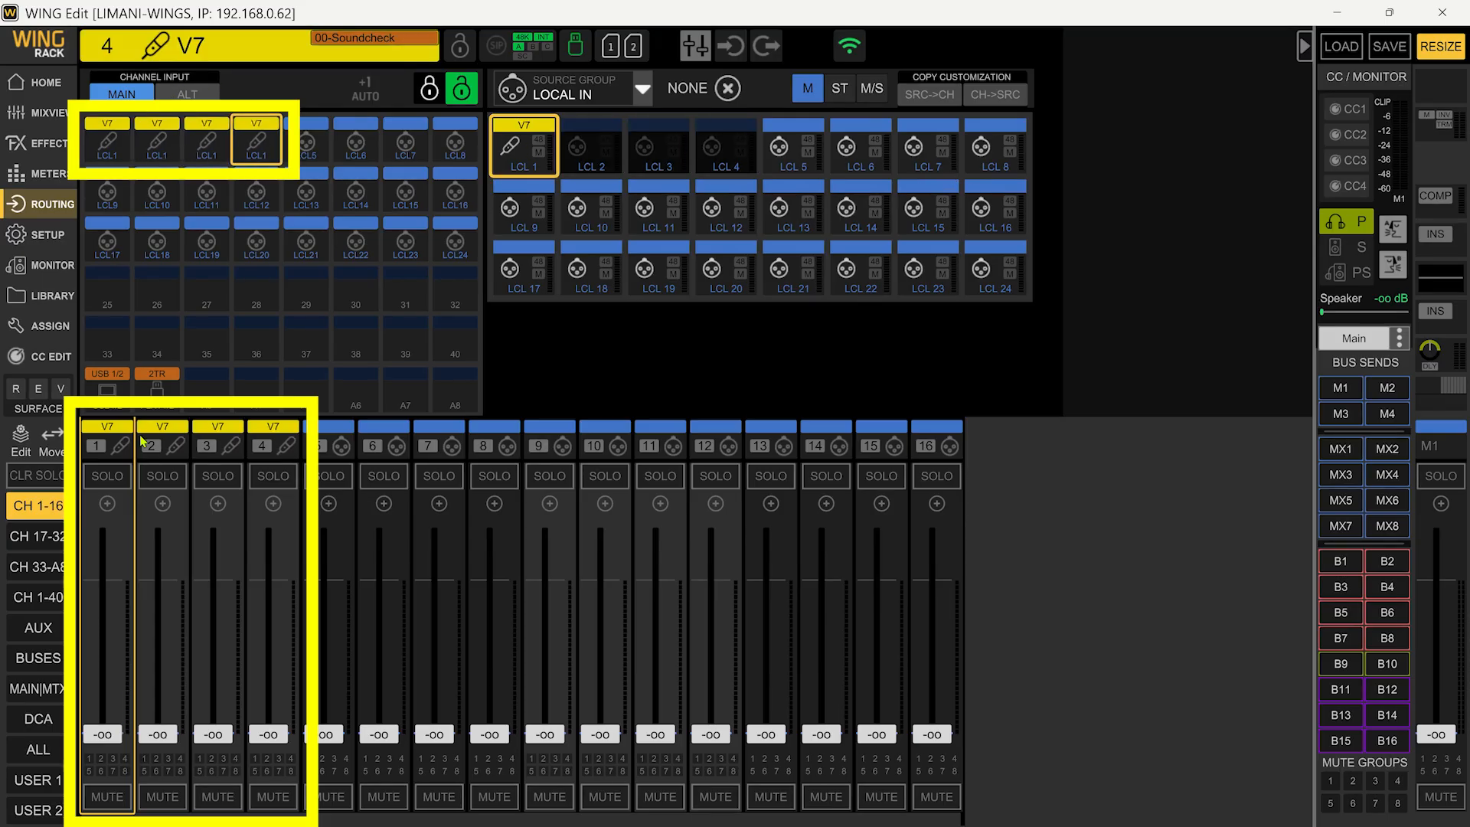
- Unlink all channels' customization from their sources and give channel 1 the name Ch 1, yellow color and the first microphone icon
{"action": "double_click", "coordinate": [98, 429]}
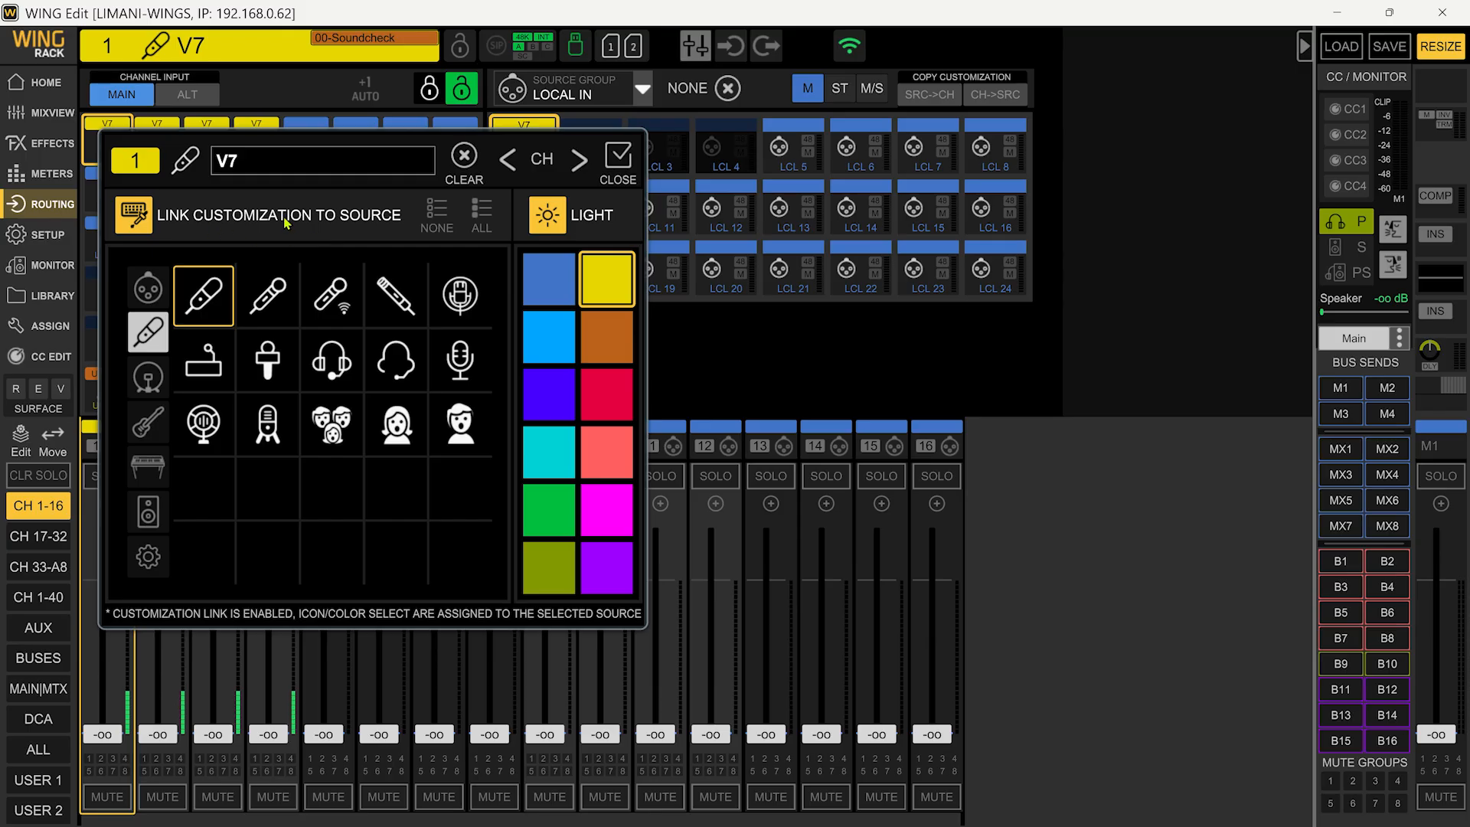
{"action": "left_click", "coordinate": [437, 212]}
{"action": "left_click", "coordinate": [328, 161]}
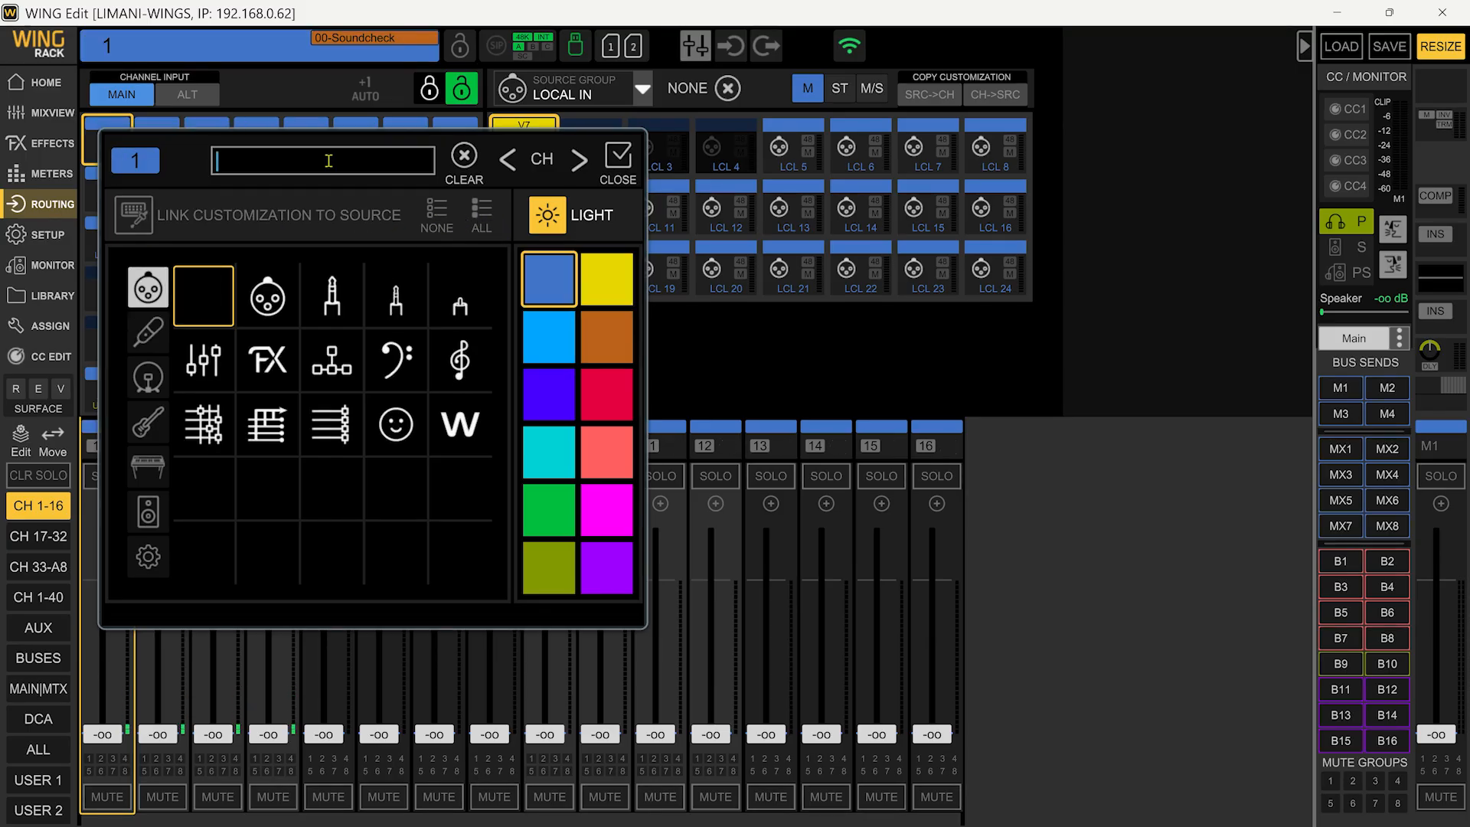
{"action": "type", "text": "Ch 1"}
{"action": "left_click", "coordinate": [606, 279]}
{"action": "left_click", "coordinate": [148, 334]}
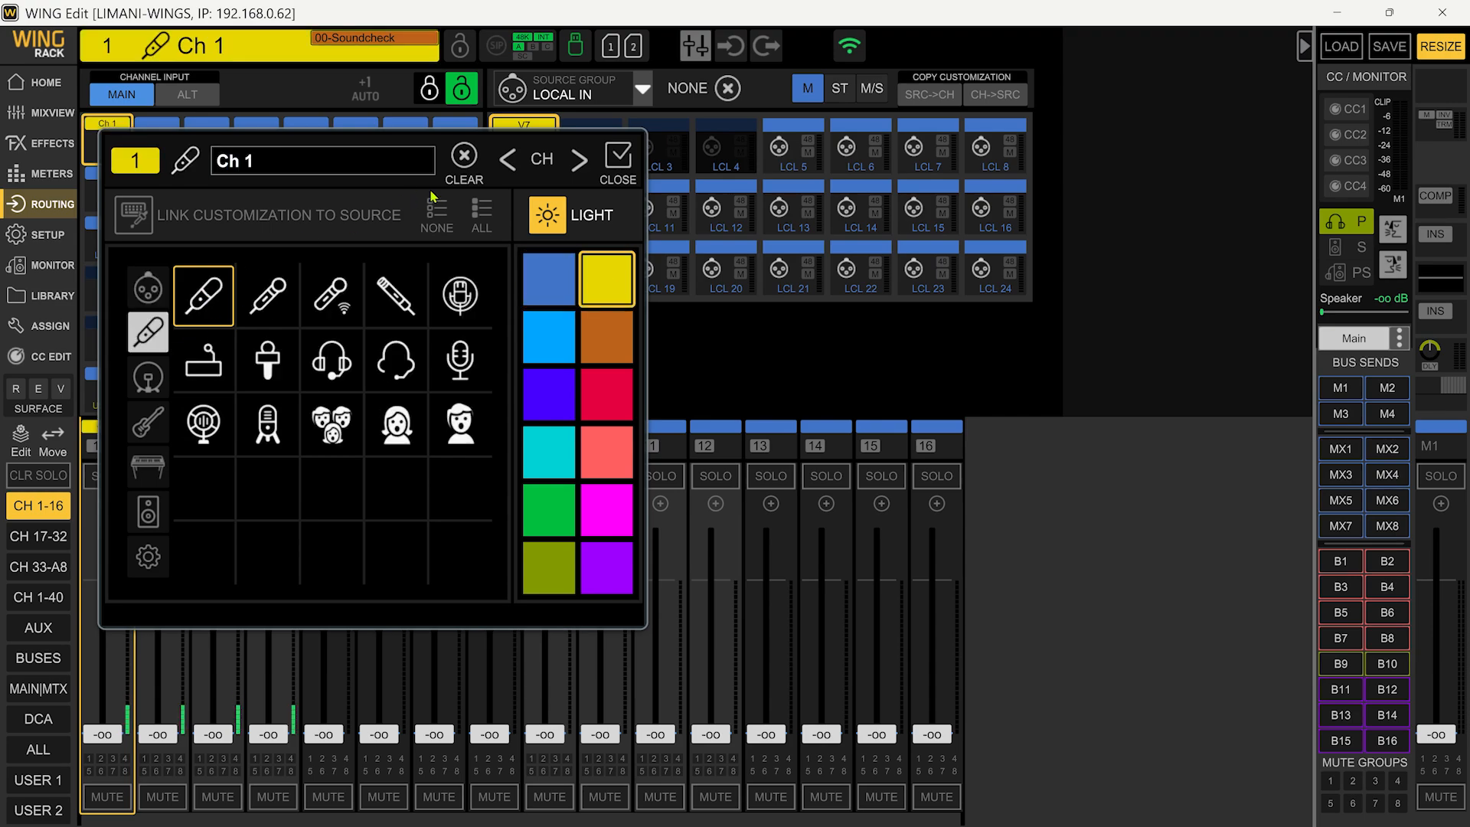
- Name channel 2 Ch 2 and give it the second microphone icon and the orange-brown color
{"action": "left_click", "coordinate": [580, 160]}
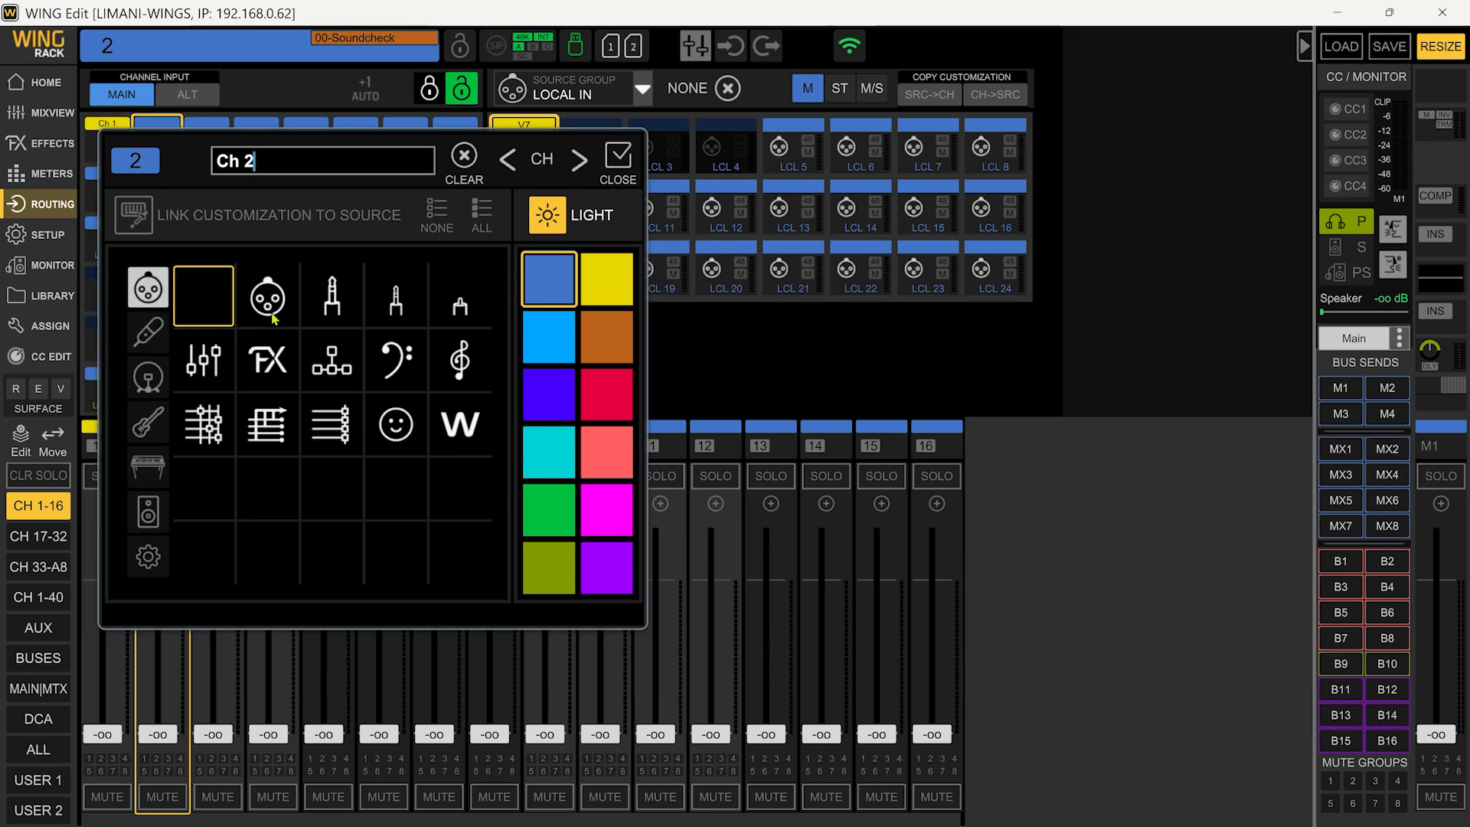
{"action": "left_click", "coordinate": [147, 334]}
{"action": "left_click", "coordinate": [267, 297]}
{"action": "left_click", "coordinate": [606, 337]}
- Name channel 3 Ch 3 and give it the wireless microphone icon and the salmon color
{"action": "left_click", "coordinate": [579, 160]}
{"action": "type", "text": "Ch 3"}
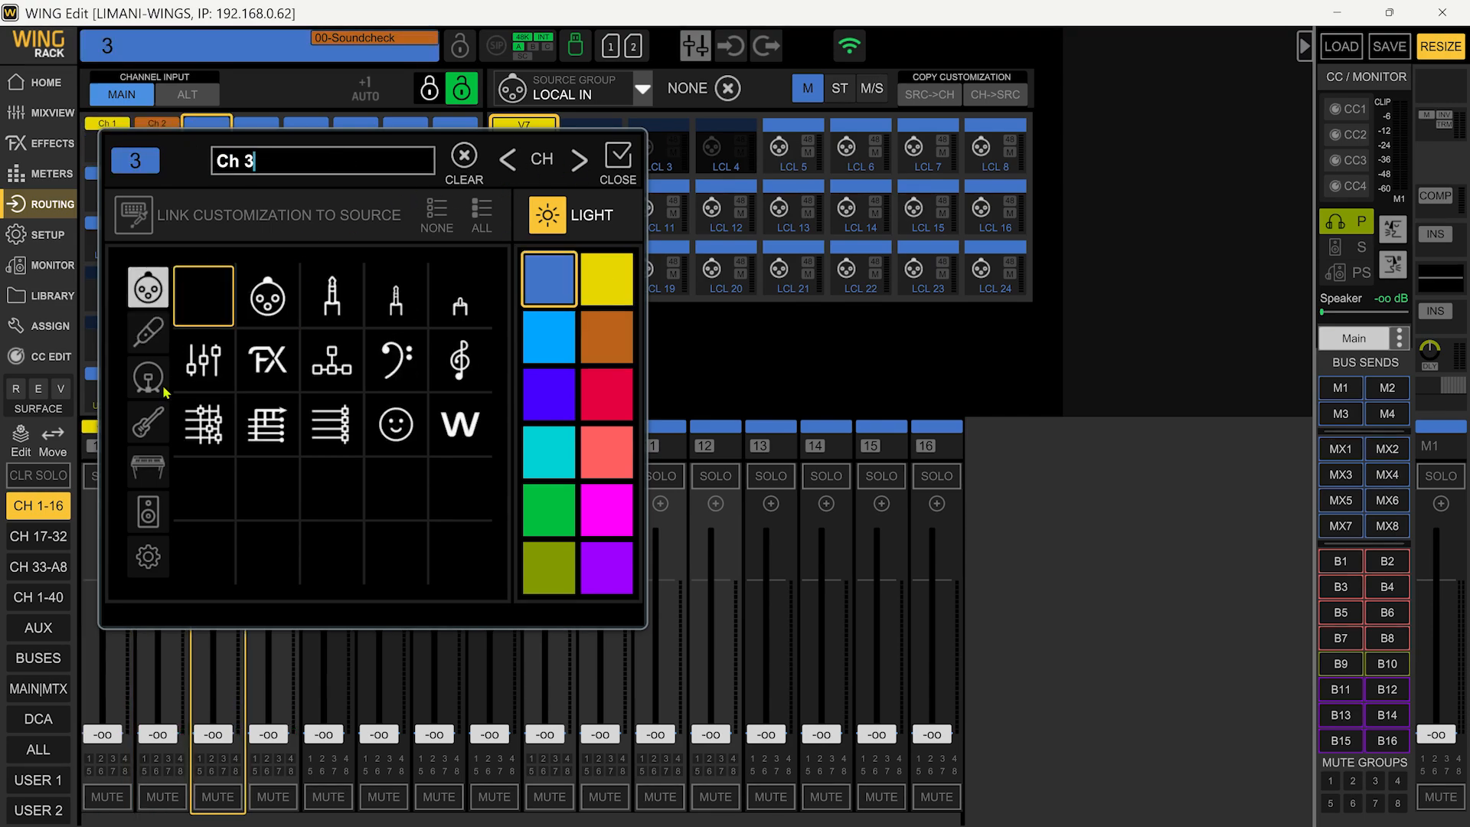
{"action": "left_click", "coordinate": [148, 334]}
{"action": "left_click", "coordinate": [332, 296]}
{"action": "left_click", "coordinate": [607, 452]}
- Name channel 4 Ch 4 and give it the fourth microphone icon and the magenta color
{"action": "left_click", "coordinate": [580, 160]}
{"action": "type", "text": "Ch 4"}
{"action": "left_click", "coordinate": [148, 334]}
{"action": "left_click", "coordinate": [396, 296]}
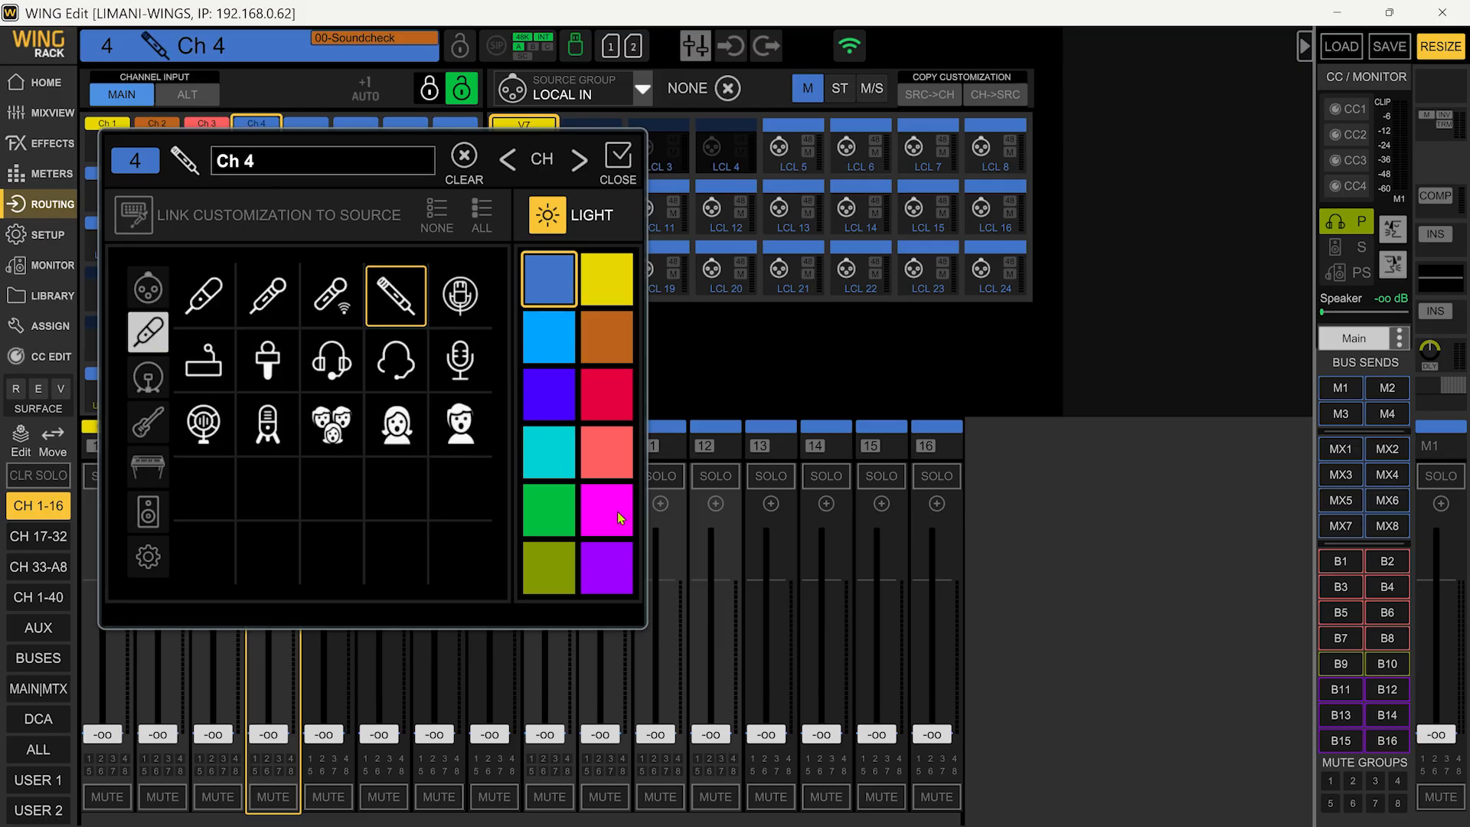
{"action": "left_click", "coordinate": [606, 509]}
{"action": "left_click", "coordinate": [804, 353]}
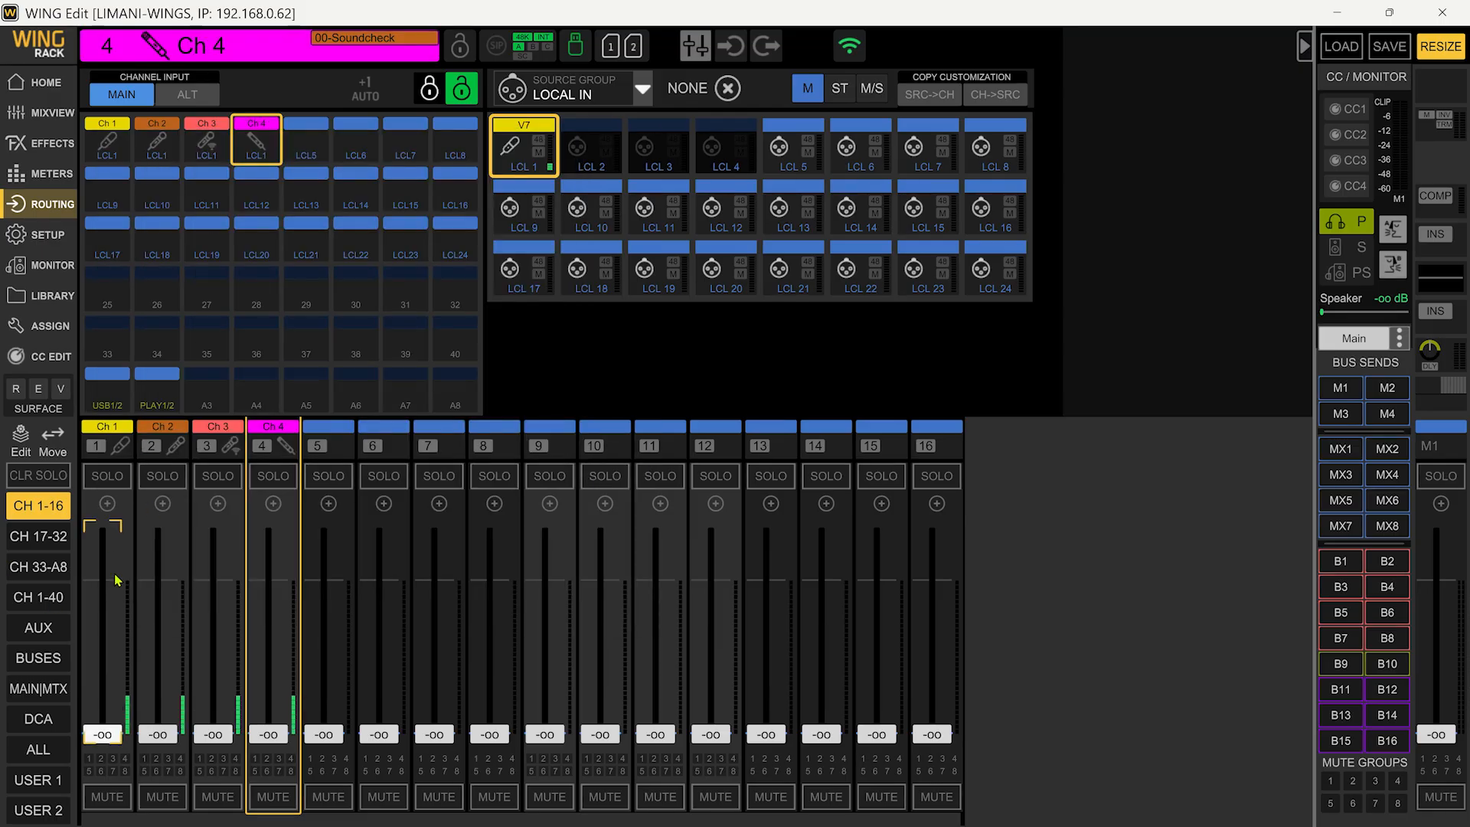
- Set channel 1's input trim to +10 dB
{"action": "left_click", "coordinate": [127, 767]}
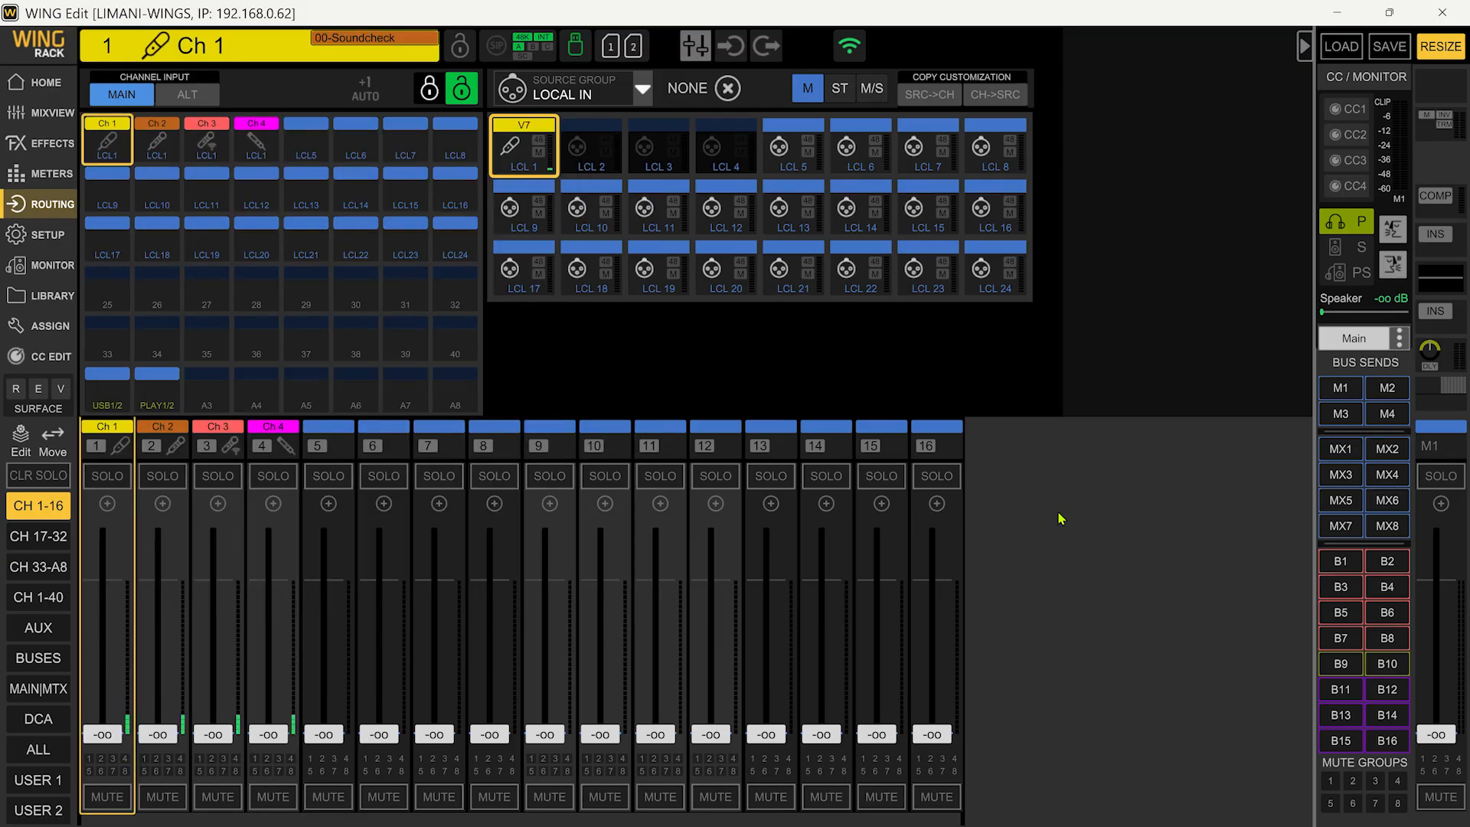
{"action": "left_click", "coordinate": [117, 432]}
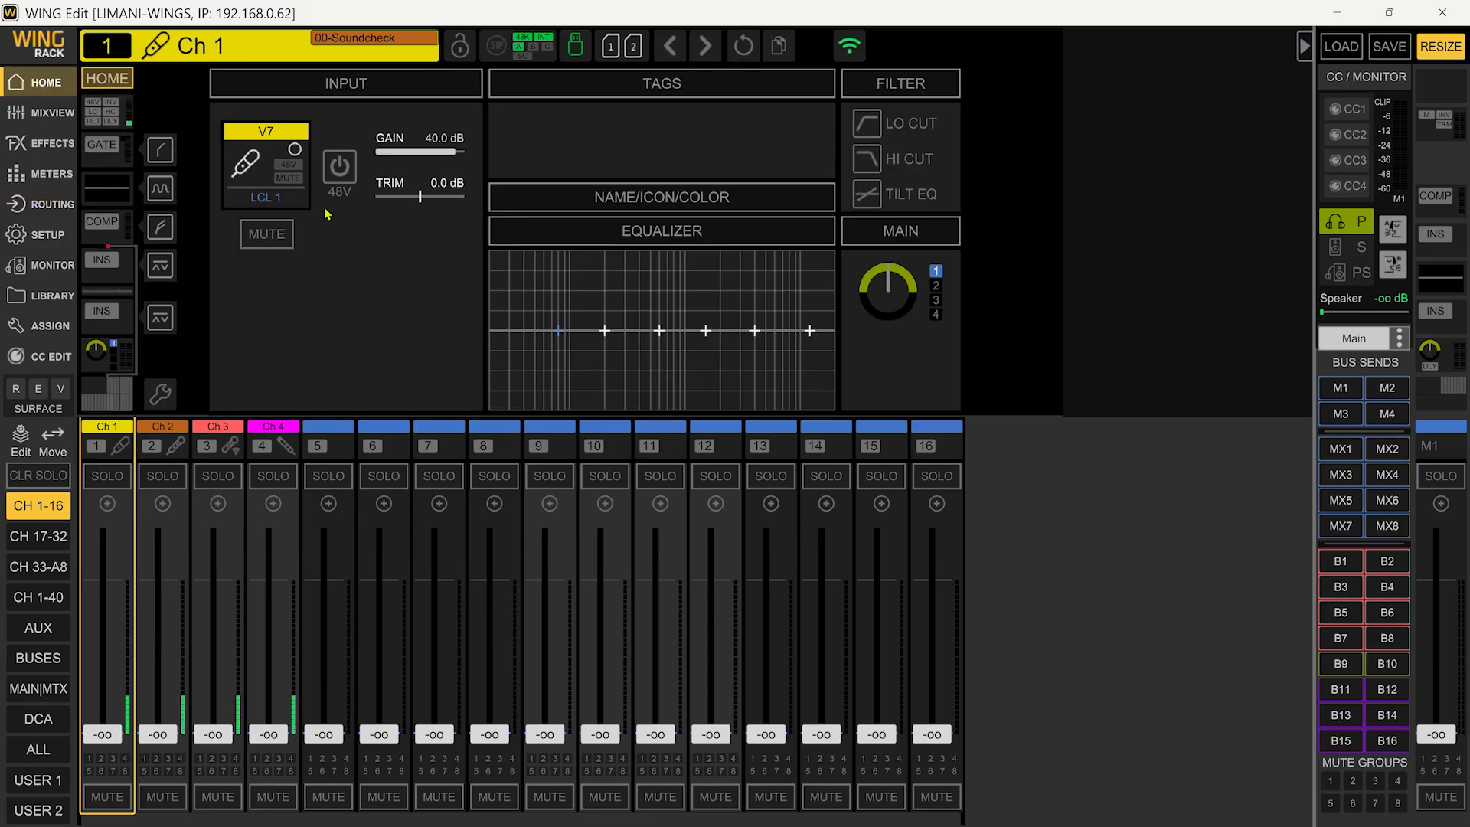
{"action": "right_click", "coordinate": [444, 190]}
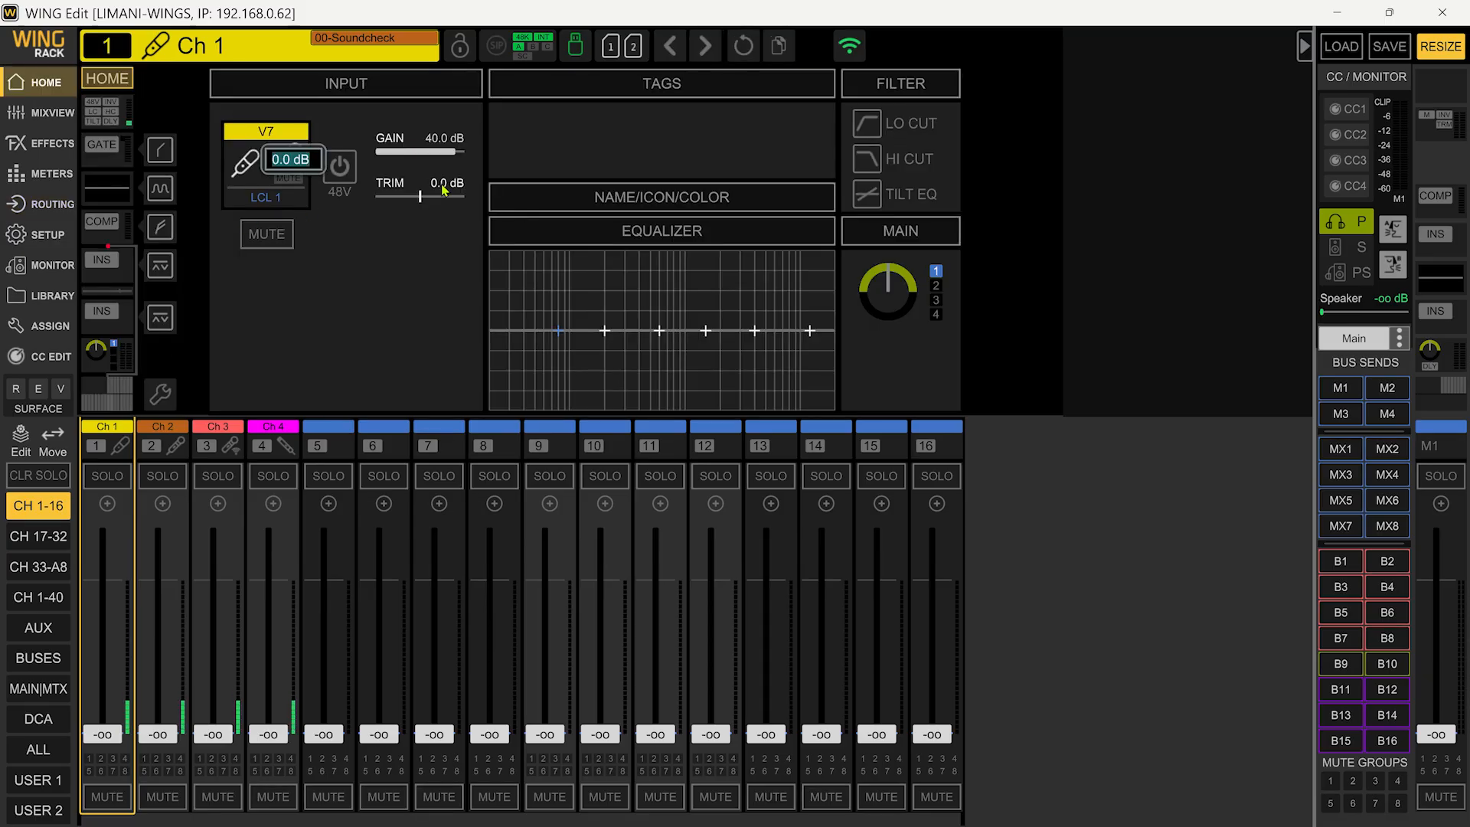
{"action": "type", "text": "10"}
{"action": "key", "text": "Return"}
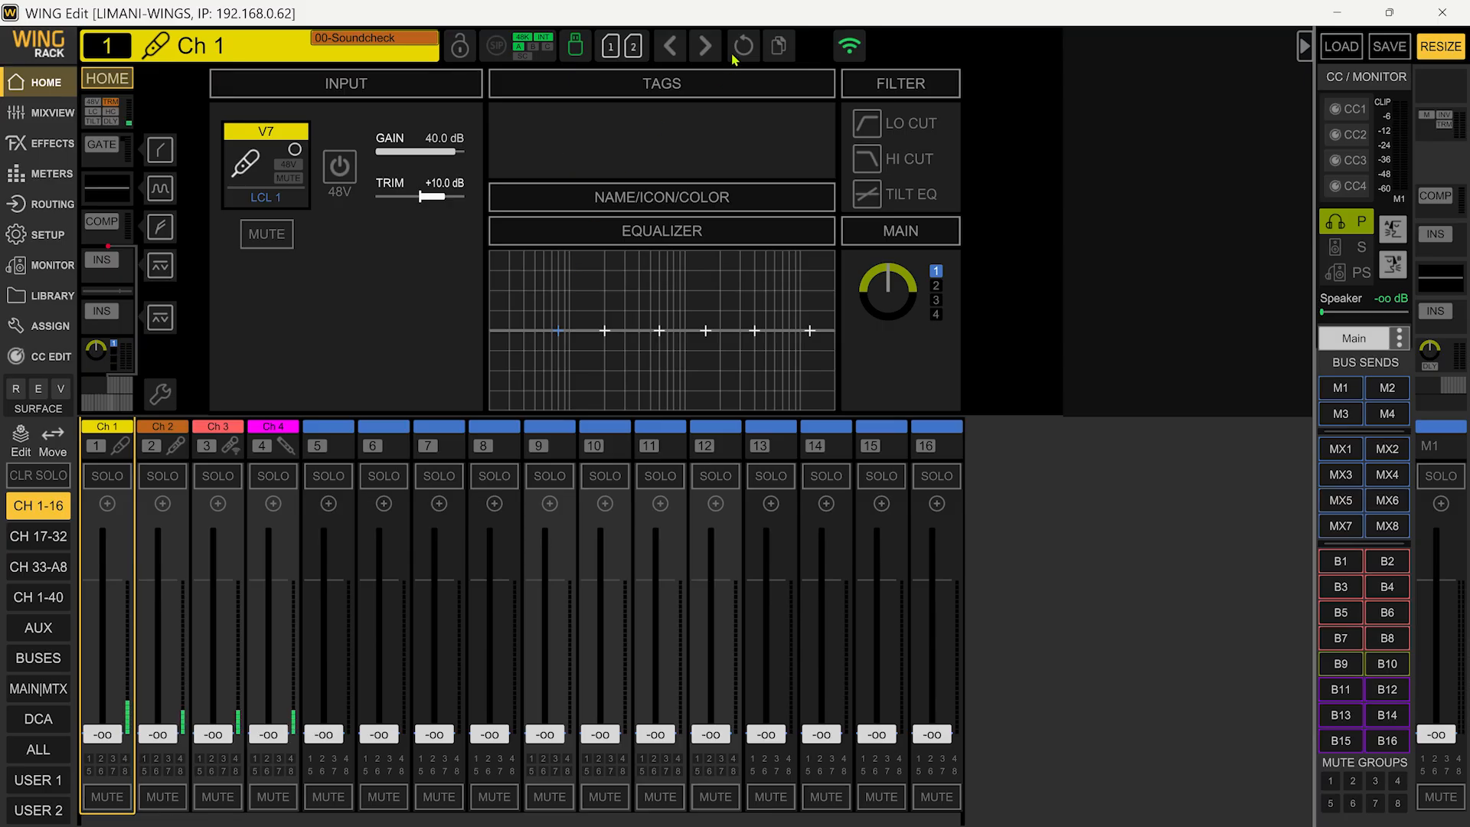
- Copy only the input (IN) settings of channel 1 to channels 2, 3 and 4
{"action": "left_click", "coordinate": [778, 46]}
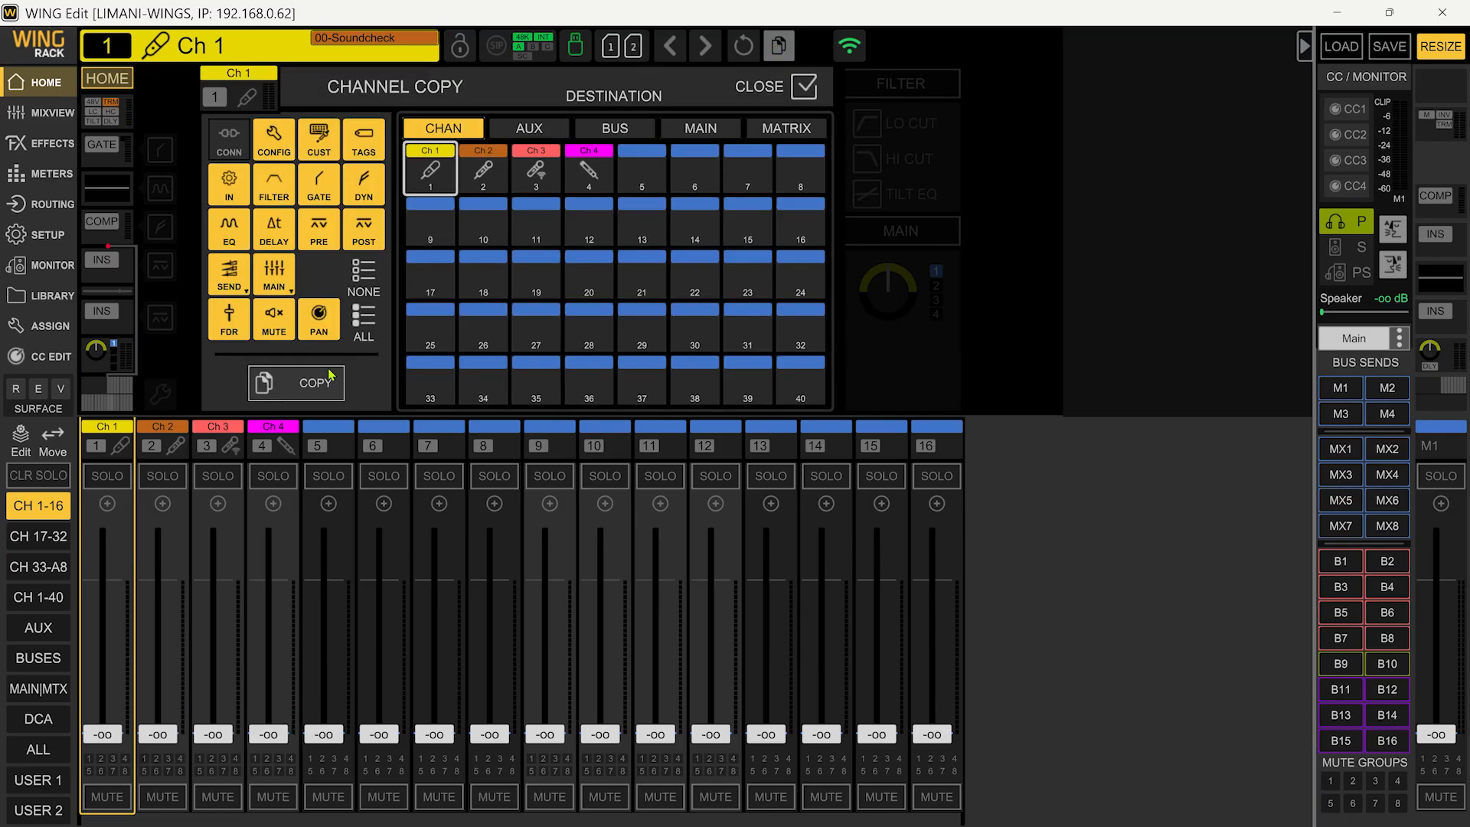
{"action": "left_click", "coordinate": [490, 170]}
{"action": "left_click", "coordinate": [548, 170]}
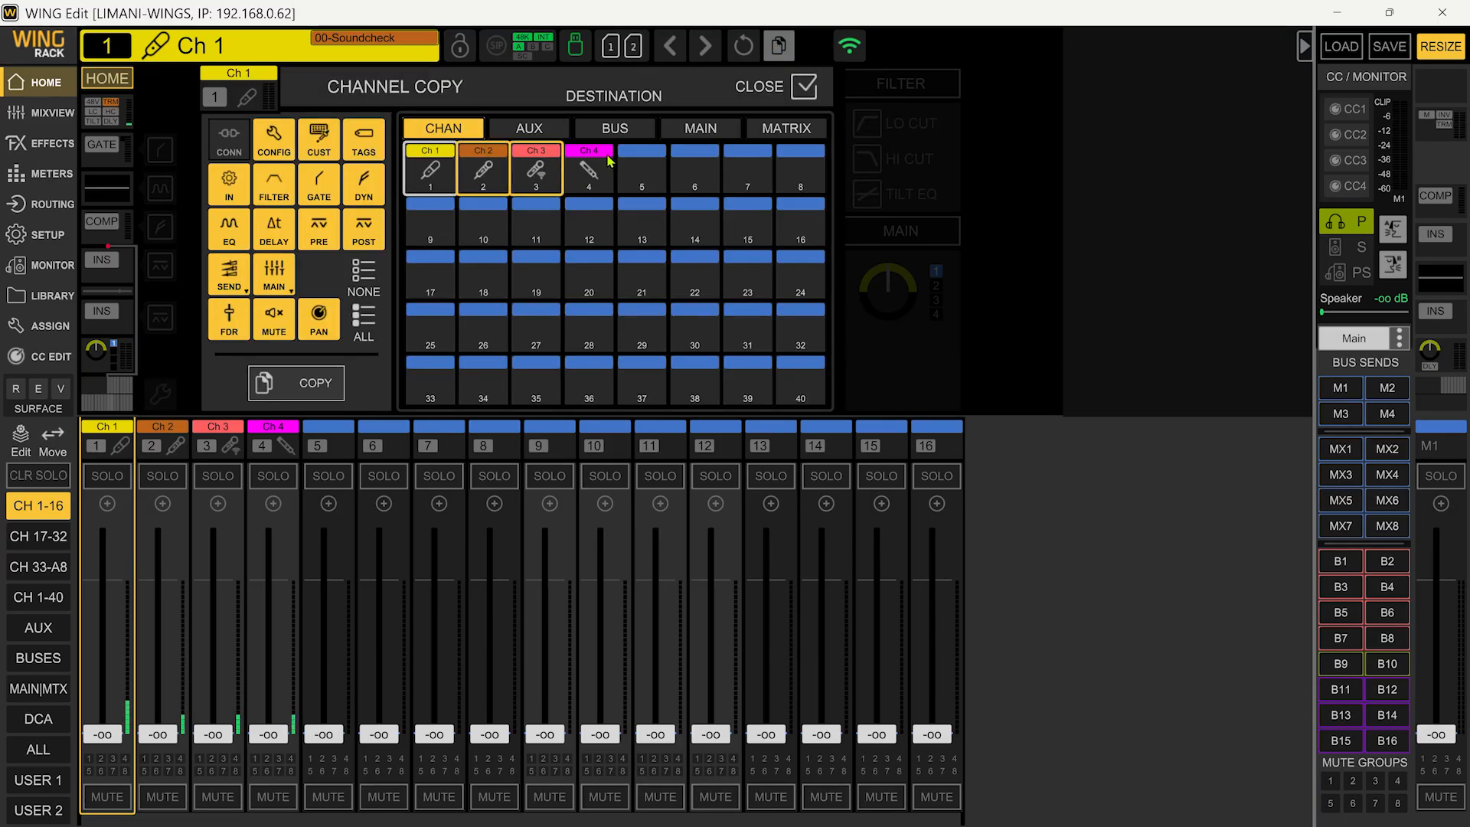
{"action": "left_click", "coordinate": [590, 167]}
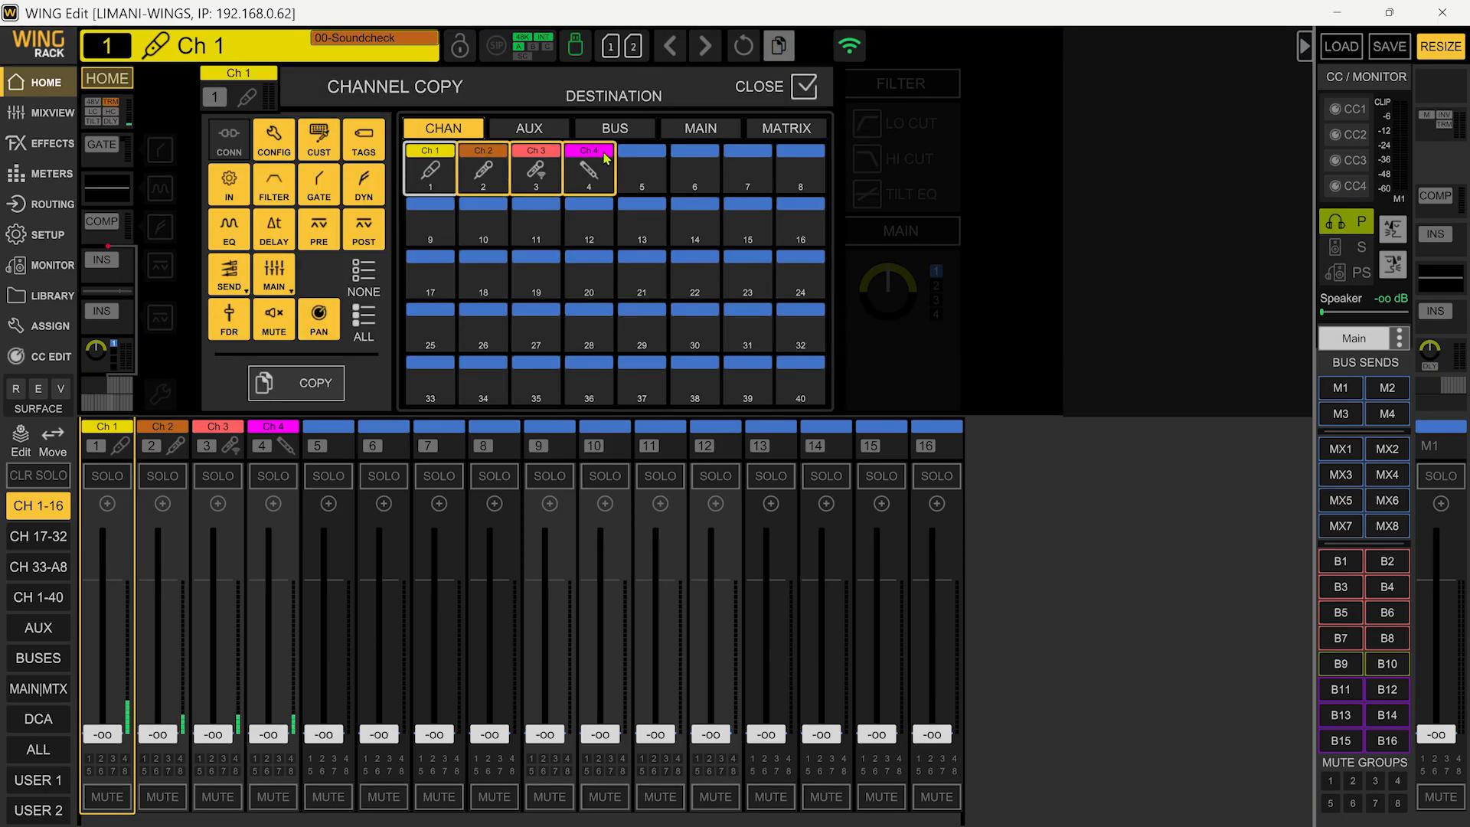
{"action": "left_click", "coordinate": [363, 274]}
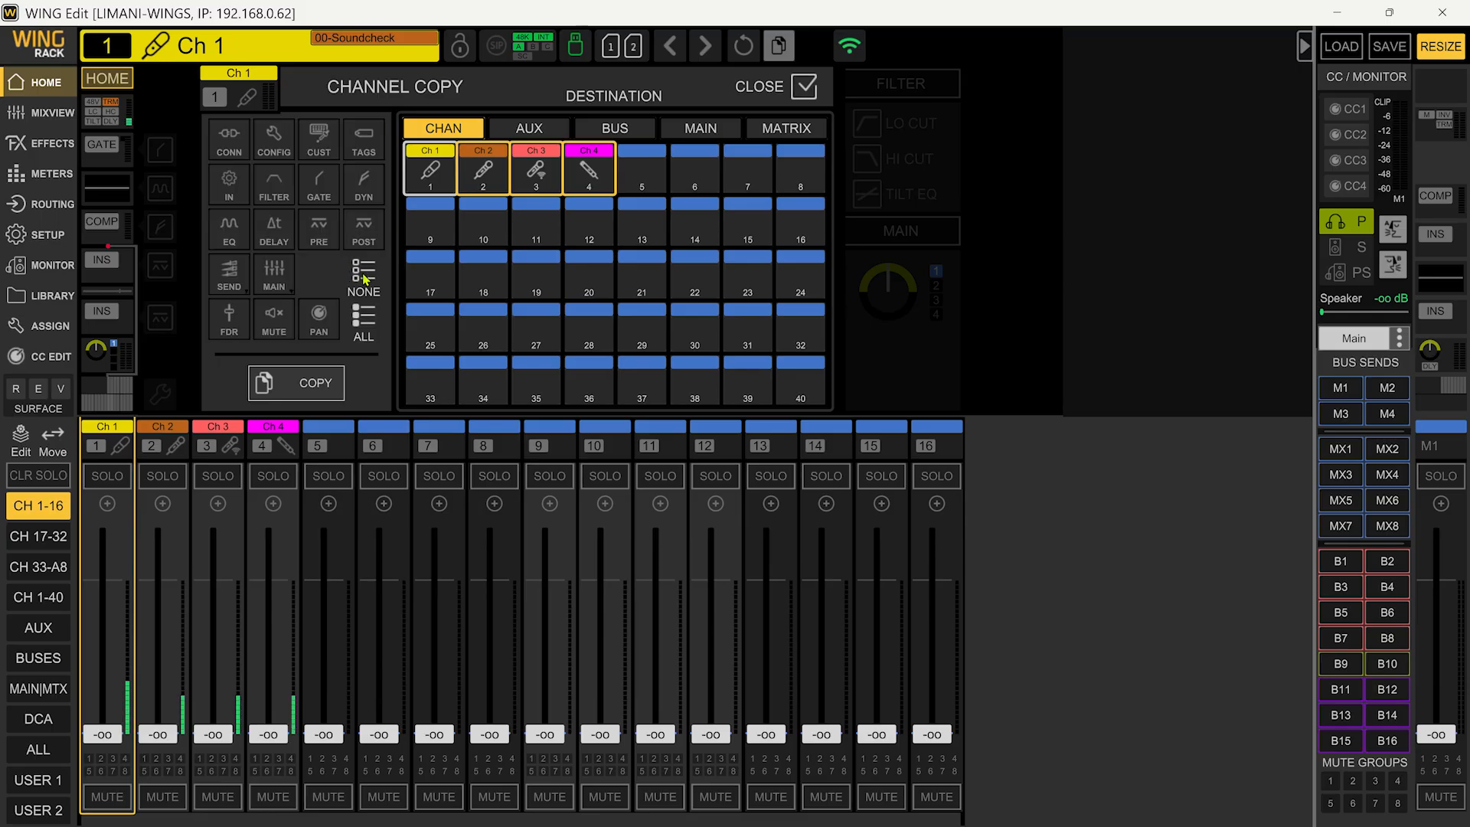
{"action": "left_click", "coordinate": [234, 185]}
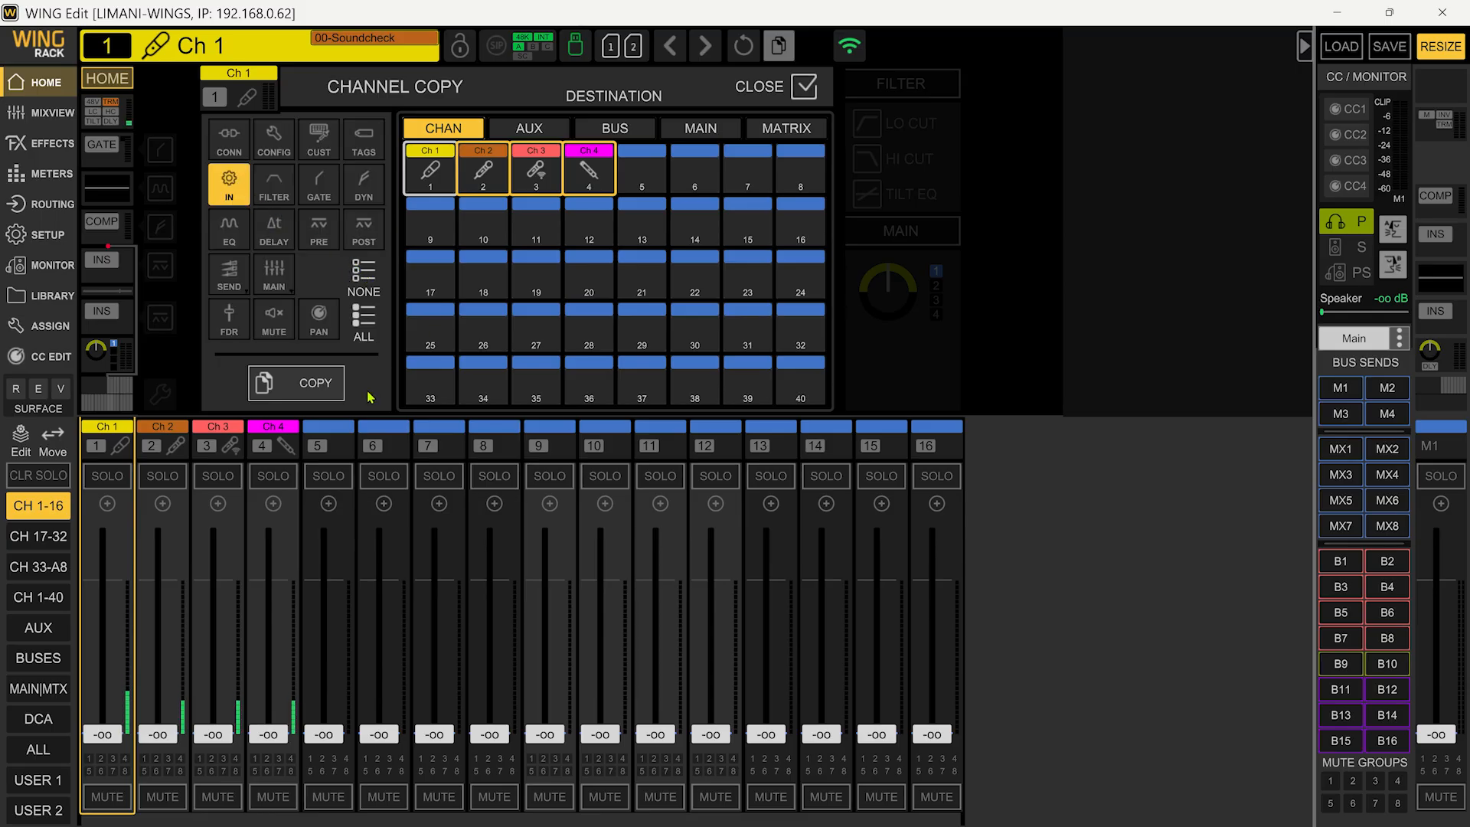
{"action": "left_click", "coordinate": [335, 383]}
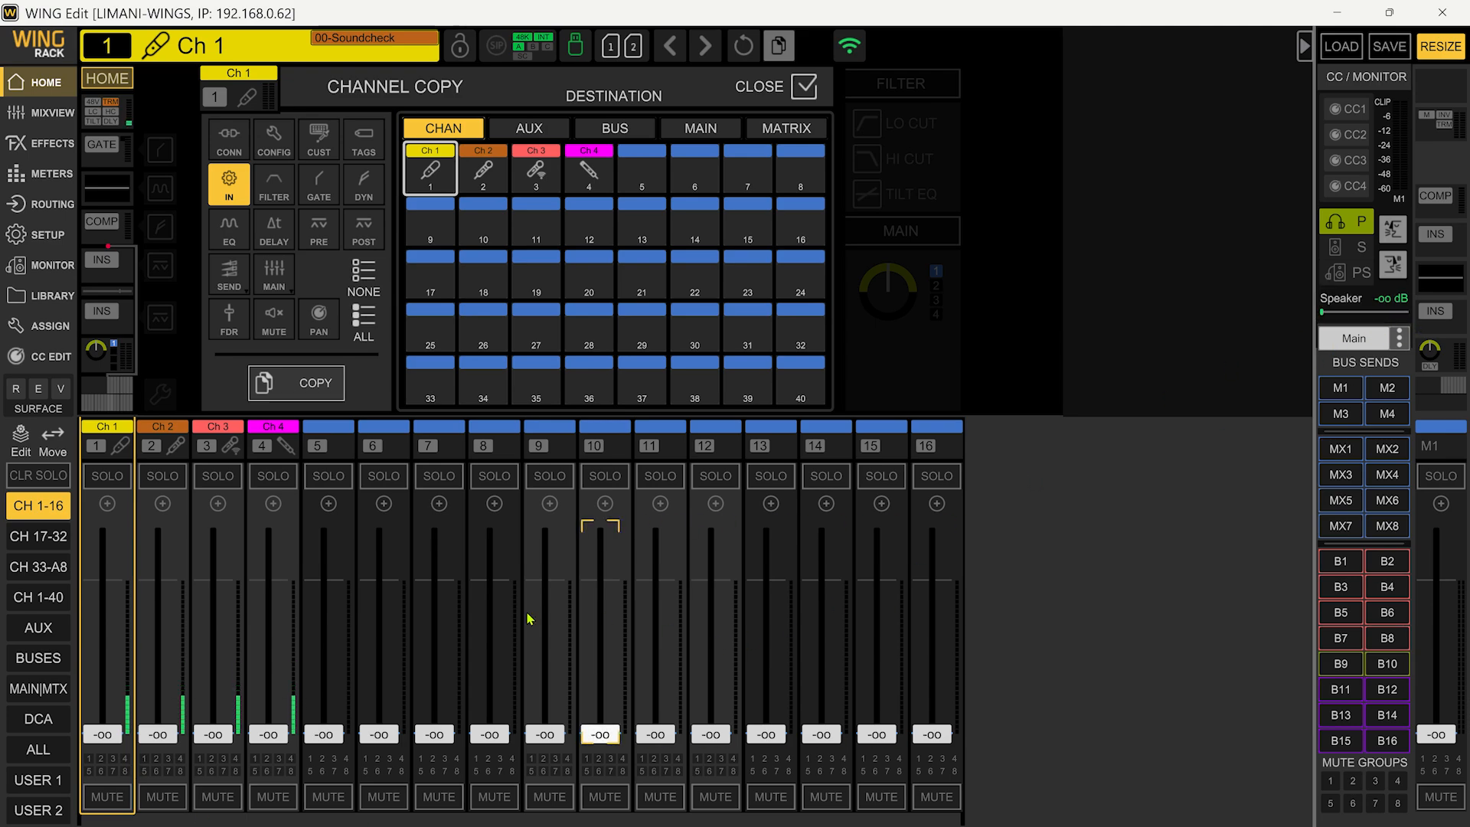
- Set the faders of channels 1 to 4 to 0, -5, -10 and -15 dB
{"action": "left_click", "coordinate": [90, 735]}
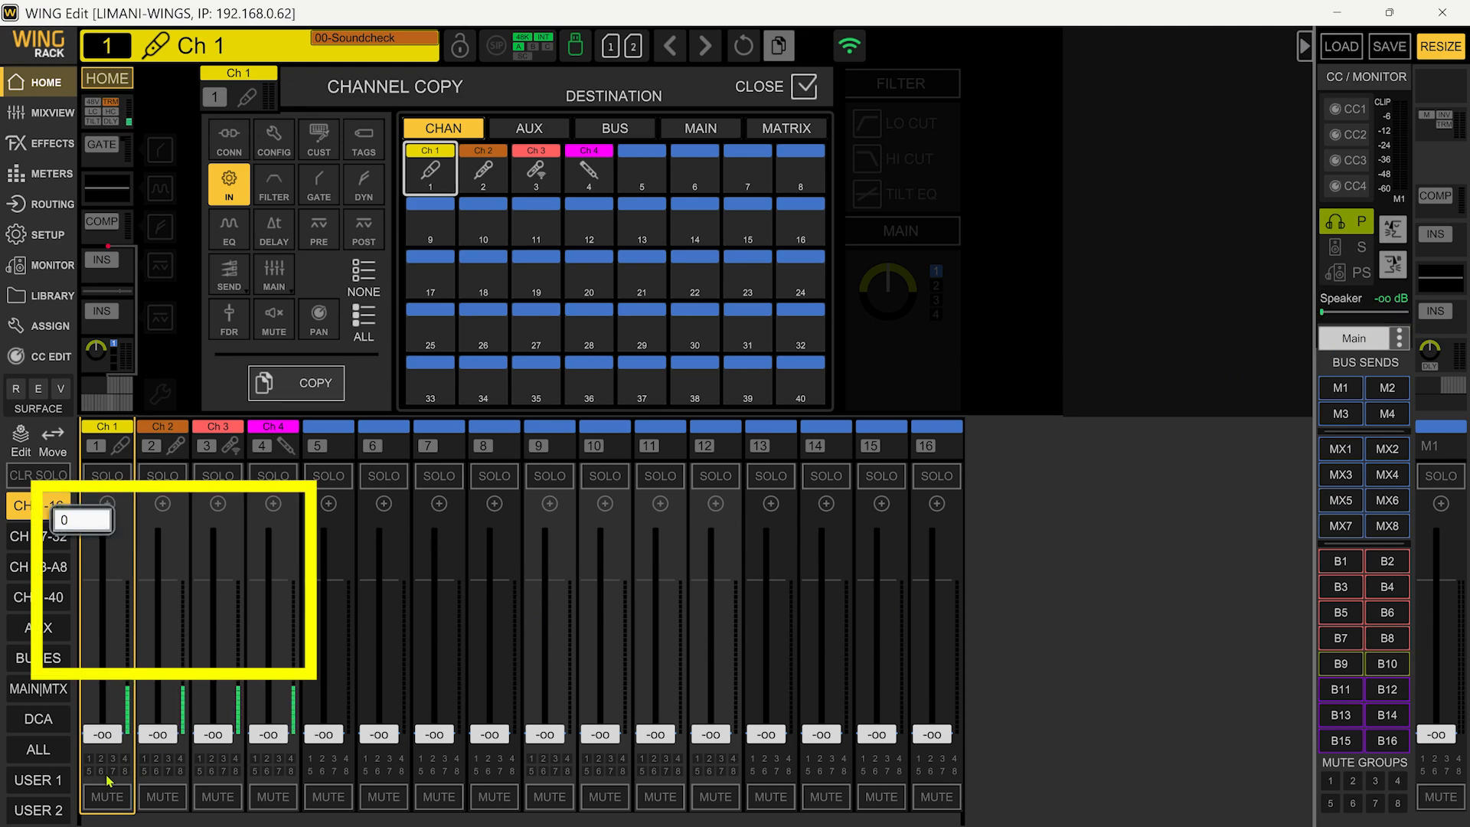
{"action": "key", "text": "Return"}
{"action": "type", "text": "-5"}
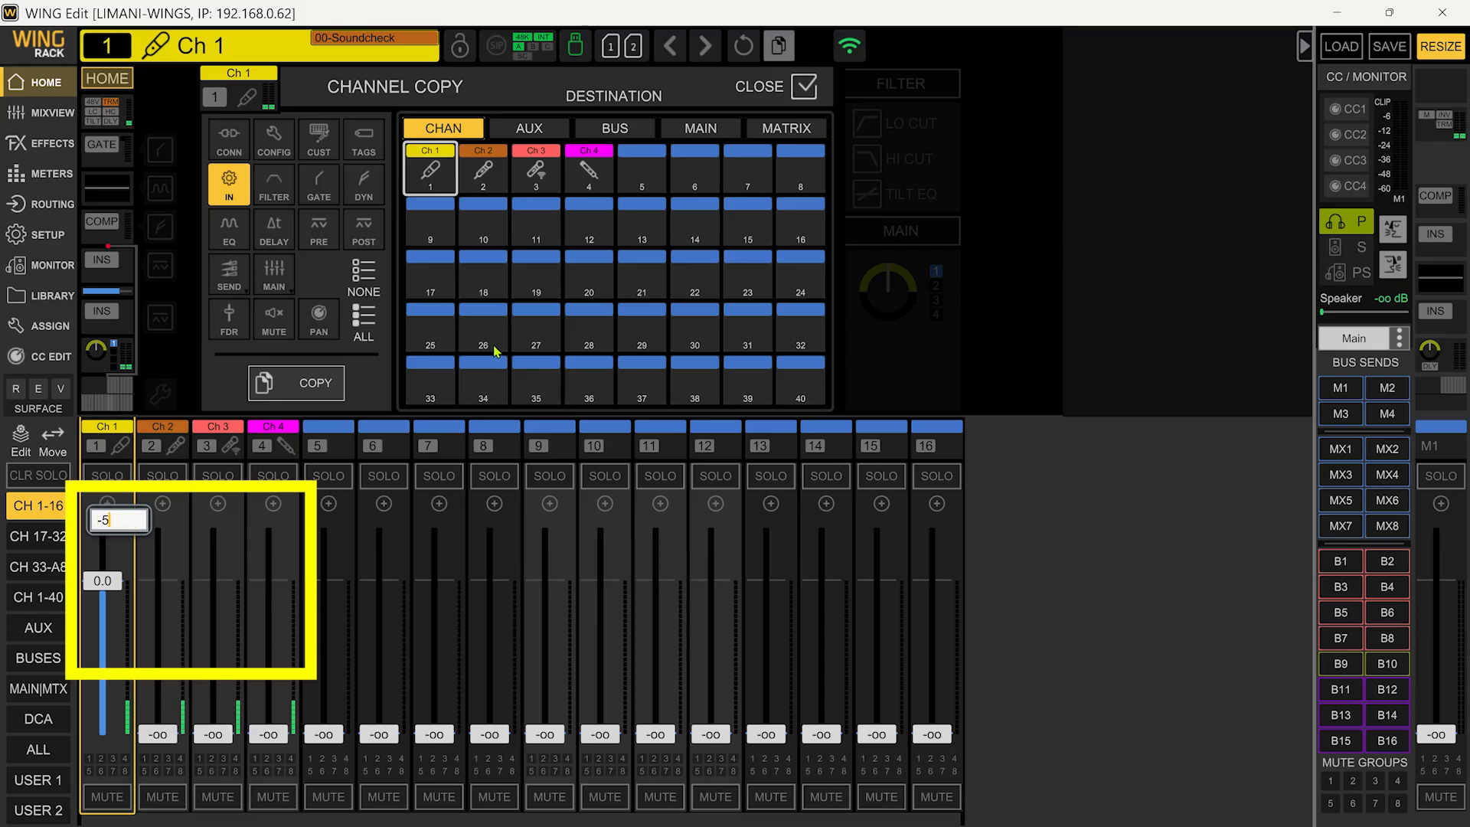
{"action": "key", "text": "Return"}
{"action": "key", "text": "Escape"}
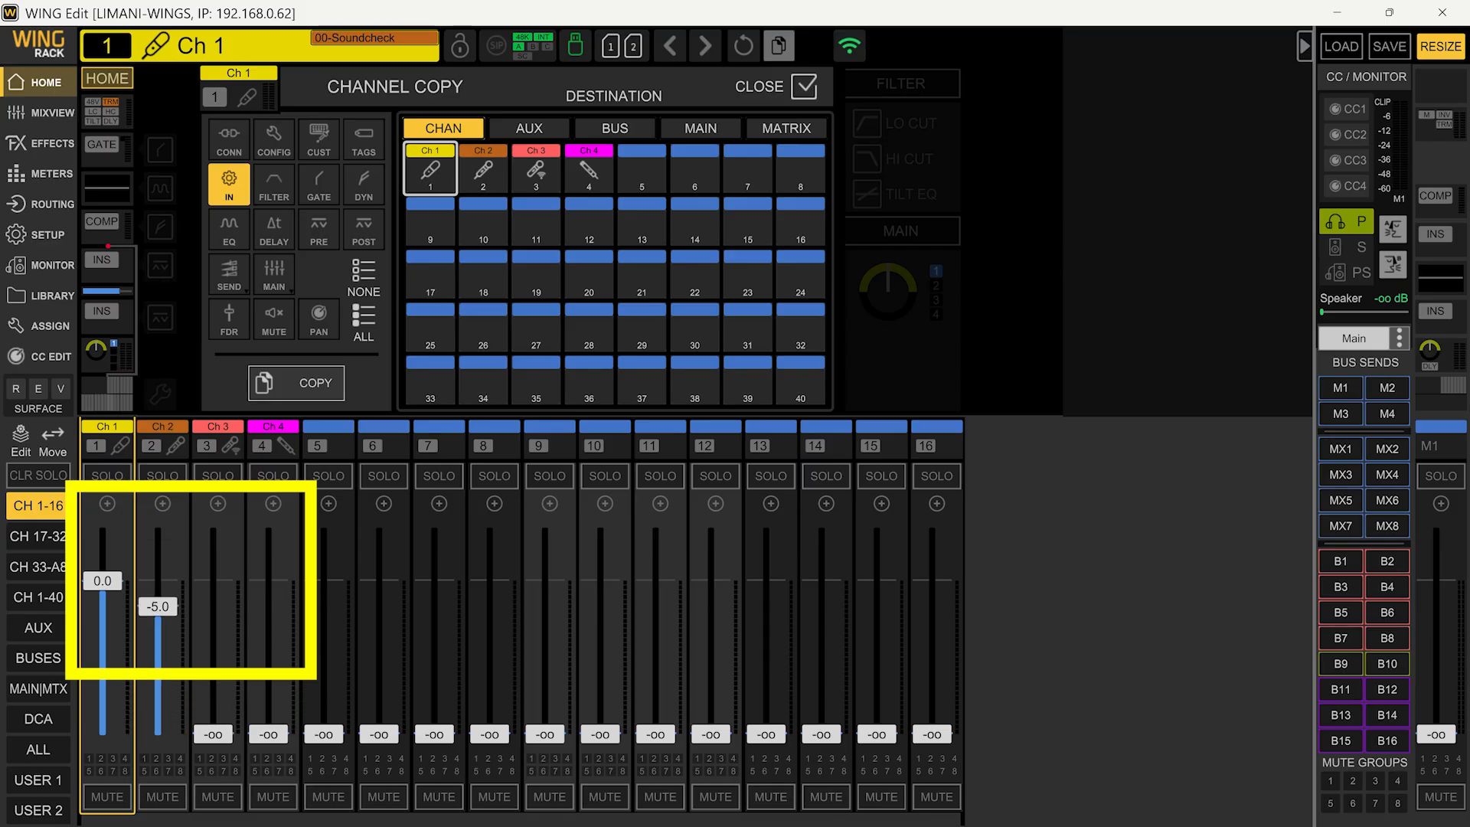
{"action": "type", "text": "-15"}
{"action": "key", "text": "Return"}
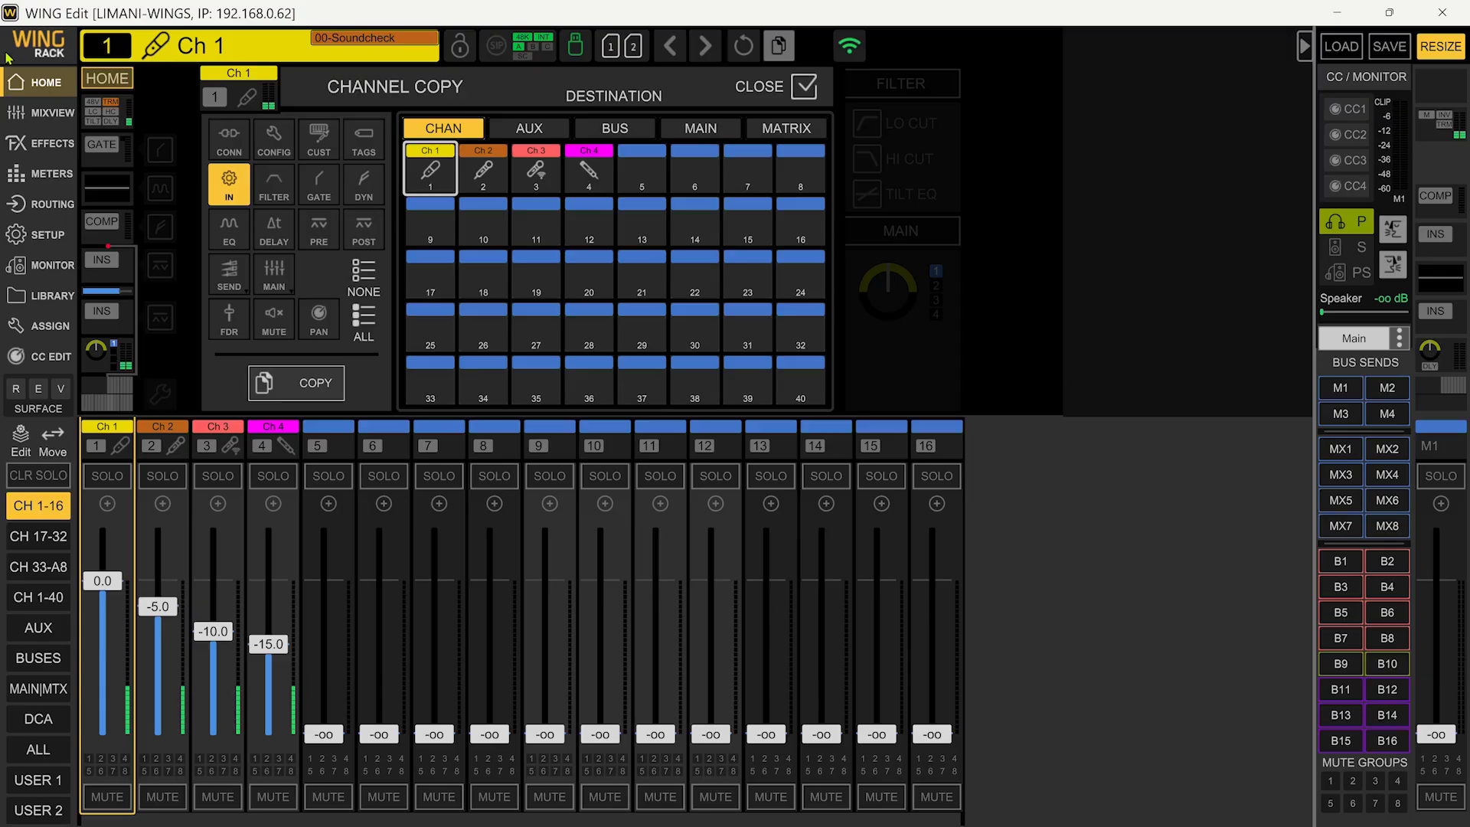
- Route monitor speakers 2L and 2R to local outputs 7 and 8 and set the Main 1 fader to -5 dB
{"action": "left_click", "coordinate": [42, 213]}
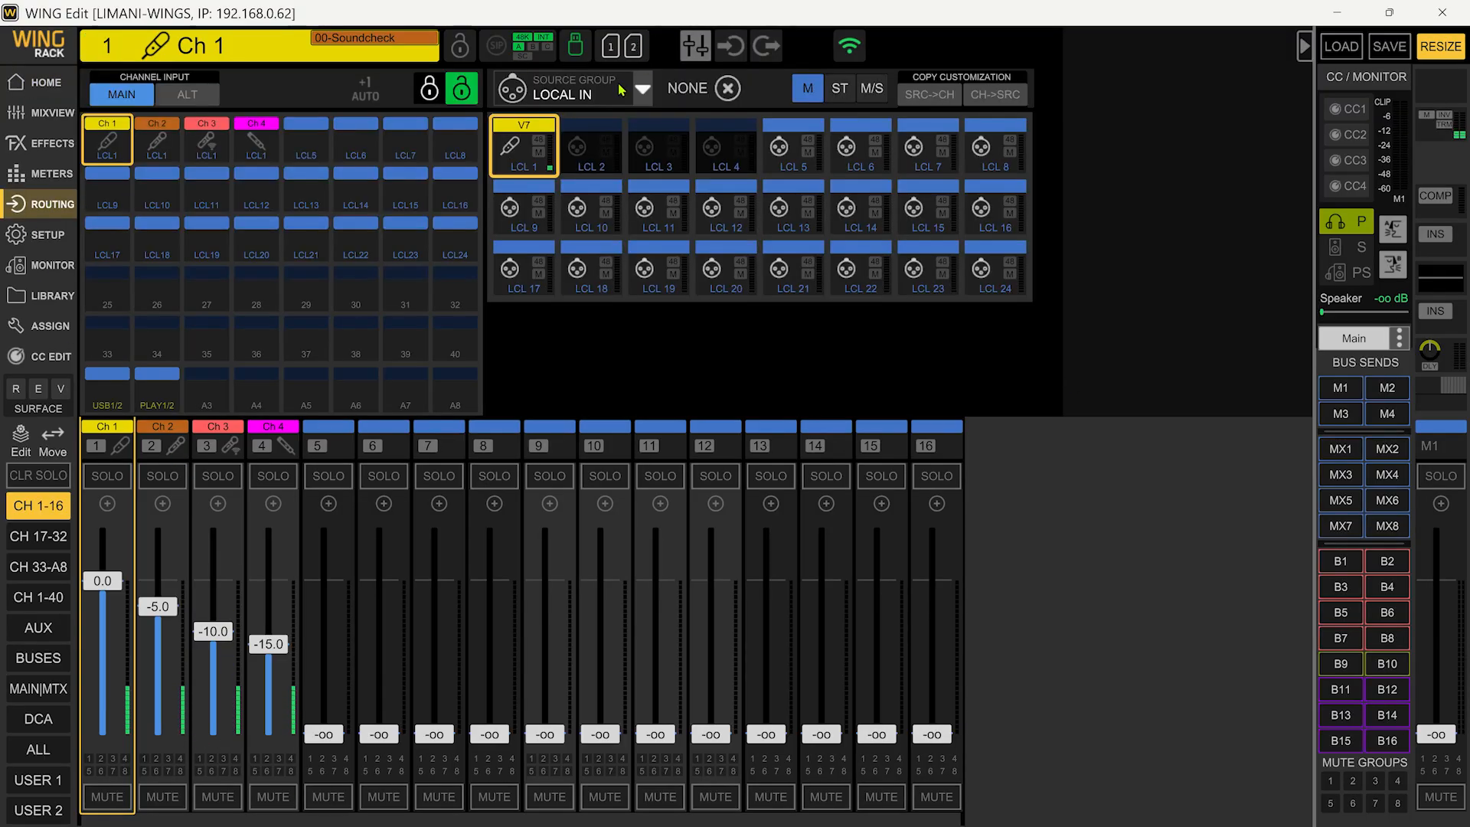
{"action": "left_click", "coordinate": [764, 47]}
{"action": "left_click", "coordinate": [404, 141]}
{"action": "left_click", "coordinate": [578, 99]}
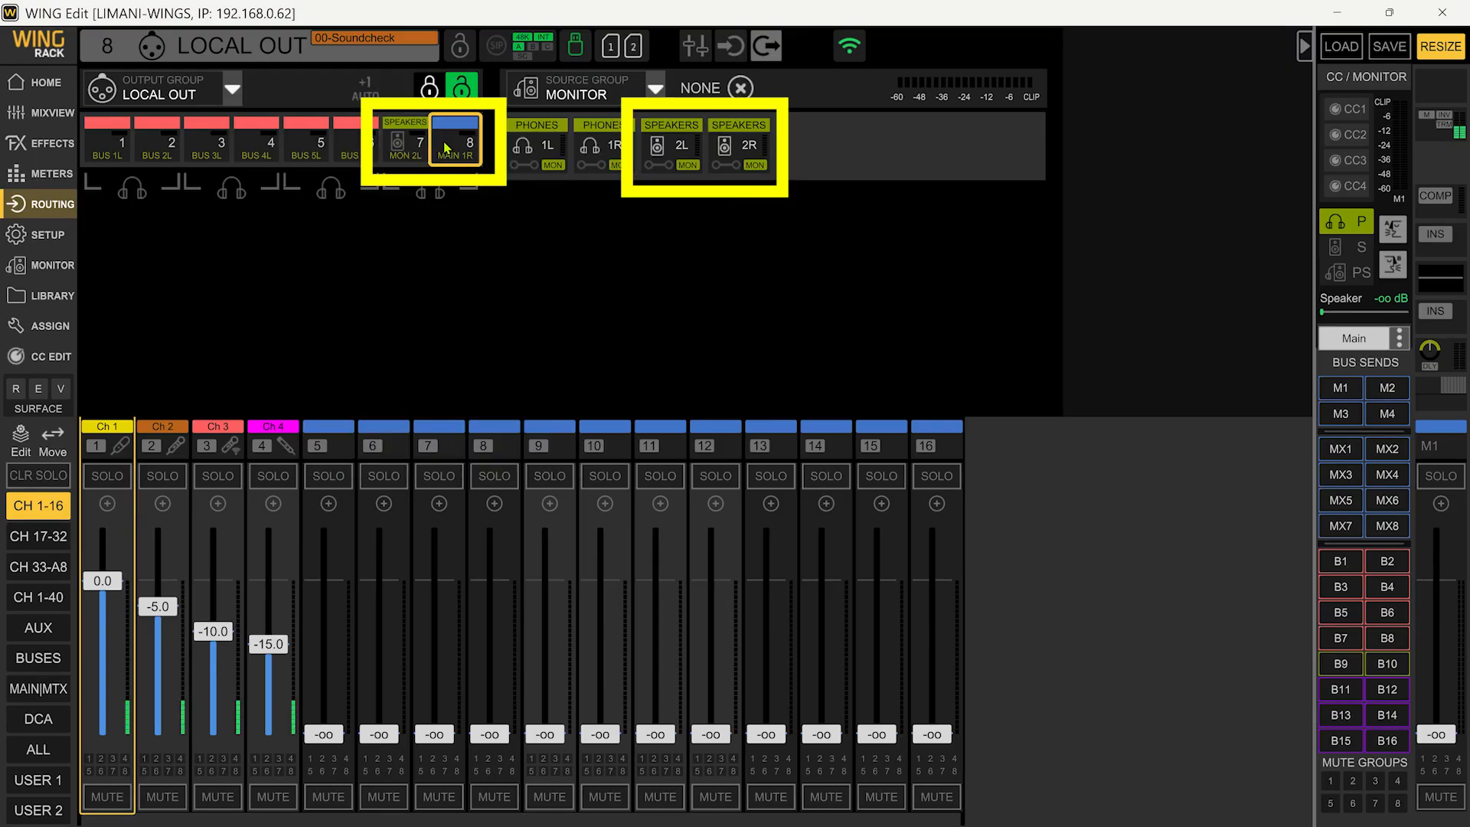
{"action": "left_click", "coordinate": [734, 145]}
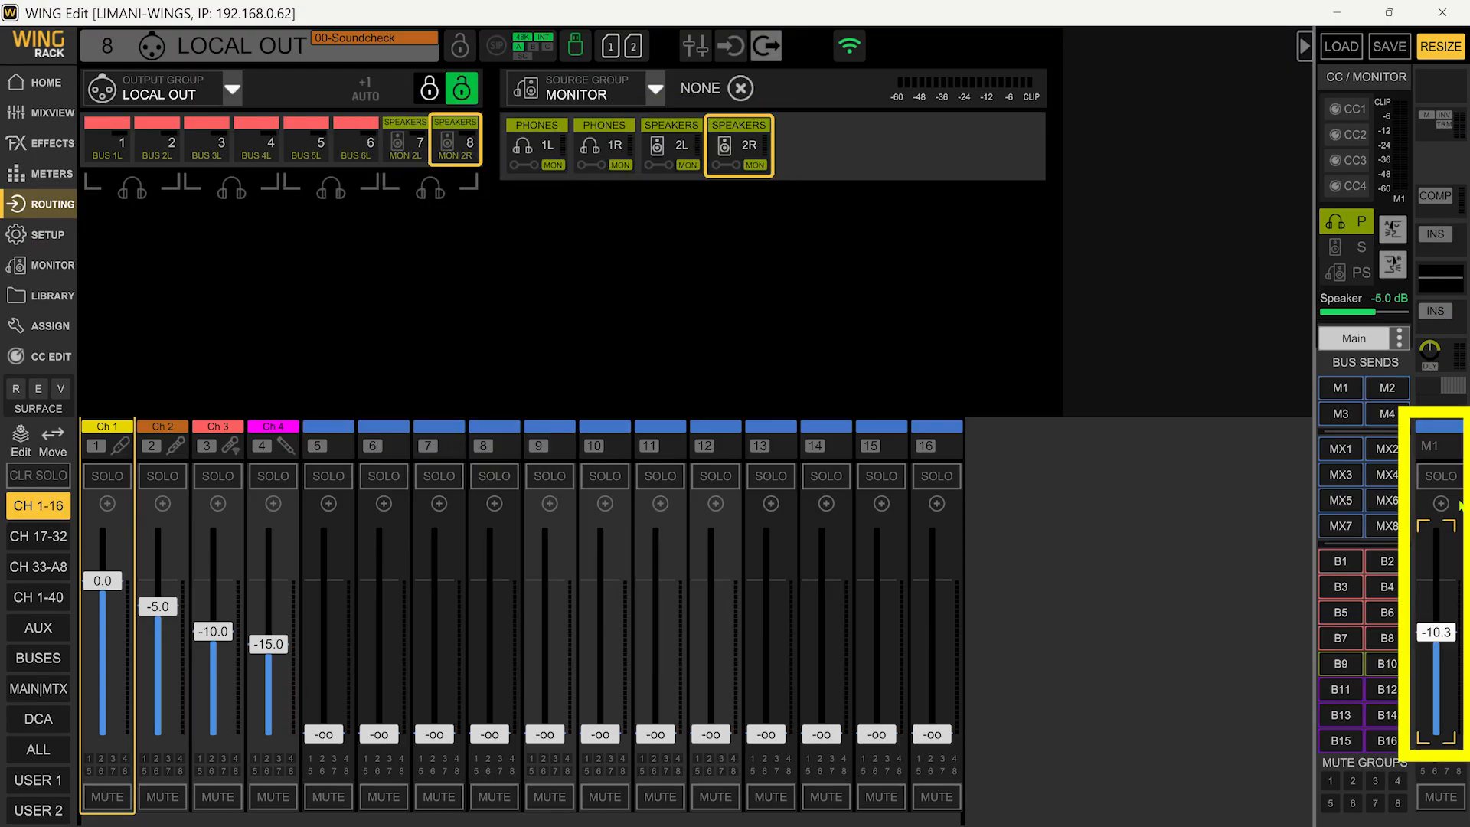
{"action": "left_click_drag", "start_coordinate": [1462, 508], "coordinate": [1461, 505]}
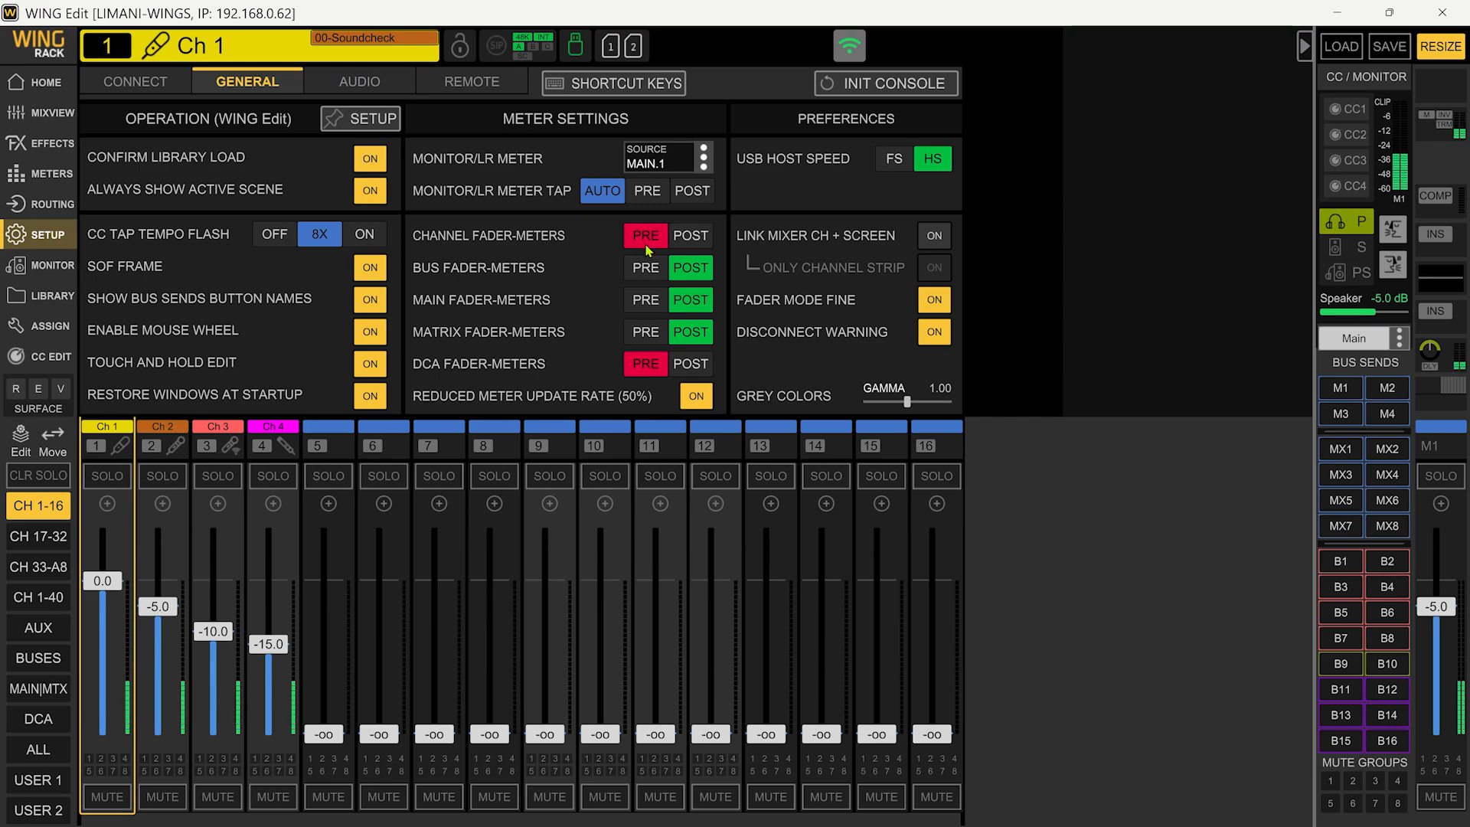
- Set the solo mode to SIP and assign source solo to AUX7 and talkback to AUX8, accepting the channel customization
{"action": "left_click", "coordinate": [375, 83]}
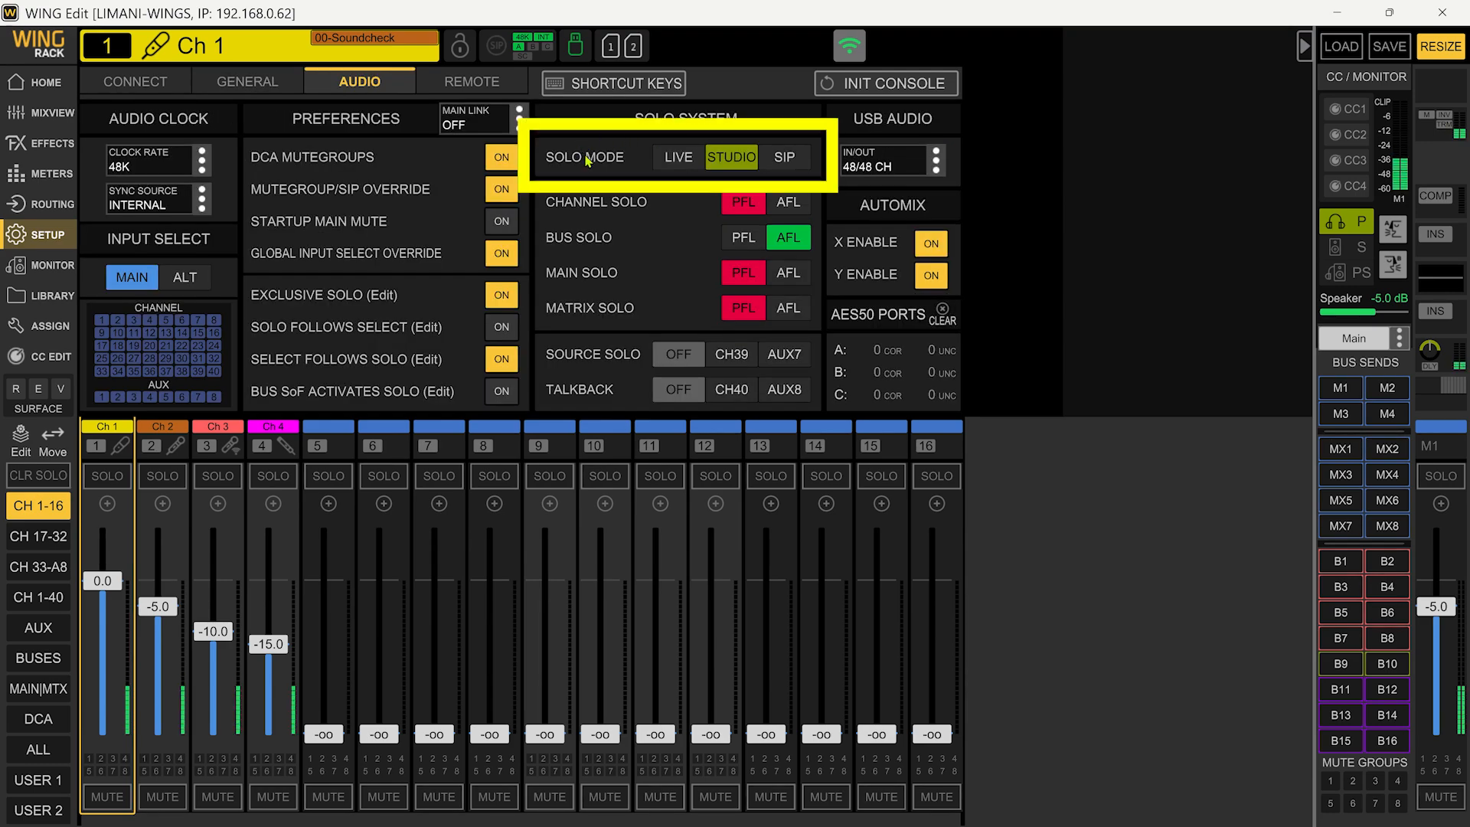
{"action": "left_click", "coordinate": [787, 158]}
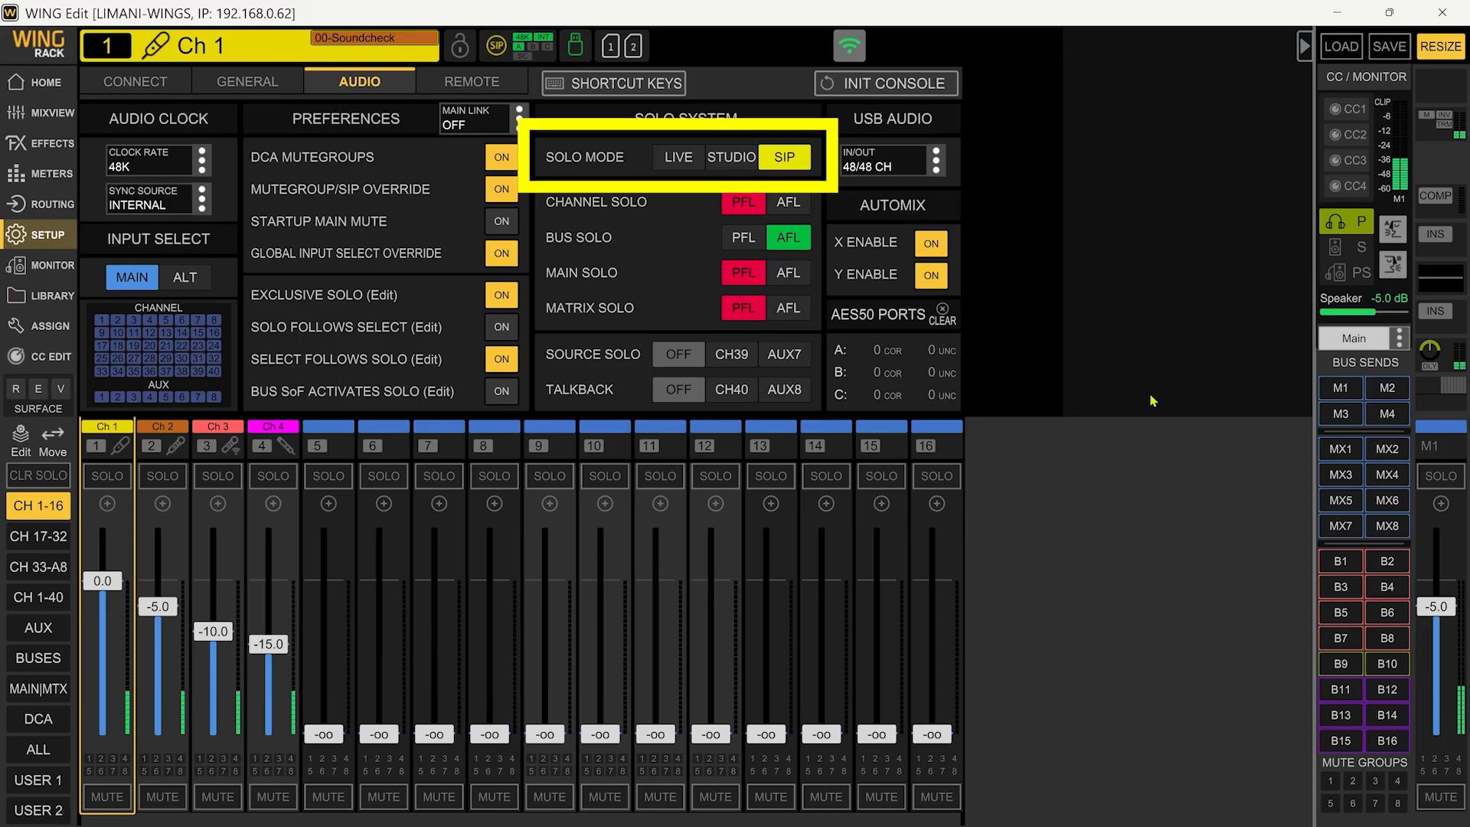
{"action": "left_click", "coordinate": [797, 356]}
{"action": "left_click", "coordinate": [536, 360]}
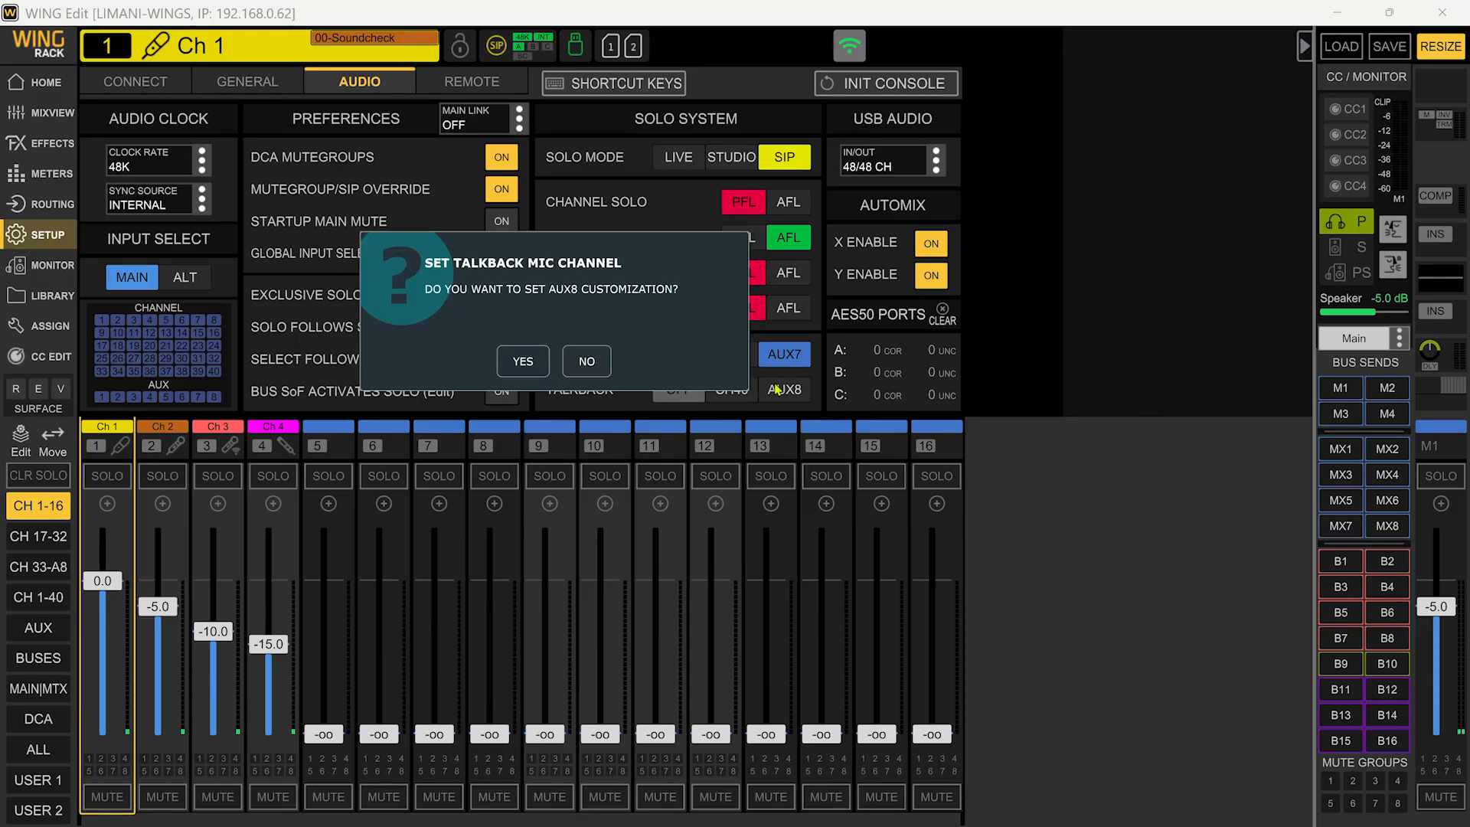
{"action": "left_click", "coordinate": [536, 359]}
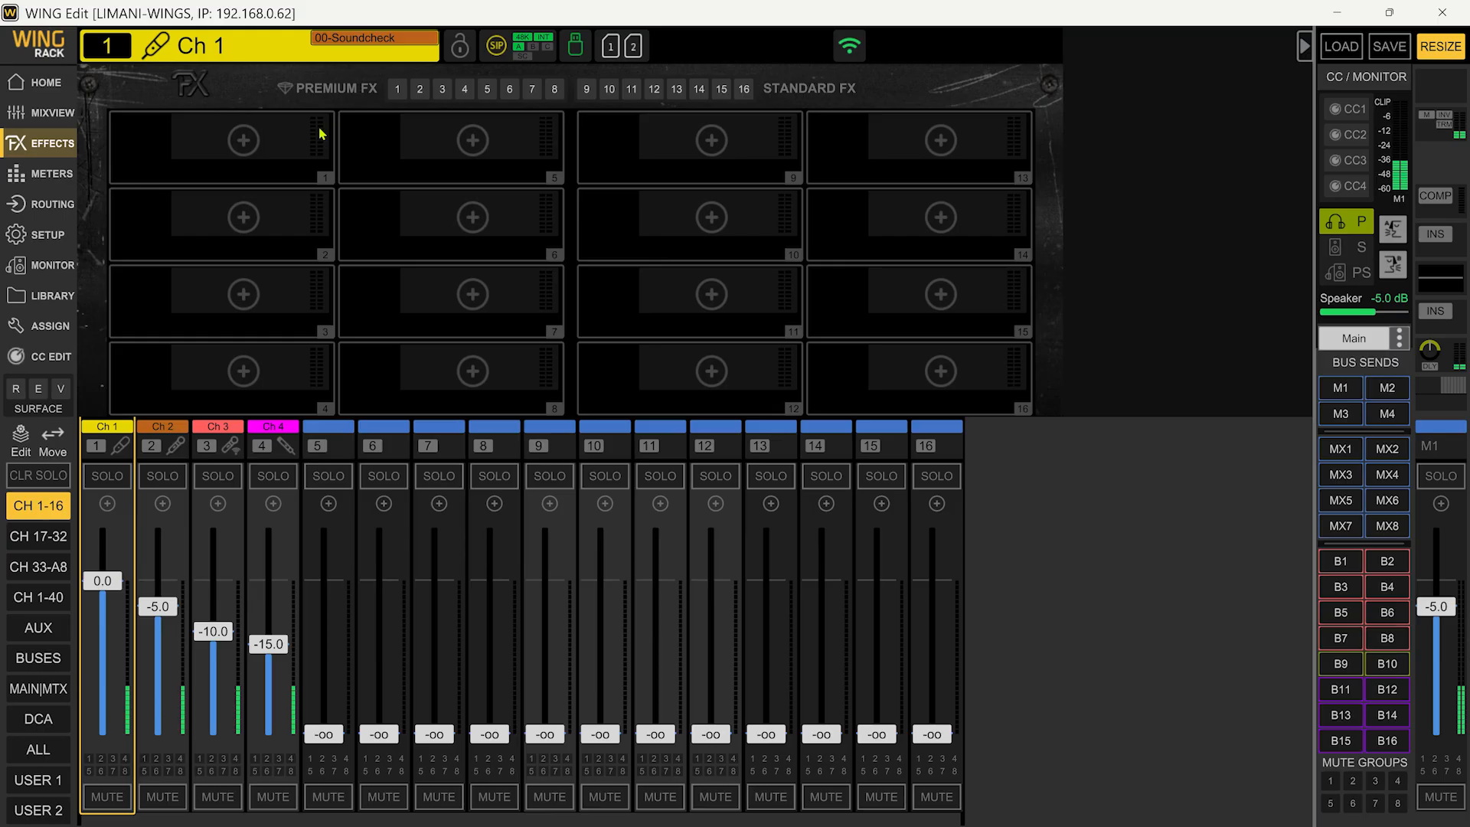
- Load Hall Reverb, Vintage Room, Vintage Plate and Blue Plate into premium effect slots 1 to 4
{"action": "left_click", "coordinate": [226, 120]}
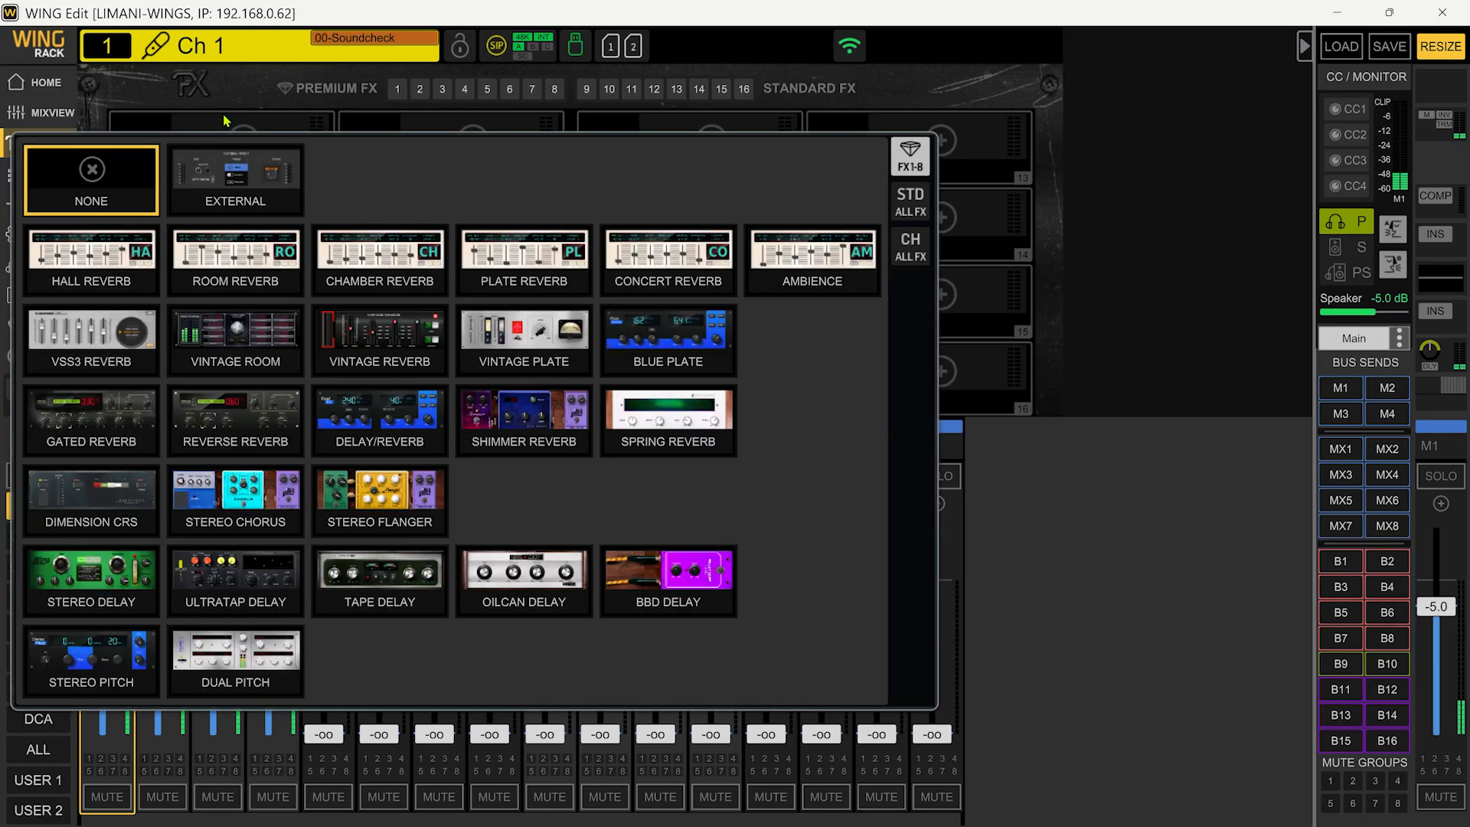
{"action": "left_click", "coordinate": [60, 268]}
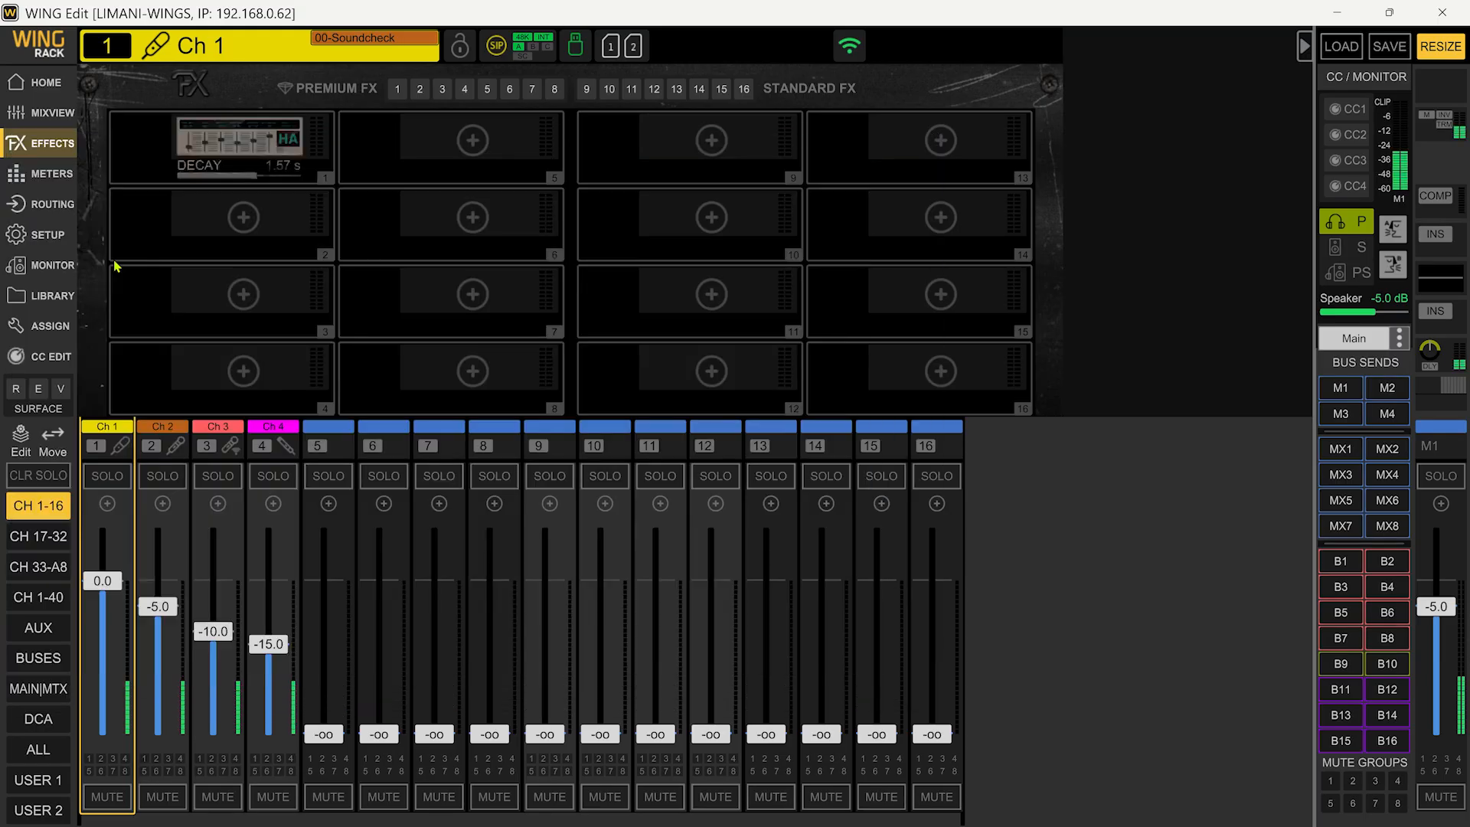
{"action": "left_click", "coordinate": [243, 214]}
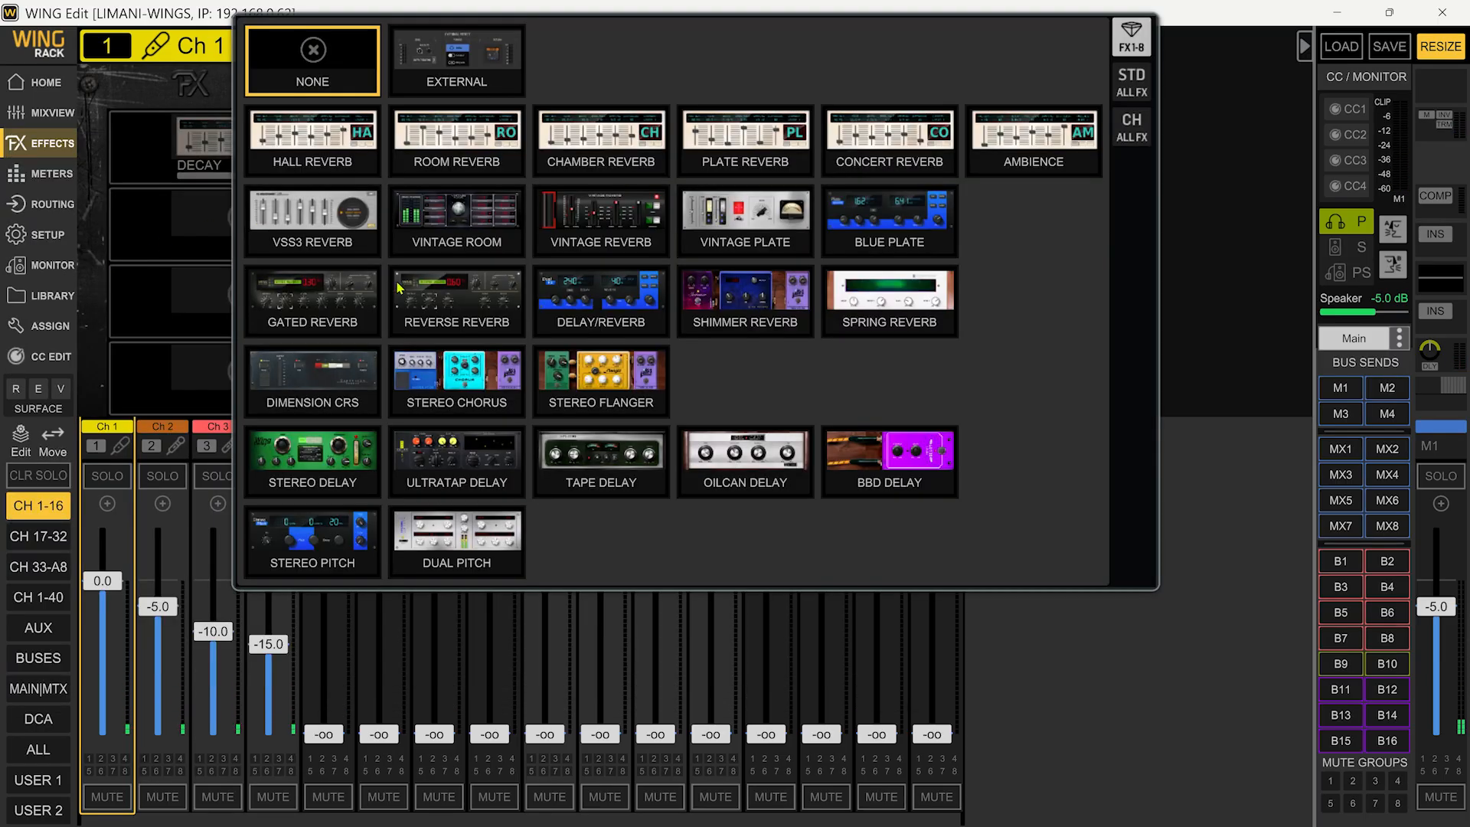
{"action": "left_click", "coordinate": [451, 233]}
{"action": "left_click", "coordinate": [251, 280]}
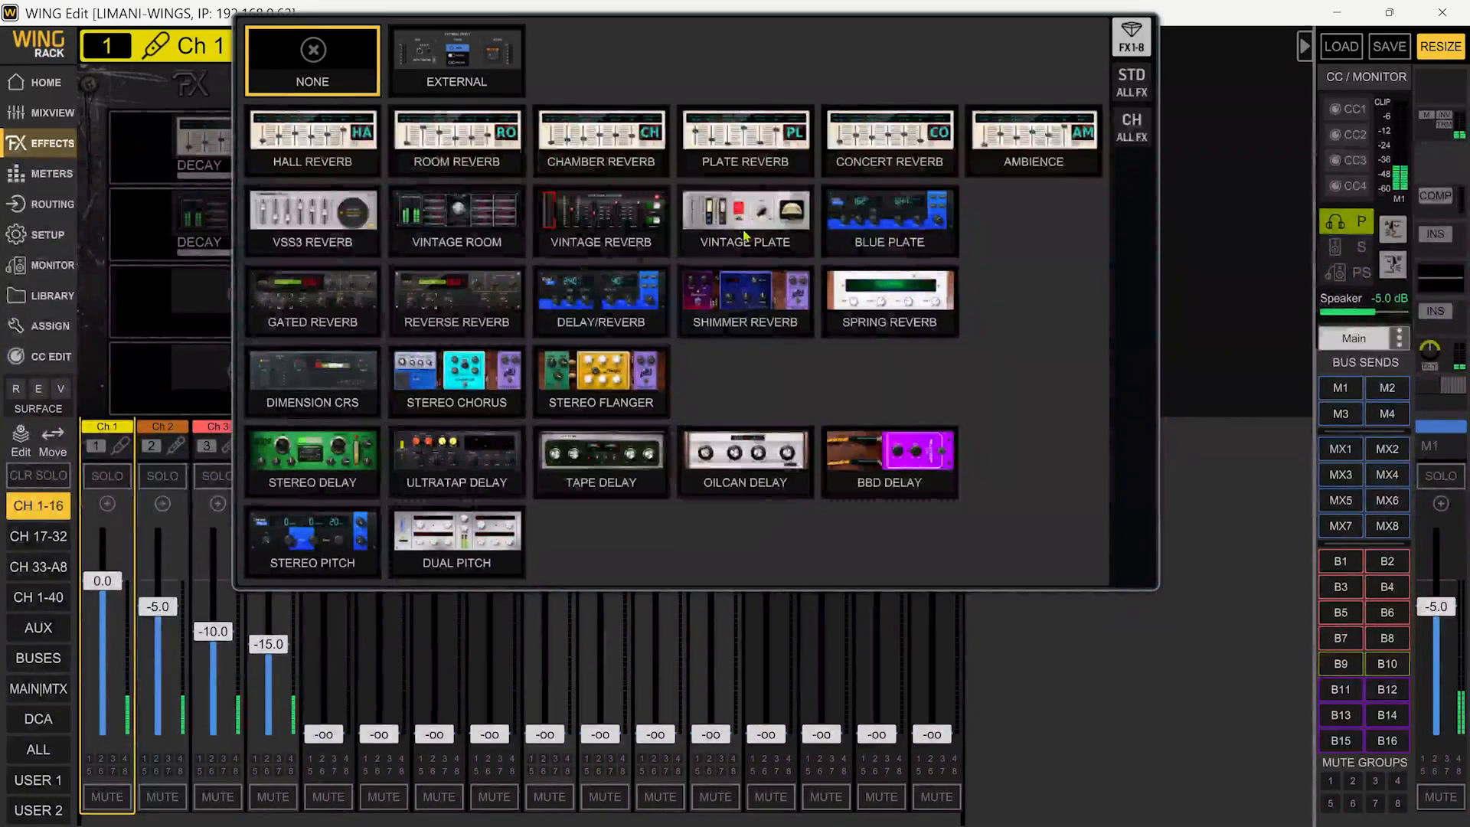
{"action": "left_click", "coordinate": [745, 235]}
{"action": "left_click", "coordinate": [251, 365]}
{"action": "left_click", "coordinate": [928, 273]}
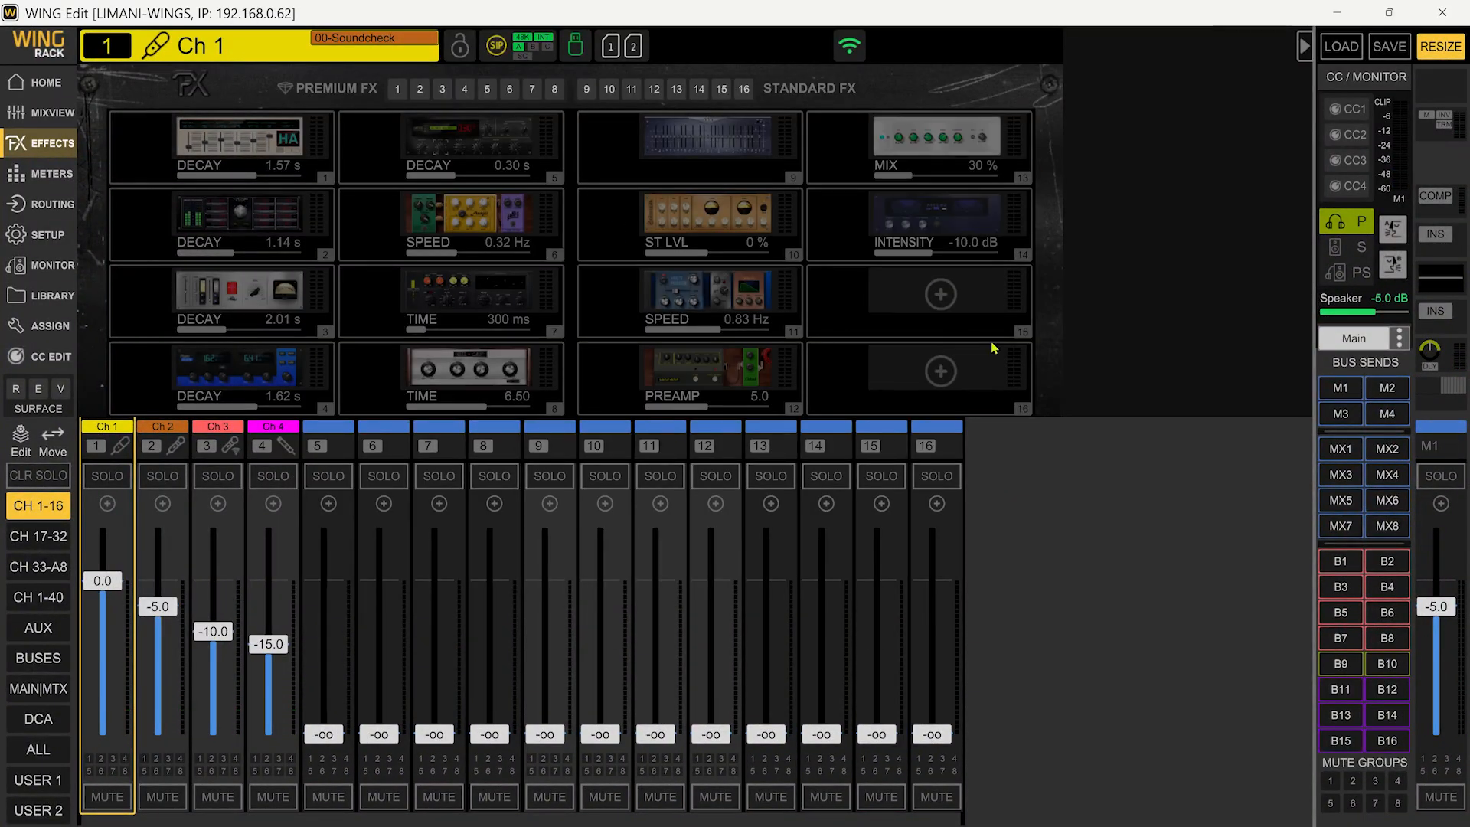
- Save the current console state as snapshot "!! Base" in the library folder "!! Wing Edit Library Management Tutorial"
{"action": "left_click", "coordinate": [41, 296]}
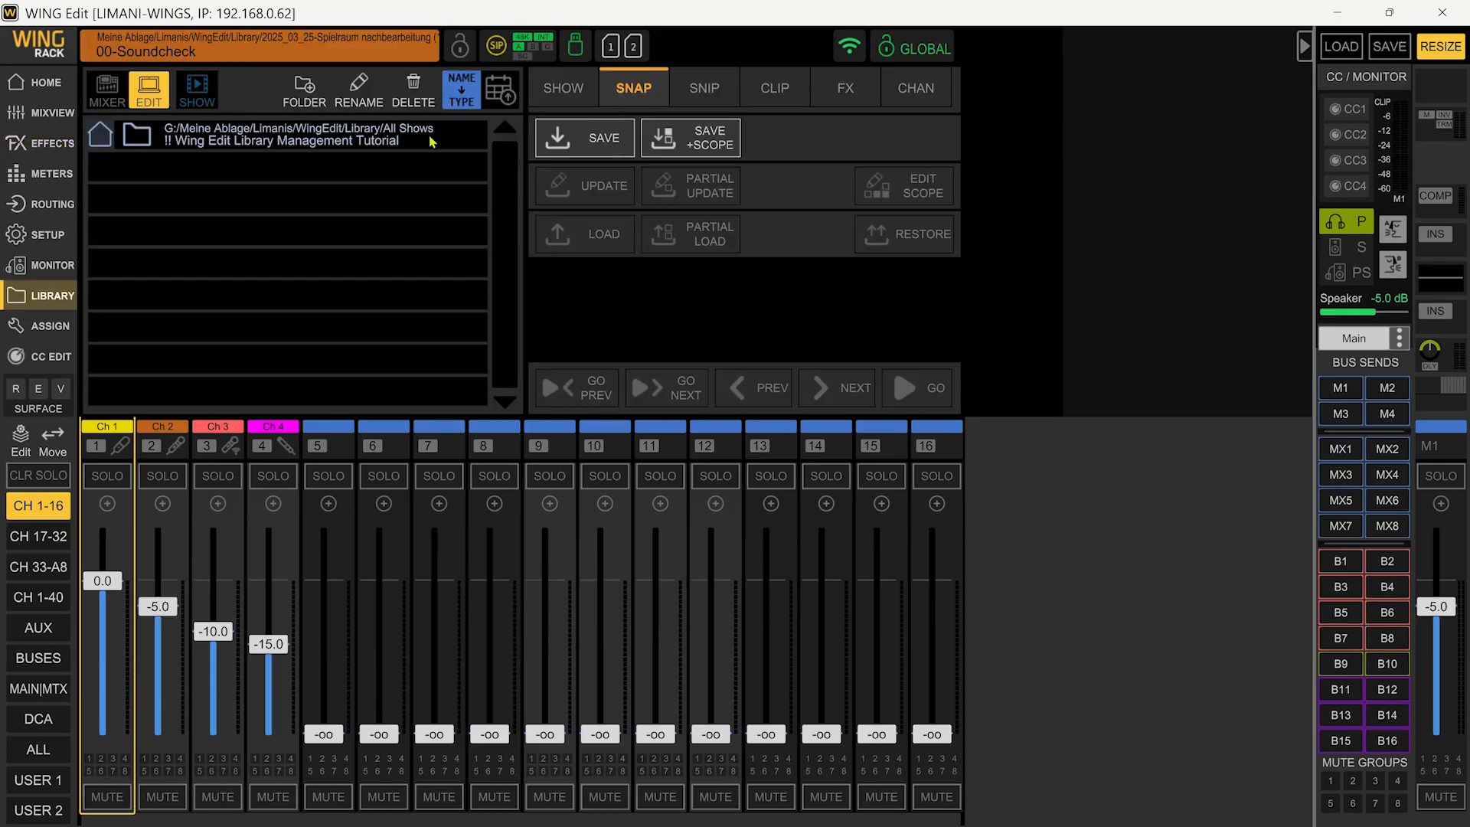
{"action": "left_click", "coordinate": [555, 142]}
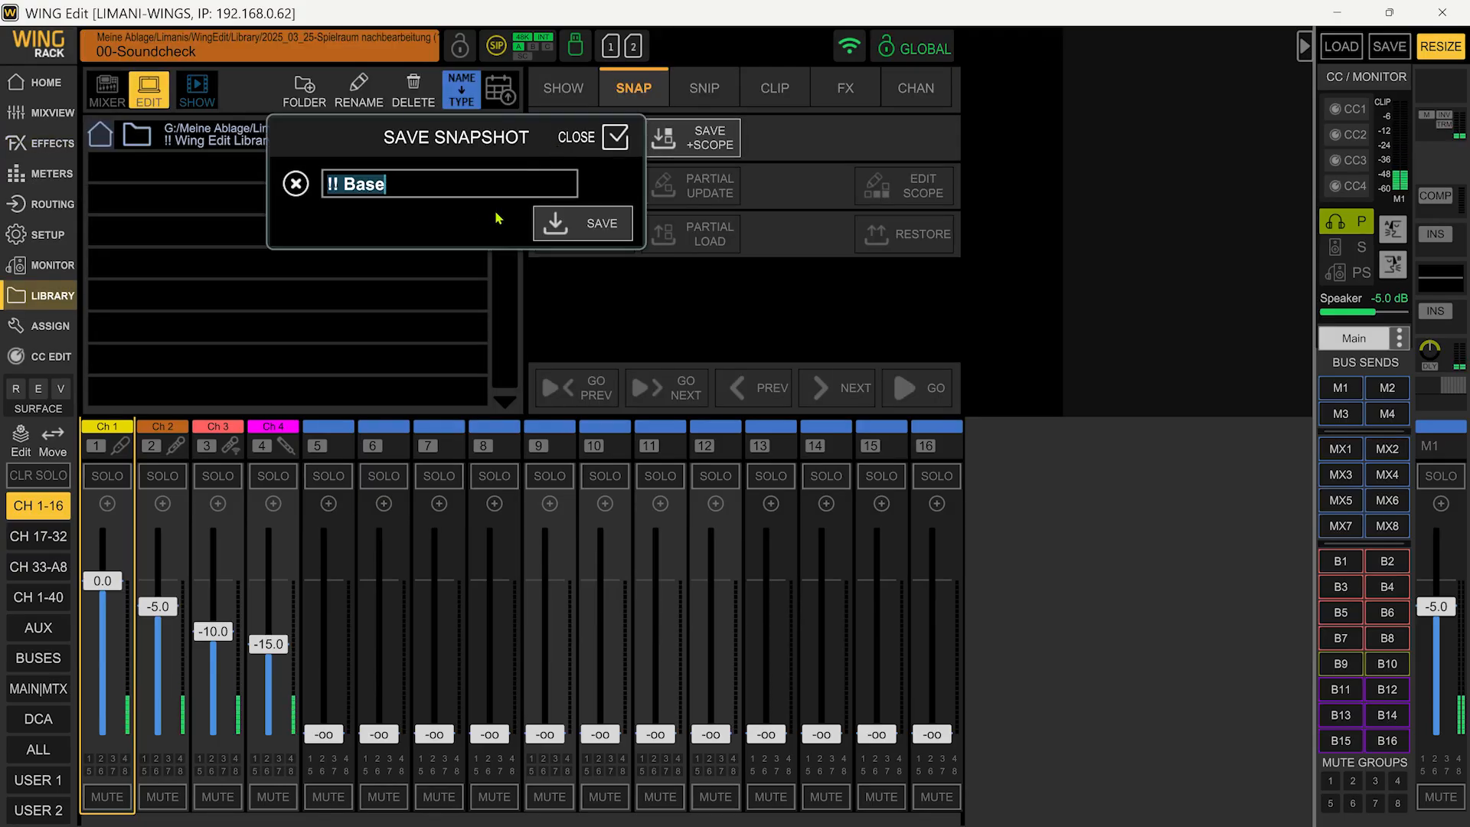
{"action": "left_click", "coordinate": [582, 222]}
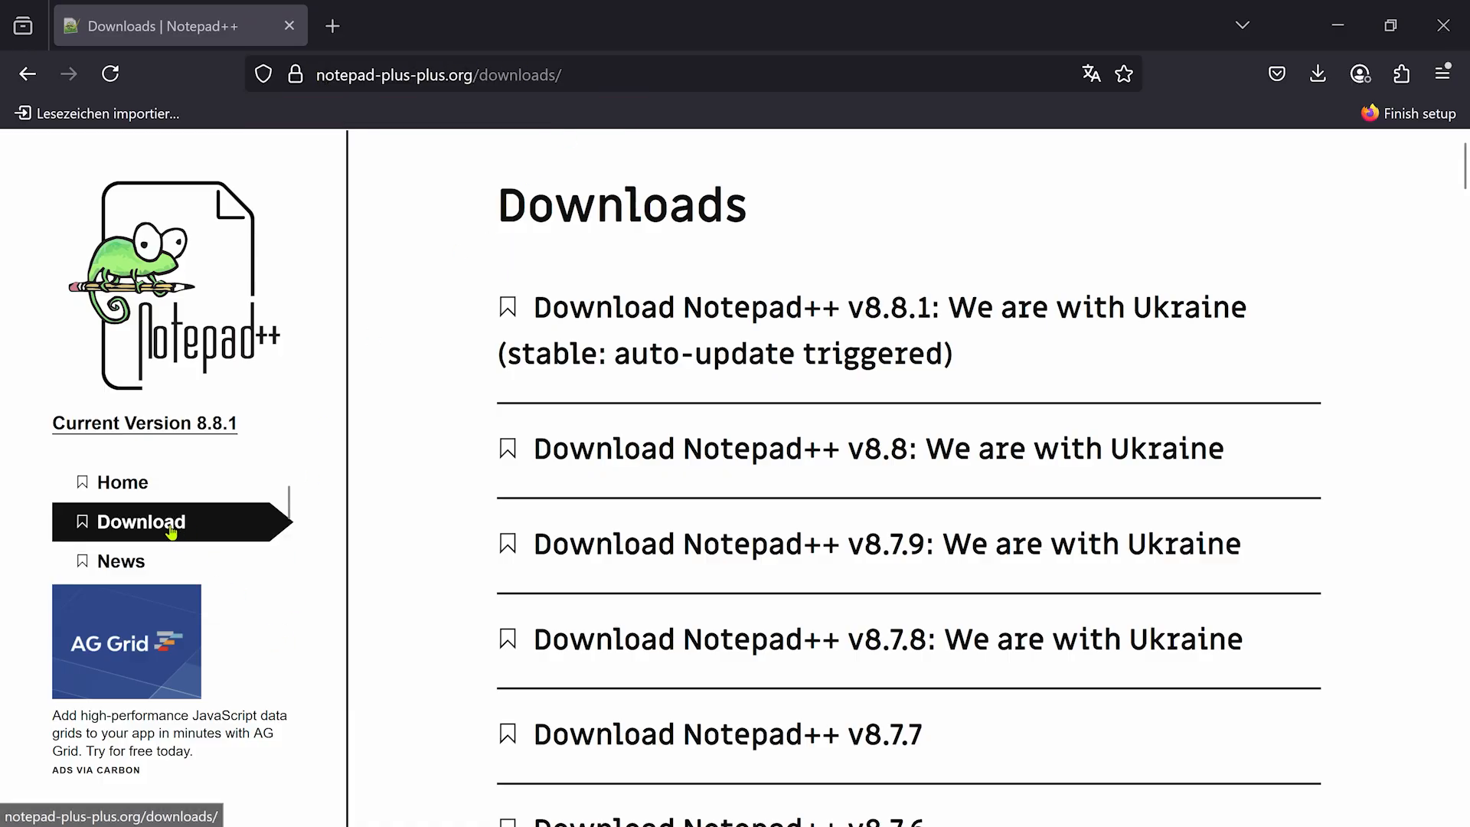
- Download the x64 installer of Notepad++ v8.8.1 from the Notepad++ website in the browser
{"action": "left_click", "coordinate": [769, 309]}
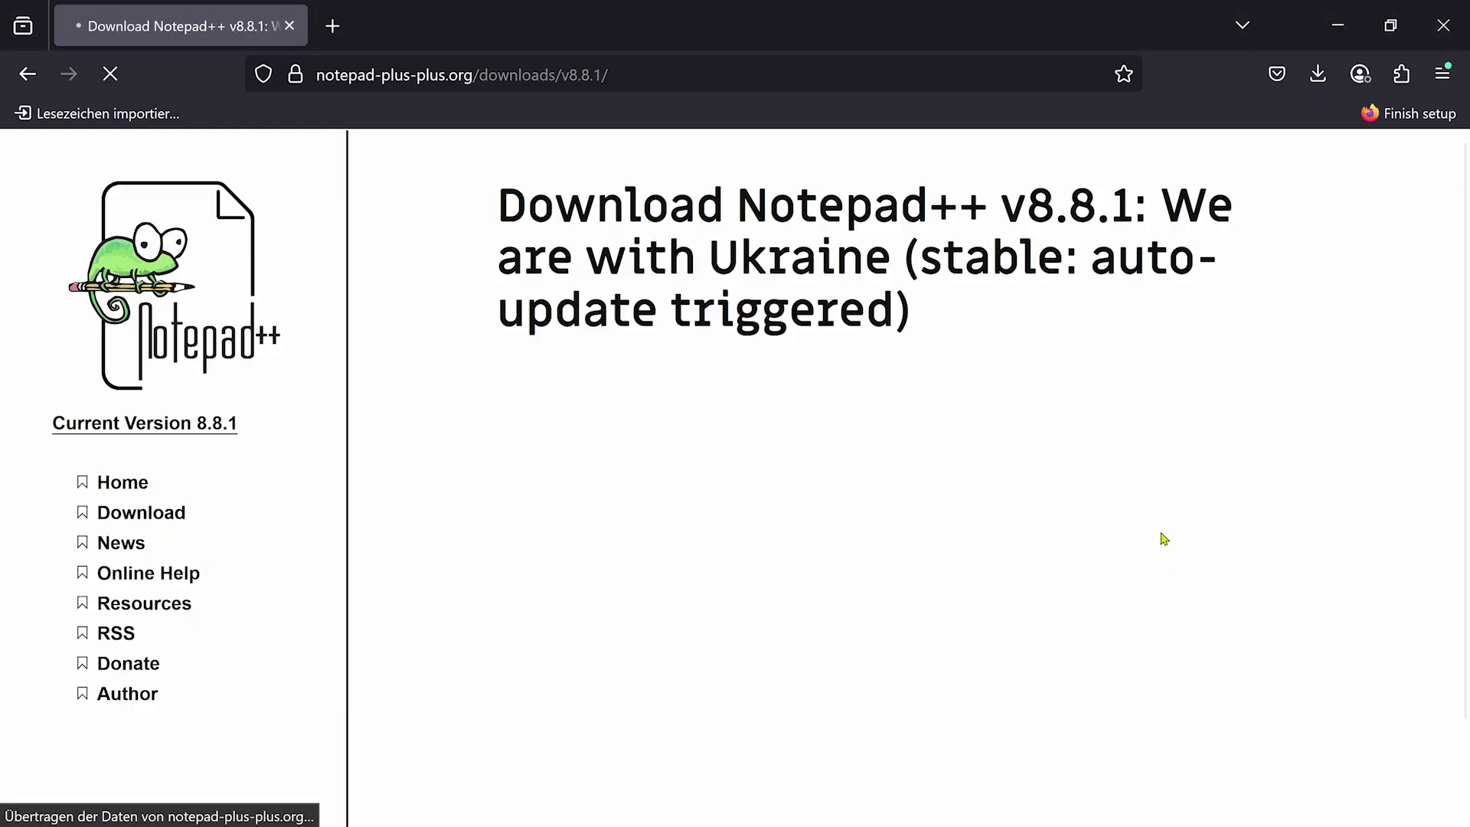
{"action": "scroll", "coordinate": [913, 463], "scroll_direction": "down", "scroll_amount": 3}
{"action": "scroll", "coordinate": [910, 461], "scroll_direction": "up", "scroll_amount": 3}
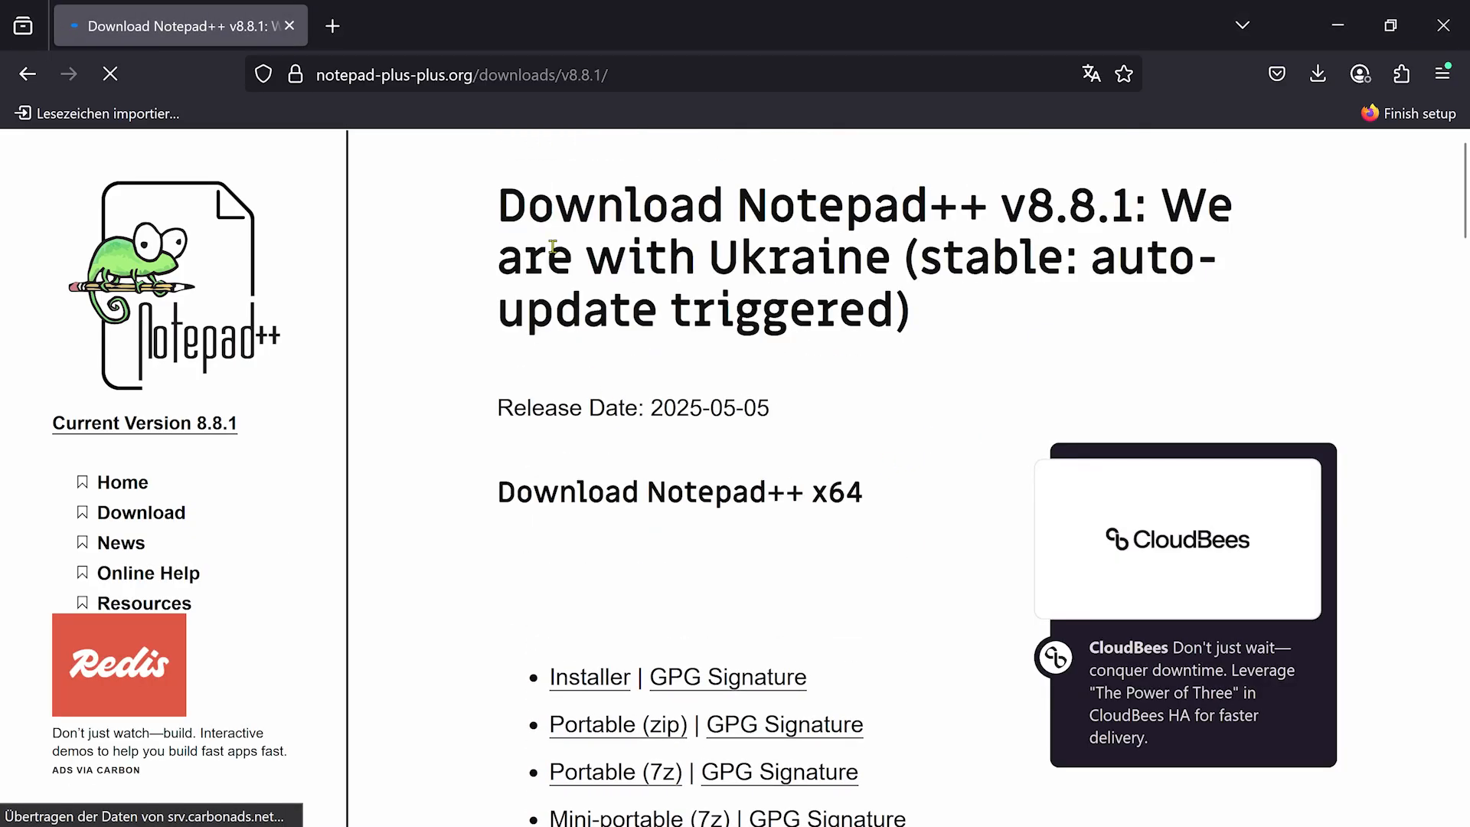
{"action": "scroll", "coordinate": [561, 612], "scroll_direction": "down", "scroll_amount": 3}
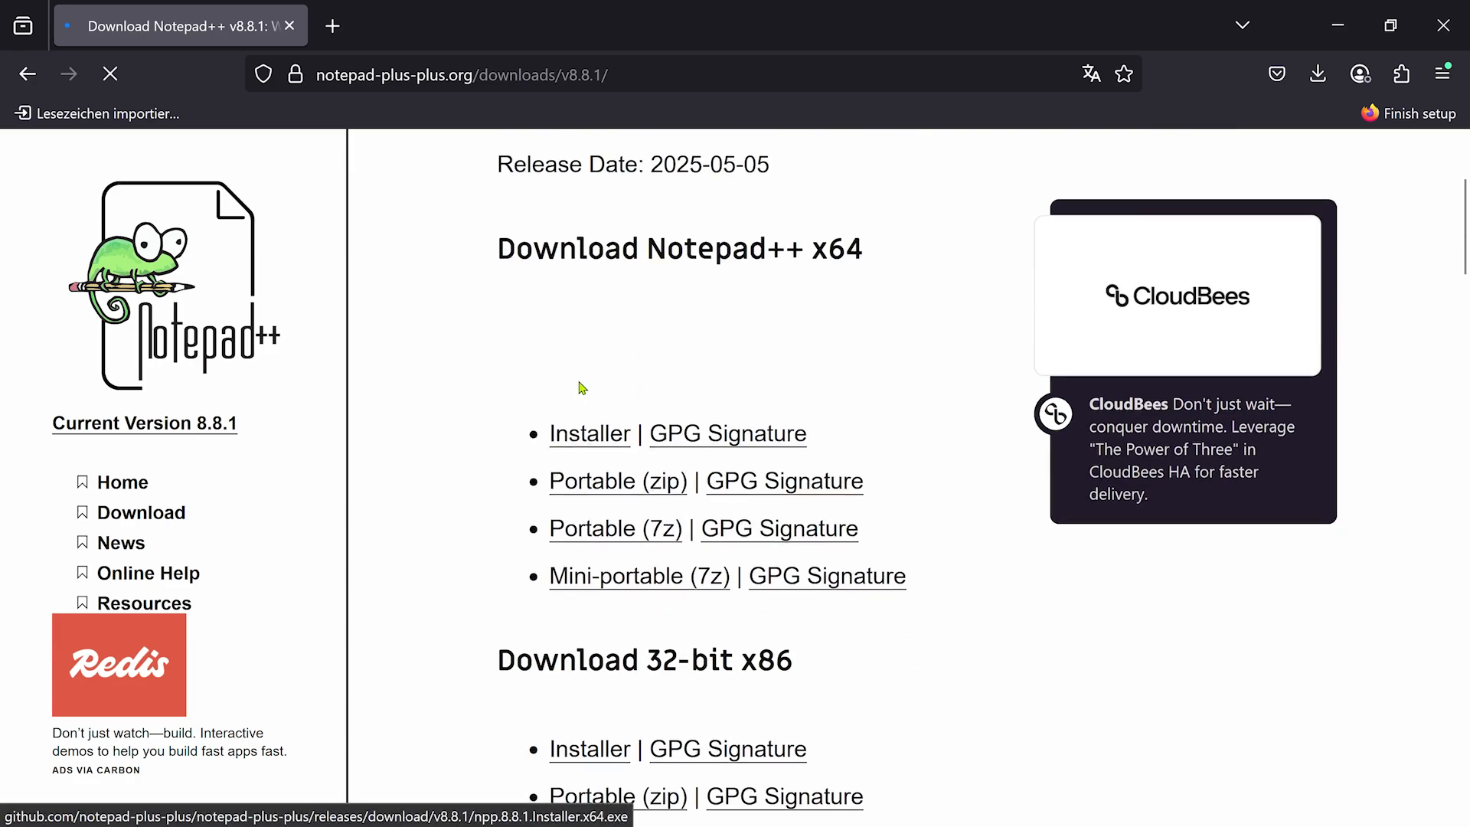
{"action": "left_click", "coordinate": [591, 435]}
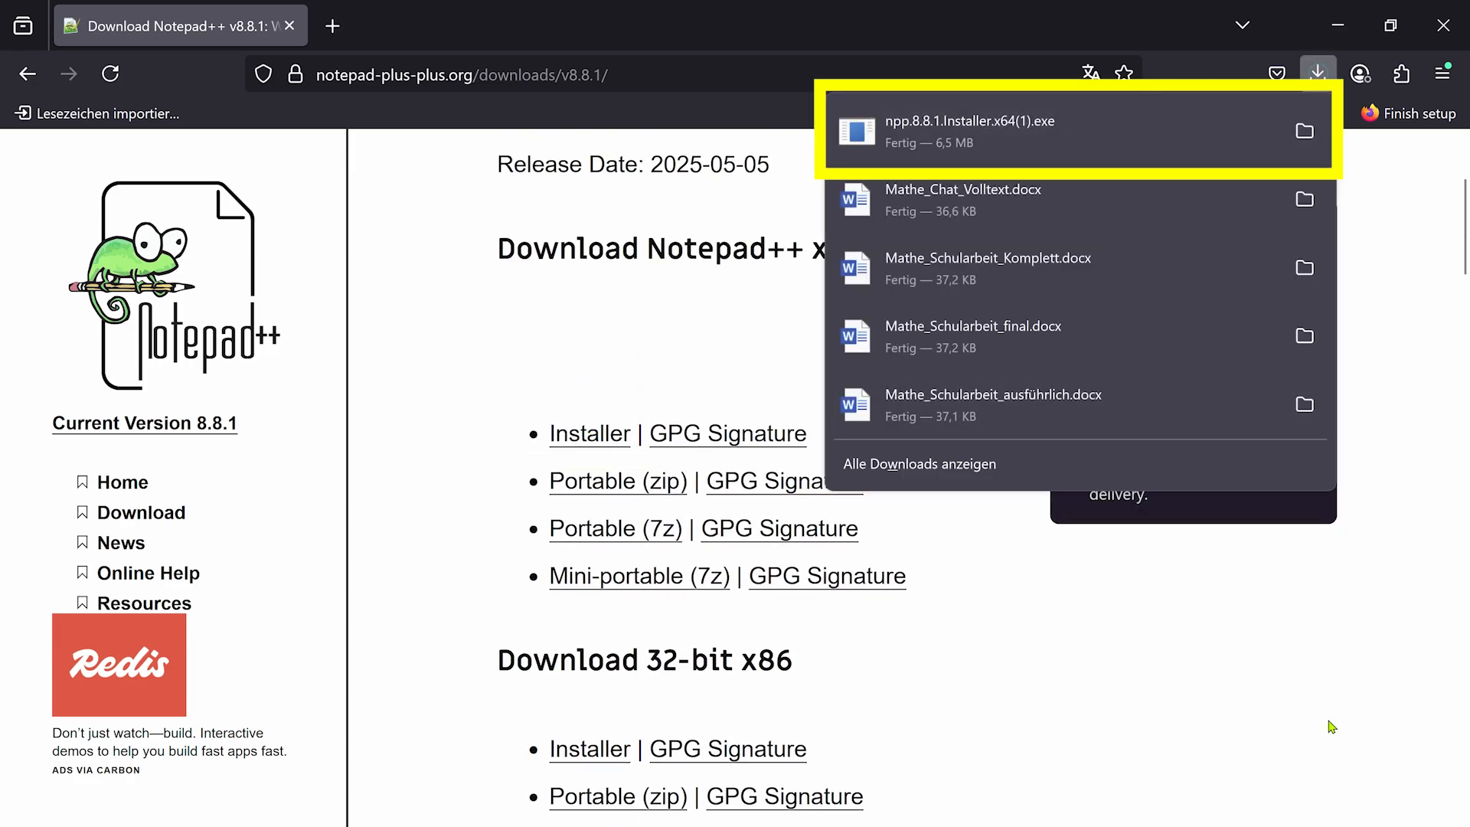
- Run the downloaded npp.8.8.1 installer in Deutsch, accept the licence, complete the installation and launch Notepad++
{"action": "left_click", "coordinate": [1220, 123]}
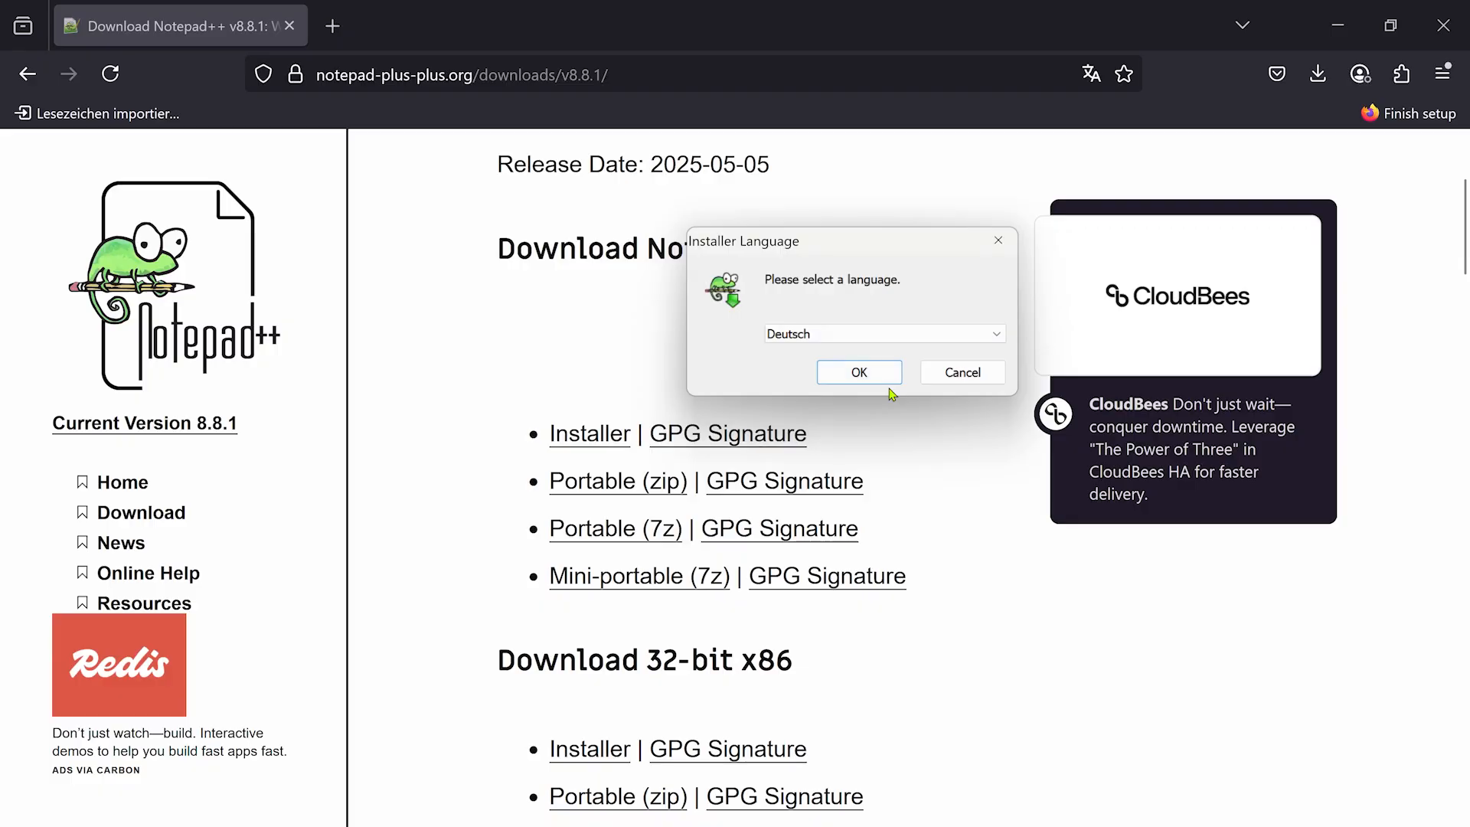
{"action": "left_click", "coordinate": [887, 372]}
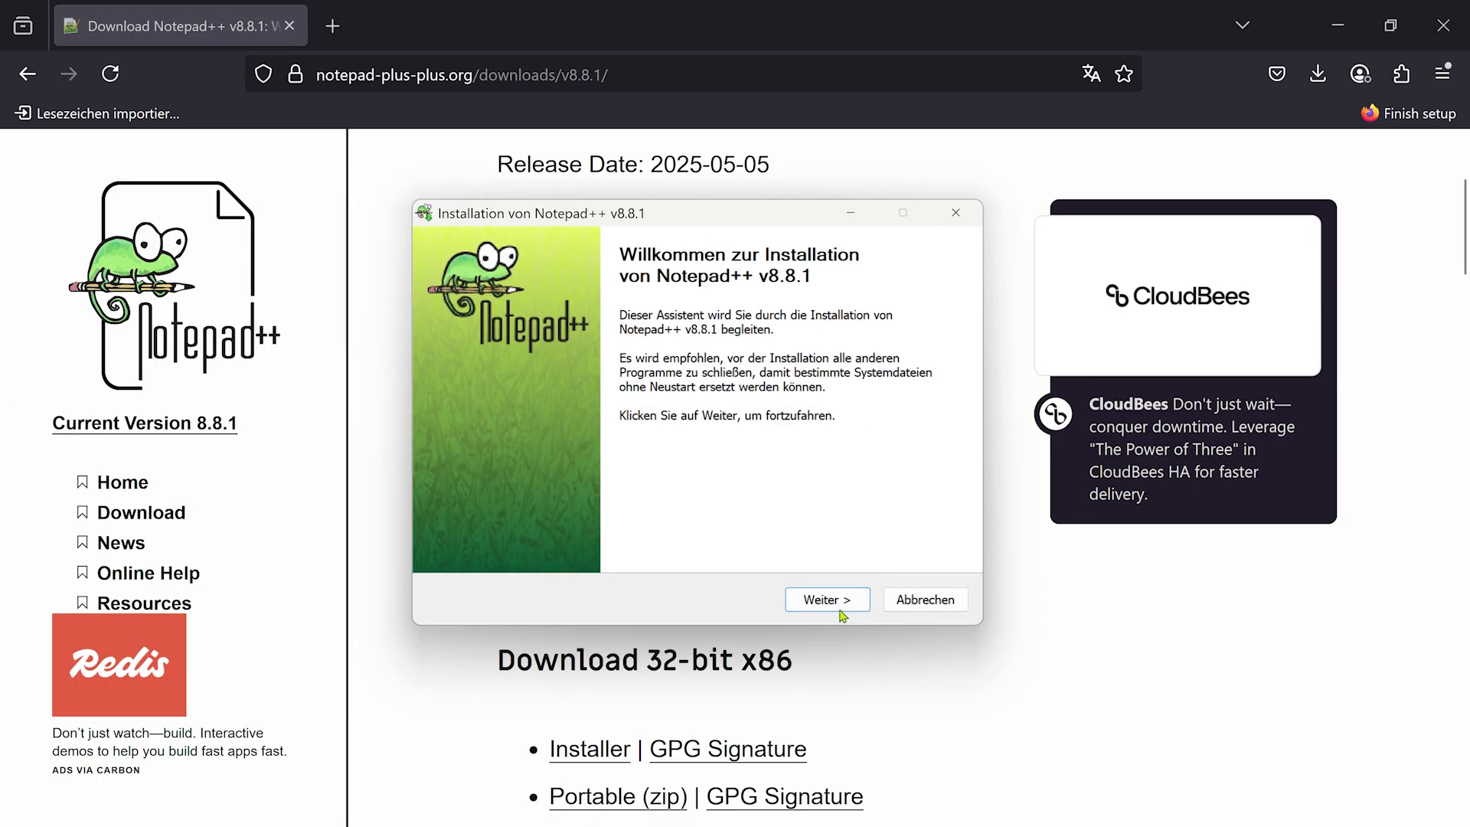
{"action": "left_click", "coordinate": [835, 604]}
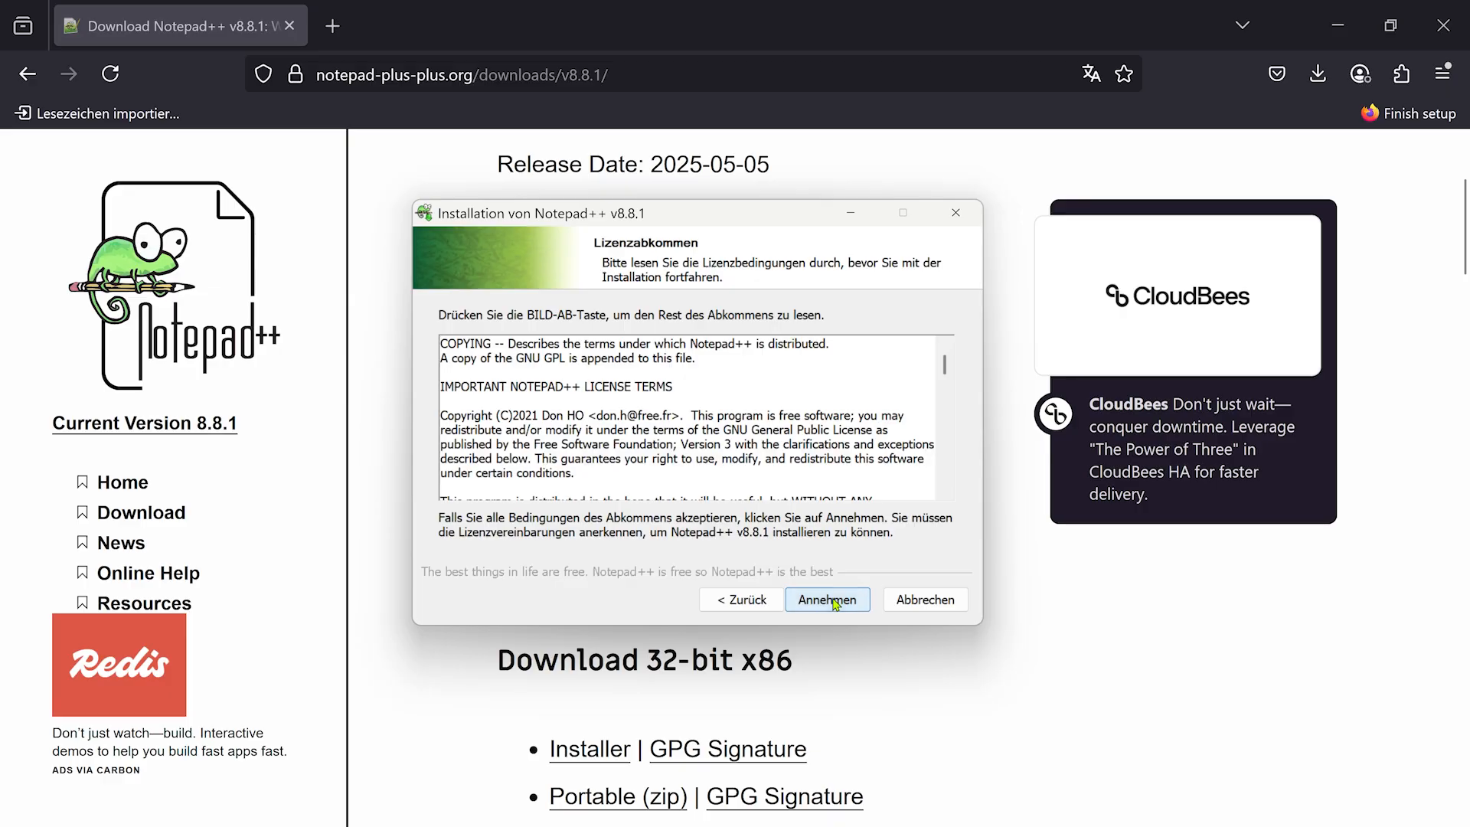
{"action": "left_click", "coordinate": [835, 604]}
{"action": "left_click", "coordinate": [835, 601]}
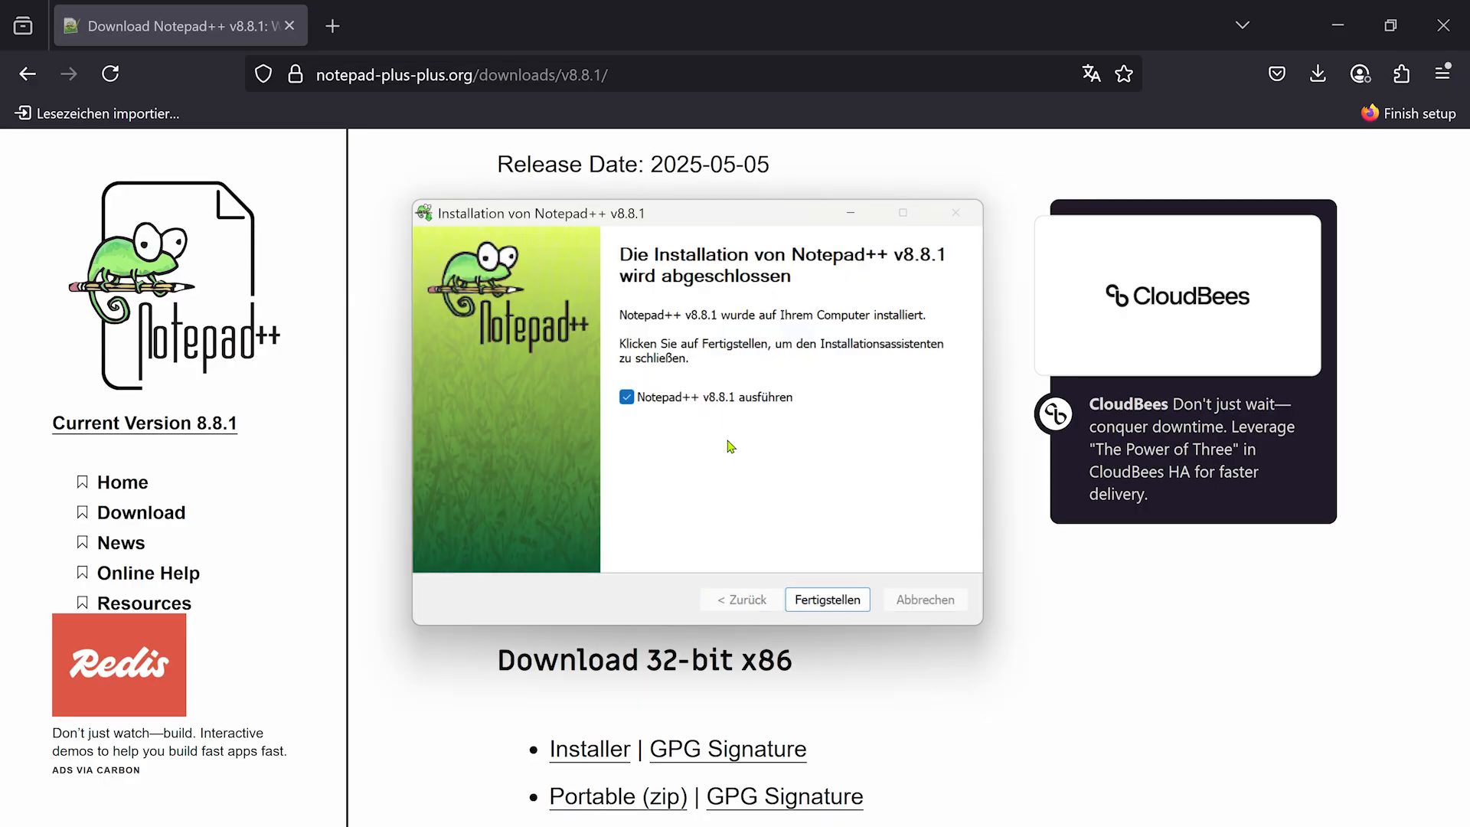
{"action": "left_click", "coordinate": [828, 601]}
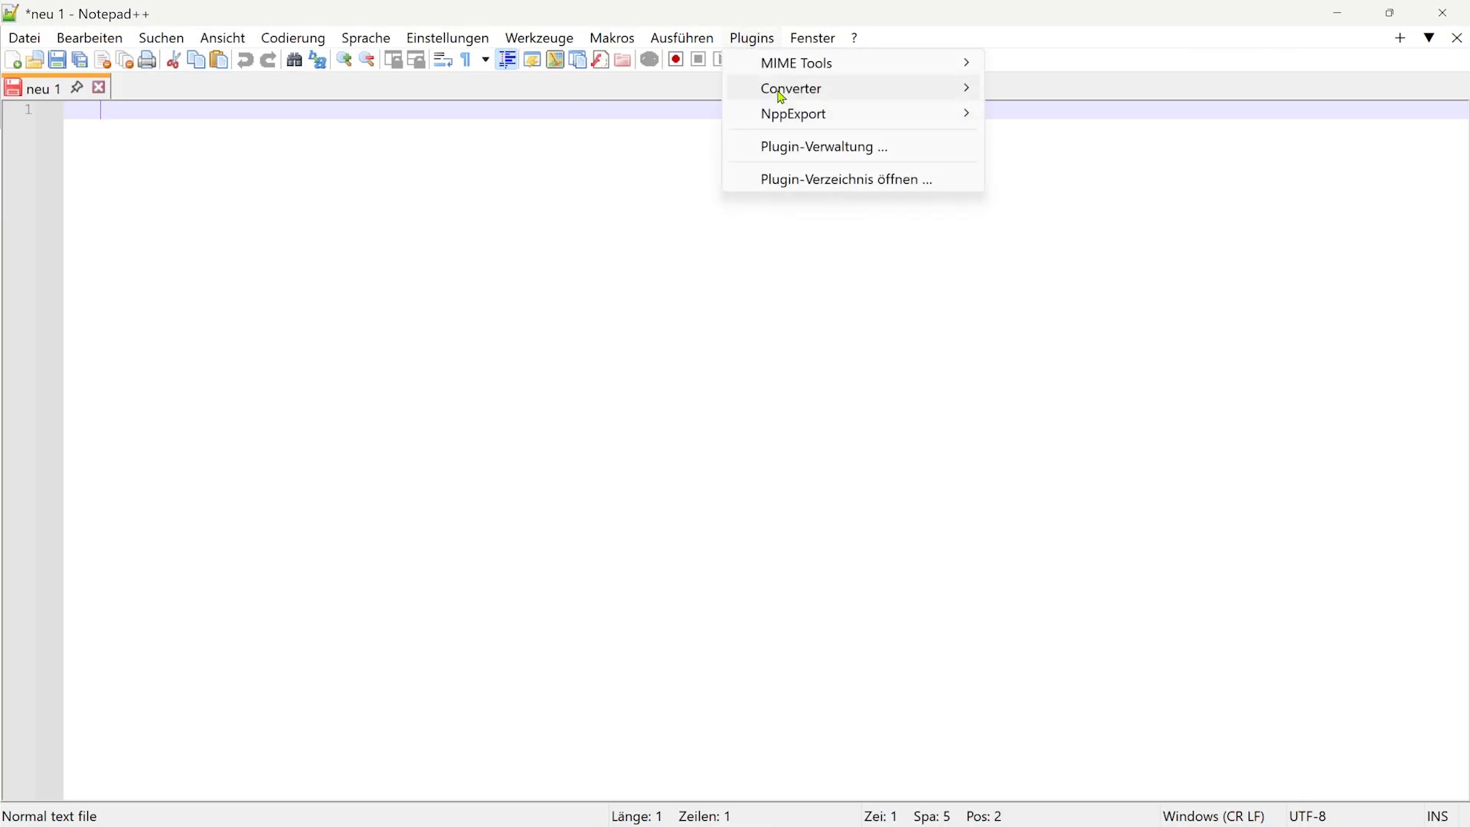
- Find the JSTool and Compare plugins among the available Notepad++ plugins and install both
{"action": "left_click", "coordinate": [809, 150]}
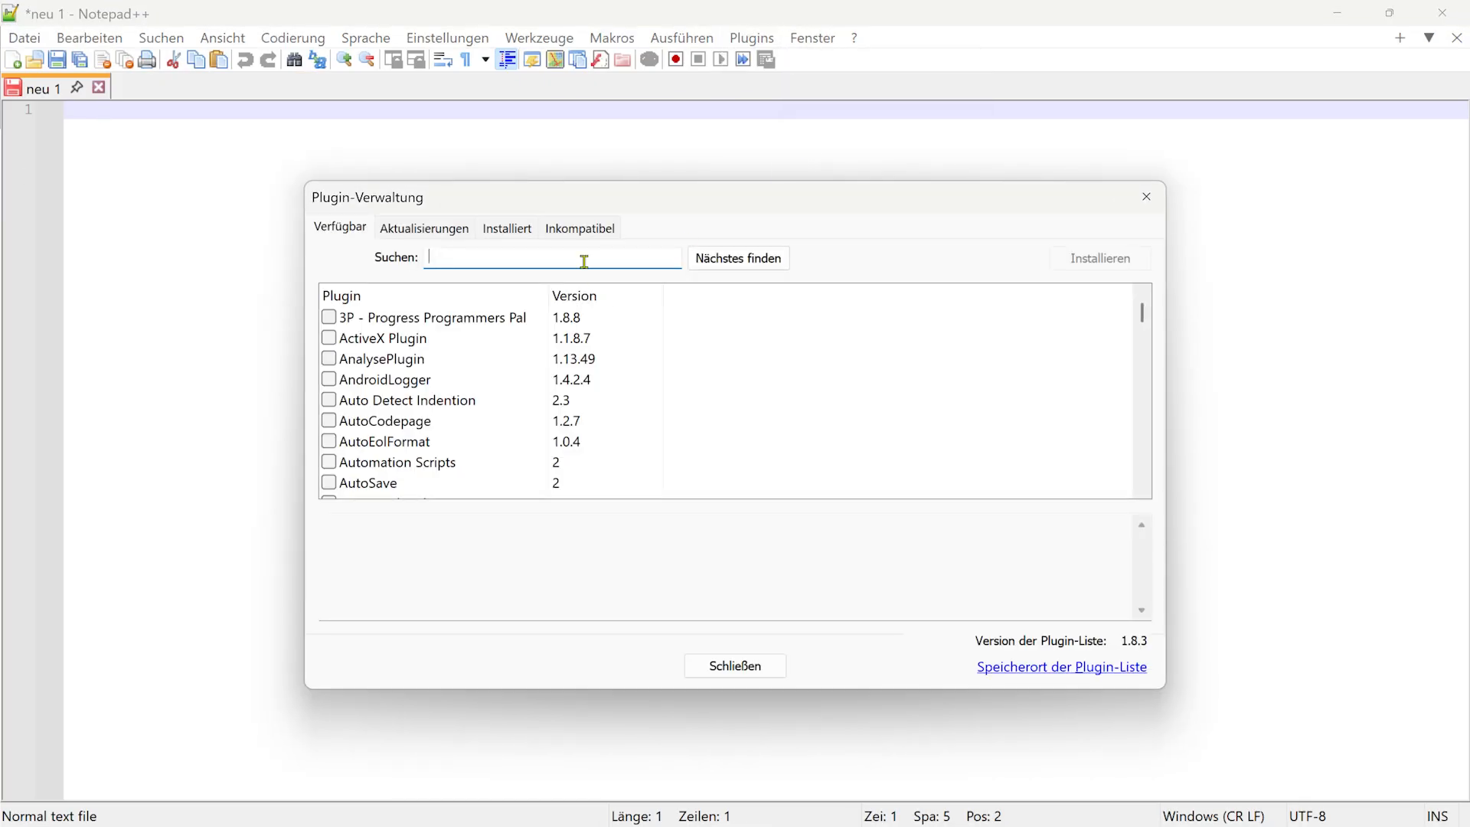
{"action": "type", "text": "Jsto"}
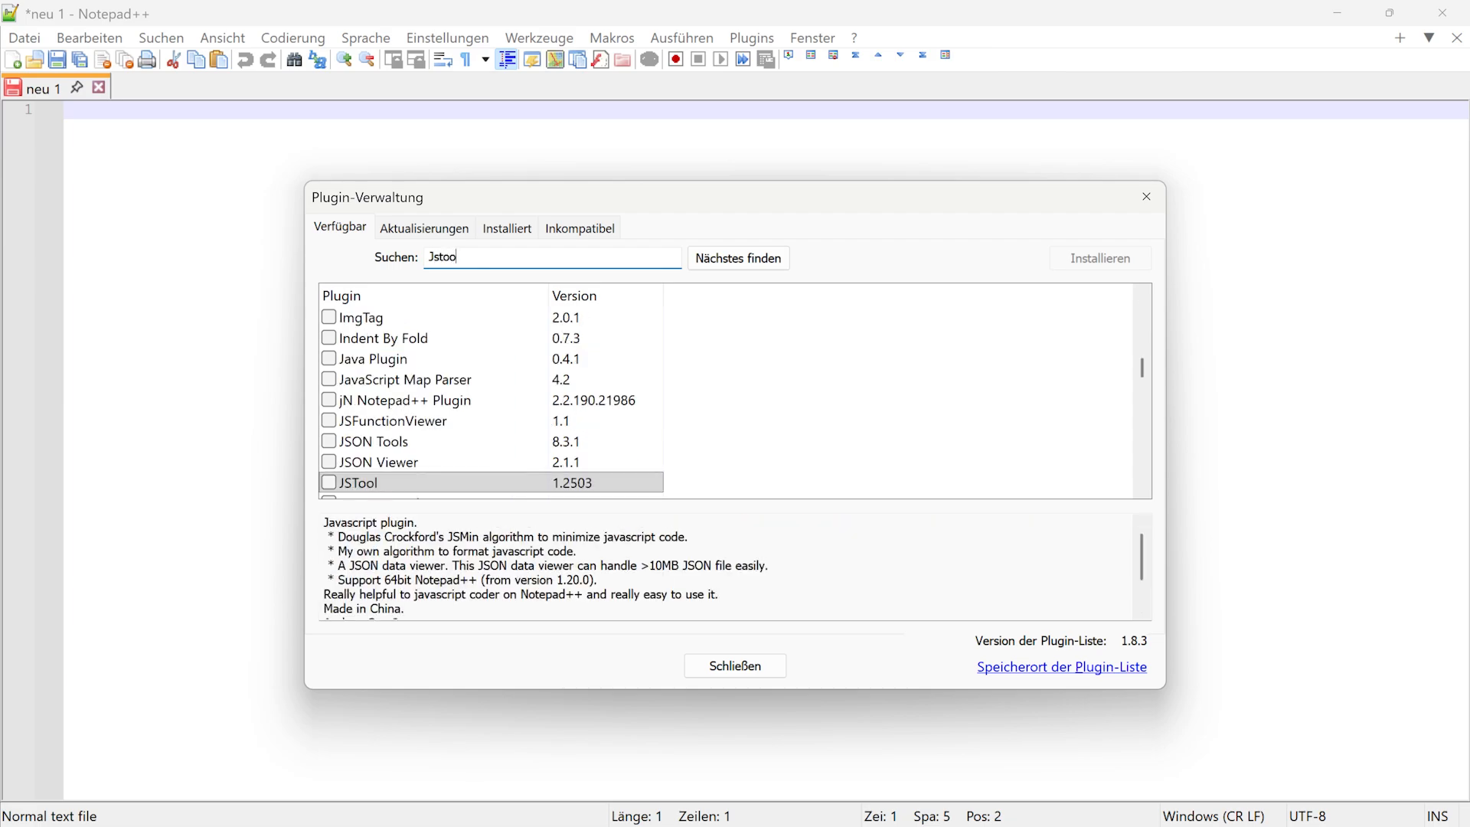
{"action": "type", "text": "o"}
{"action": "left_click", "coordinate": [329, 483]}
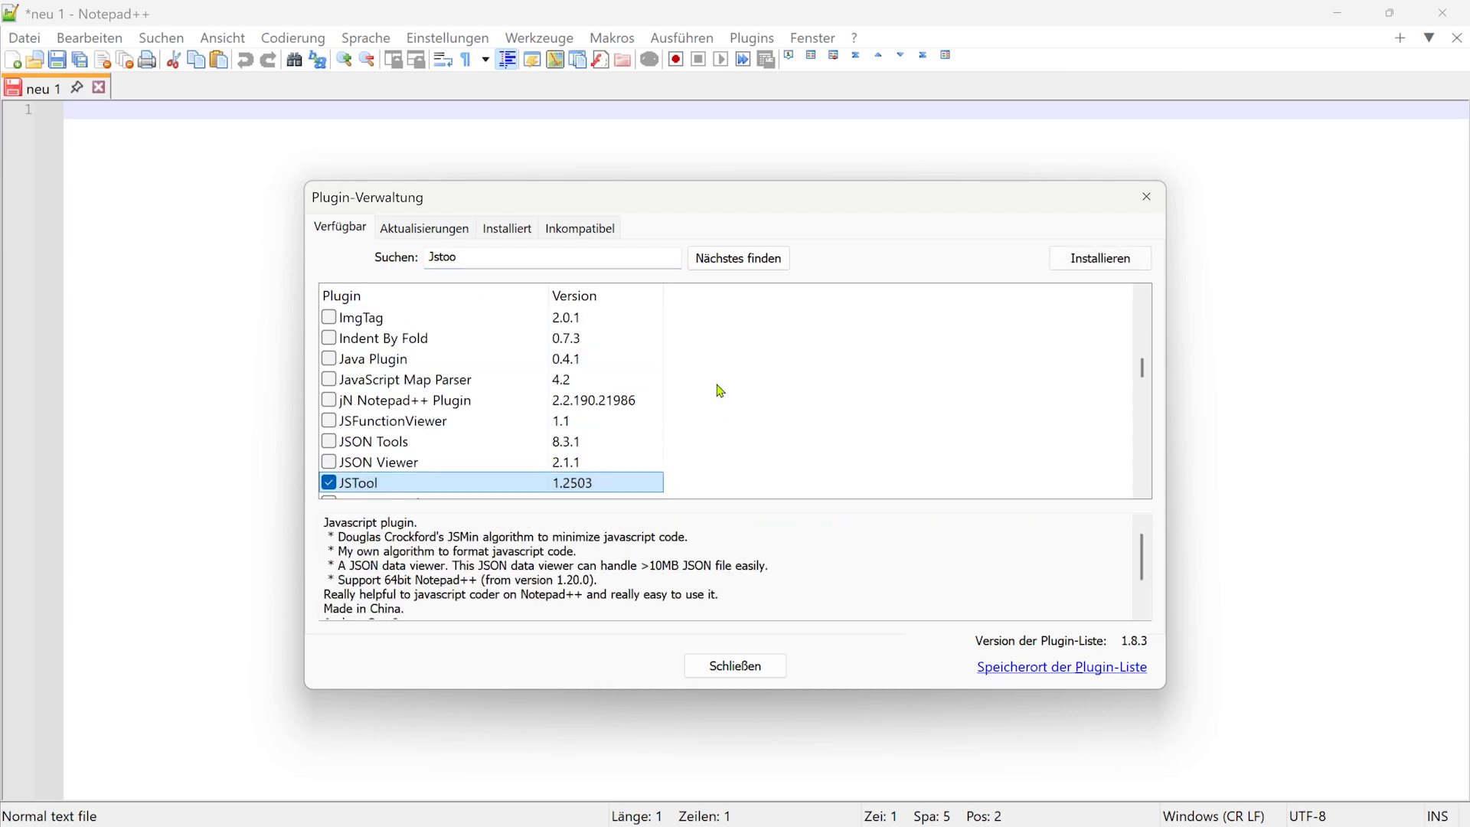
{"action": "type", "text": "Compar"}
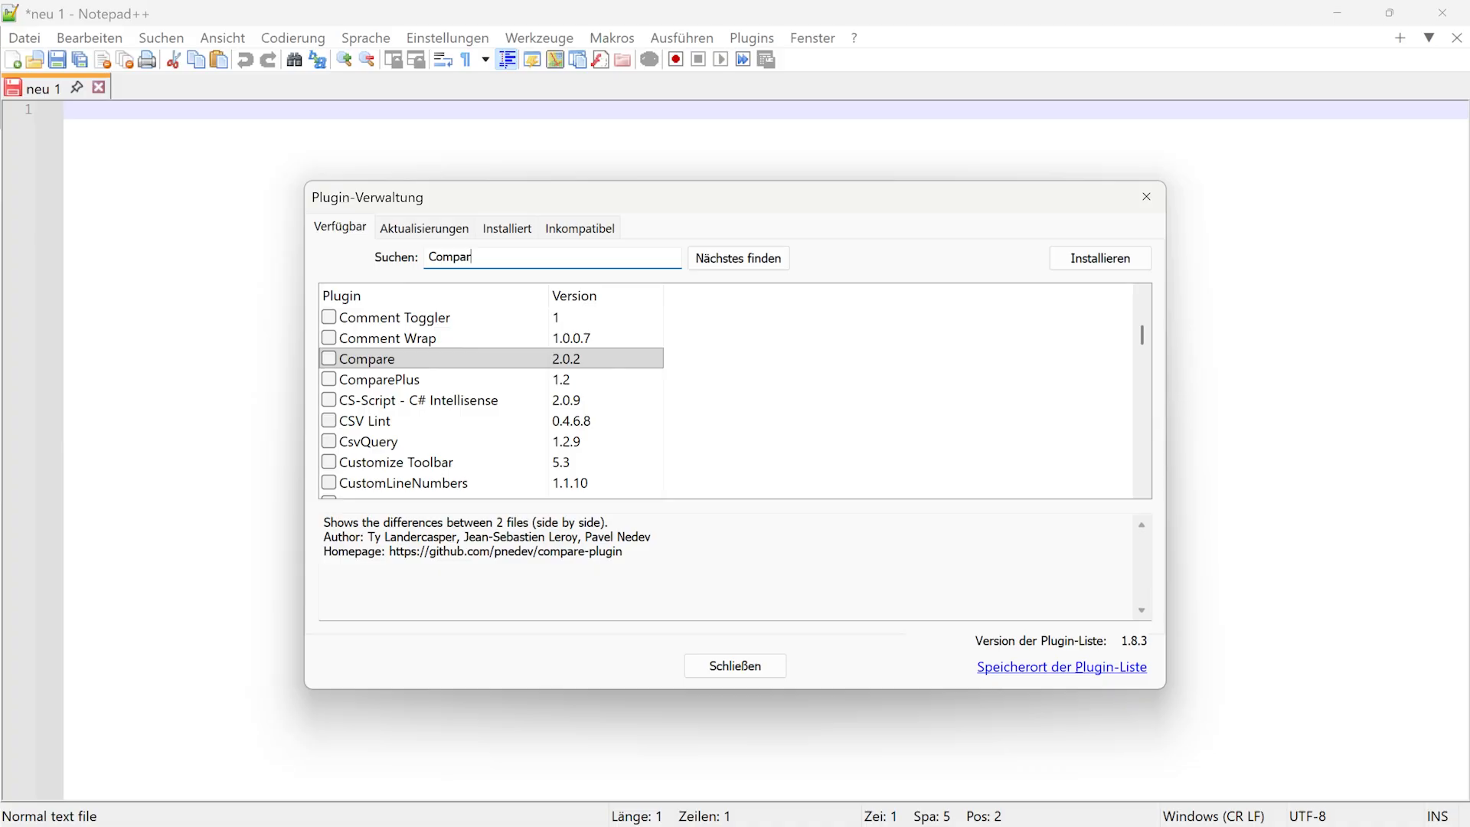
{"action": "left_click", "coordinate": [329, 358]}
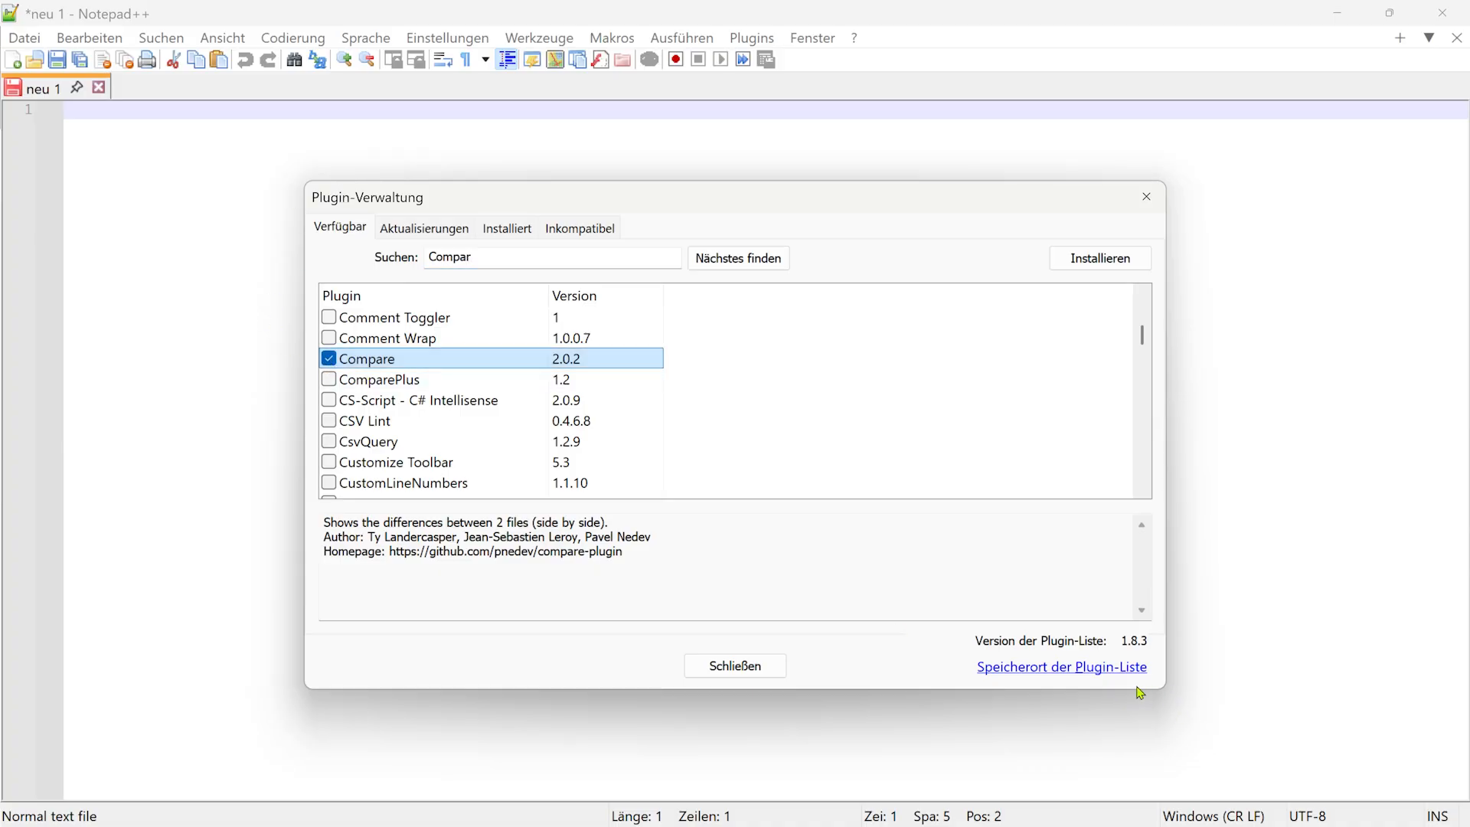
{"action": "left_click", "coordinate": [1100, 260]}
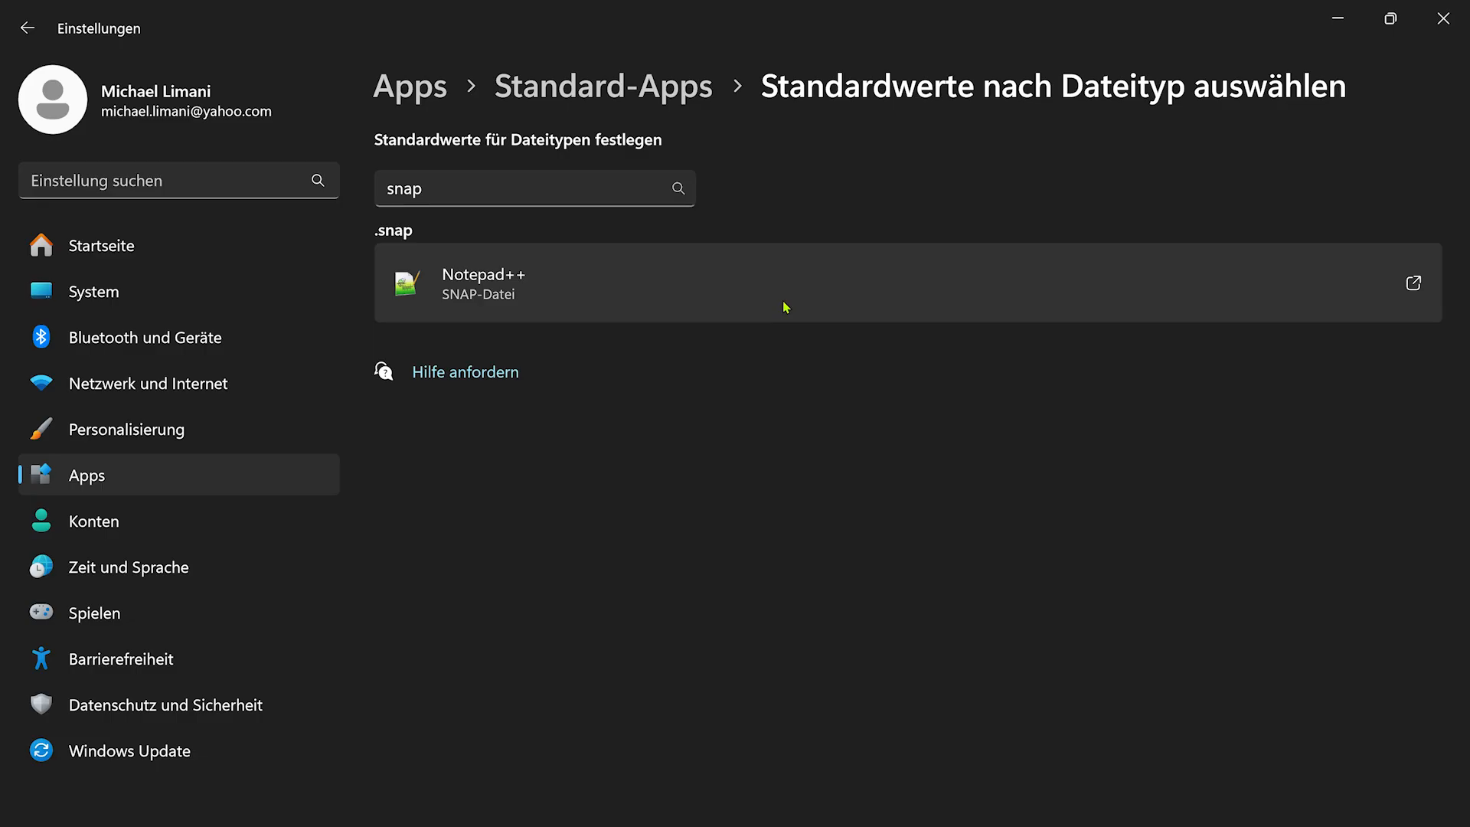
- Assign notepad++.exe from the Notepad++ folder under Programme as the default app for .snap files
{"action": "left_click", "coordinate": [784, 307]}
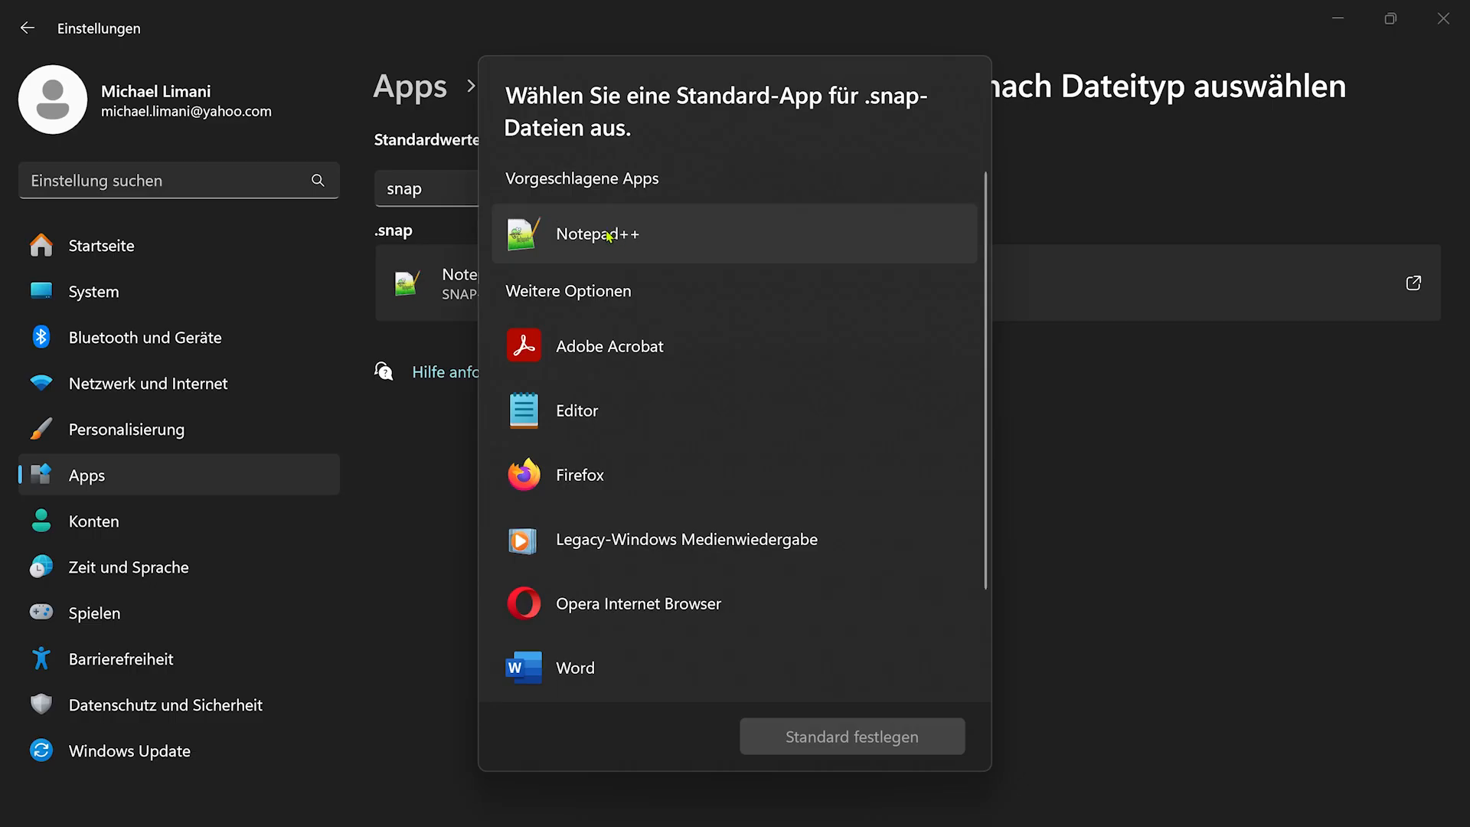
{"action": "scroll", "coordinate": [668, 426], "scroll_direction": "down", "scroll_amount": 2}
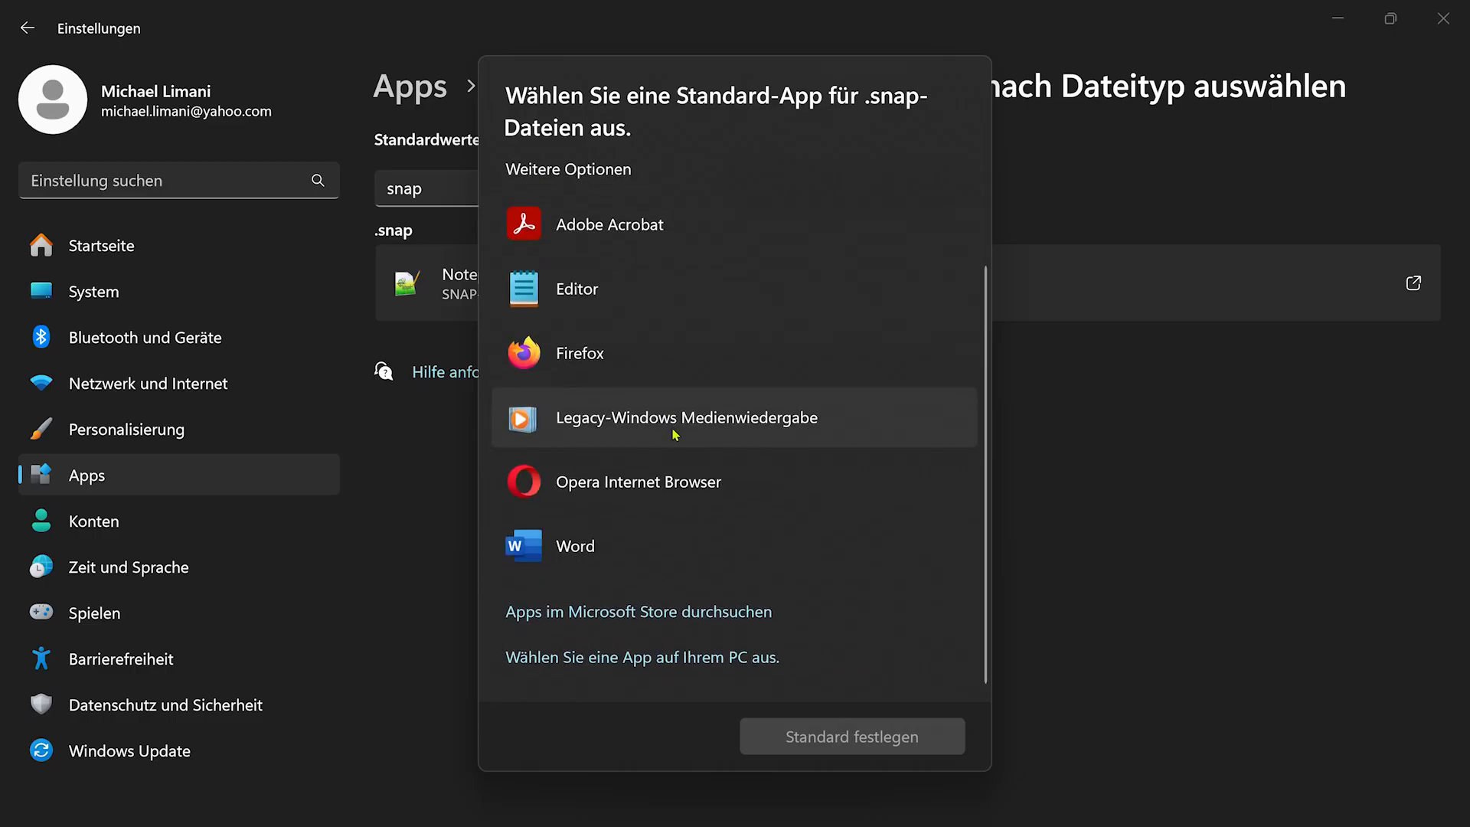
{"action": "left_click", "coordinate": [676, 664]}
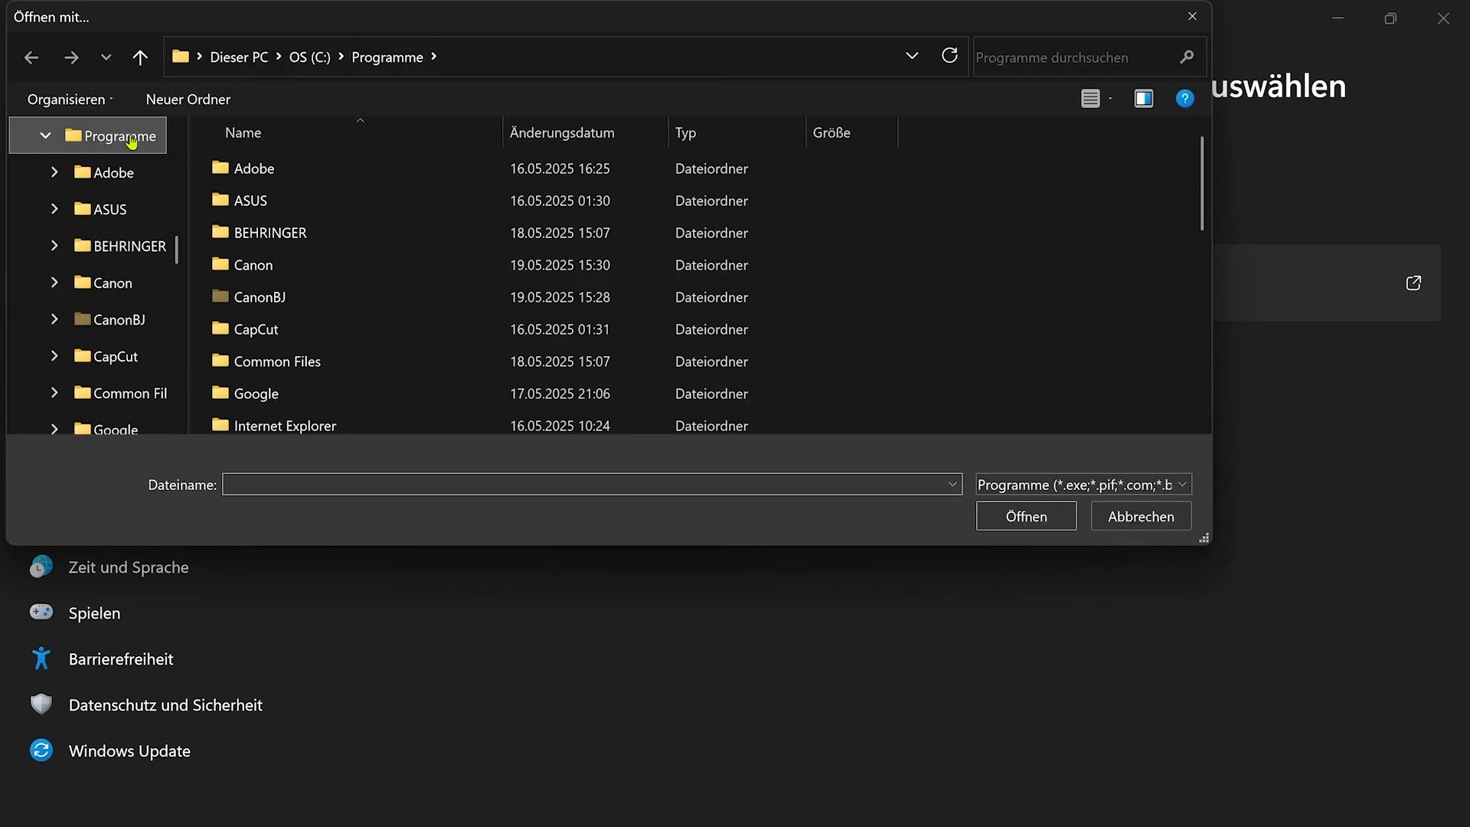
{"action": "scroll", "coordinate": [360, 196], "scroll_direction": "down", "scroll_amount": 3}
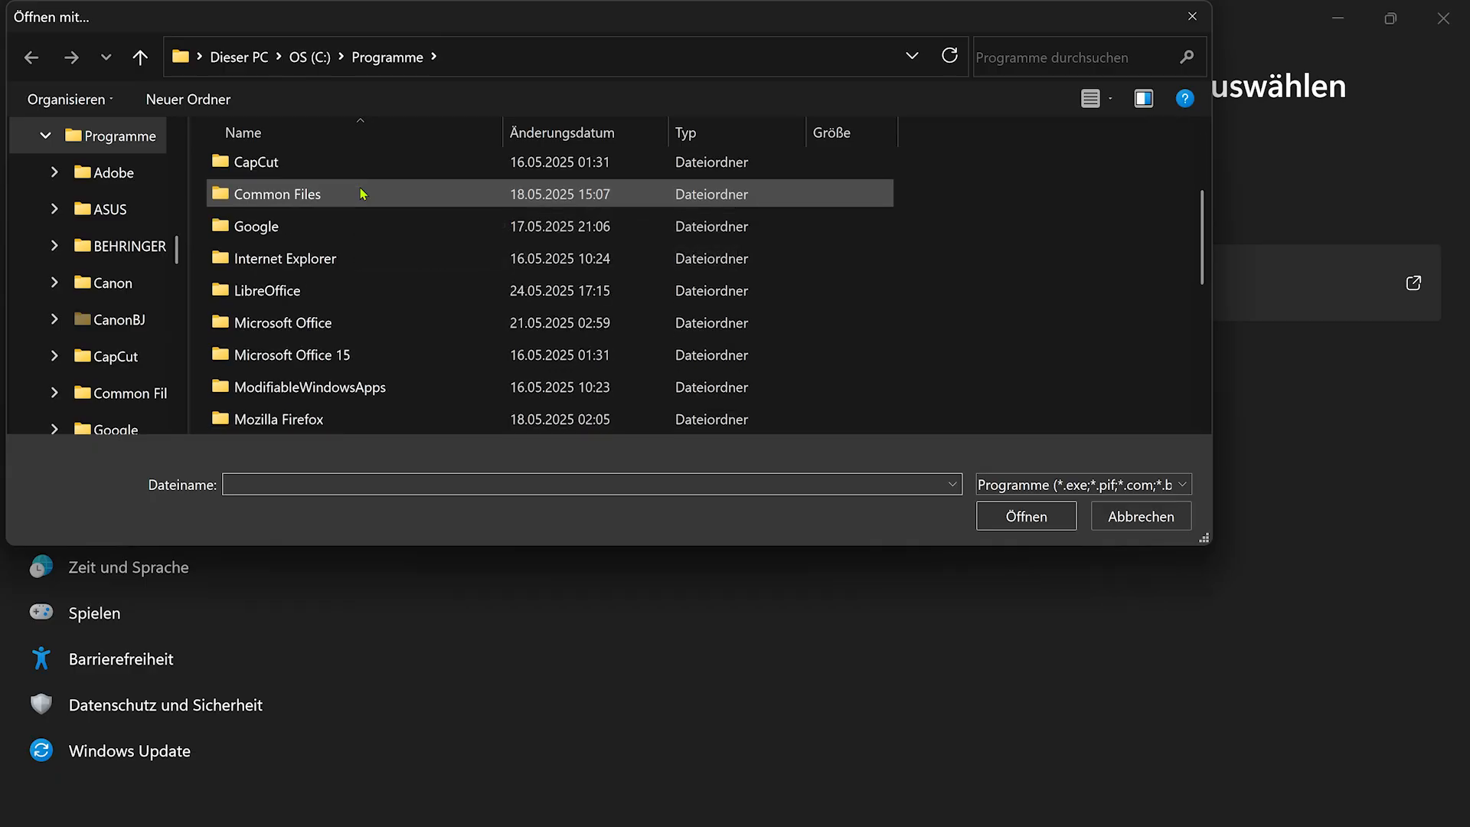
{"action": "double_click", "coordinate": [328, 352]}
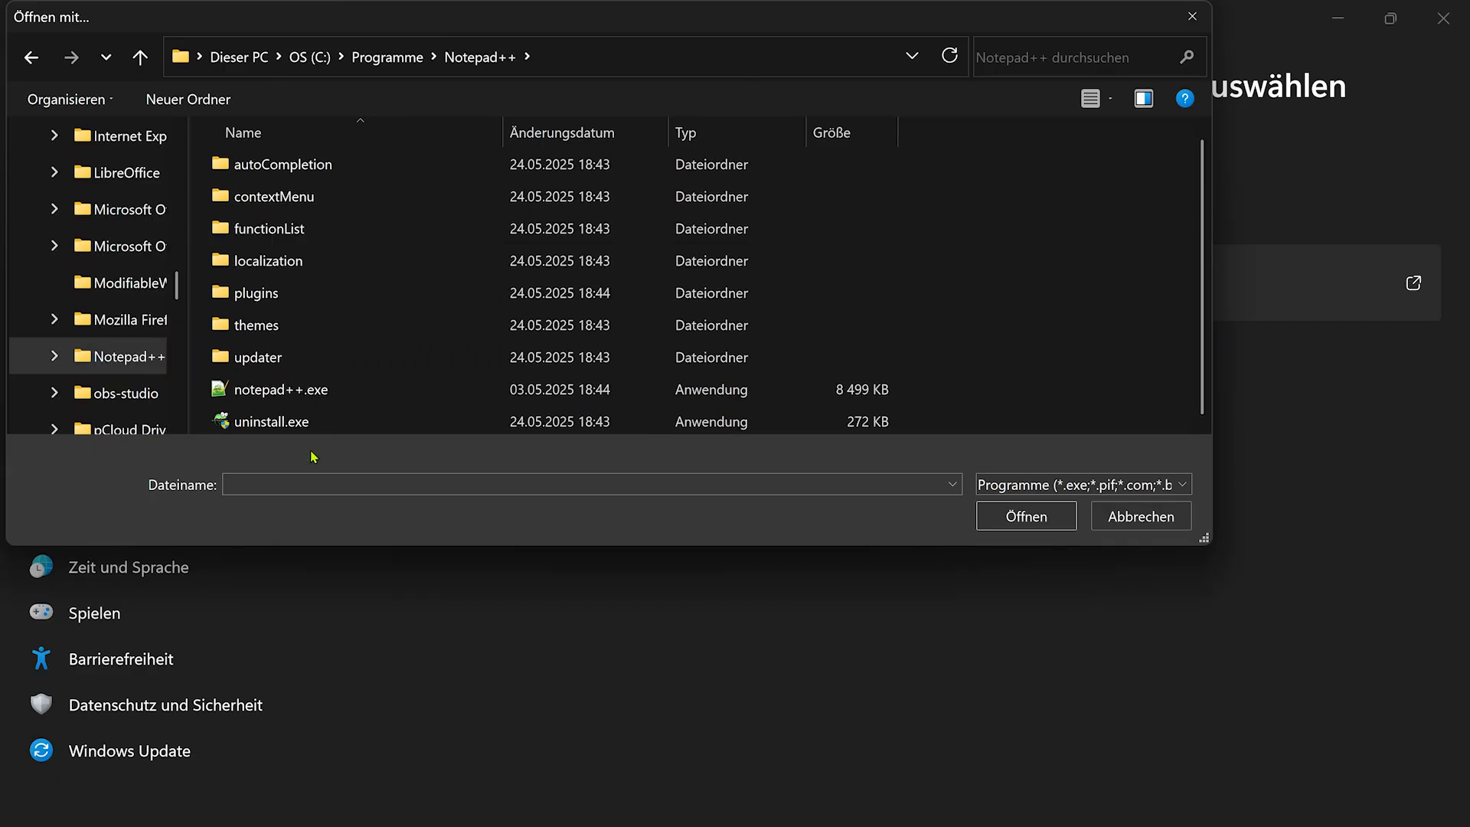
{"action": "left_click", "coordinate": [325, 397]}
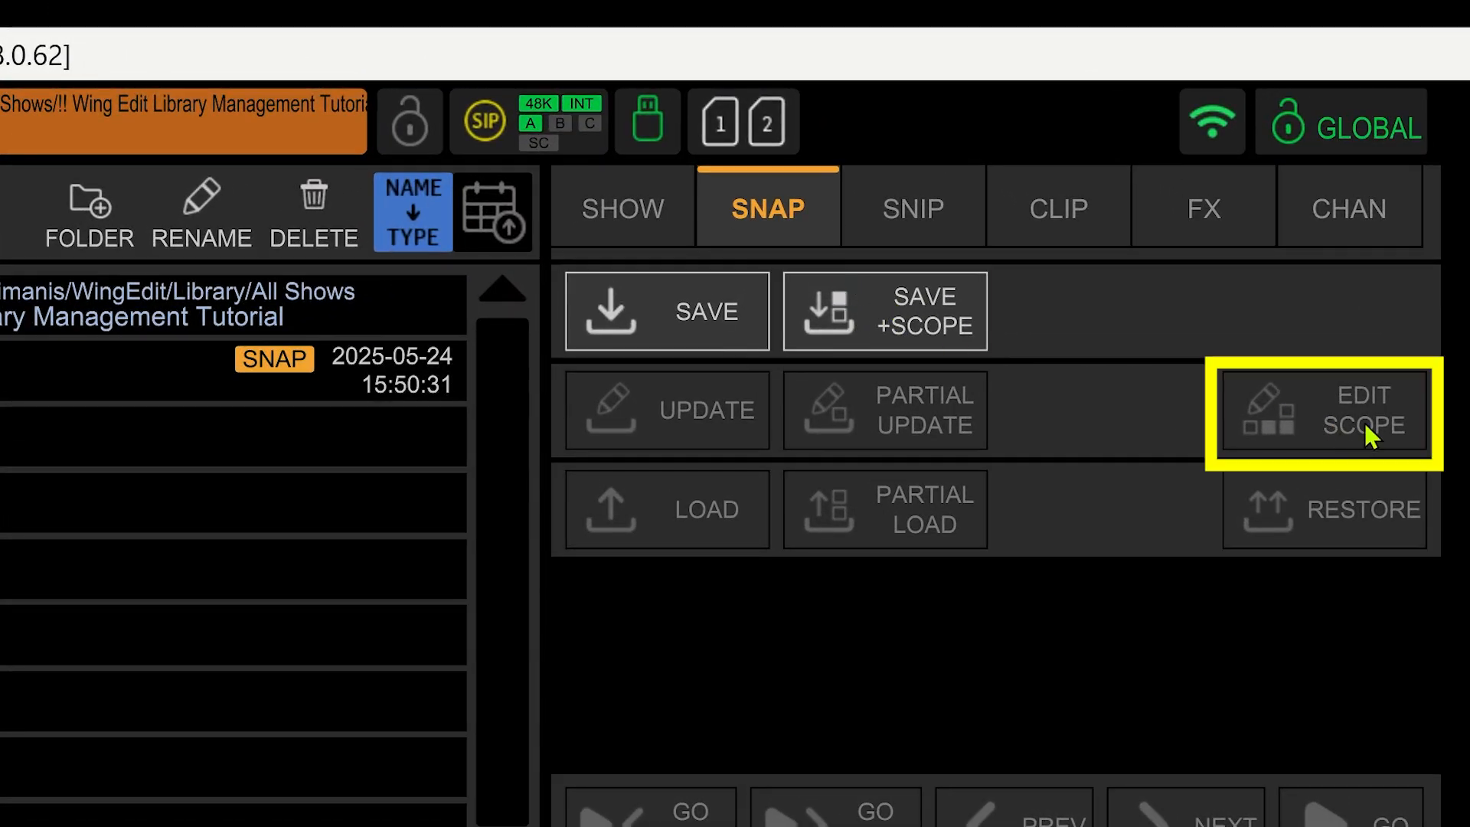
- Examine the library's snapshot and snippet functions for "!! Base" and the Init Console scope selection in the audio setup, without initialising anything
{"action": "left_click", "coordinate": [246, 378]}
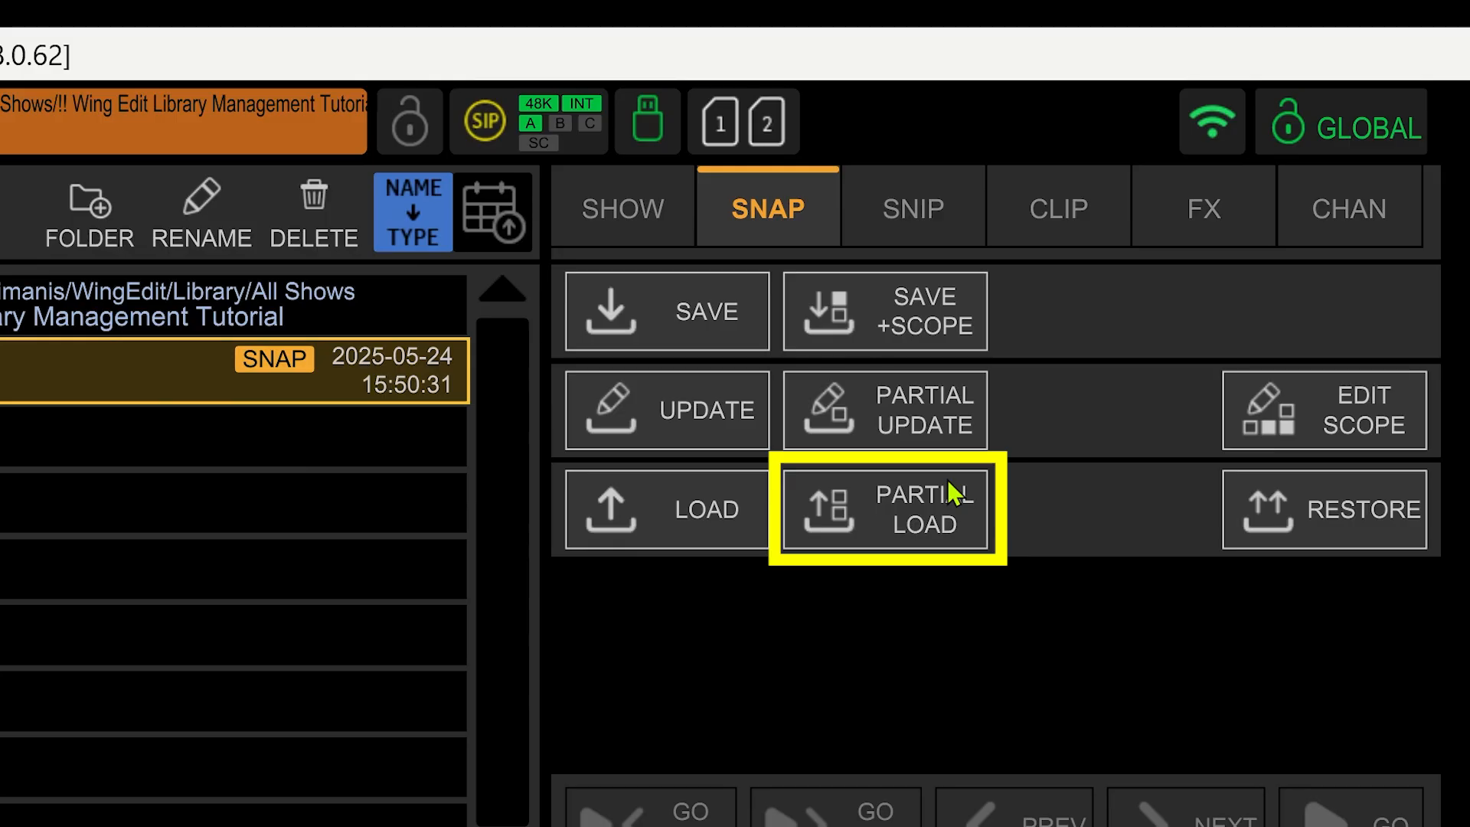
{"action": "left_click", "coordinate": [885, 218]}
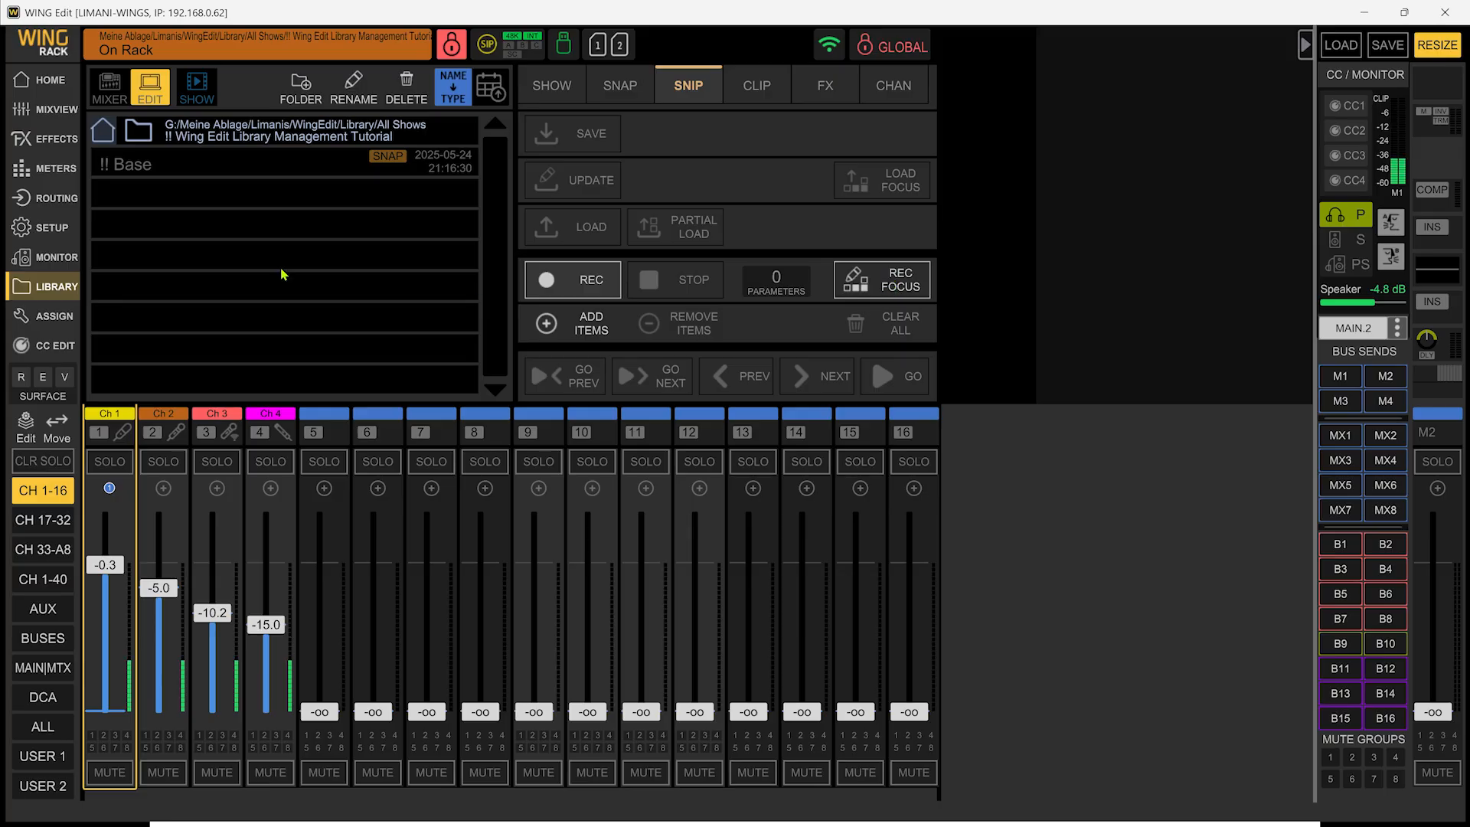
{"action": "left_click", "coordinate": [60, 227]}
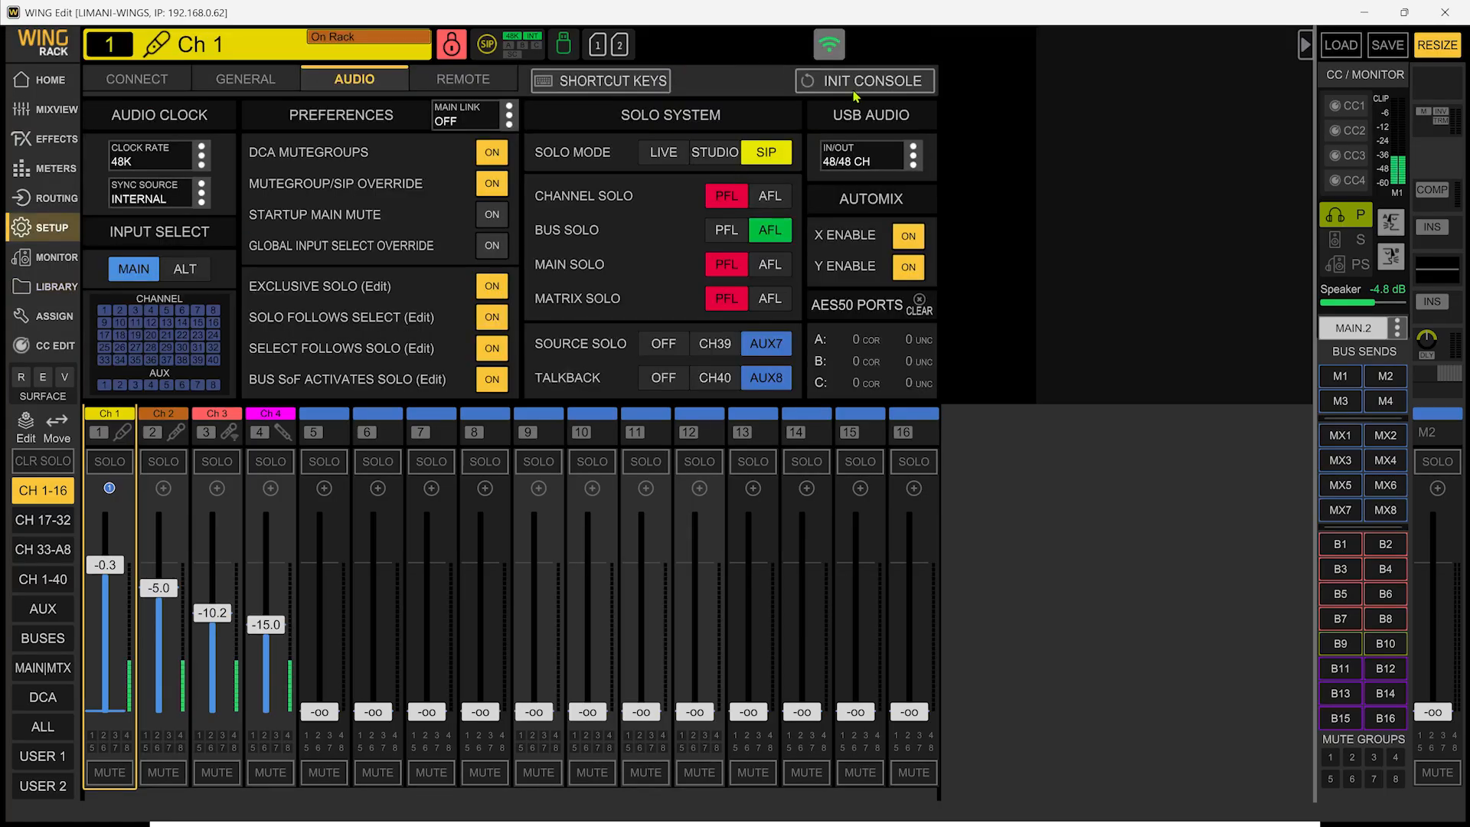
{"action": "left_click", "coordinate": [848, 87]}
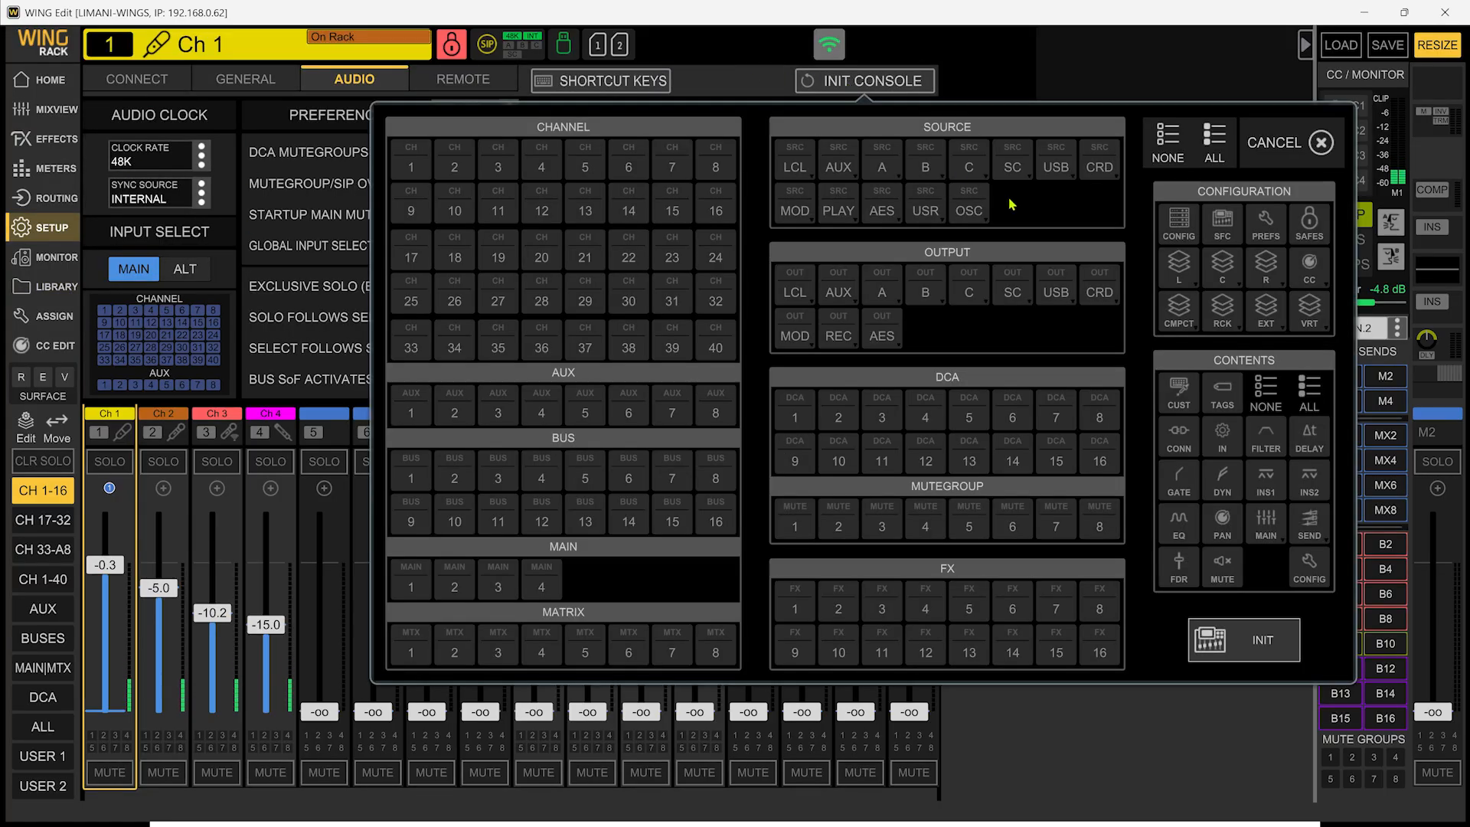
{"action": "left_click", "coordinate": [1214, 141]}
{"action": "left_click", "coordinate": [1321, 142]}
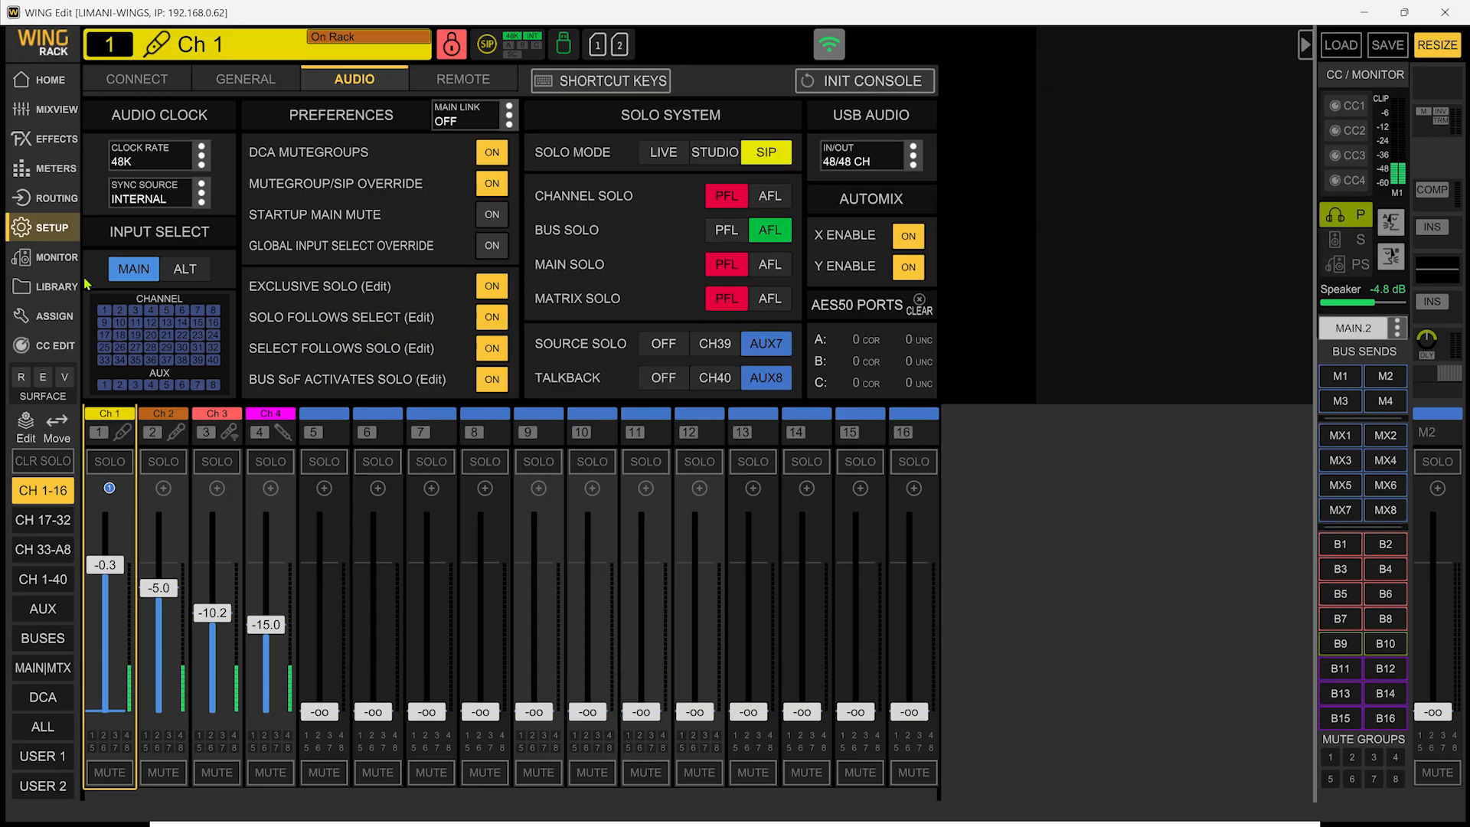
- Examine the parameter groups offered for initialising and for copying channel 1, closing both dialogs without applying them
{"action": "left_click", "coordinate": [121, 418]}
{"action": "left_click", "coordinate": [726, 47]}
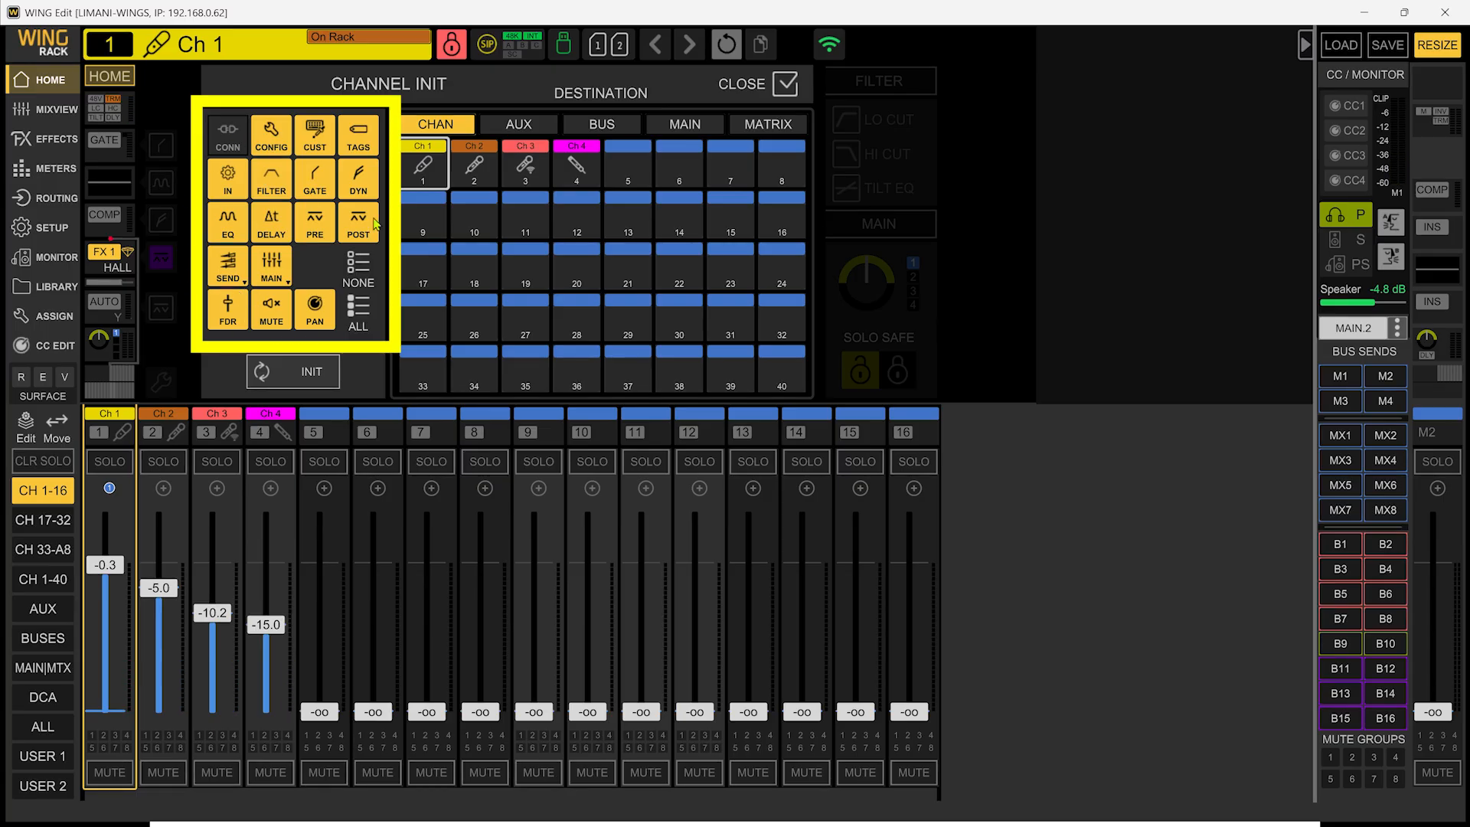
{"action": "left_click", "coordinate": [769, 81]}
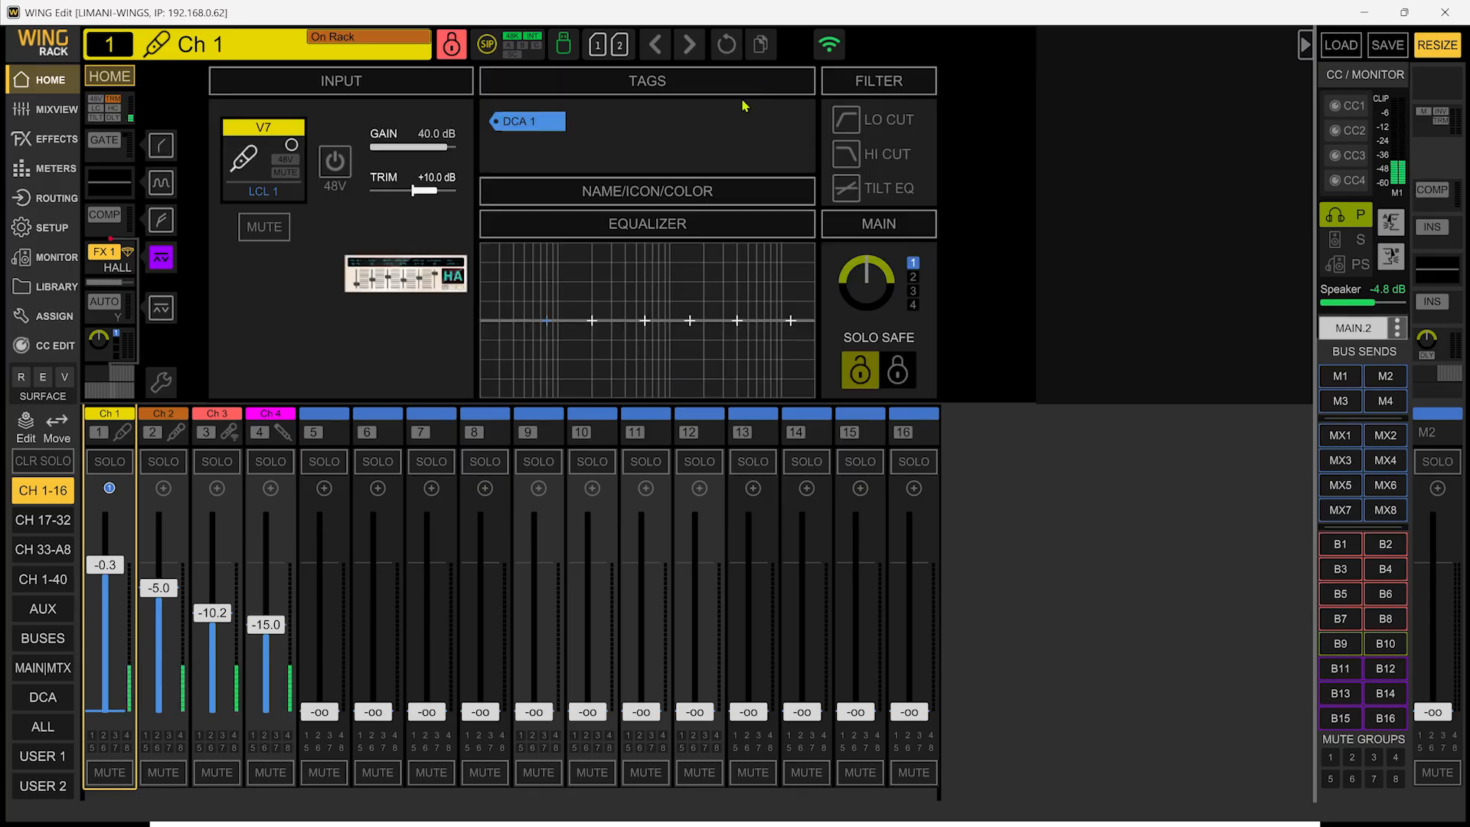
{"action": "left_click", "coordinate": [760, 48]}
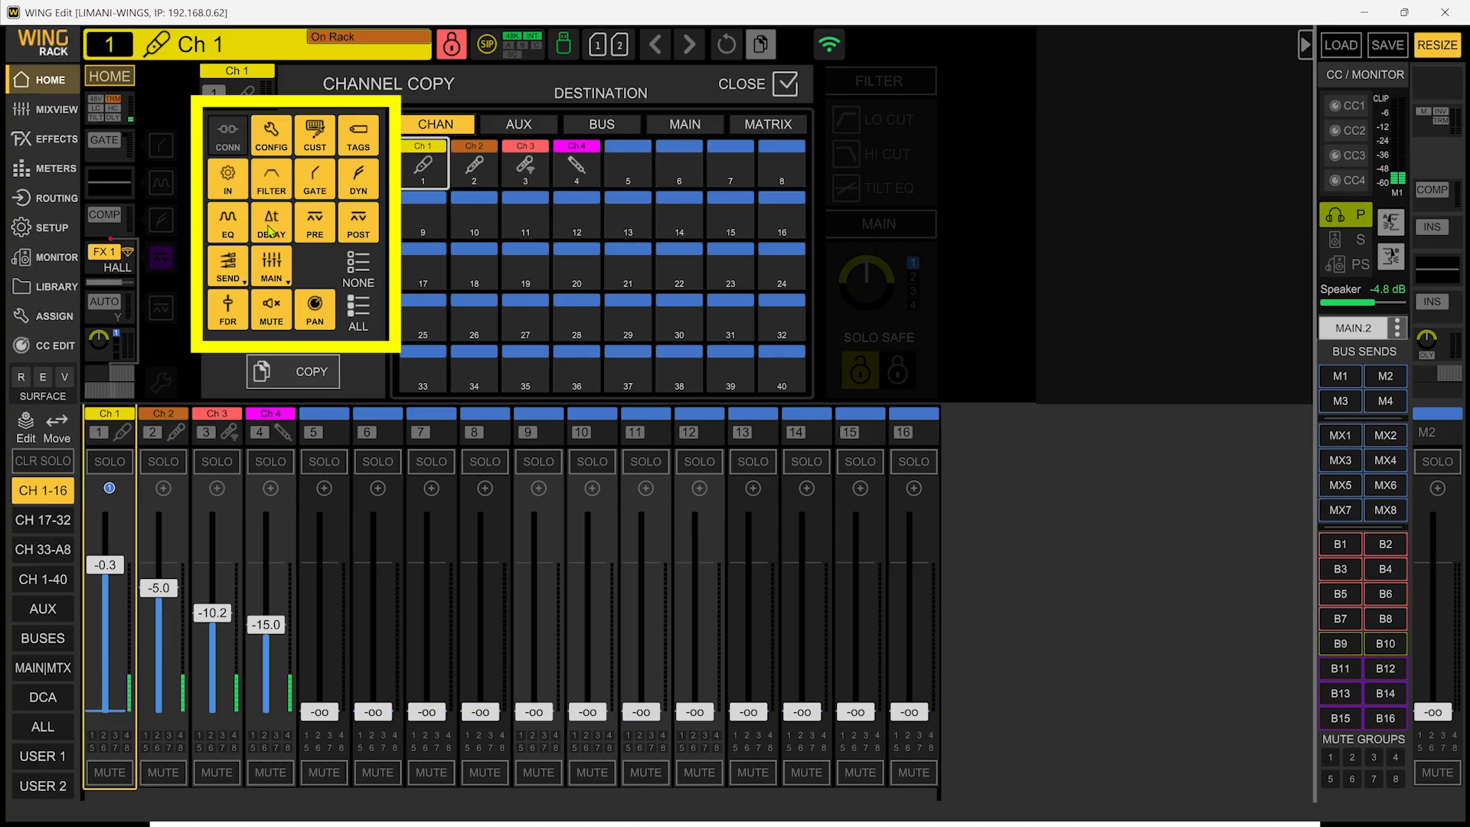
{"action": "left_click", "coordinate": [774, 86]}
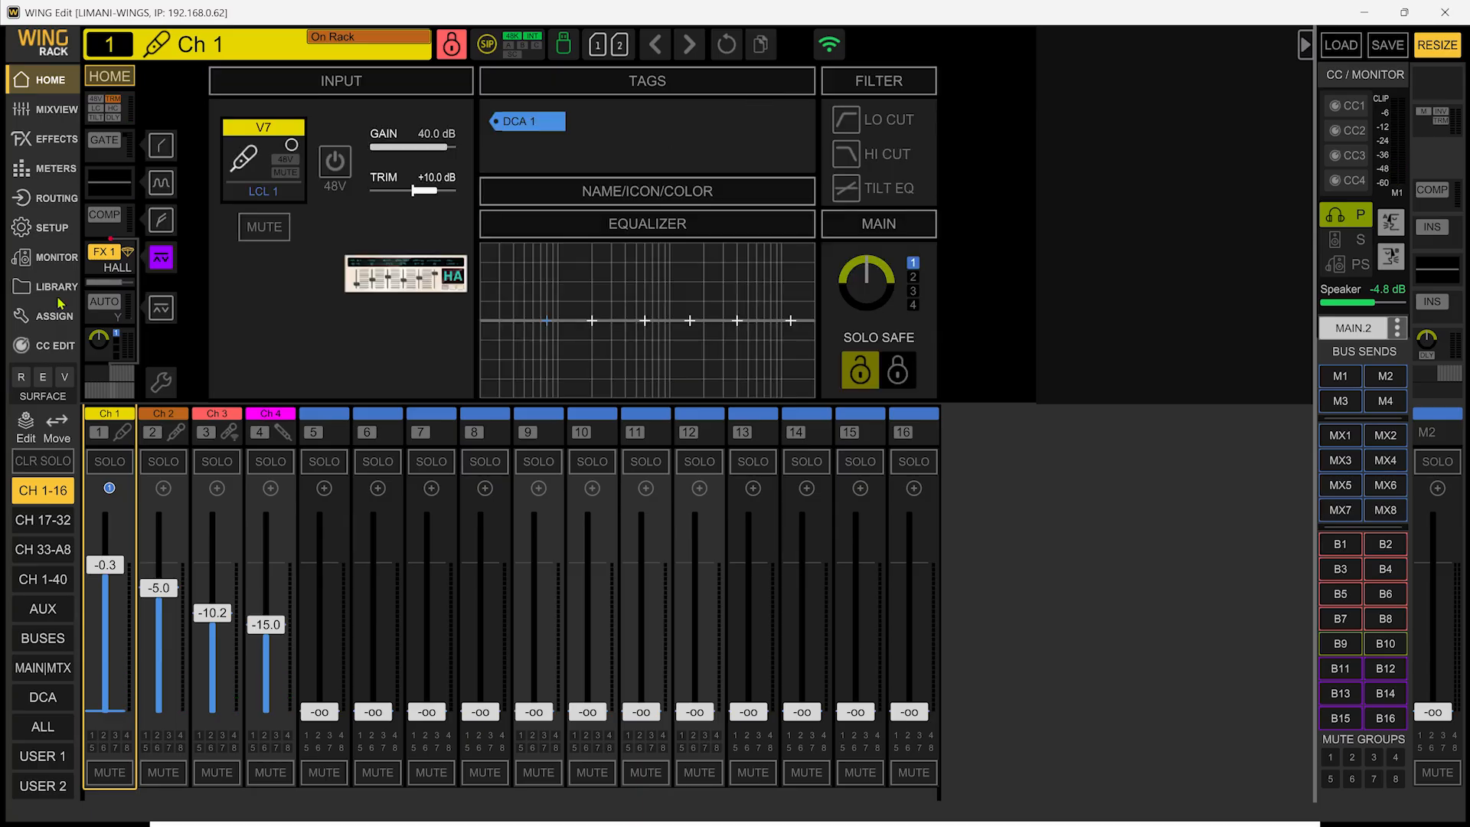
- Save channel 1 as channel preset "Ch 1" in the current library folder
{"action": "left_click", "coordinate": [57, 286]}
{"action": "left_click", "coordinate": [907, 91]}
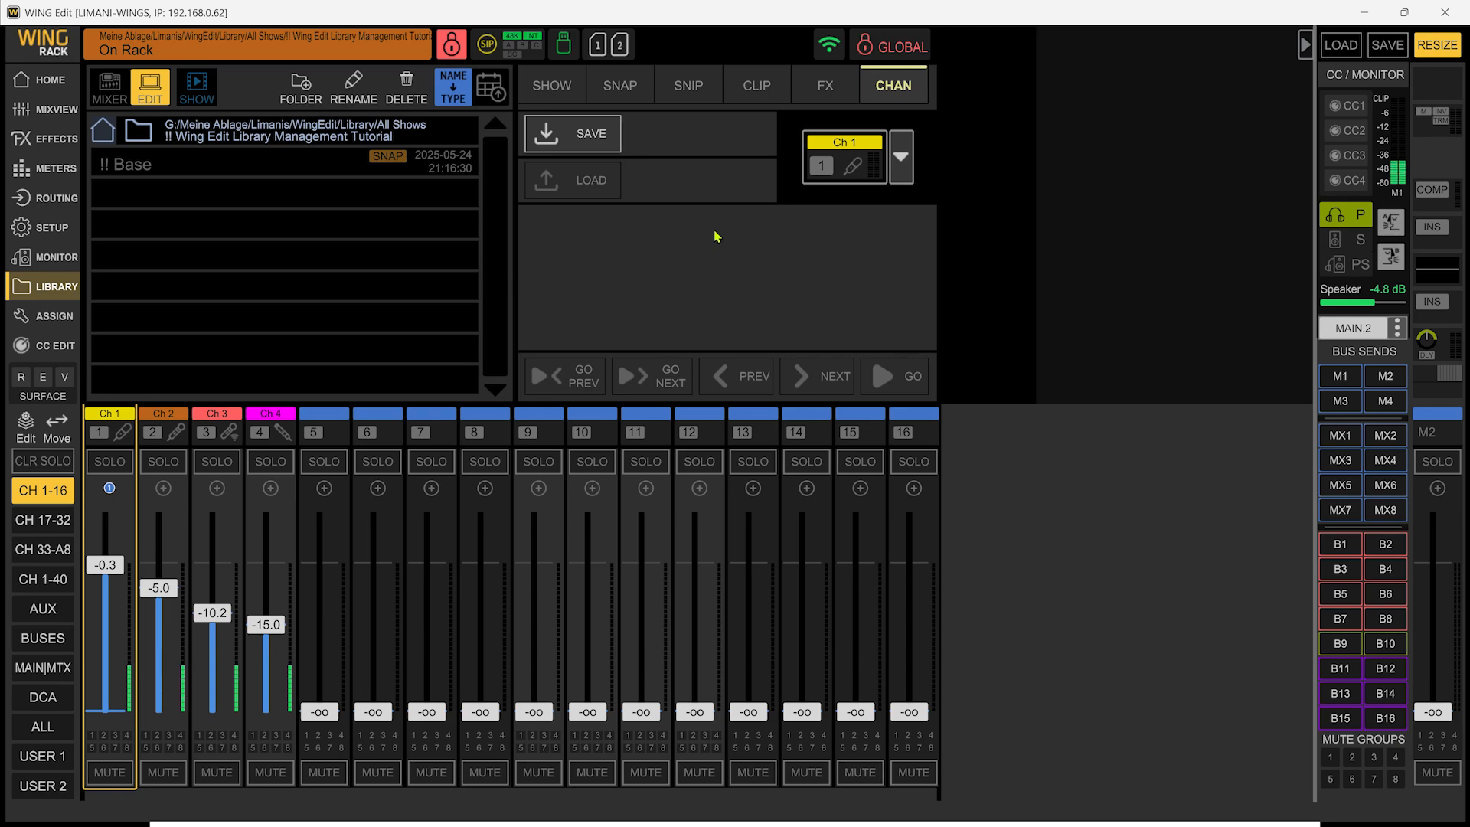
{"action": "left_click", "coordinate": [588, 145]}
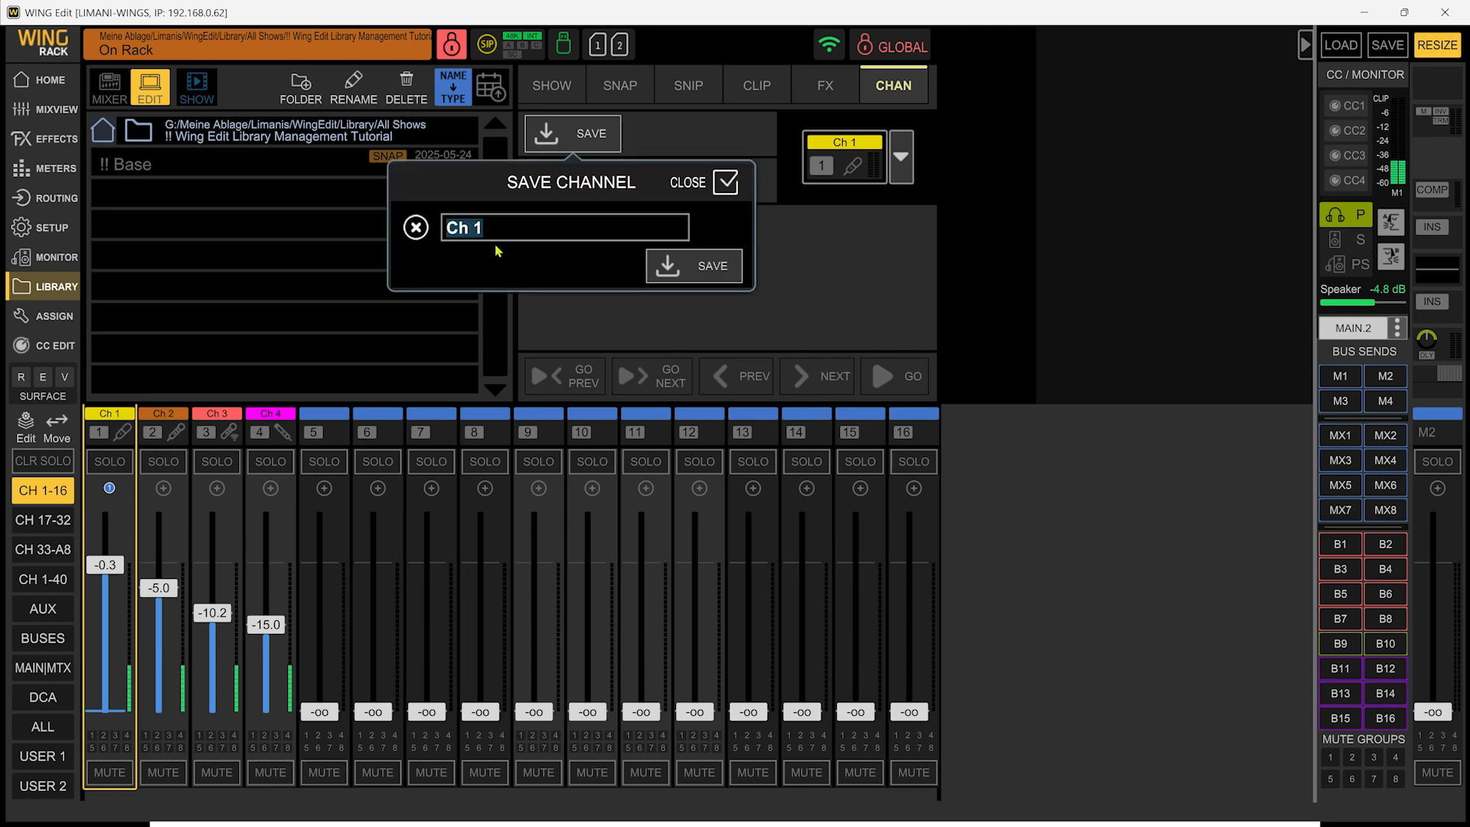
{"action": "left_click", "coordinate": [675, 268]}
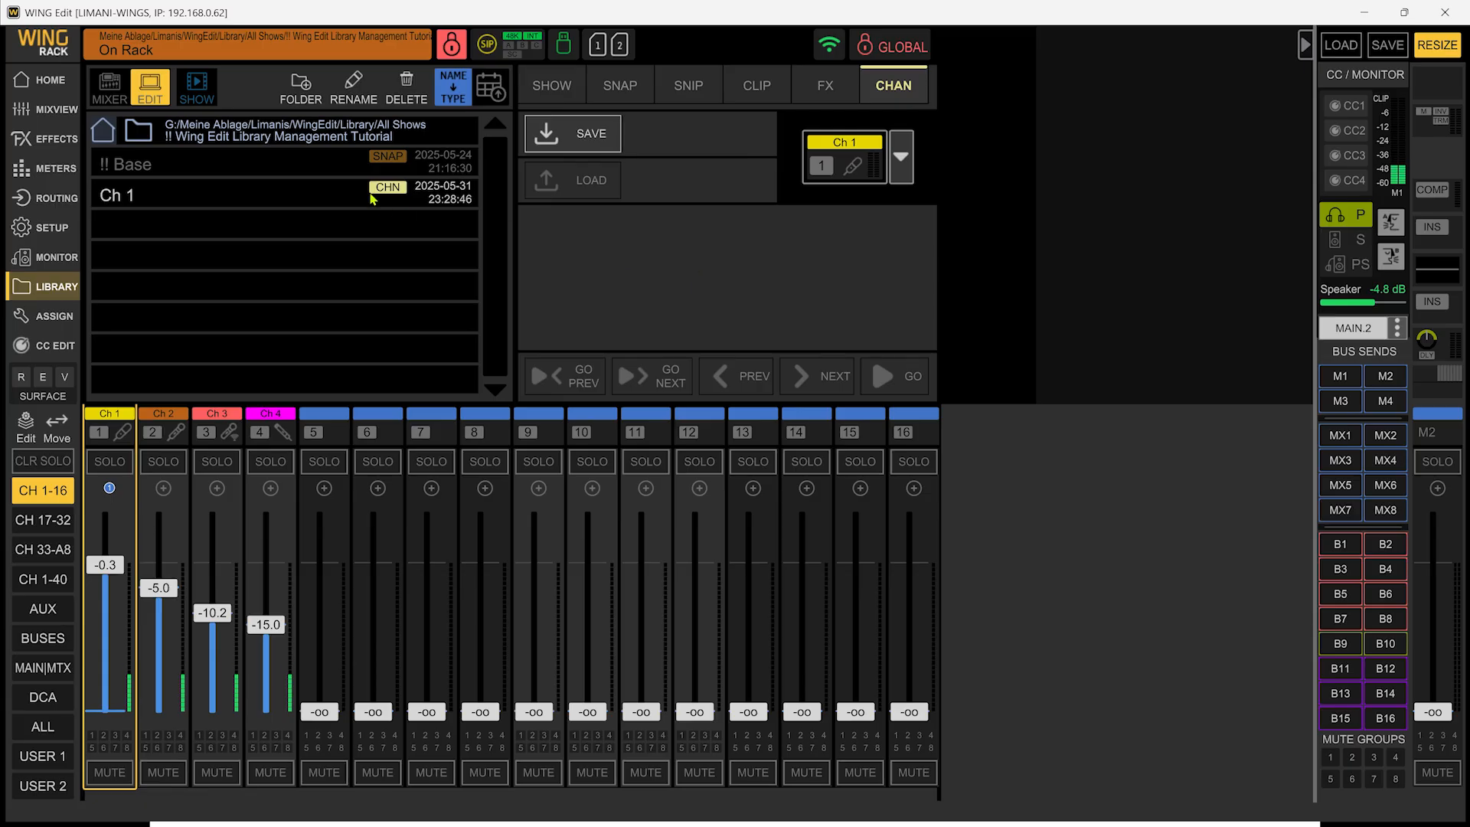
{"action": "left_click", "coordinate": [372, 198]}
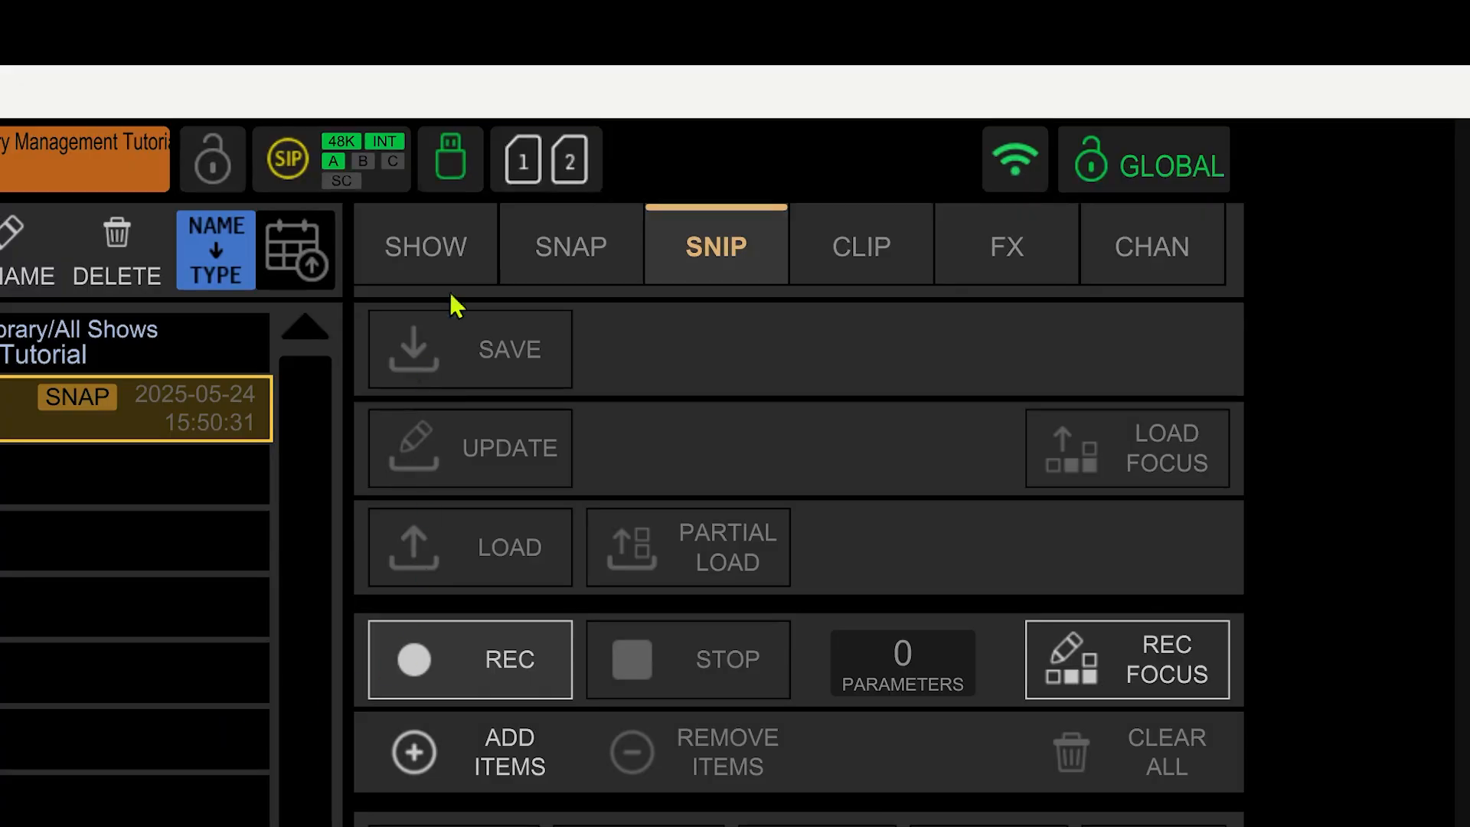
- Examine the scope selections for Save +Scope, Partial Update, Partial Load and Edit Scope of snapshot "!! Base", cancelling each one
{"action": "left_click", "coordinate": [549, 243]}
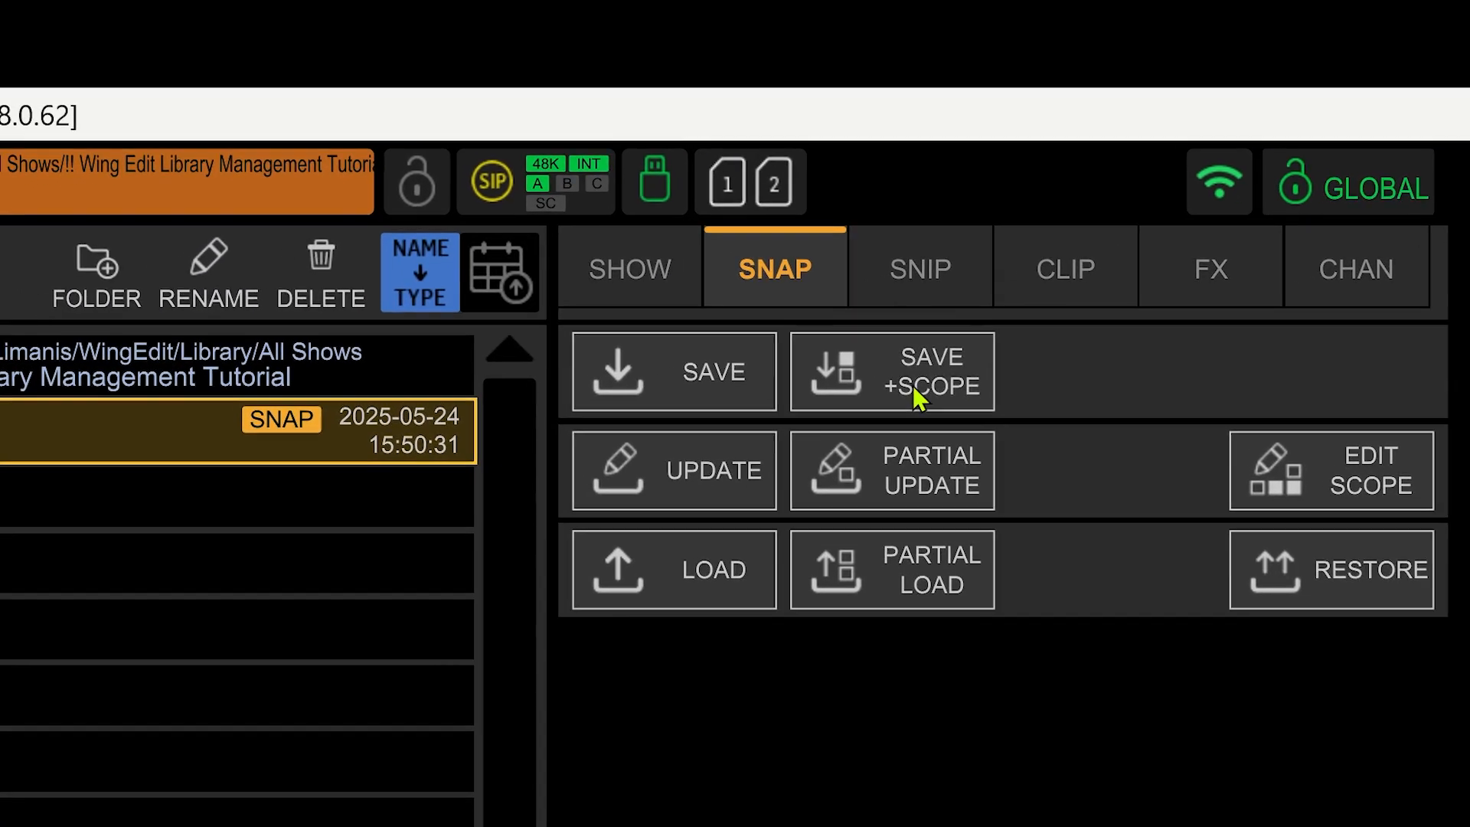
{"action": "left_click", "coordinate": [792, 379]}
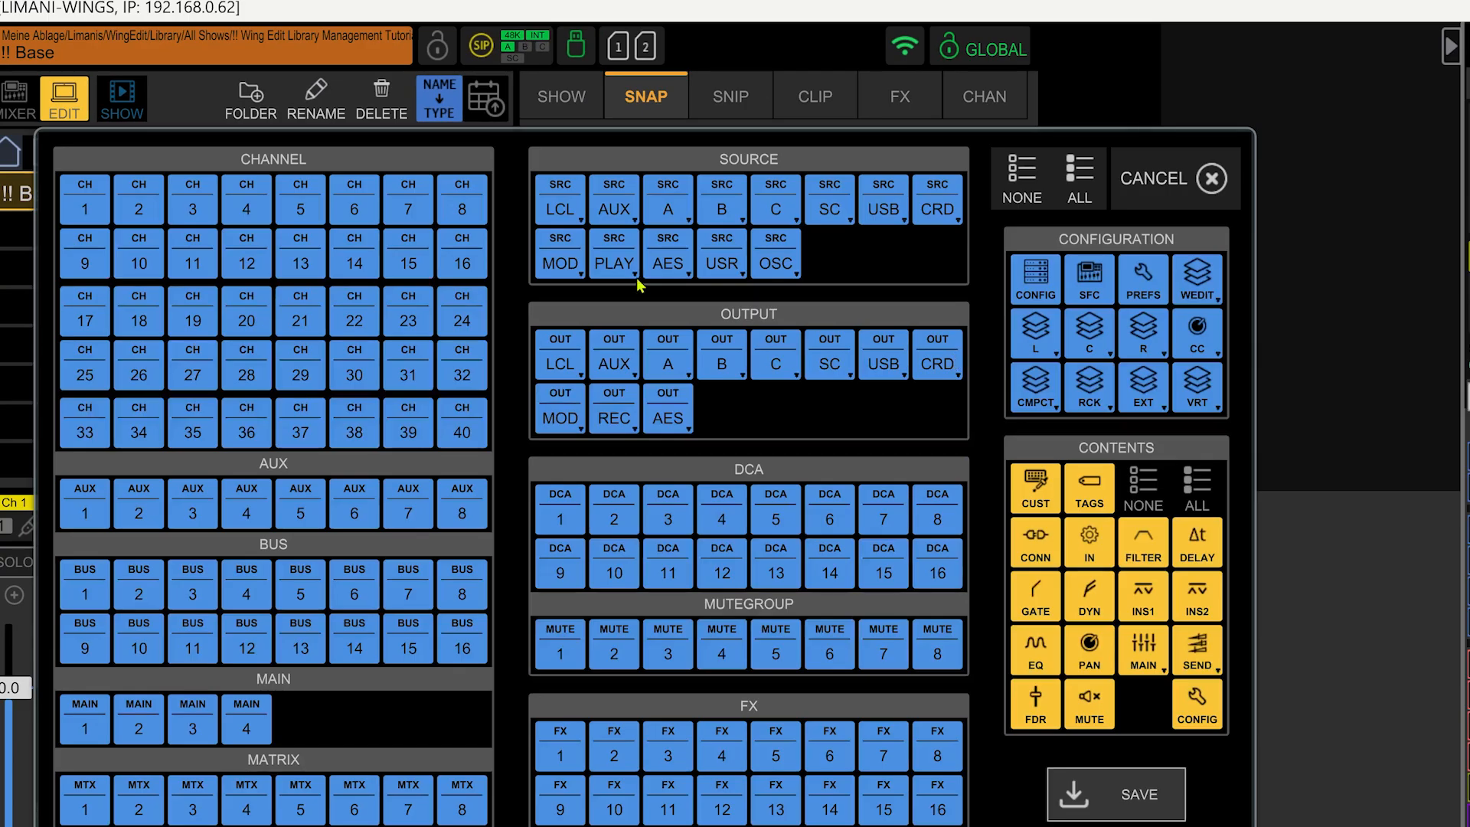
{"action": "left_click", "coordinate": [1177, 177]}
{"action": "left_click", "coordinate": [728, 218]}
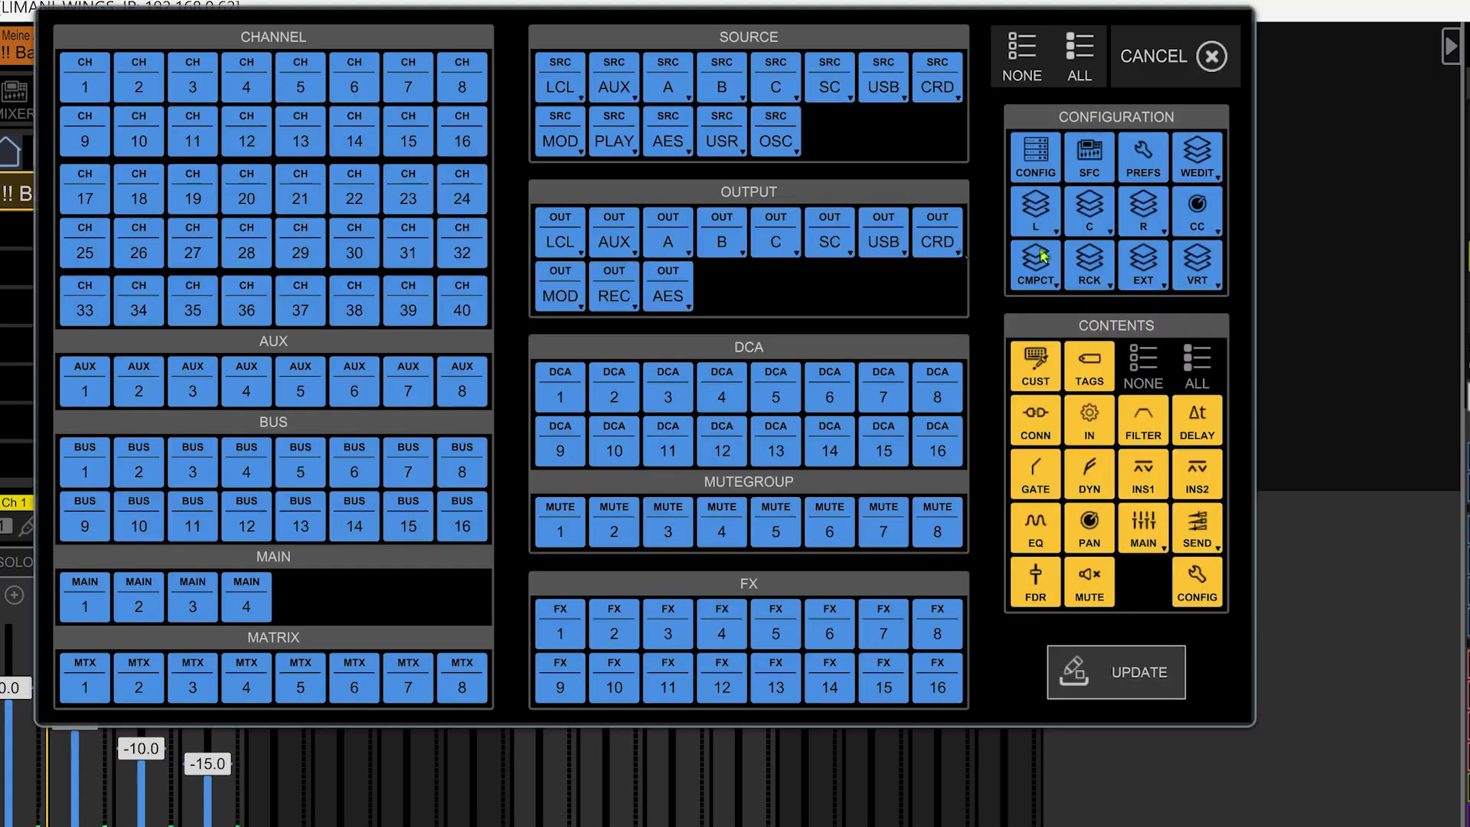
{"action": "left_click", "coordinate": [1132, 56]}
{"action": "left_click", "coordinate": [724, 277]}
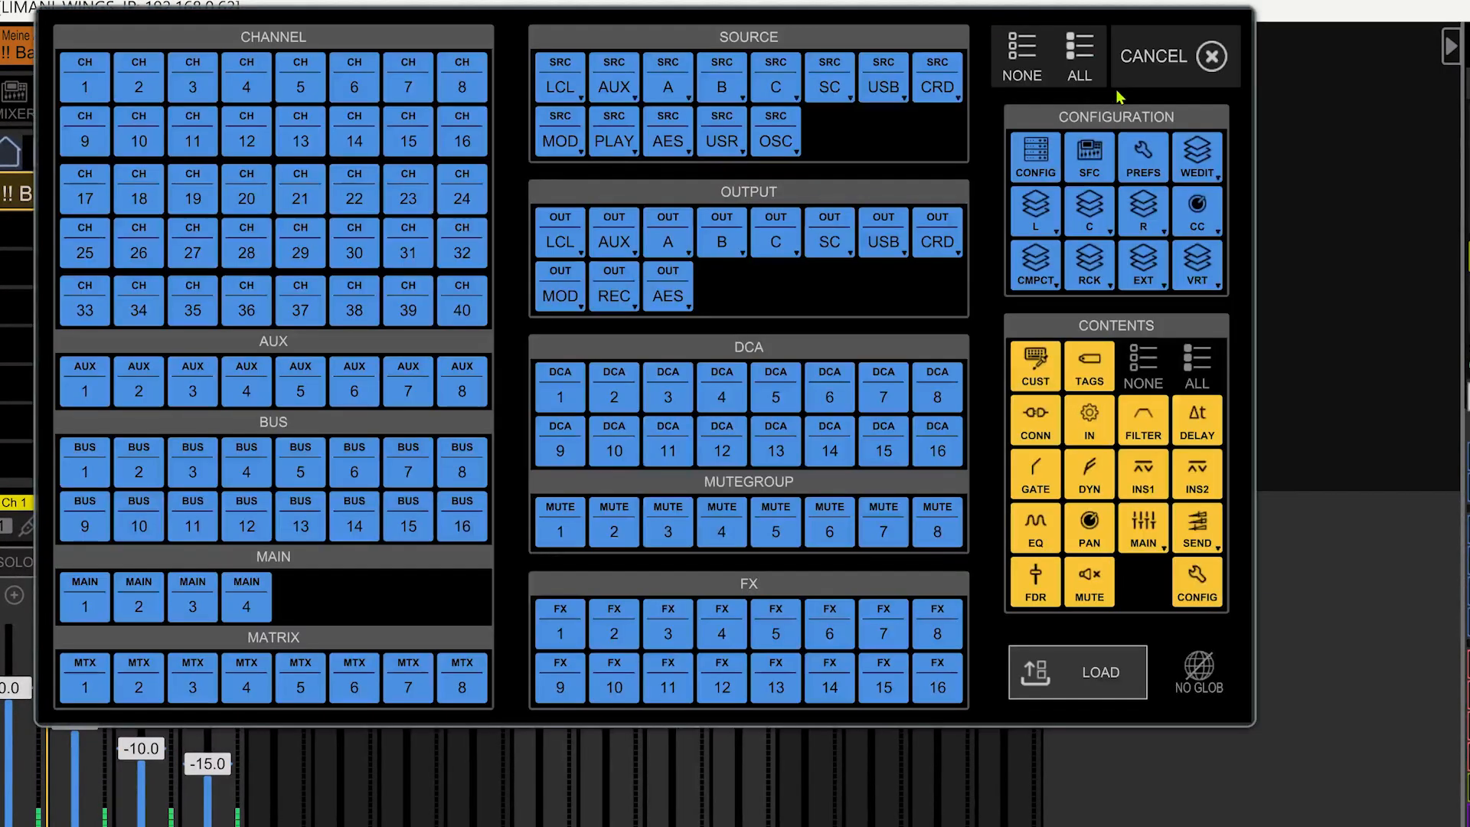
{"action": "left_click", "coordinate": [1188, 59]}
{"action": "left_click", "coordinate": [1006, 212]}
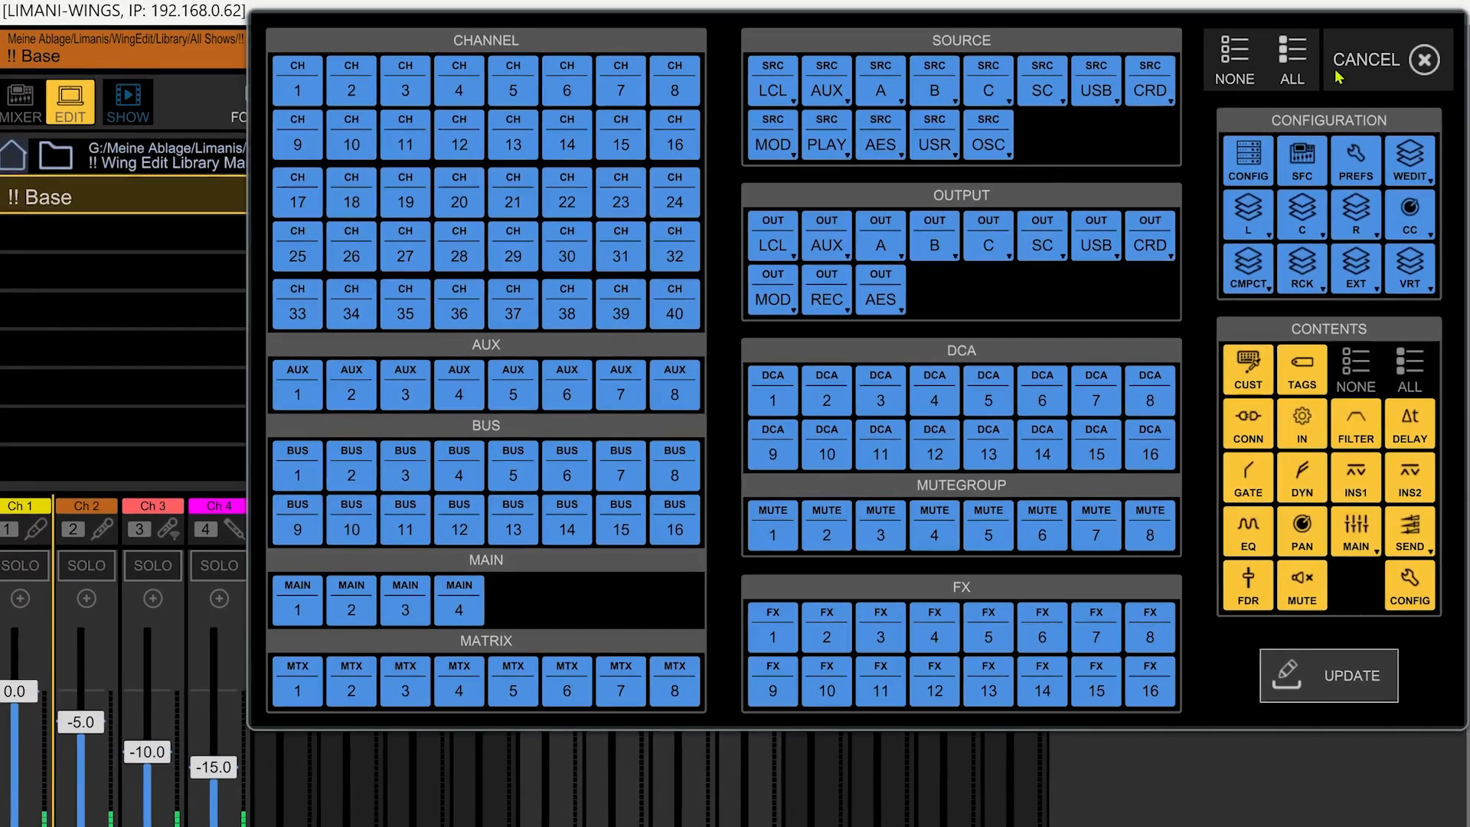
{"action": "left_click", "coordinate": [1338, 73]}
- Examine the snippet scope selections for Rec Focus and Add Items without changing or adding anything
{"action": "left_click", "coordinate": [754, 101]}
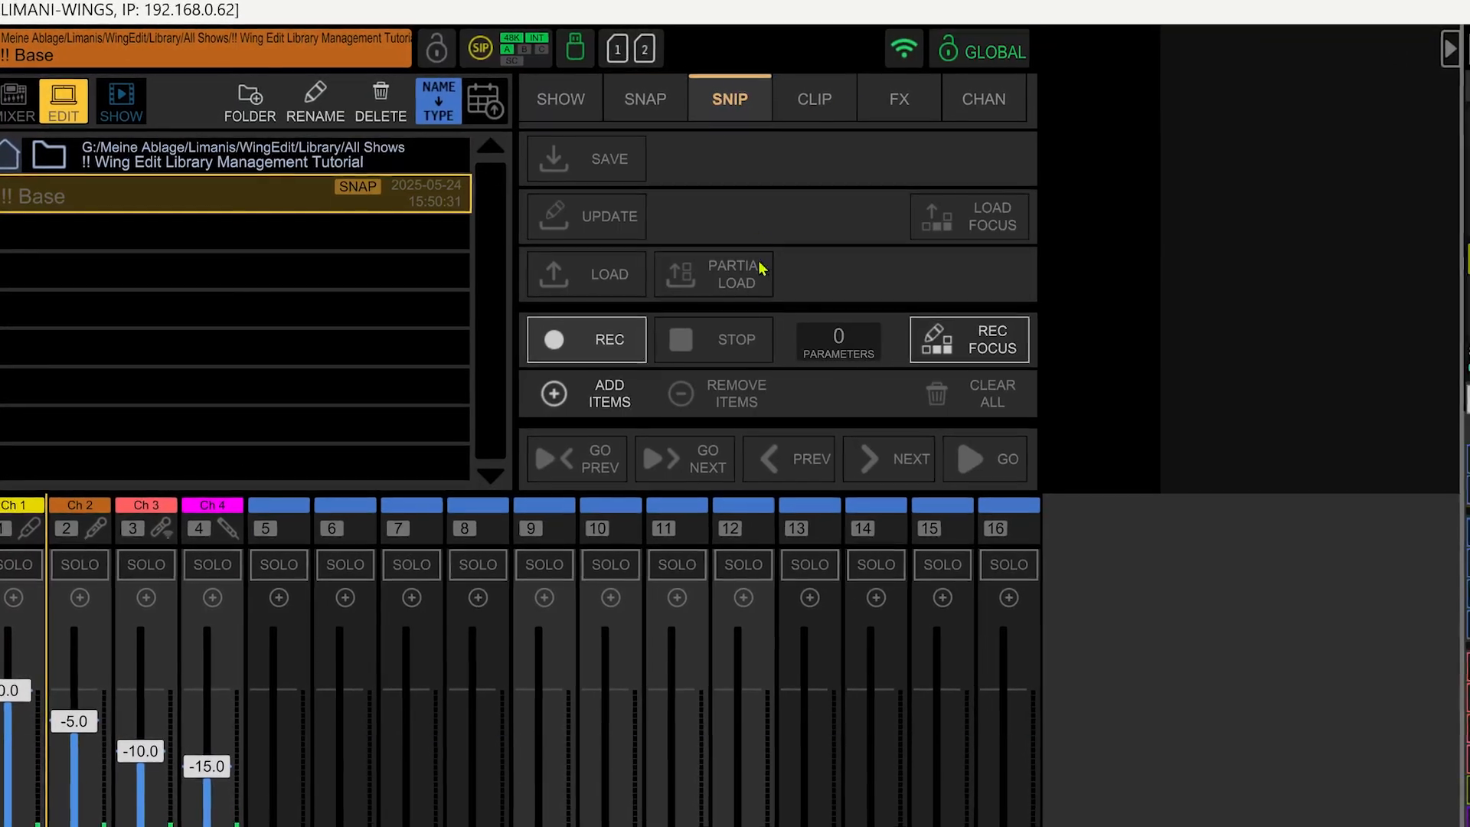
{"action": "left_click", "coordinate": [940, 330]}
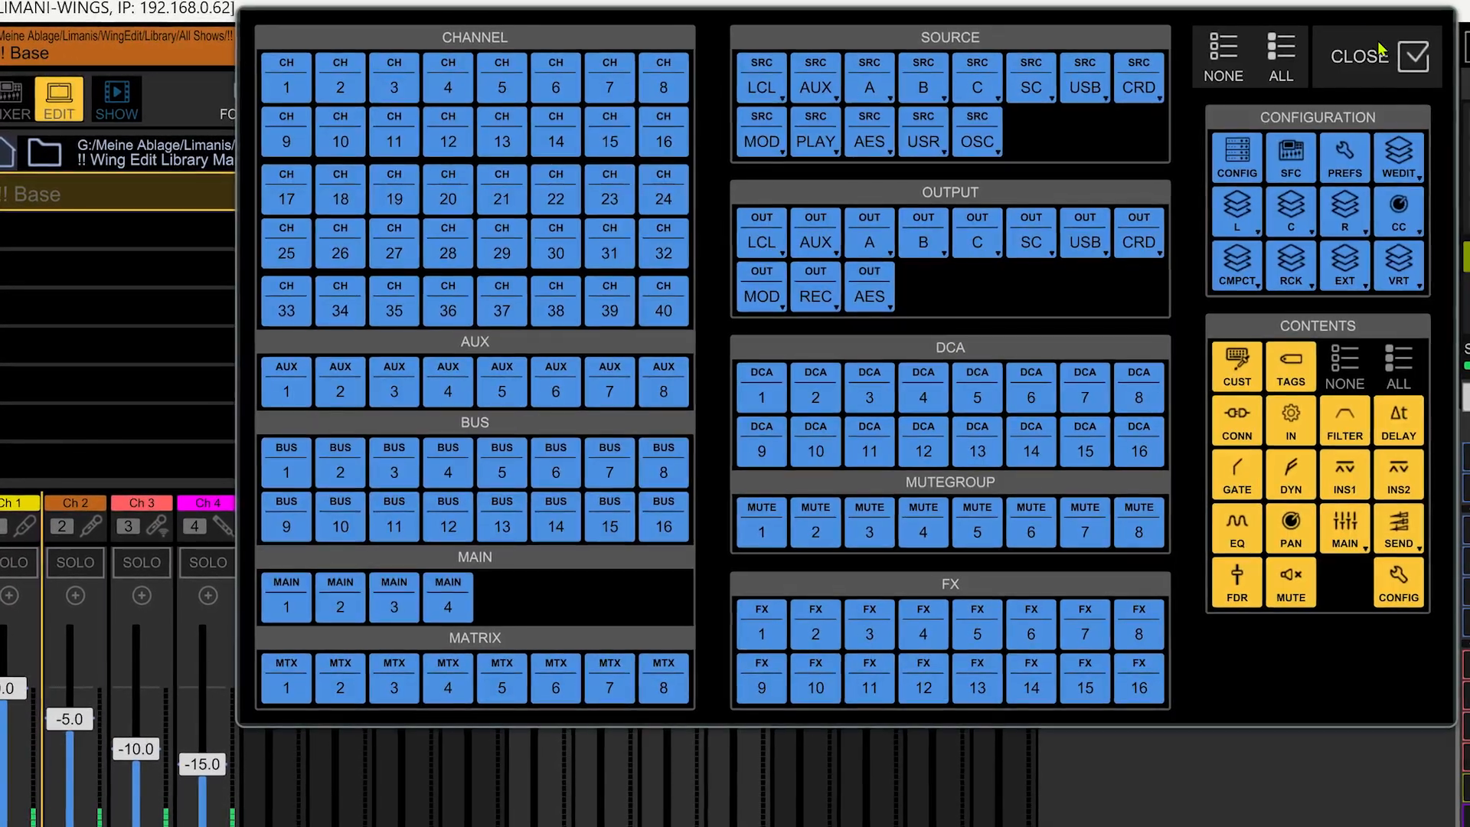
{"action": "left_click", "coordinate": [1378, 51]}
{"action": "left_click", "coordinate": [609, 389]}
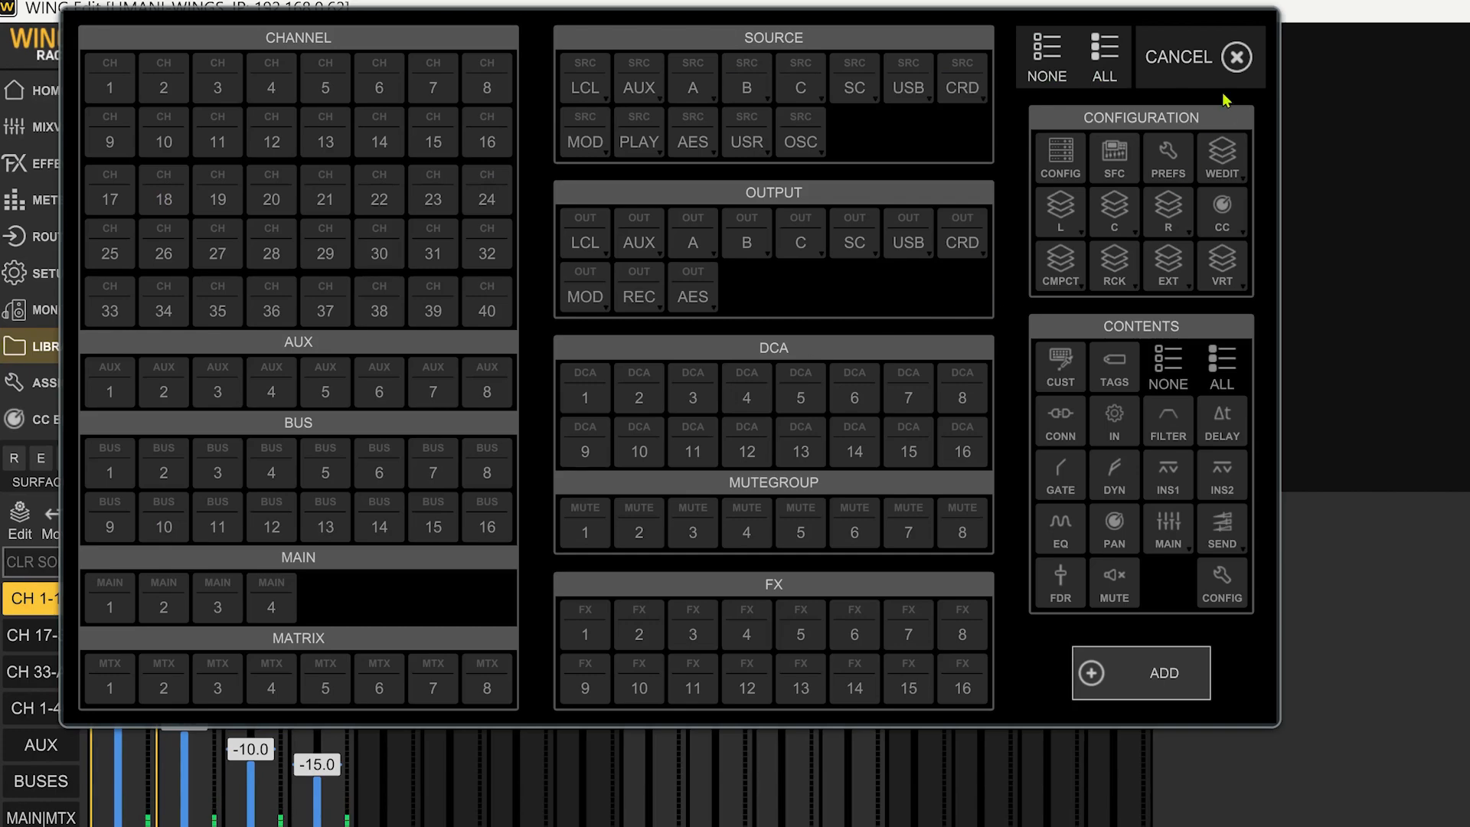
{"action": "left_click", "coordinate": [1235, 58]}
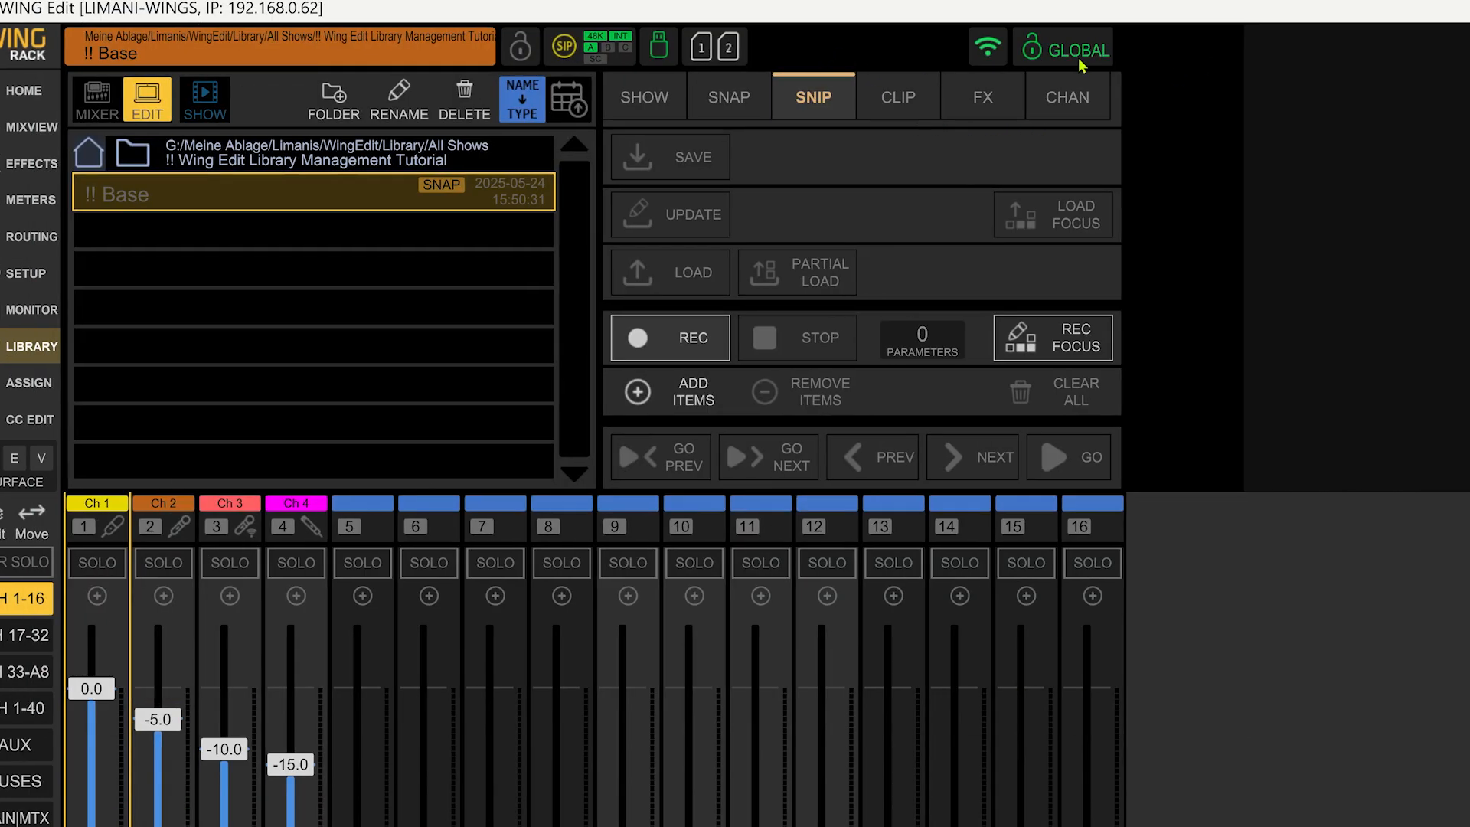
- Examine the Global safes selection and the edit scope of snapshot "!! Base", leaving both unmodified
{"action": "left_click", "coordinate": [1104, 54]}
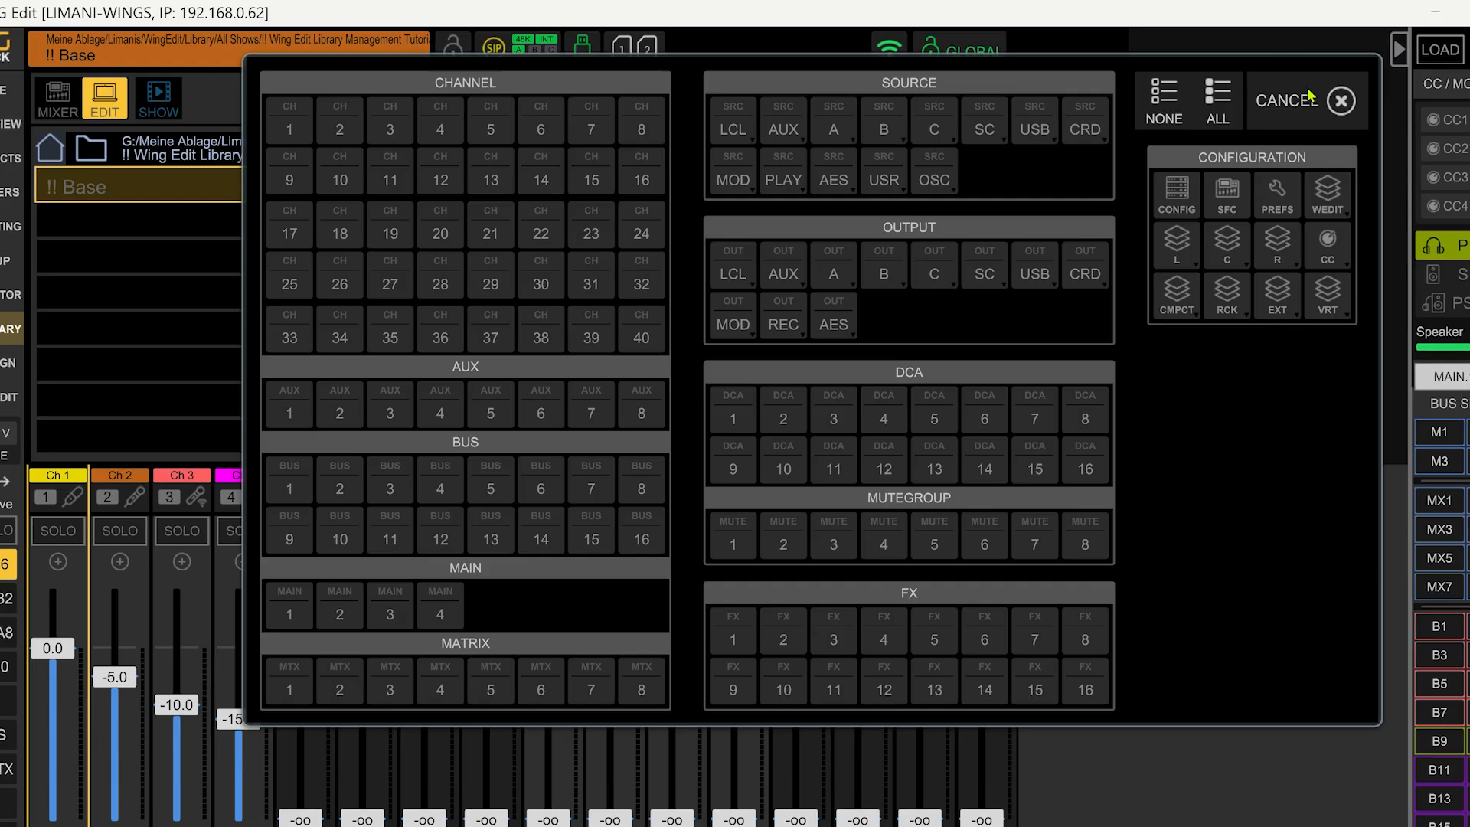
{"action": "left_click", "coordinate": [1309, 97]}
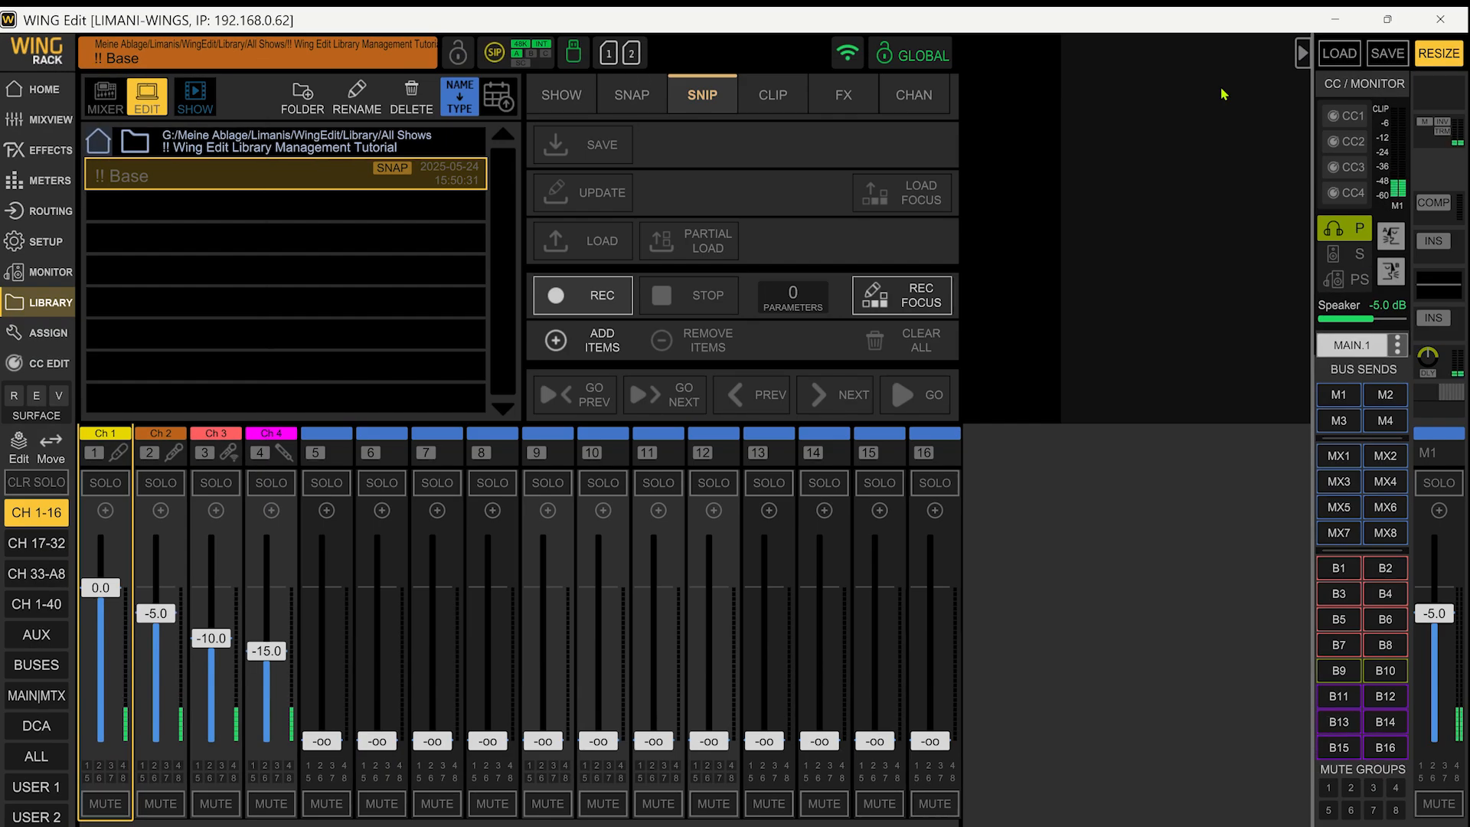
{"action": "left_click", "coordinate": [656, 102]}
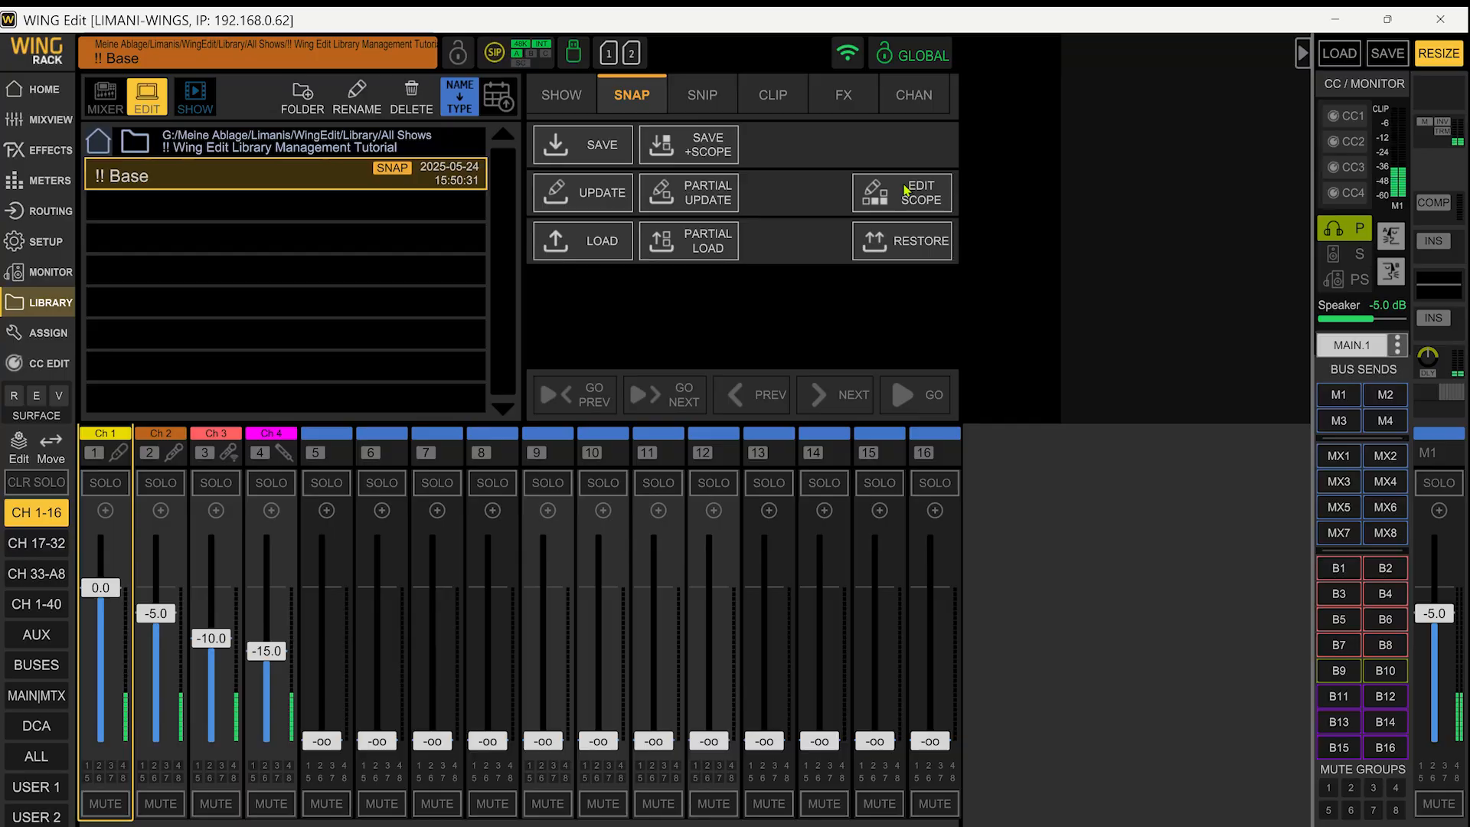
{"action": "left_click", "coordinate": [904, 192]}
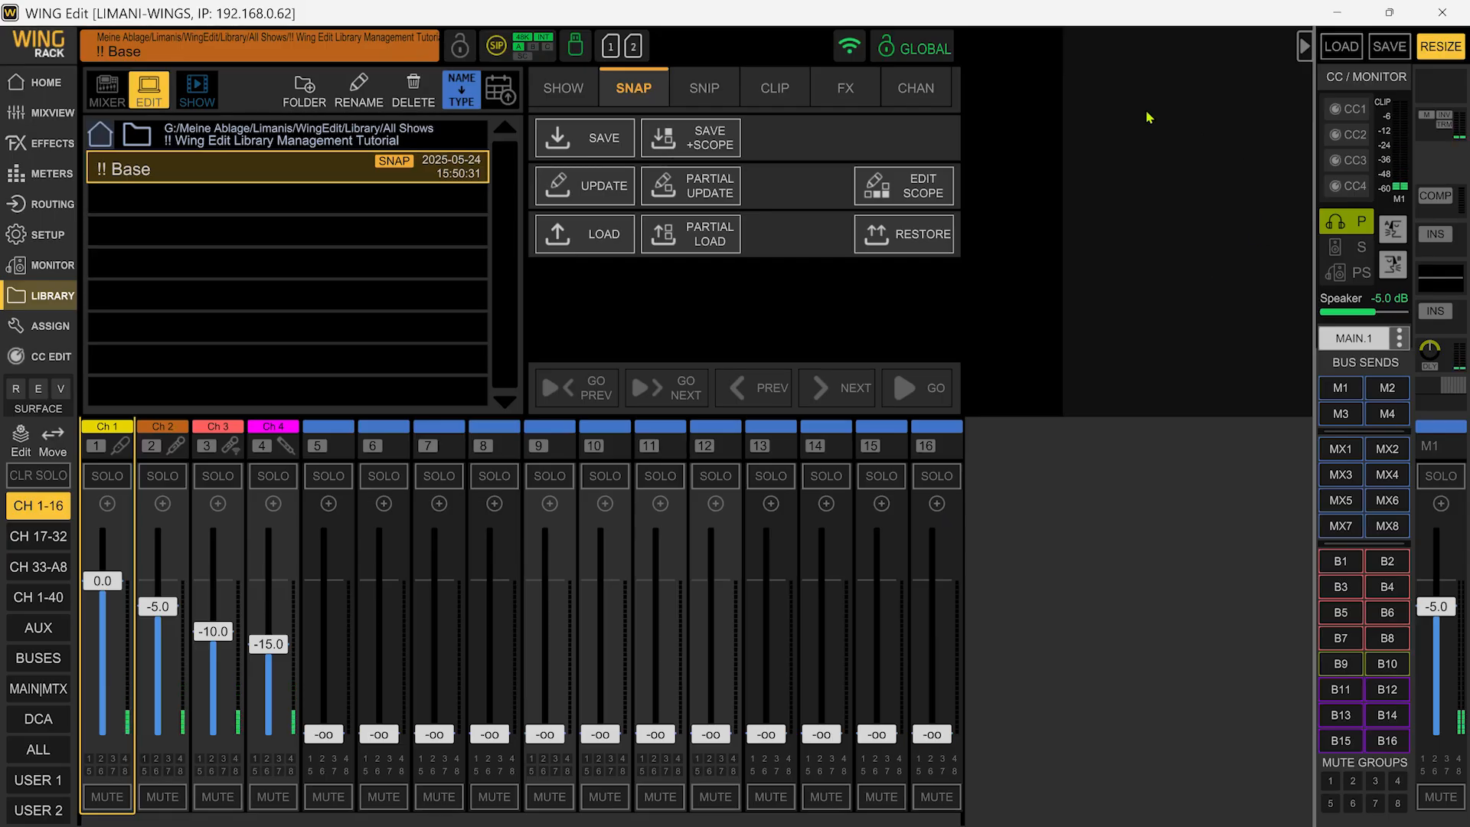
{"action": "left_click", "coordinate": [921, 49]}
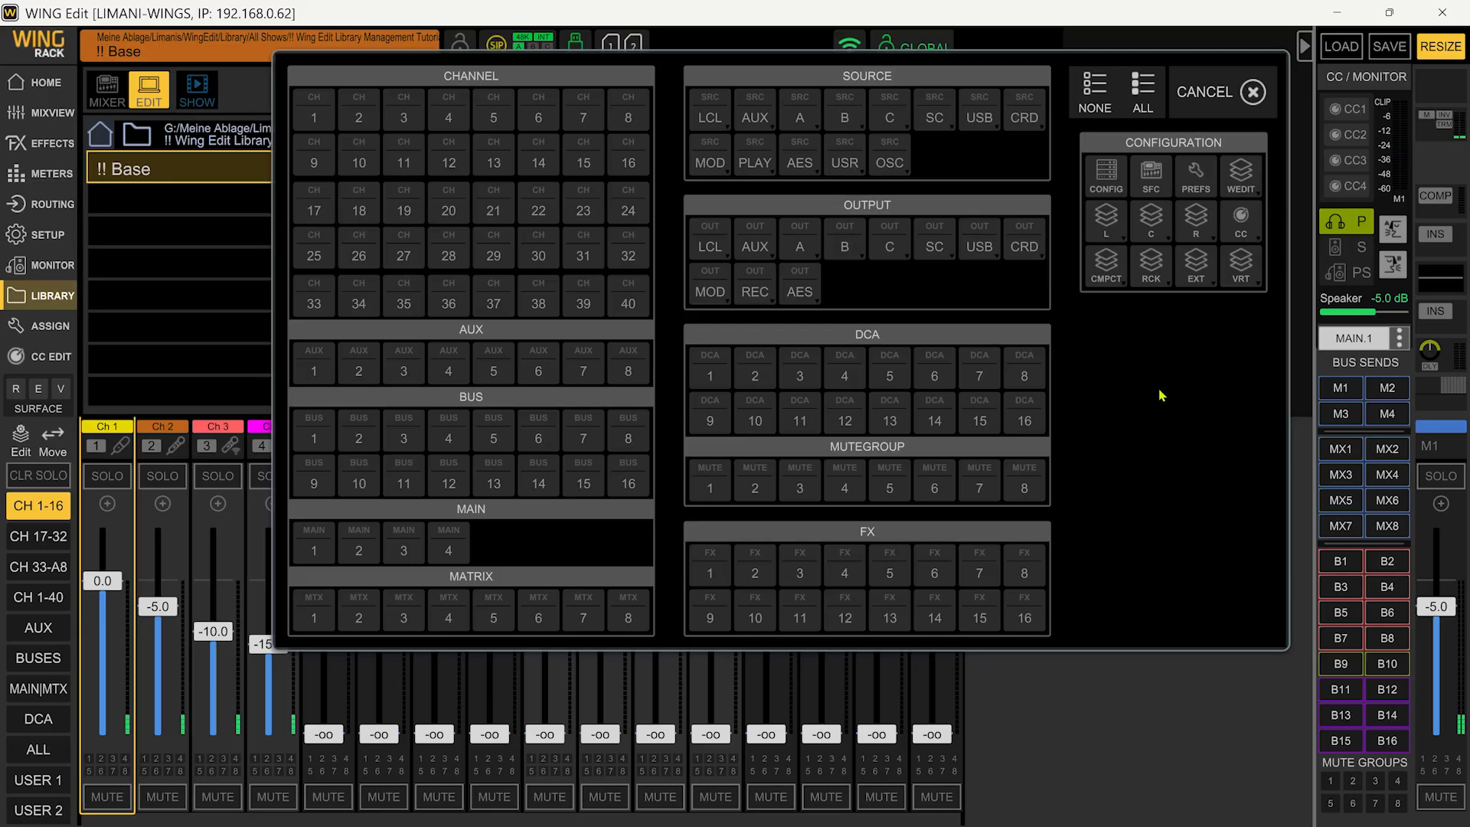
{"action": "left_click", "coordinate": [1221, 96]}
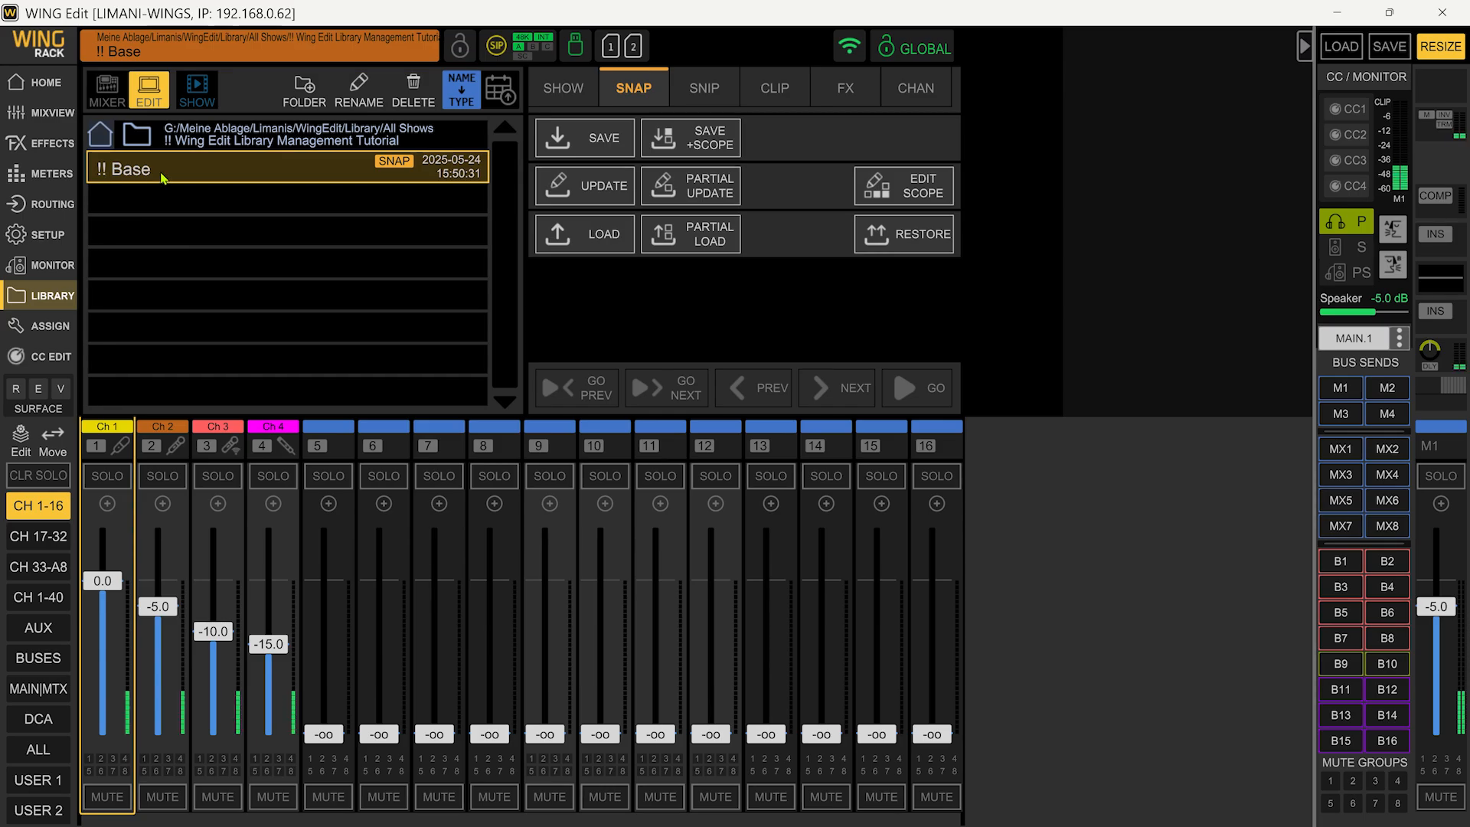
- Switch to File Explorer, open "!! Base.snap" in Notepad++ and go to the end of its single line
{"action": "key", "text": "alt+Tab"}
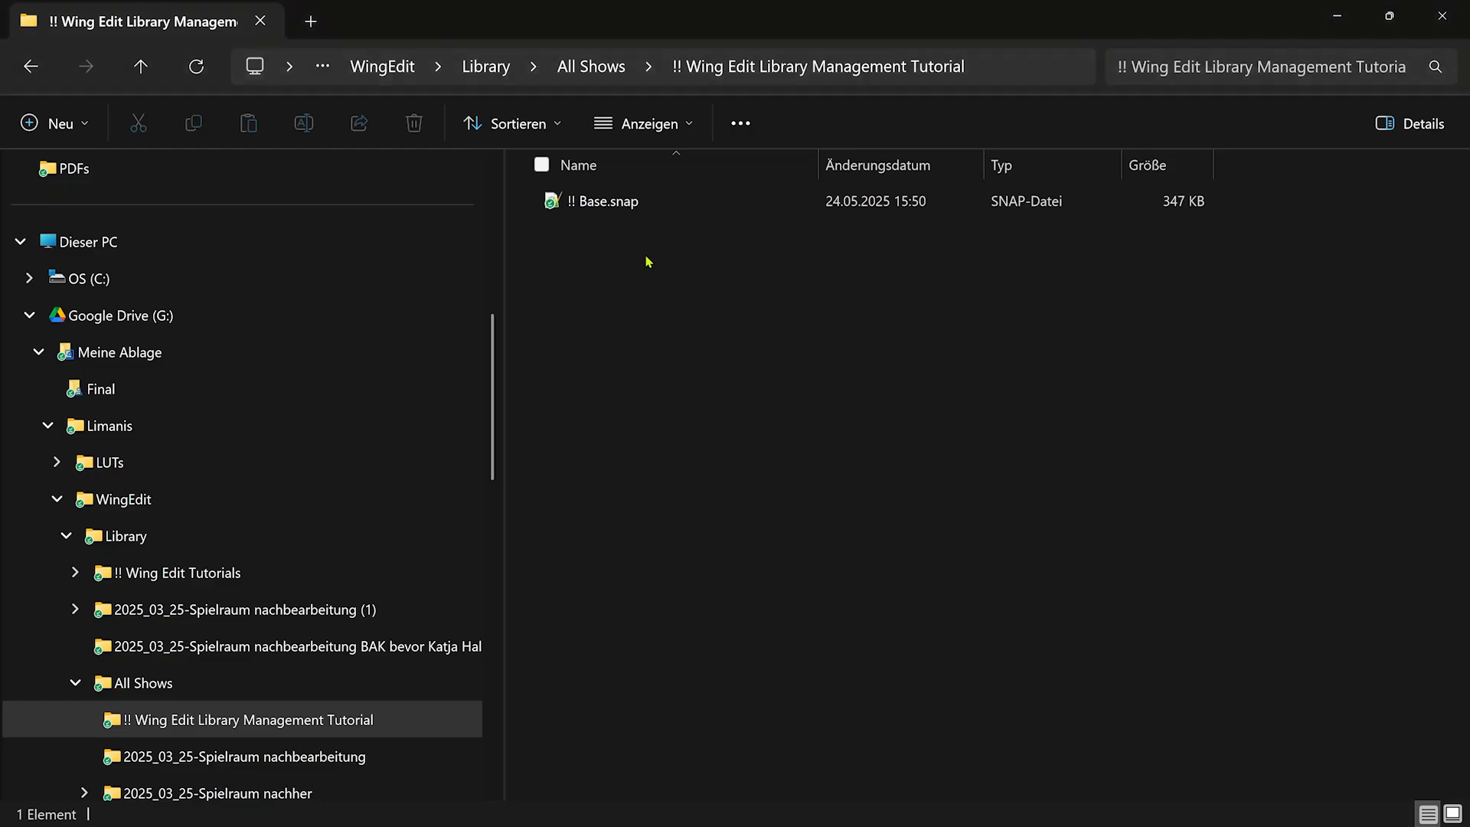
{"action": "left_click", "coordinate": [637, 208]}
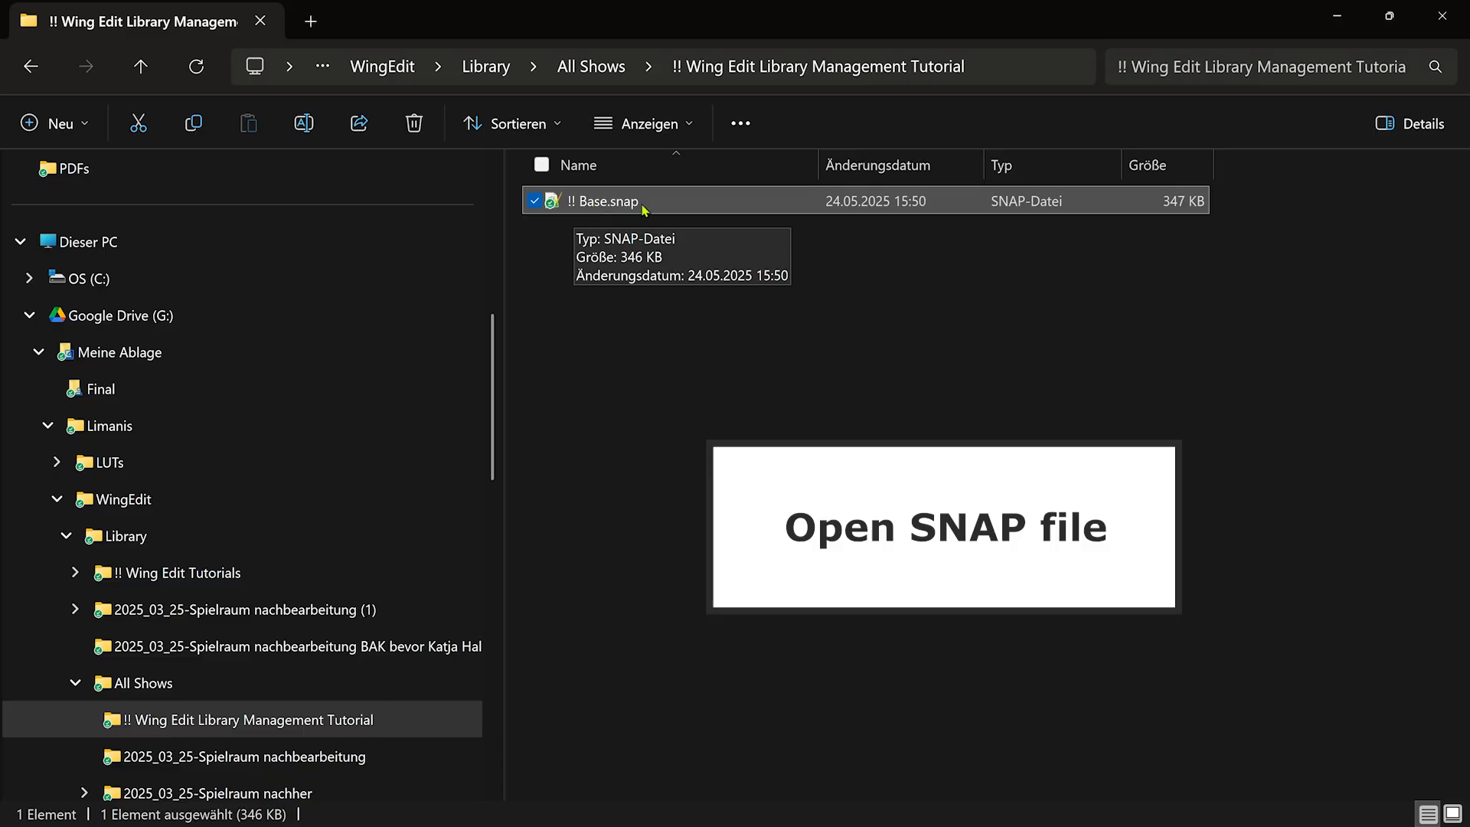
{"action": "double_click", "coordinate": [716, 205]}
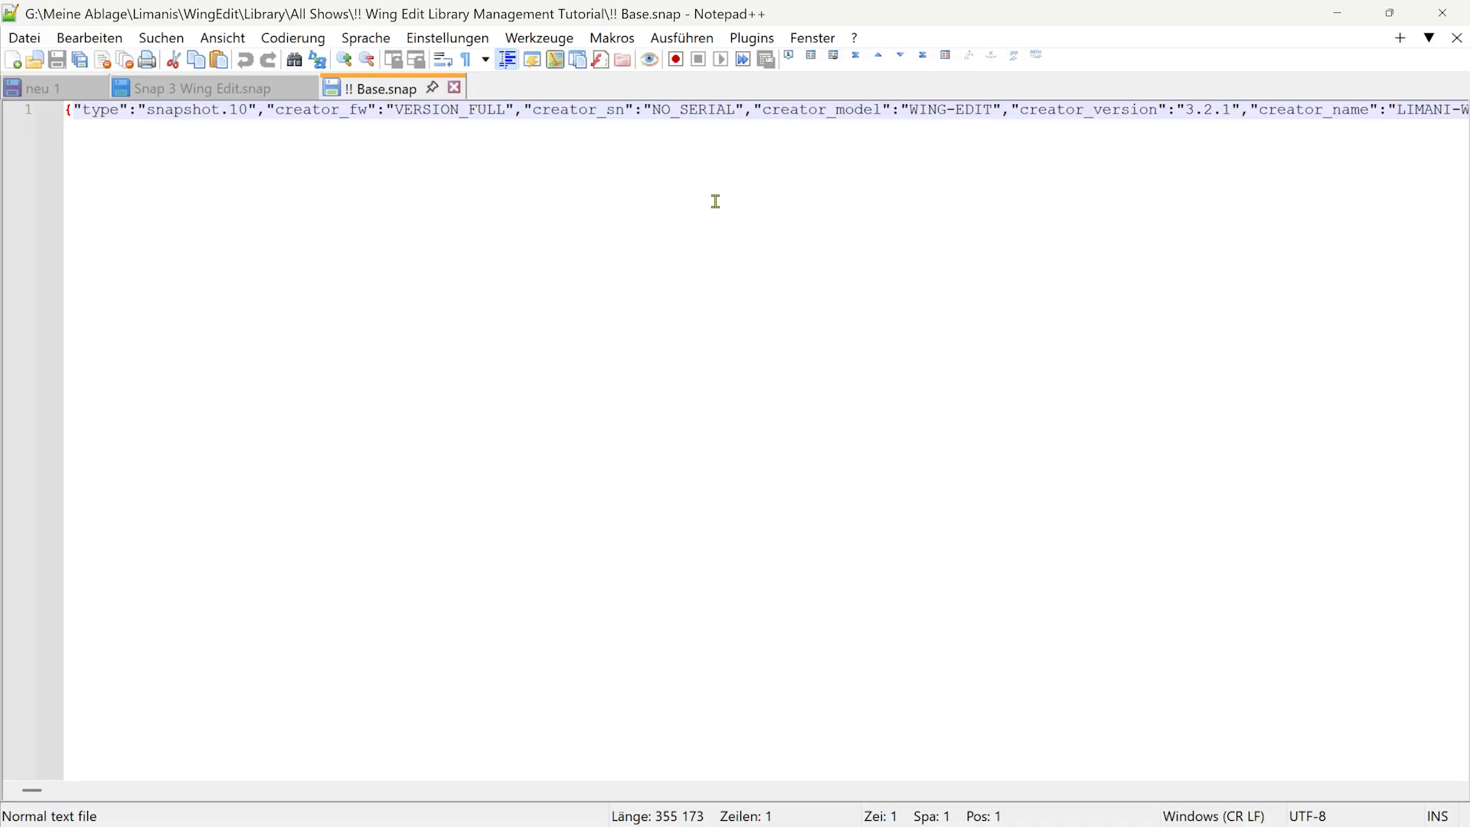
{"action": "key", "text": "End"}
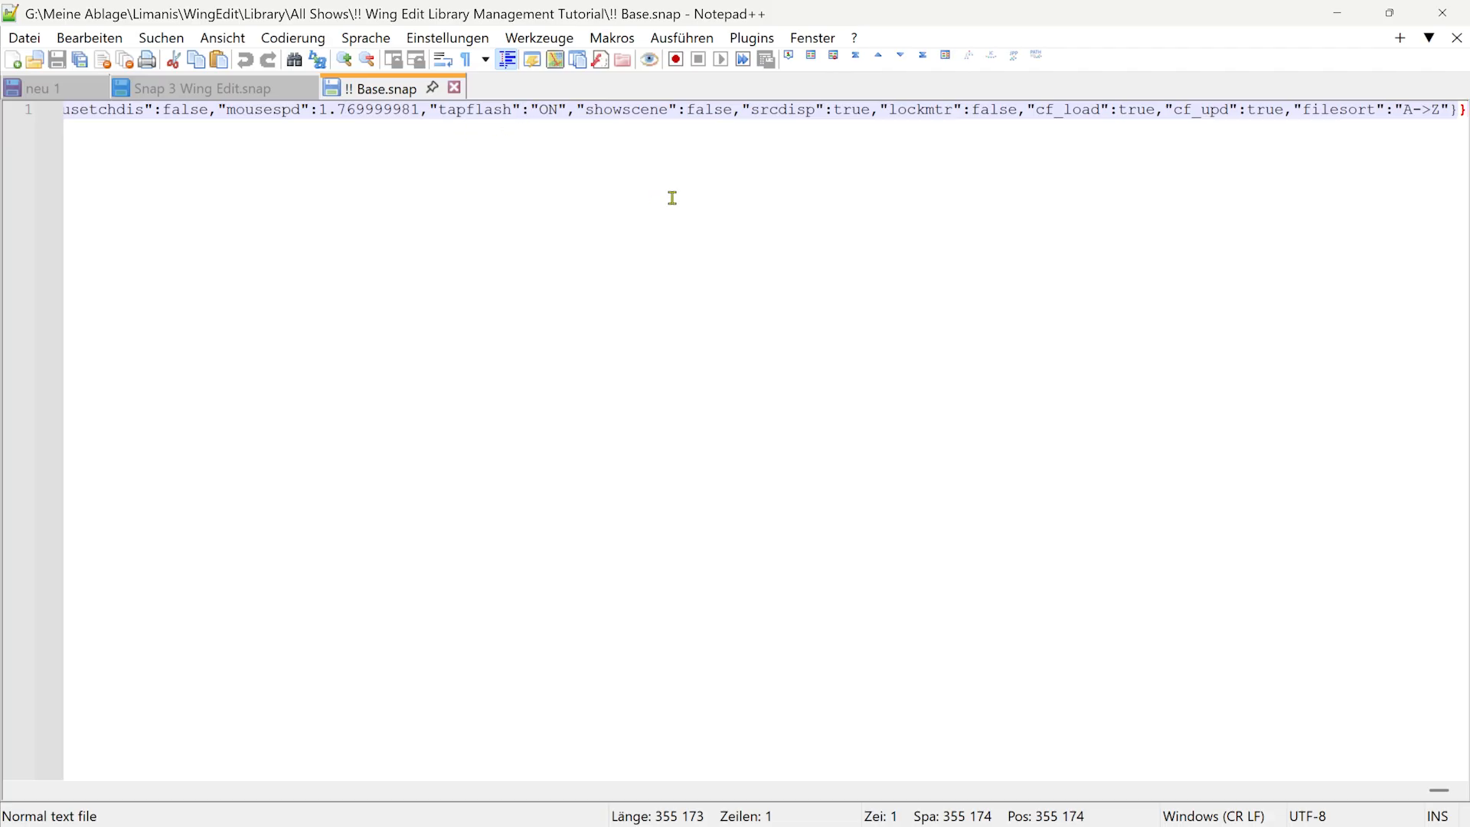
- Format the JSON of "!! Base.snap" with the JSTool plugin's JSFormat command
{"action": "left_click", "coordinate": [754, 38]}
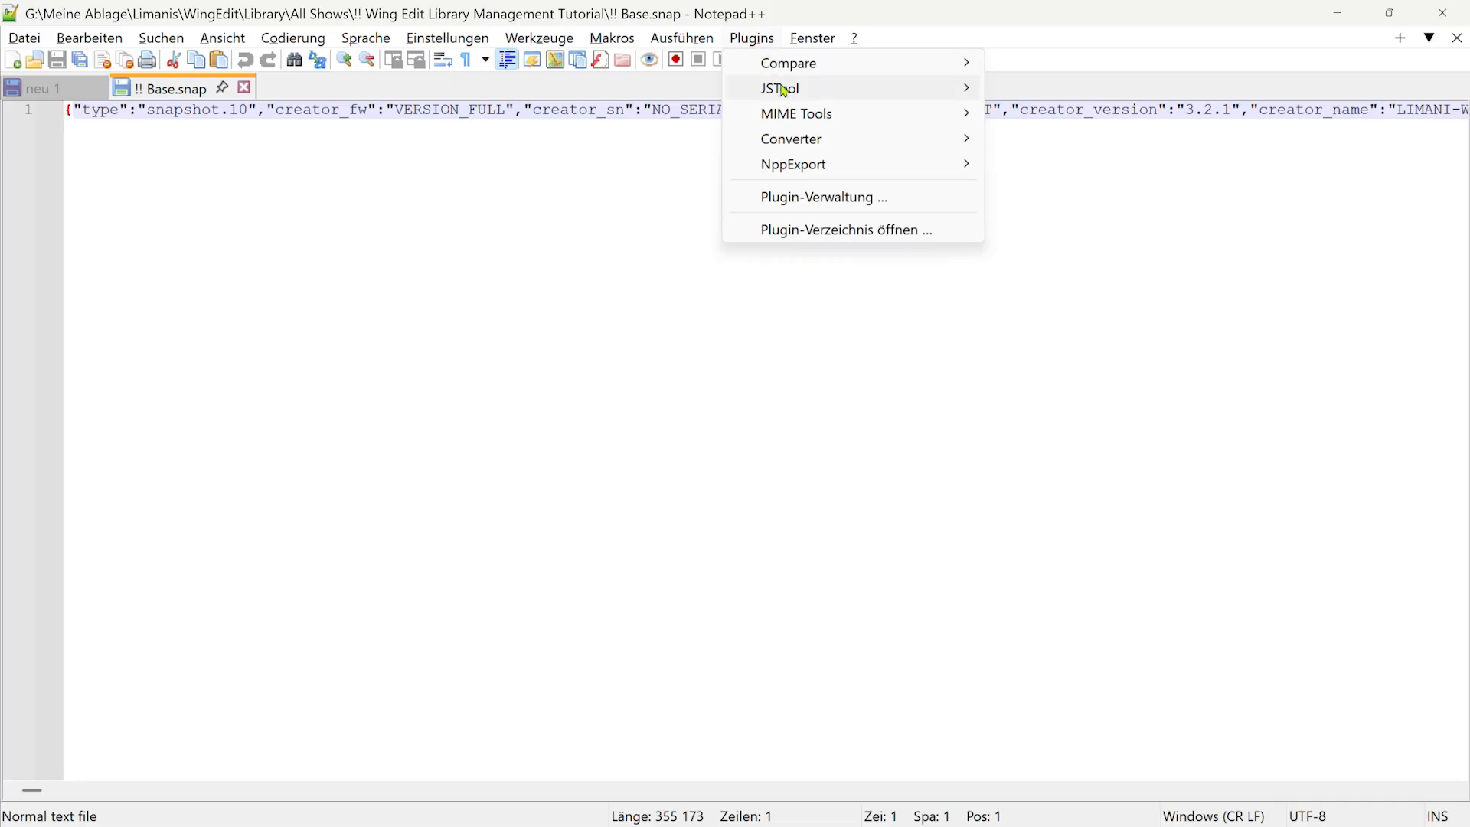
{"action": "mouse_move", "coordinate": [786, 91]}
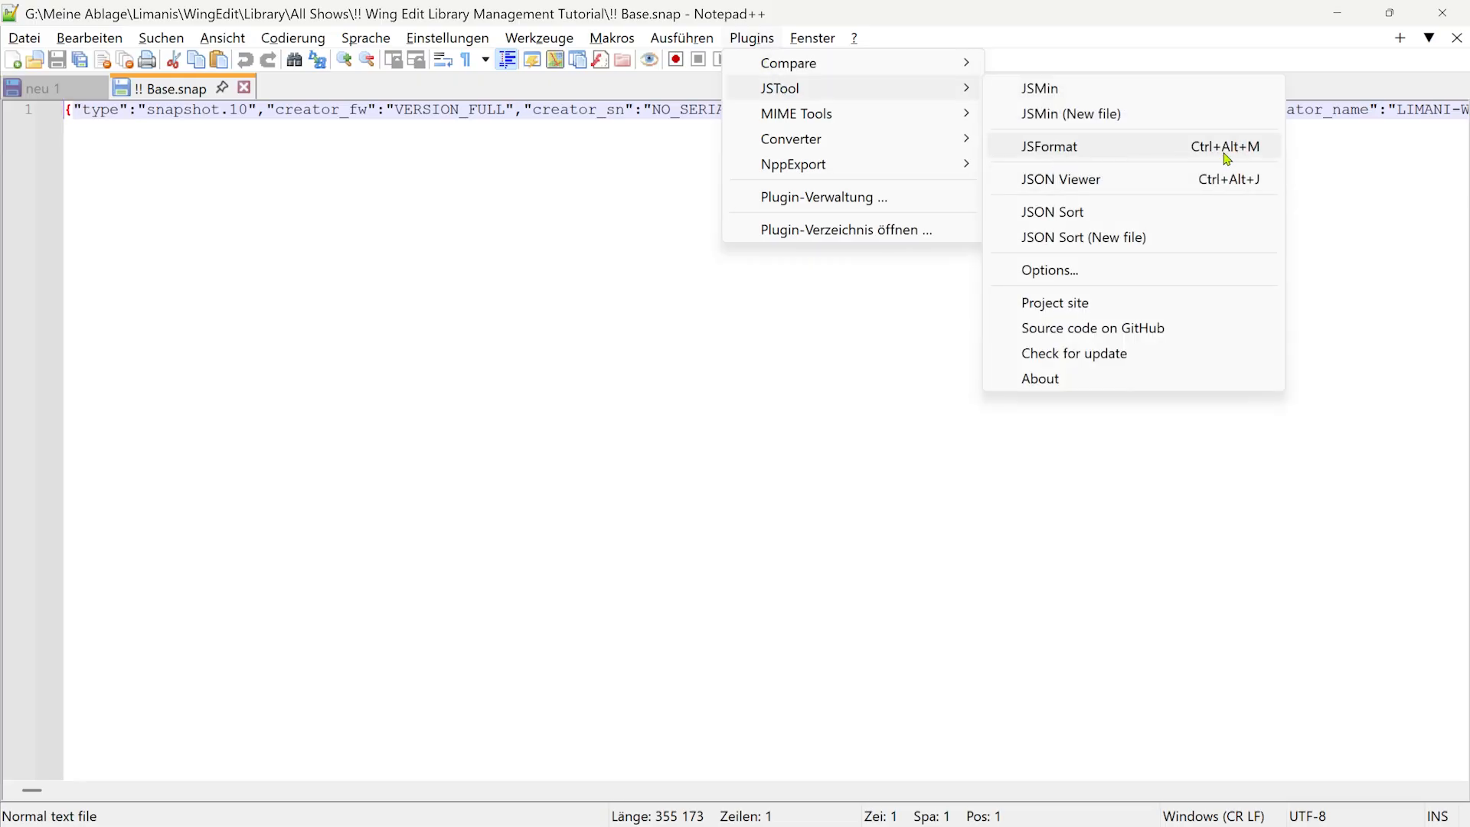
{"action": "left_click", "coordinate": [381, 4]}
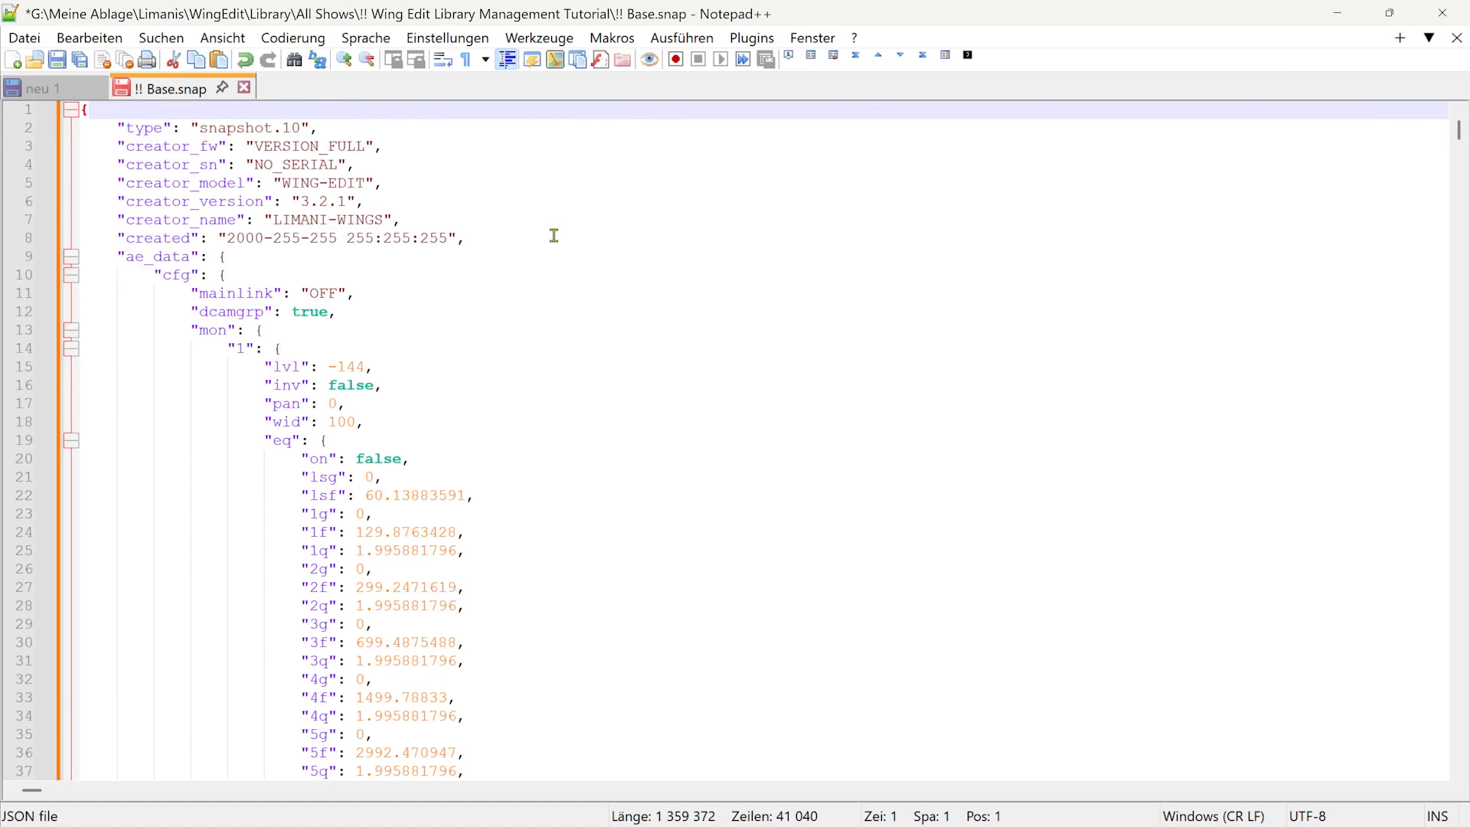
- Examine the formatted snapshot from its start through the monitor and solo settings to the user control entries near its end
{"action": "scroll", "coordinate": [553, 235], "scroll_direction": "down", "scroll_amount": 20}
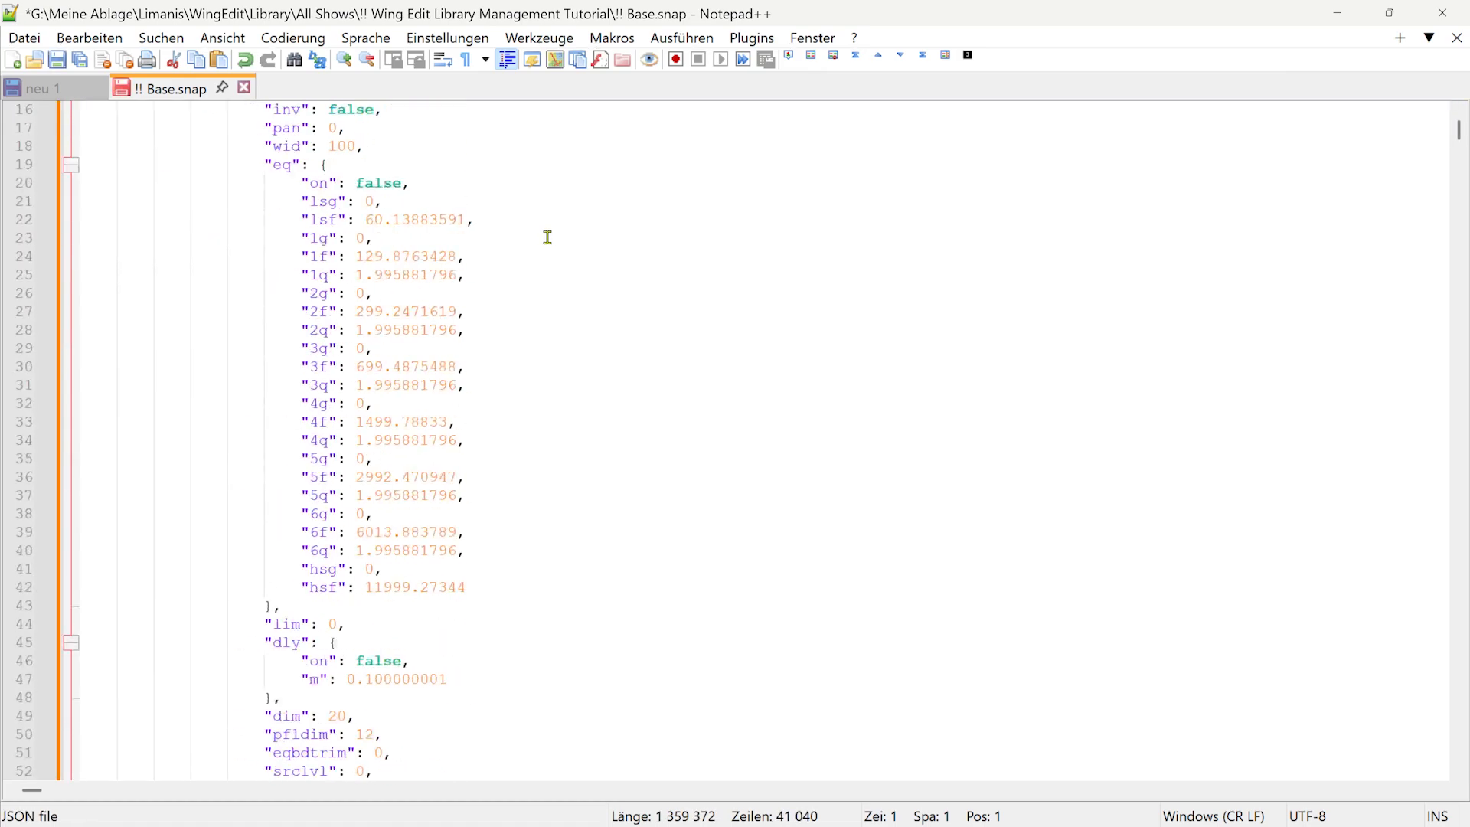
{"action": "scroll", "coordinate": [509, 338], "scroll_direction": "down", "scroll_amount": 20}
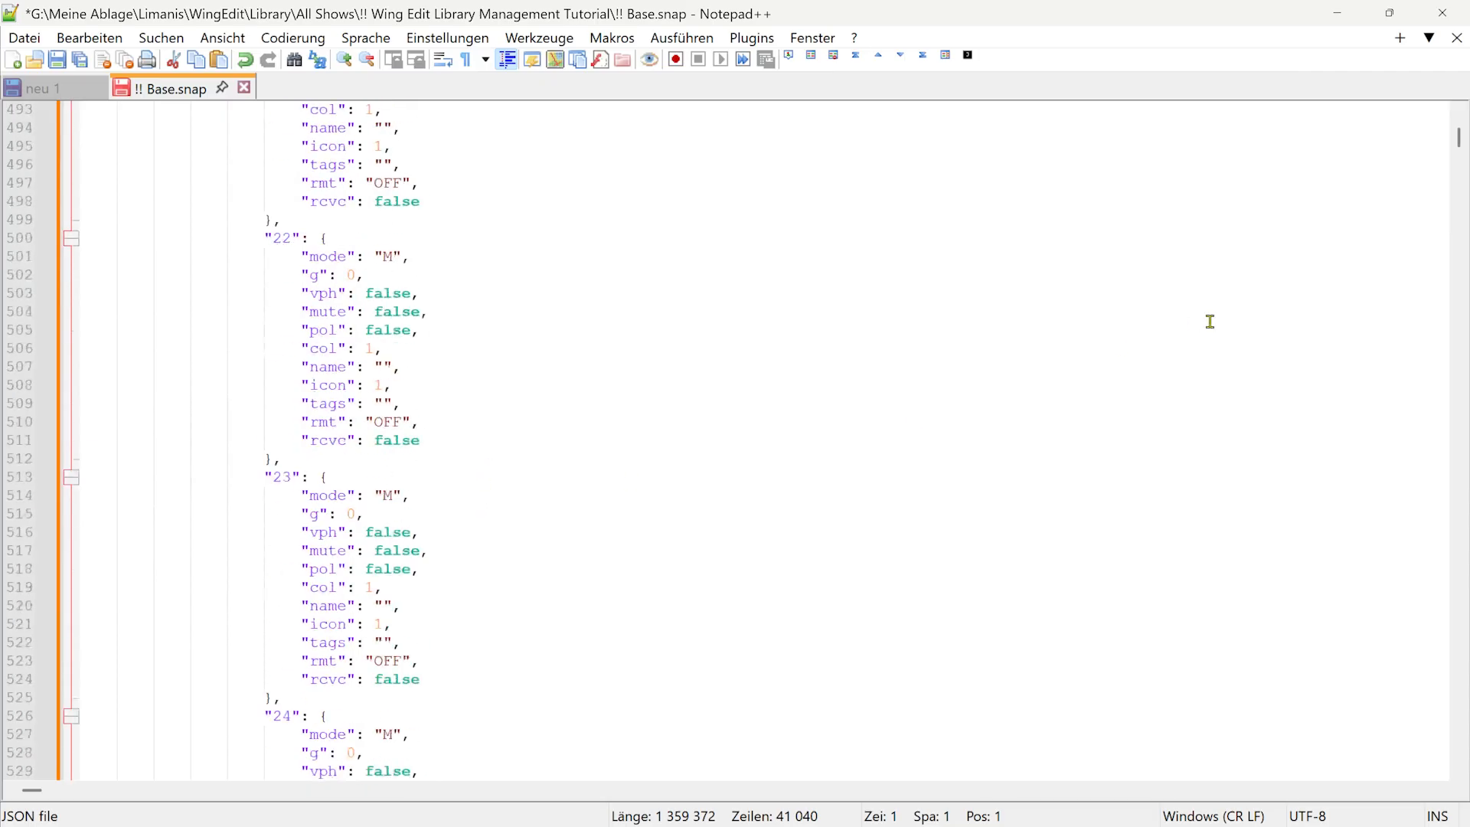
{"action": "left_click_drag", "start_coordinate": [1458, 138], "coordinate": [1458, 750]}
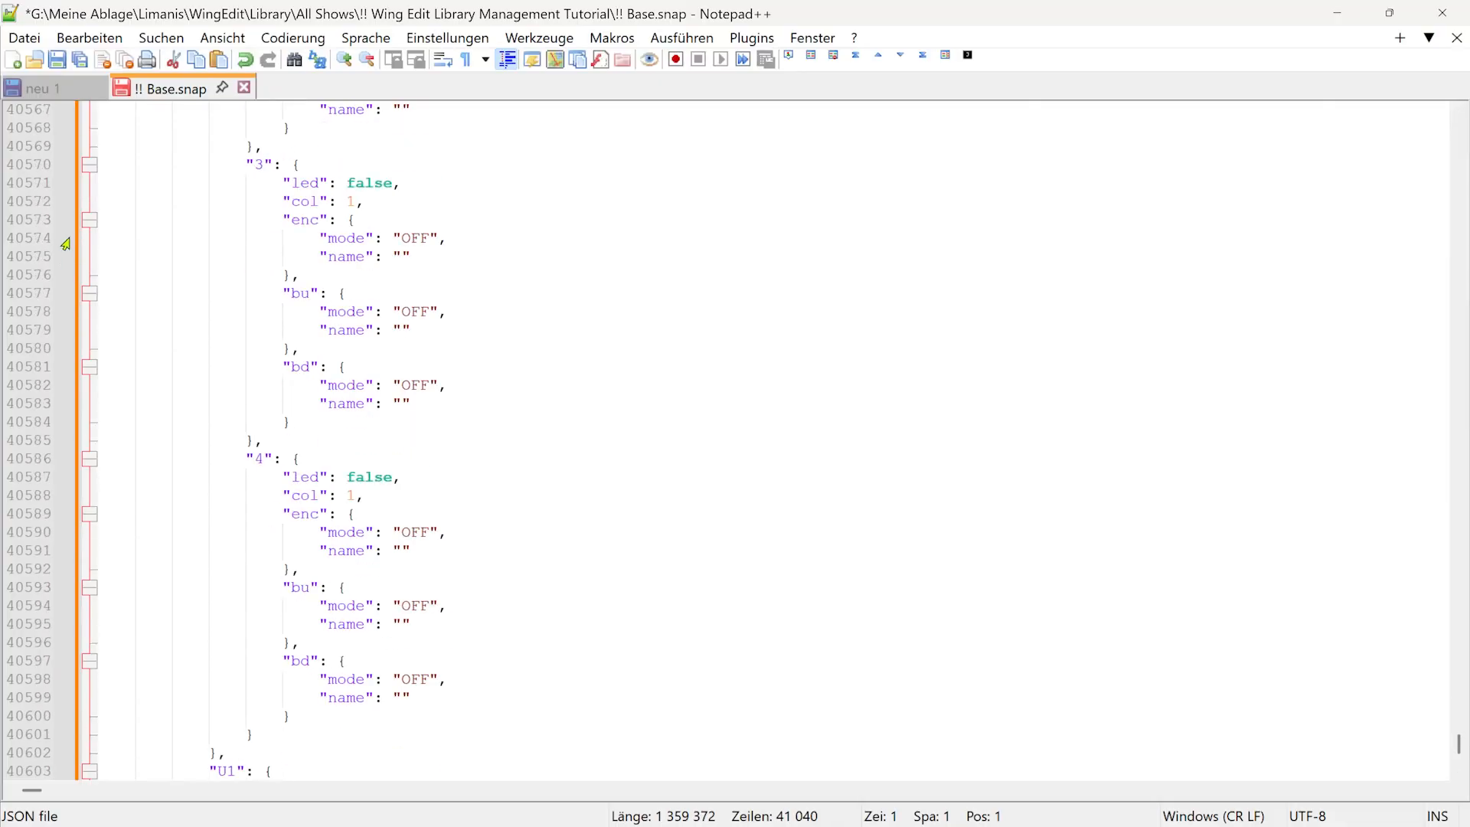
{"action": "scroll", "coordinate": [67, 244], "scroll_direction": "down", "scroll_amount": 20}
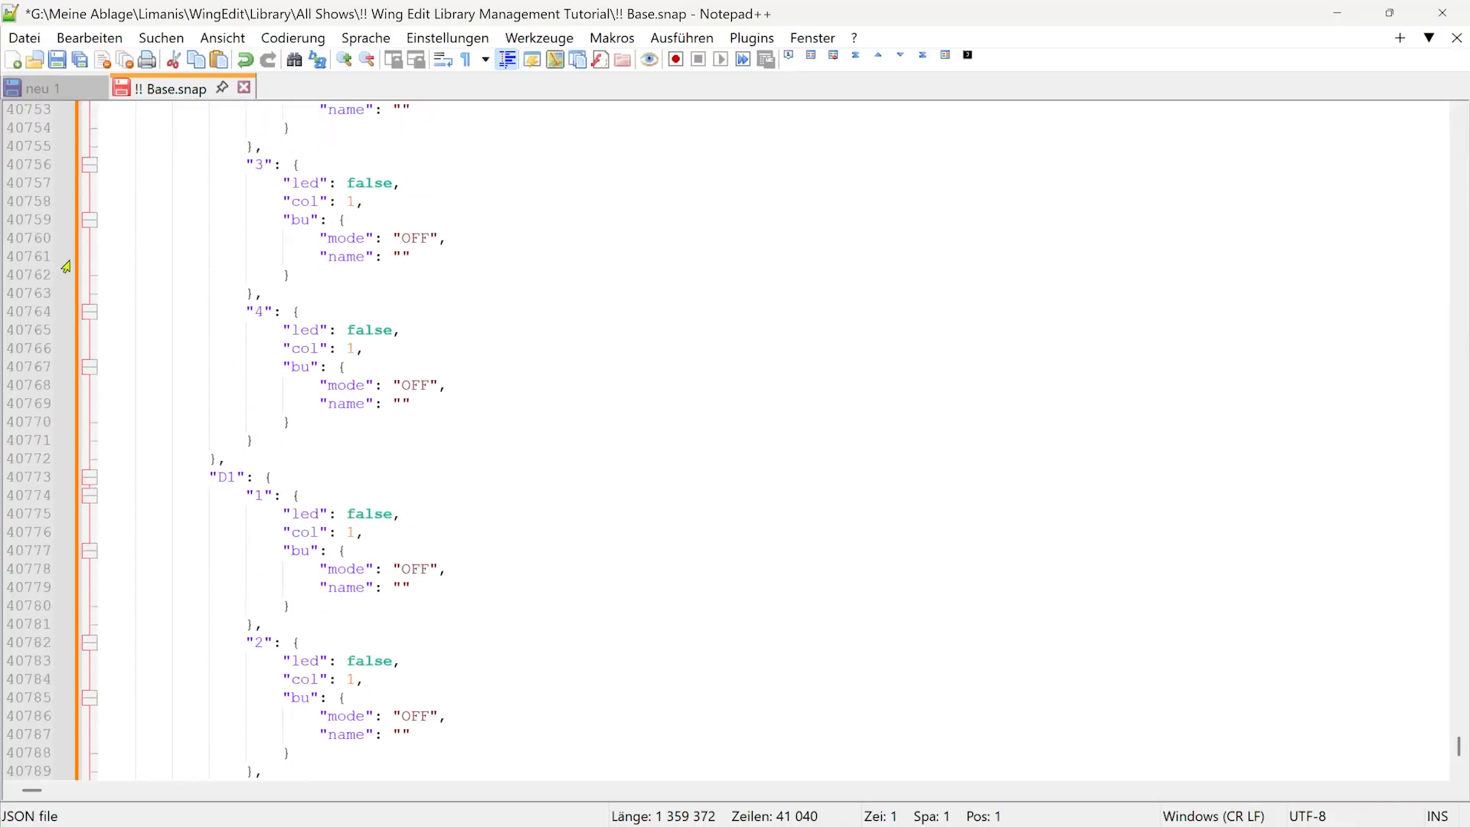
{"action": "scroll", "coordinate": [66, 266], "scroll_direction": "down", "scroll_amount": 12}
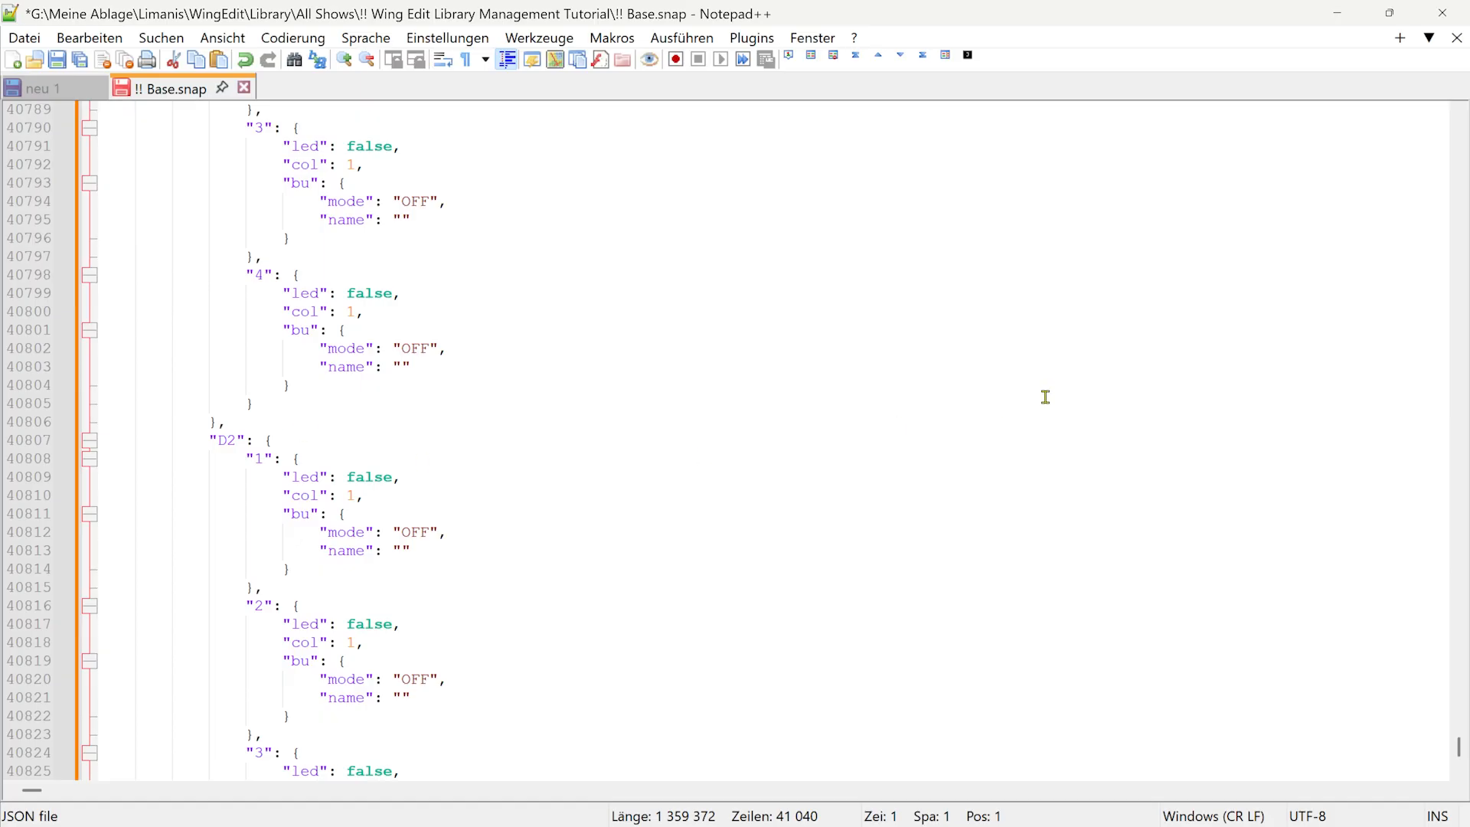
{"action": "key", "text": "ctrl+Home"}
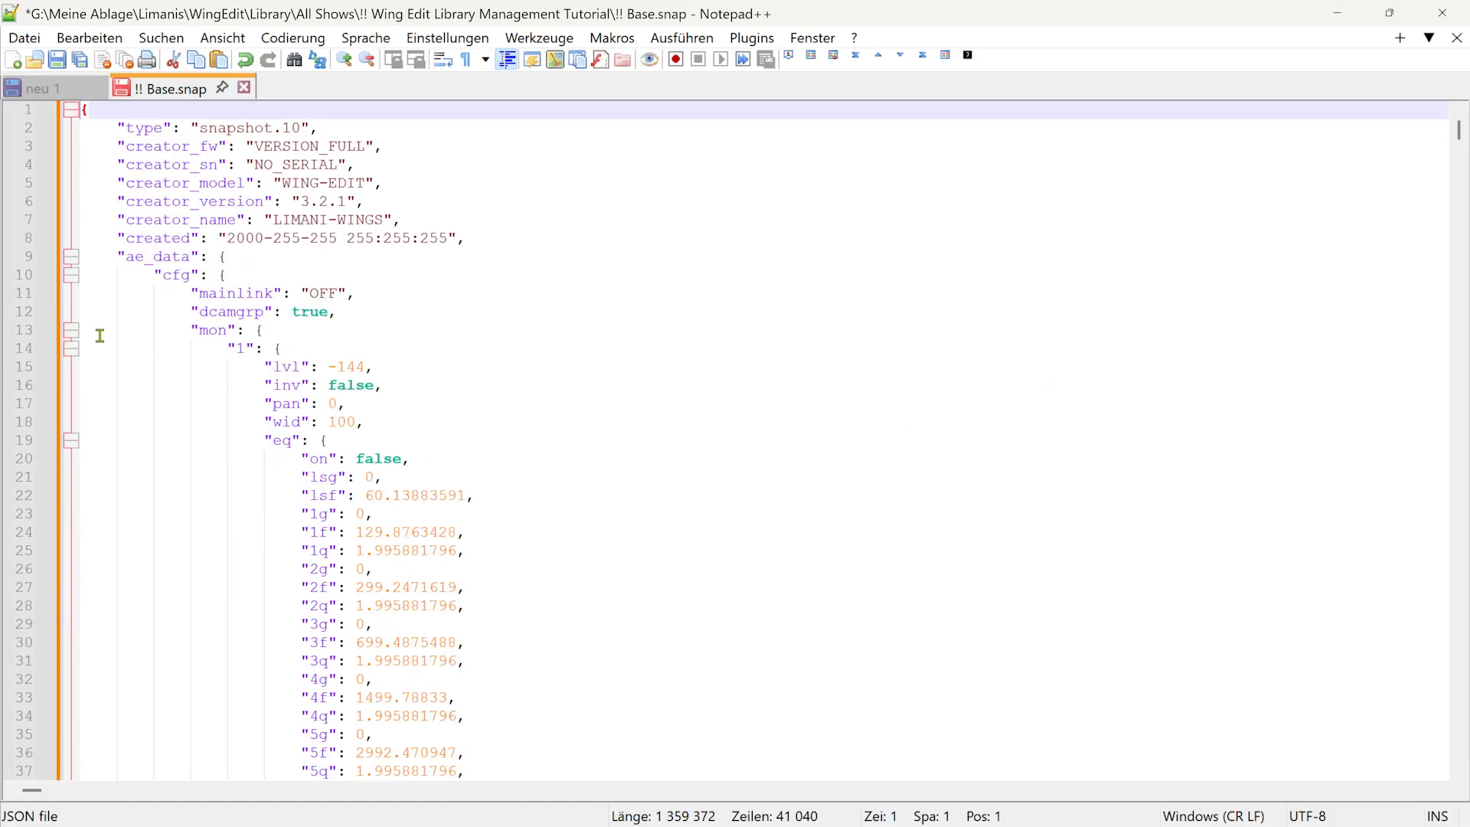
{"action": "scroll", "coordinate": [131, 377], "scroll_direction": "down", "scroll_amount": 18}
{"action": "scroll", "coordinate": [138, 398], "scroll_direction": "up", "scroll_amount": 1}
{"action": "scroll", "coordinate": [139, 398], "scroll_direction": "down", "scroll_amount": 8}
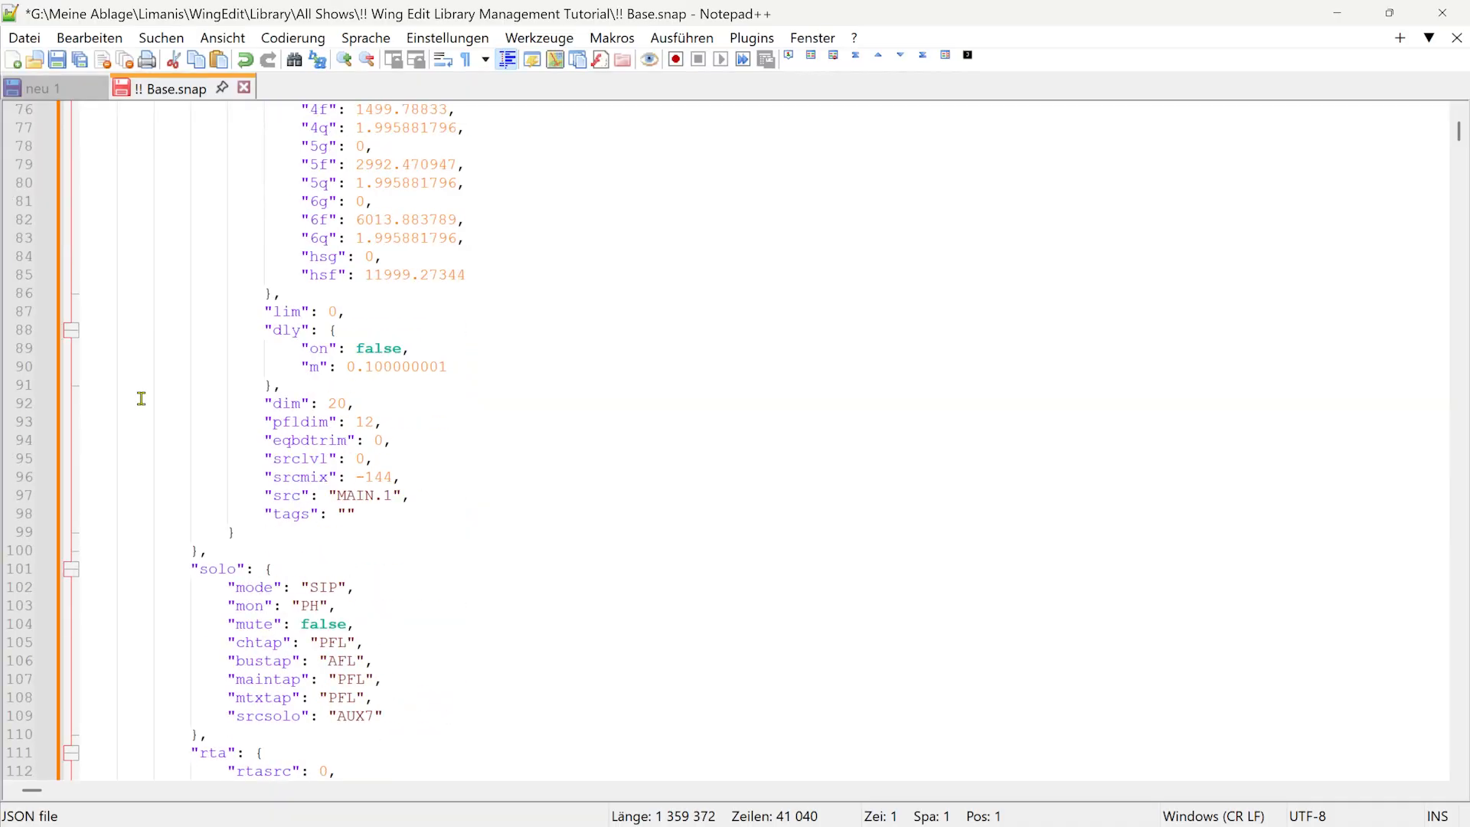
{"action": "scroll", "coordinate": [229, 252], "scroll_direction": "up", "scroll_amount": 6}
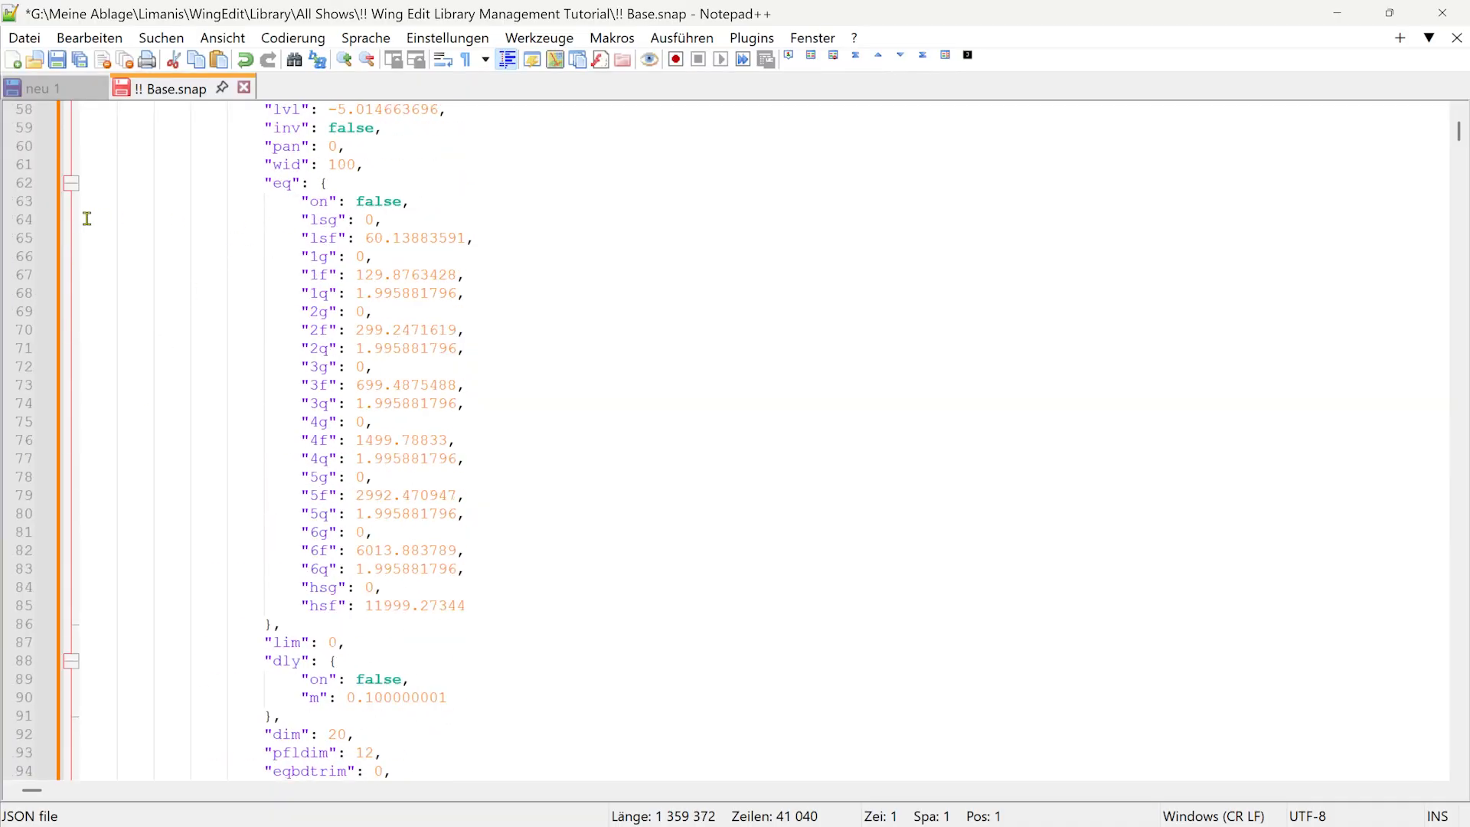
{"action": "left_click", "coordinate": [87, 220]}
{"action": "key", "text": "Down"}
{"action": "key", "text": "Down"}
{"action": "key", "text": "Down"}
{"action": "key", "text": "Down"}
{"action": "key", "text": "Down"}
{"action": "key", "text": "Down"}
{"action": "key", "text": "Down"}
{"action": "key", "text": "Down"}
{"action": "key", "text": "Down"}
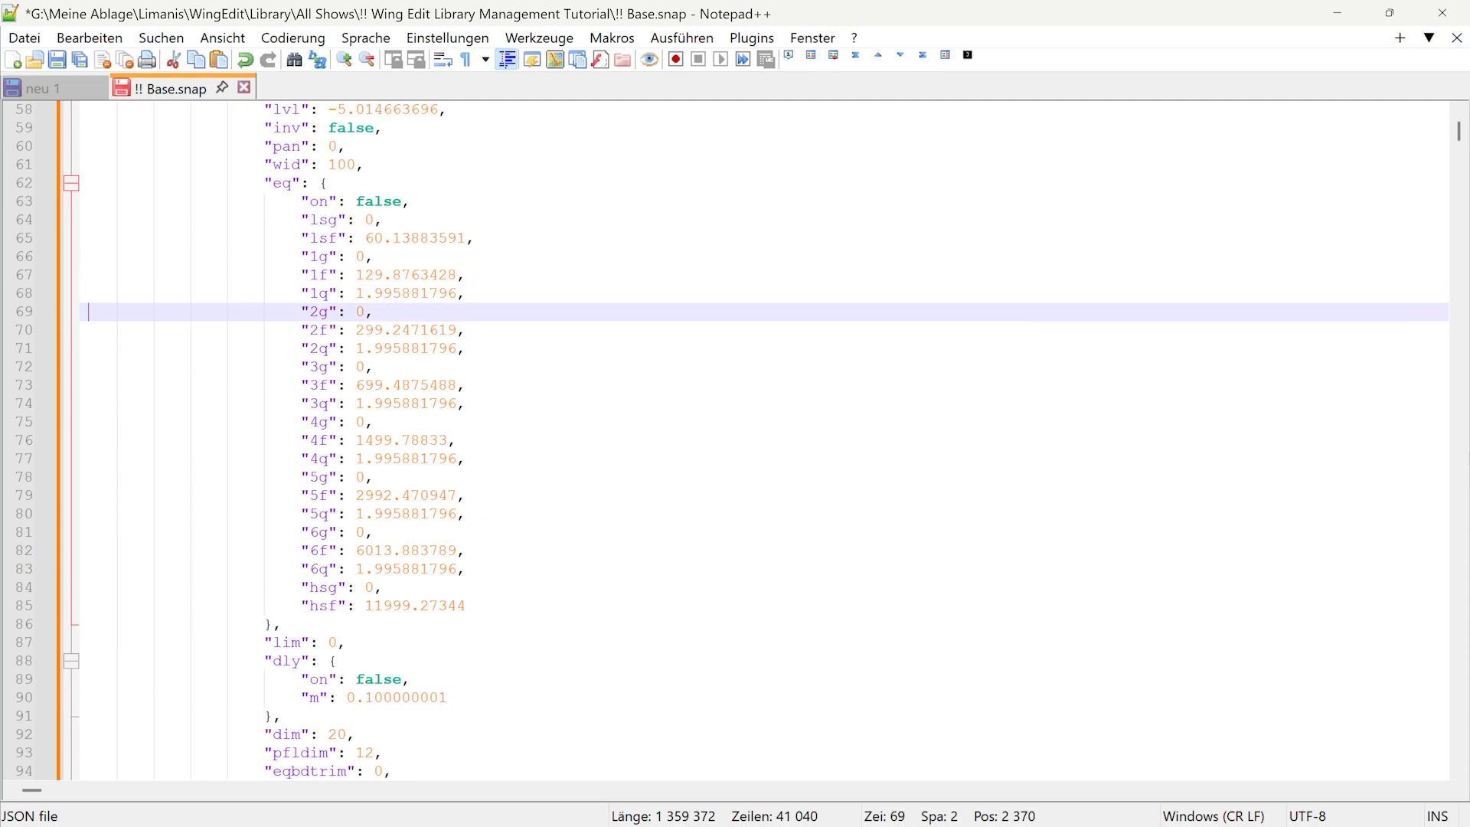
{"action": "key", "text": "Up"}
{"action": "key", "text": "Up"}
{"action": "key", "text": "Up"}
{"action": "key", "text": "Up"}
{"action": "key", "text": "Up"}
{"action": "key", "text": "Up"}
{"action": "key", "text": "Up"}
{"action": "key", "text": "Up"}
{"action": "key", "text": "Up"}
{"action": "key", "text": "Up"}
{"action": "key", "text": "Up"}
{"action": "key", "text": "Up"}
{"action": "key", "text": "Up"}
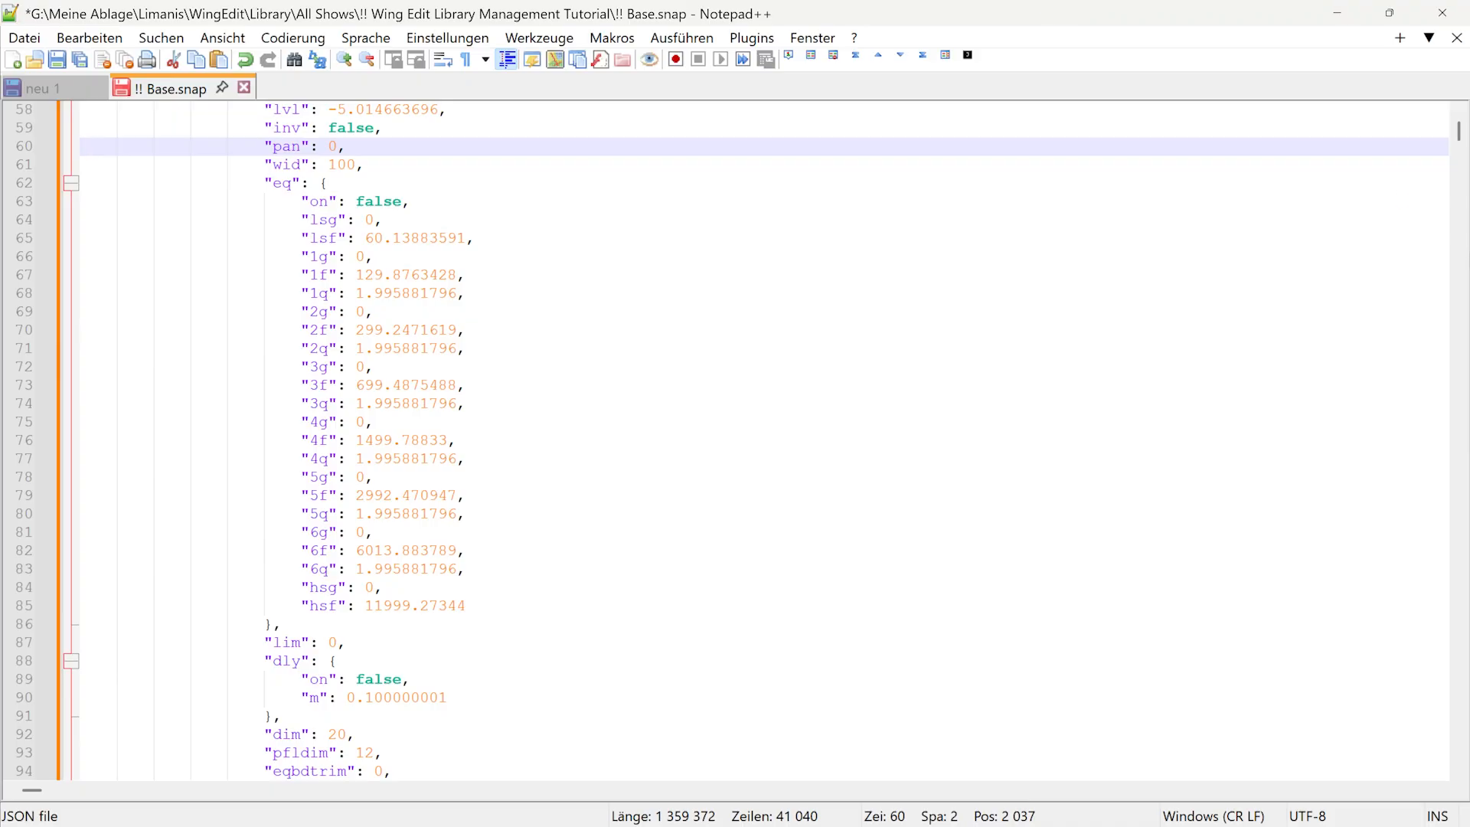
- Fold the whole snapshot file and unfold it to level 2 to list the subsections of each main data block
{"action": "key", "text": "alt+0"}
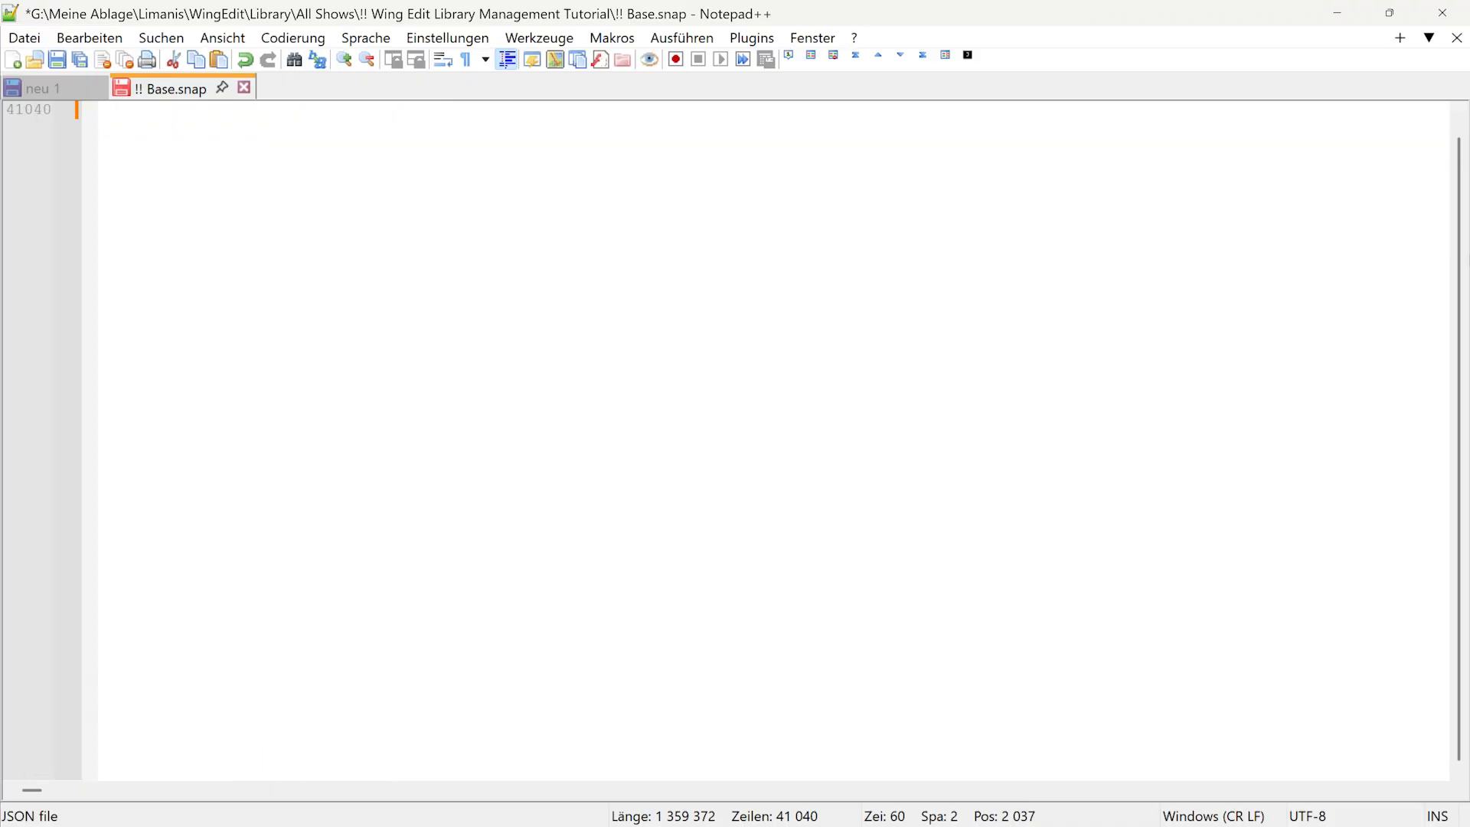
{"action": "key", "text": "alt+shift+2"}
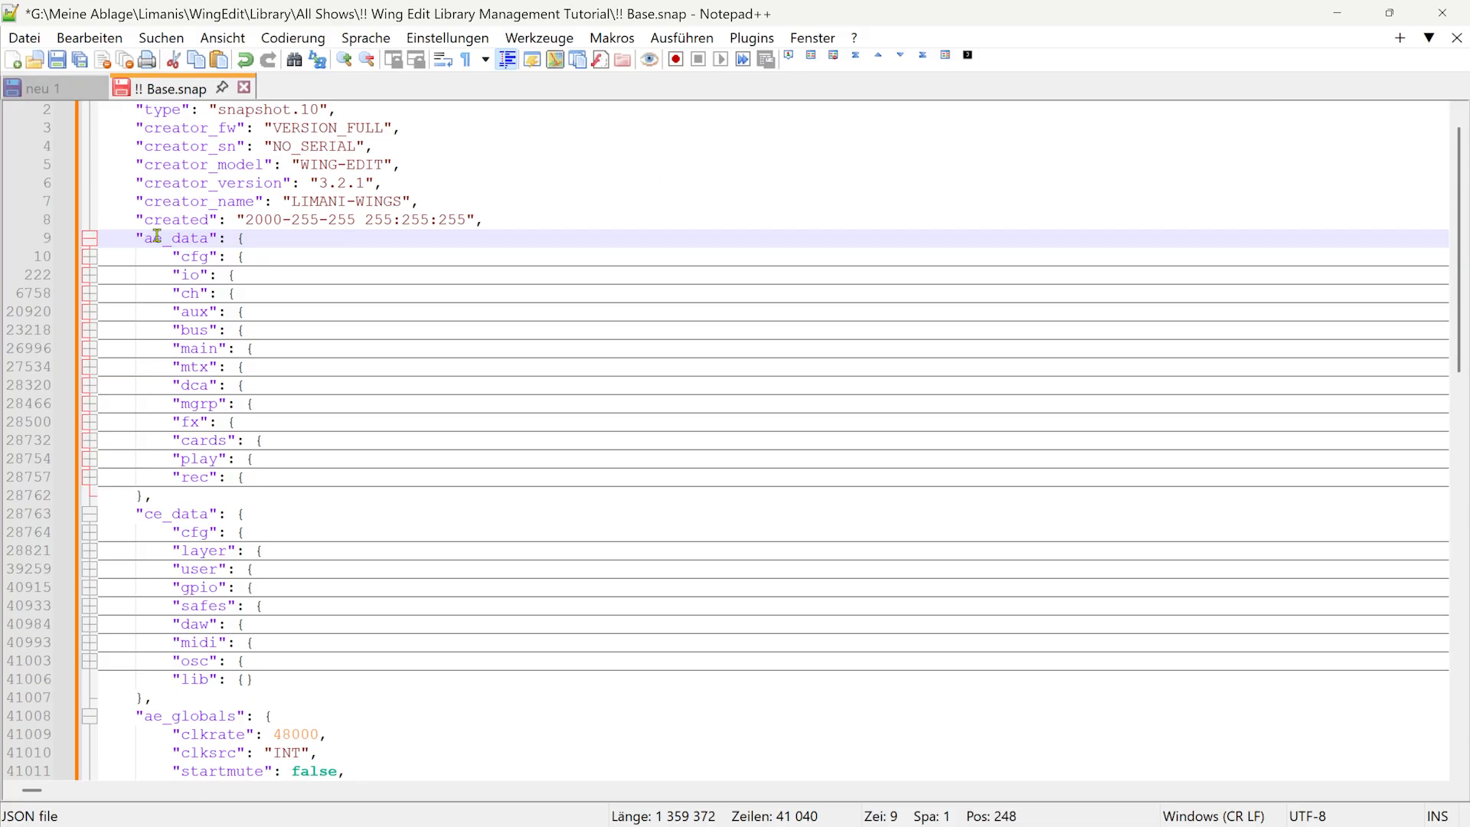
{"action": "scroll", "coordinate": [850, 169], "scroll_direction": "down", "scroll_amount": 1}
{"action": "scroll", "coordinate": [776, 319], "scroll_direction": "down", "scroll_amount": 9}
{"action": "scroll", "coordinate": [773, 328], "scroll_direction": "up", "scroll_amount": 11}
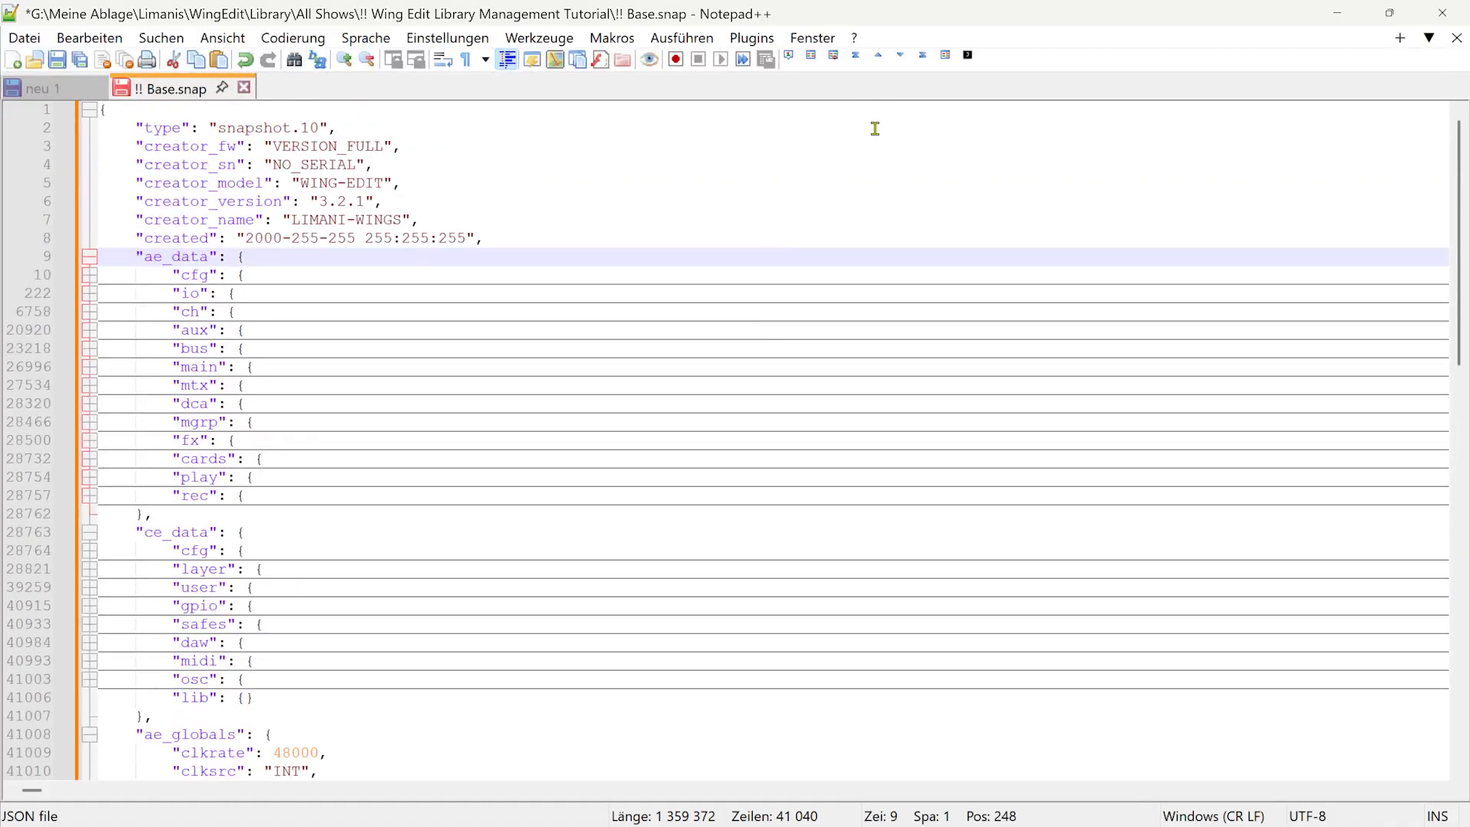
- Examine the "cfg" block under "ae_data" and the "layer", "user", "gpio", "safes" and "midi" blocks under "ce_data", folding each again
{"action": "left_click", "coordinate": [86, 277]}
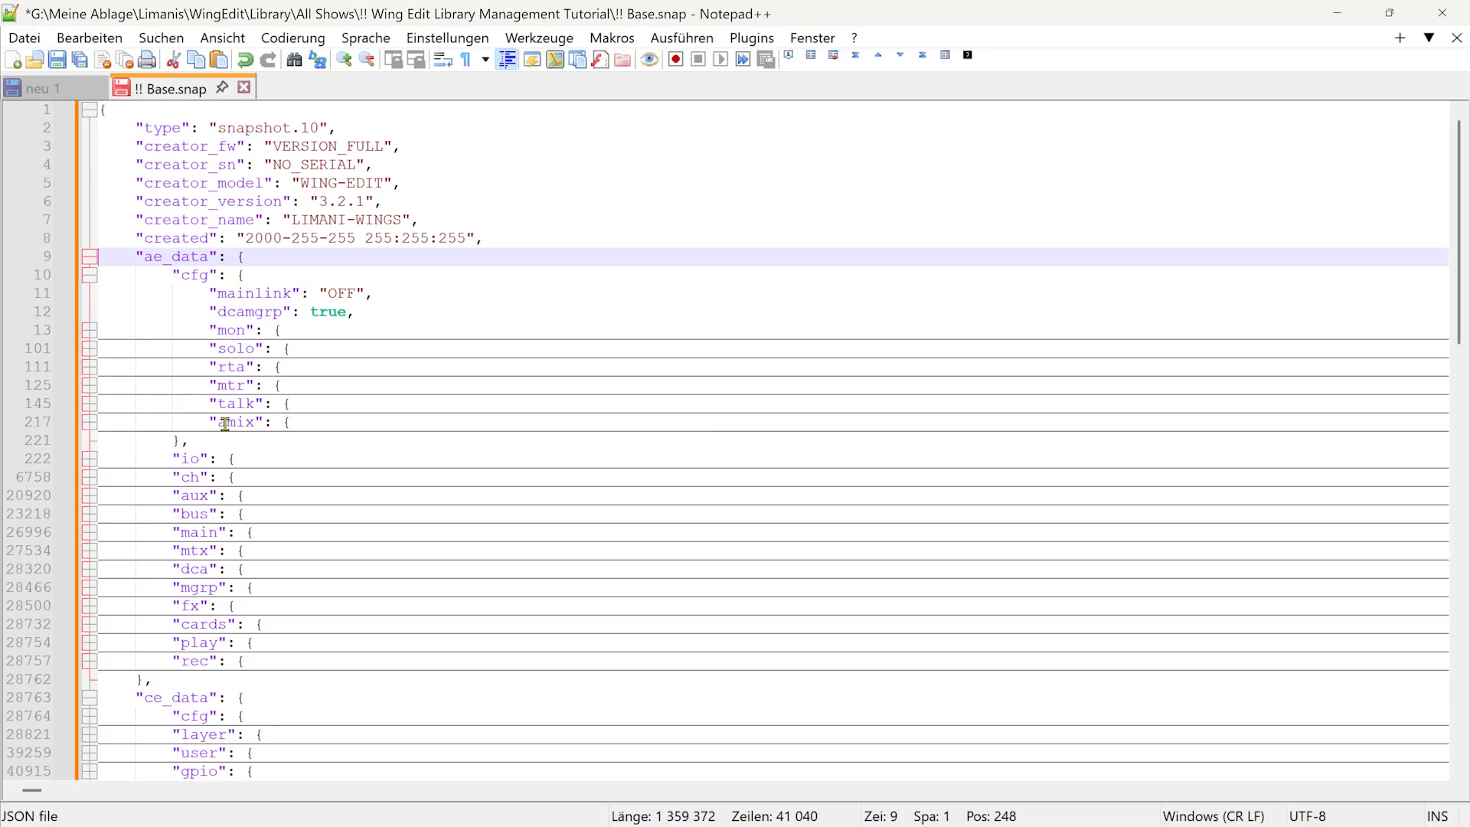
{"action": "left_click", "coordinate": [86, 266]}
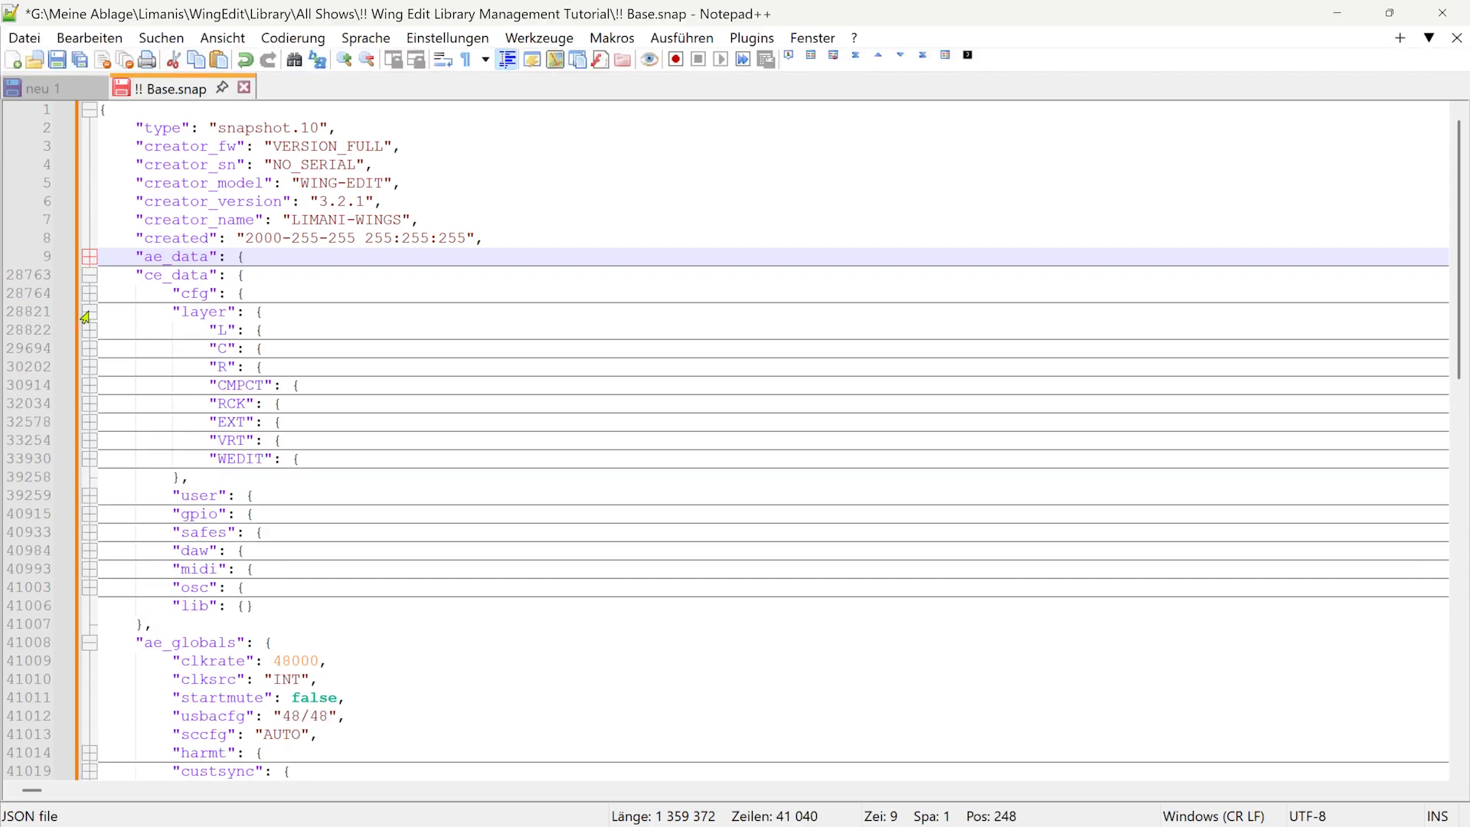
{"action": "left_click", "coordinate": [89, 311]}
{"action": "left_click", "coordinate": [79, 331]}
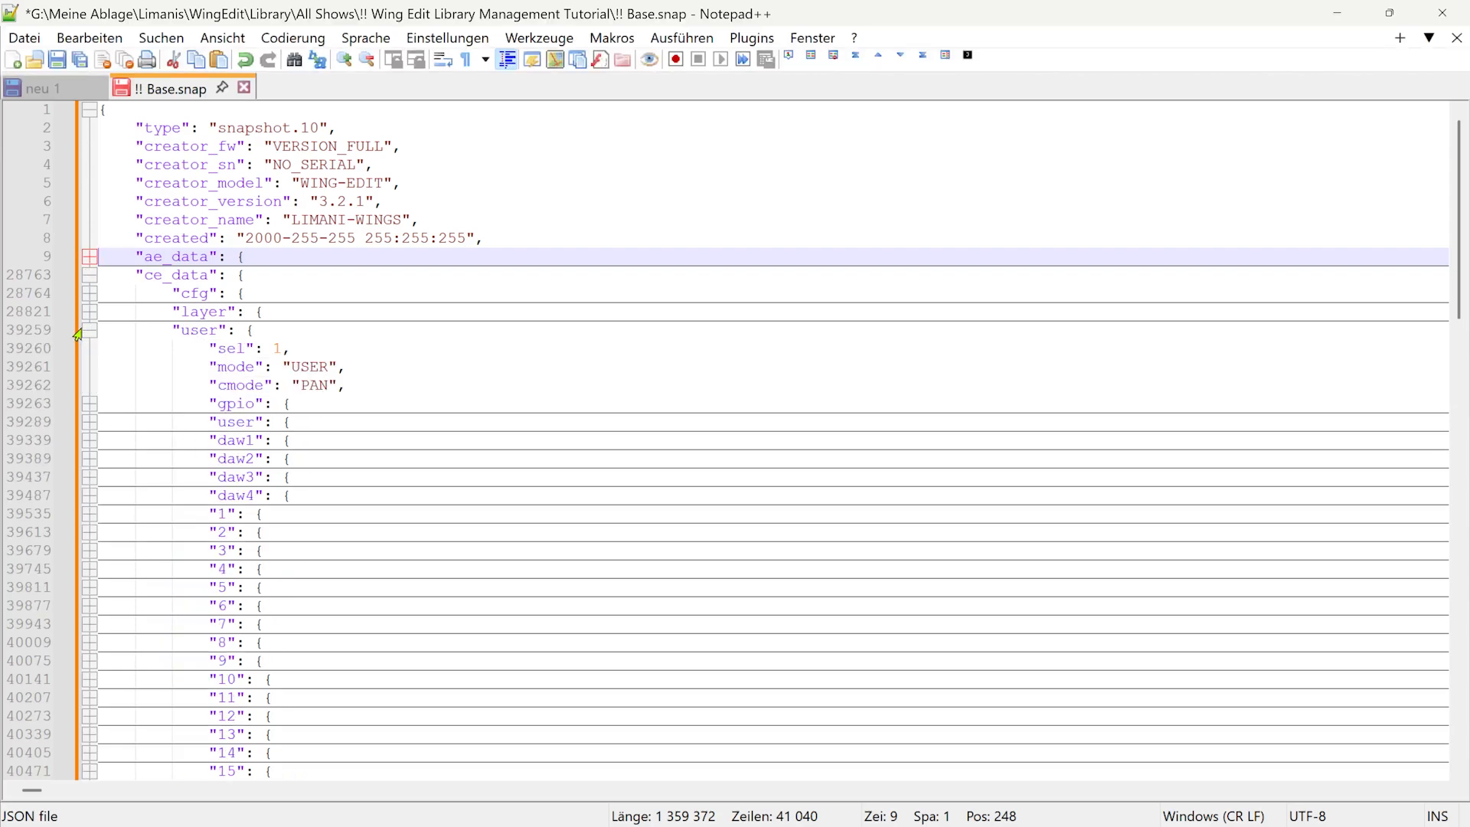
{"action": "left_click", "coordinate": [78, 330]}
{"action": "left_click", "coordinate": [79, 349]}
{"action": "left_click", "coordinate": [79, 349]}
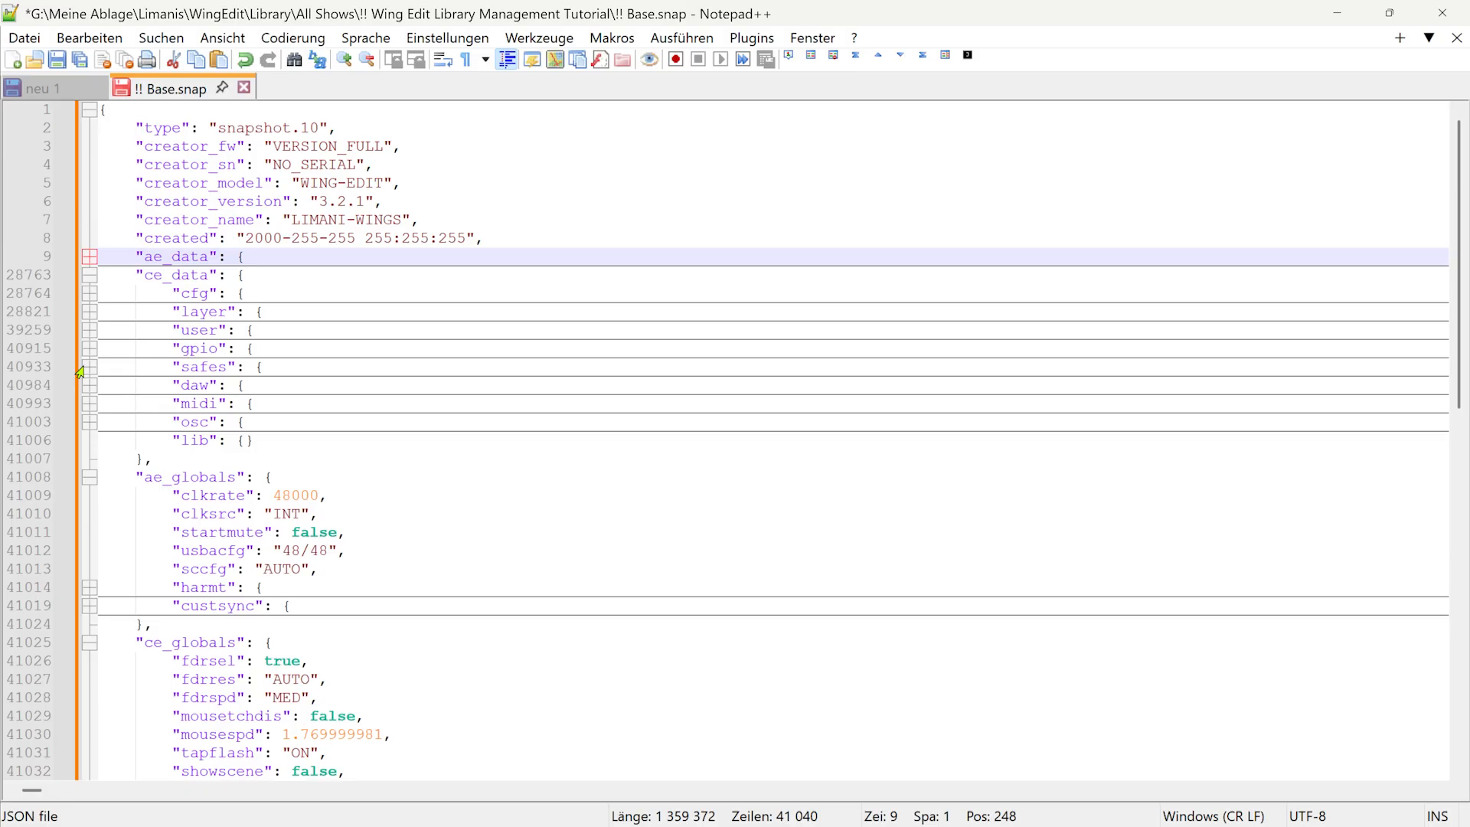
{"action": "left_click", "coordinate": [79, 369]}
{"action": "left_click", "coordinate": [79, 369]}
{"action": "left_click", "coordinate": [89, 400]}
{"action": "left_click", "coordinate": [89, 399]}
{"action": "left_click", "coordinate": [99, 404]}
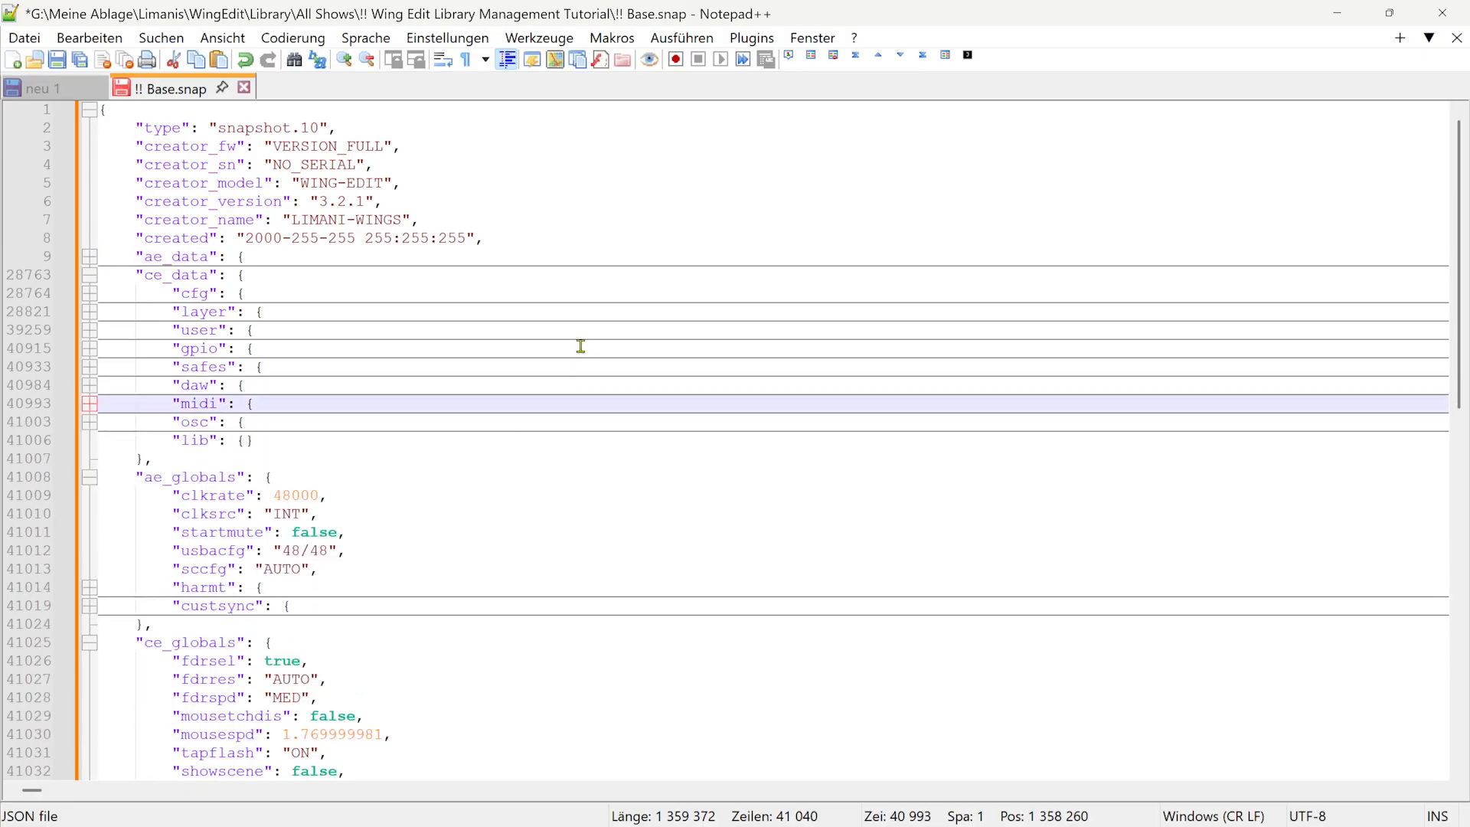
{"action": "scroll", "coordinate": [601, 335], "scroll_direction": "down", "scroll_amount": 5}
{"action": "scroll", "coordinate": [606, 334], "scroll_direction": "up", "scroll_amount": 5}
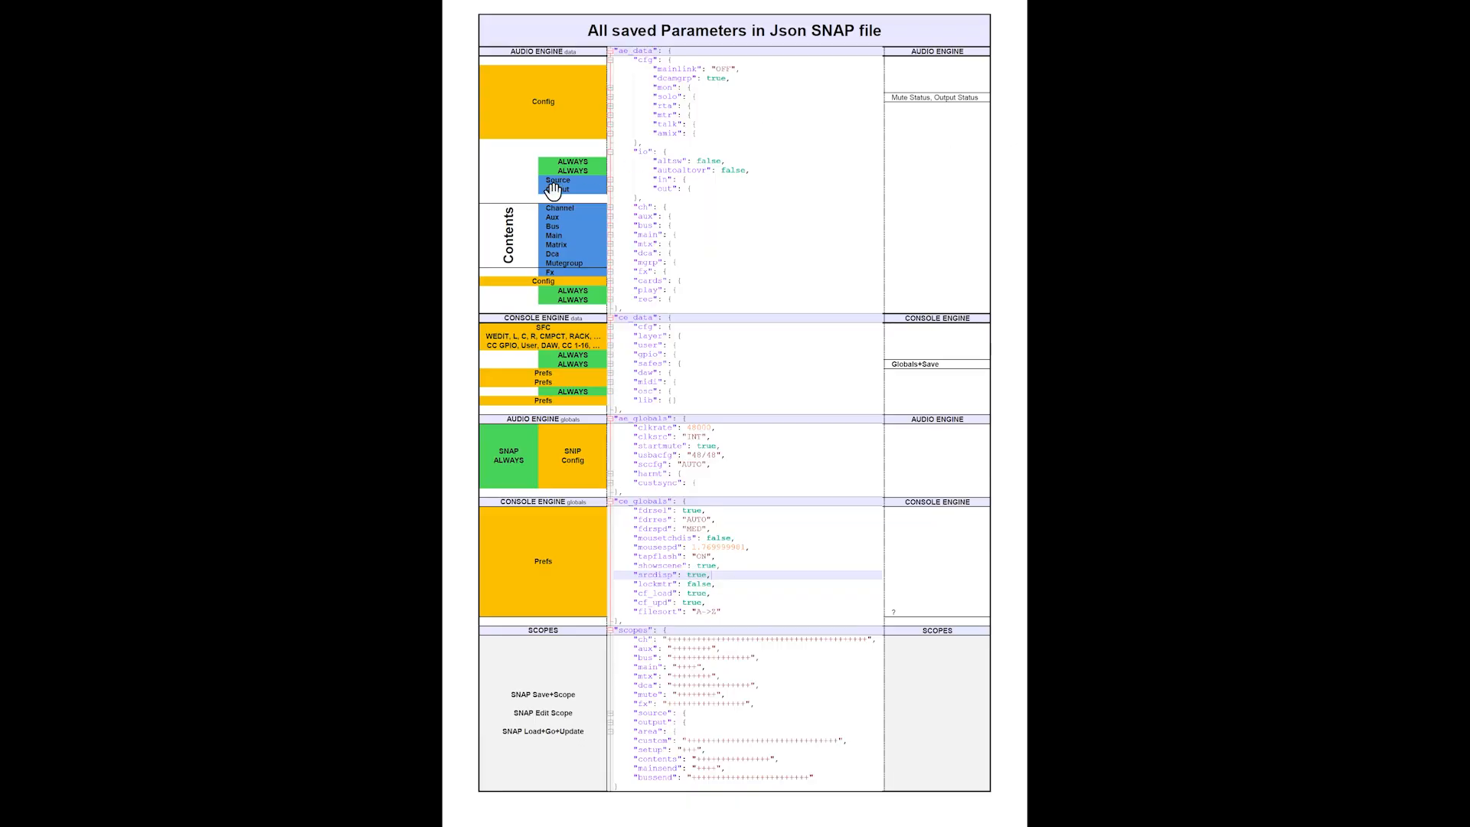
{"action": "key", "text": "Right"}
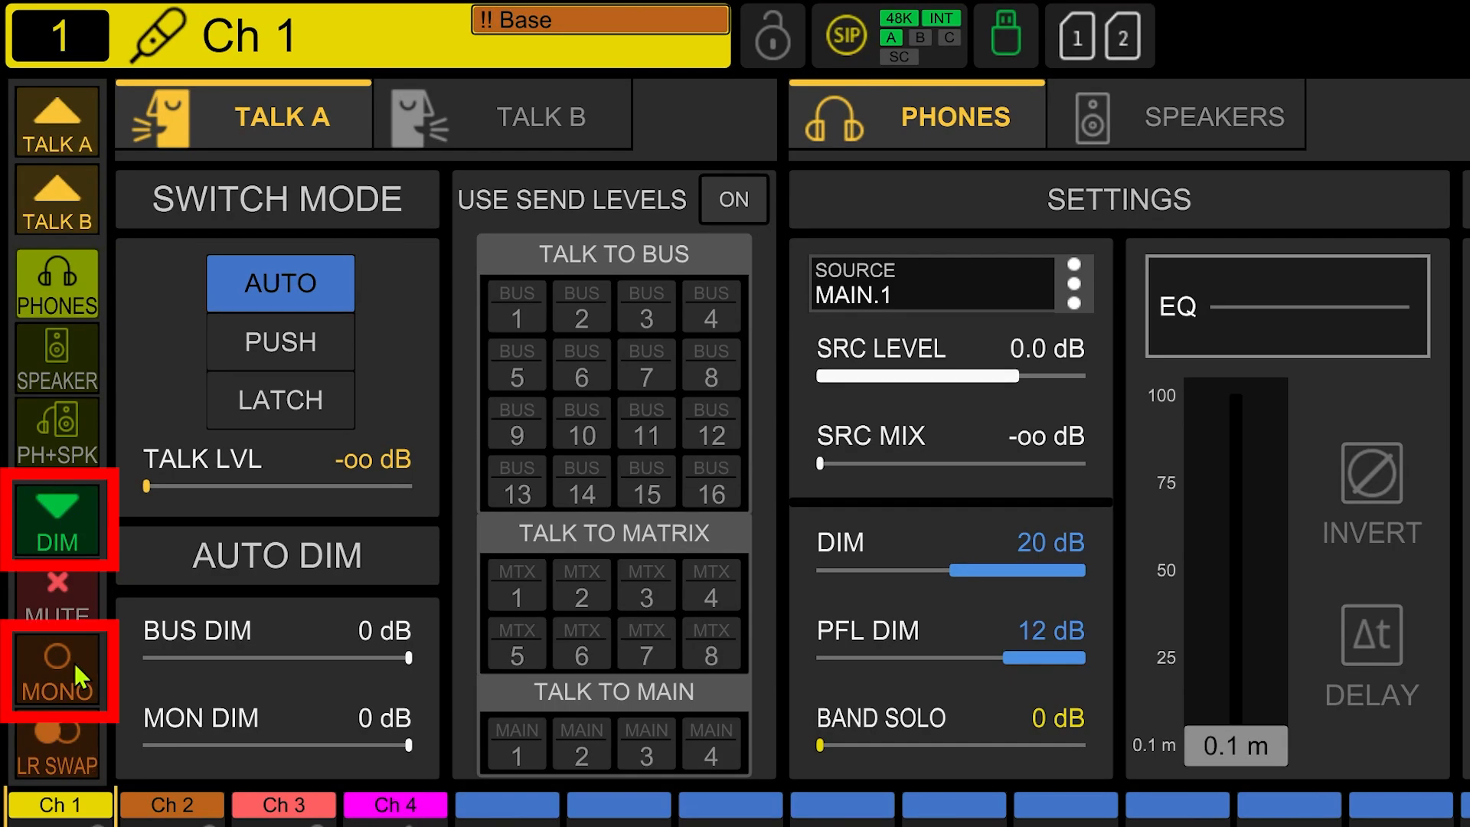
- Toggle Talk A and Talk B on and back off in the WING Edit monitor settings
{"action": "left_click", "coordinate": [73, 139]}
{"action": "left_click", "coordinate": [63, 118]}
{"action": "left_click", "coordinate": [66, 211]}
{"action": "left_click", "coordinate": [84, 213]}
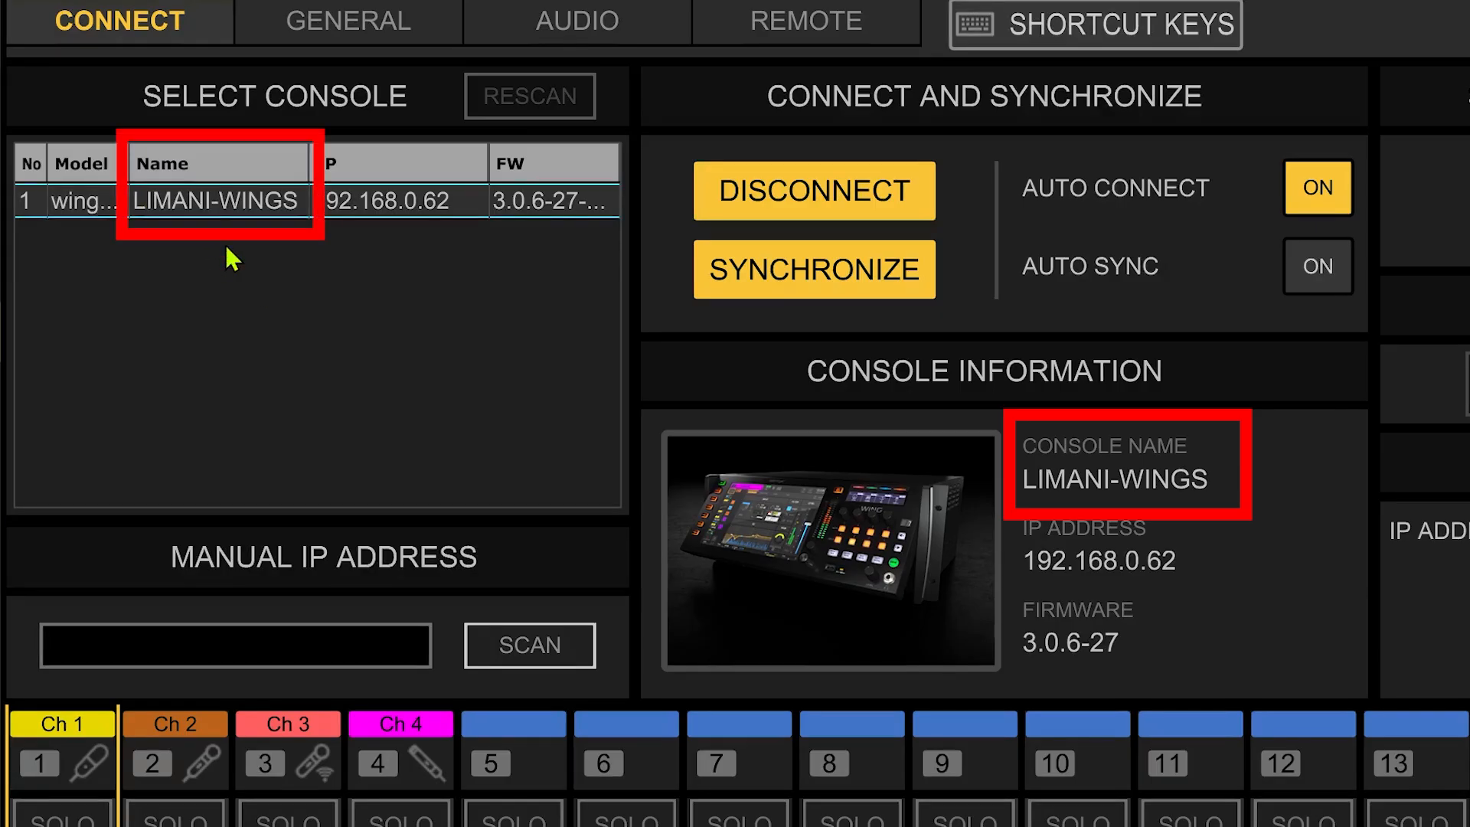
- Check the general setup and open the console name for editing on the console, cancelling without a change
{"action": "left_click", "coordinate": [337, 21]}
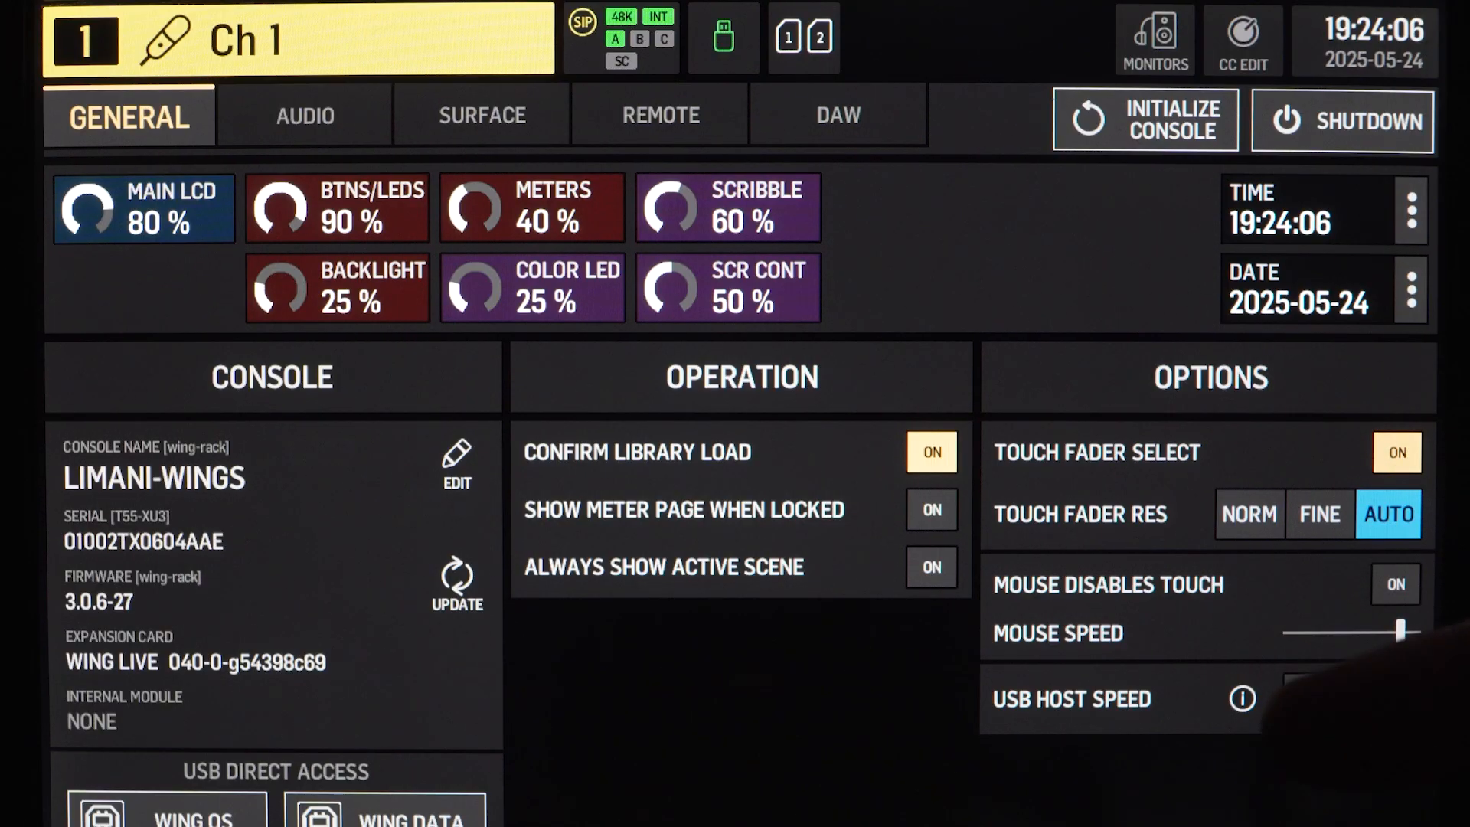
{"action": "left_click", "coordinate": [457, 460]}
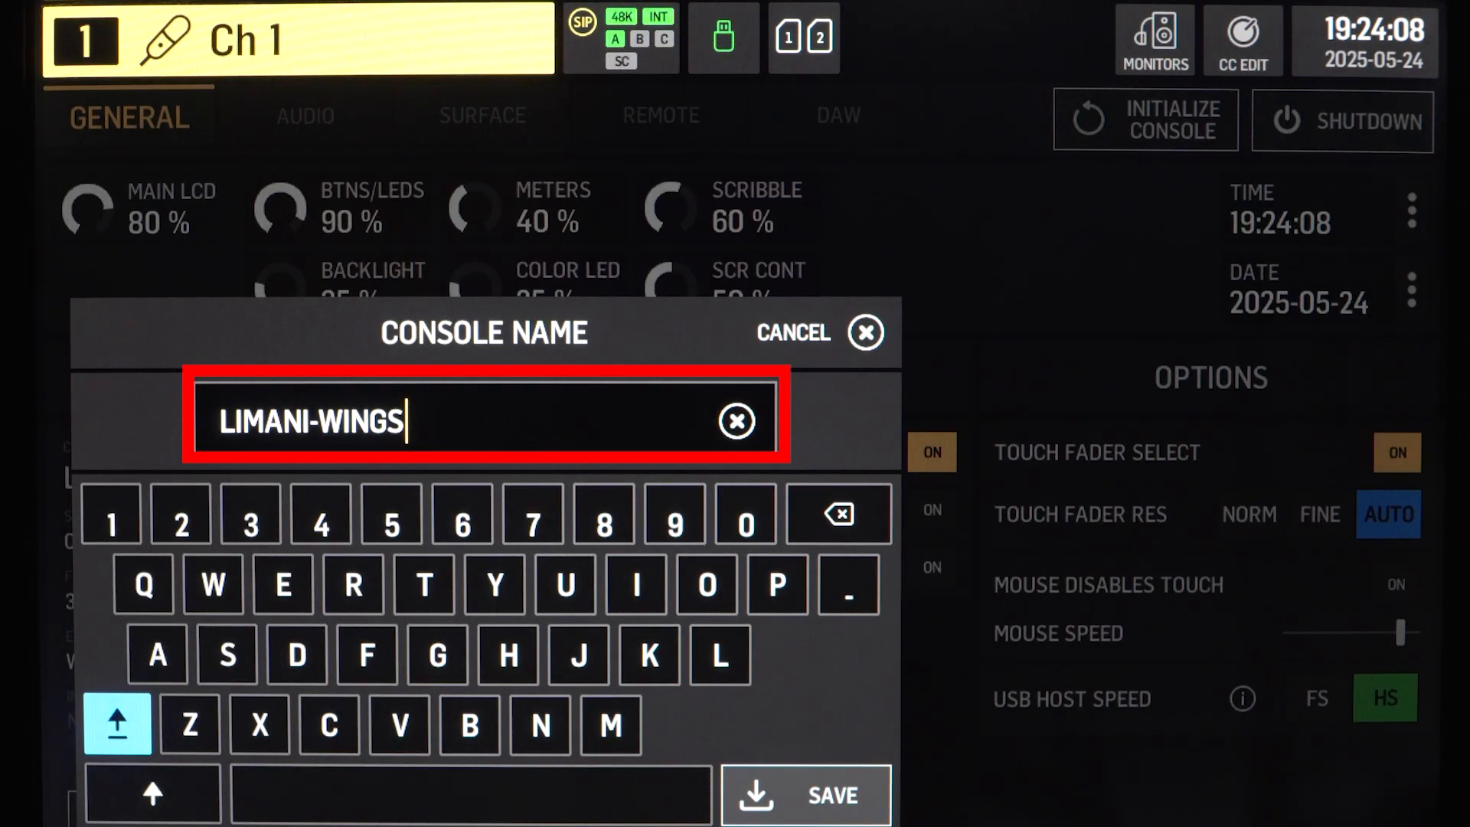
{"action": "left_click", "coordinate": [865, 332]}
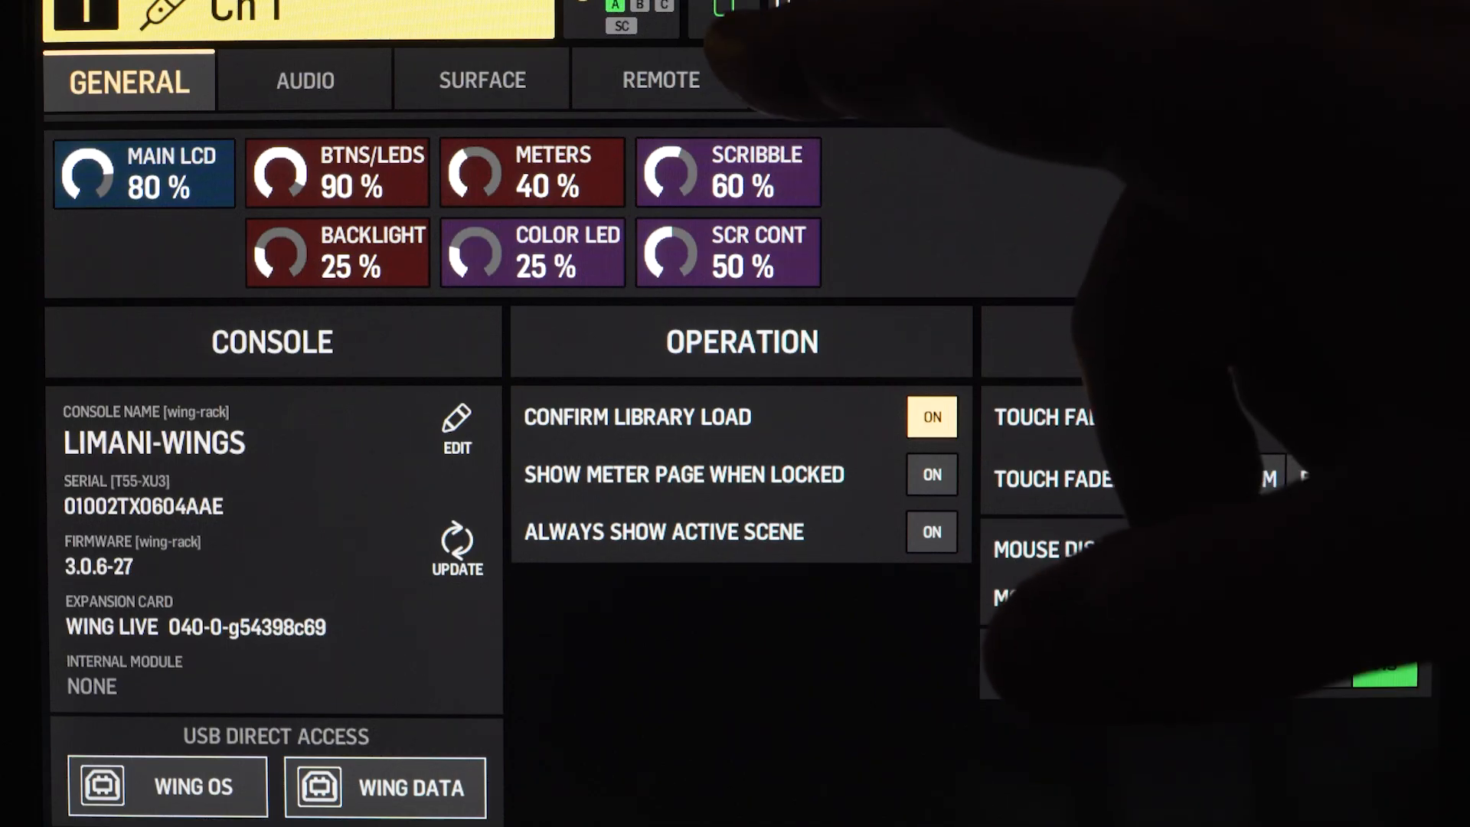
- Examine the console's network settings and the TCP remote lock description, and return to the general setup
{"action": "left_click", "coordinate": [660, 79]}
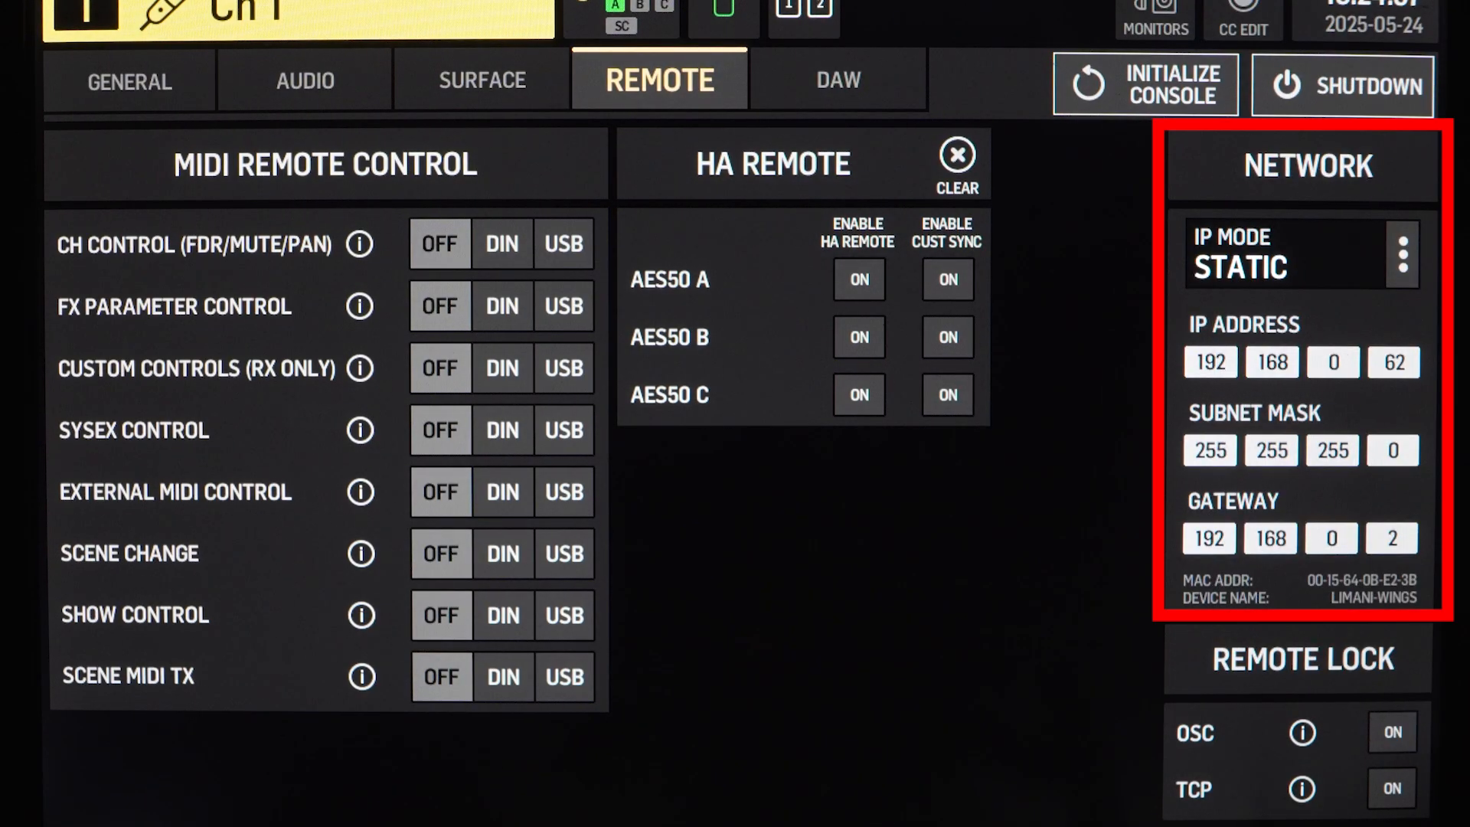
{"action": "left_click", "coordinate": [1301, 789]}
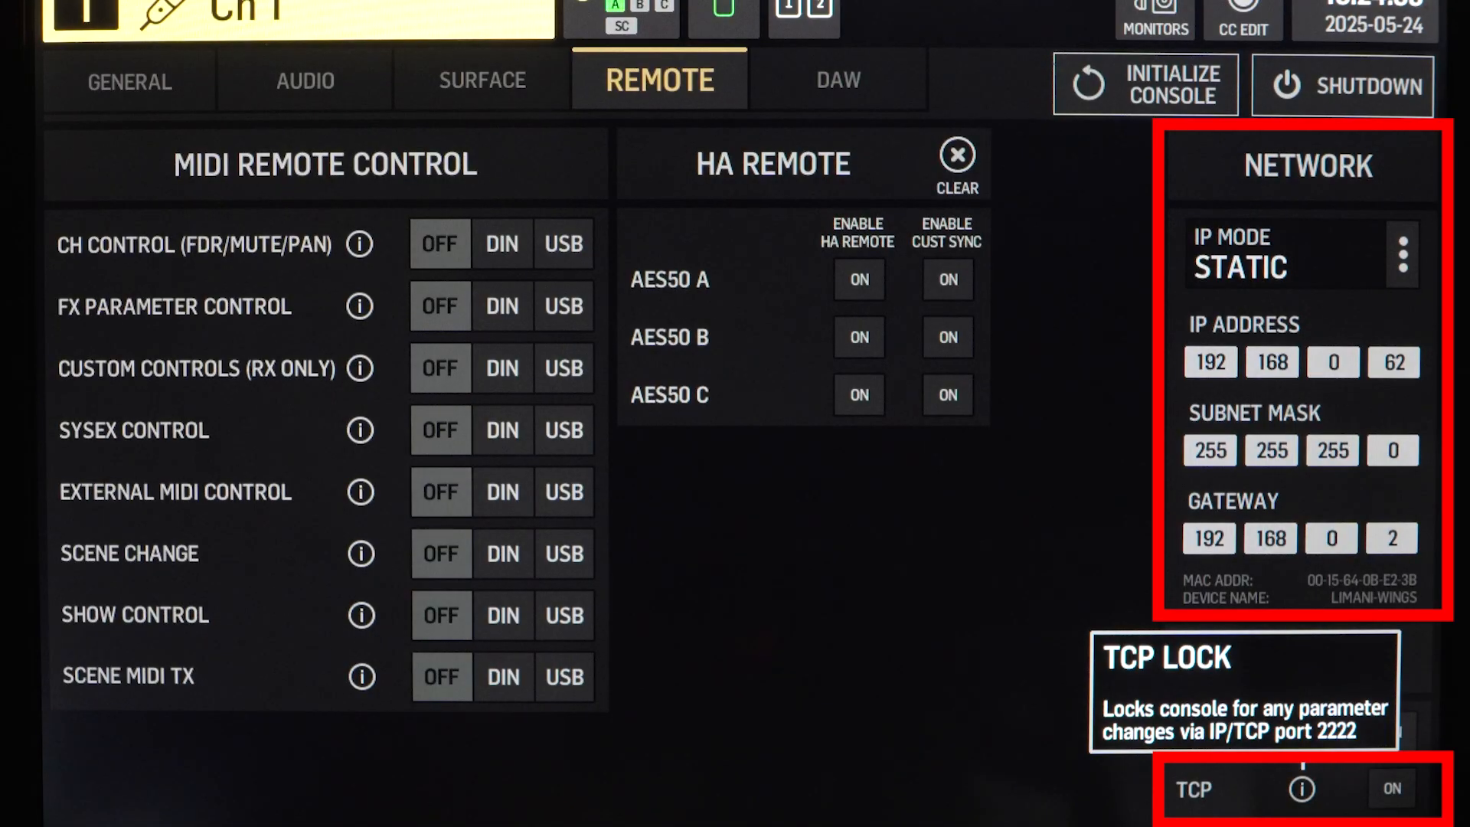
{"action": "left_click", "coordinate": [739, 605]}
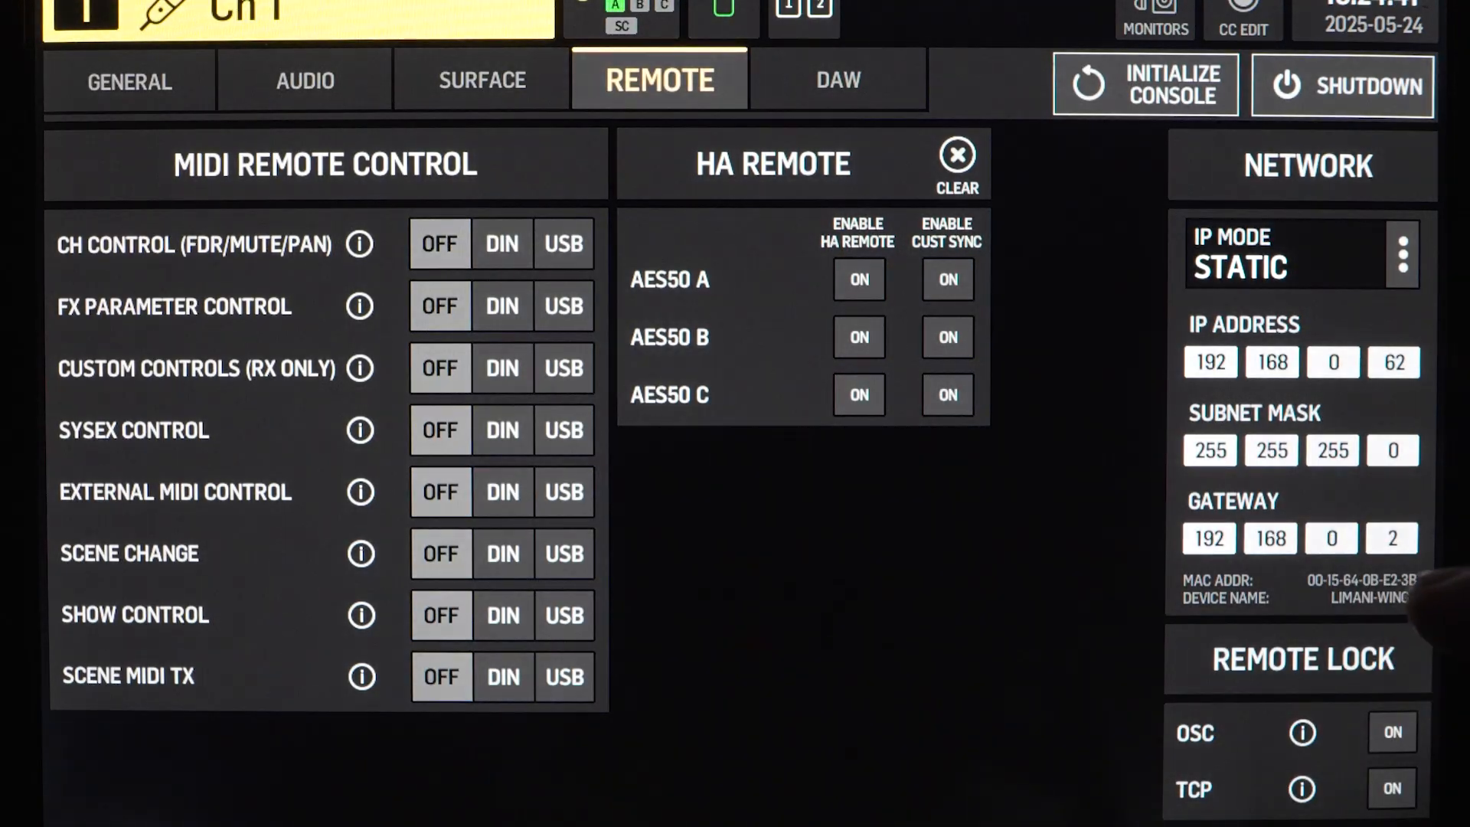
{"action": "left_click", "coordinate": [130, 82]}
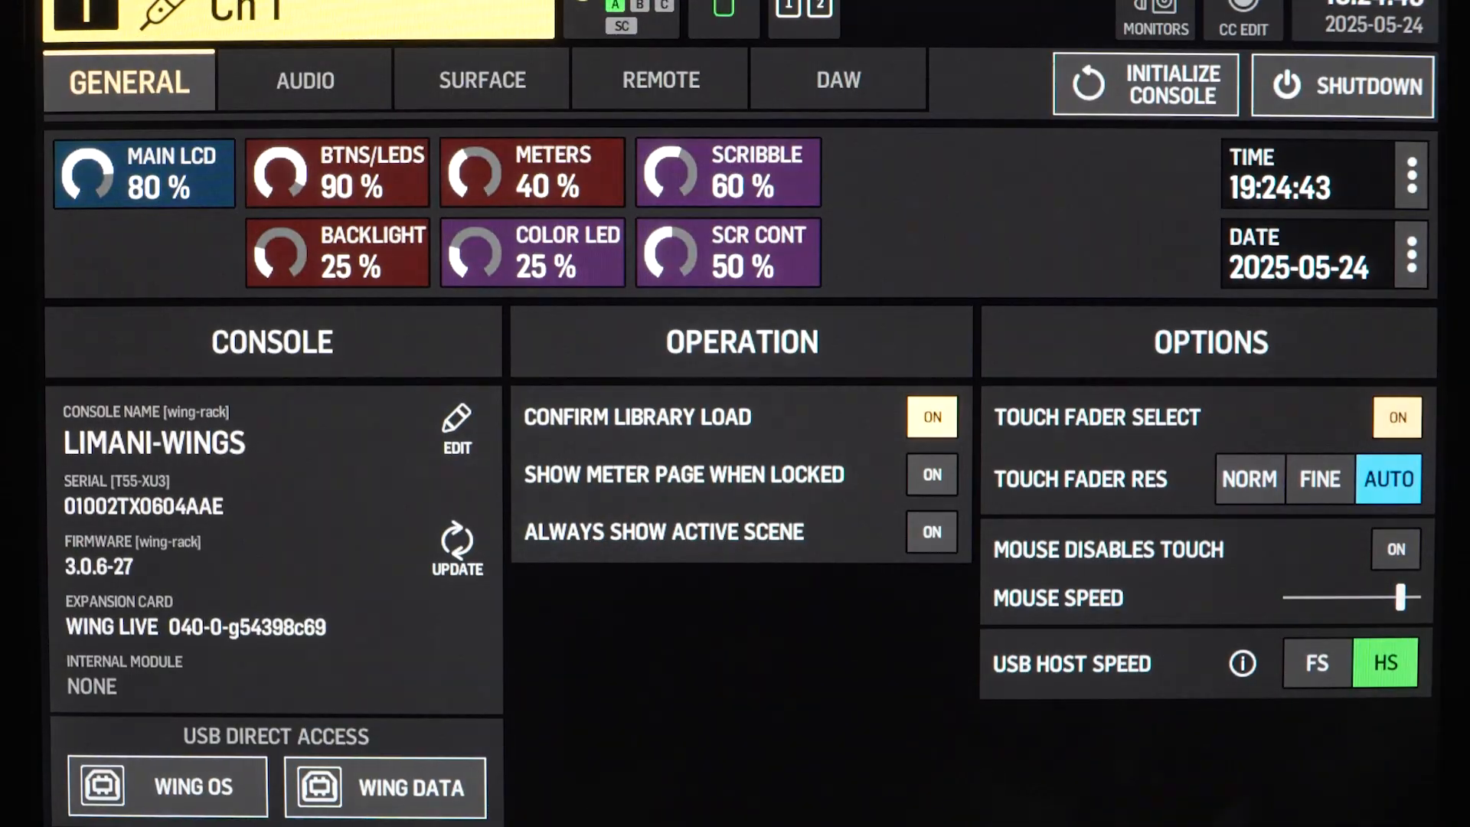
- View the console's time and date settings, closing each without a change
{"action": "left_click", "coordinate": [1411, 175]}
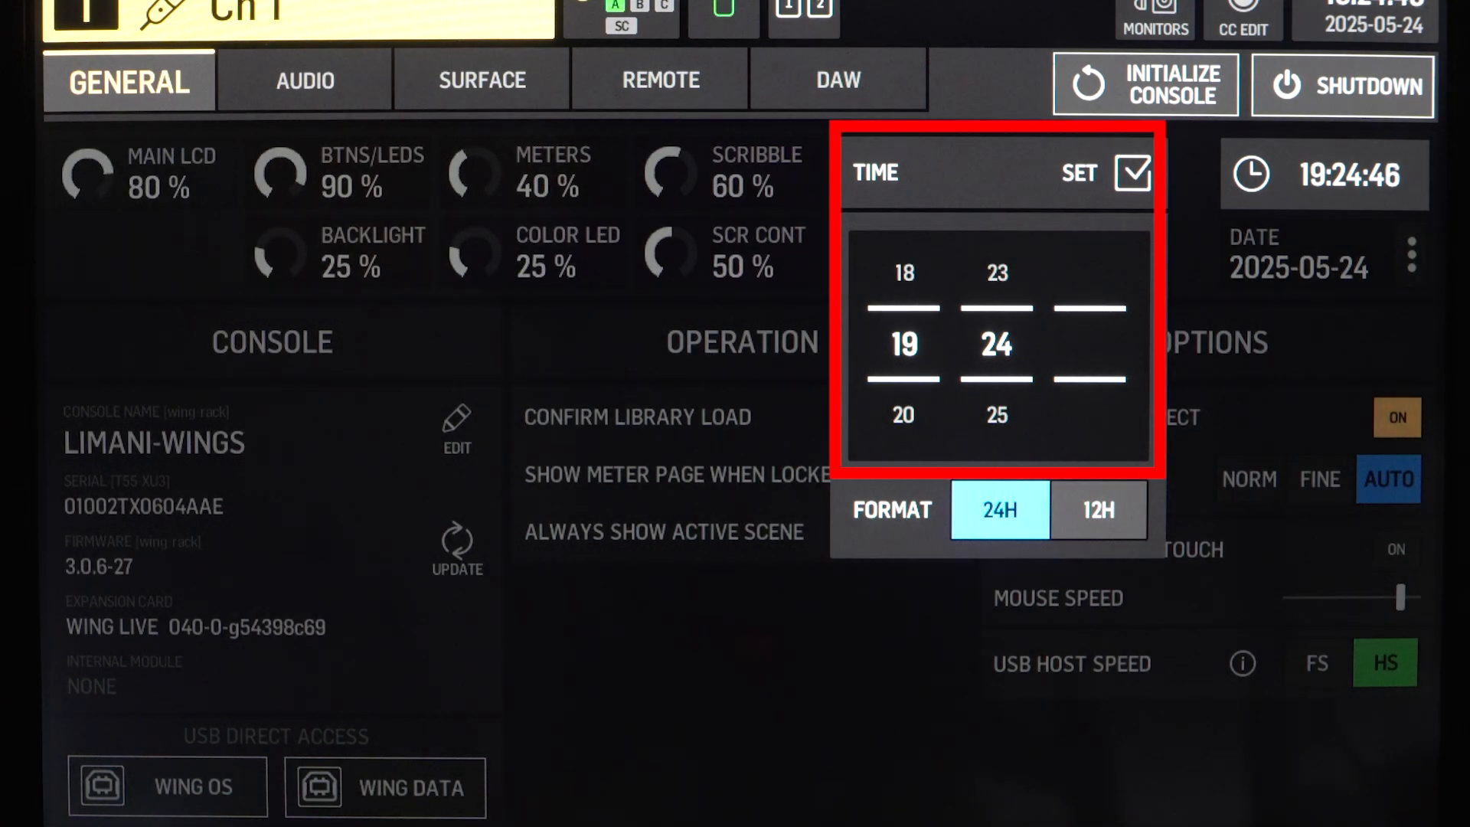
{"action": "left_click", "coordinate": [1347, 460]}
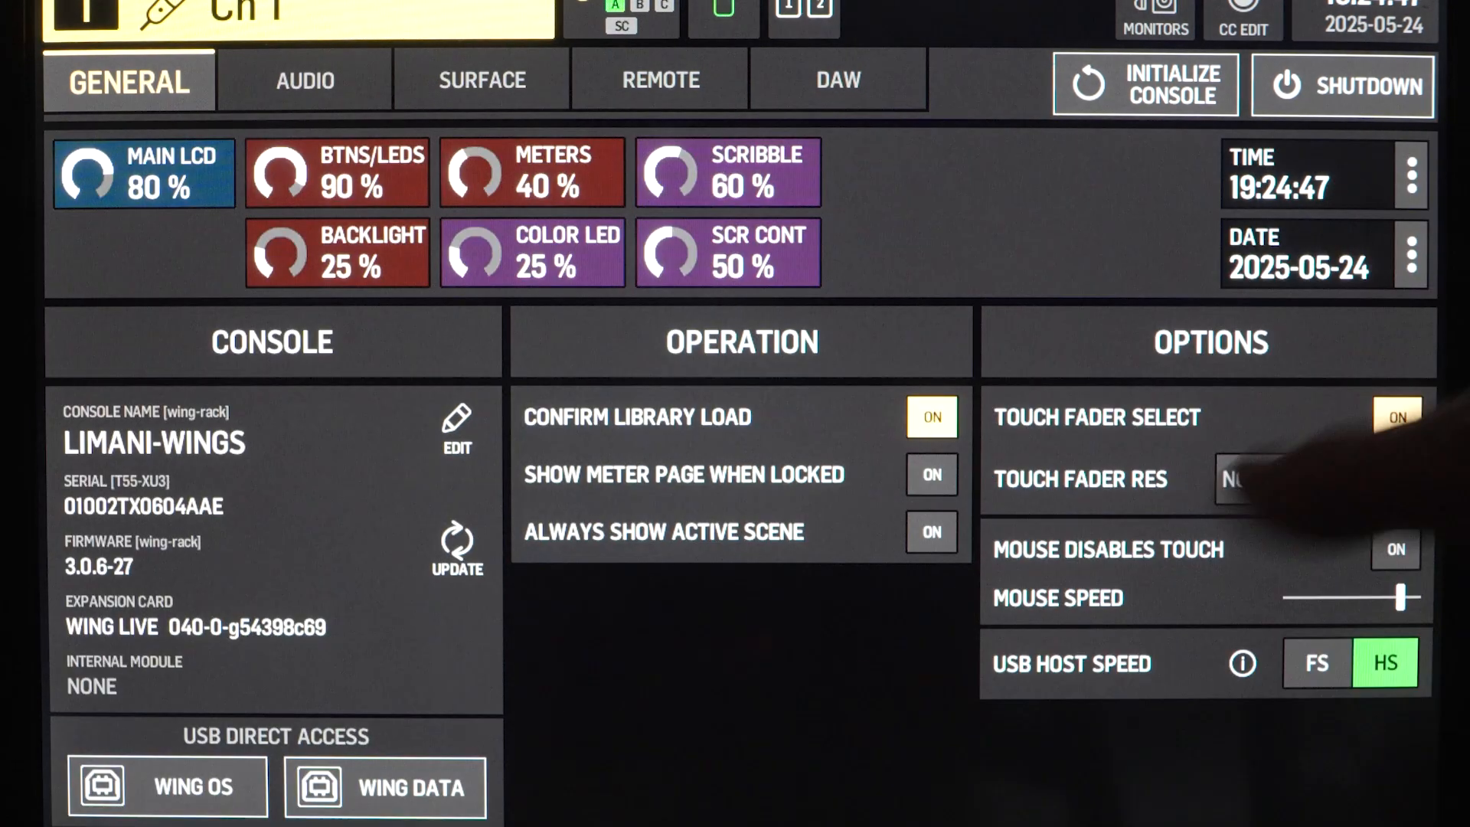
{"action": "left_click", "coordinate": [1411, 255]}
{"action": "left_click", "coordinate": [644, 643]}
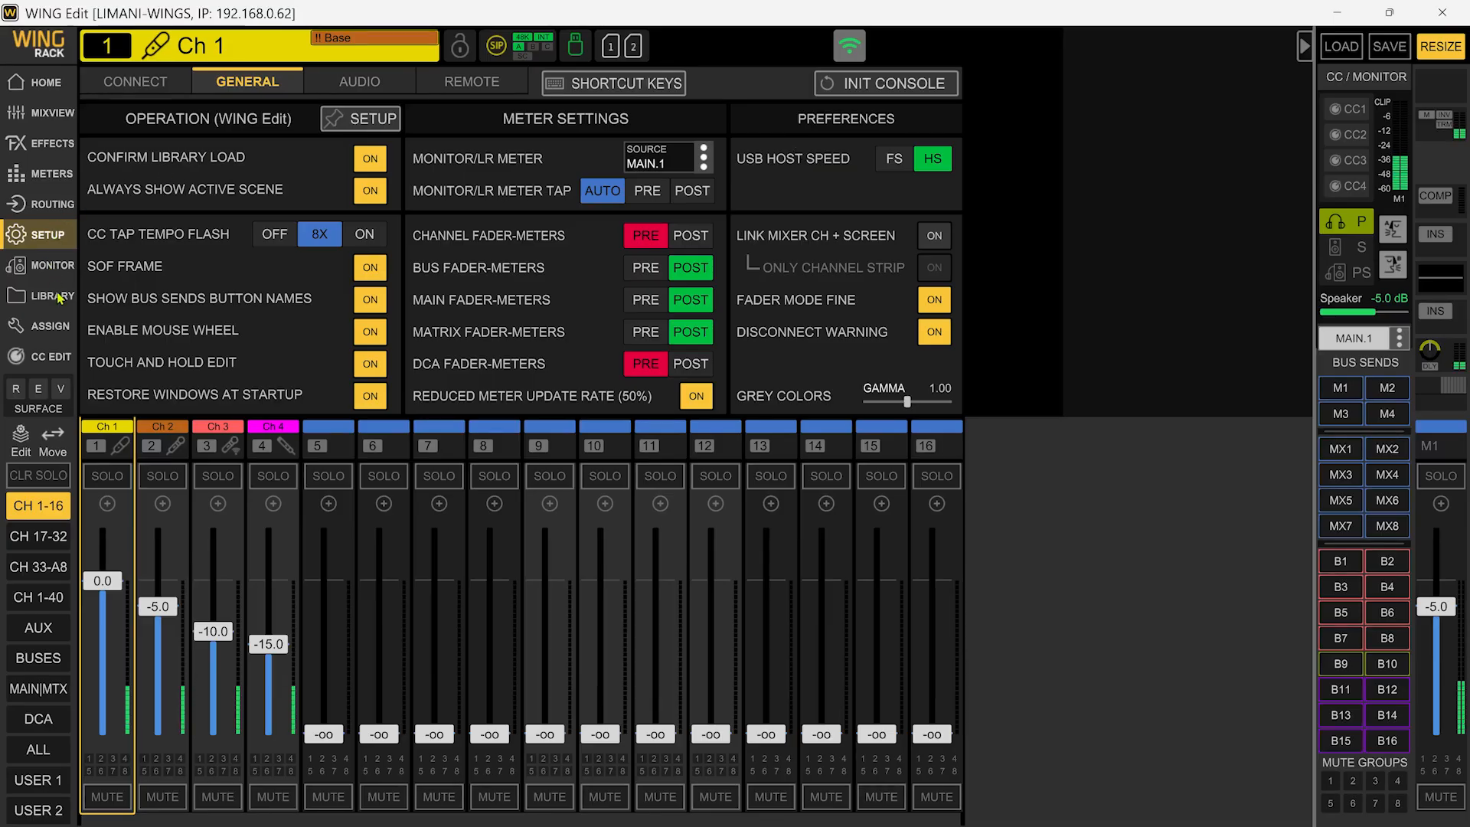
- In WING Edit's monitor settings, check the Talk A talk level and try the speaker level fader
{"action": "left_click", "coordinate": [57, 266]}
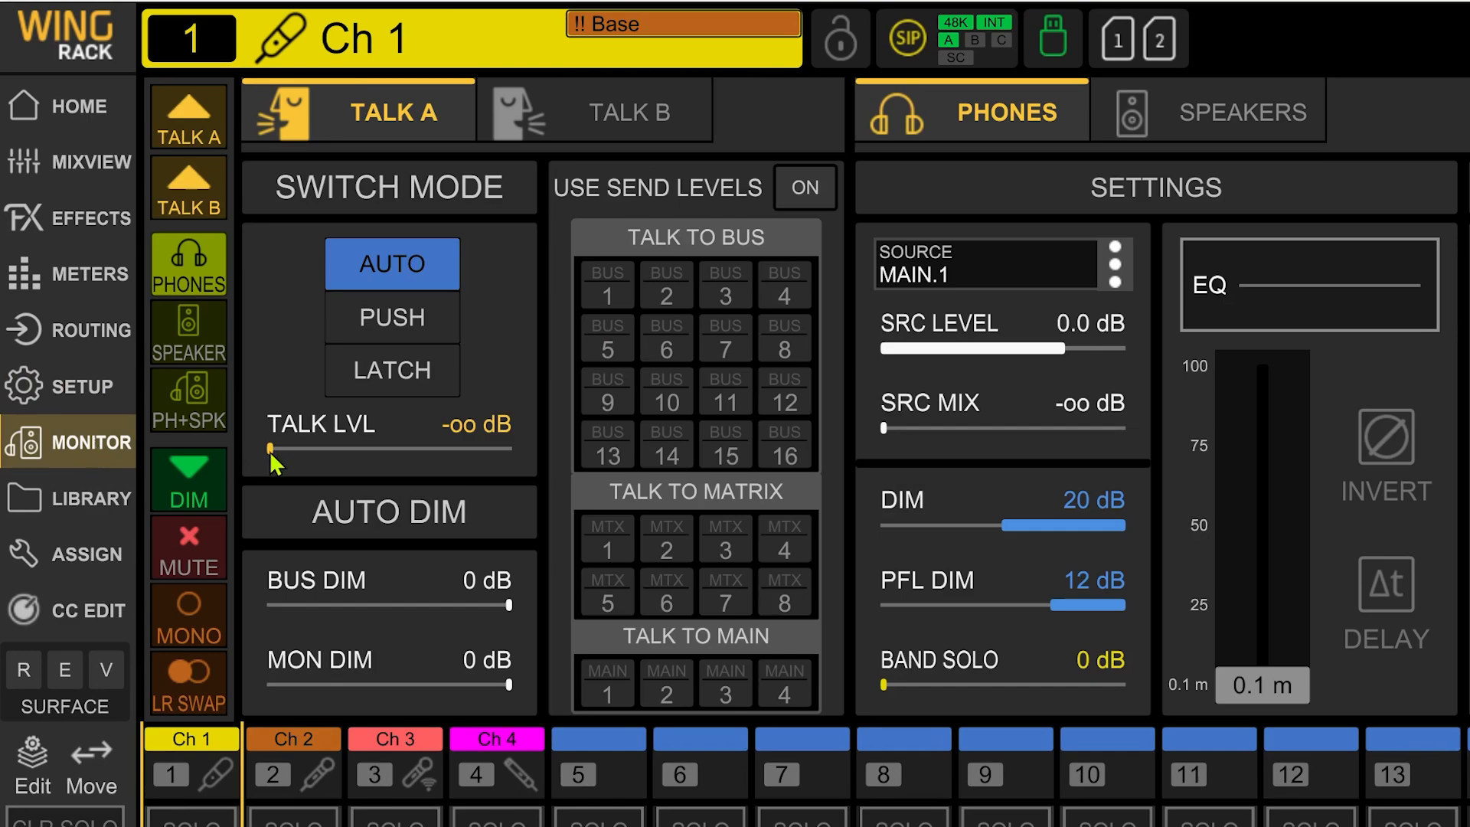
{"action": "left_click_drag", "start_coordinate": [270, 452], "coordinate": [218, 425]}
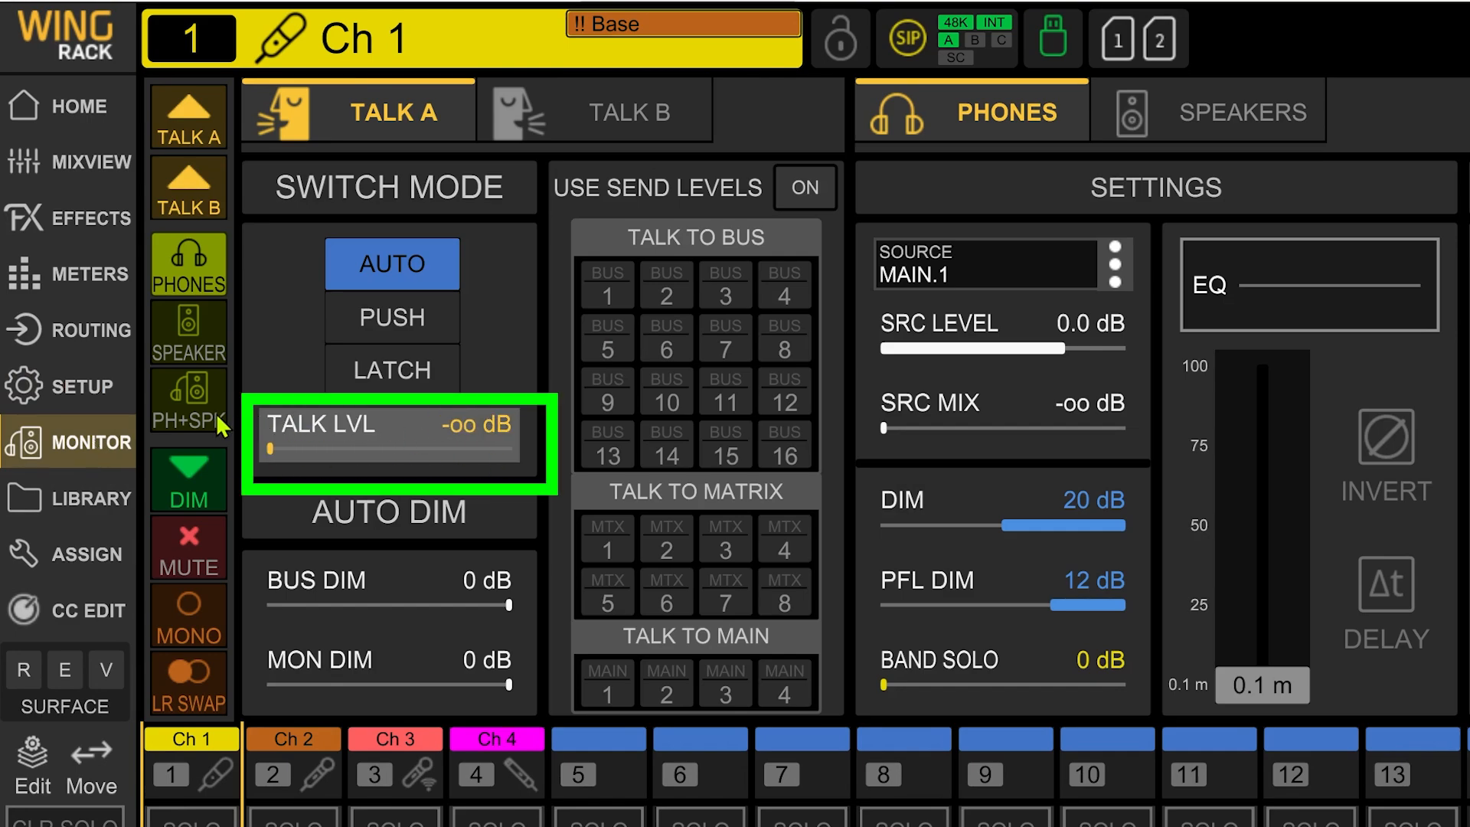
{"action": "left_click", "coordinate": [1217, 116]}
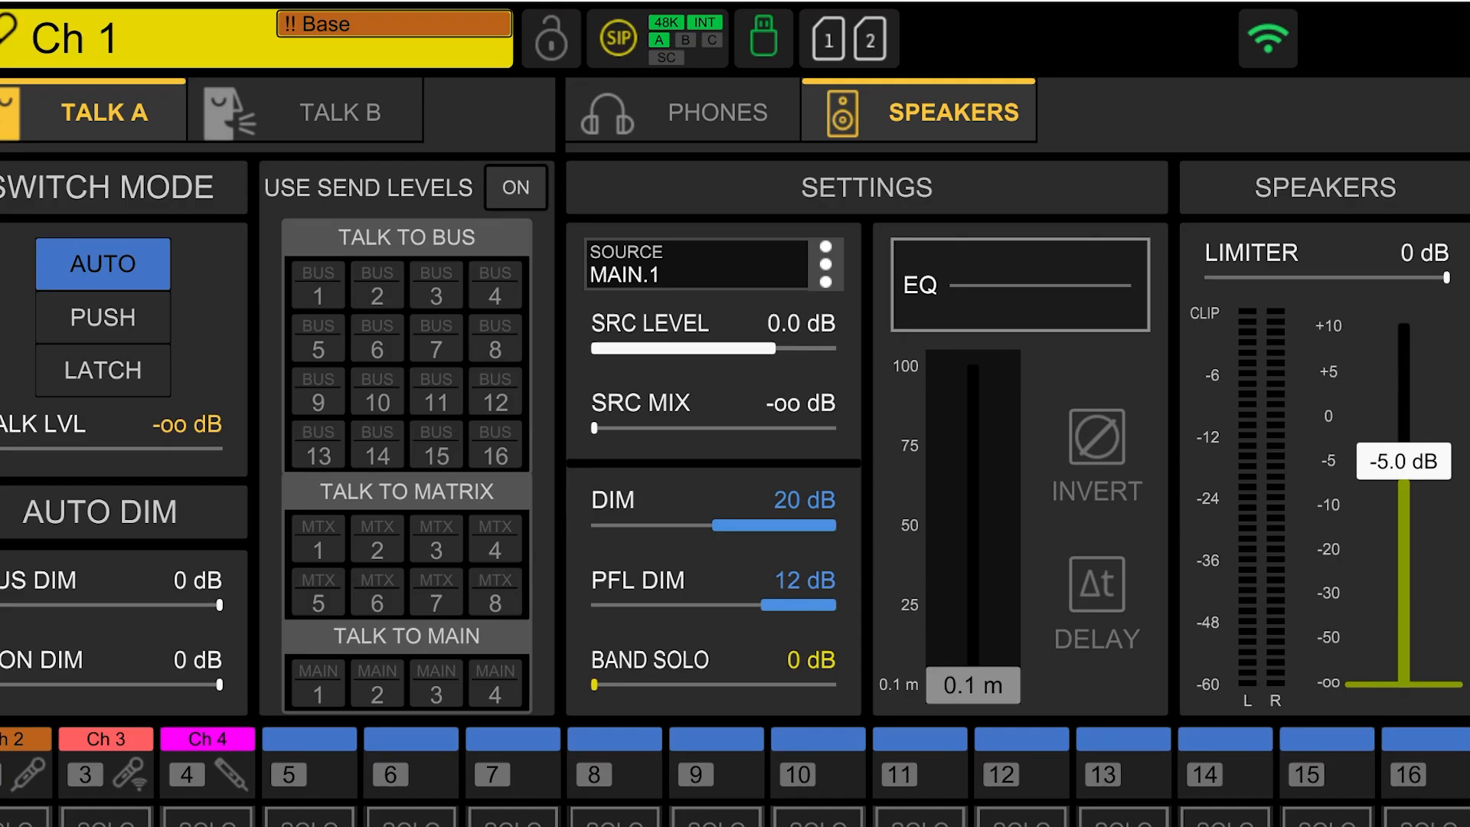
{"action": "mouse_move", "coordinate": [1403, 480]}
{"action": "left_mouse_down"}
{"action": "mouse_move", "coordinate": [1403, 459]}
{"action": "mouse_move", "coordinate": [1403, 480]}
{"action": "left_mouse_up"}
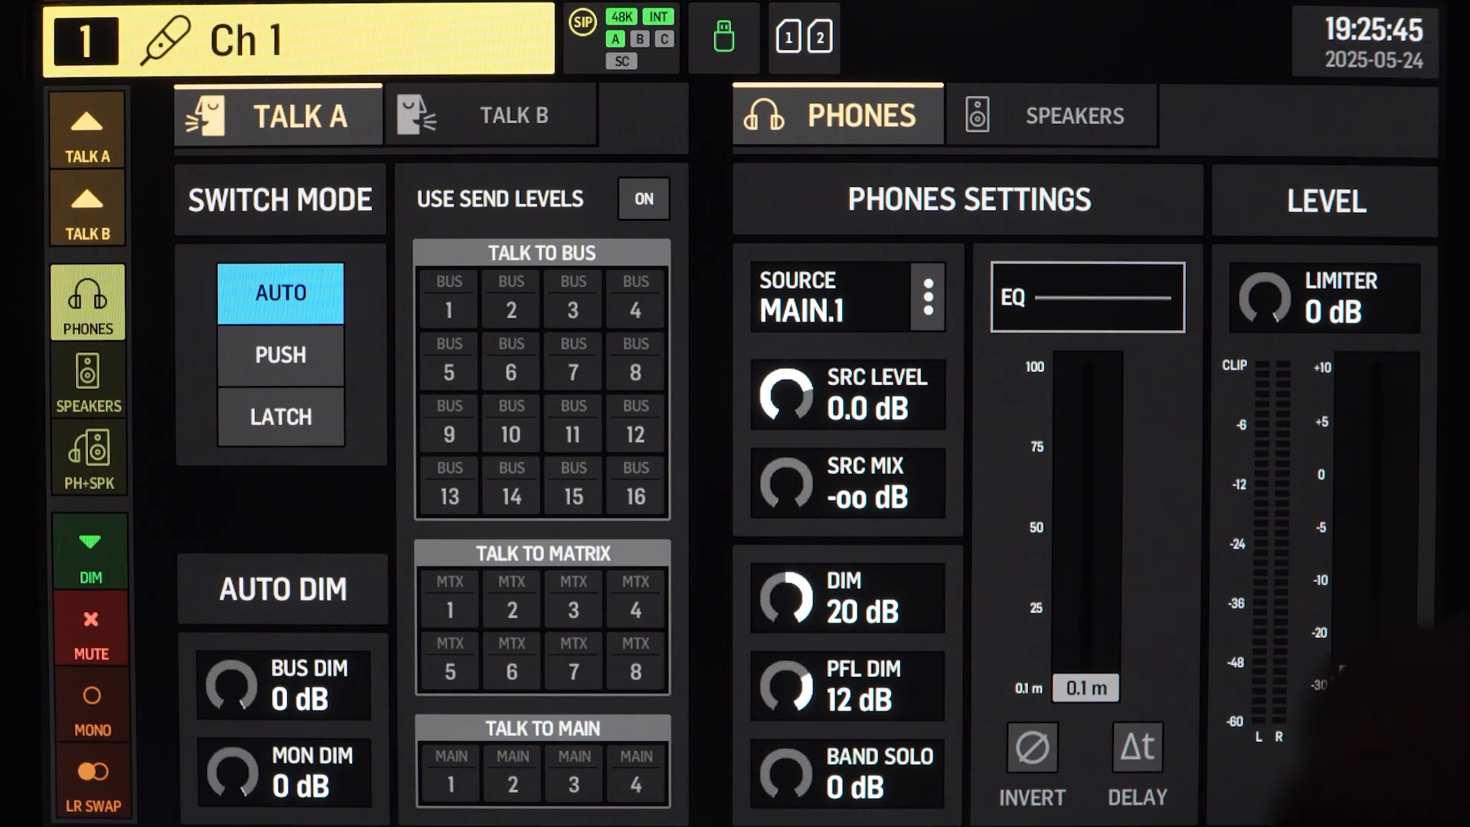
- Adjust the speaker level in the console's own monitor settings and return to the phones settings
{"action": "left_click", "coordinate": [1075, 115]}
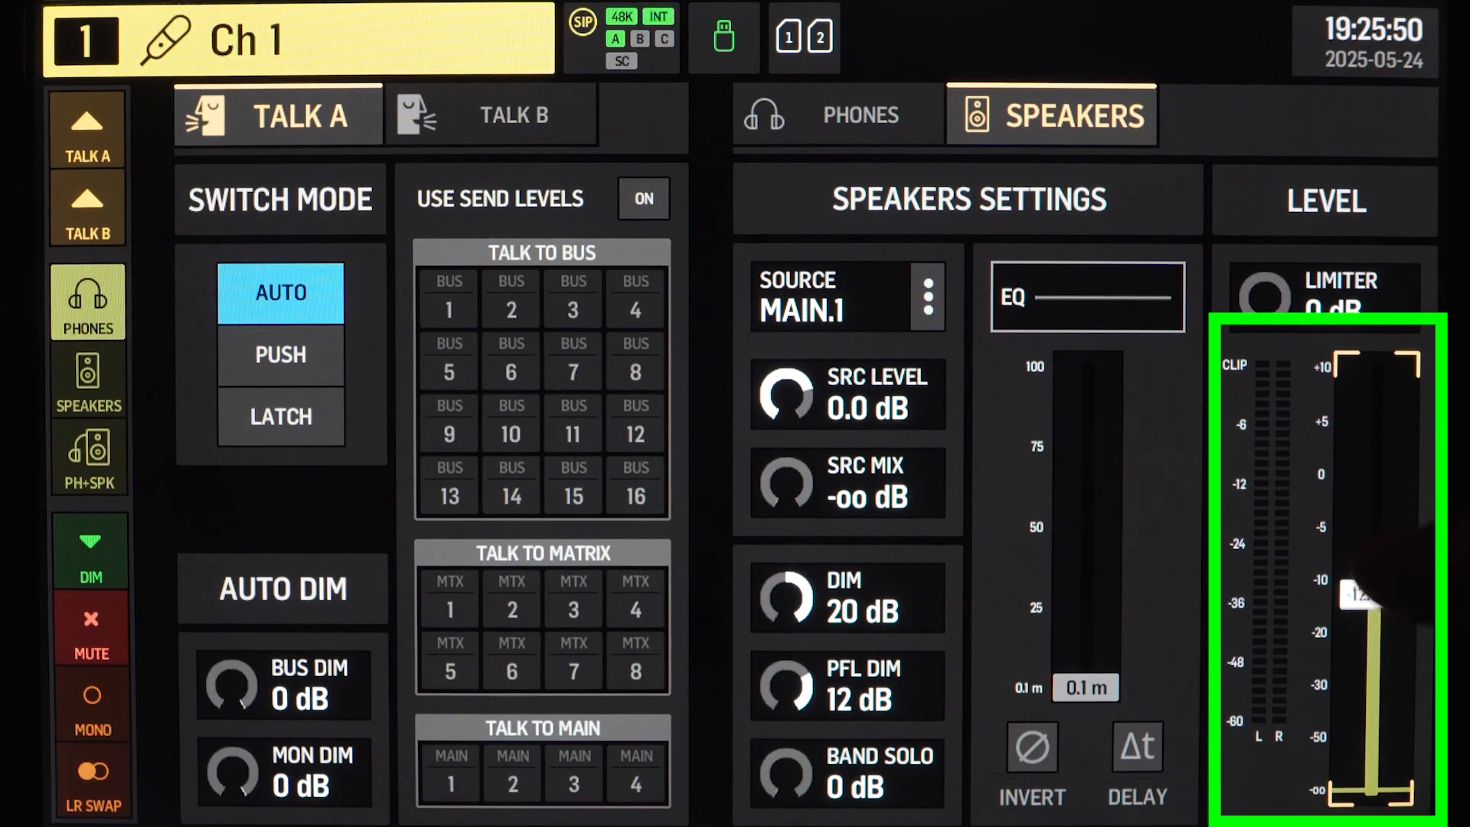
{"action": "left_click", "coordinate": [861, 115]}
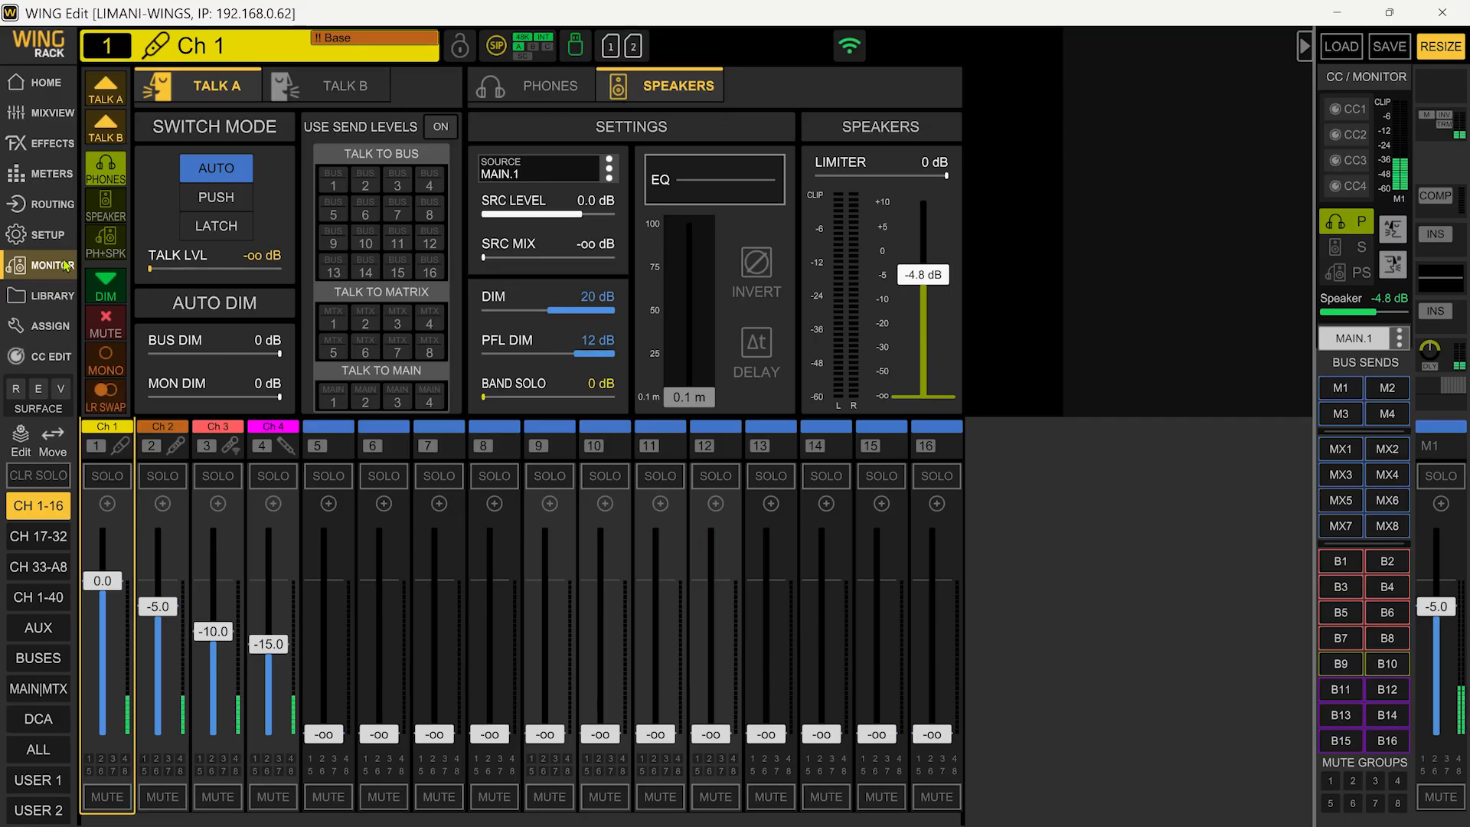
- Toggle the Exclusive Solo (Edit) and Solo Follows Select (Edit) preferences in WING Edit's audio setup
{"action": "left_click", "coordinate": [46, 234]}
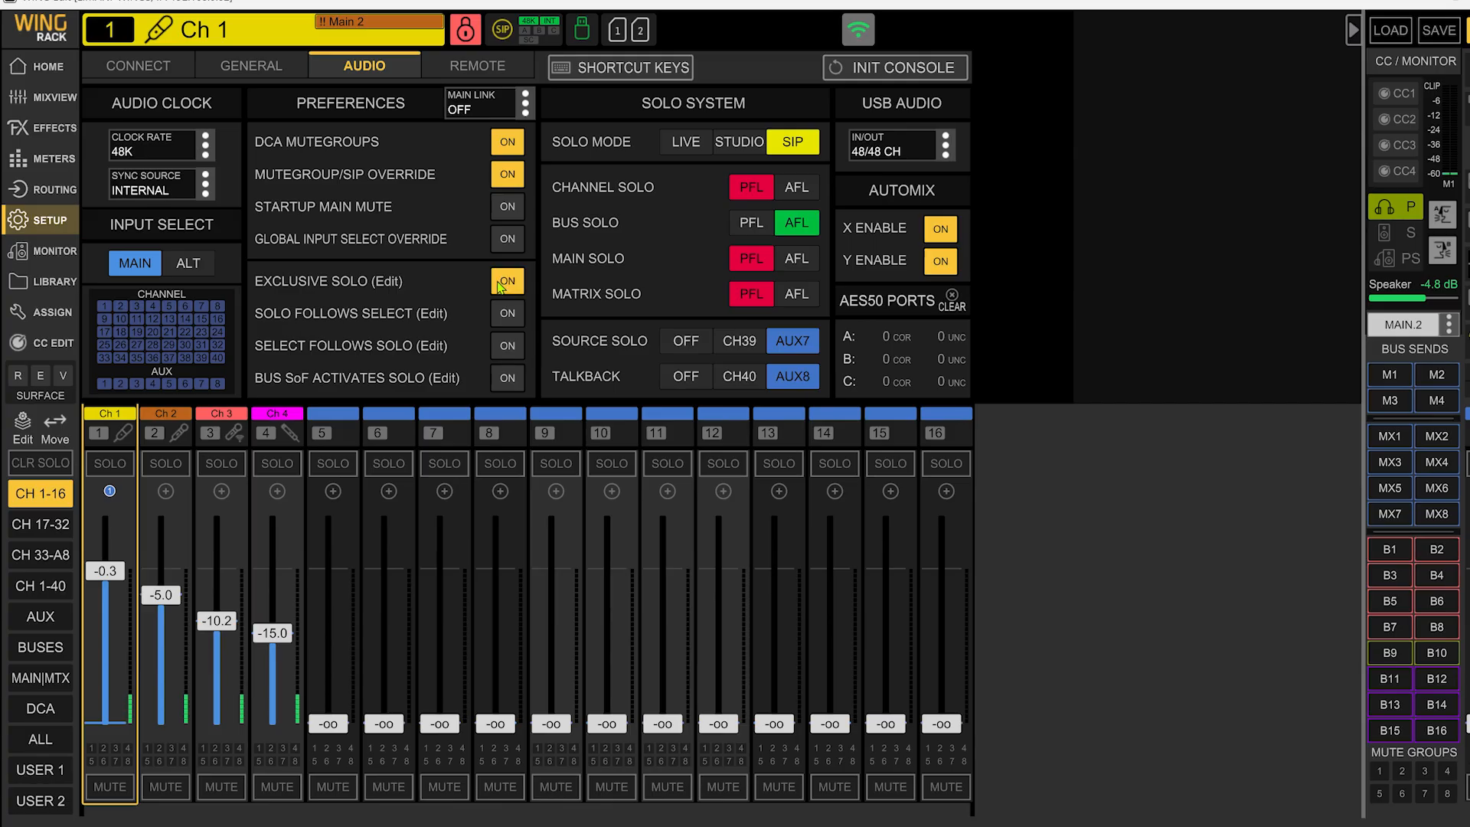
{"action": "left_click", "coordinate": [499, 285]}
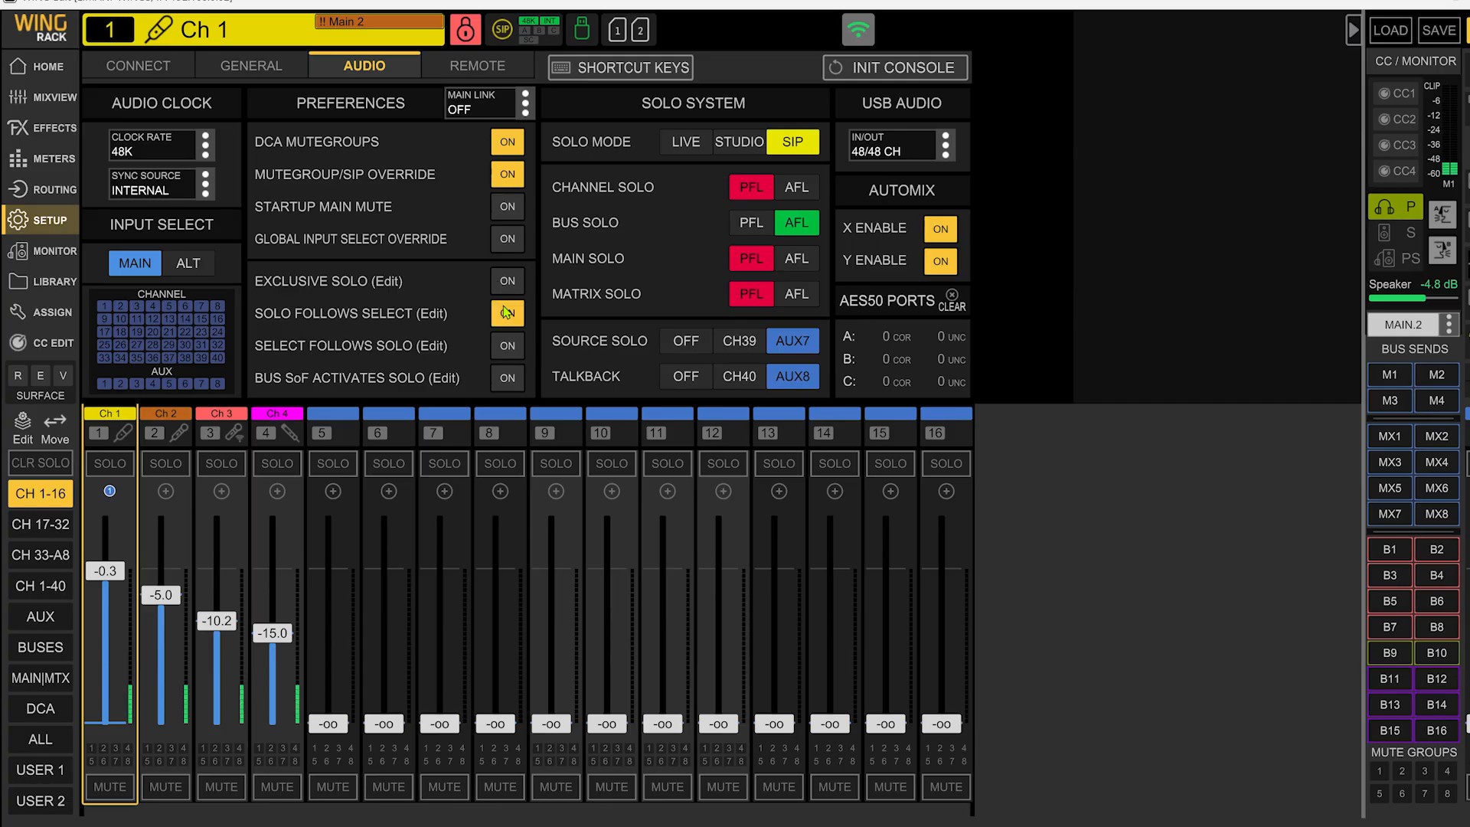
{"action": "left_click", "coordinate": [505, 311]}
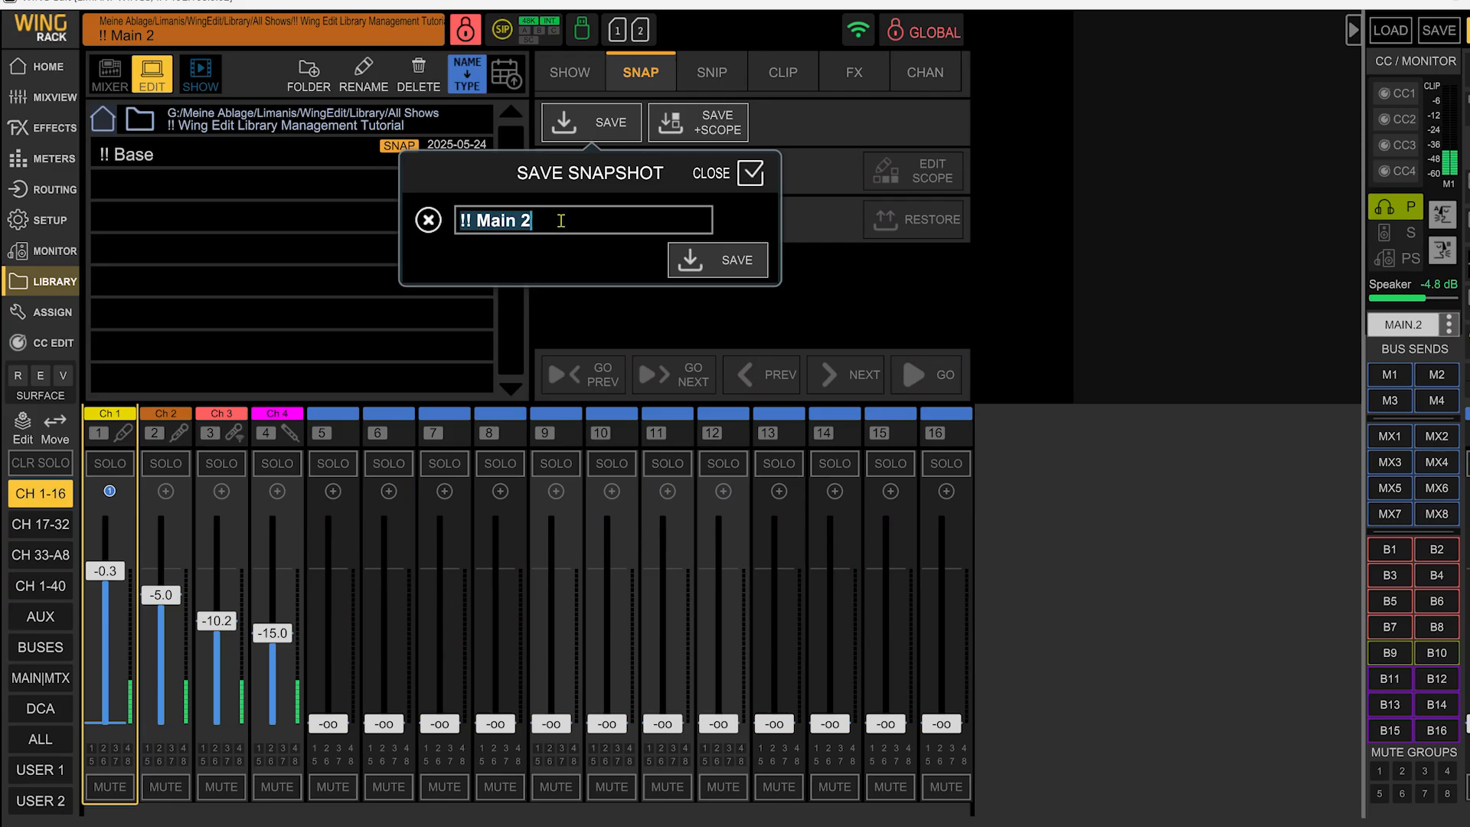
- Save the current state as a snapshot named "On Rack" and load that snapshot
{"action": "type", "text": "On Rack"}
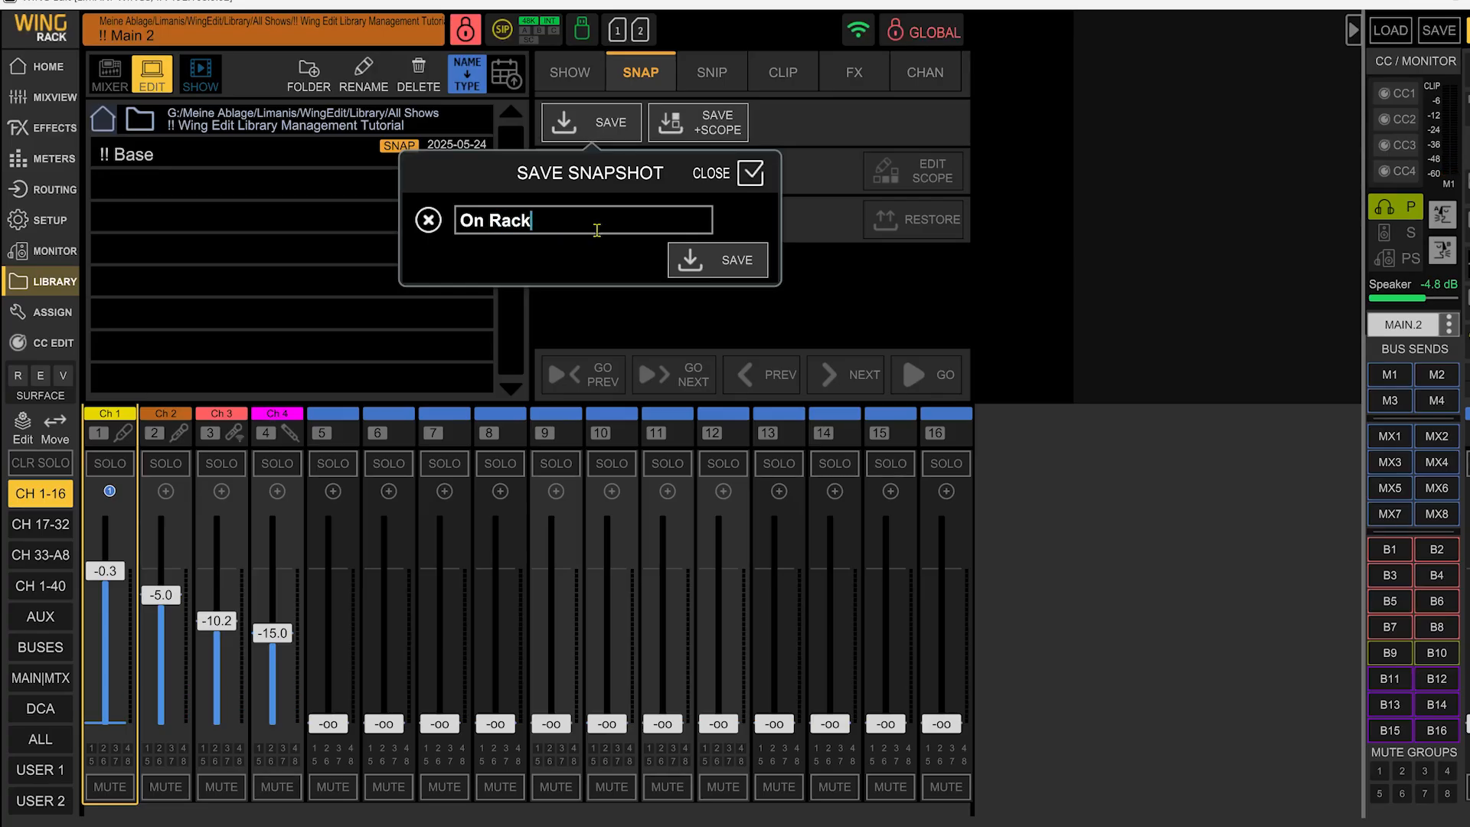
{"action": "left_click", "coordinate": [680, 255]}
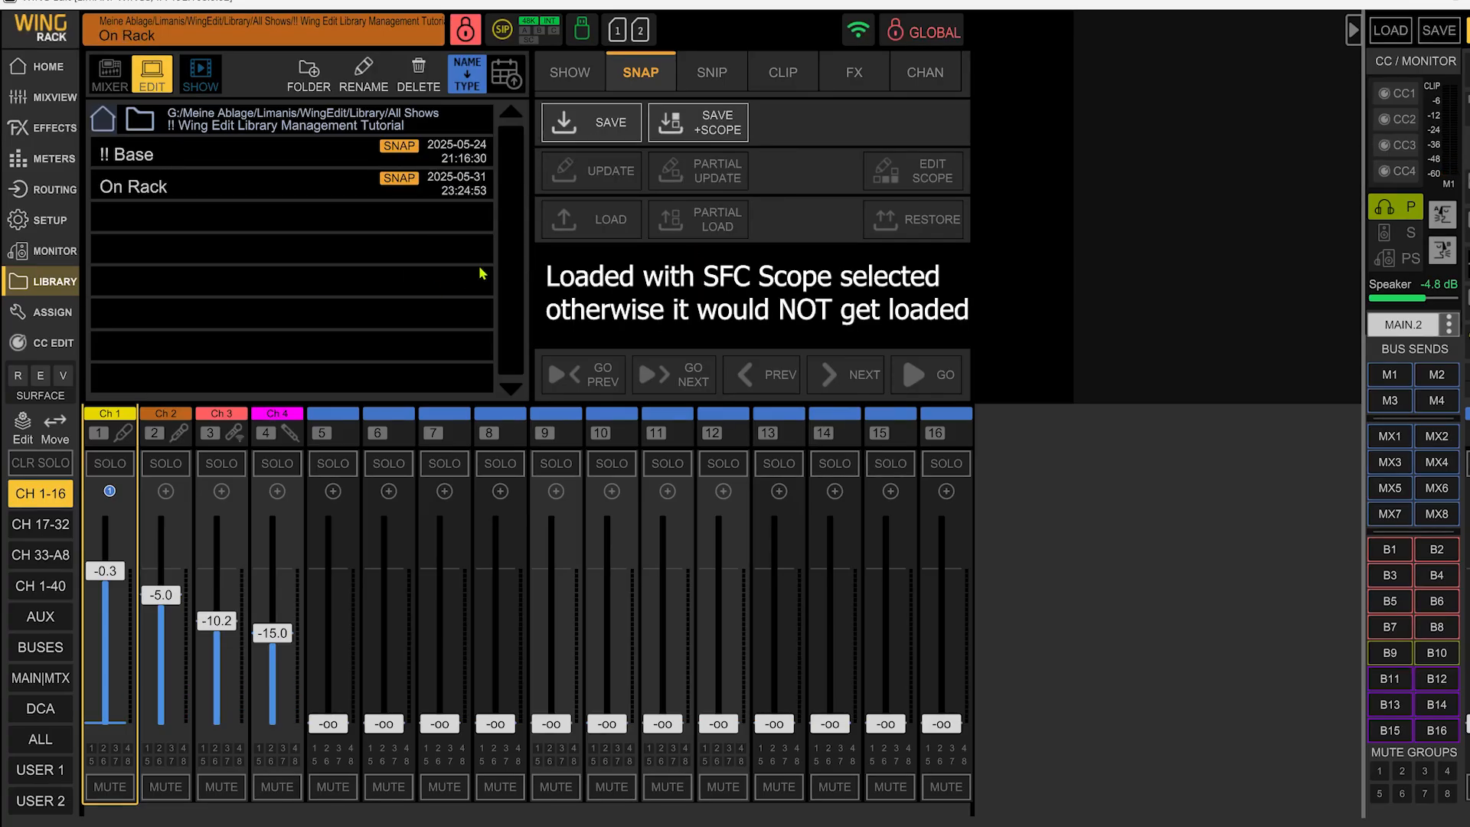
{"action": "left_click", "coordinate": [337, 186]}
{"action": "left_click", "coordinate": [563, 225]}
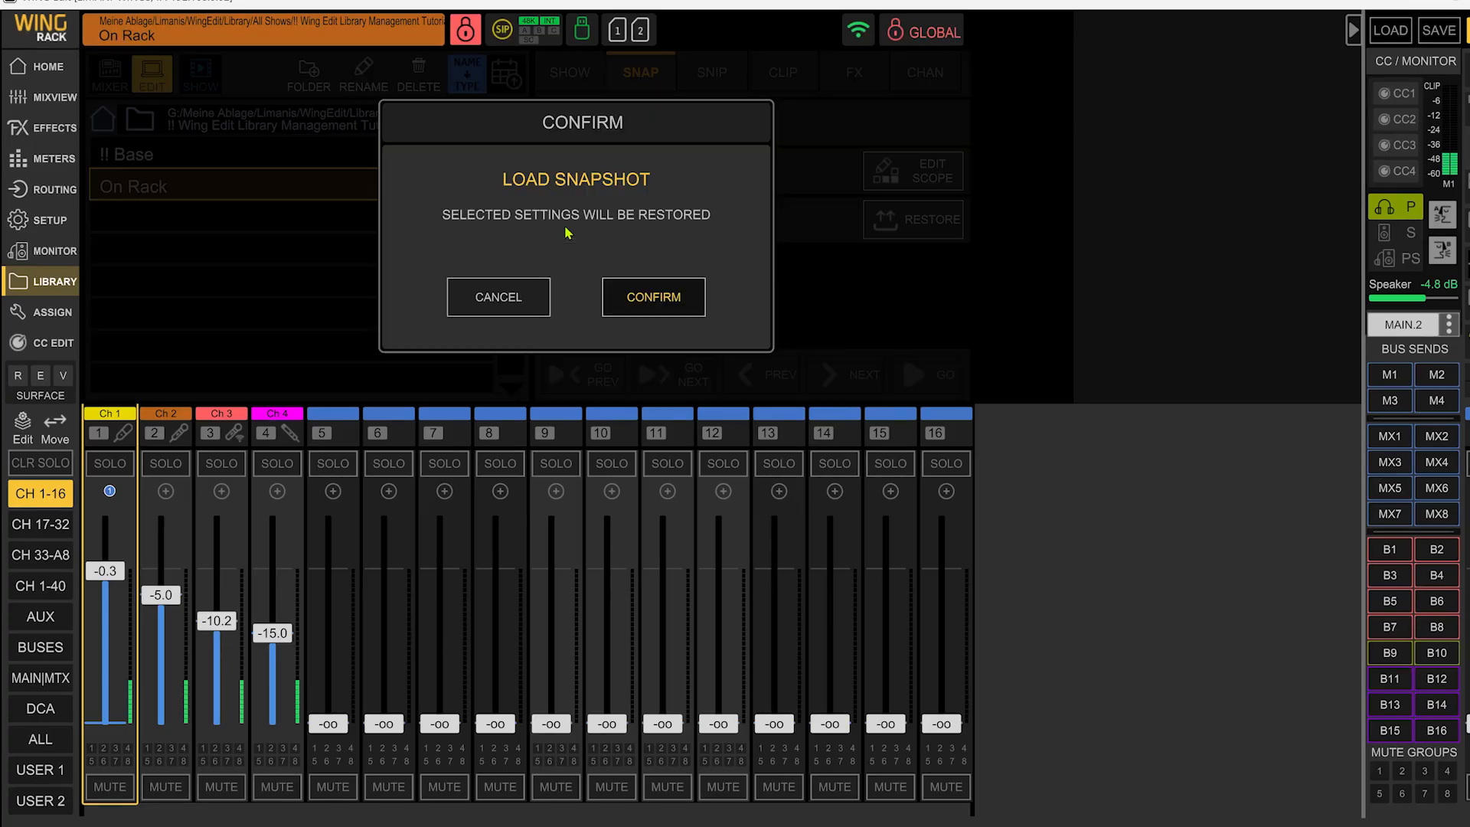
{"action": "left_click", "coordinate": [656, 300]}
- Check the four Edit solo preferences in the audio setup and save a snapshot named "On Wing Edit"
{"action": "left_click", "coordinate": [51, 225]}
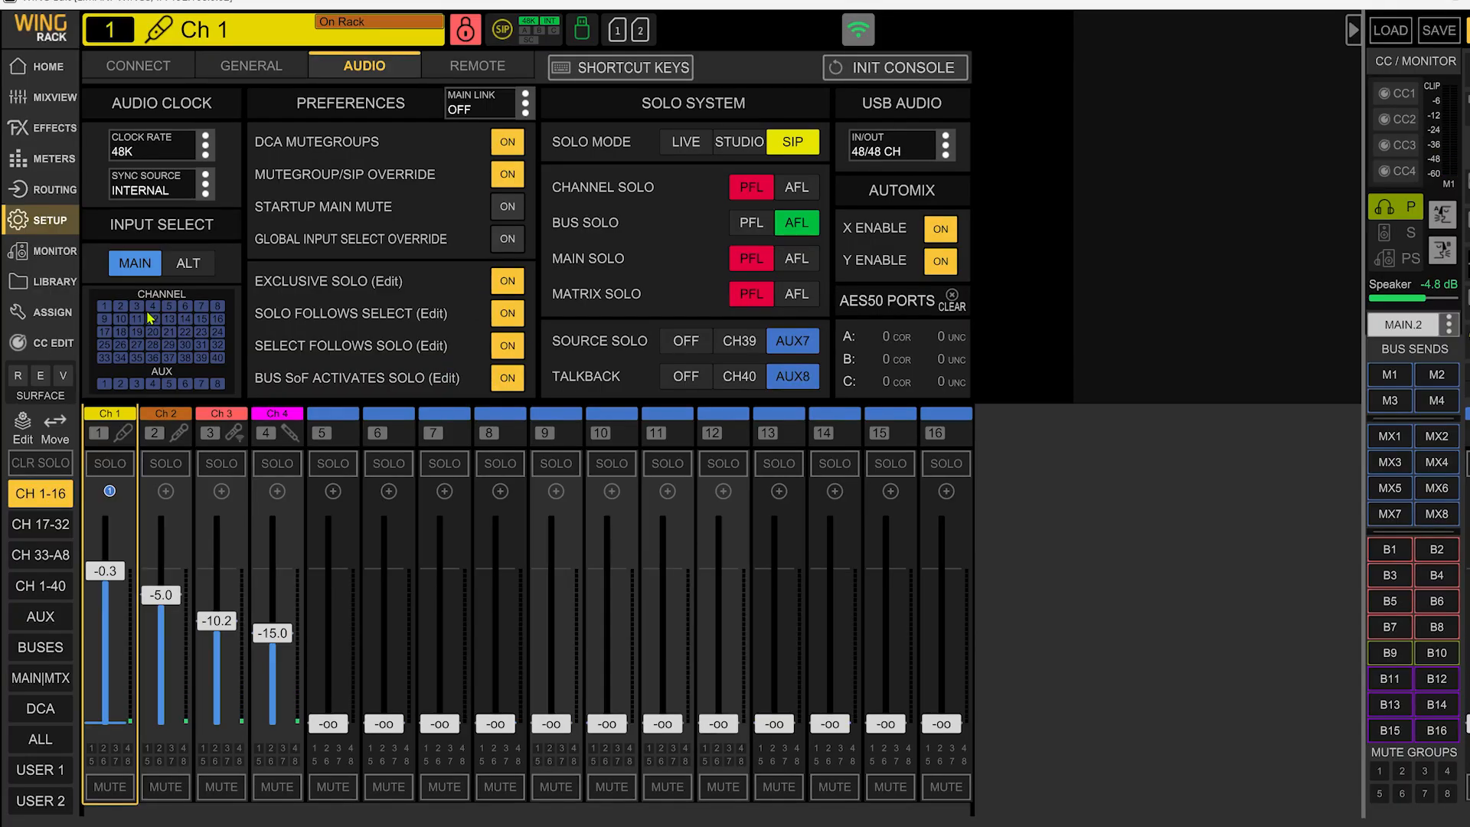
{"action": "left_click", "coordinate": [37, 275]}
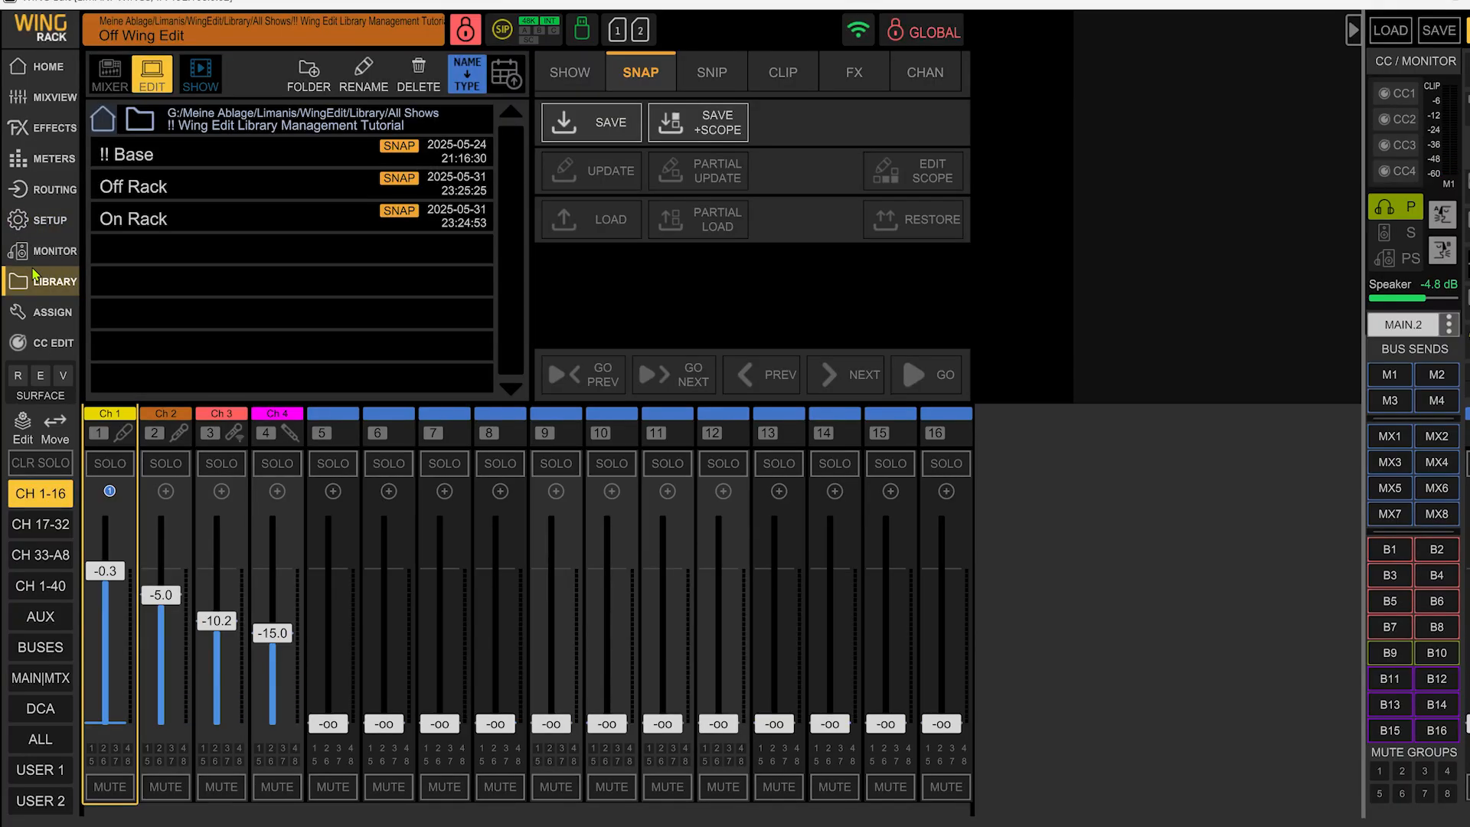
{"action": "left_click", "coordinate": [60, 230]}
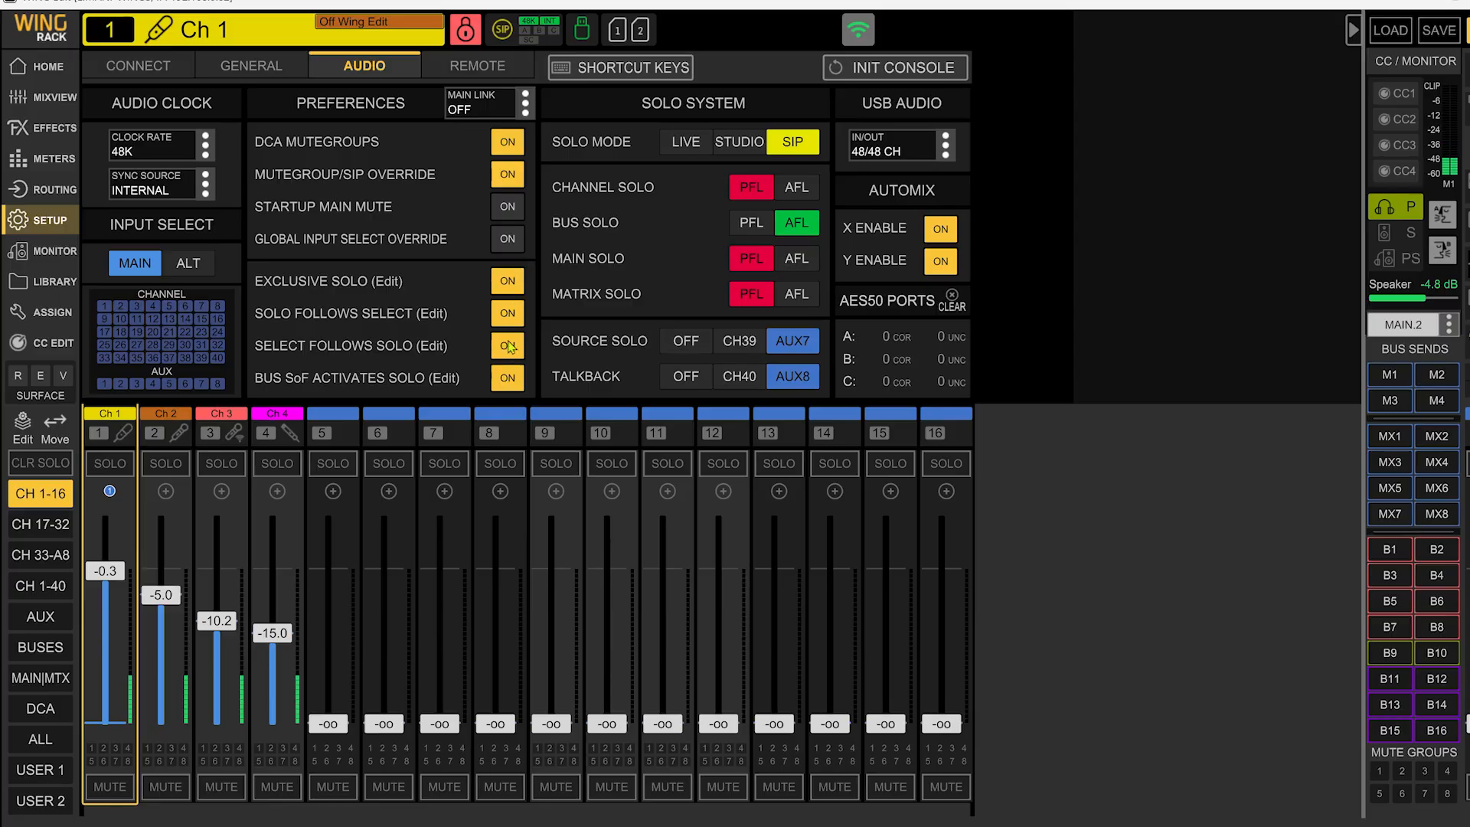
{"action": "left_click", "coordinate": [57, 287]}
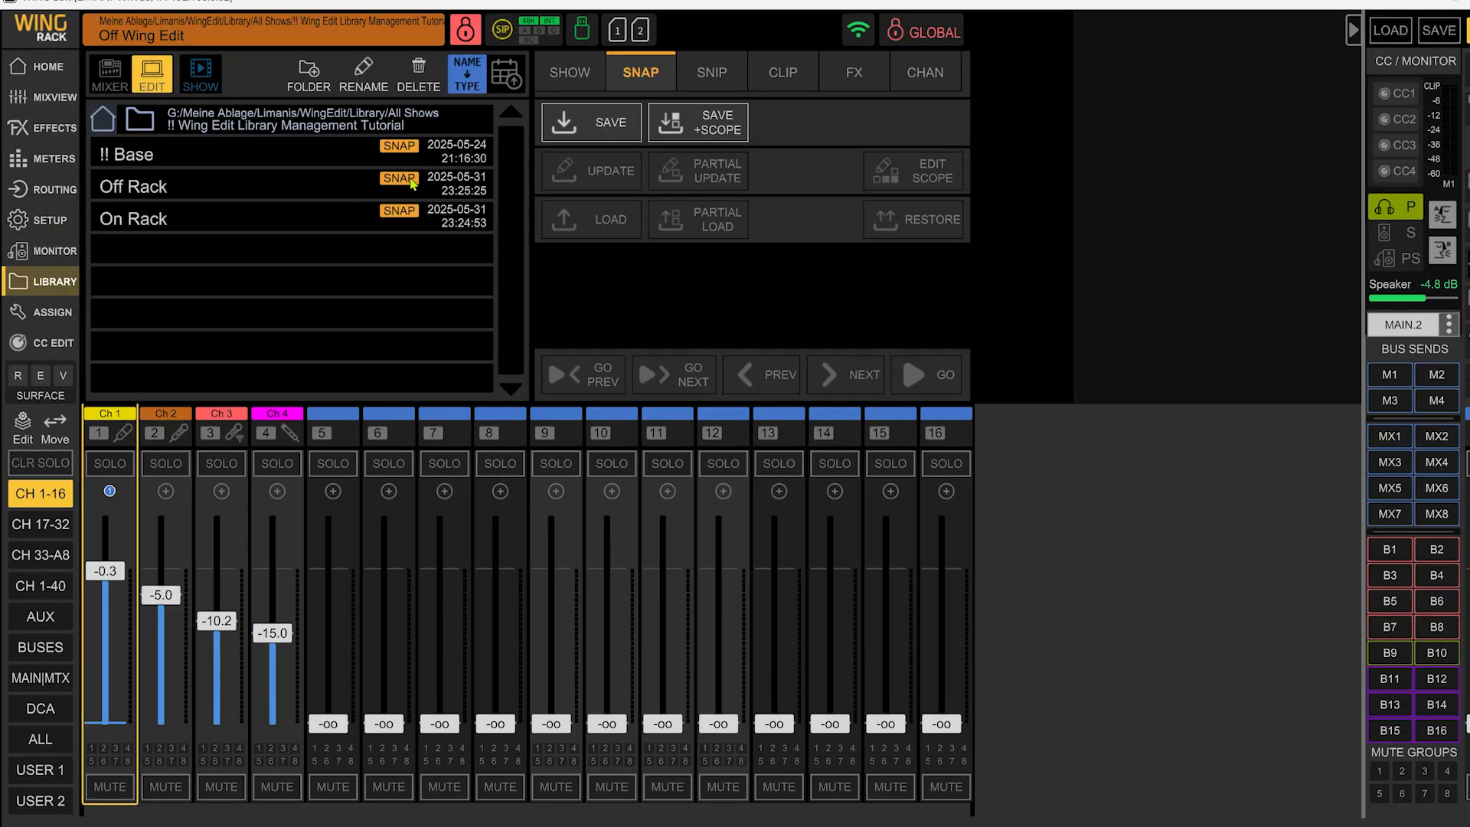
{"action": "left_click", "coordinate": [584, 141]}
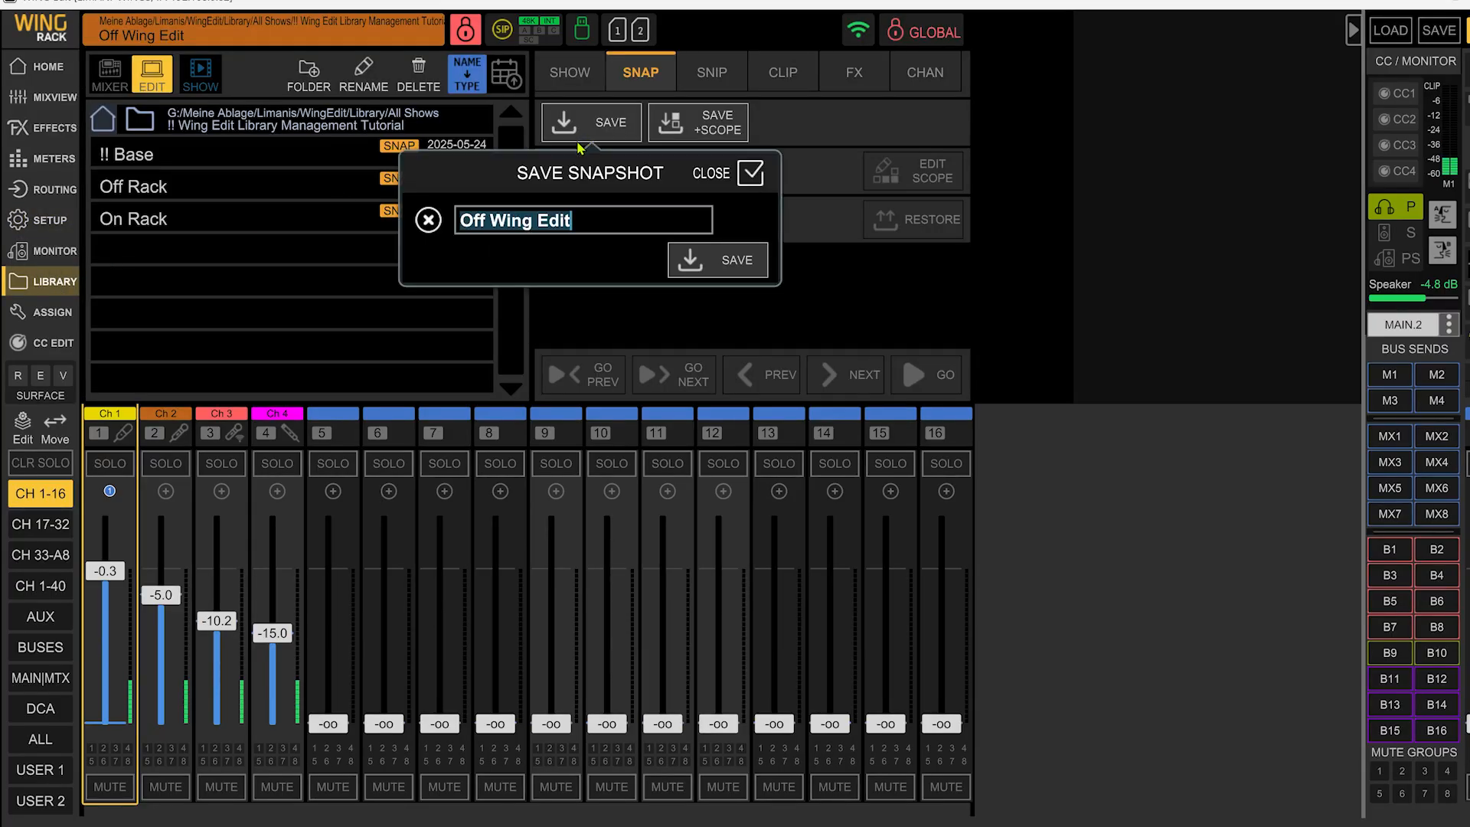
{"action": "type", "text": "On Wing Edit"}
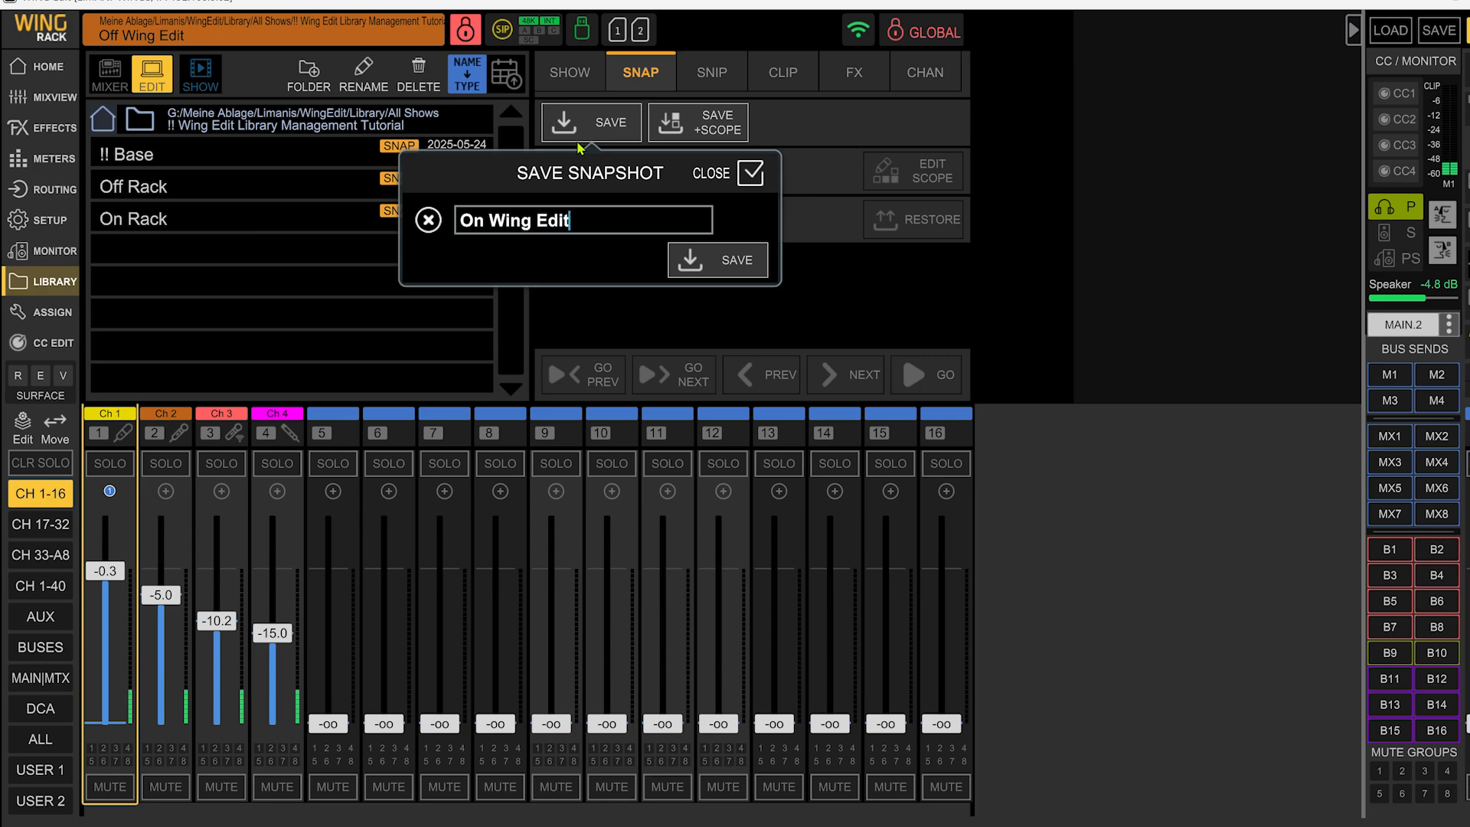
{"action": "key", "text": "Return"}
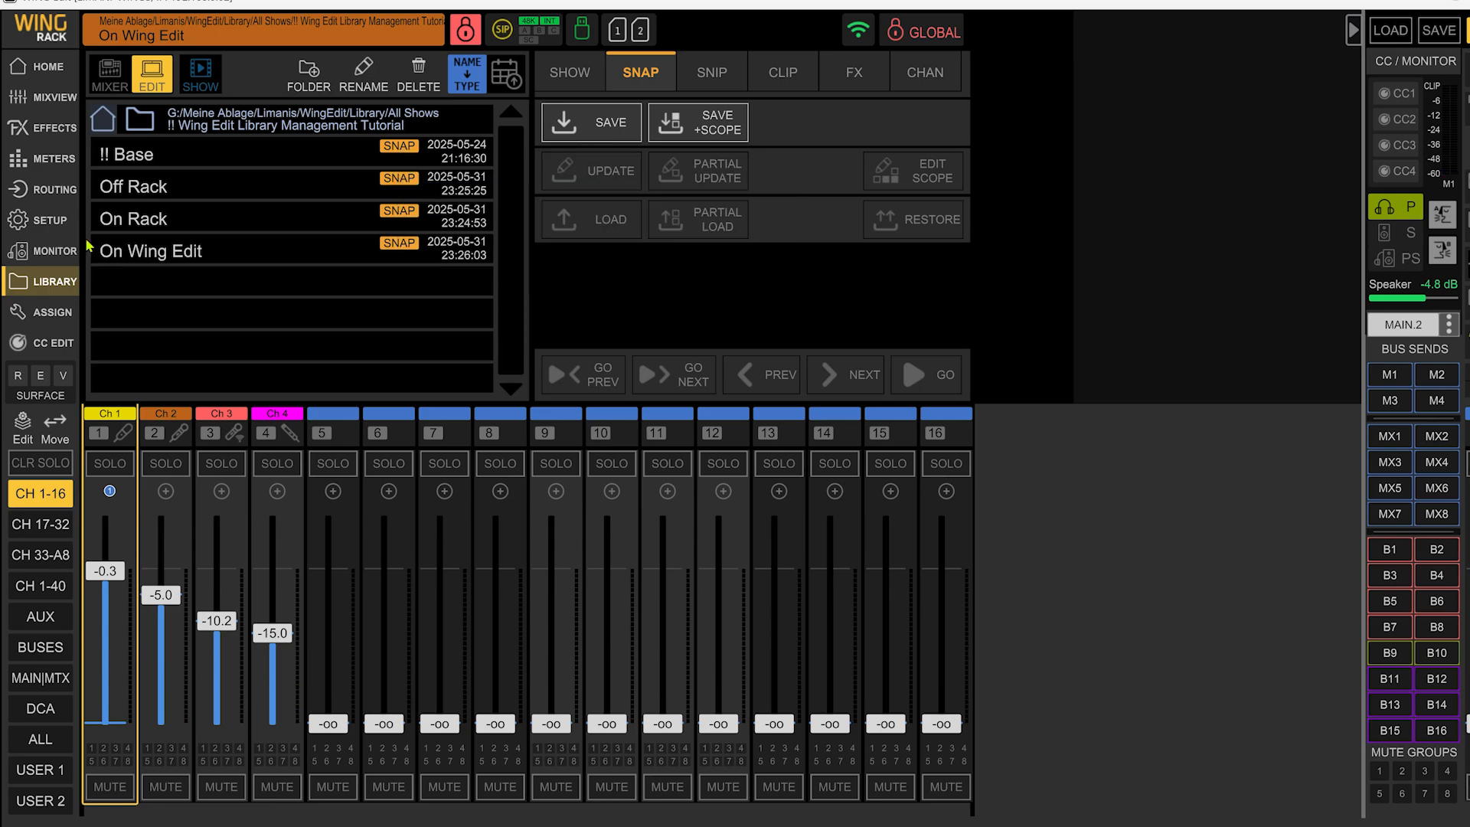
- Turn off Exclusive Solo, Solo Follows Select, Select Follows Solo and Bus SoF Activates Solo (Edit) in the audio setup
{"action": "left_click", "coordinate": [49, 221]}
{"action": "left_click", "coordinate": [520, 285]}
{"action": "left_click", "coordinate": [517, 314]}
{"action": "left_click", "coordinate": [510, 349]}
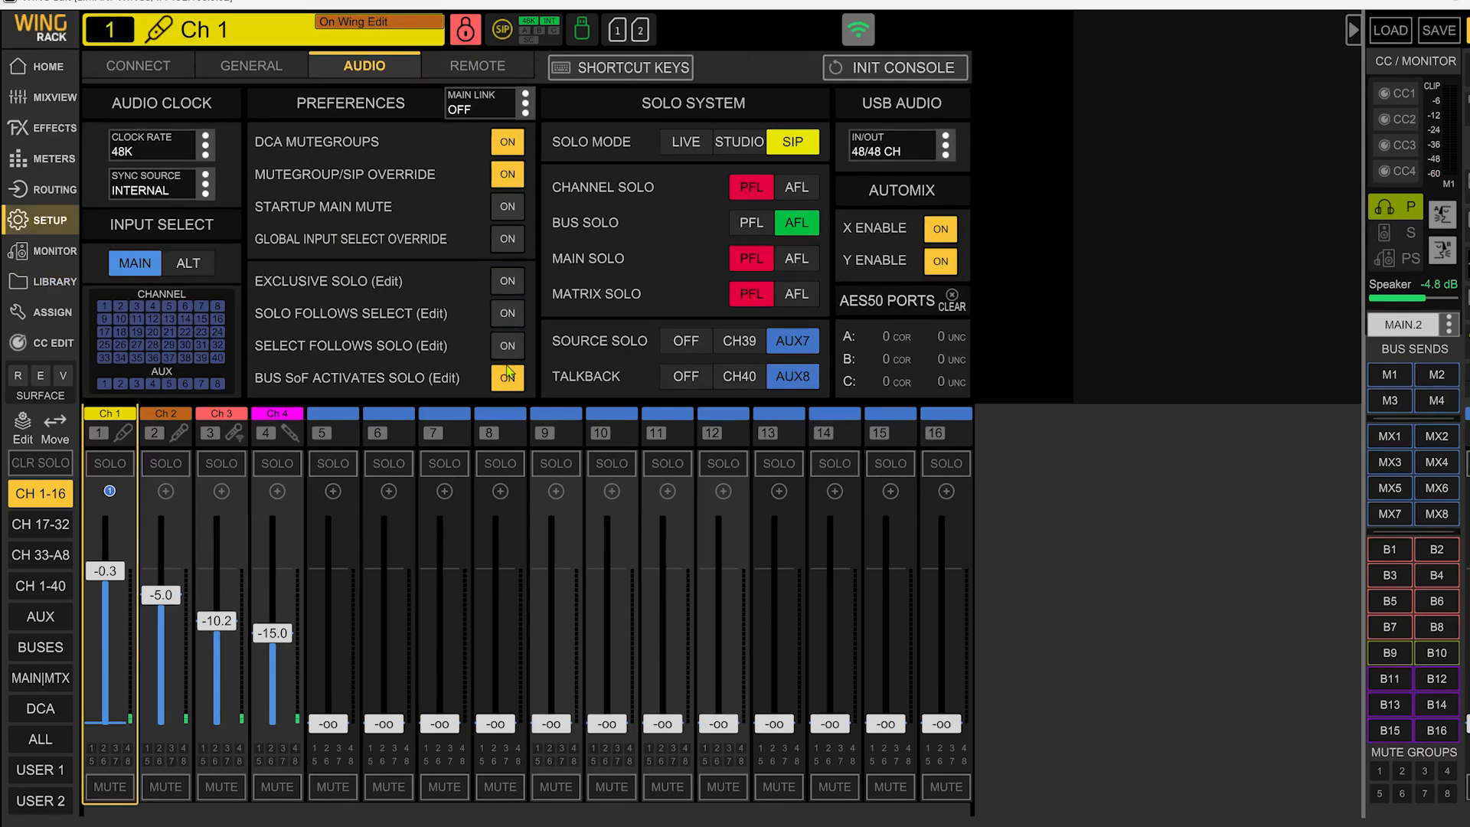
{"action": "left_click", "coordinate": [514, 381]}
- Load the "On Wing Edit" snapshot and check the Edit solo preferences in the audio setup
{"action": "left_click", "coordinate": [85, 279]}
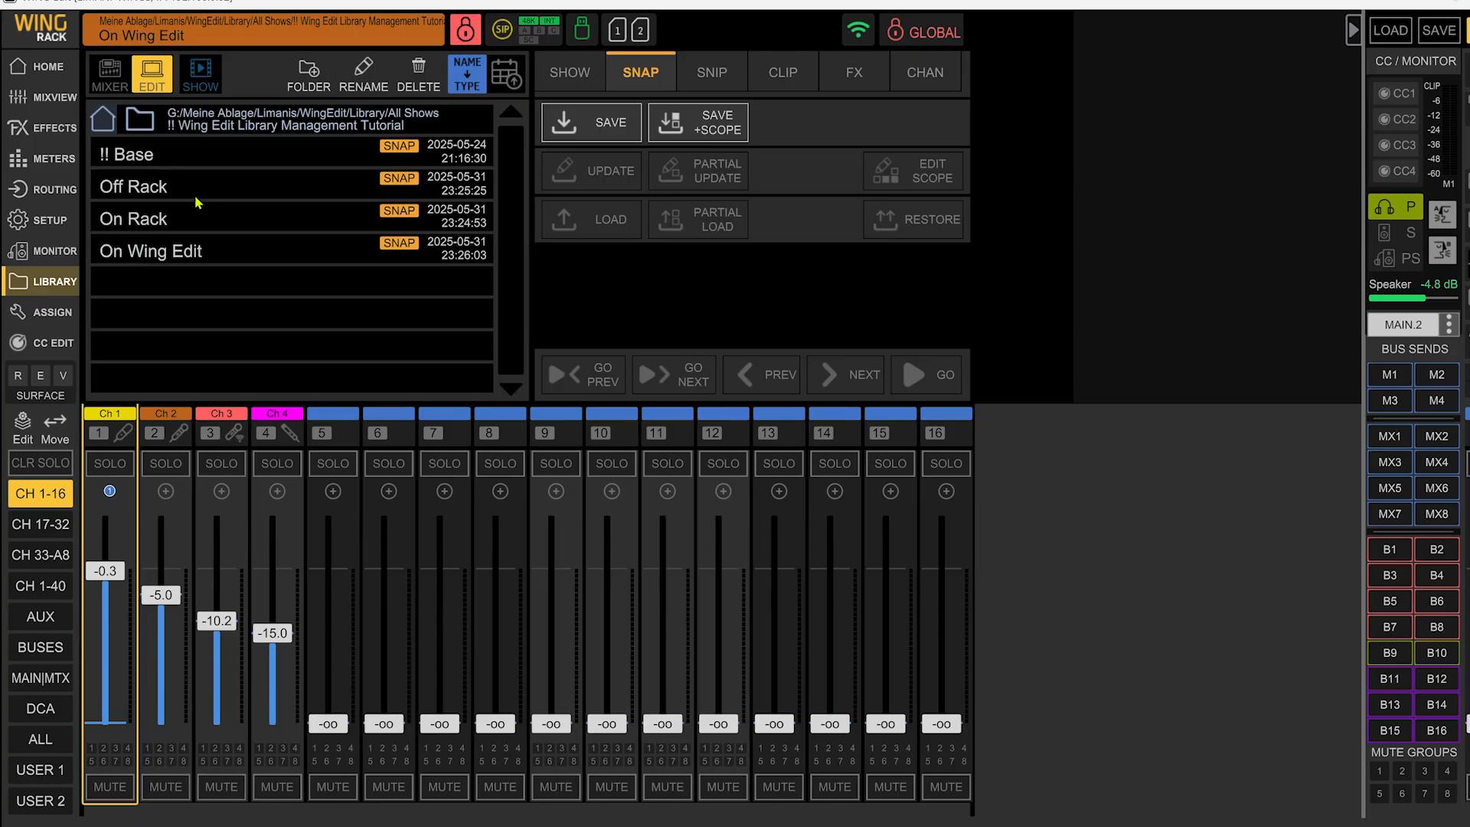
{"action": "left_click", "coordinate": [230, 253]}
{"action": "left_click", "coordinate": [575, 213]}
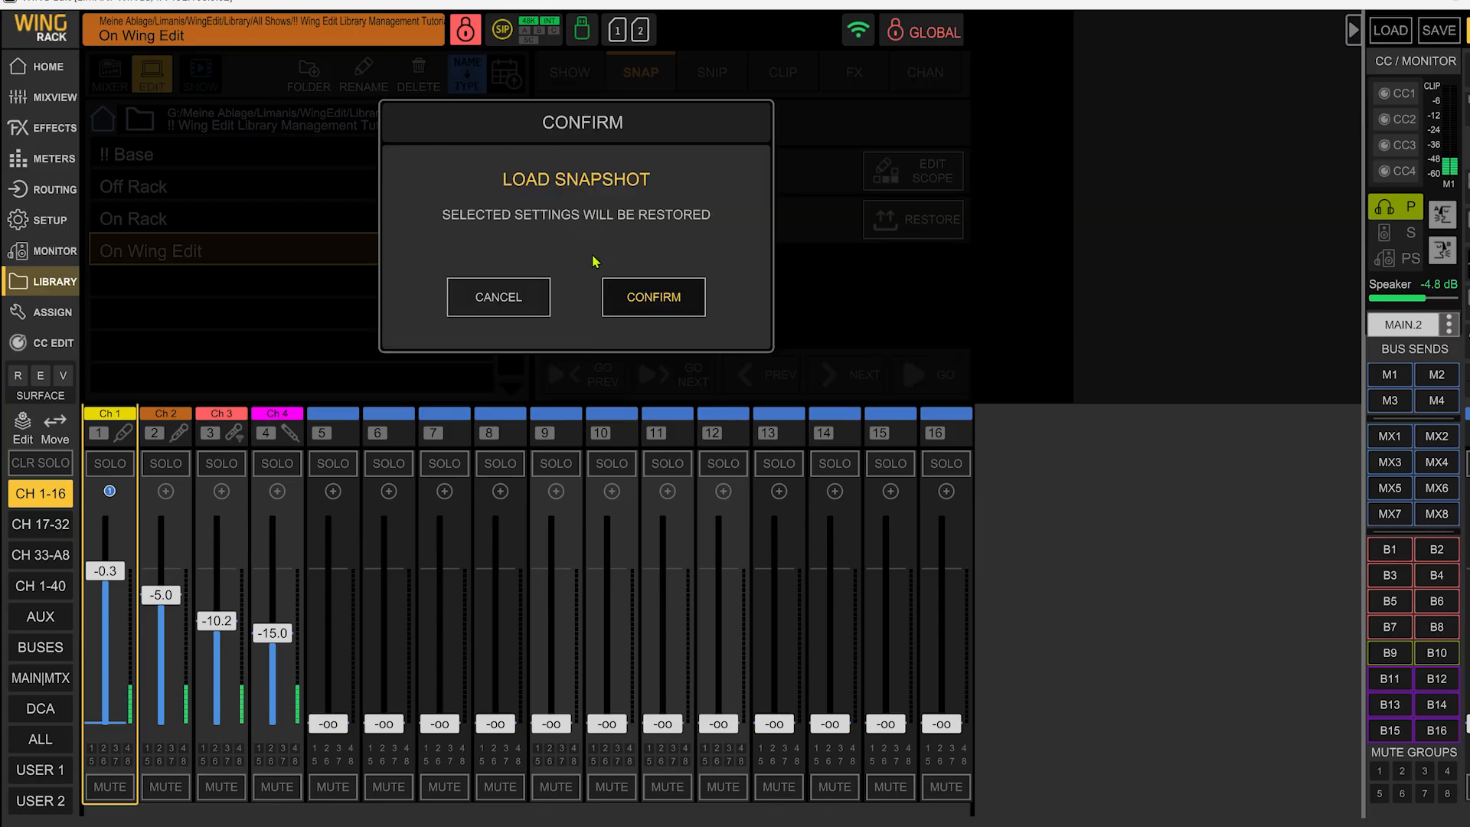
{"action": "left_click", "coordinate": [653, 293]}
{"action": "left_click", "coordinate": [42, 228]}
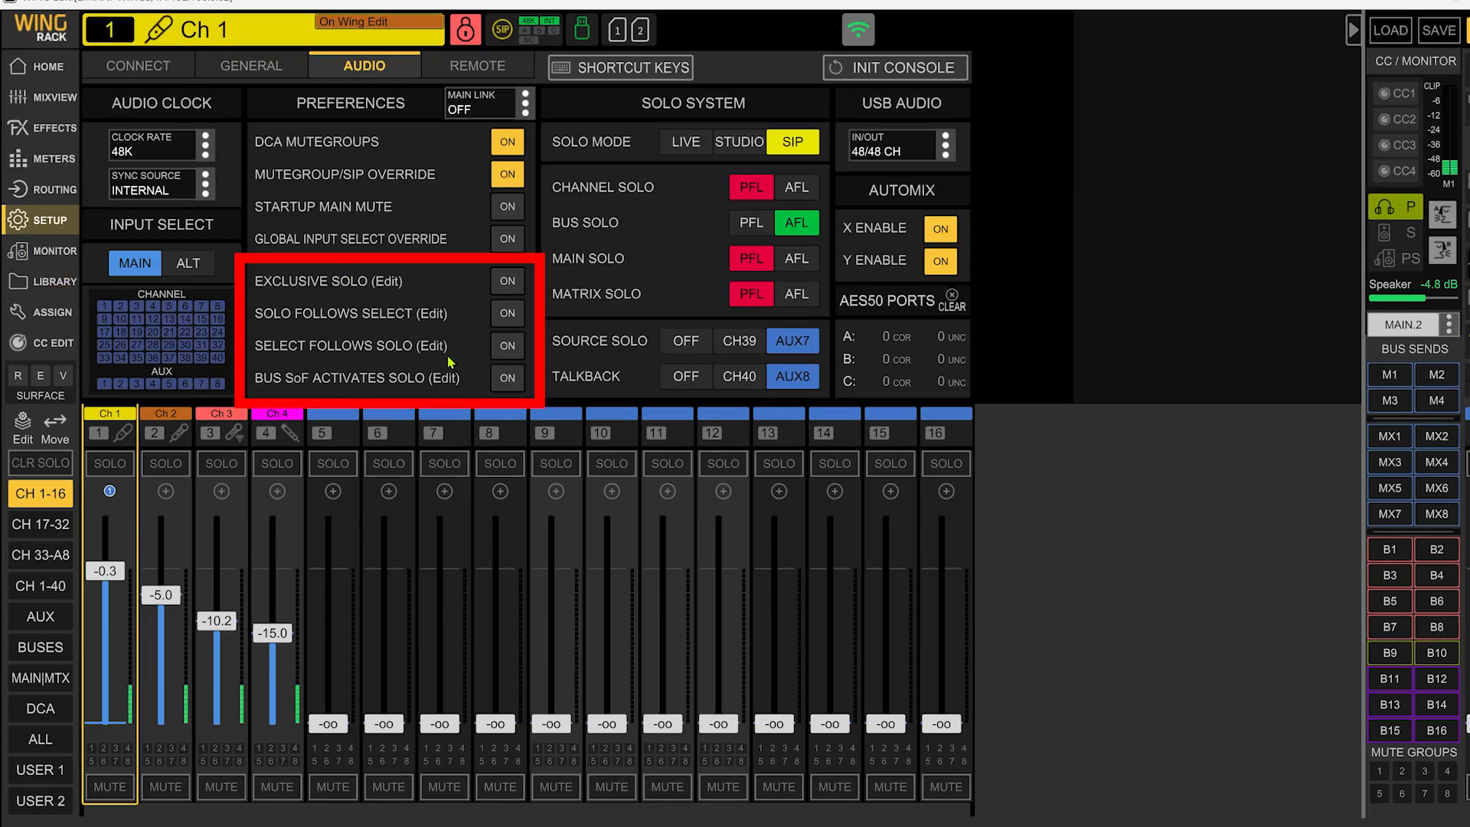
- Load the "On Rack" snapshot from the library and confirm restoring its selected settings
{"action": "left_click", "coordinate": [69, 287]}
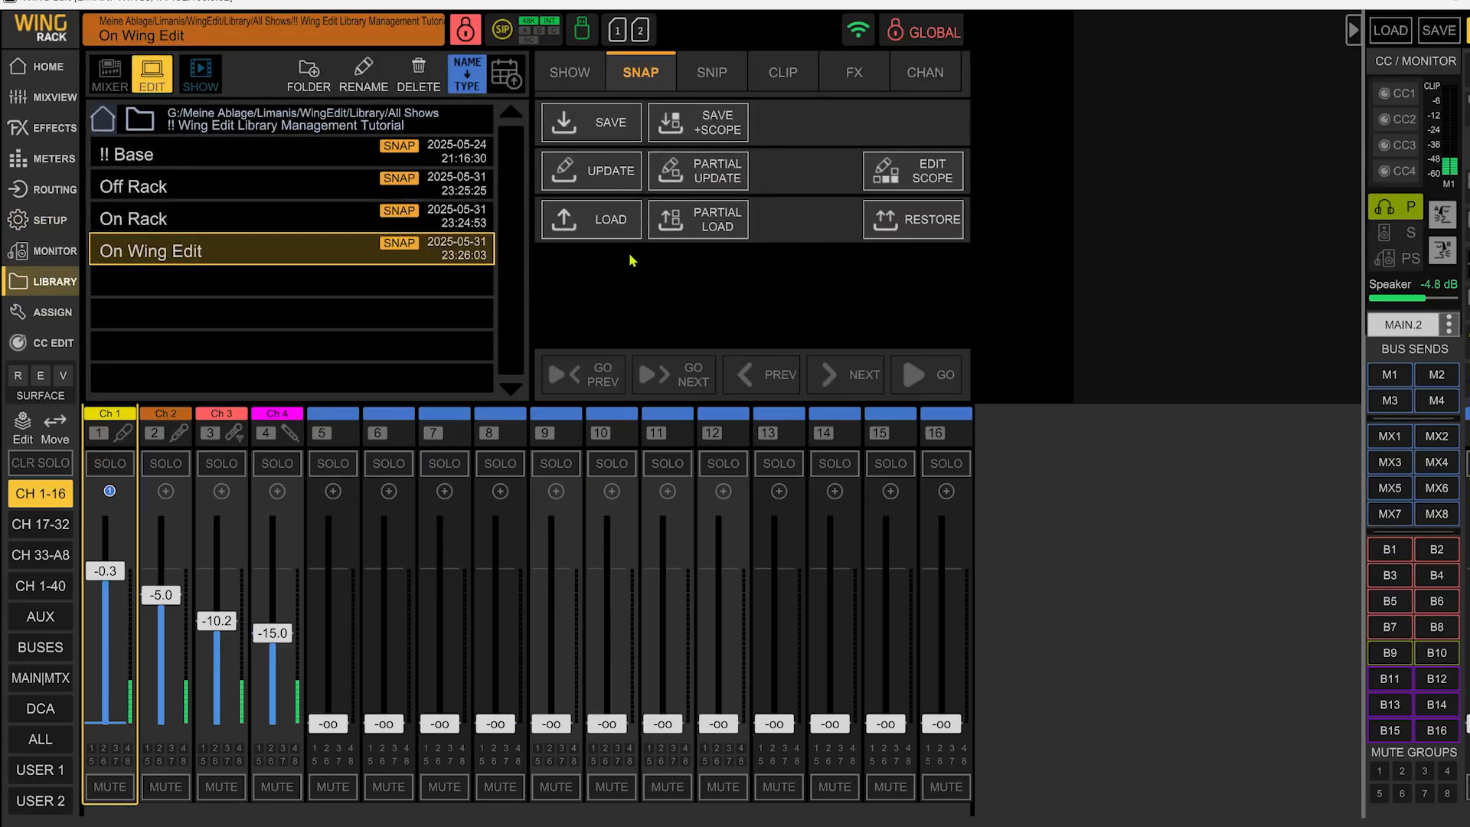
{"action": "left_click", "coordinate": [307, 224]}
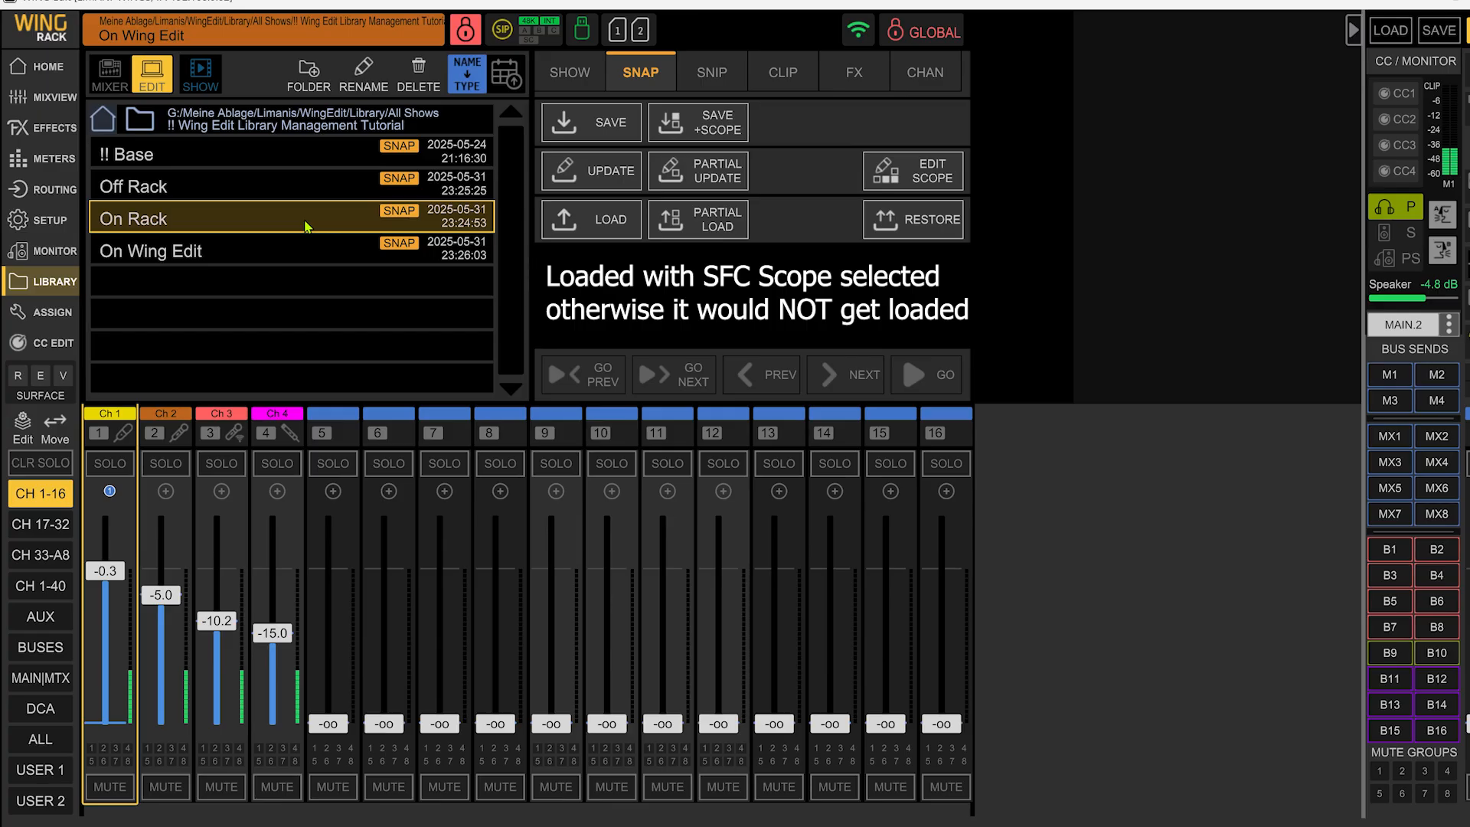
{"action": "left_click", "coordinate": [601, 230]}
{"action": "left_click", "coordinate": [643, 295]}
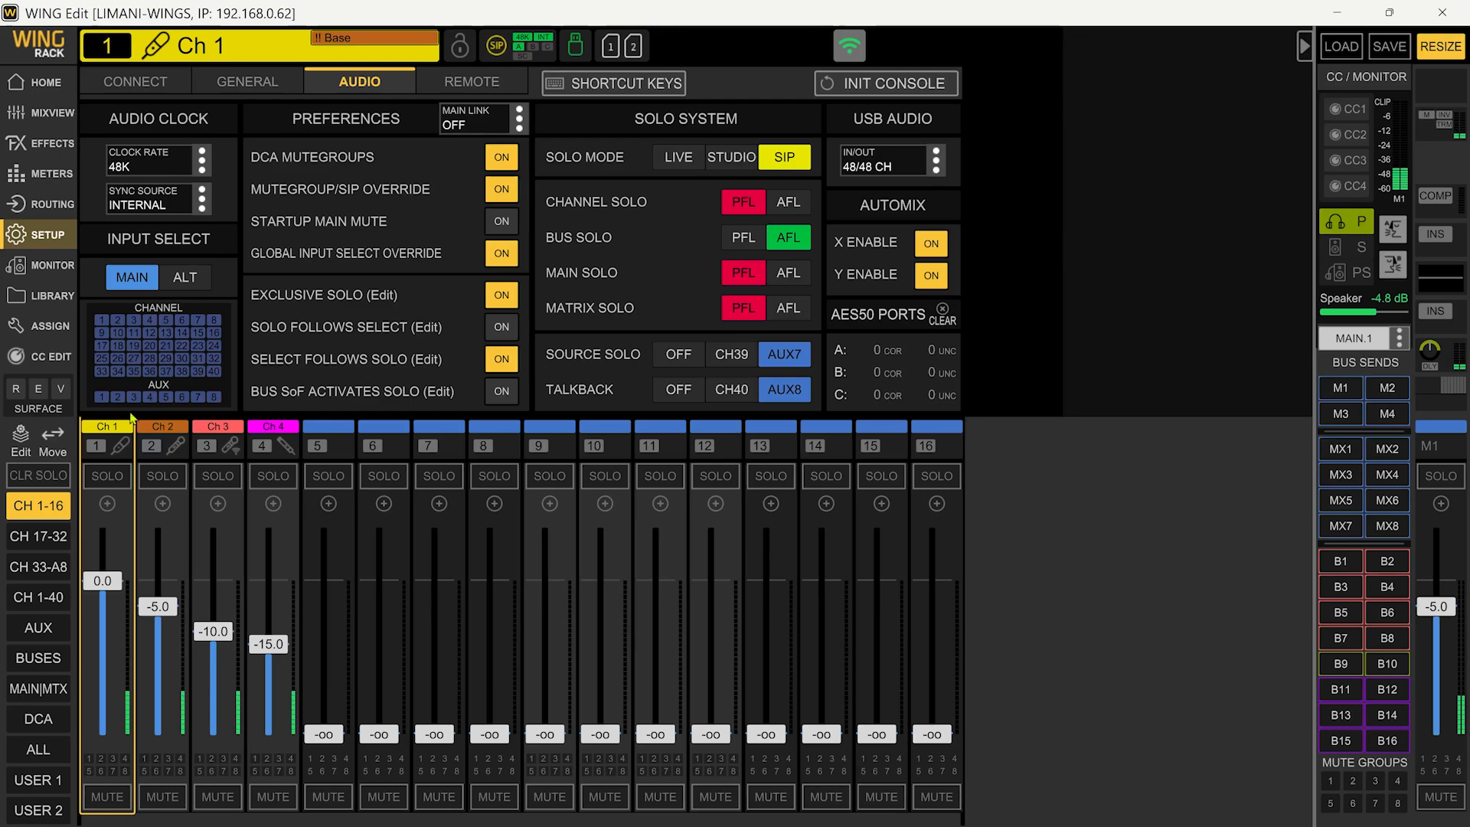
- Open channel 1's equalizer and examine its EQ/RTA settings, including the size/mode and color options
{"action": "left_click", "coordinate": [49, 86]}
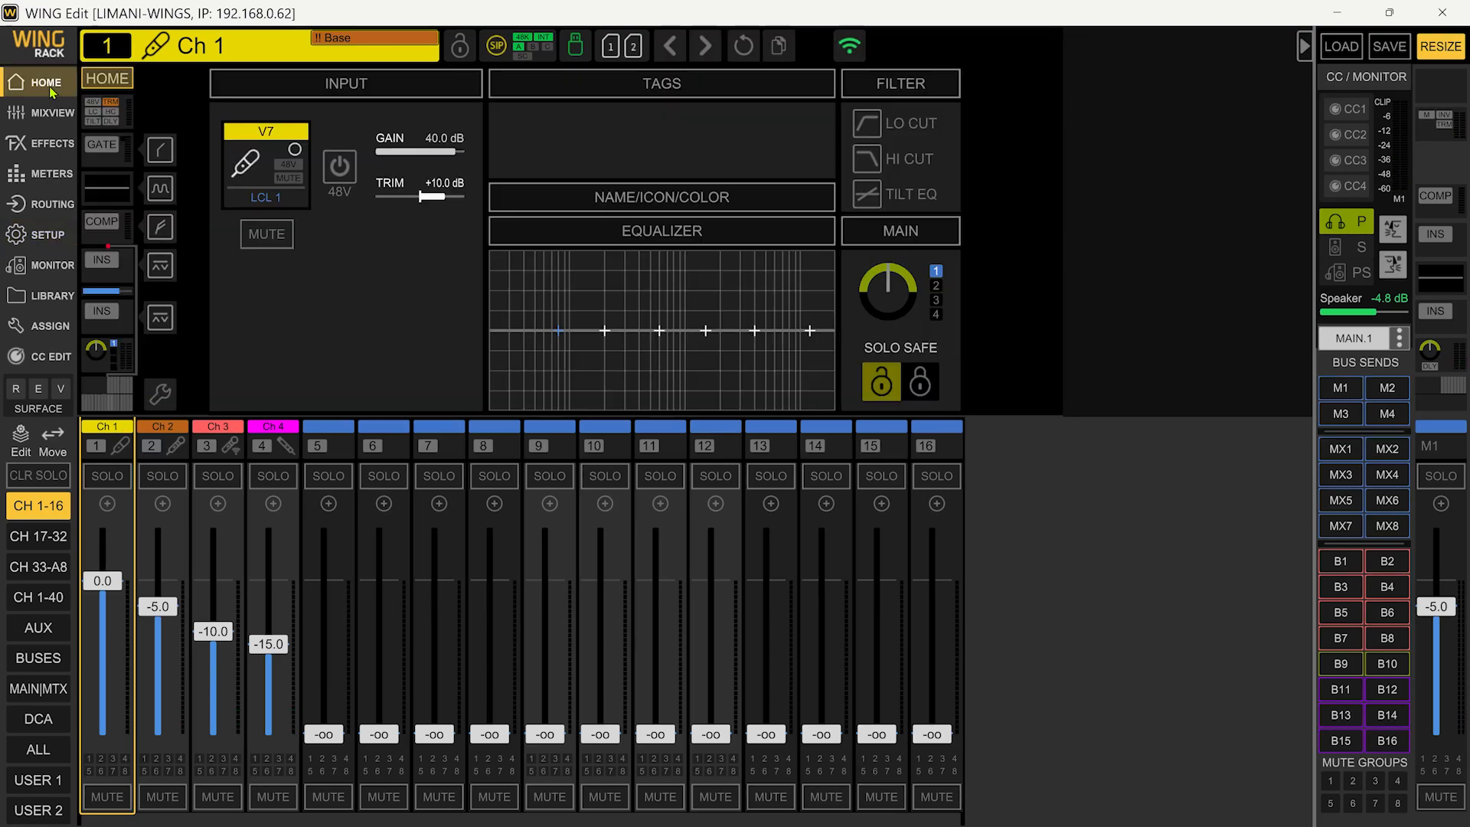
{"action": "left_click", "coordinate": [813, 139]}
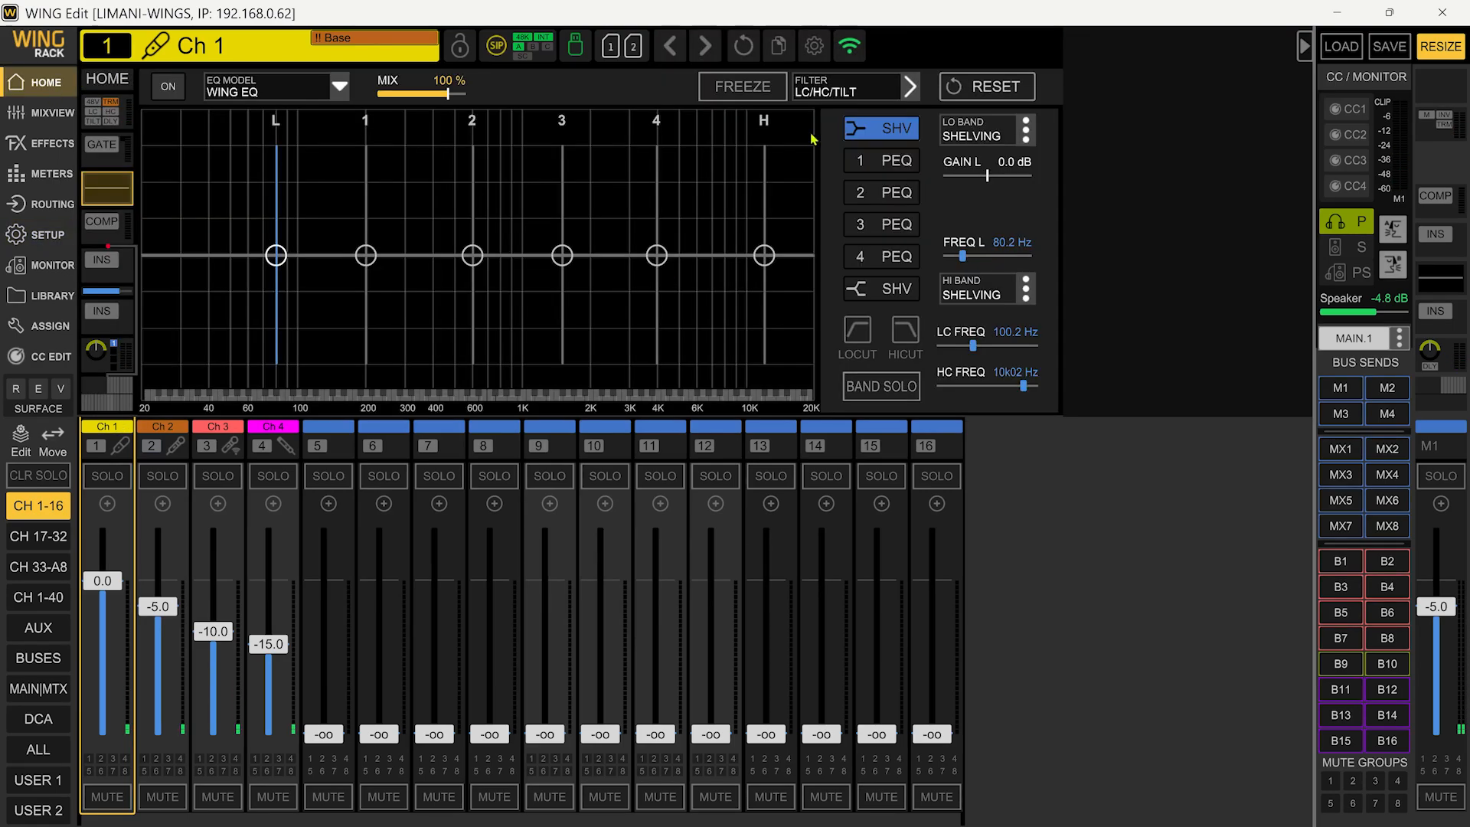
{"action": "left_click", "coordinate": [814, 48]}
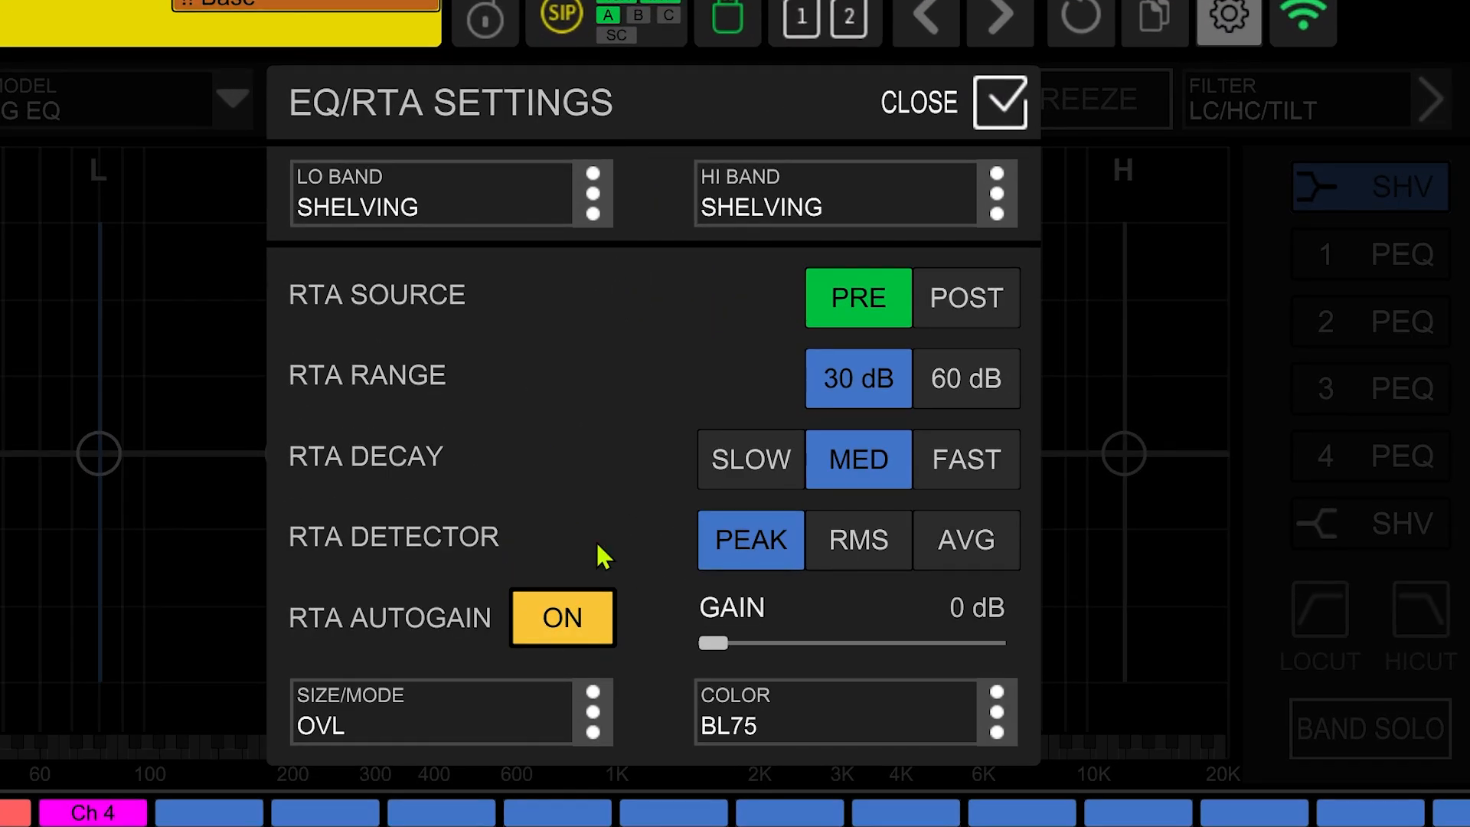
{"action": "left_click", "coordinate": [439, 720]}
{"action": "left_click", "coordinate": [440, 720]}
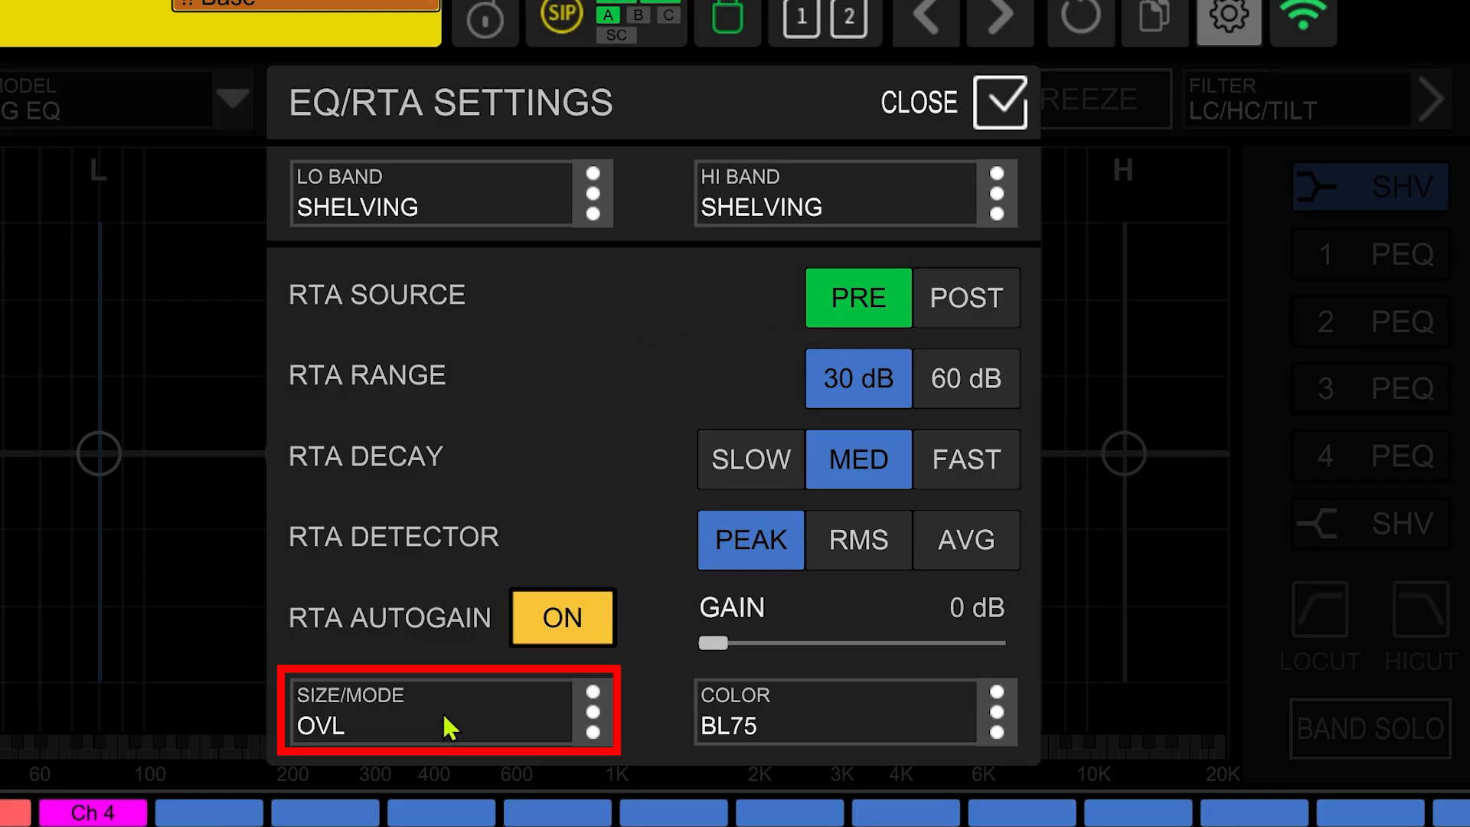
{"action": "left_click", "coordinate": [801, 712]}
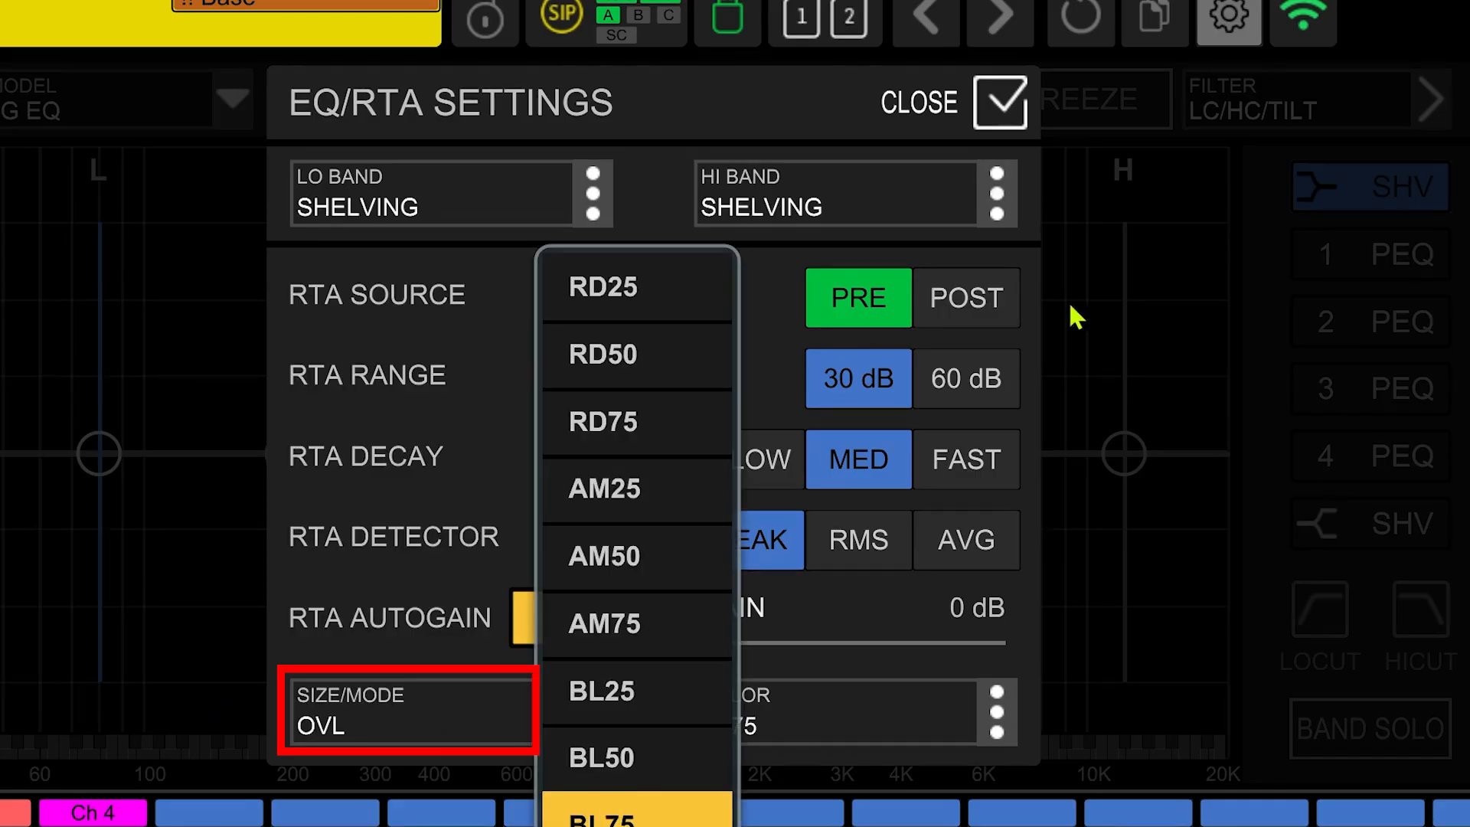
{"action": "left_click", "coordinate": [728, 124]}
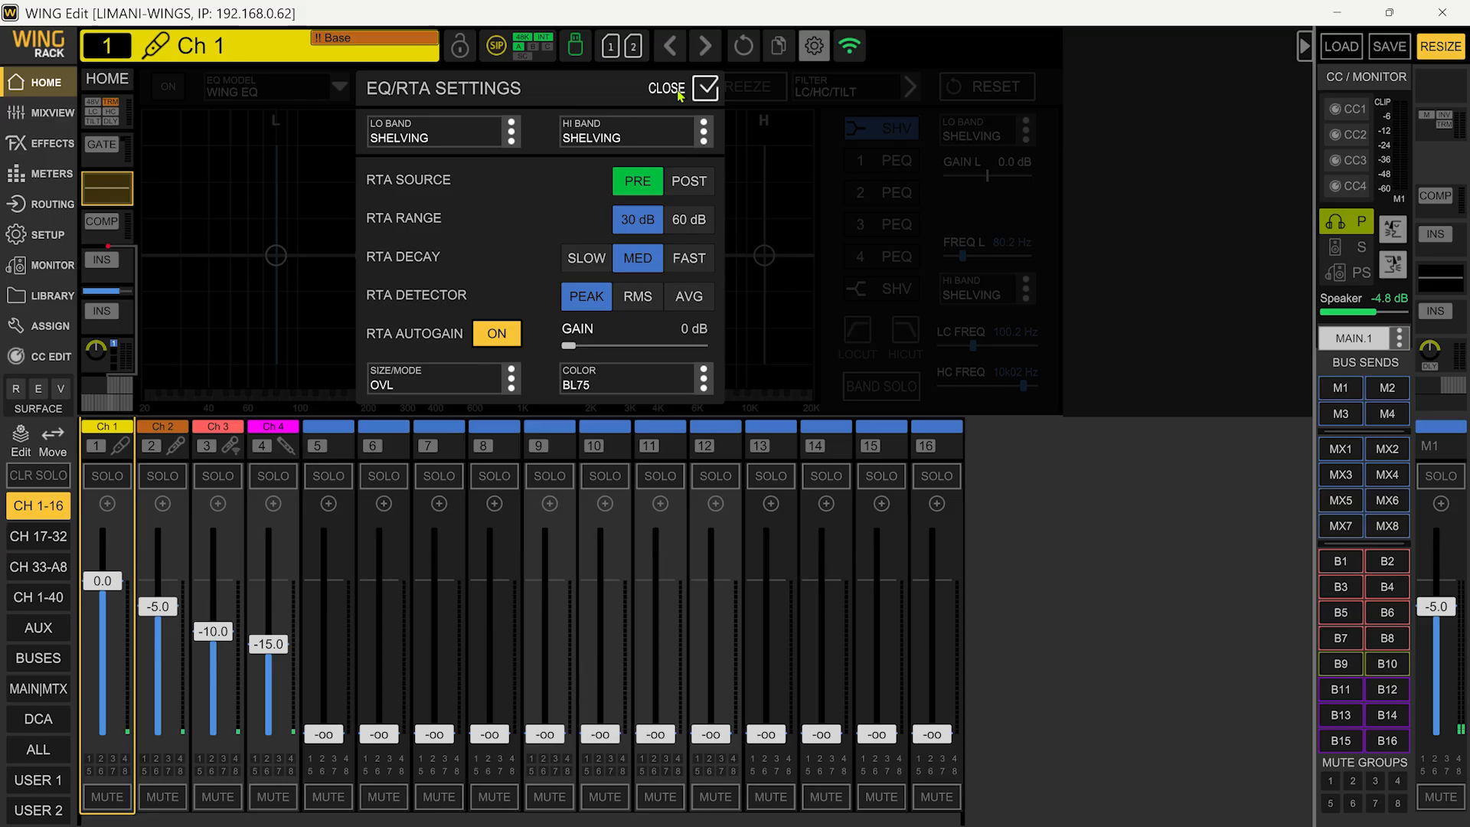
- Close the EQ/RTA settings and display the ST CONNECT source group in the routing sources to examine its SC configuration
{"action": "left_click", "coordinate": [678, 90]}
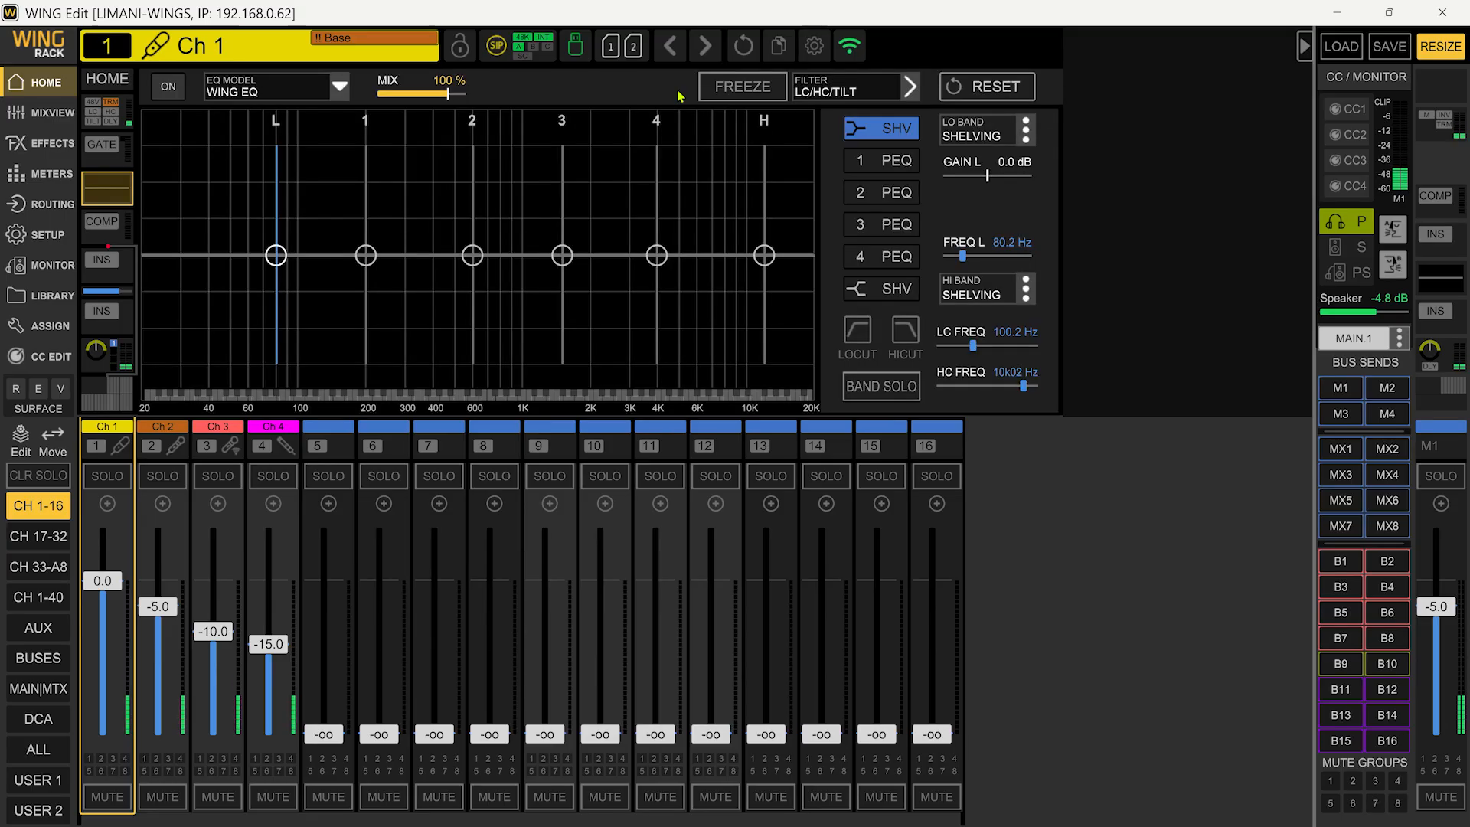
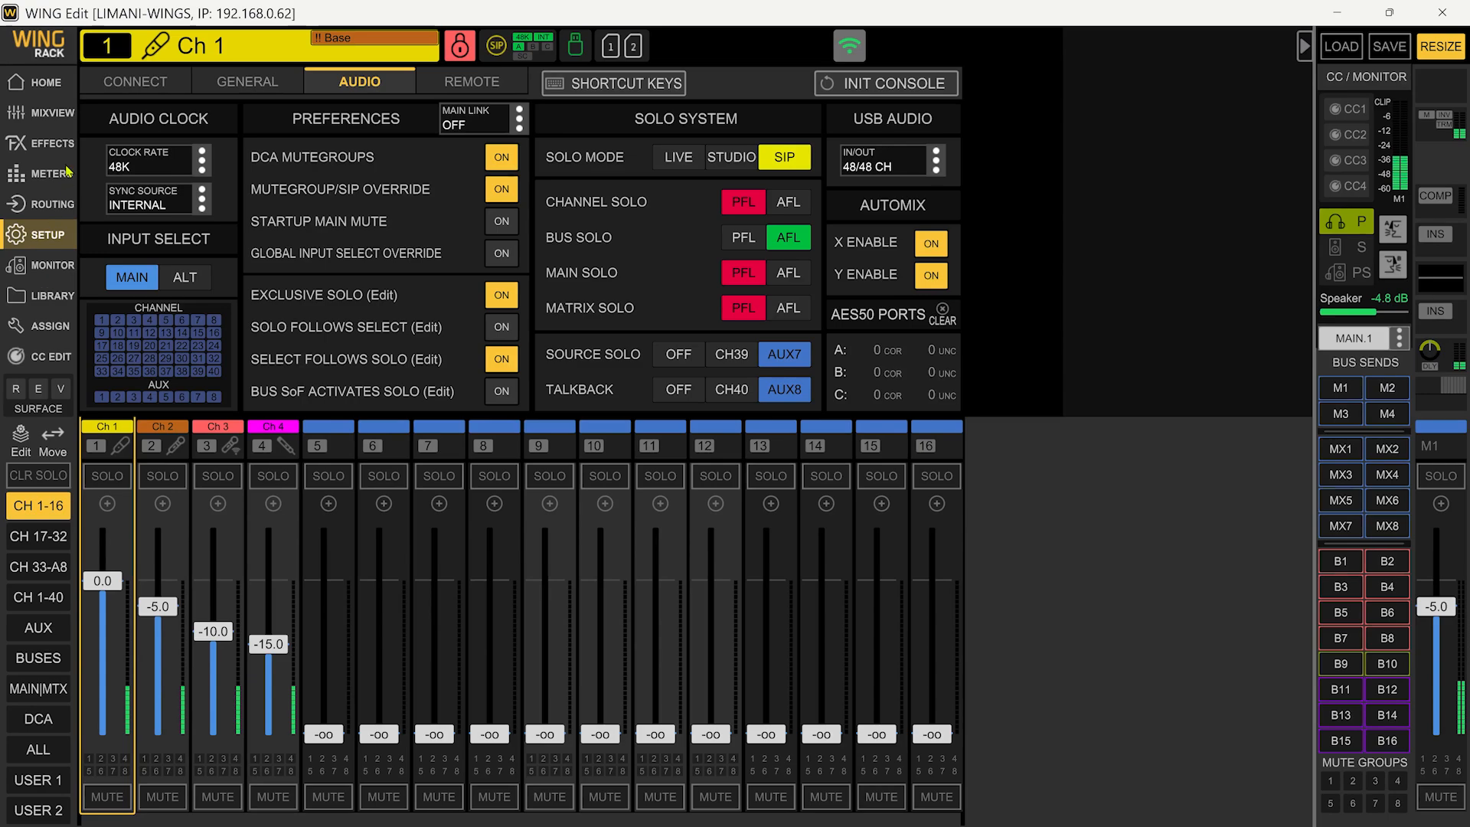
{"action": "left_click", "coordinate": [61, 212]}
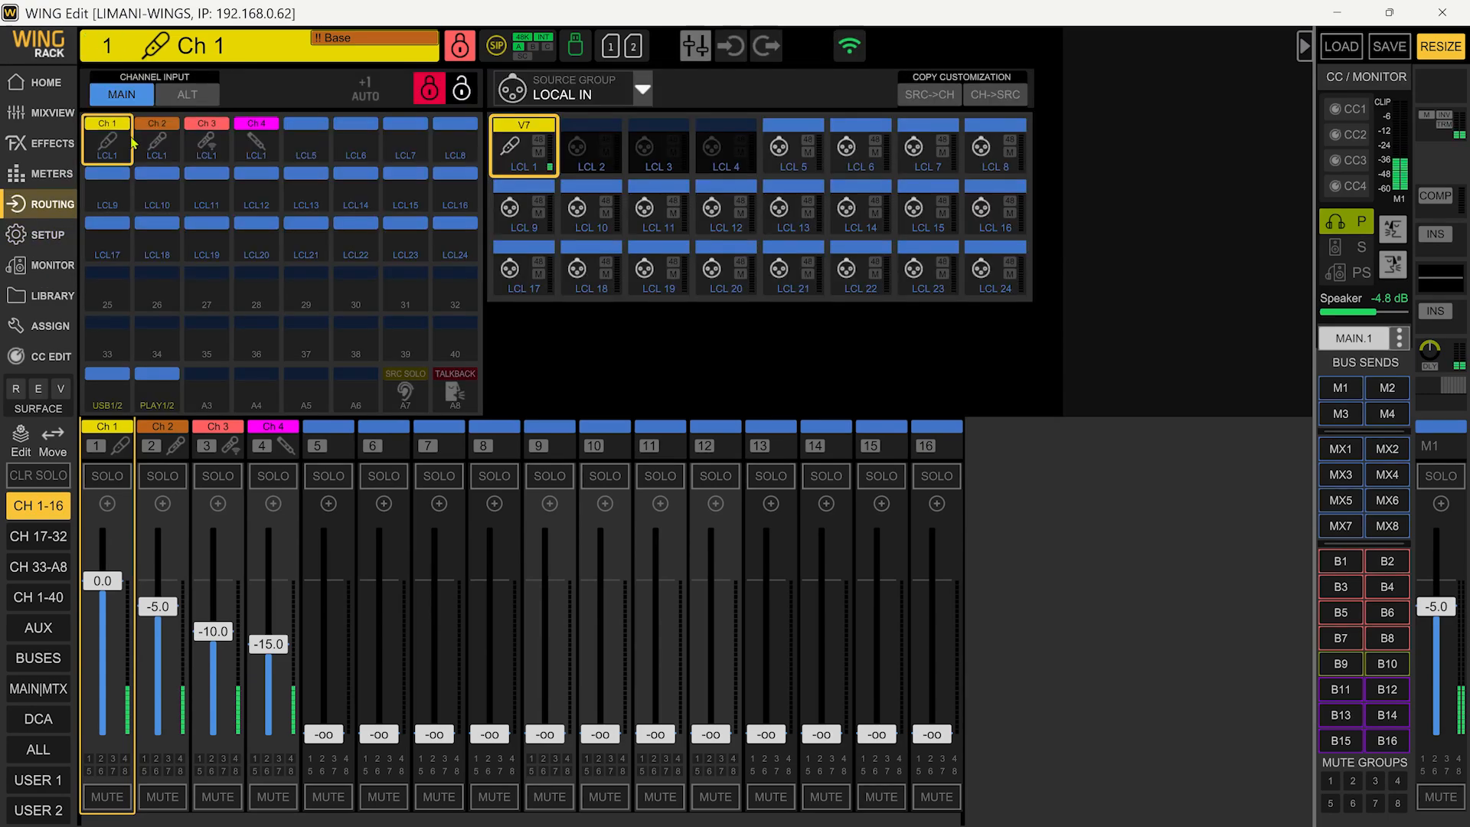
{"action": "left_click", "coordinate": [733, 43]}
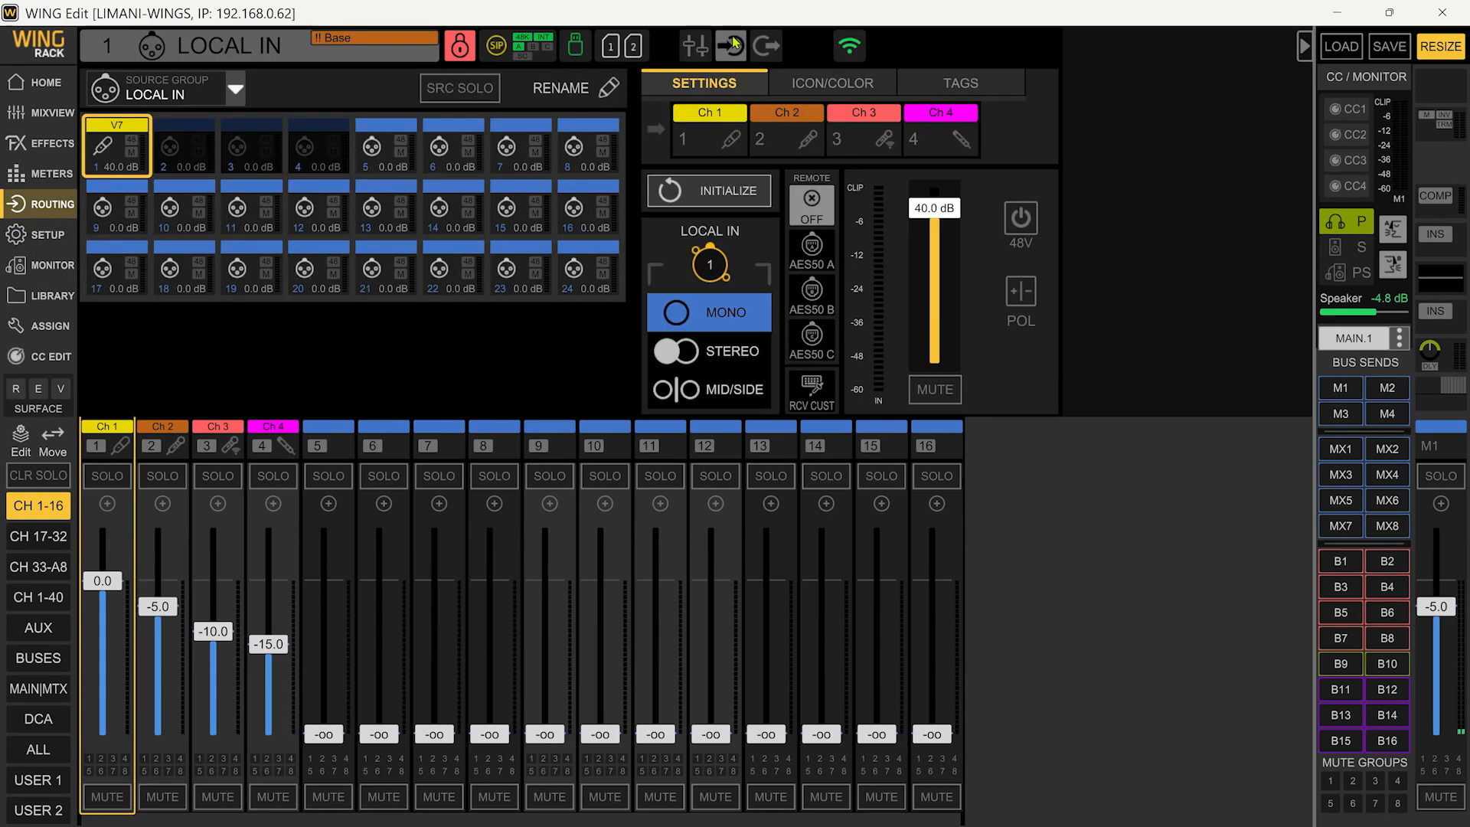
{"action": "left_click", "coordinate": [191, 96]}
{"action": "left_click", "coordinate": [284, 199]}
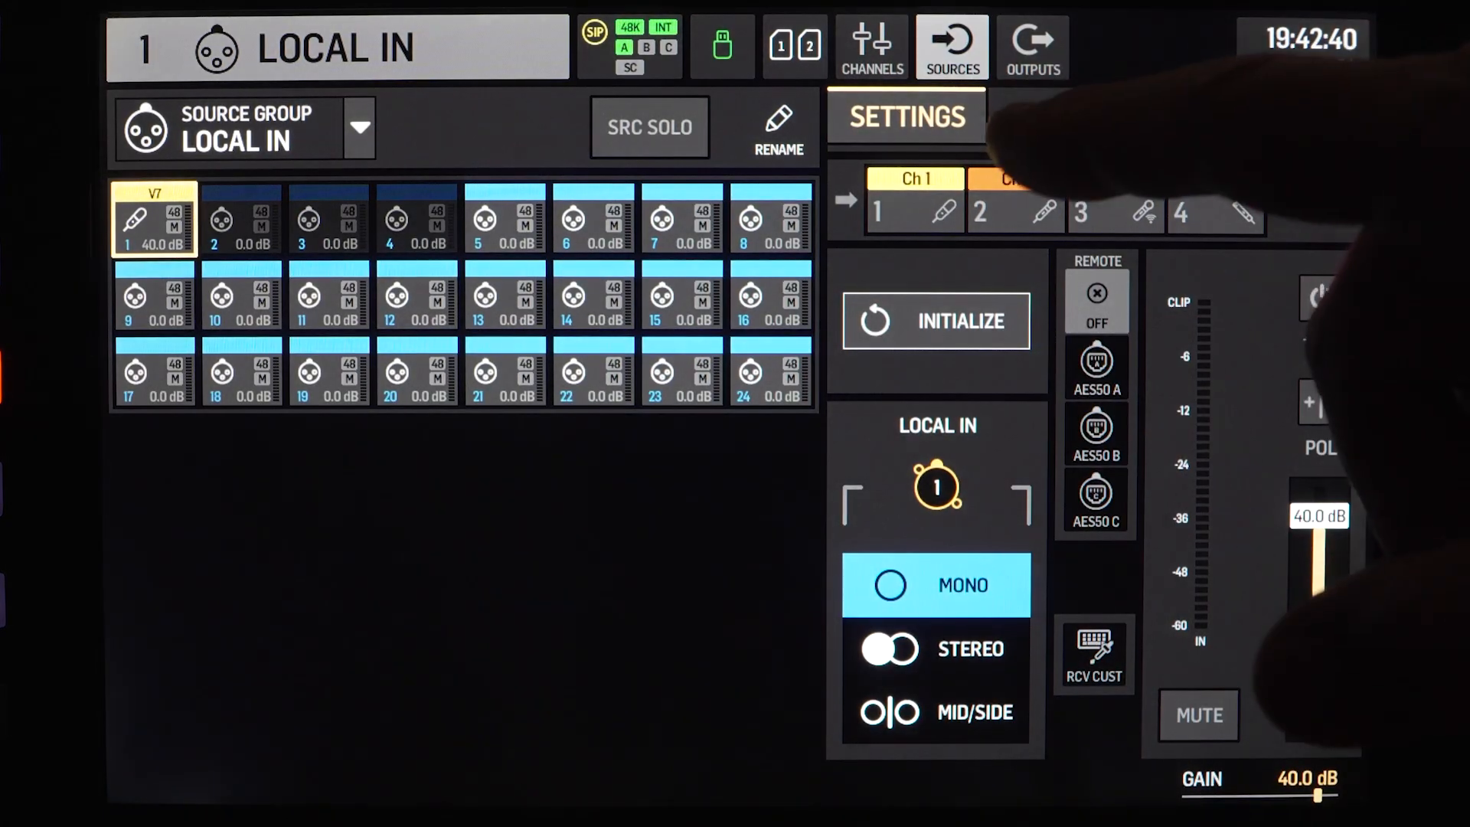
{"action": "left_click", "coordinate": [261, 140]}
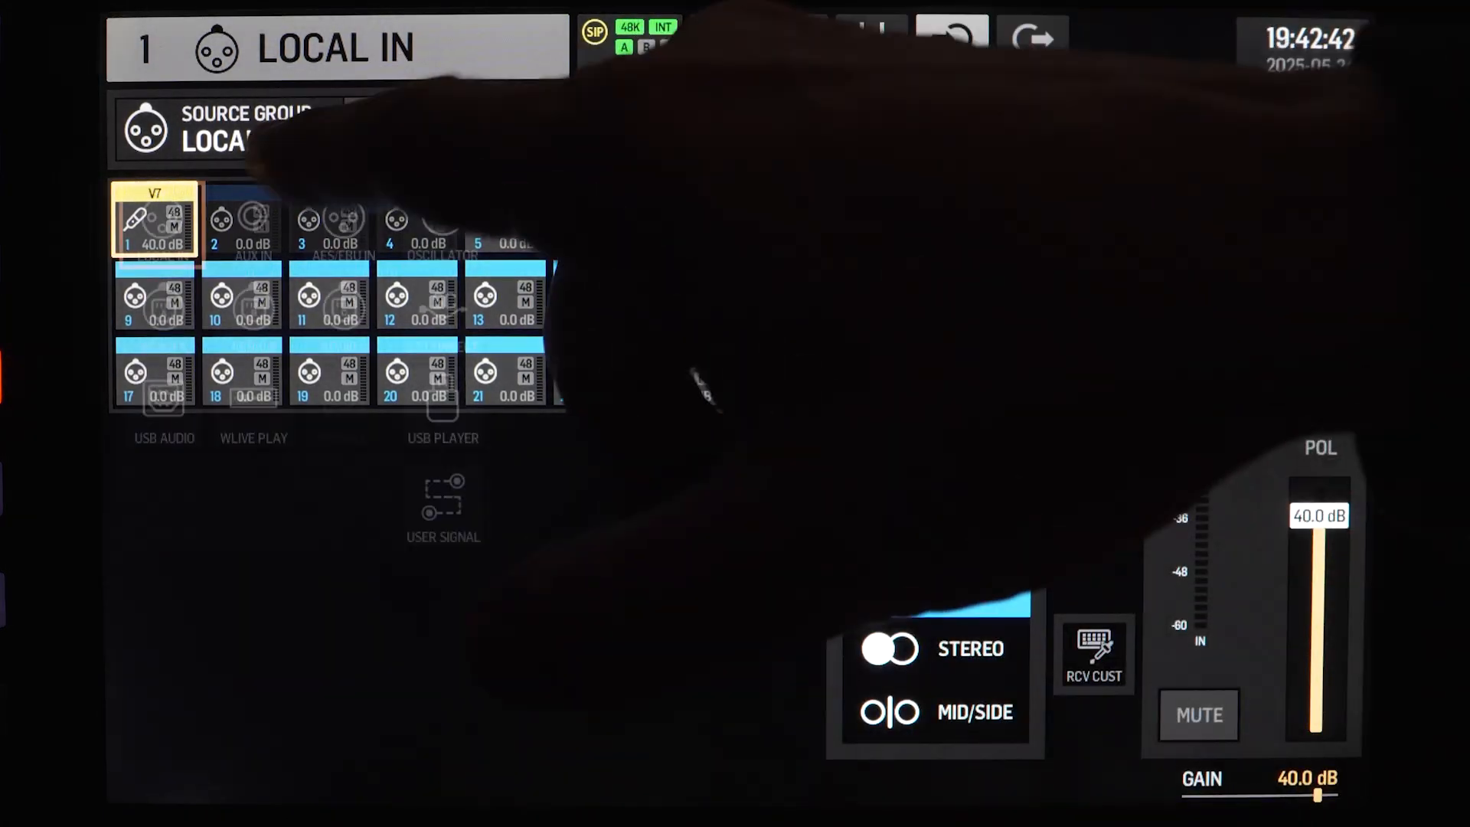
{"action": "left_click", "coordinate": [441, 320]}
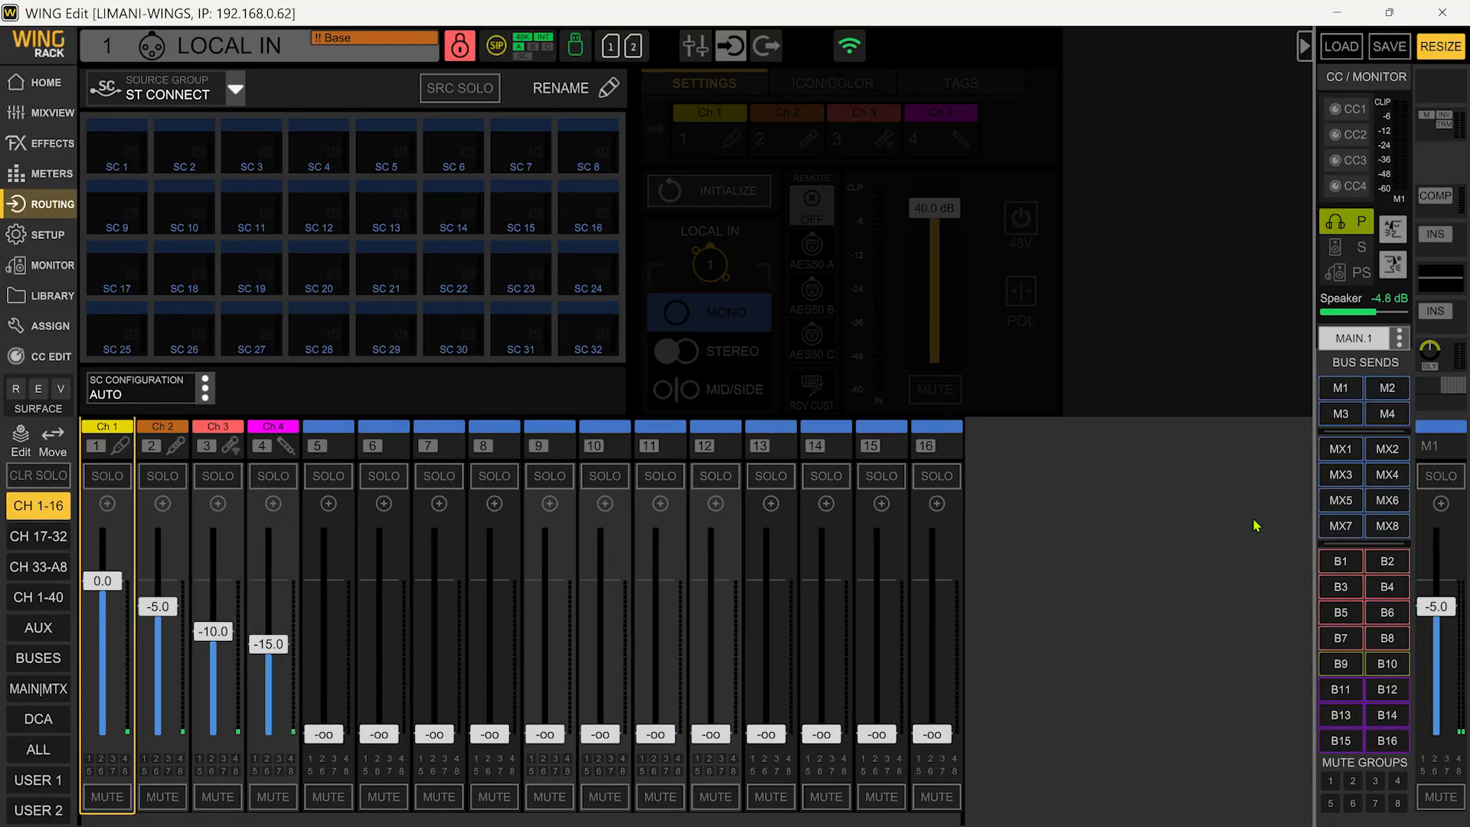
- Open the remote settings in the setup
{"action": "left_click", "coordinate": [46, 234]}
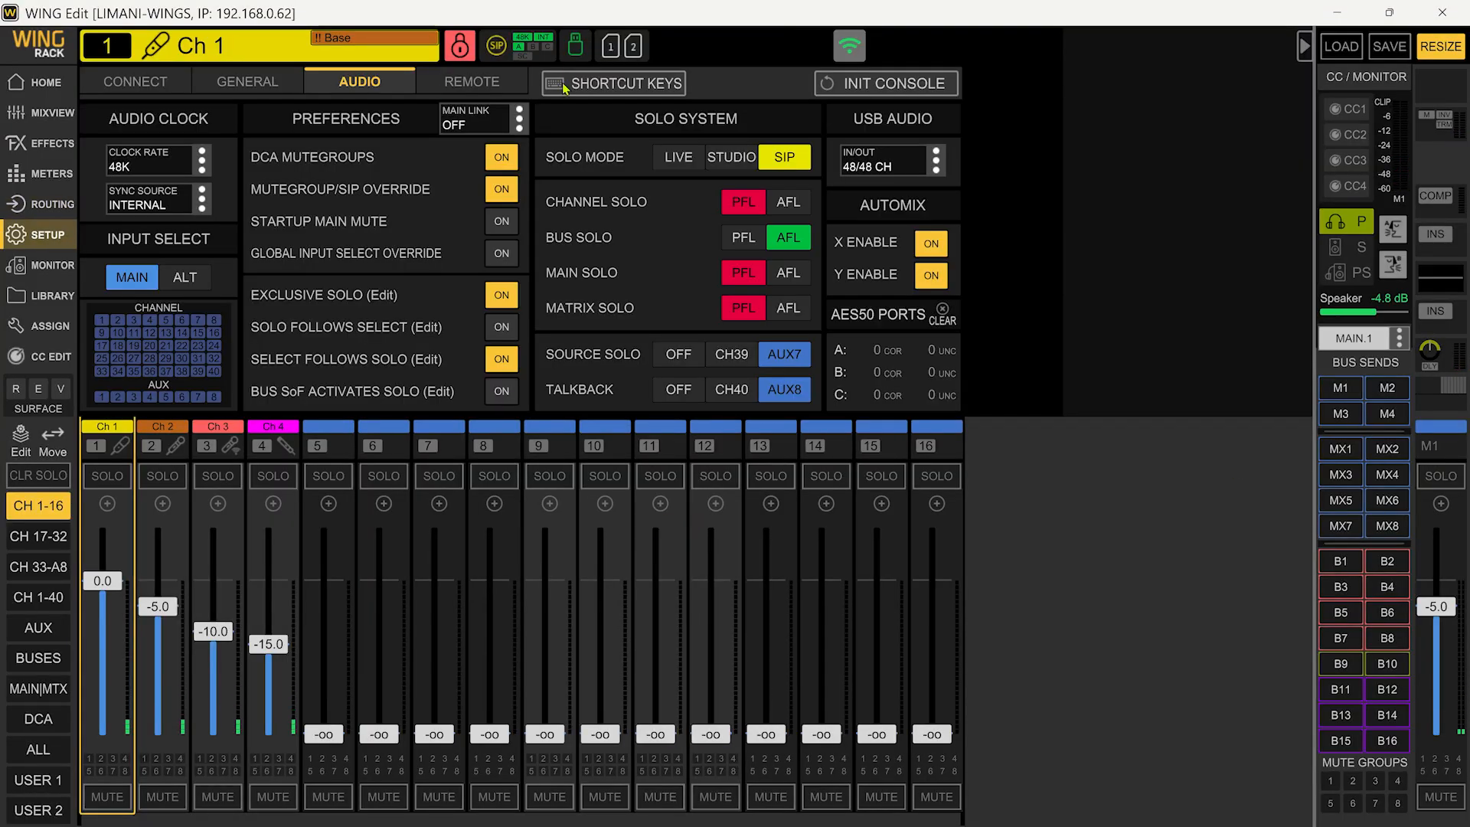
{"action": "left_click", "coordinate": [471, 81]}
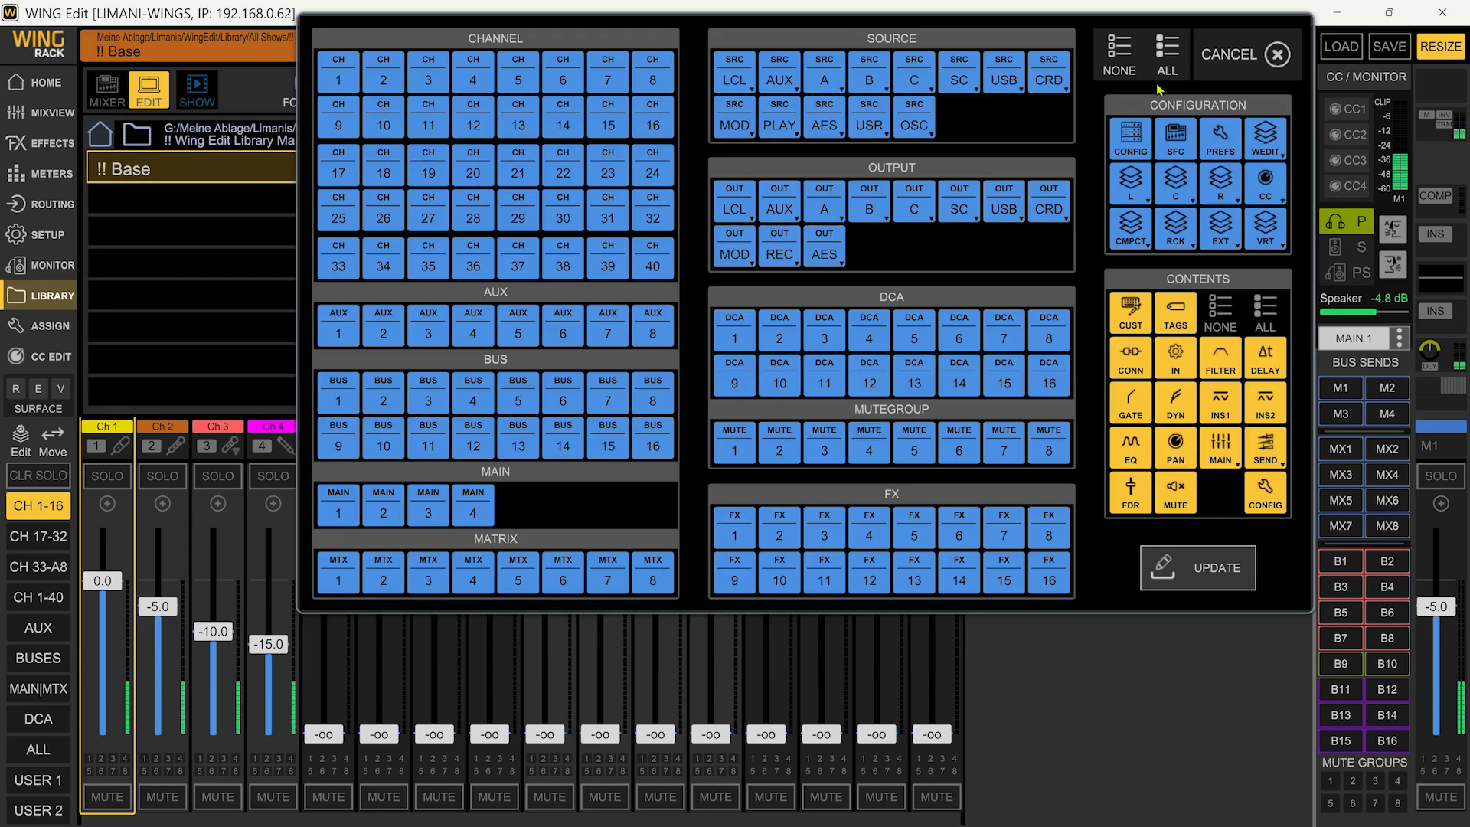
- Clear the whole scope of the "!! Base" entry, select only CONFIG, and cancel without updating
{"action": "left_click", "coordinate": [1131, 63]}
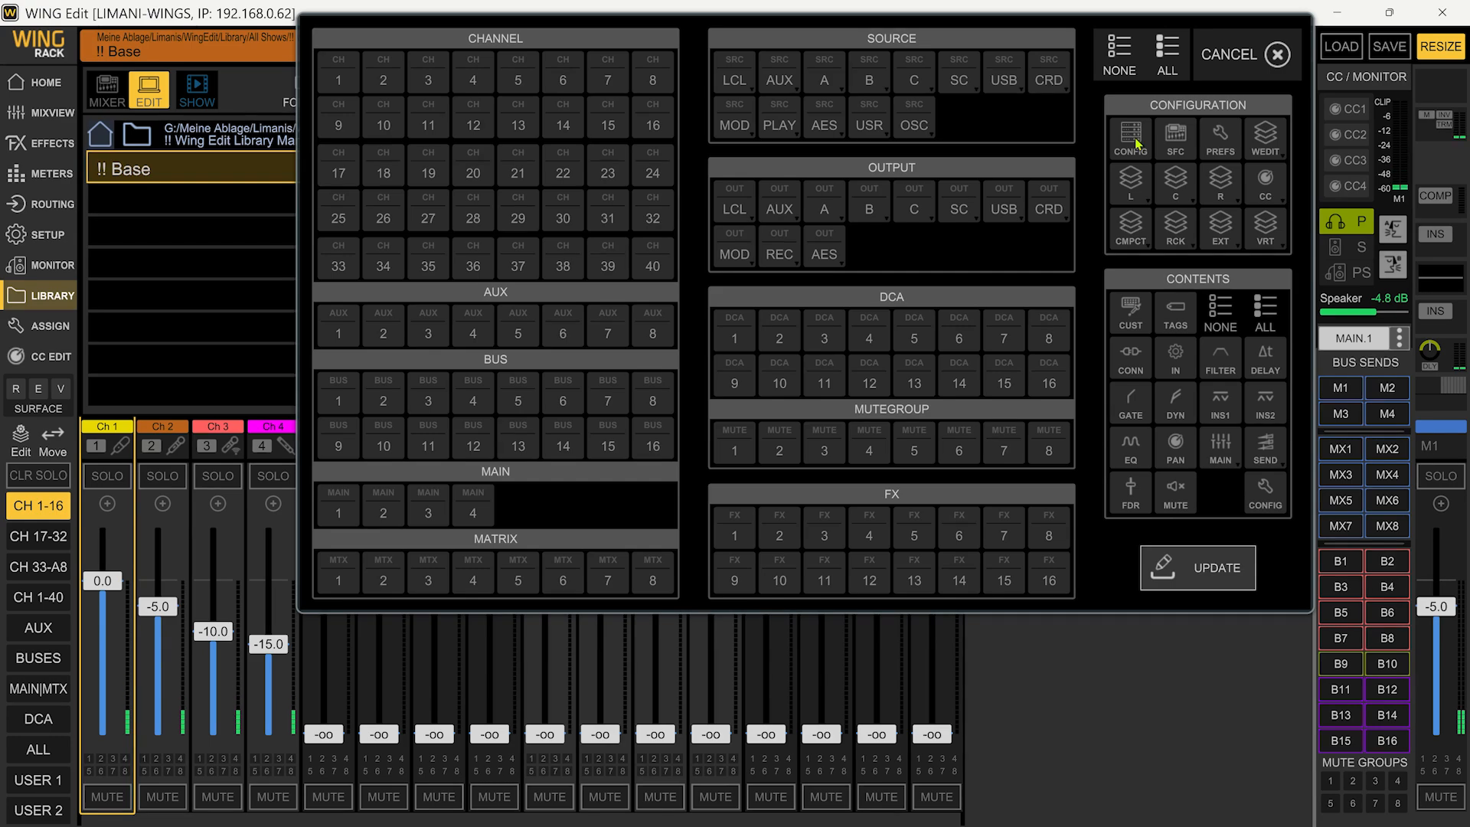
{"action": "left_click", "coordinate": [1137, 143]}
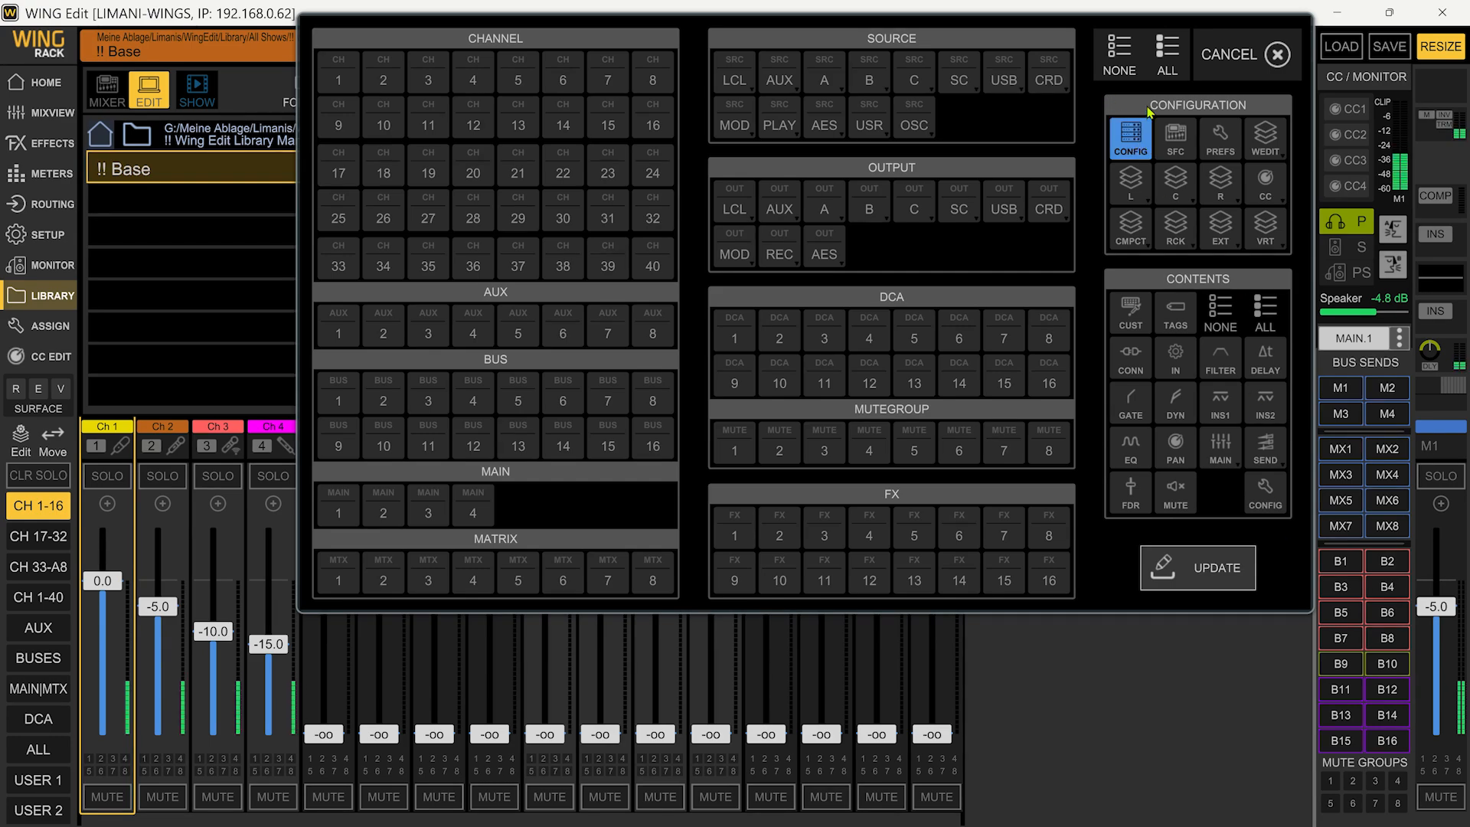
{"action": "left_click", "coordinate": [1229, 51]}
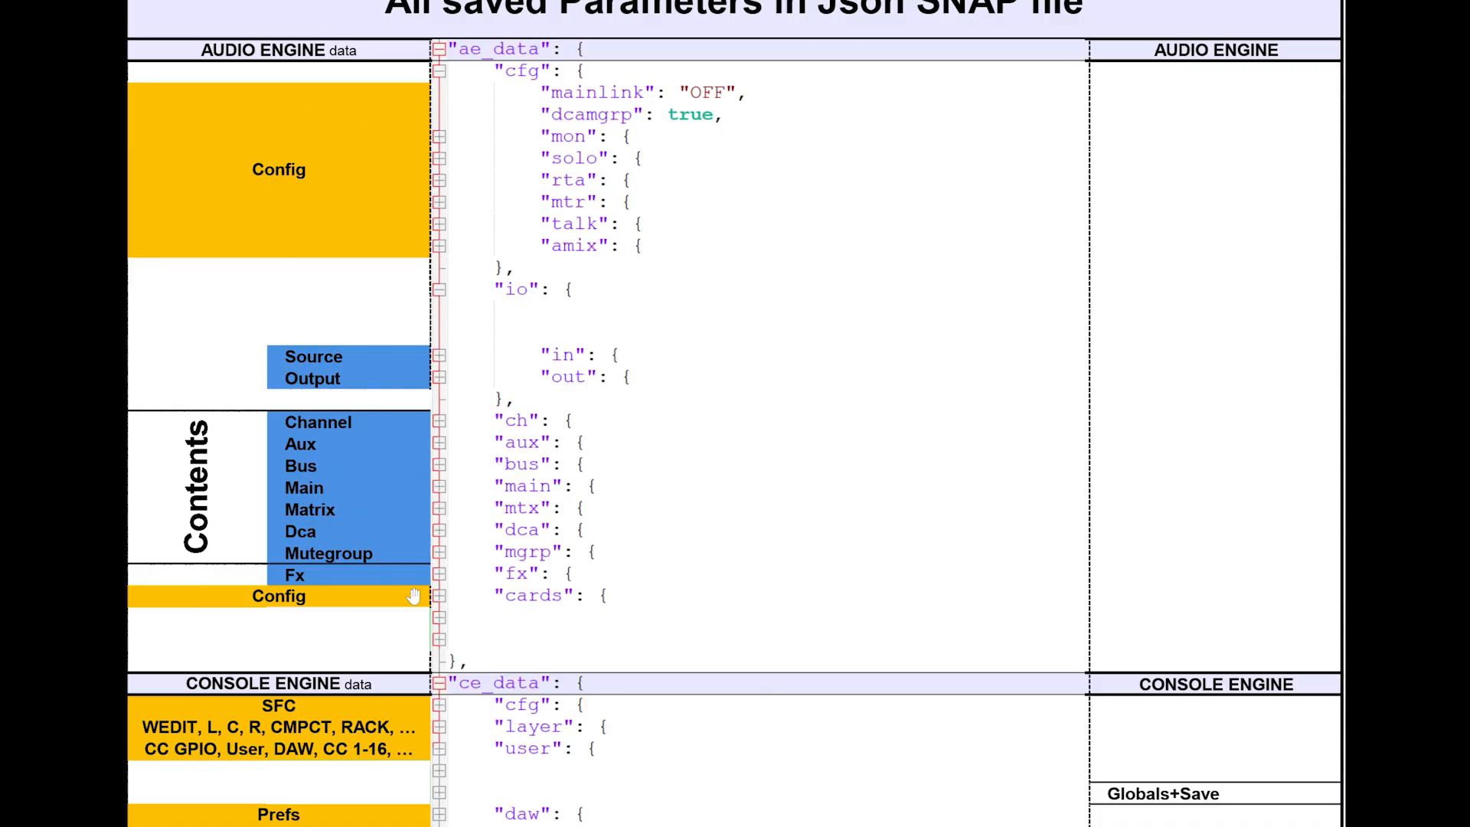
- Examine the "All saved Parameters in Json SNAP file" chart for the audio and console engine data and globals that CONFIG covers
{"action": "left_click_drag", "start_coordinate": [413, 595], "coordinate": [427, 369]}
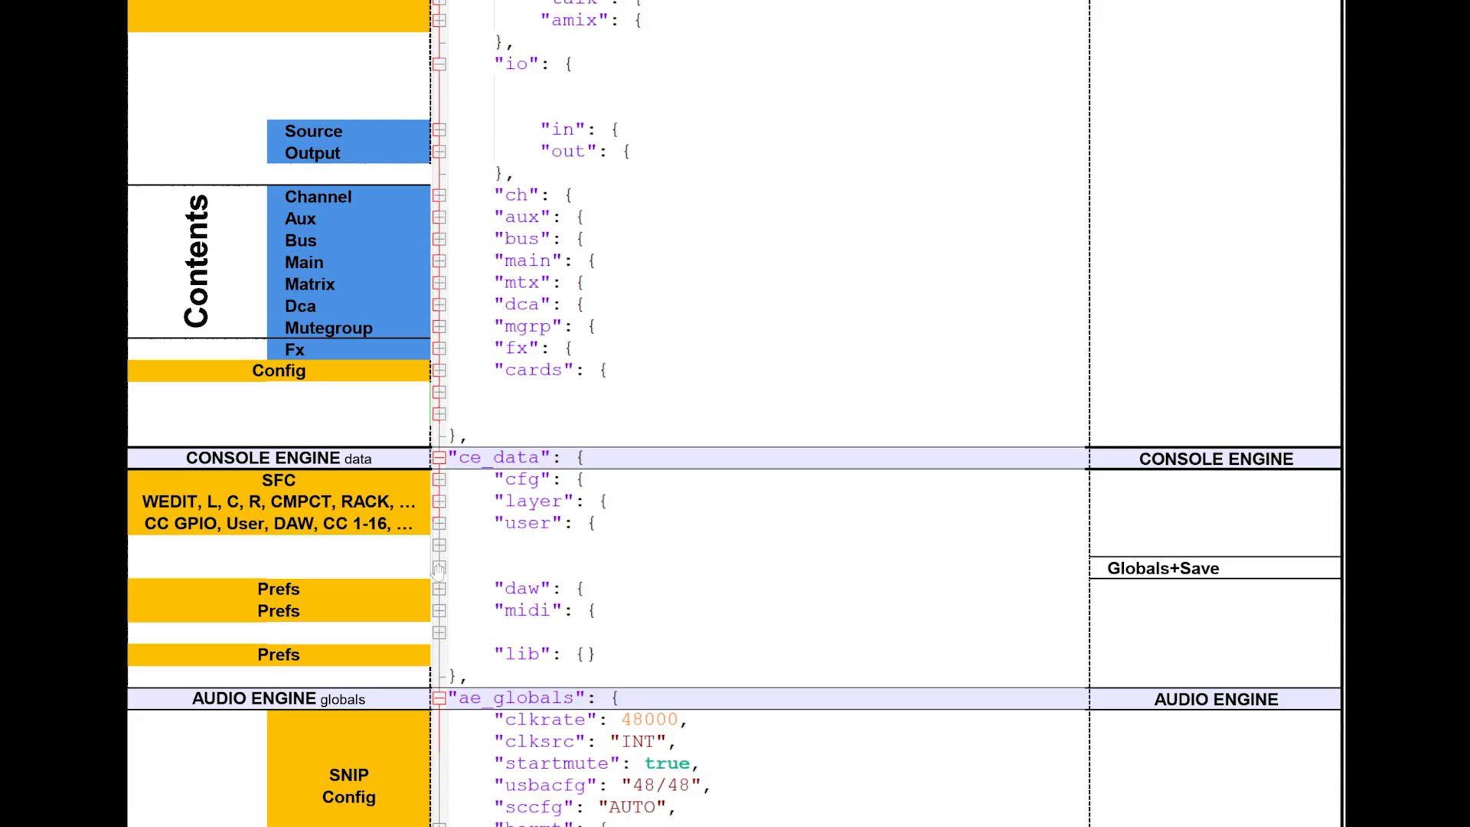
{"action": "scroll", "coordinate": [352, 345], "scroll_direction": "up", "scroll_amount": 4}
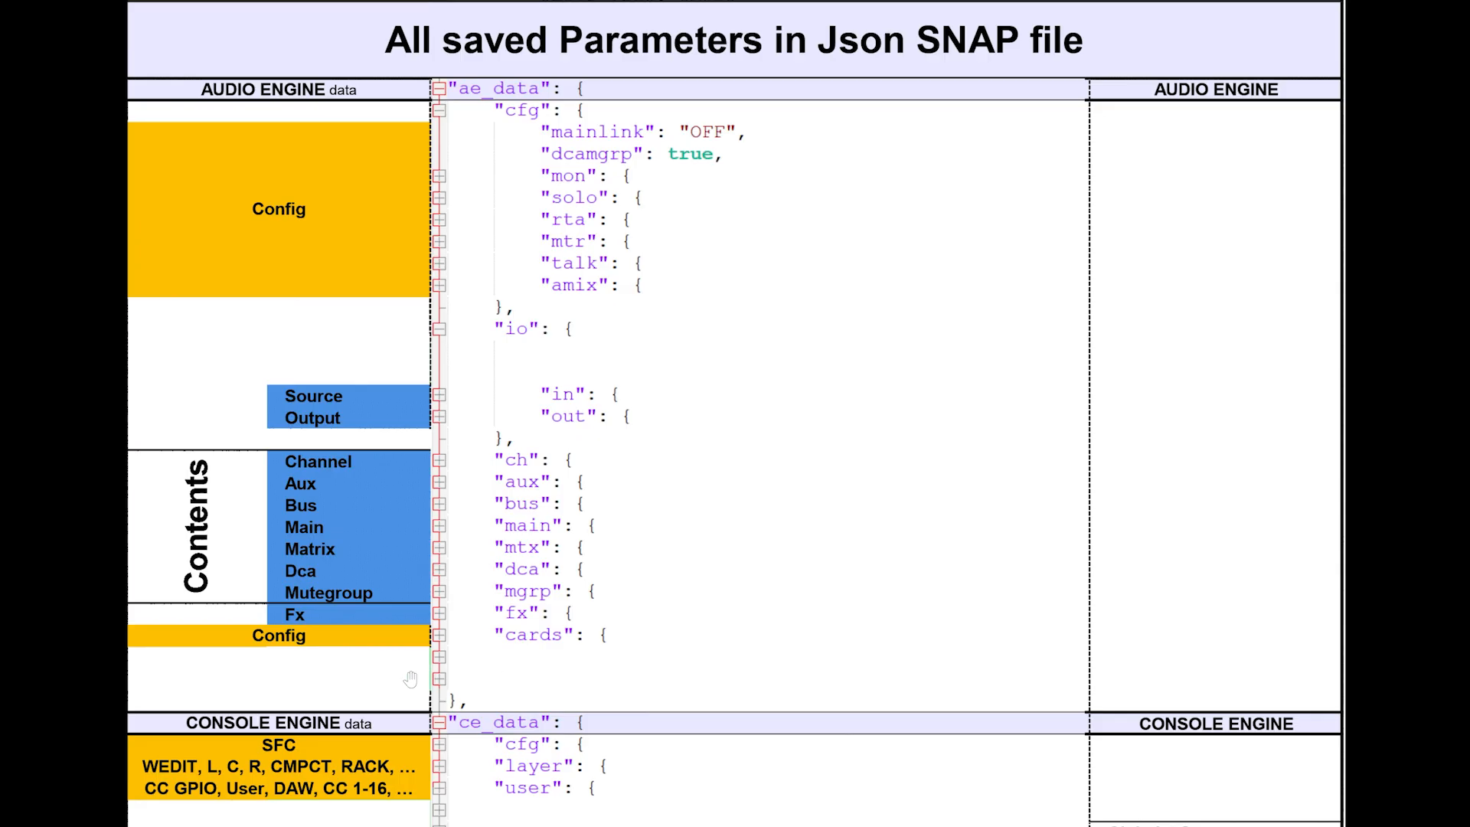
{"action": "left_click_drag", "start_coordinate": [411, 679], "coordinate": [467, 445]}
{"action": "left_click_drag", "start_coordinate": [374, 578], "coordinate": [432, 460]}
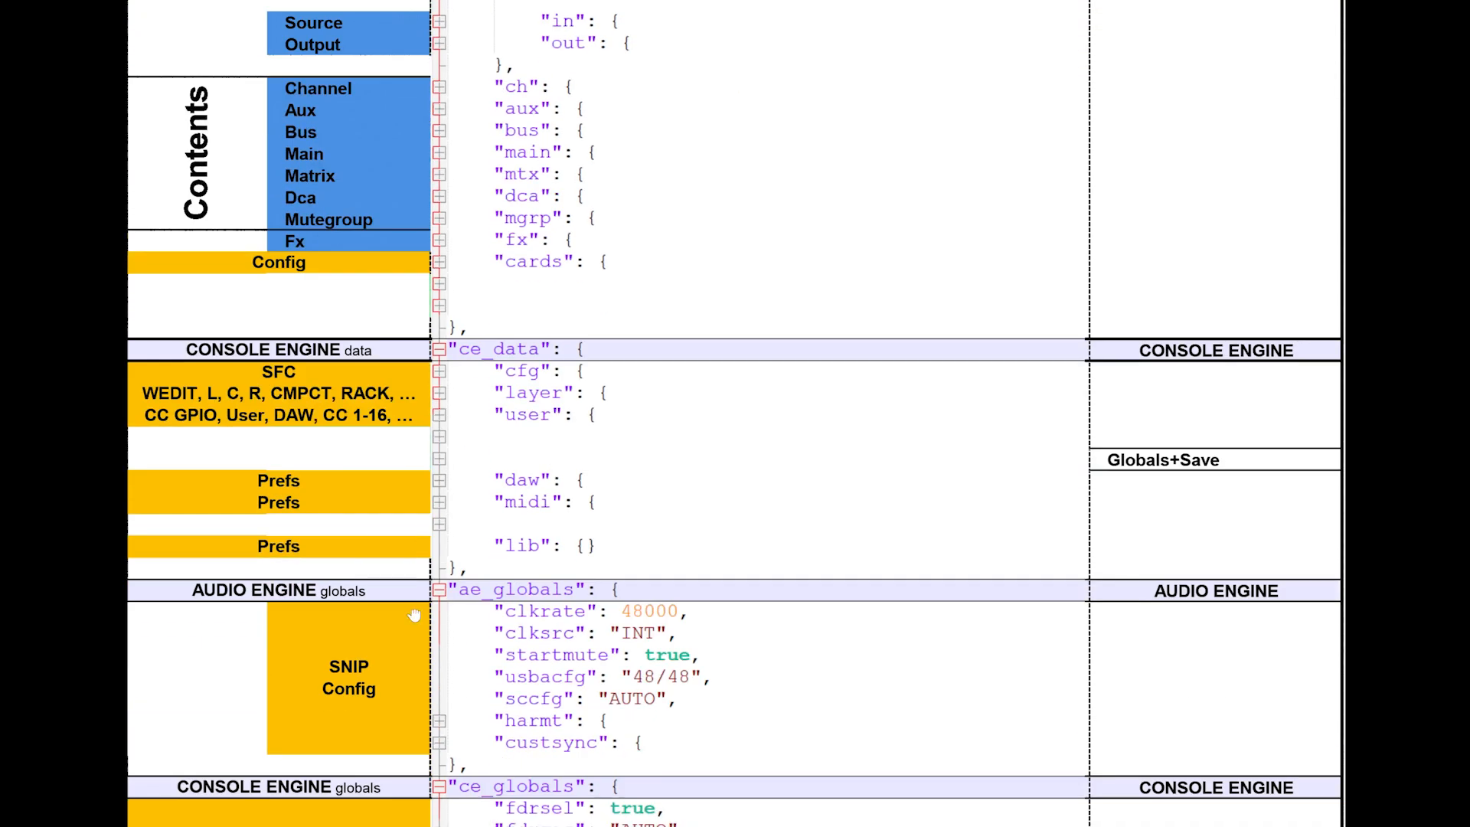
{"action": "left_click_drag", "start_coordinate": [414, 615], "coordinate": [503, 400]}
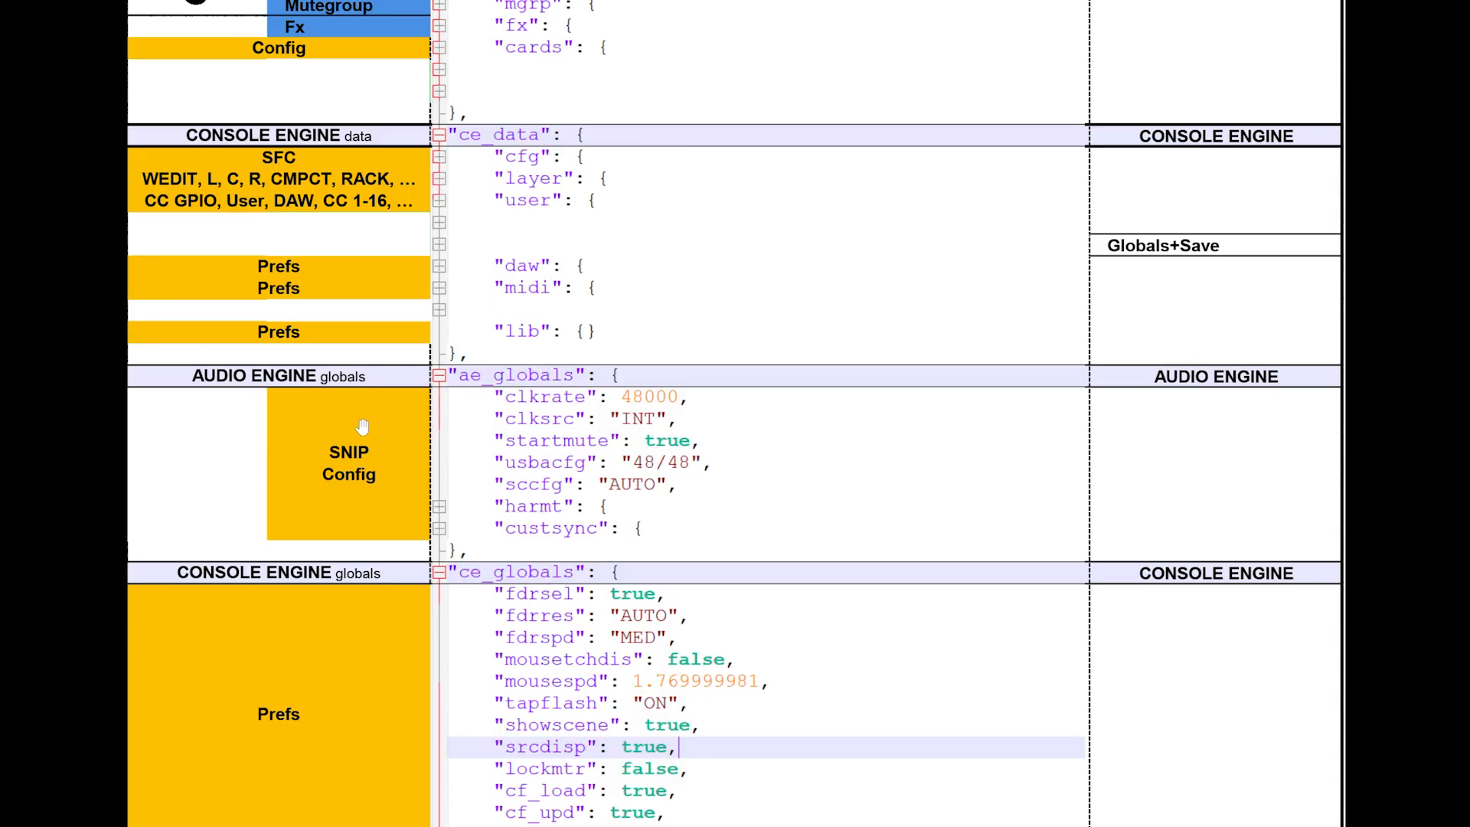
{"action": "scroll", "coordinate": [469, 450], "scroll_direction": "up", "scroll_amount": 8}
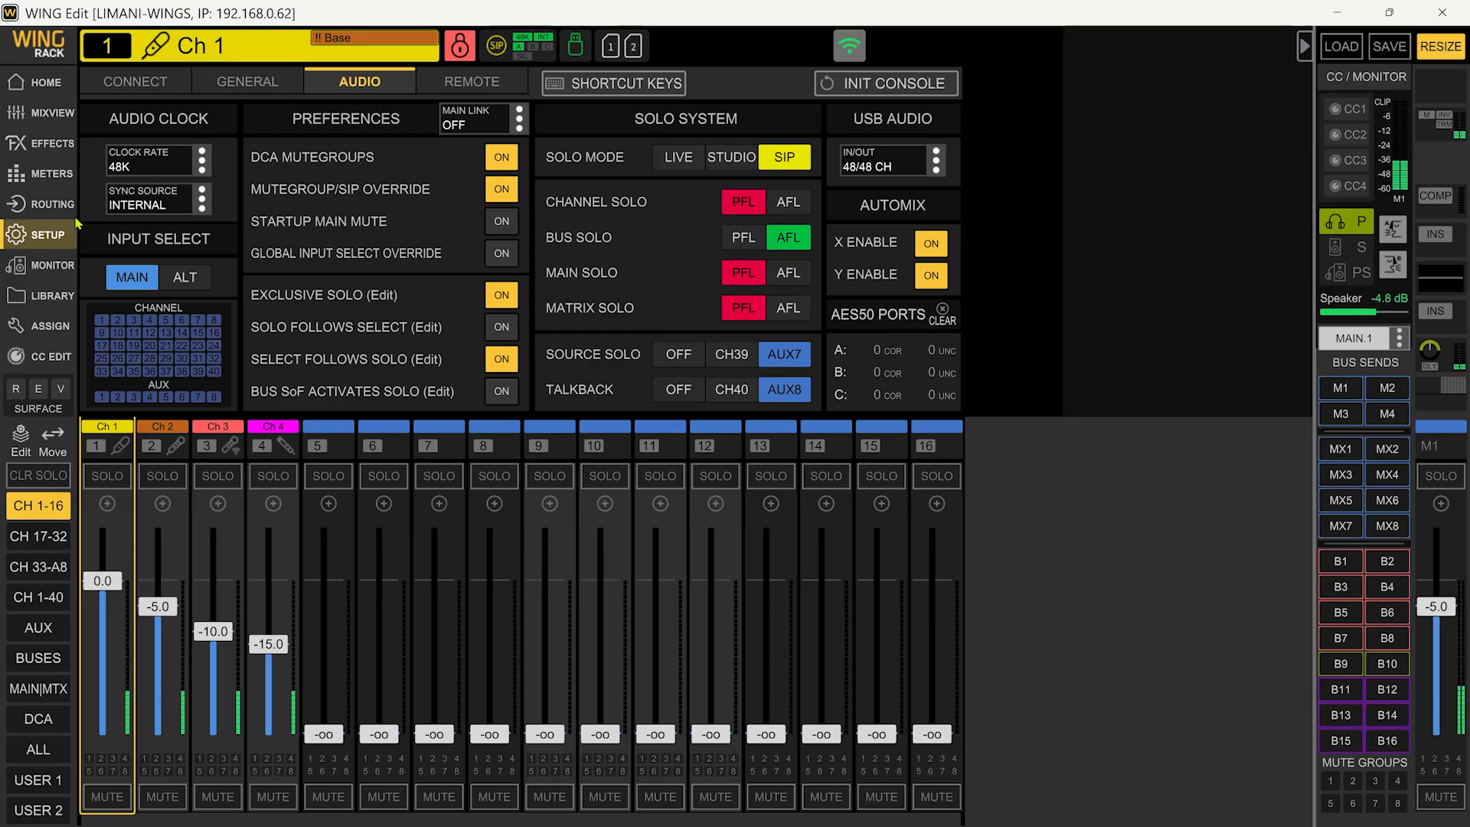
- Check the Main Link options in the audio setup and the phones and speakers monitor settings, including the speakers EQ
{"action": "left_click", "coordinate": [517, 122]}
{"action": "left_click", "coordinate": [517, 122]}
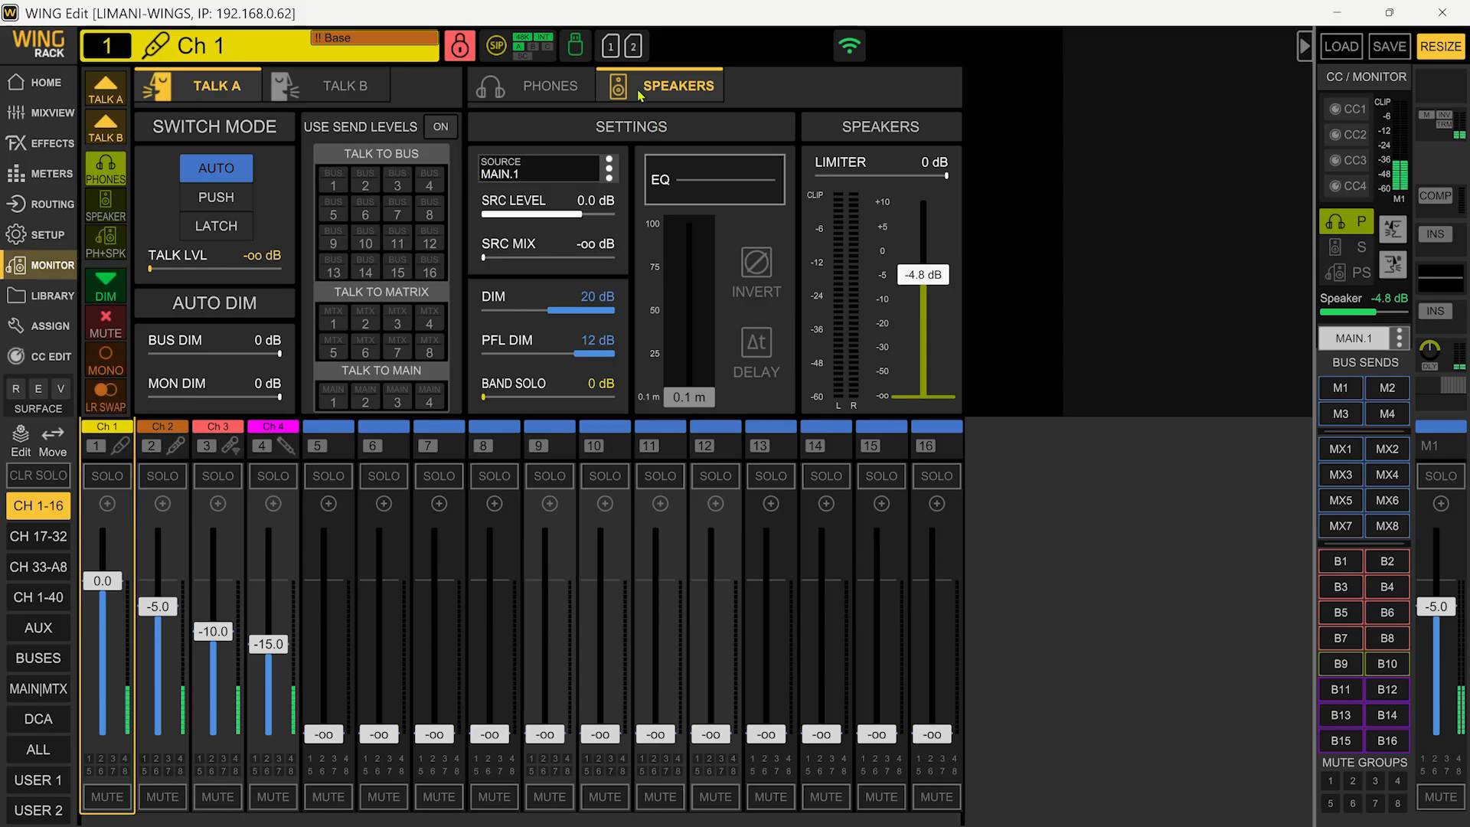
{"action": "left_click", "coordinate": [586, 86]}
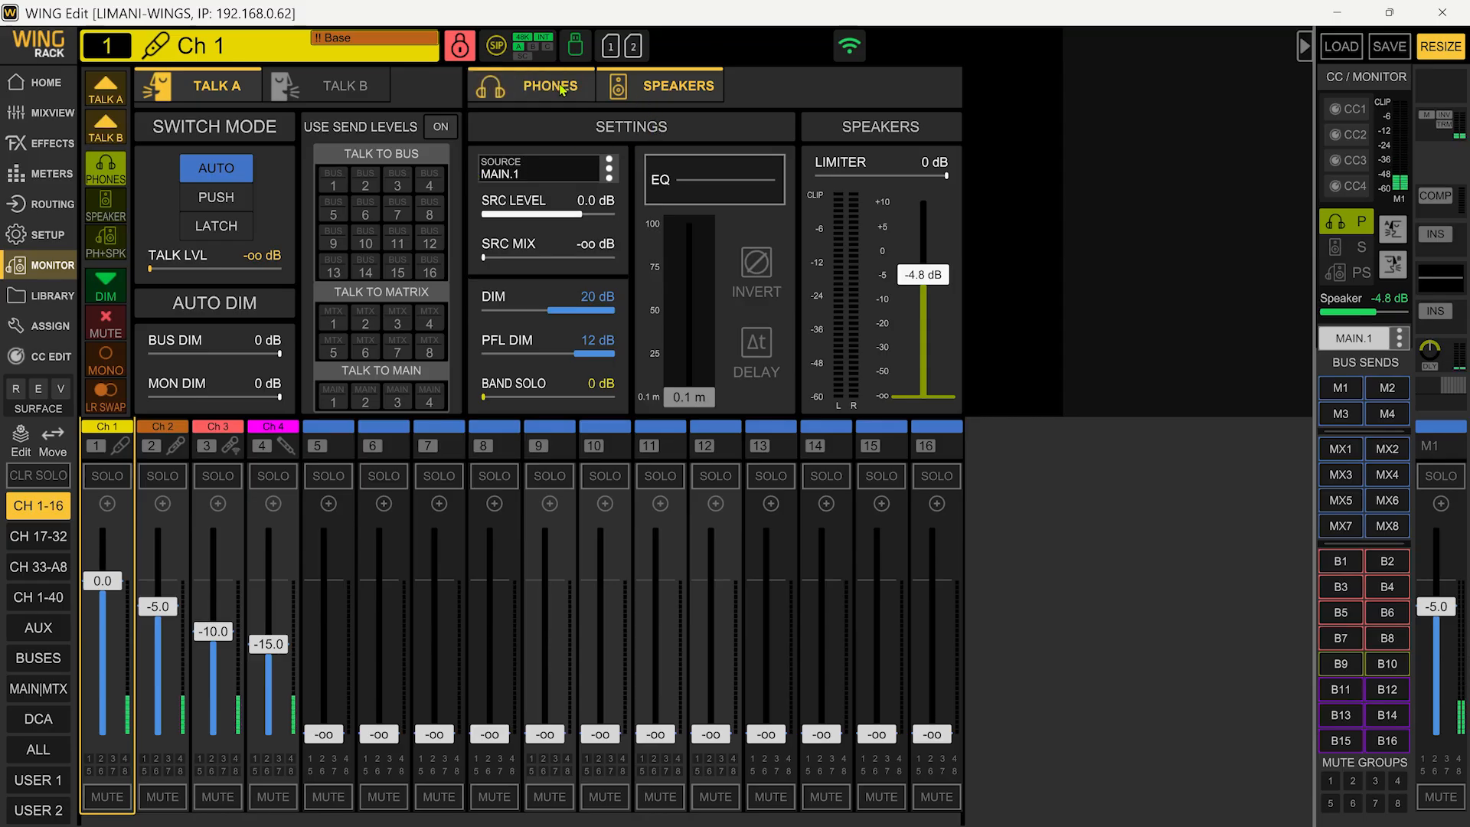
{"action": "left_click", "coordinate": [661, 96]}
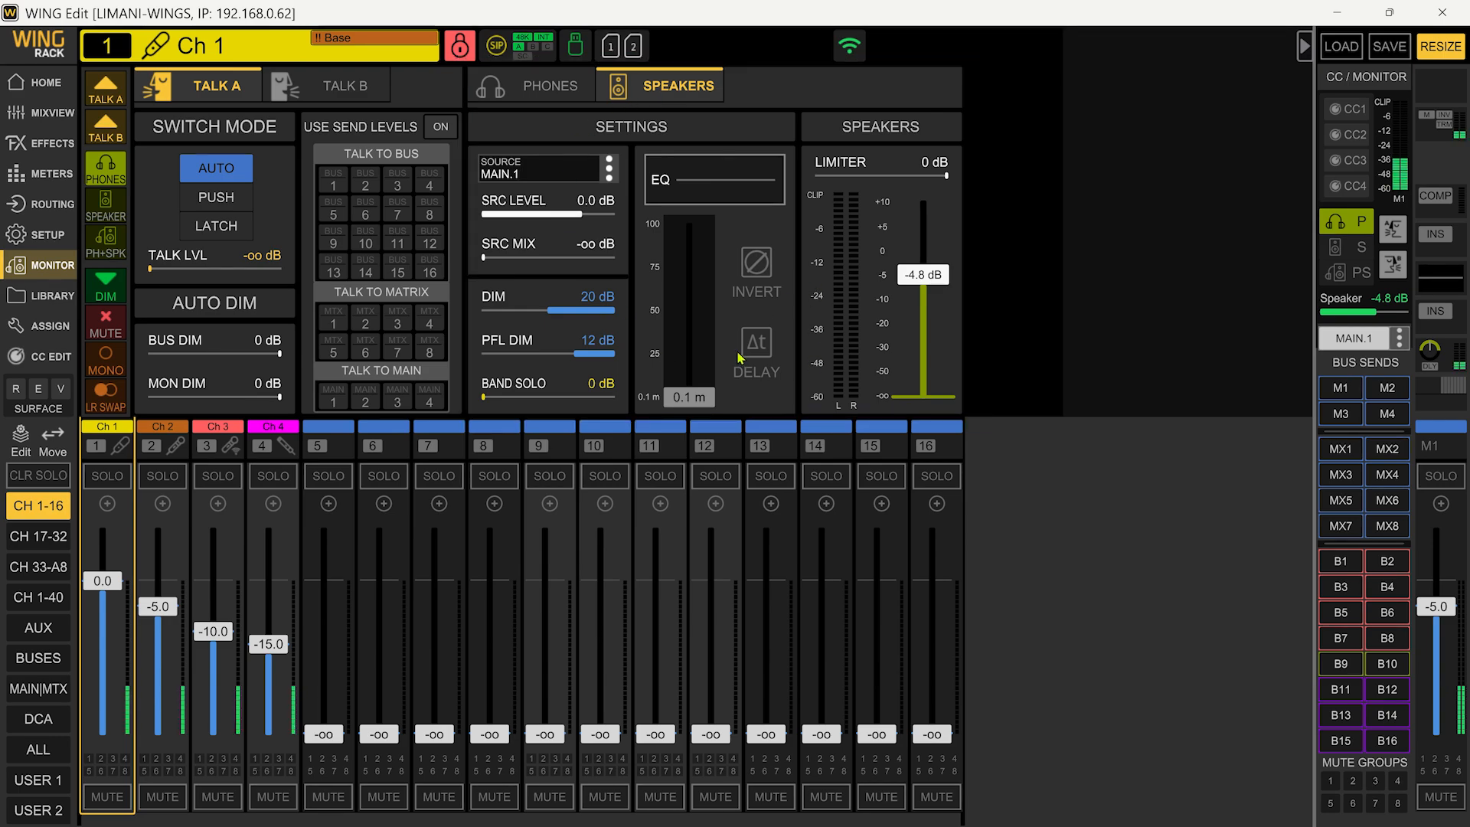
{"action": "left_click", "coordinate": [694, 200]}
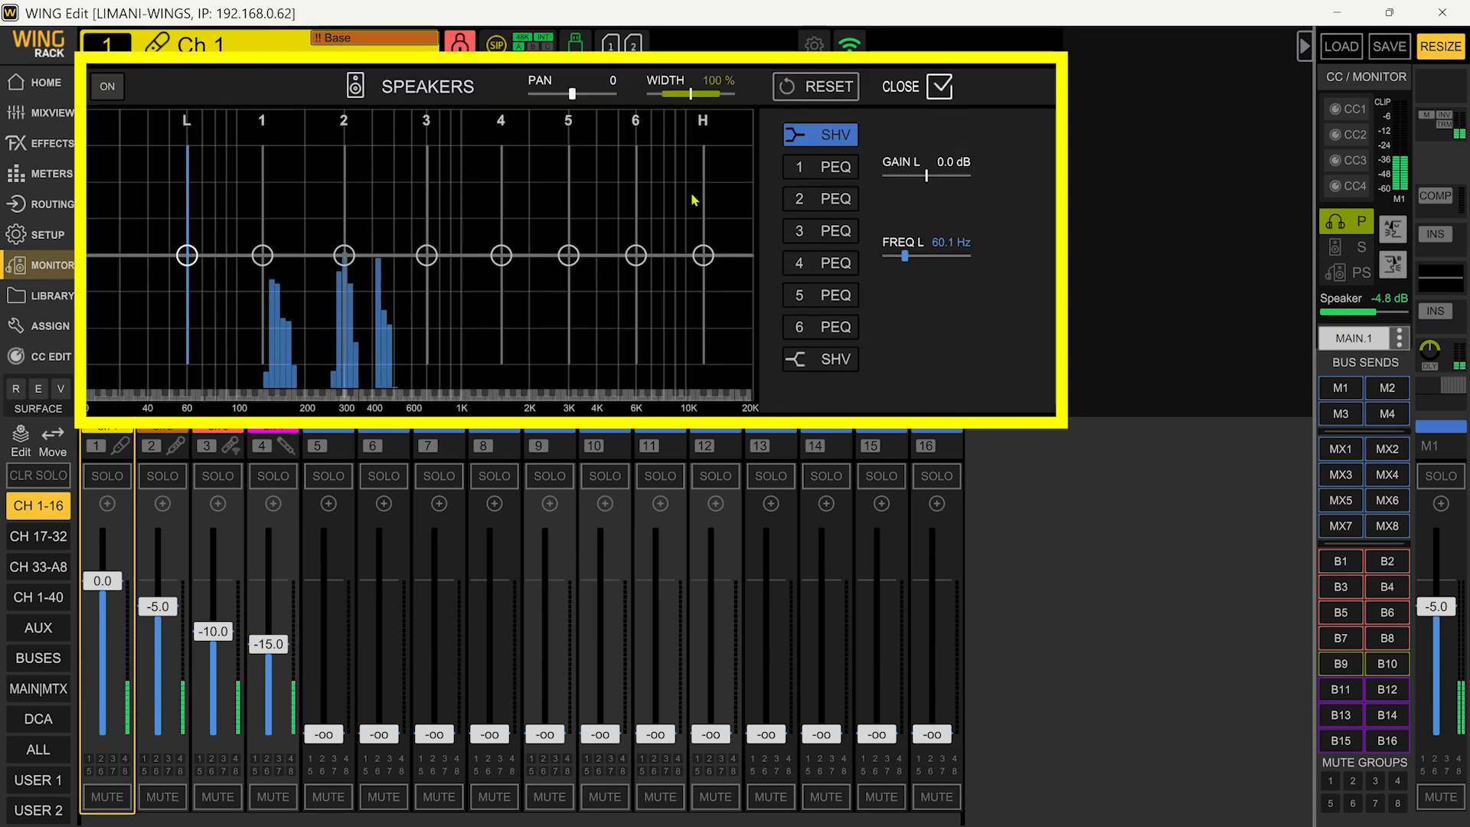
{"action": "left_click", "coordinate": [908, 86]}
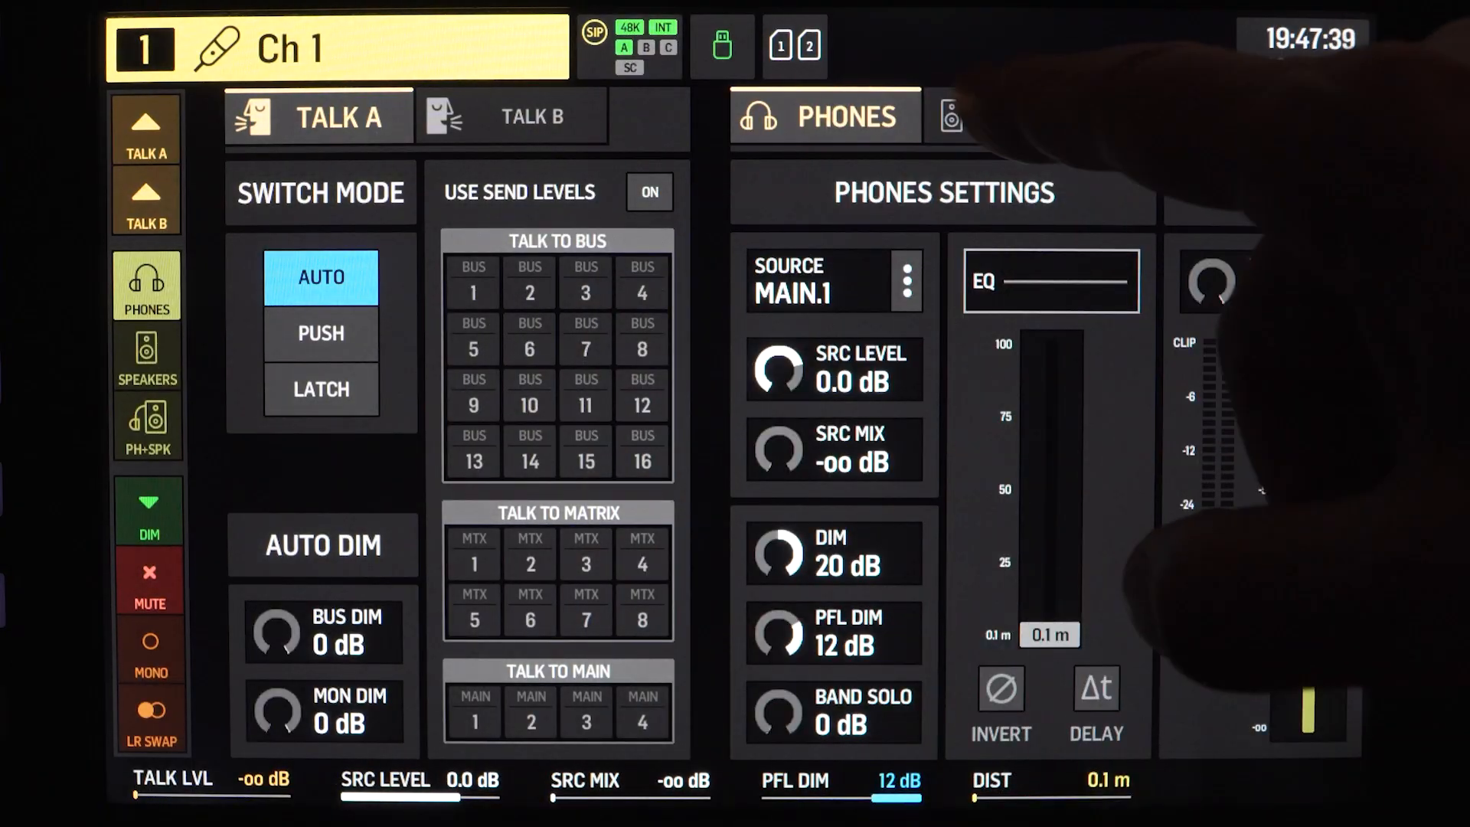
{"action": "left_click", "coordinate": [1039, 116]}
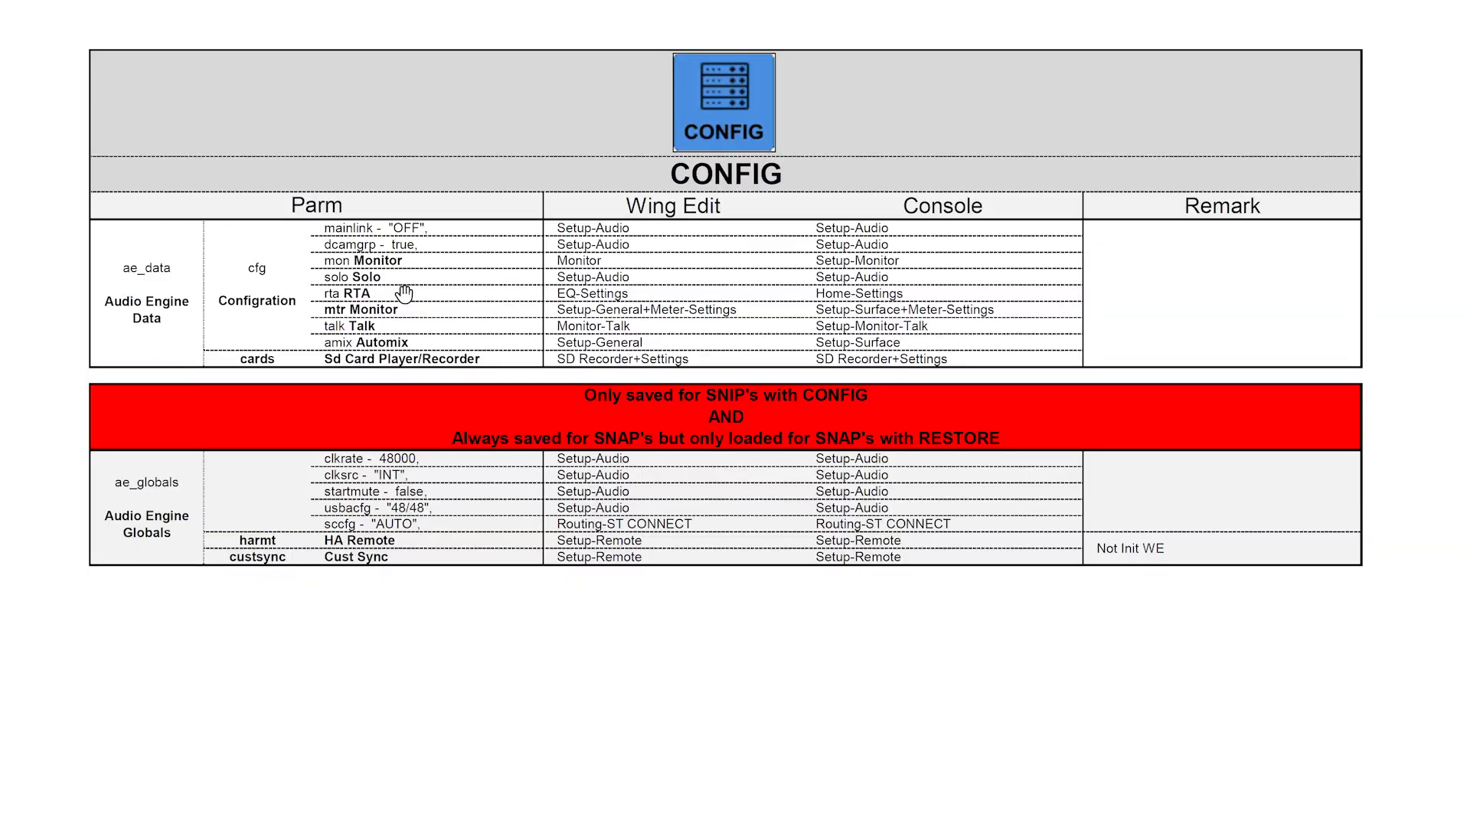
- Switch back to WING Edit and examine the RTA options in channel 1's EQ/RTA settings
{"action": "key", "text": "alt+Tab"}
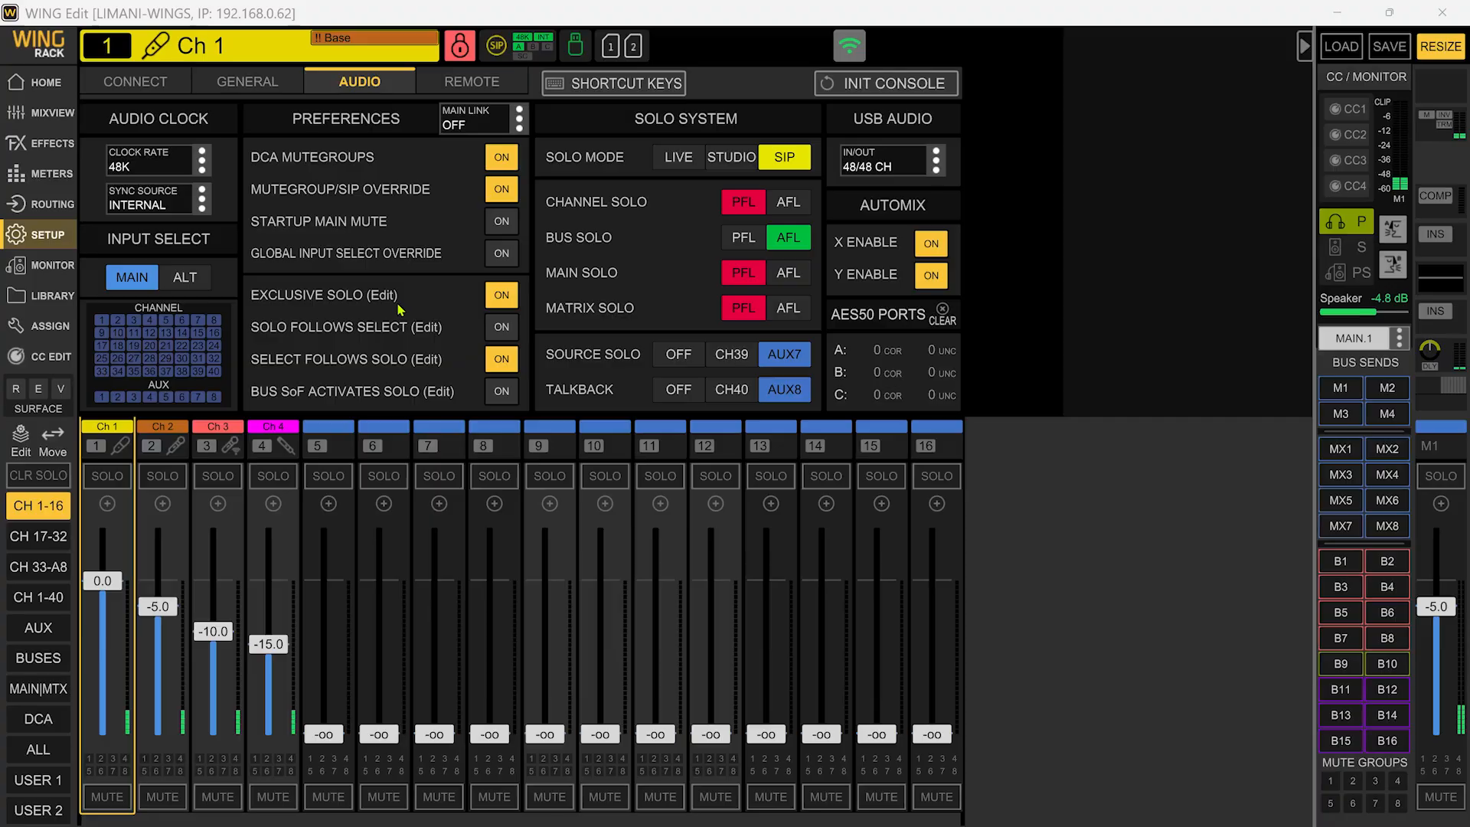
{"action": "left_click", "coordinate": [120, 433]}
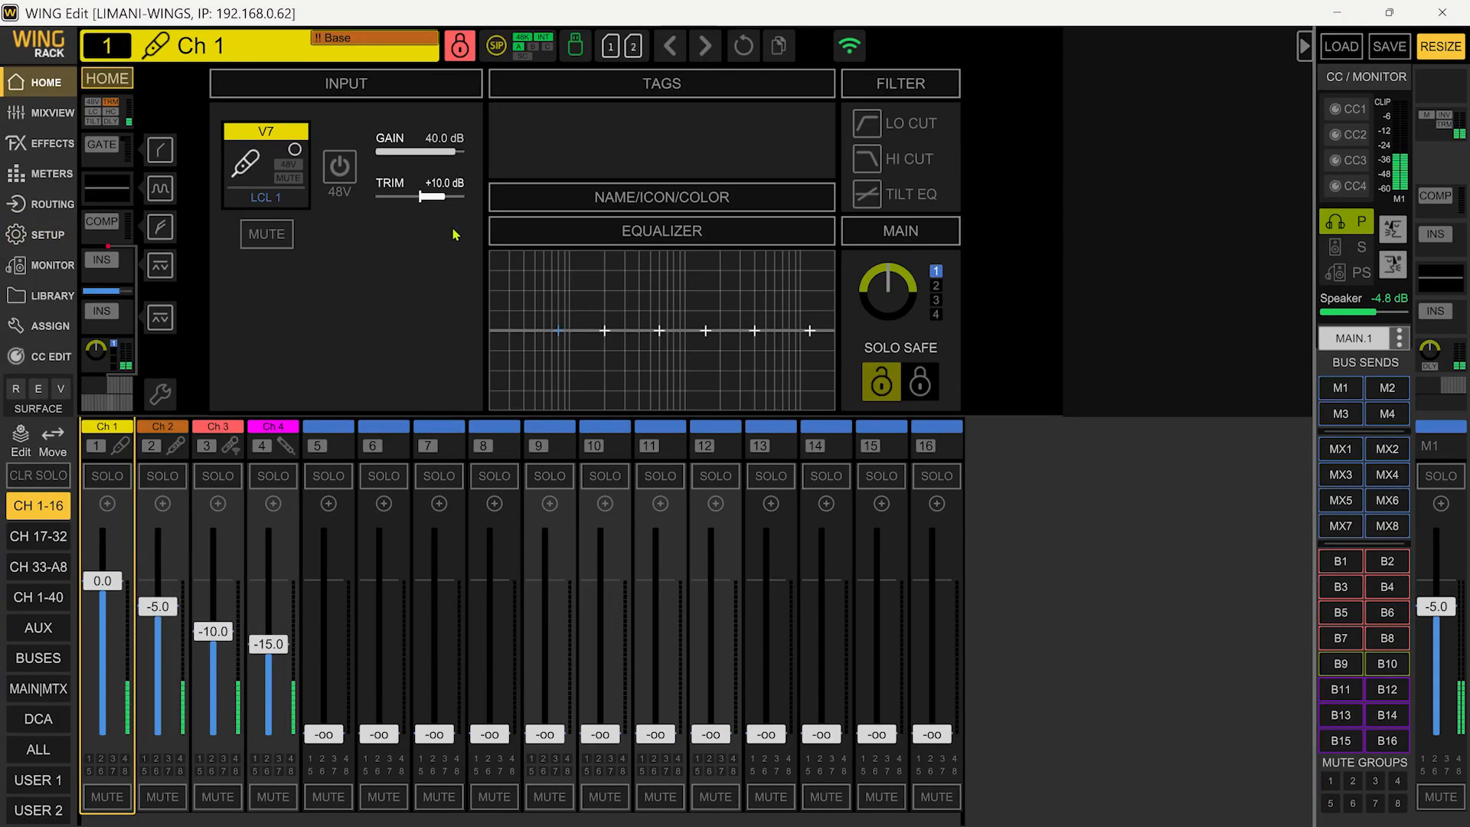
{"action": "left_click", "coordinate": [635, 313]}
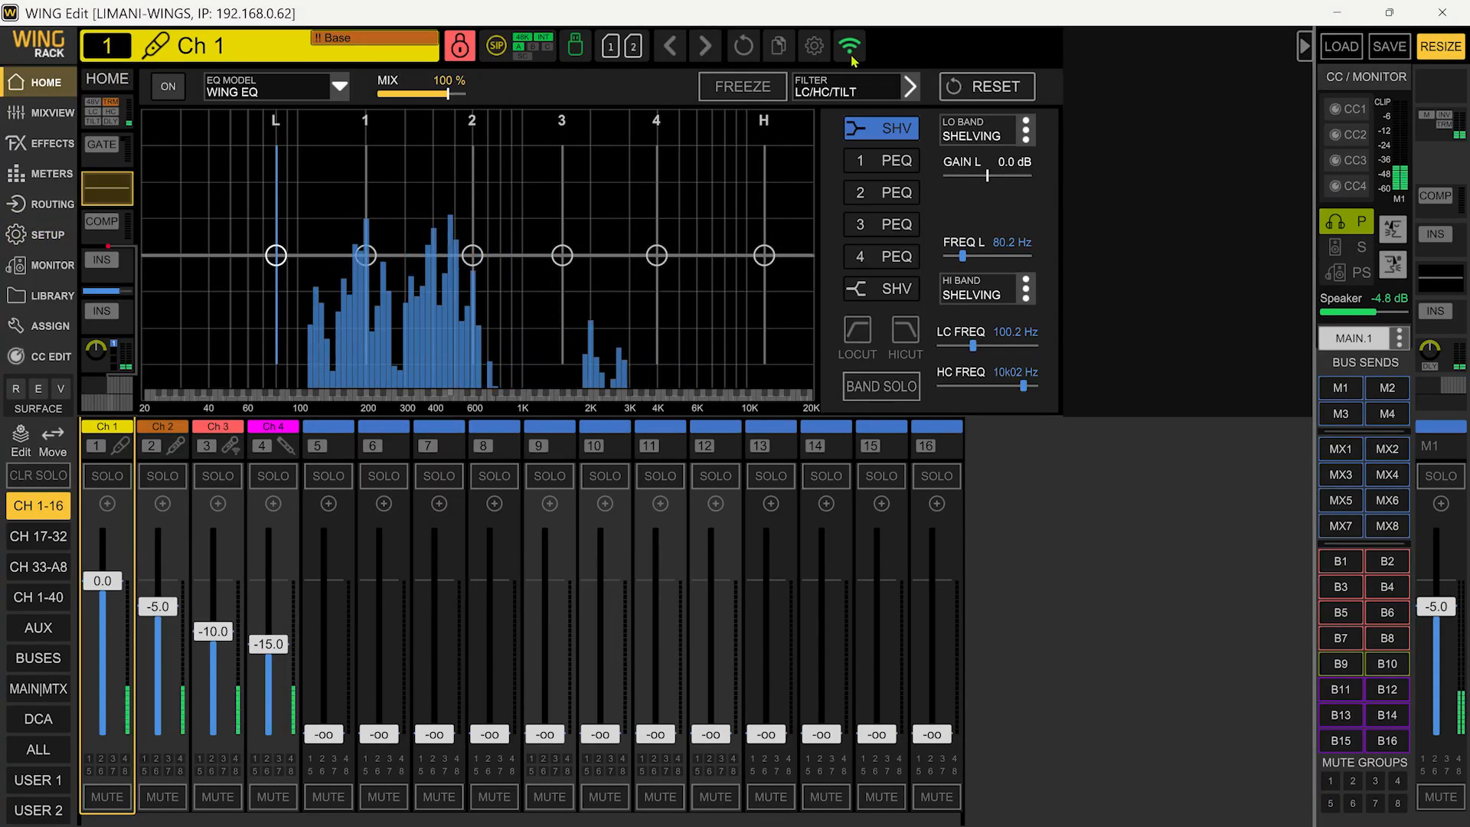
{"action": "left_click", "coordinate": [814, 45]}
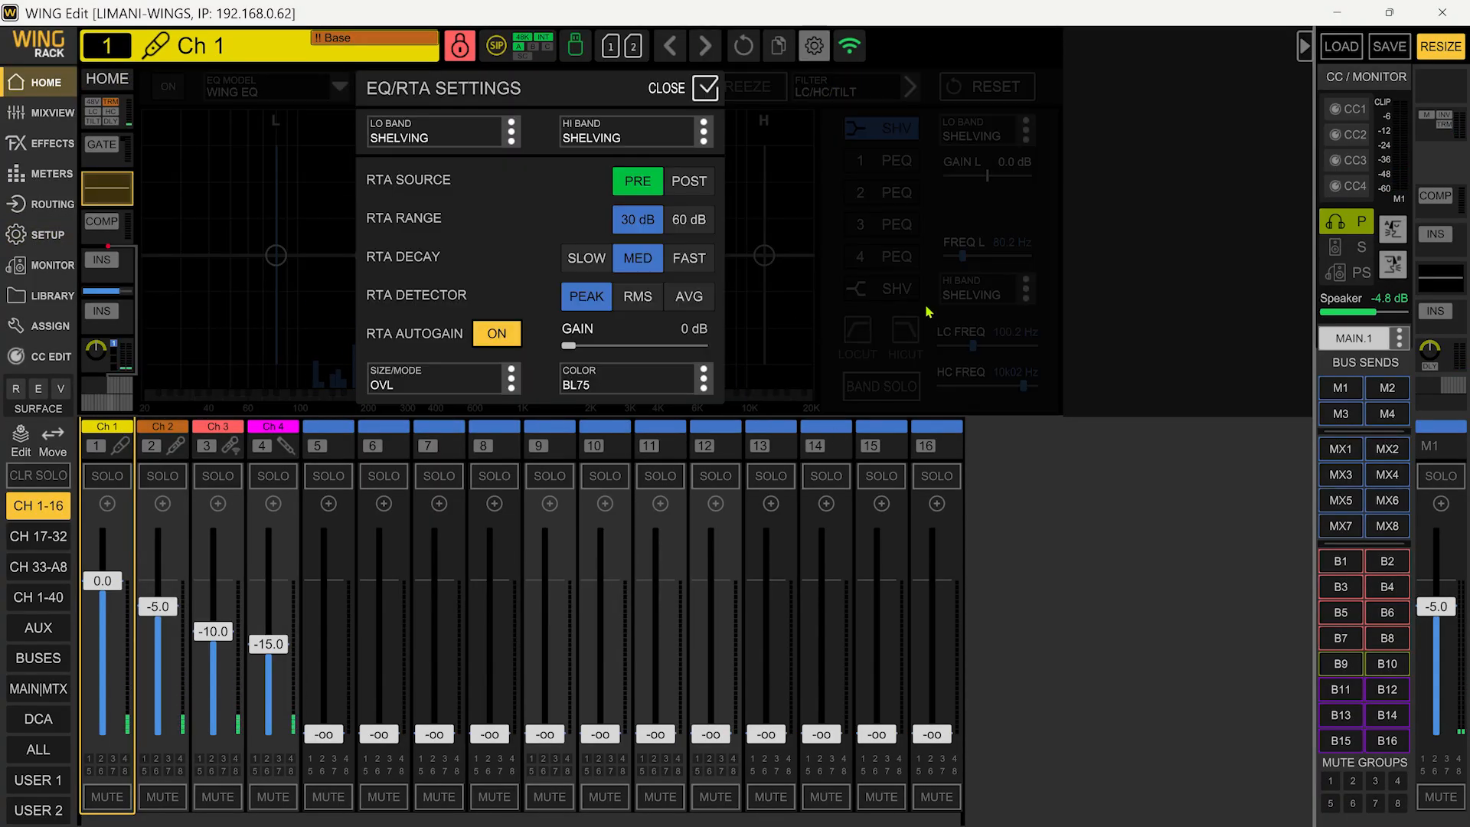
{"action": "left_click", "coordinate": [674, 89]}
{"action": "left_click", "coordinate": [814, 46]}
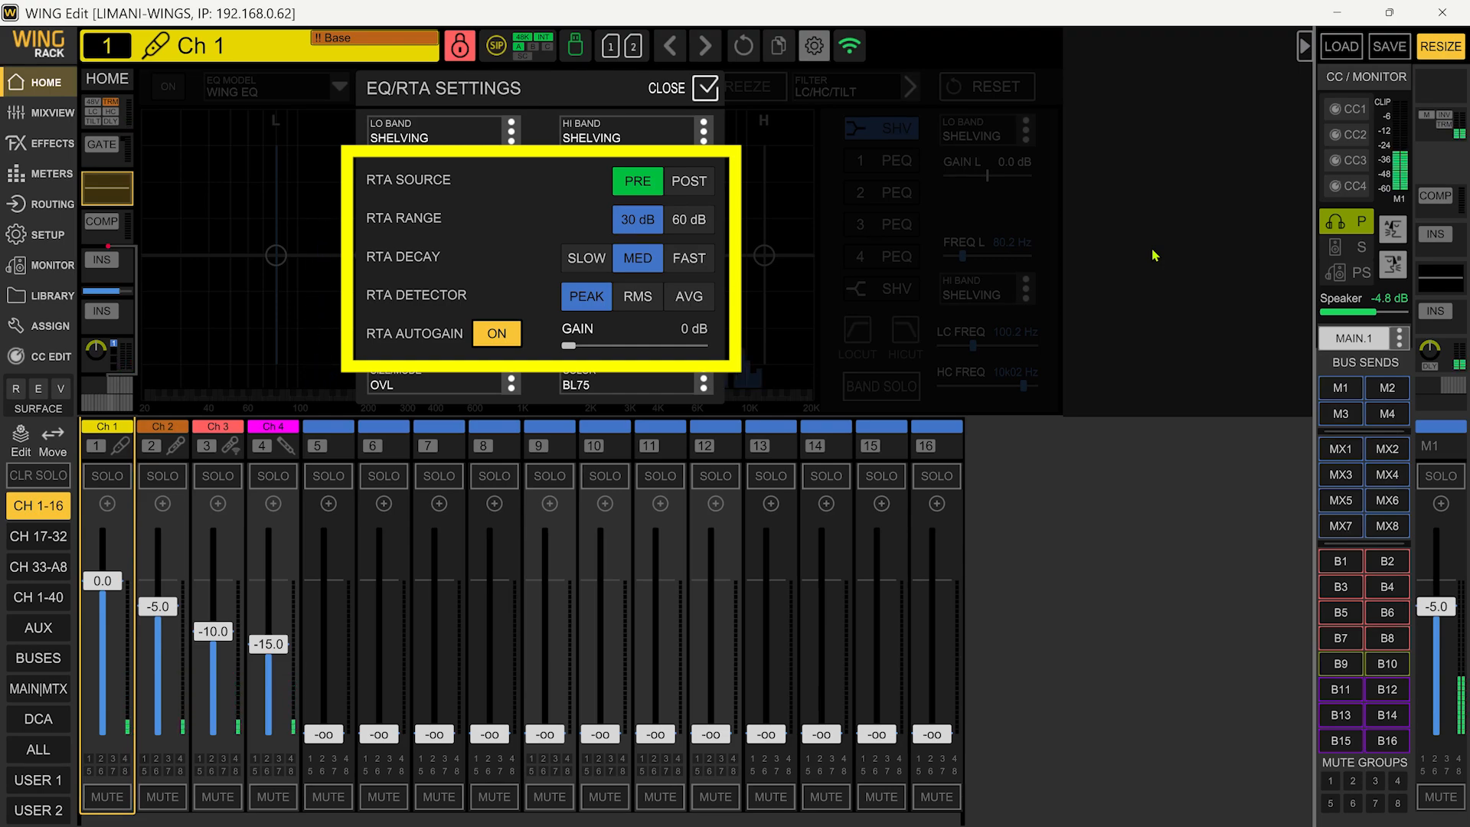
- Check the RTA settings on the console's home overview for channel 1 and close them
{"action": "key", "text": "alt+Tab"}
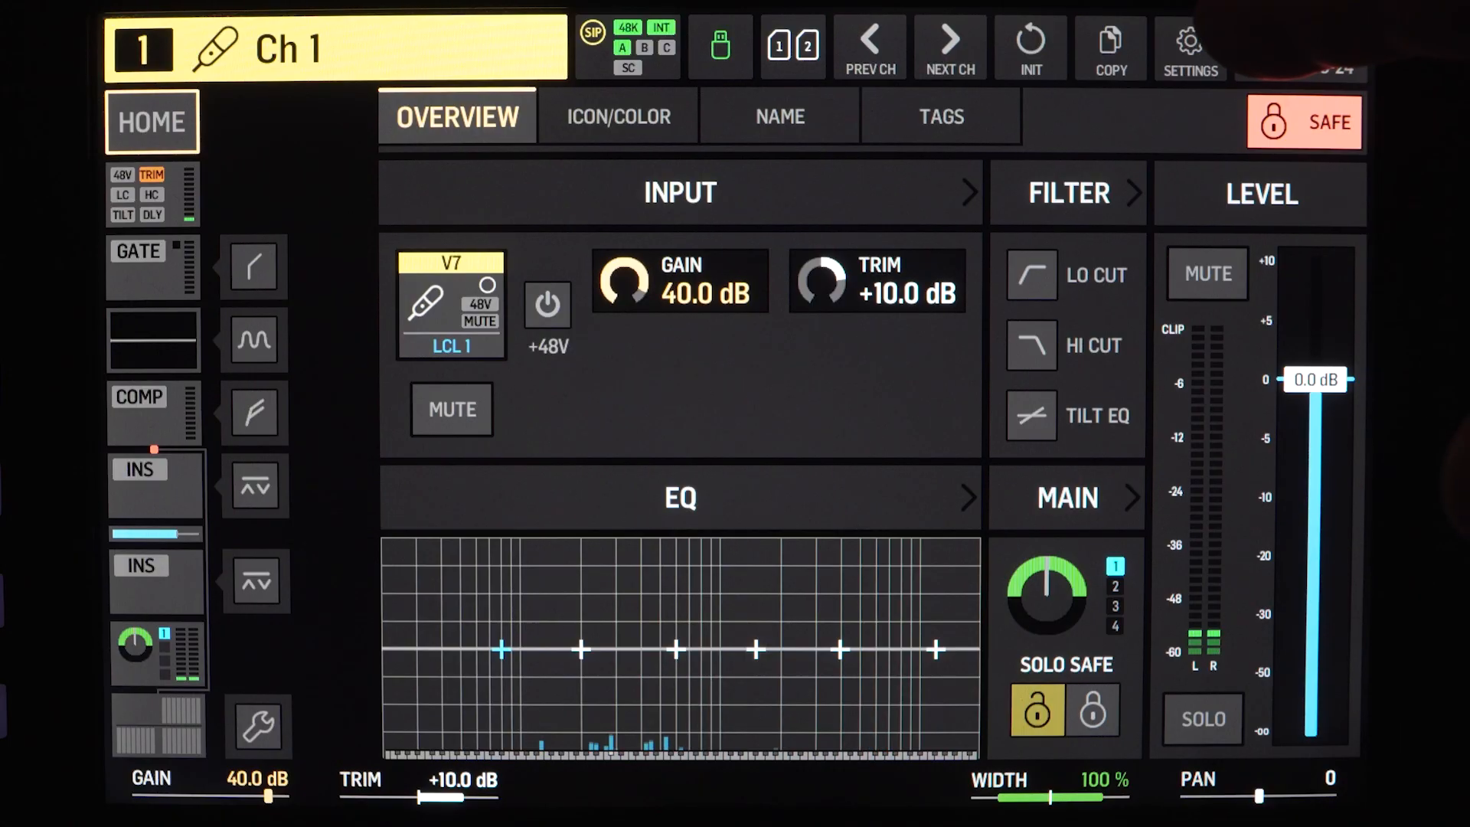
{"action": "left_click", "coordinate": [1190, 47]}
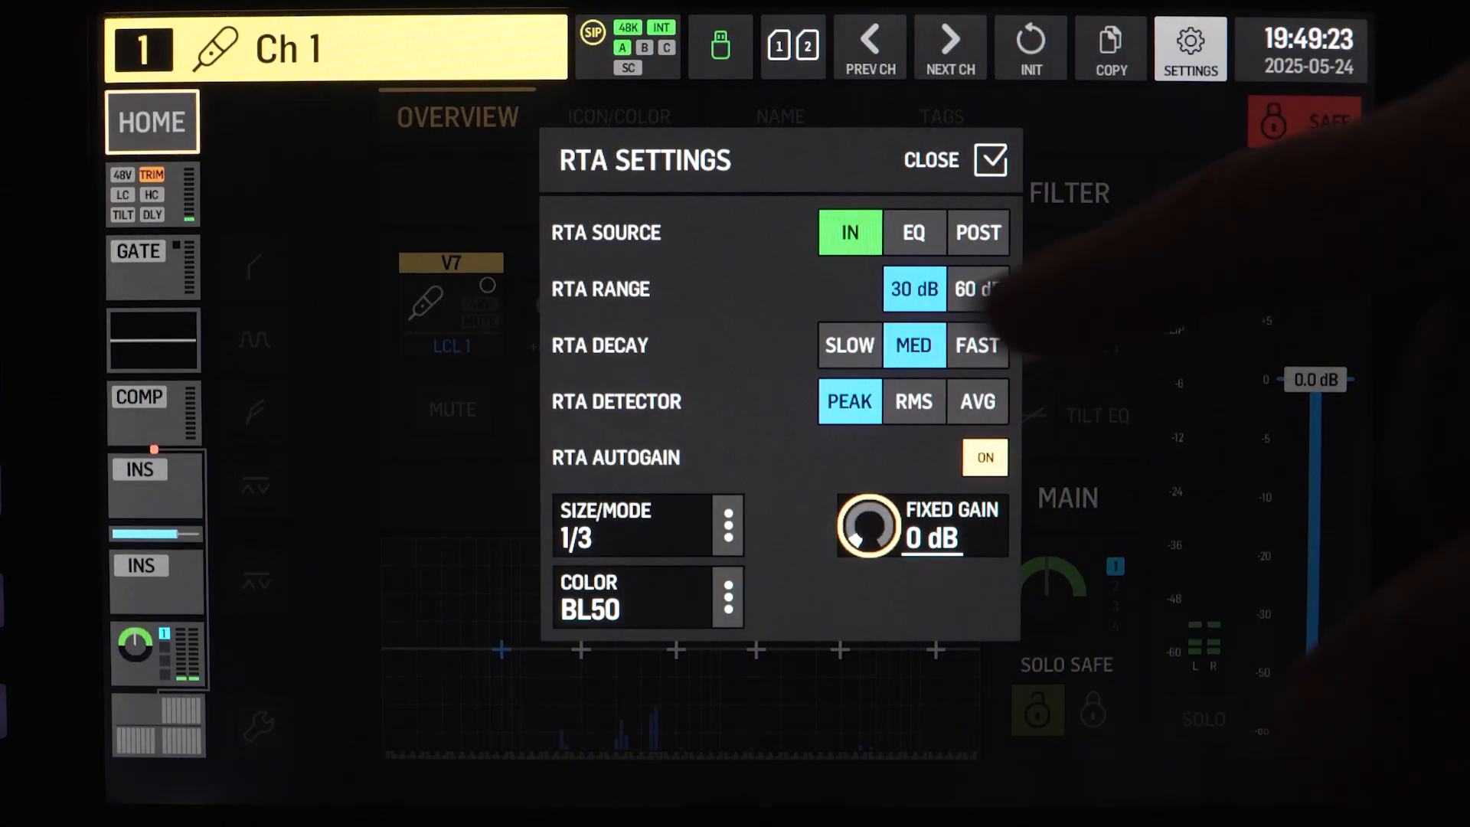
{"action": "left_click", "coordinate": [1191, 47]}
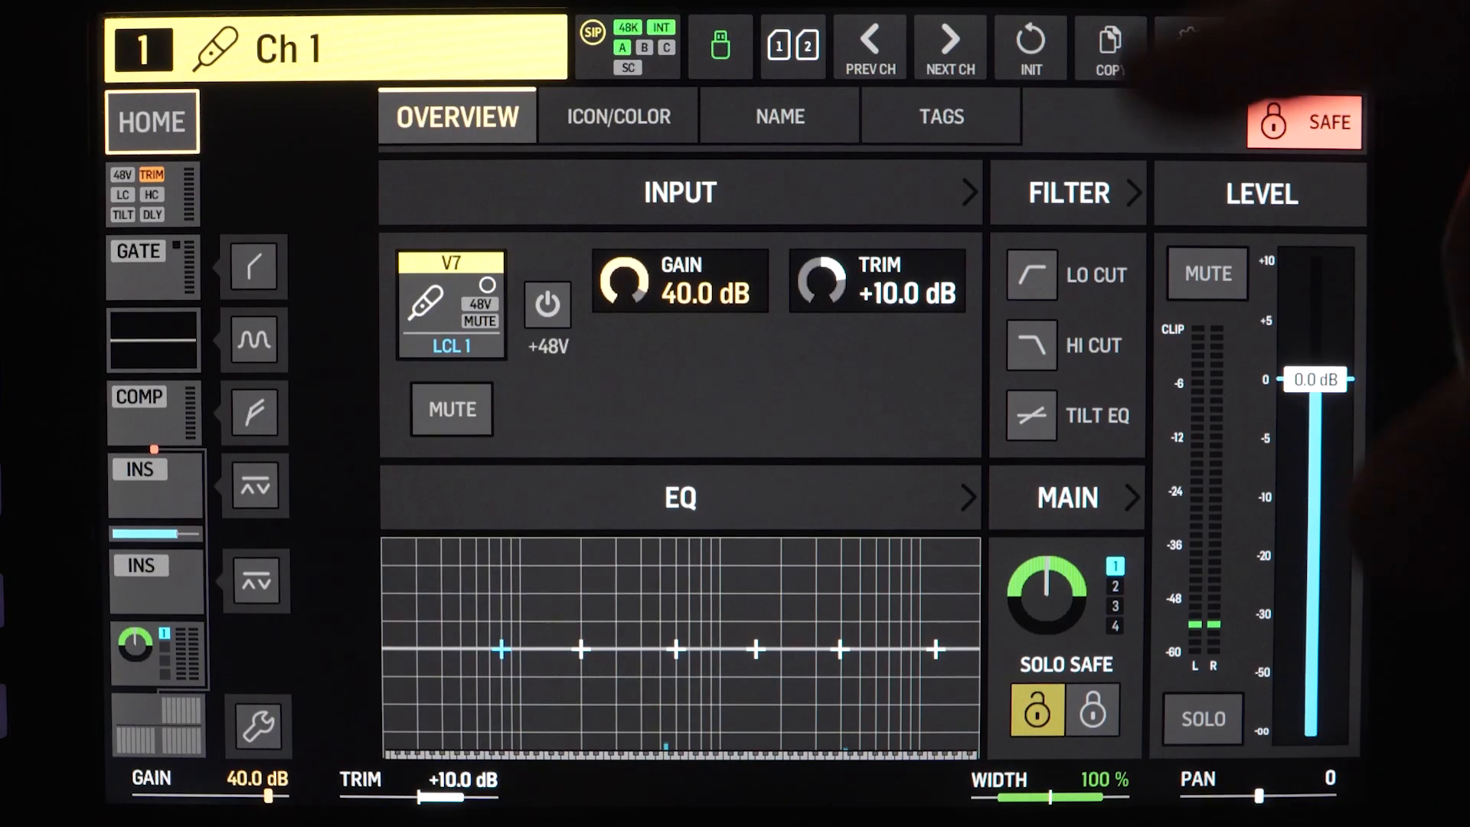
- Open channel 1's equalizer on the console and set the RTA size/mode to OFF
{"action": "left_click", "coordinate": [865, 624]}
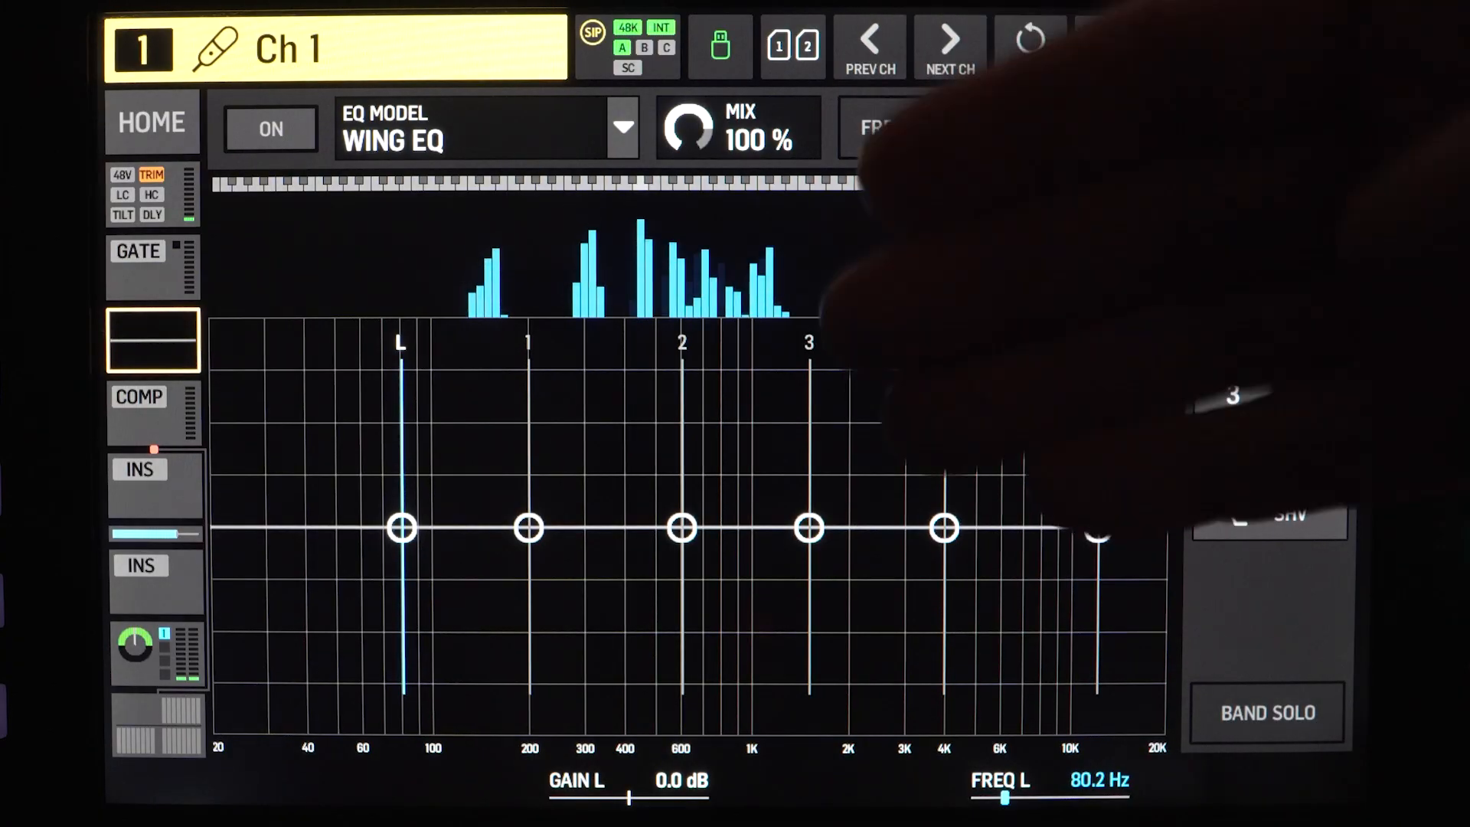
{"action": "left_click", "coordinate": [1191, 48]}
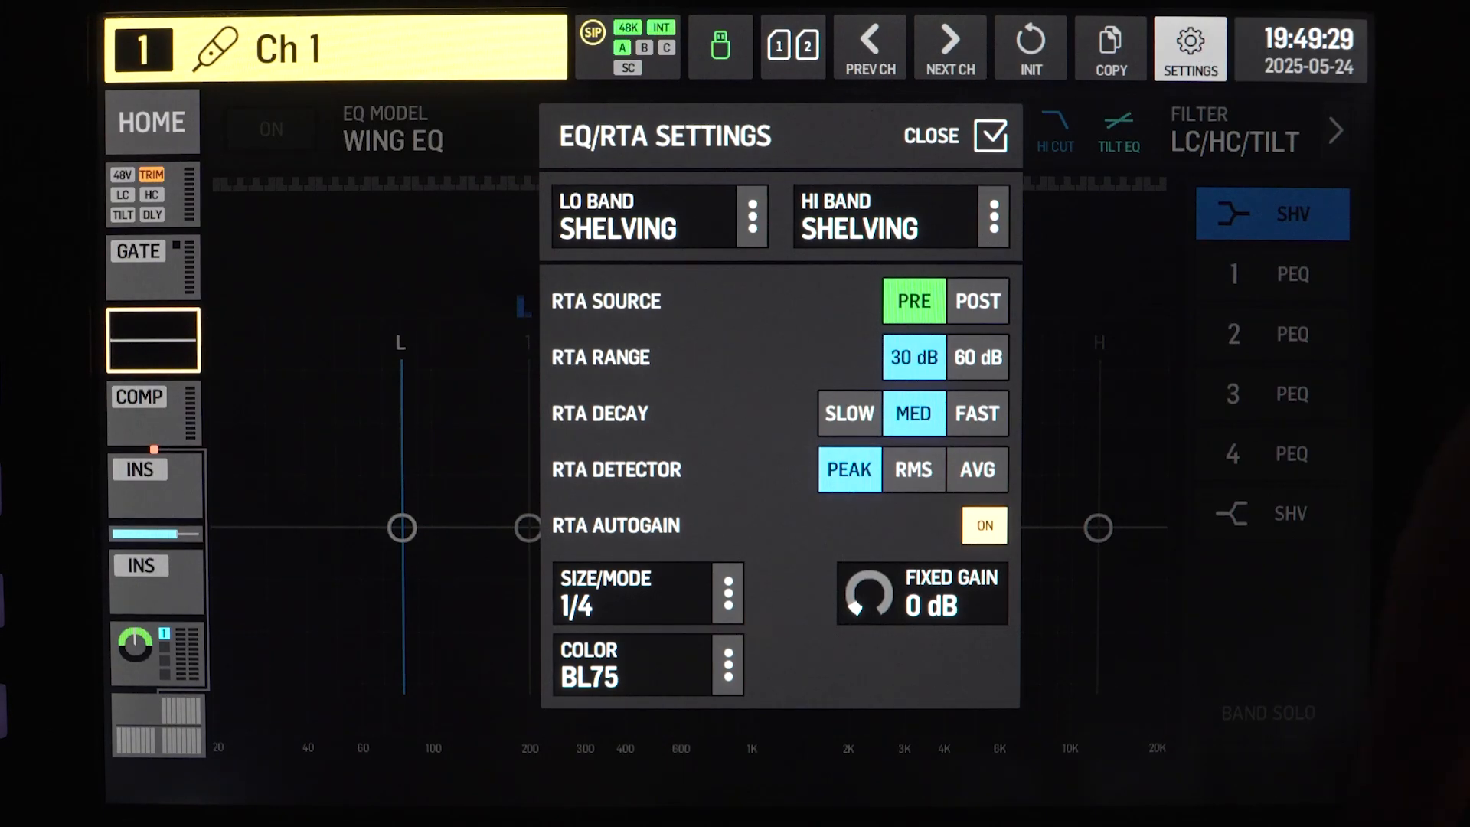
{"action": "left_click", "coordinate": [727, 593]}
{"action": "left_click", "coordinate": [659, 349]}
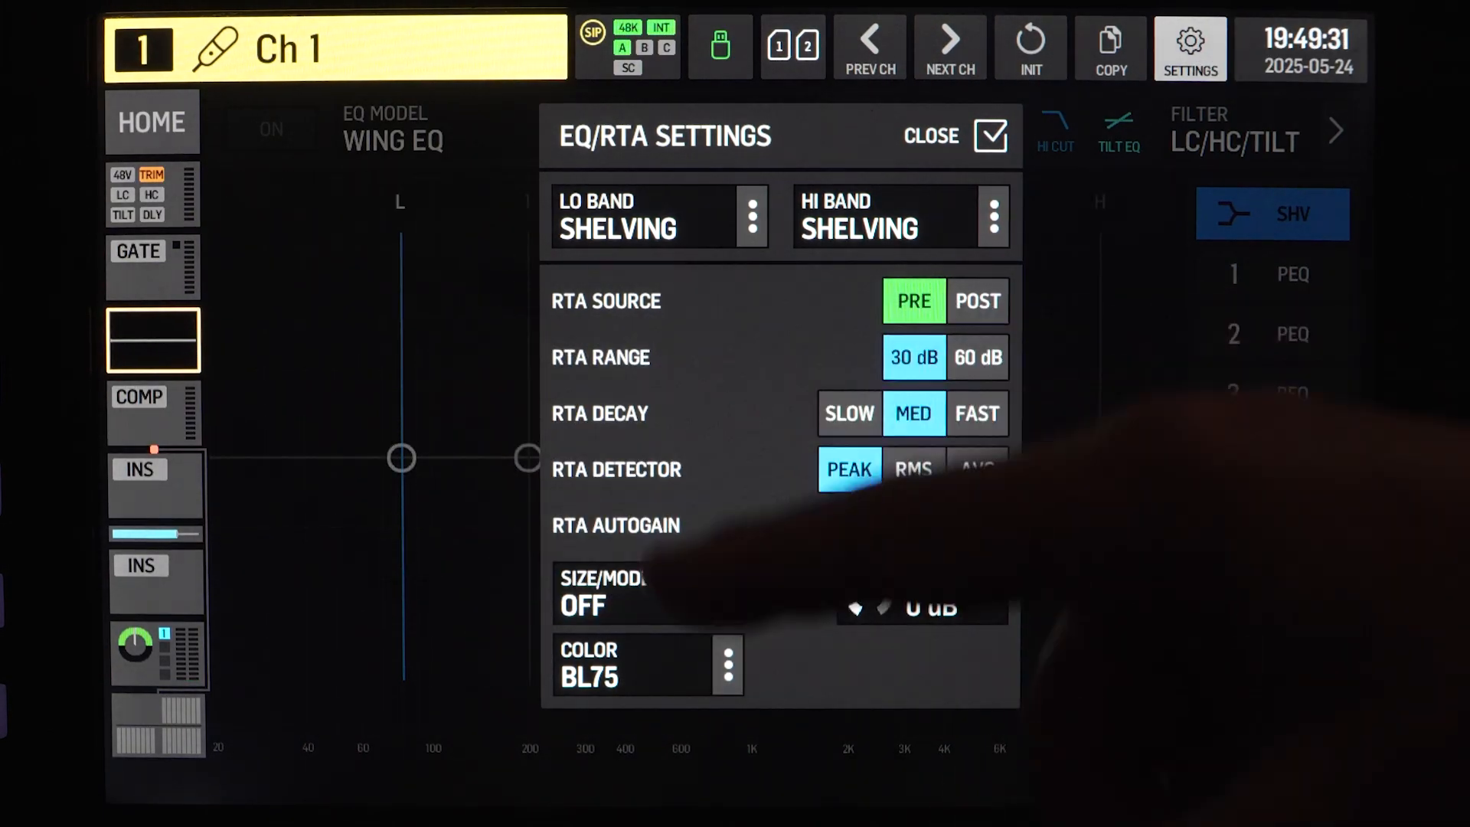
{"action": "left_click", "coordinate": [636, 664]}
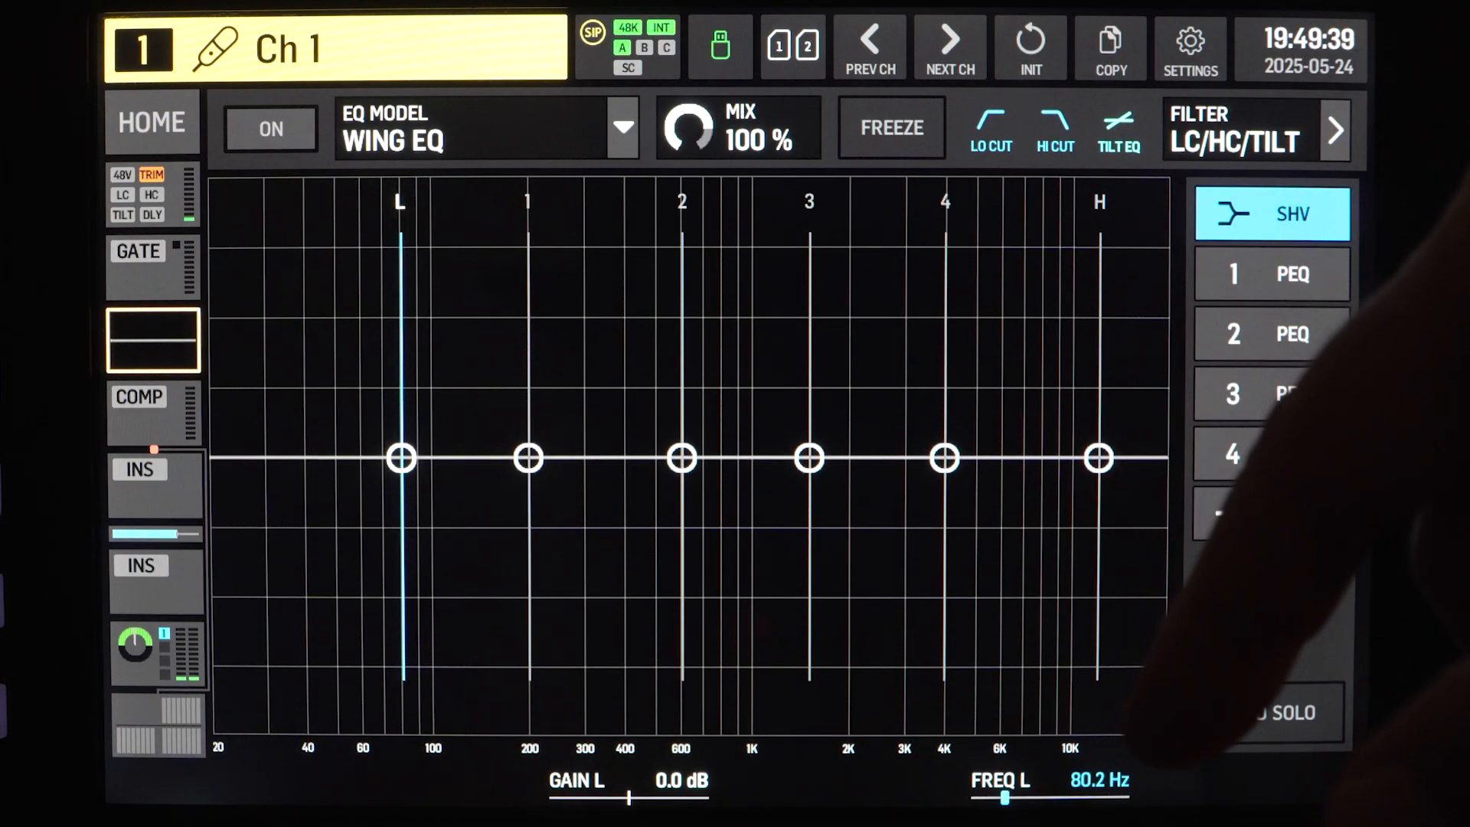
- Open channel 1's filter setup on the console and check its RTA settings
{"action": "left_click", "coordinate": [1256, 131]}
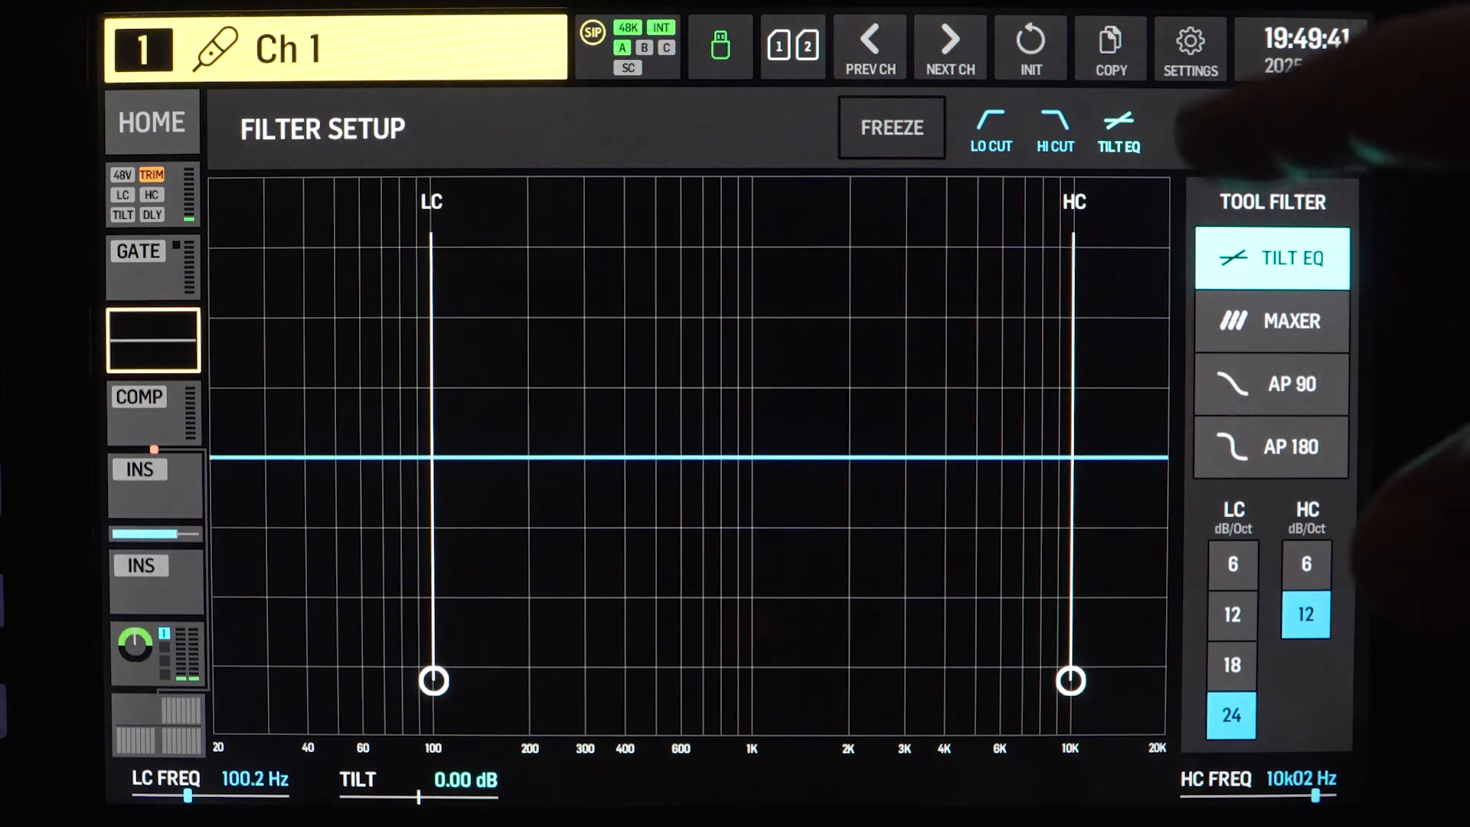
{"action": "left_click", "coordinate": [1189, 45]}
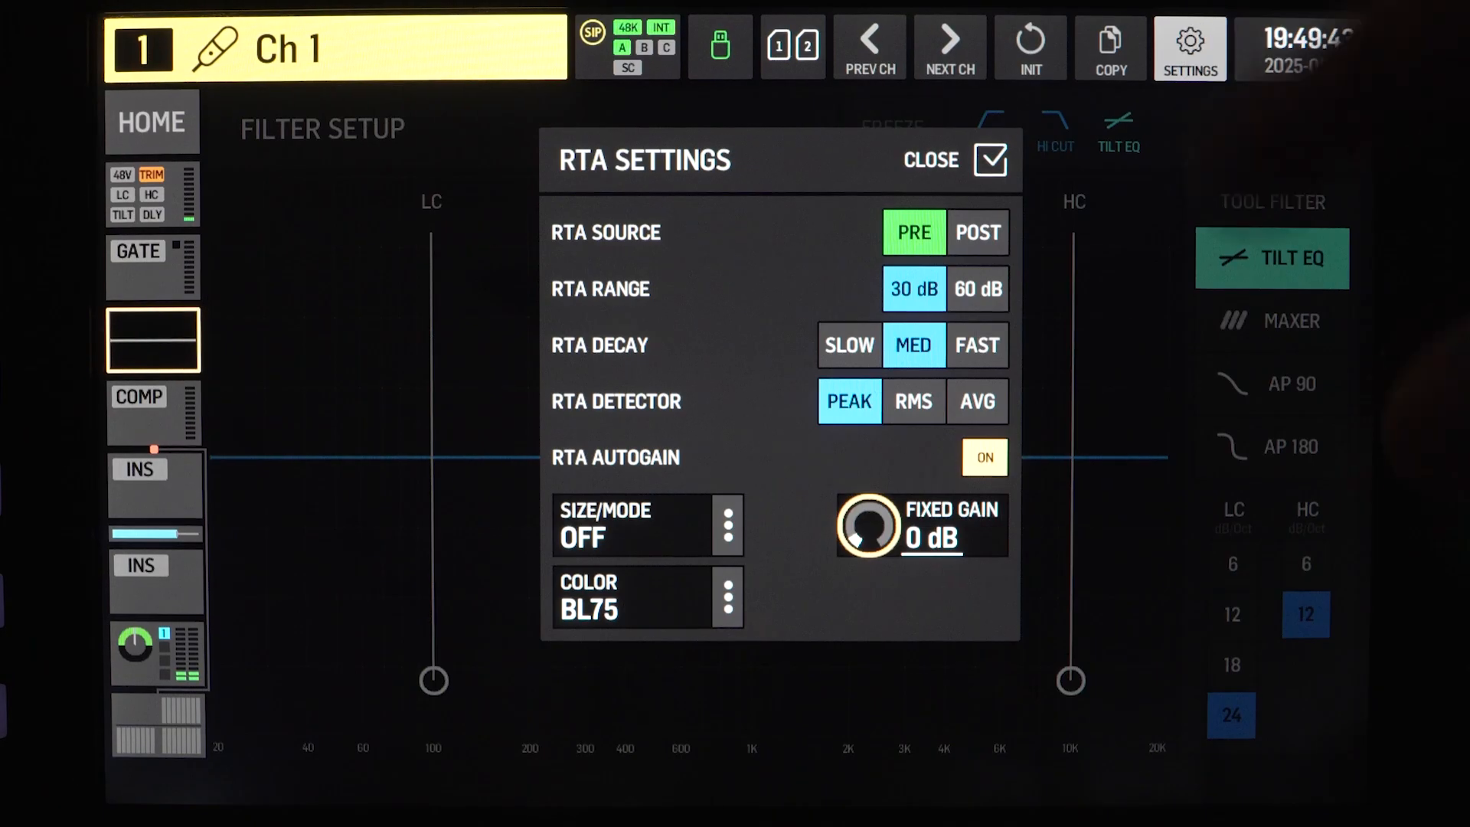
{"action": "left_click", "coordinate": [990, 160]}
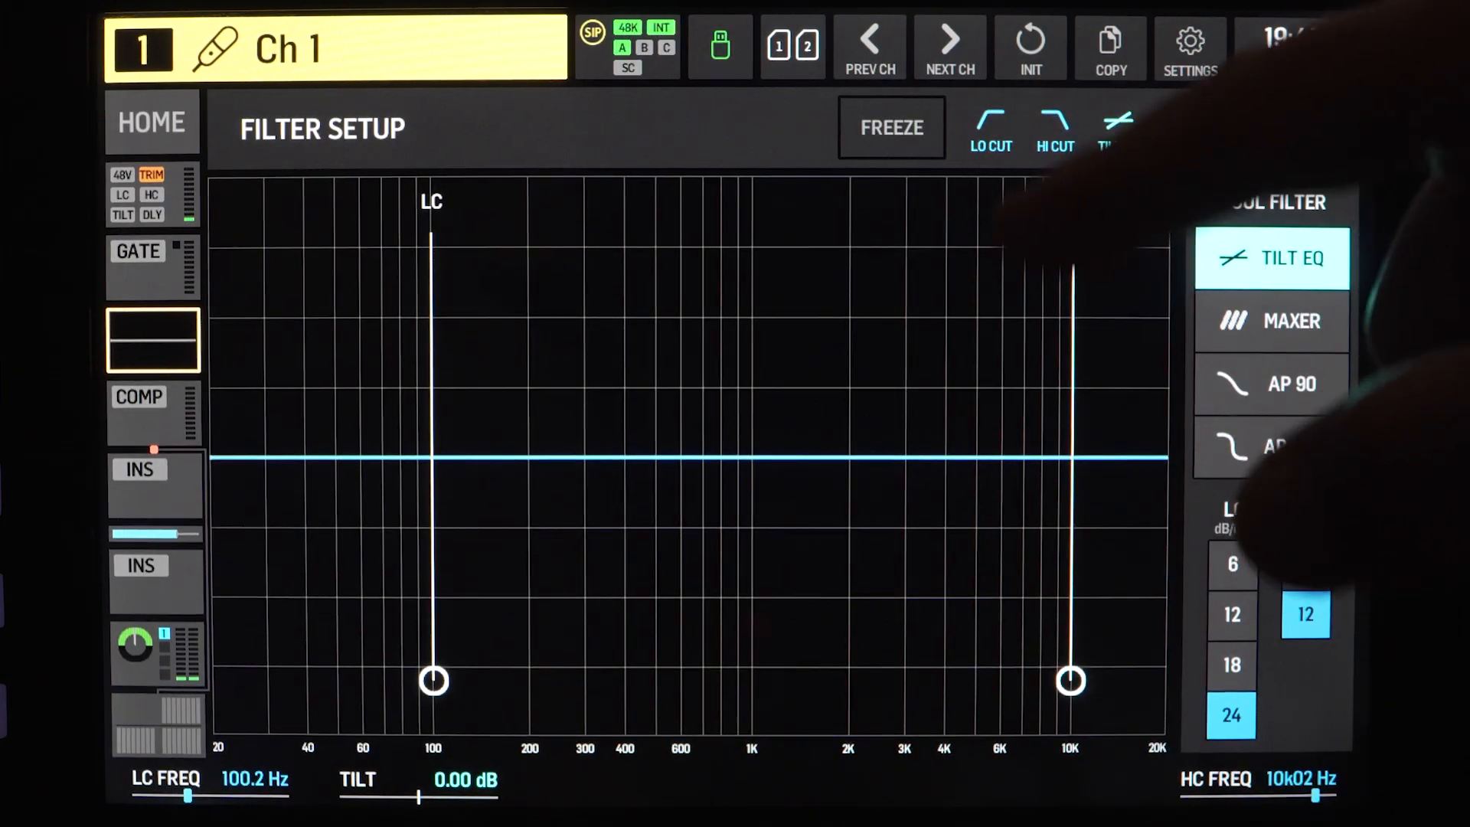
- In channel 1's filter RTA settings, set range to 60 dB, decay to FAST and detector to AVG, and turn autogain off
{"action": "left_click", "coordinate": [1188, 46]}
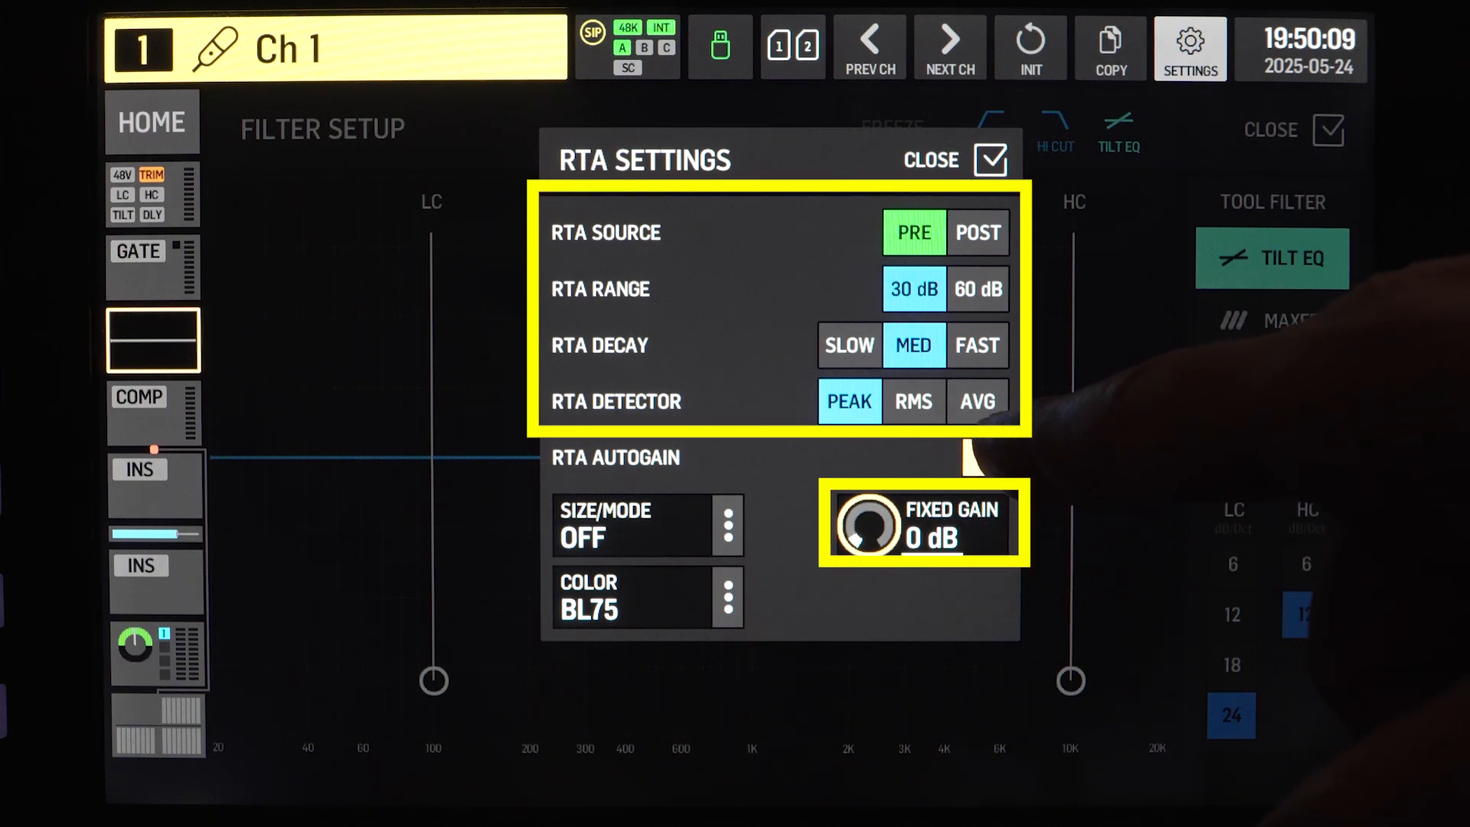
{"action": "left_click", "coordinate": [978, 289]}
{"action": "left_click", "coordinate": [976, 345]}
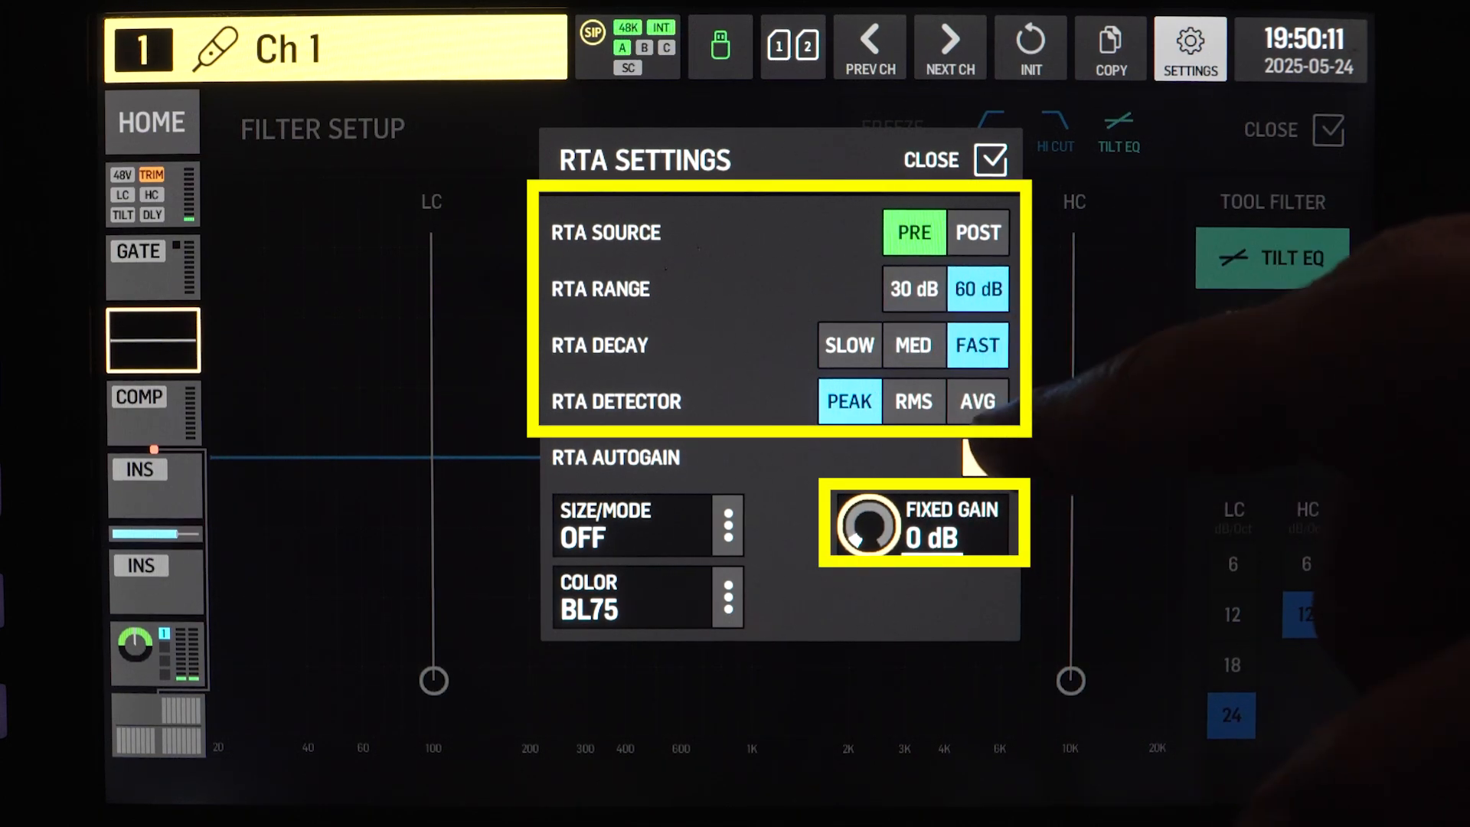
{"action": "left_click", "coordinate": [978, 401]}
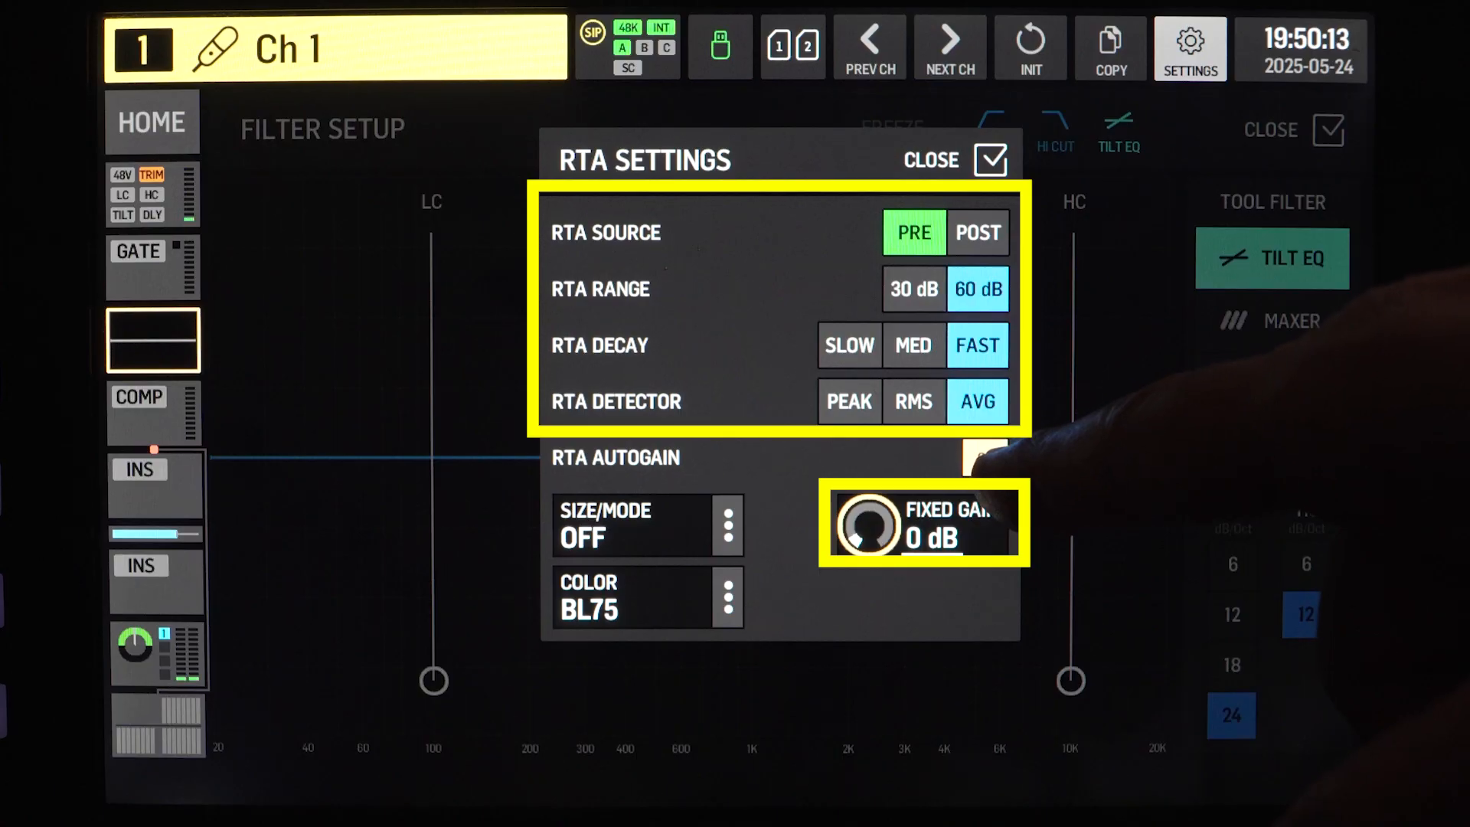
{"action": "left_click", "coordinate": [985, 457]}
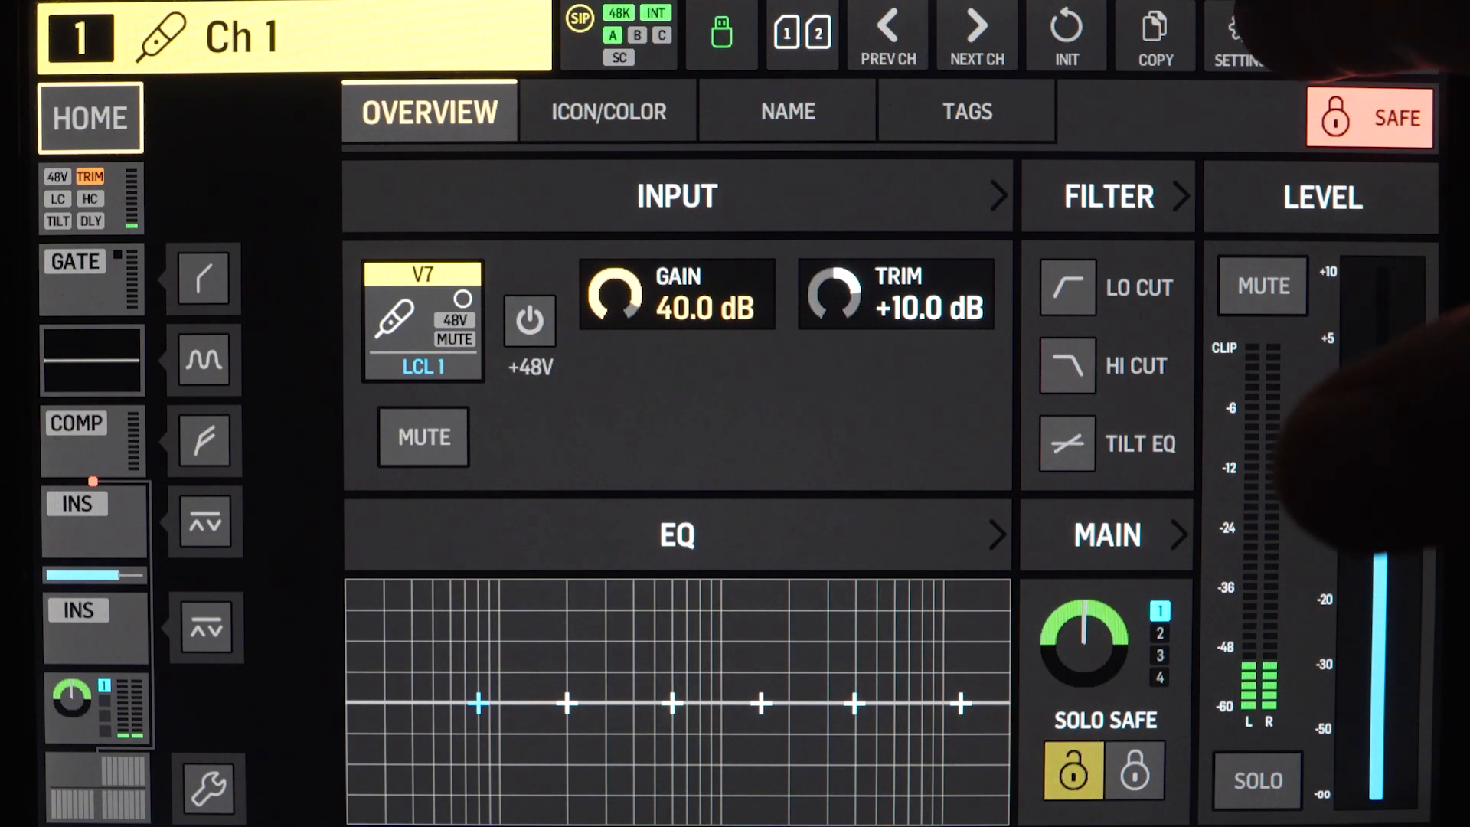
- Check channel 1's RTA settings from the home overview and in the equalizer, comparing source, size/mode and color
{"action": "left_click", "coordinate": [1244, 34]}
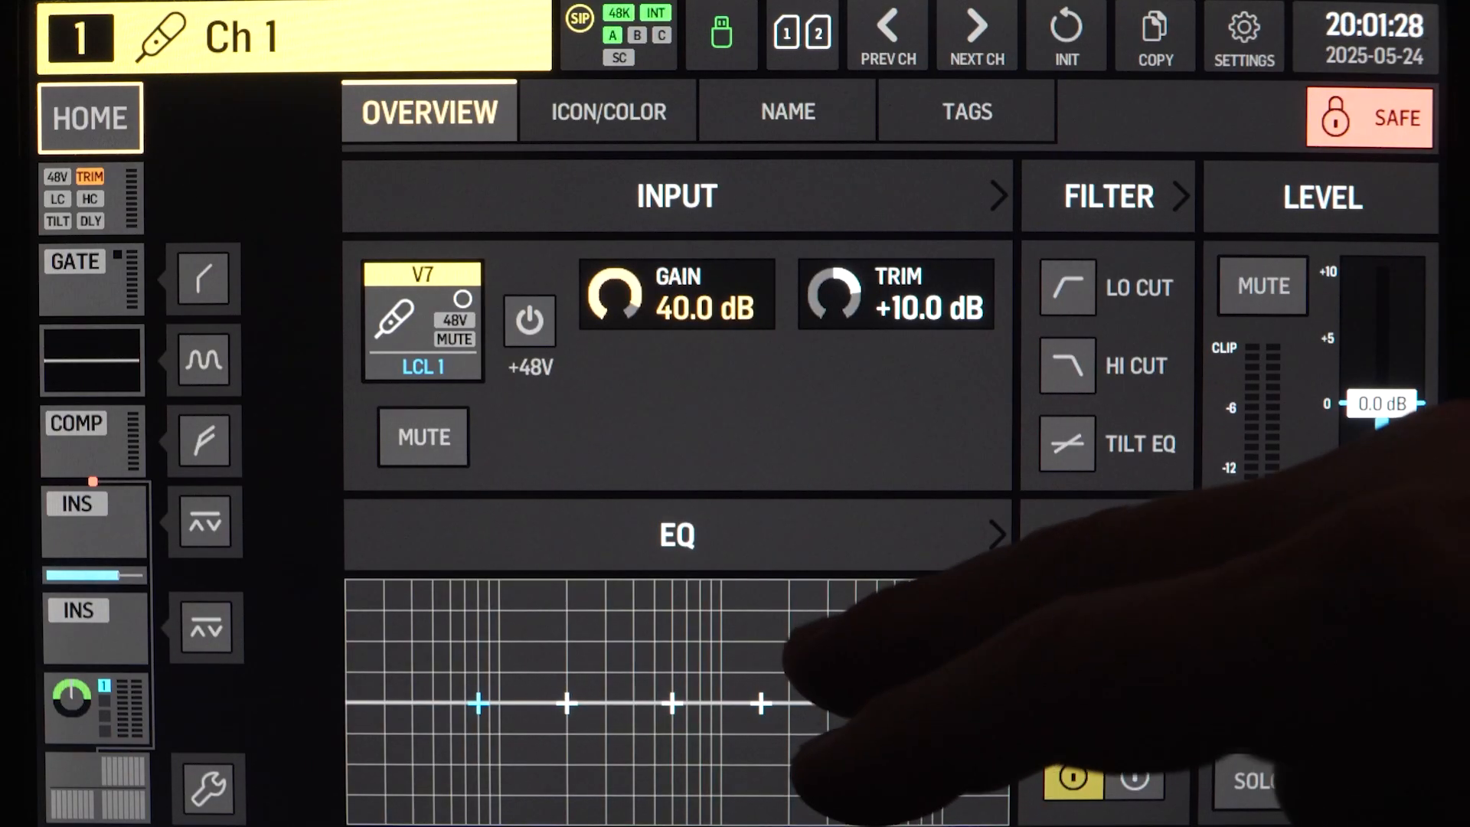
{"action": "left_click", "coordinate": [800, 658]}
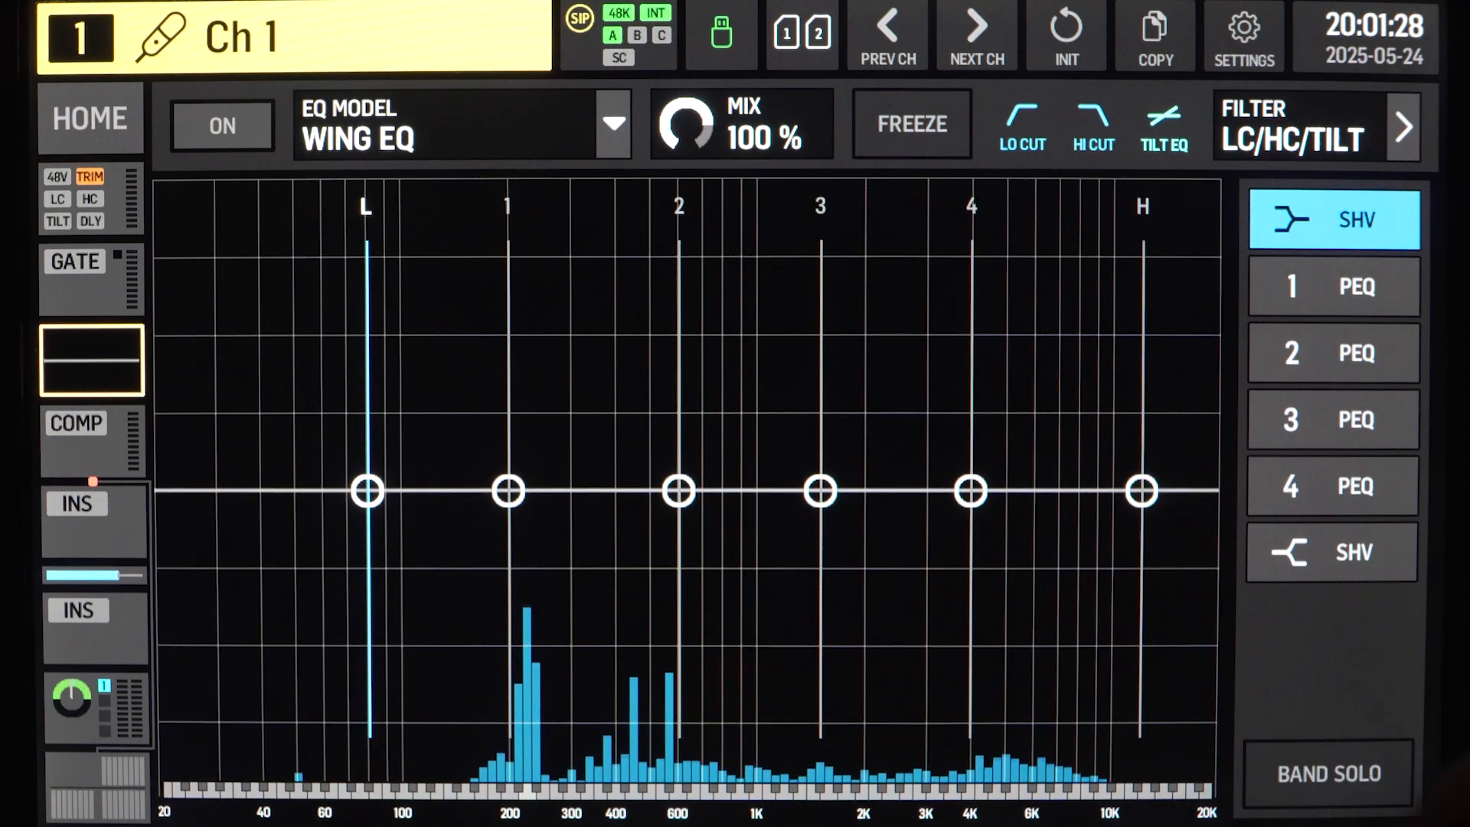
{"action": "left_click", "coordinate": [1243, 34]}
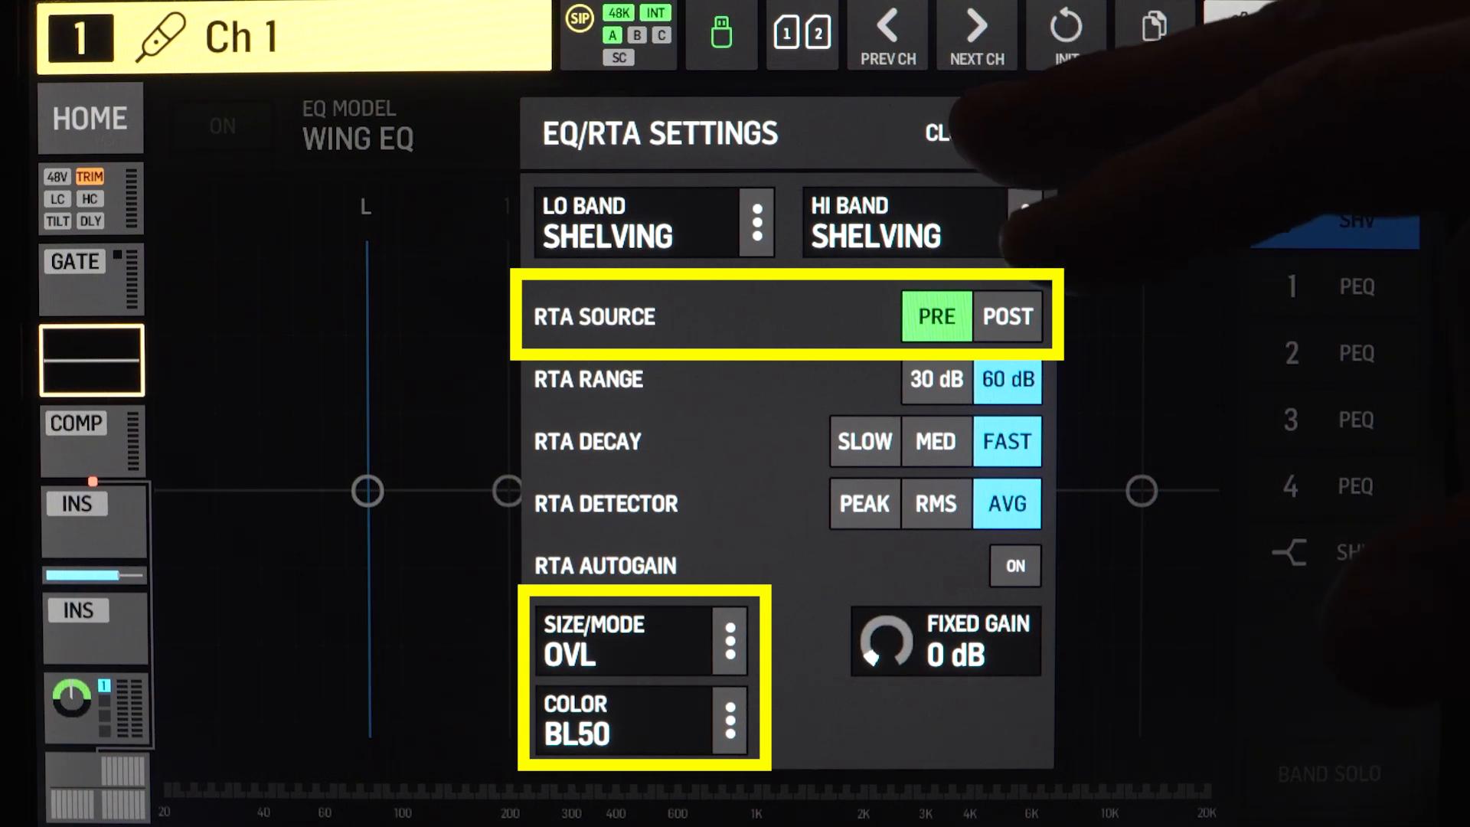
{"action": "left_click", "coordinate": [1011, 134]}
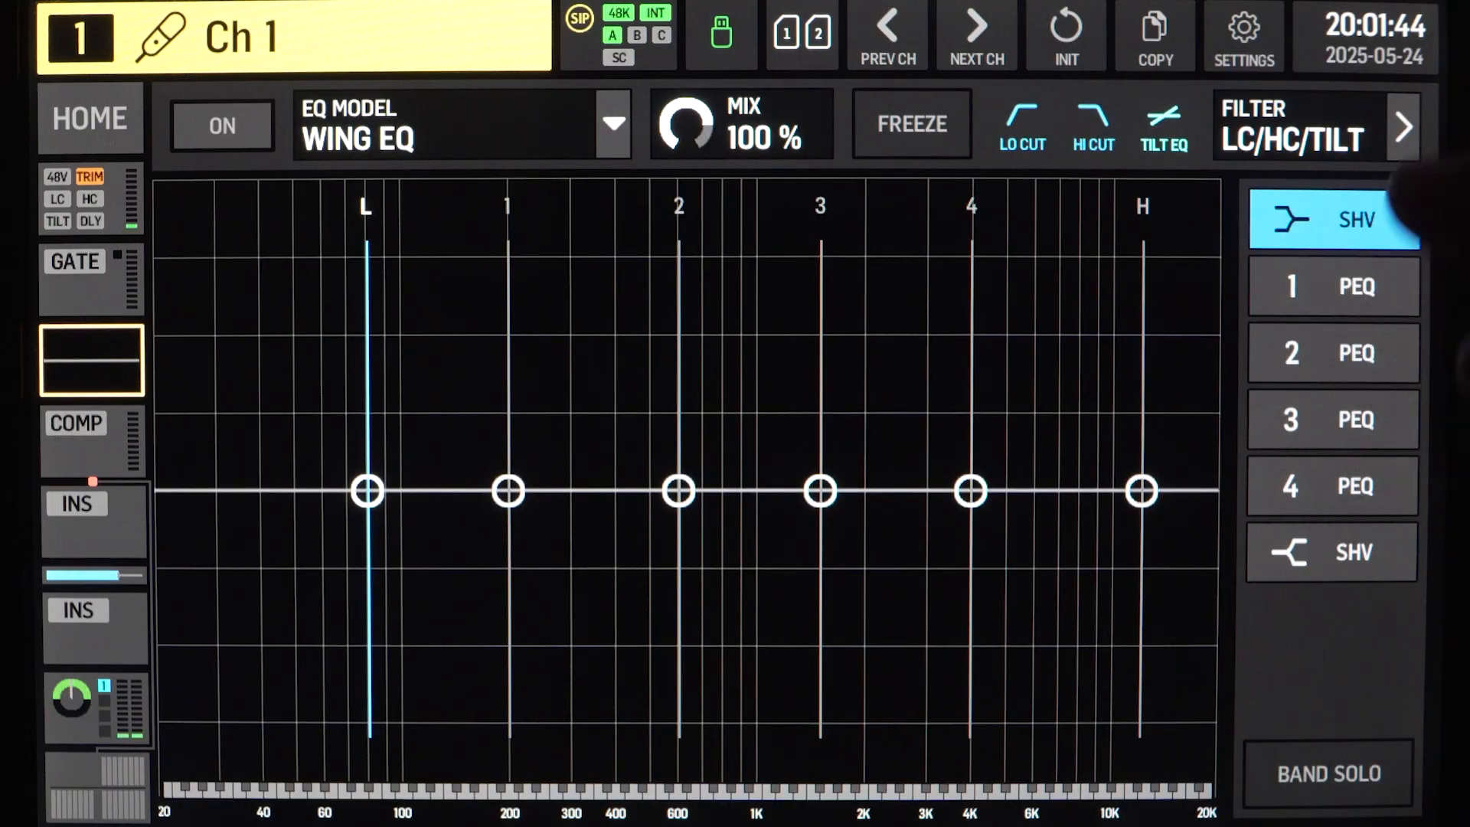
- Check the RTA source in channel 1's filter setup and close the RTA settings
{"action": "left_click", "coordinate": [1317, 127]}
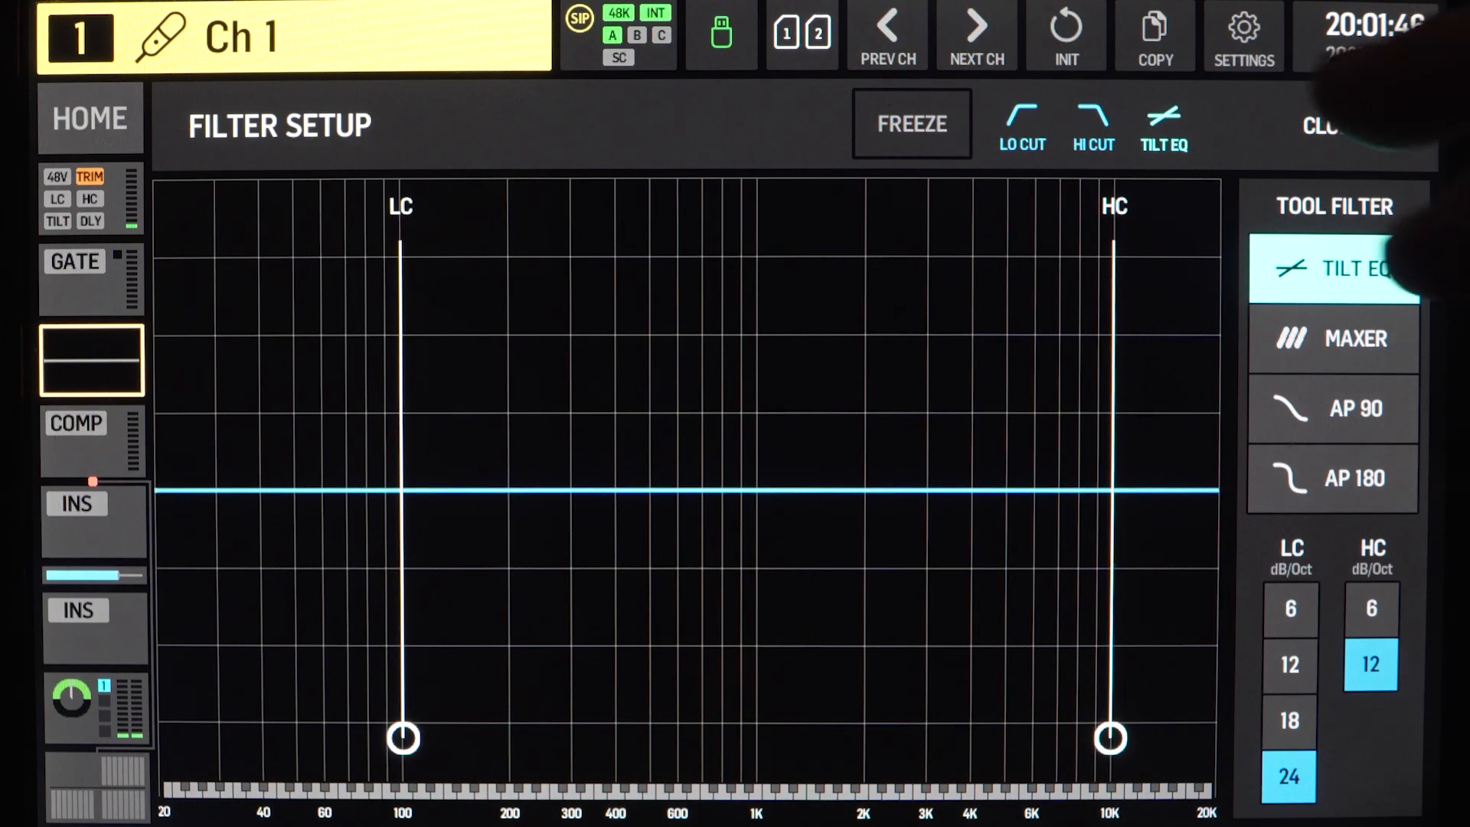
{"action": "left_click", "coordinate": [1244, 39]}
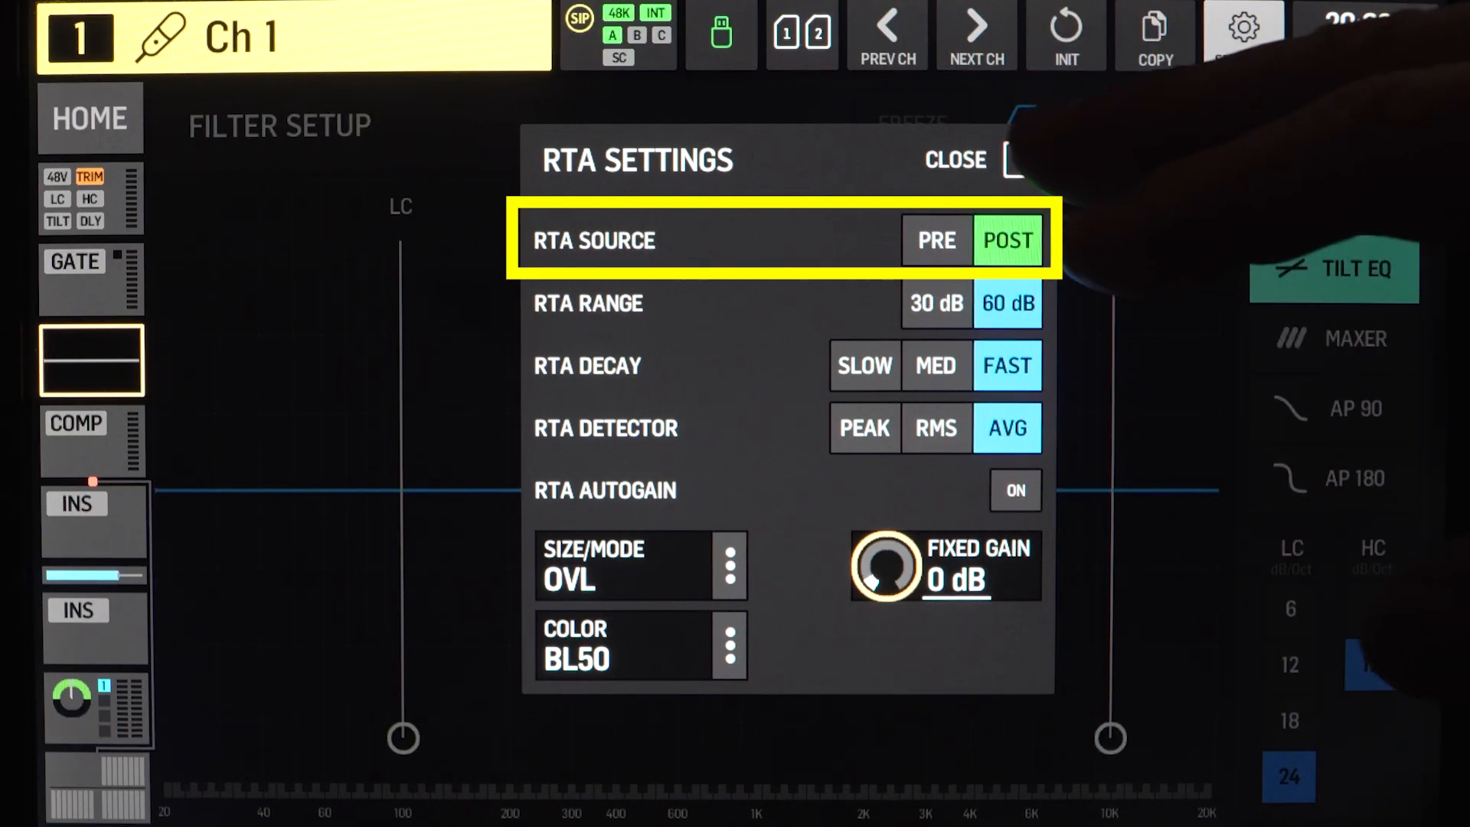
{"action": "left_click", "coordinate": [1021, 160]}
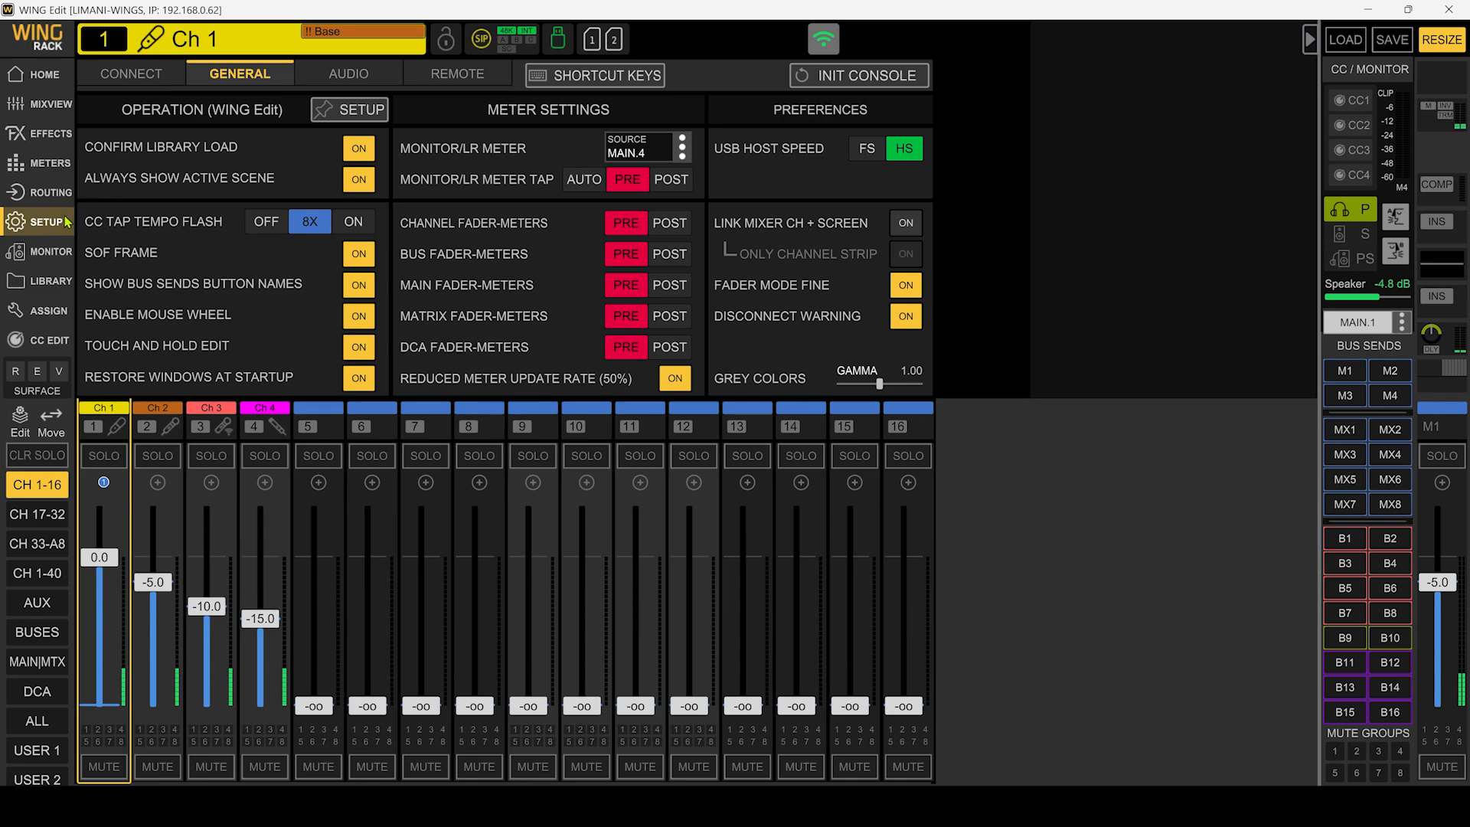
- Review the PRE/POST meter settings in WING Edit's meters view and in the console's surface setup
{"action": "left_click", "coordinate": [52, 167]}
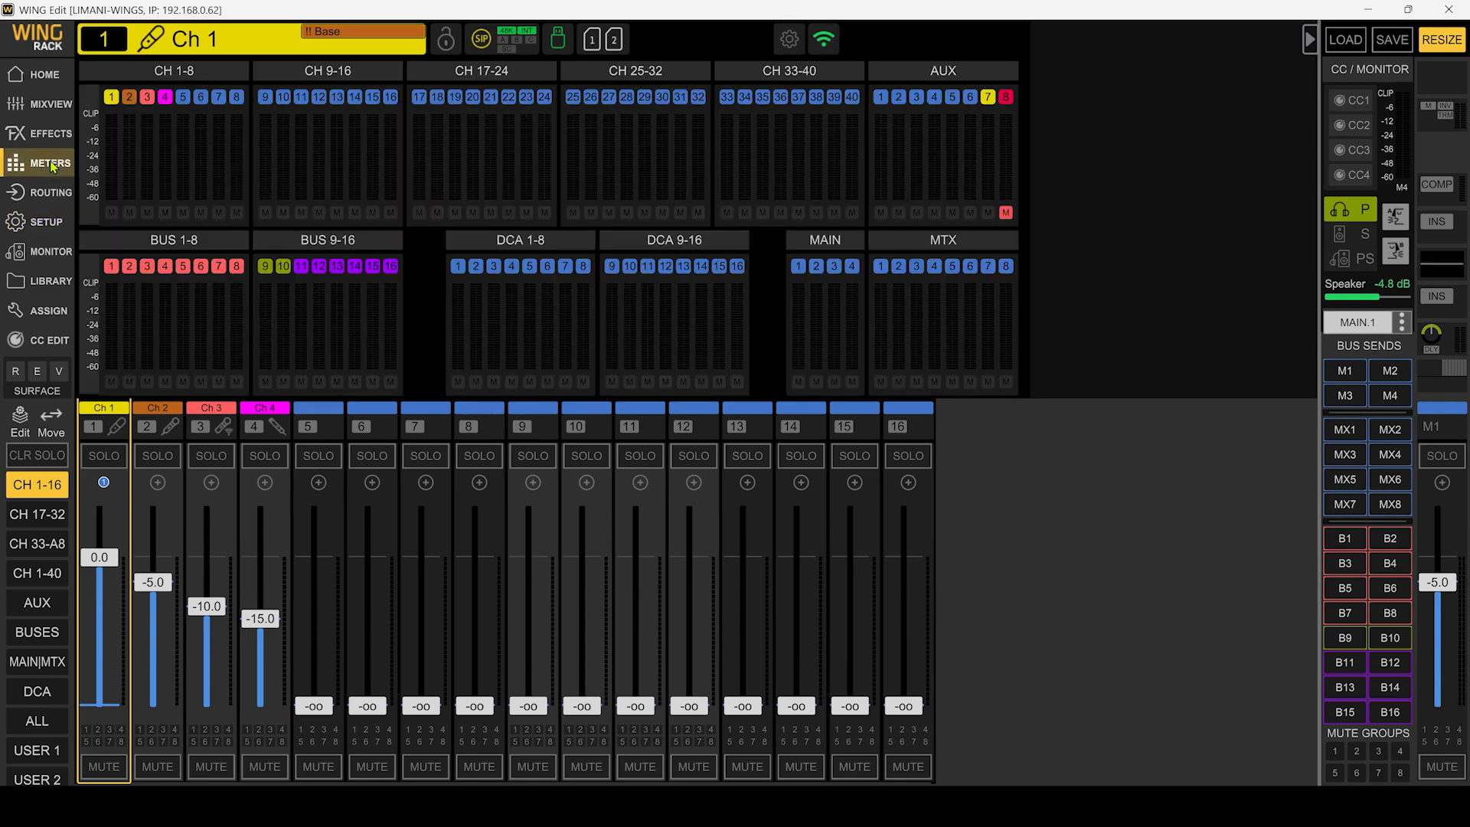
{"action": "left_click", "coordinate": [791, 42]}
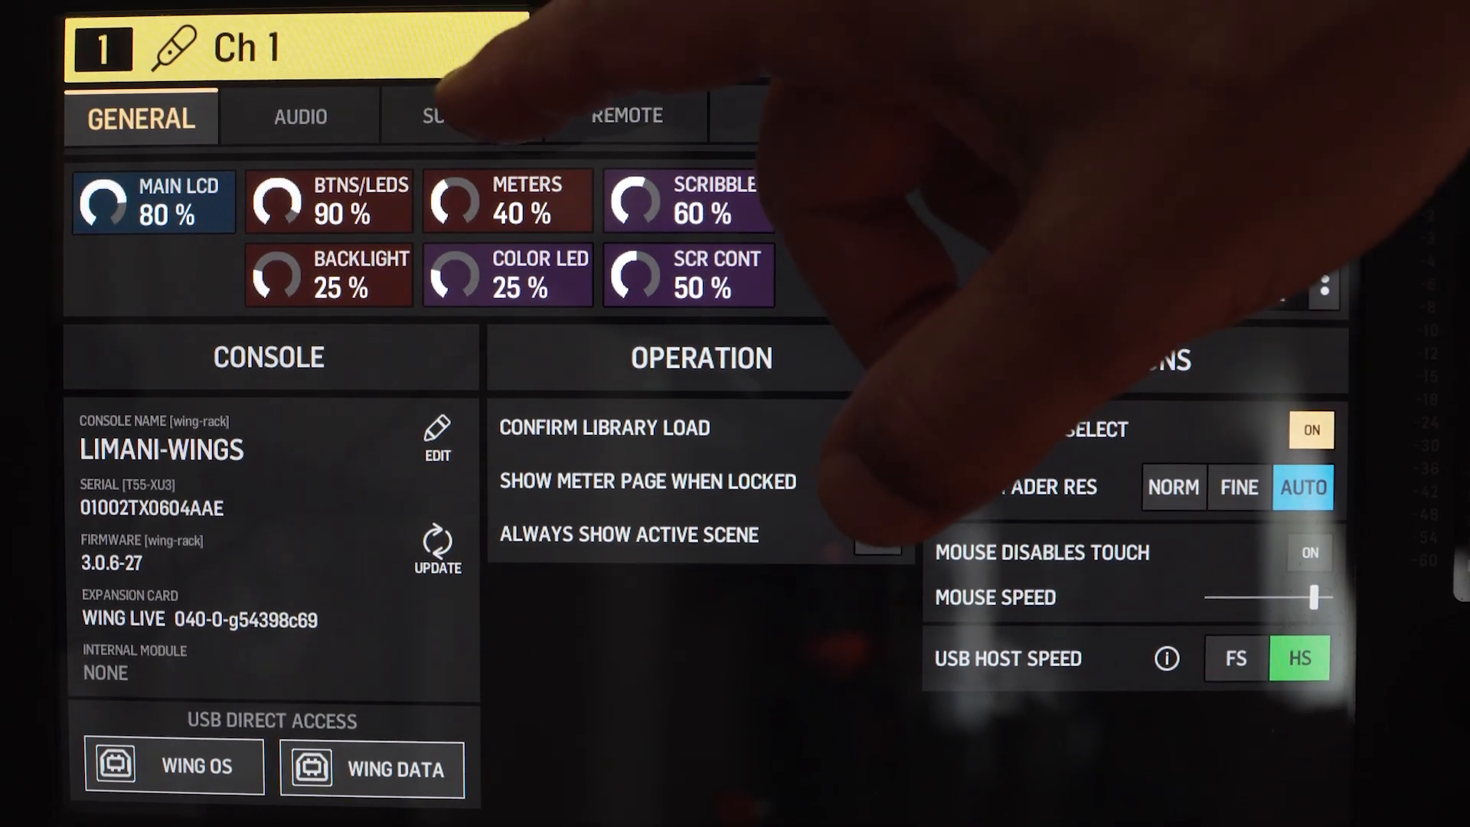
{"action": "left_click", "coordinate": [458, 123]}
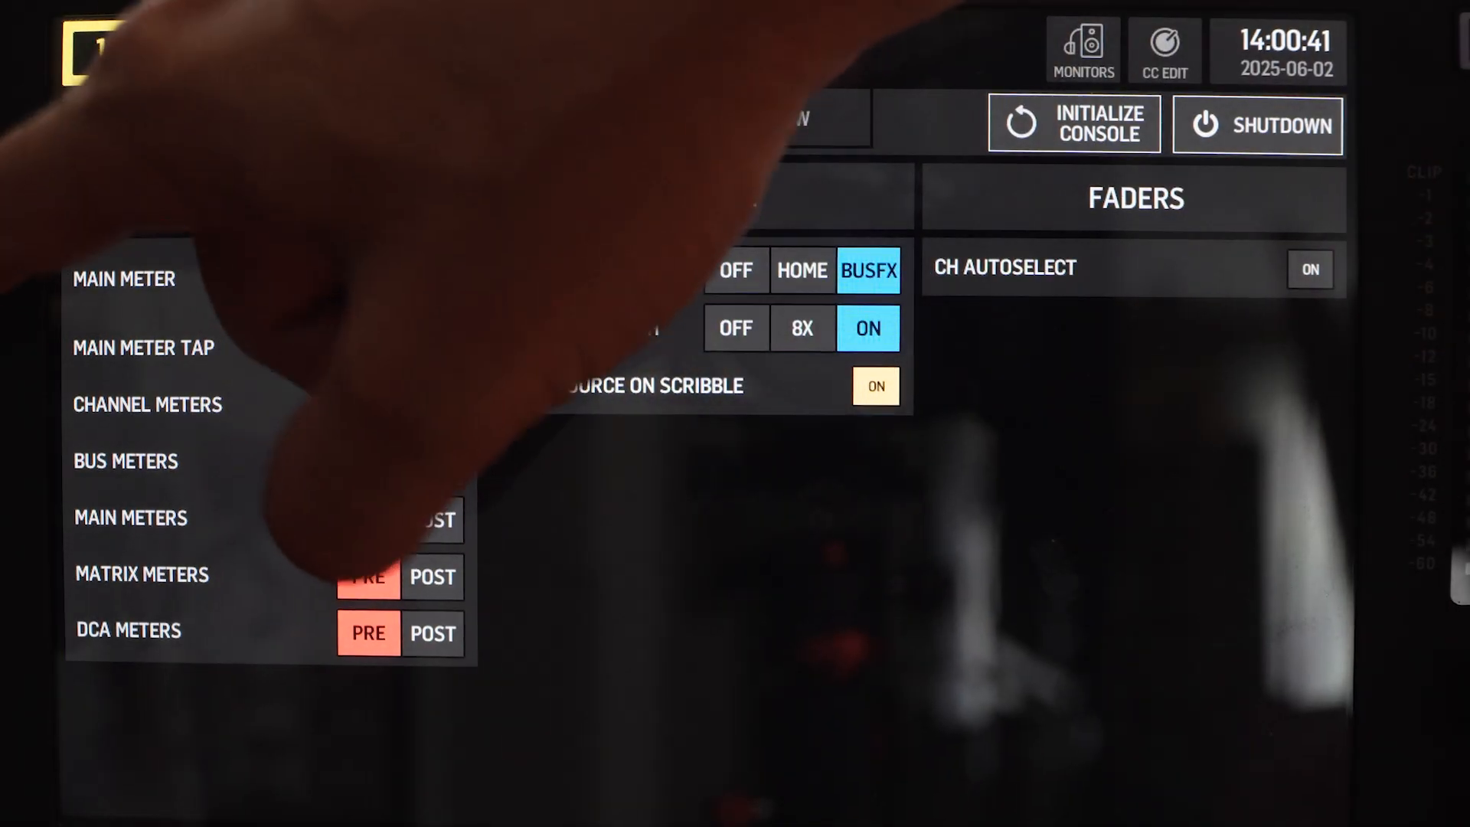
{"action": "left_click", "coordinate": [4, 253]}
{"action": "left_click", "coordinate": [1165, 49]}
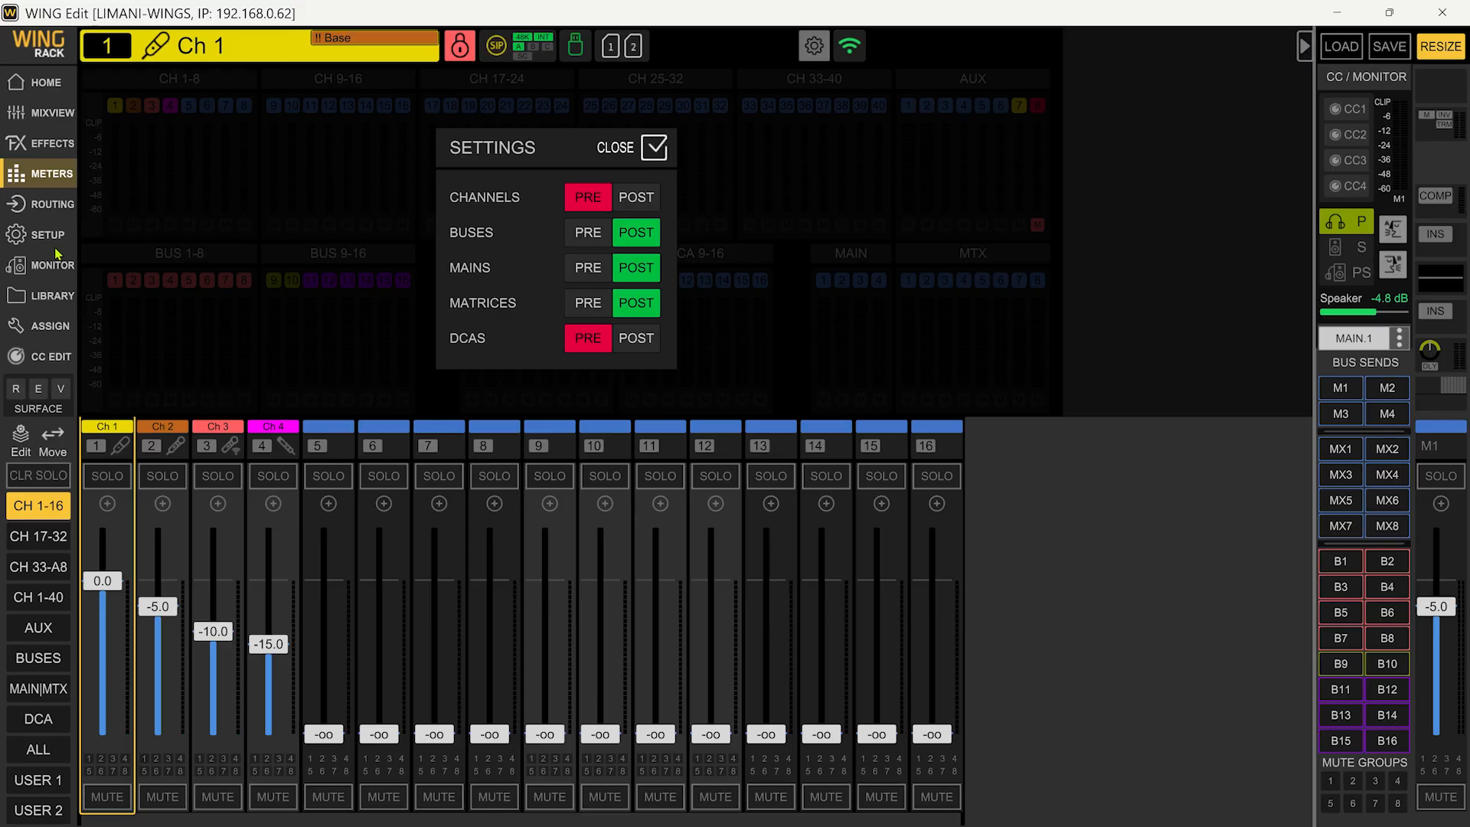
- Open the monitor settings in WING Edit and on the console
{"action": "left_click", "coordinate": [55, 265]}
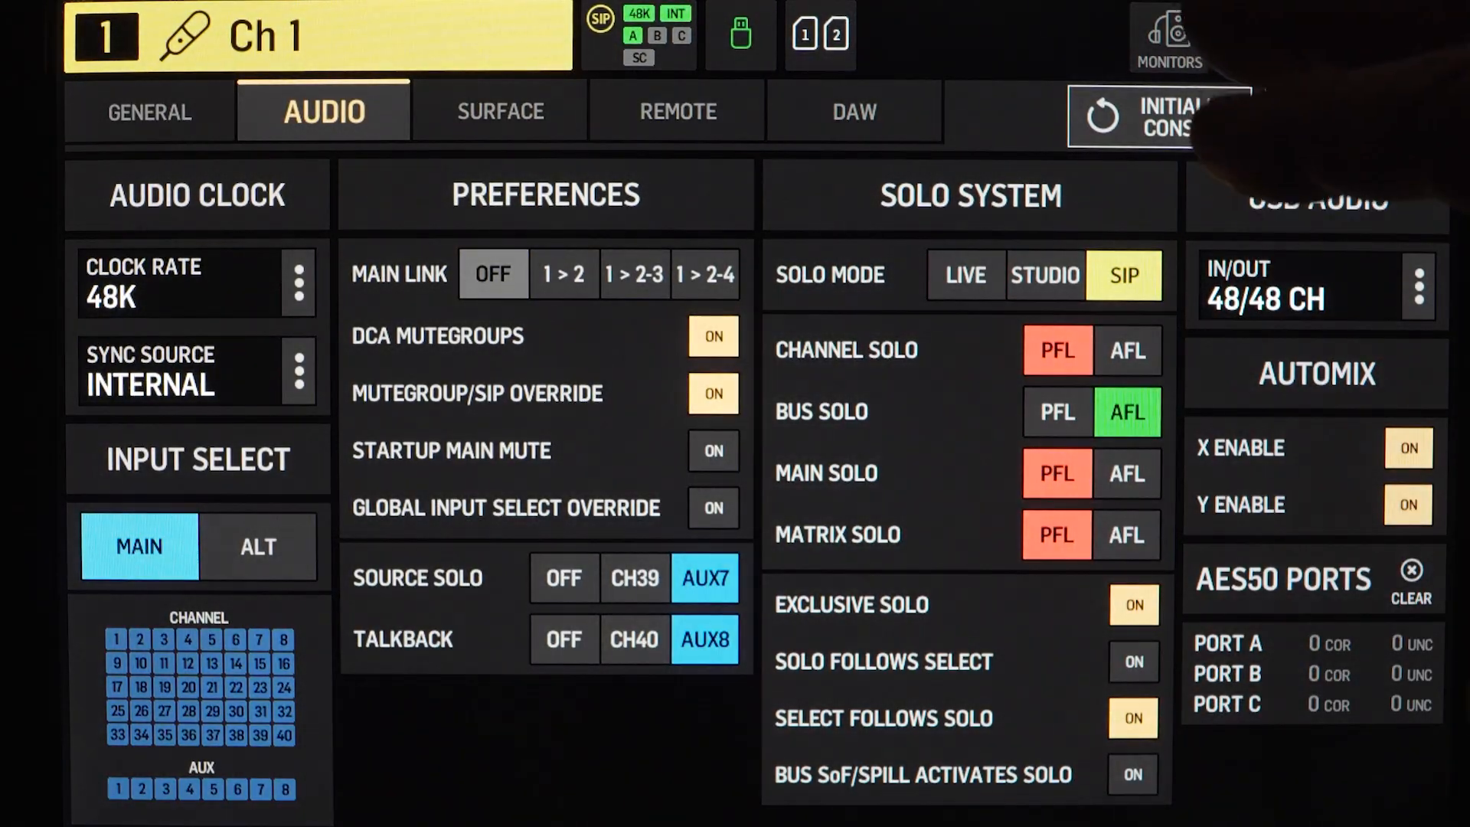
{"action": "left_click", "coordinate": [1169, 34]}
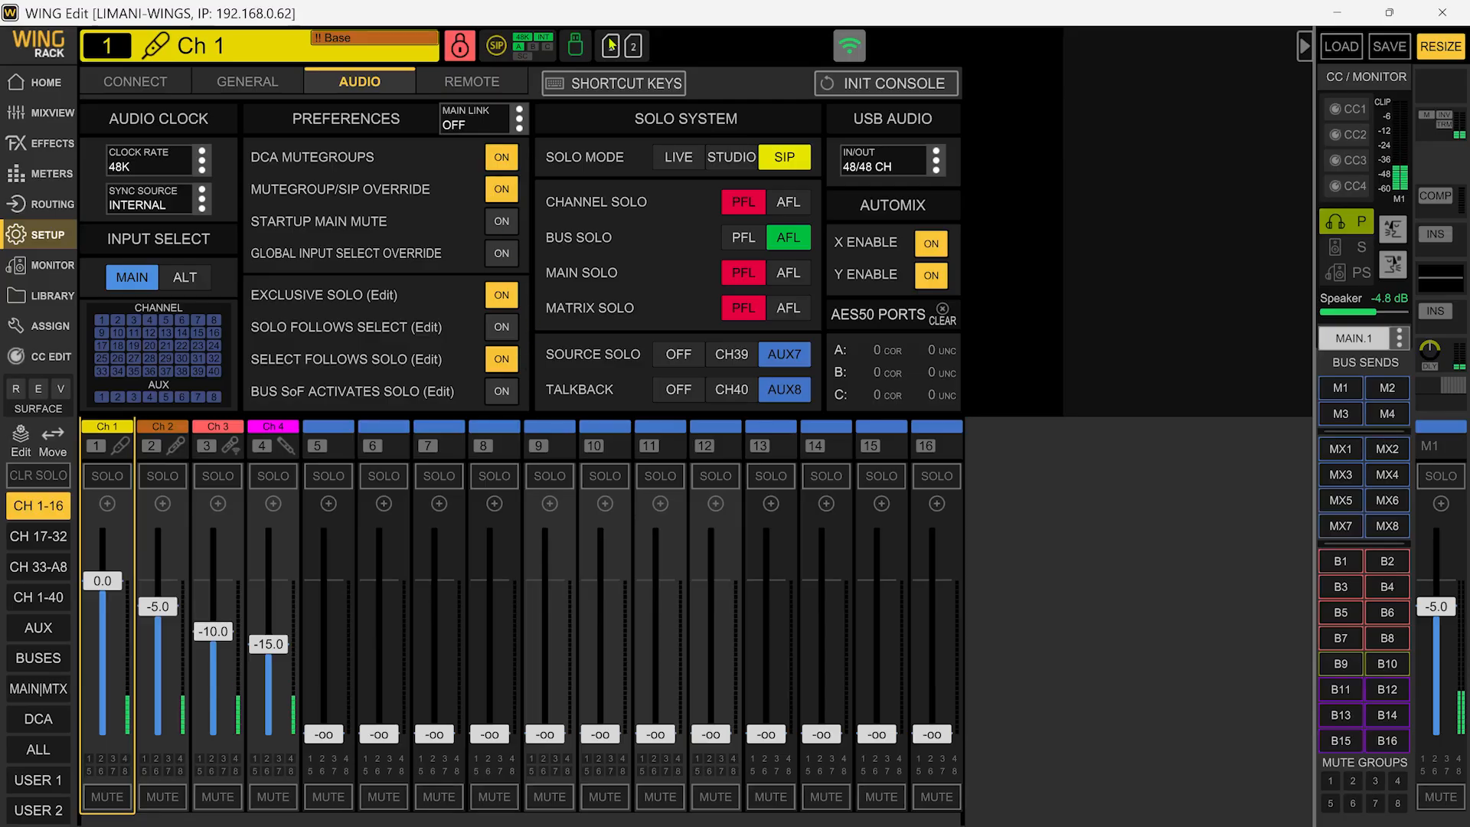
- Open the SD recorder in WING Edit and check its meter and automatic alt input settings
{"action": "left_click", "coordinate": [627, 44]}
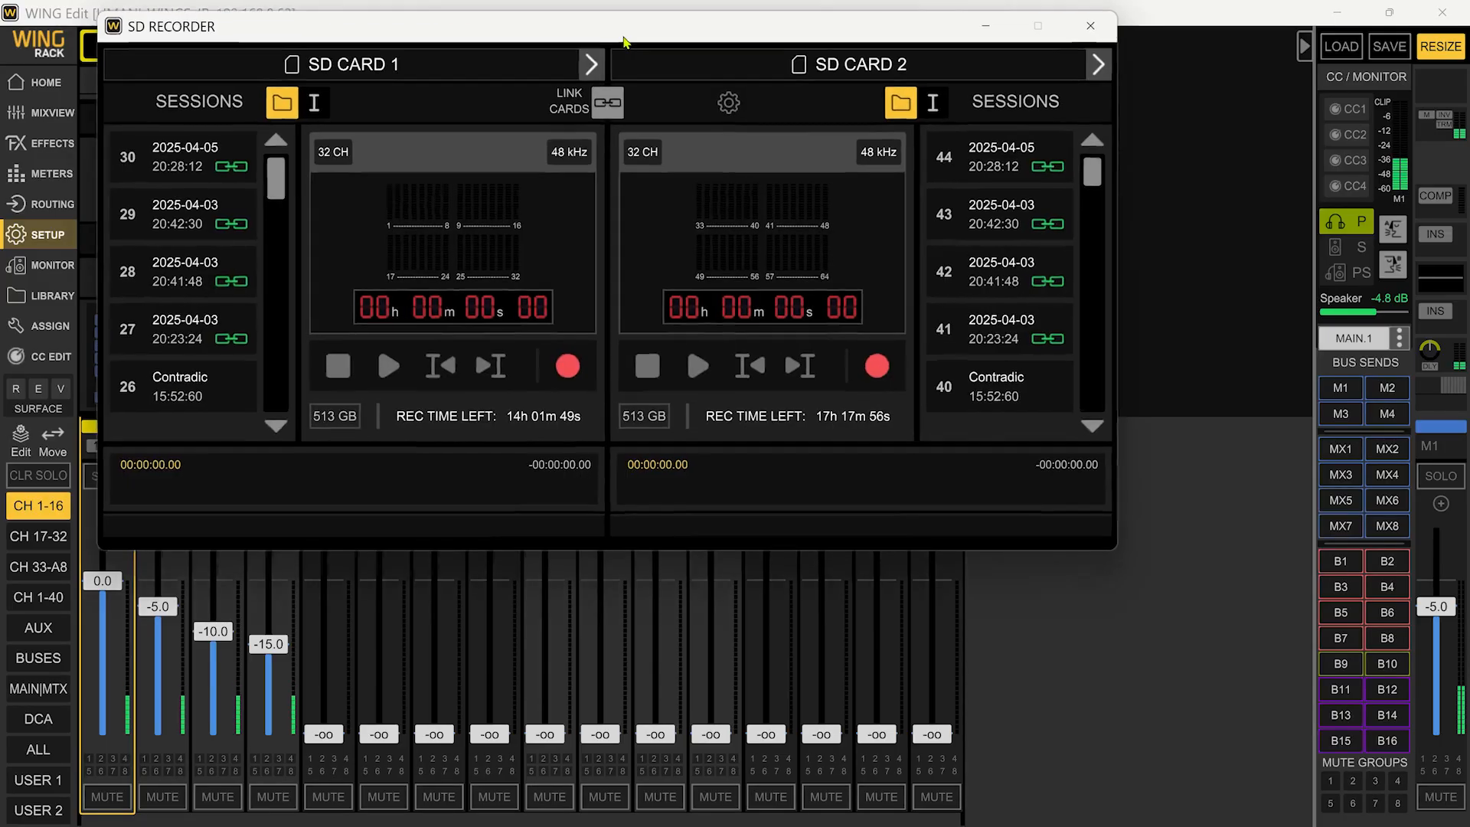
{"action": "left_click", "coordinate": [730, 102]}
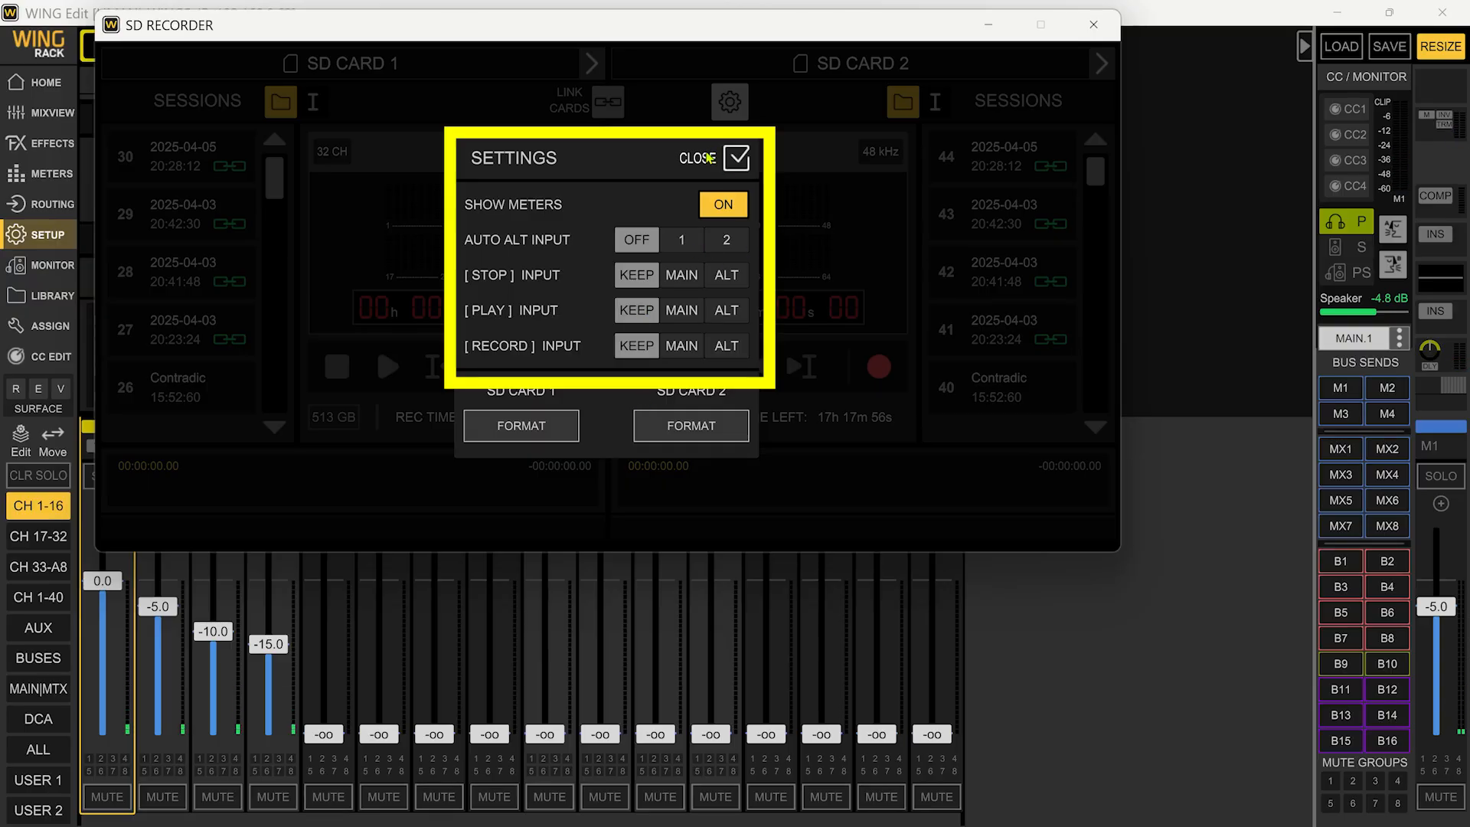
{"action": "left_click", "coordinate": [708, 158]}
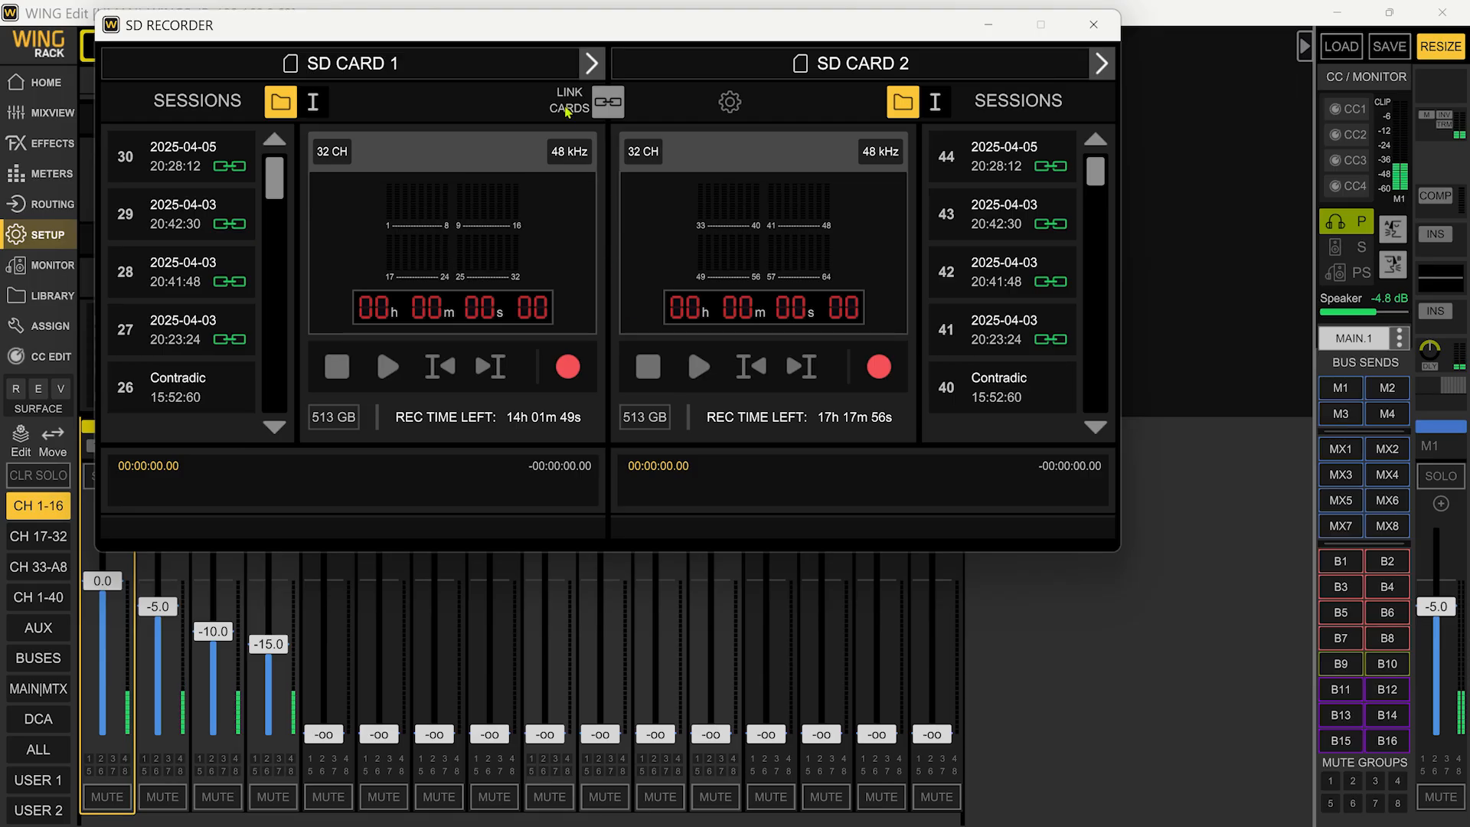
- Check the record channel count and playback mode options for SD card 1 and SD card 2
{"action": "left_click", "coordinate": [590, 65]}
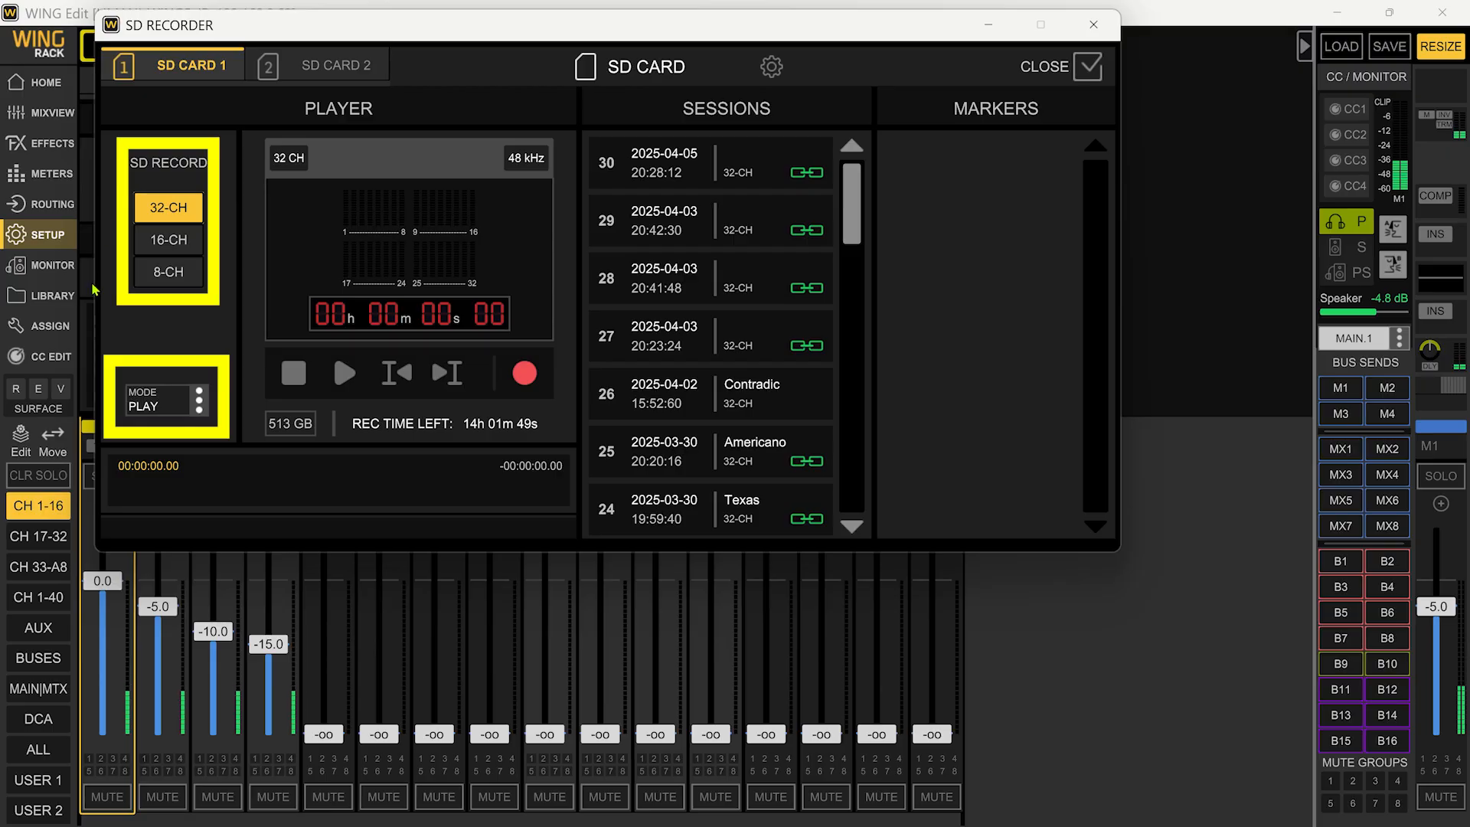
{"action": "left_click", "coordinate": [157, 414]}
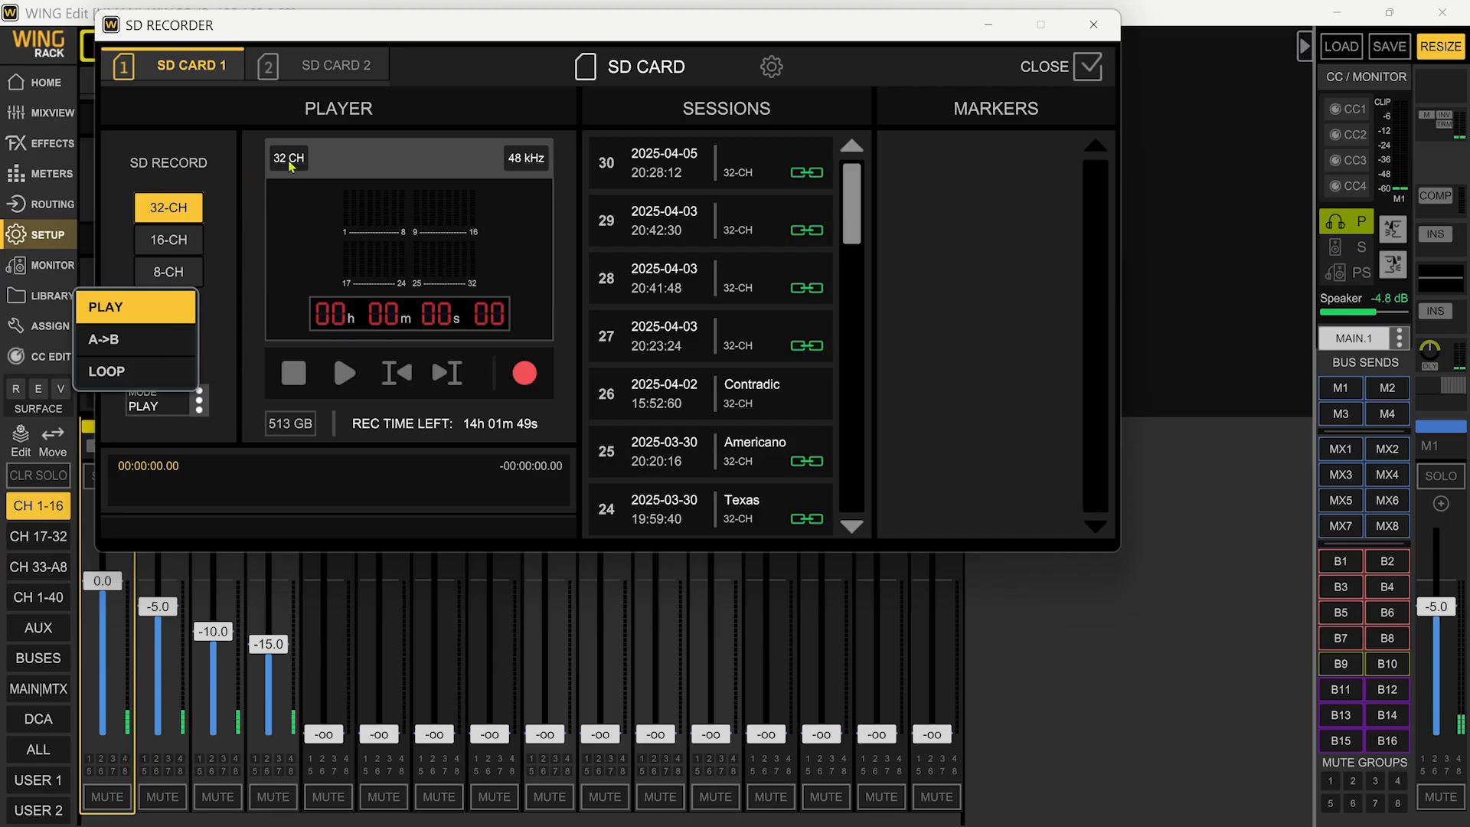
{"action": "left_click", "coordinate": [1065, 70]}
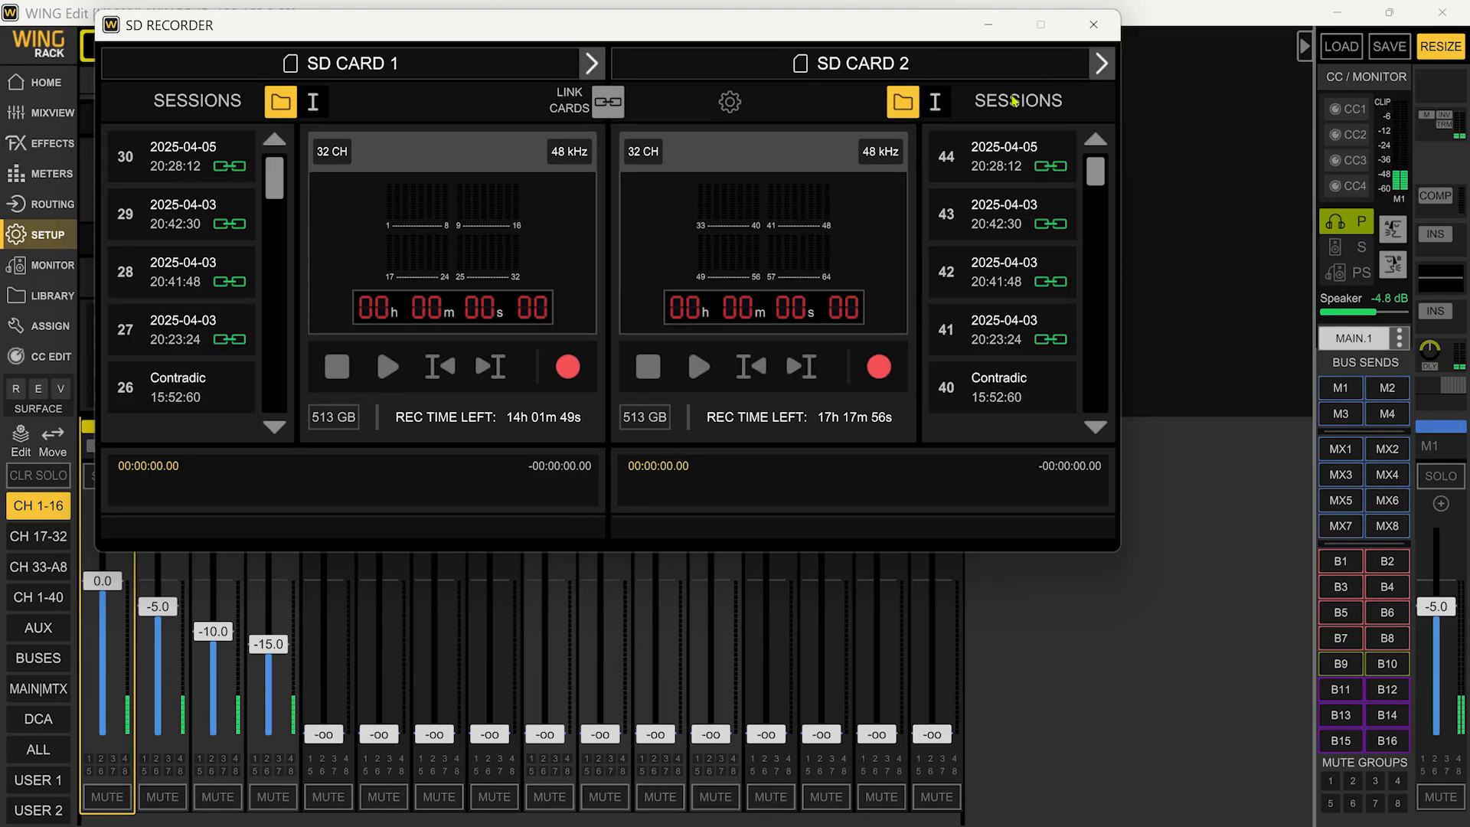
{"action": "left_click", "coordinate": [1095, 69]}
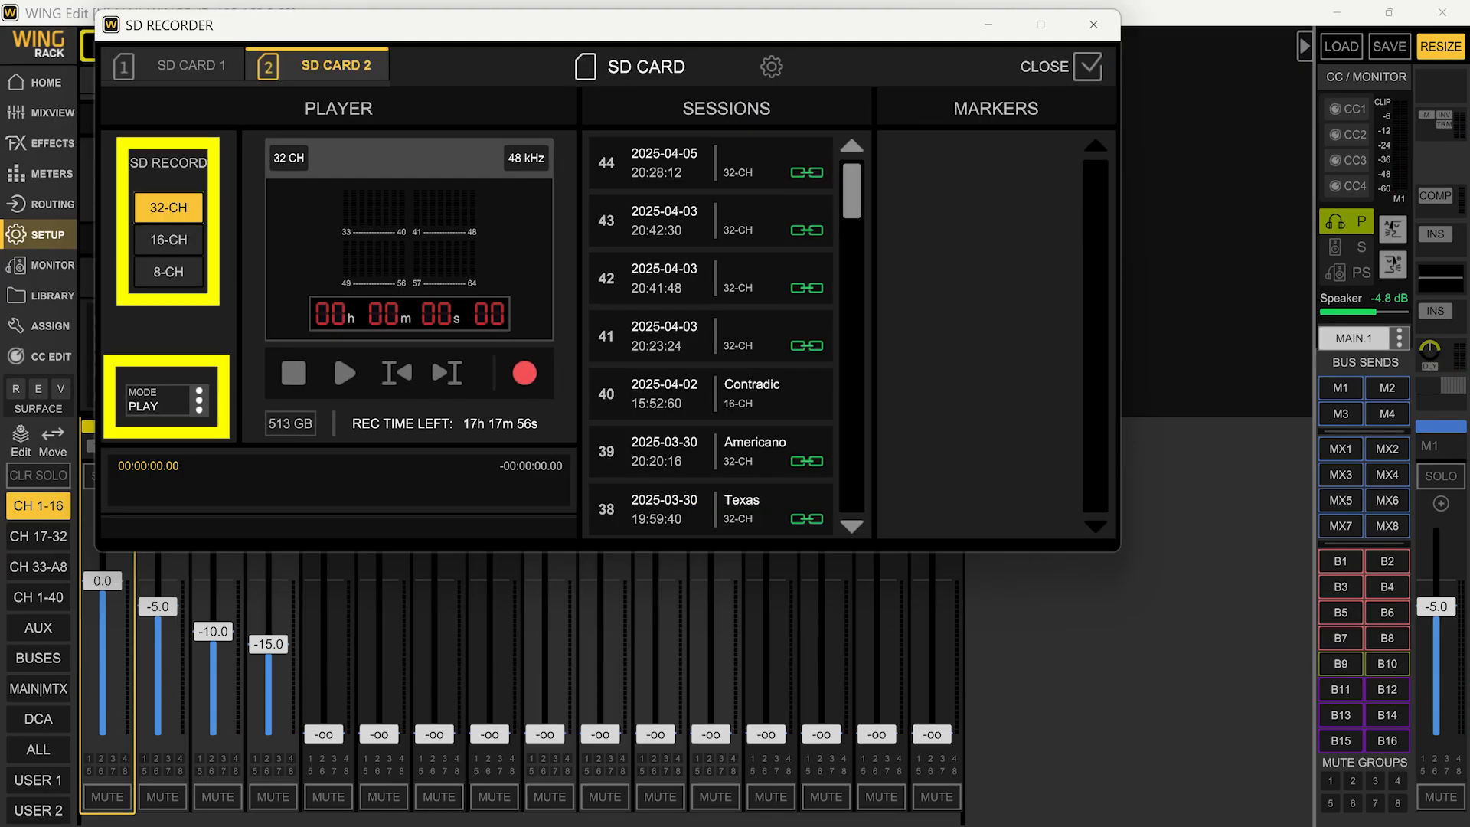
{"action": "left_click", "coordinate": [1075, 63]}
- Link the two SD cards in the recorder and check the detailed views of both cards
{"action": "left_click", "coordinate": [618, 101]}
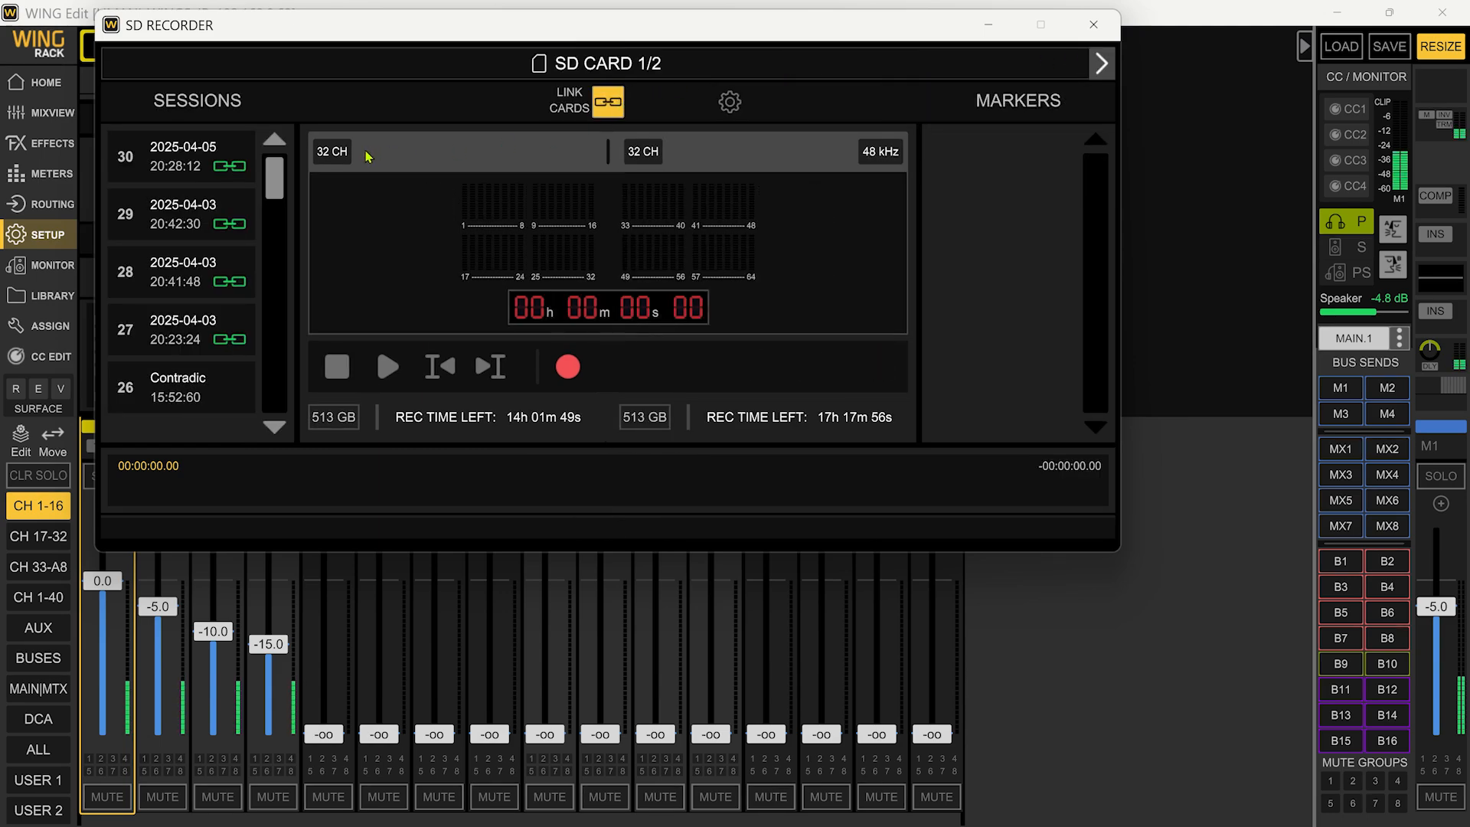
{"action": "left_click", "coordinate": [1103, 64]}
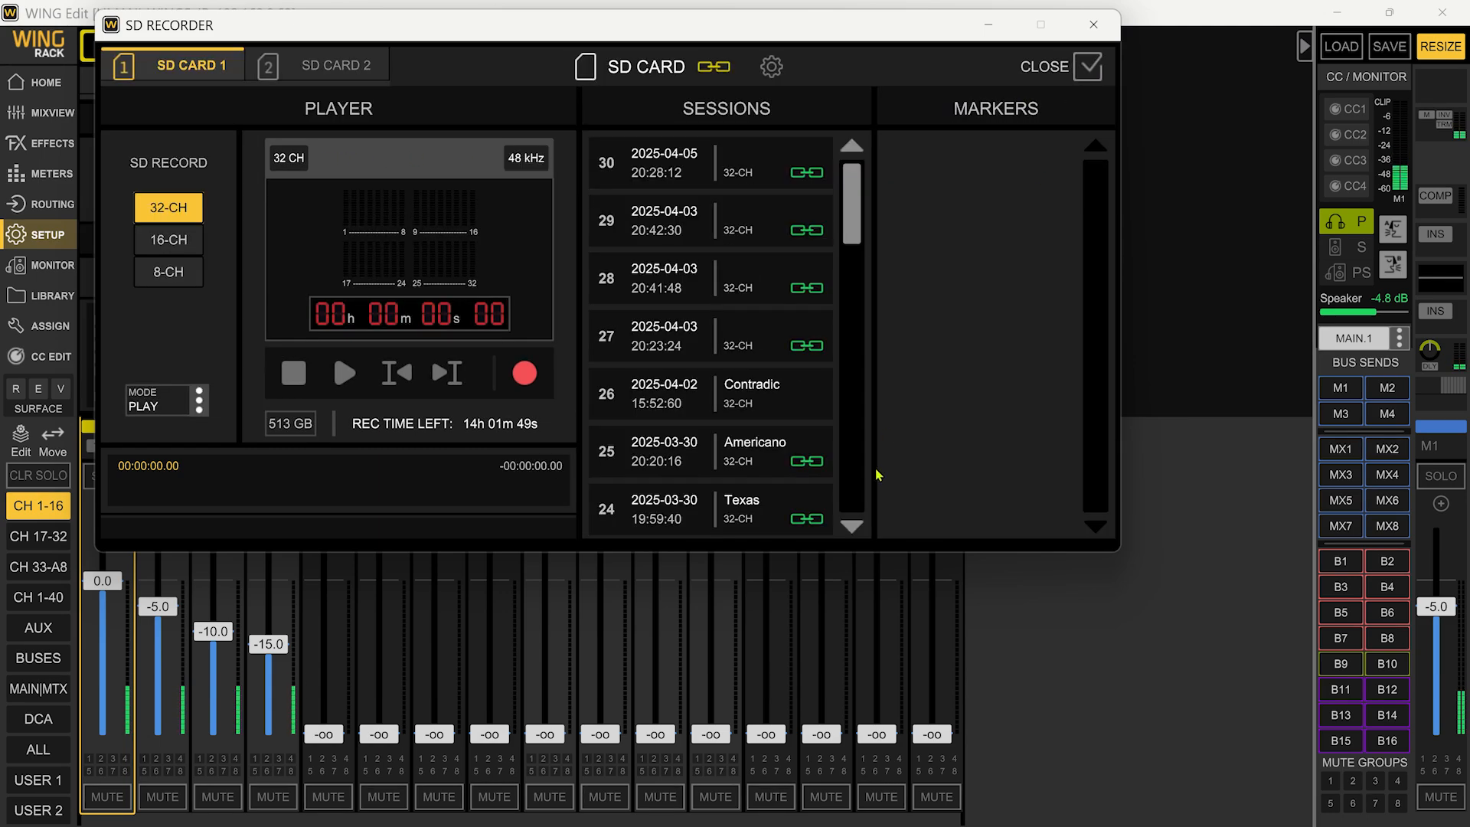
{"action": "left_click", "coordinate": [346, 61]}
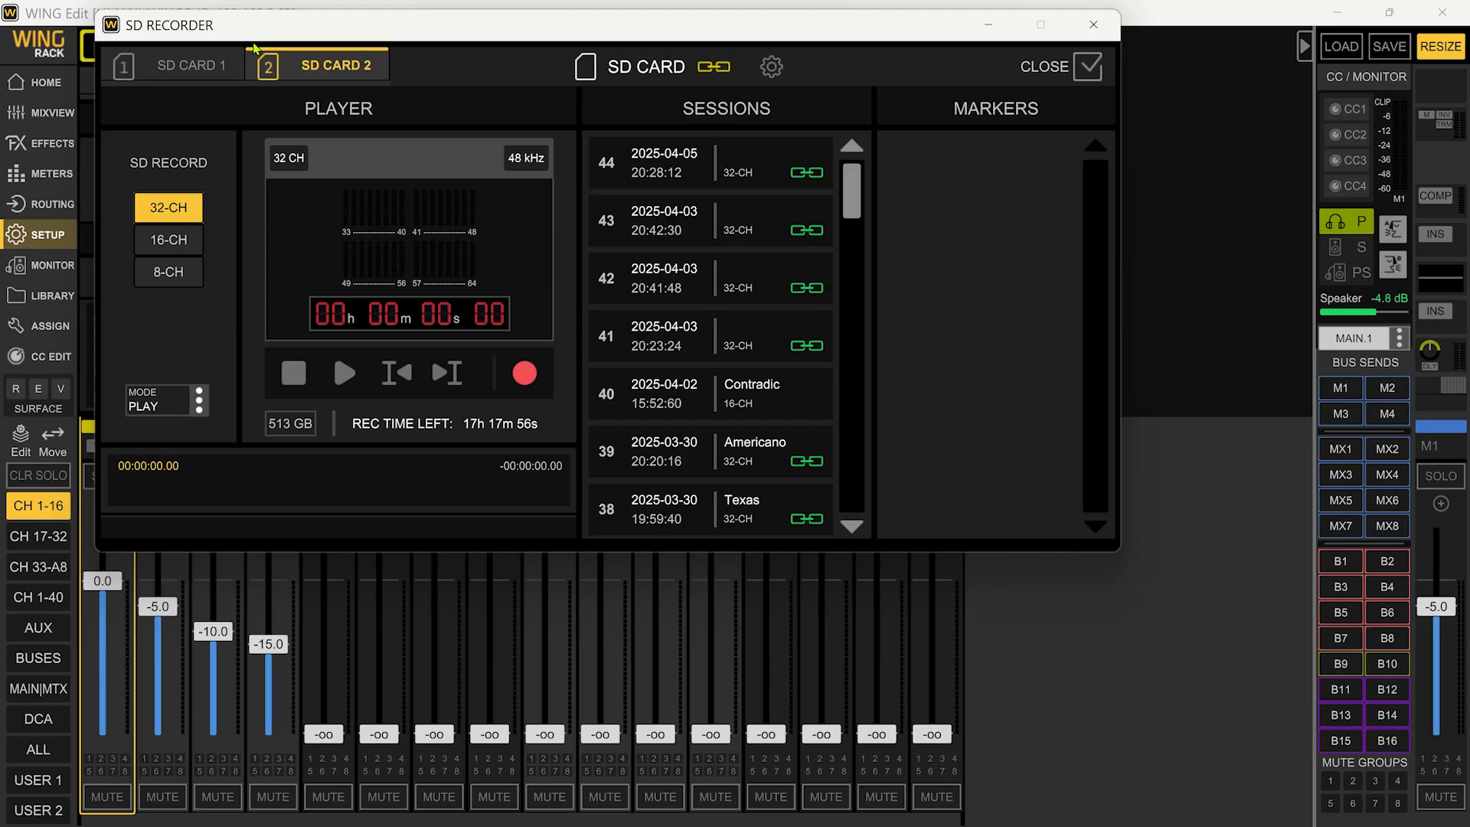
{"action": "left_click", "coordinate": [201, 65]}
{"action": "left_click", "coordinate": [341, 65]}
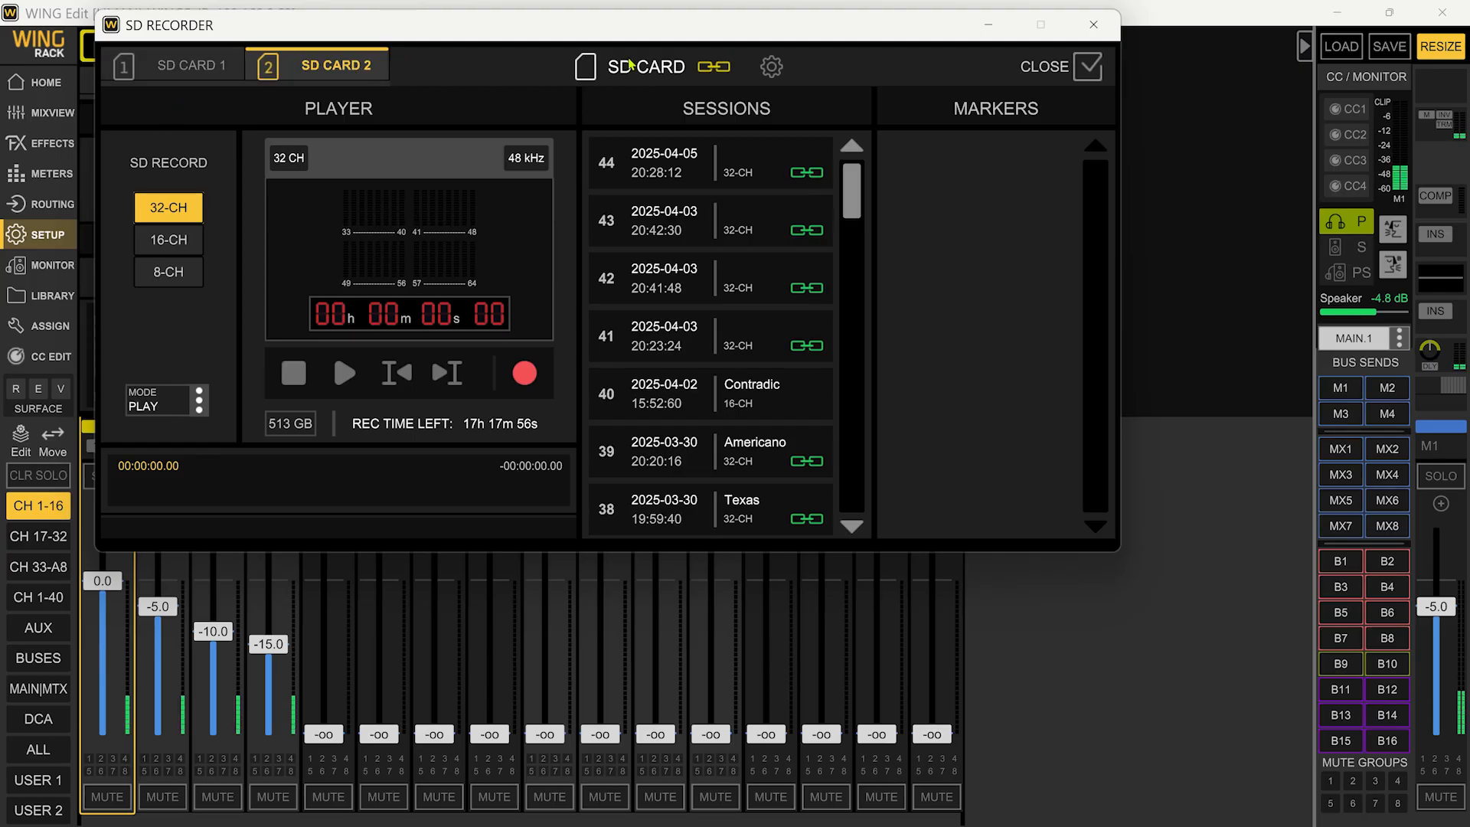
{"action": "left_click", "coordinate": [1066, 73]}
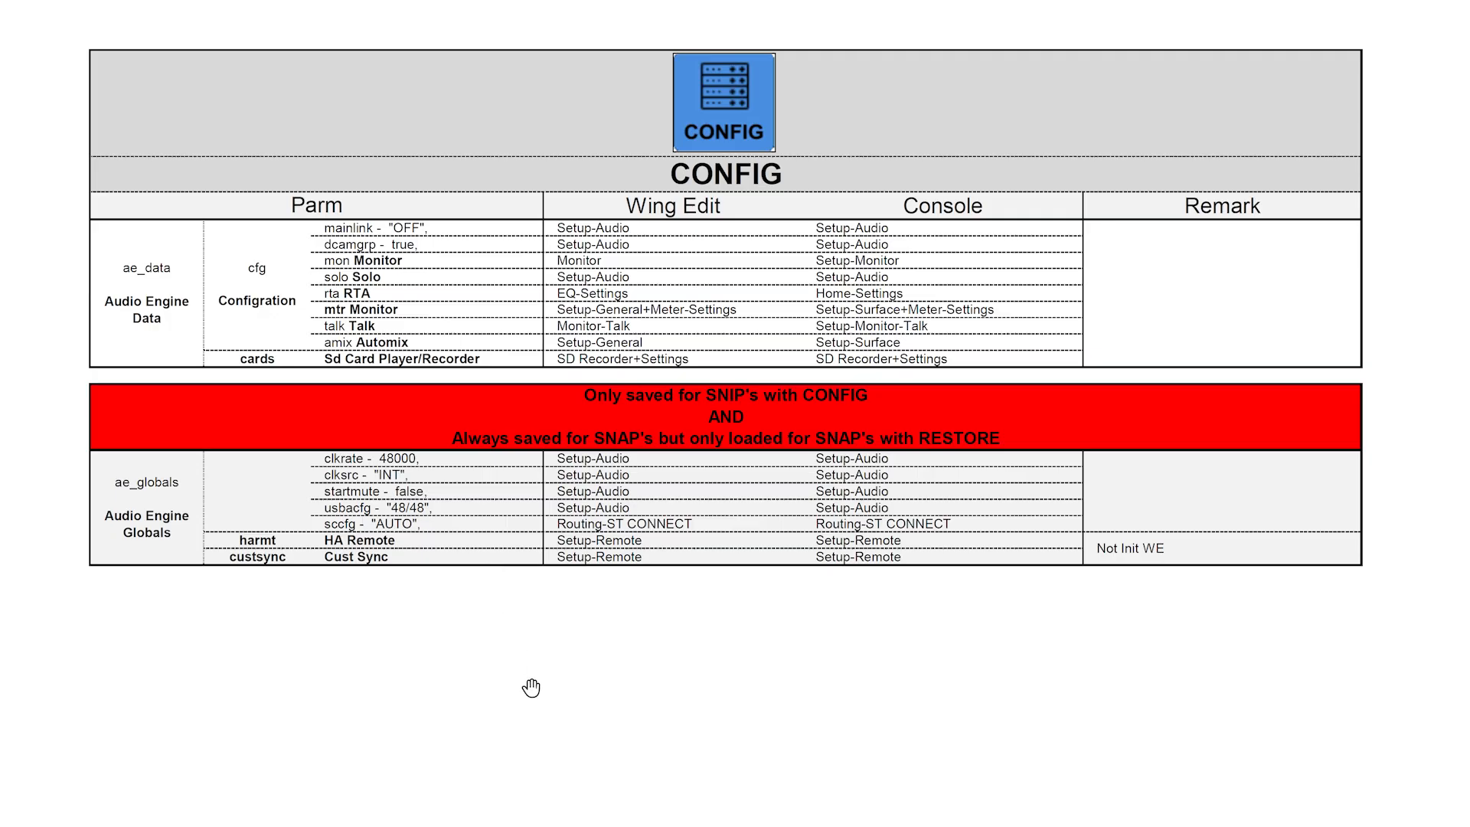
- Switch to WING Edit, select the SFC configuration scope for the !! Base library entry, and cancel the scope dialog
{"action": "key", "text": "alt+Tab"}
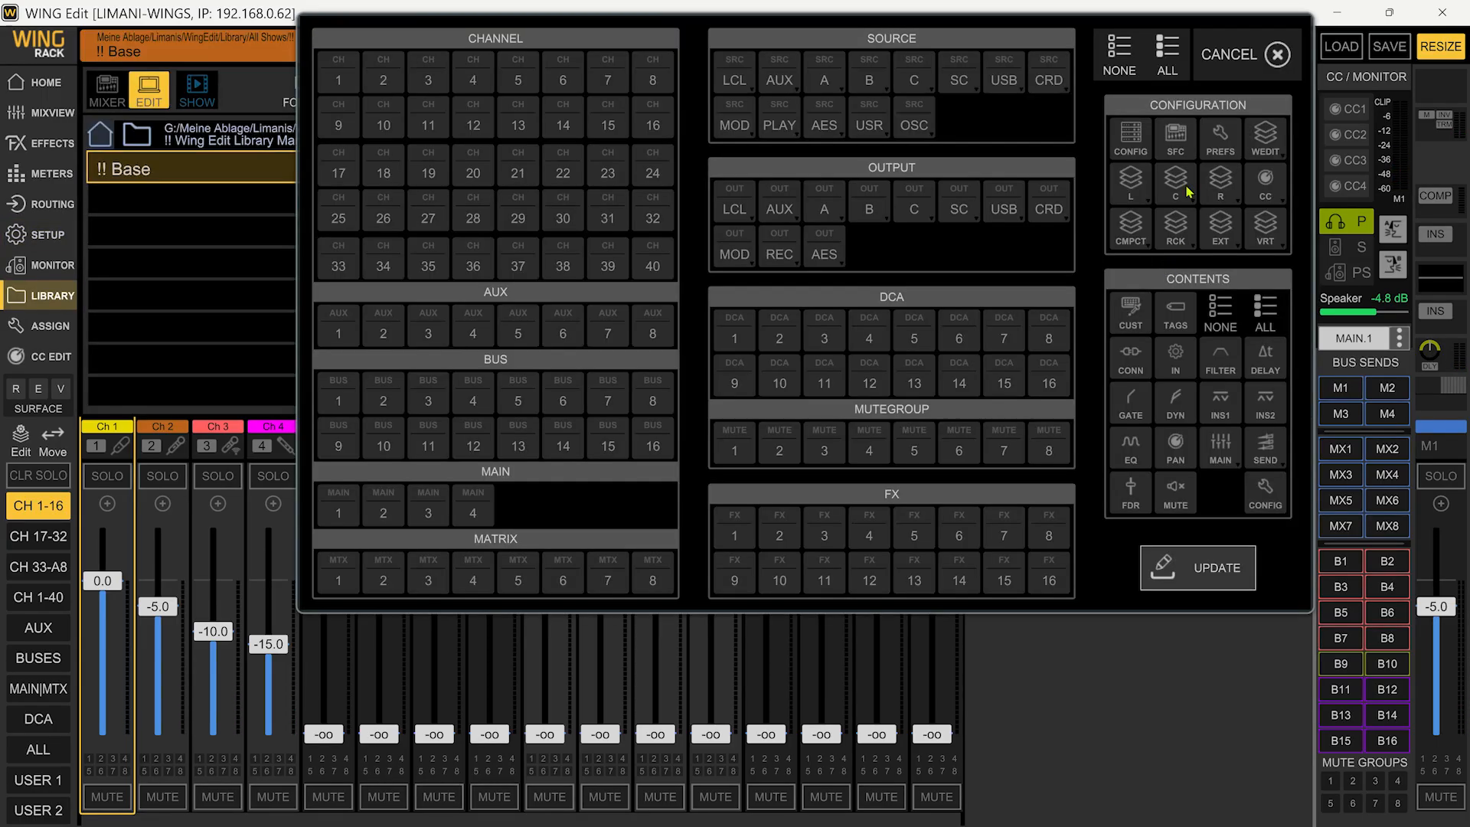
{"action": "left_click", "coordinate": [1176, 138]}
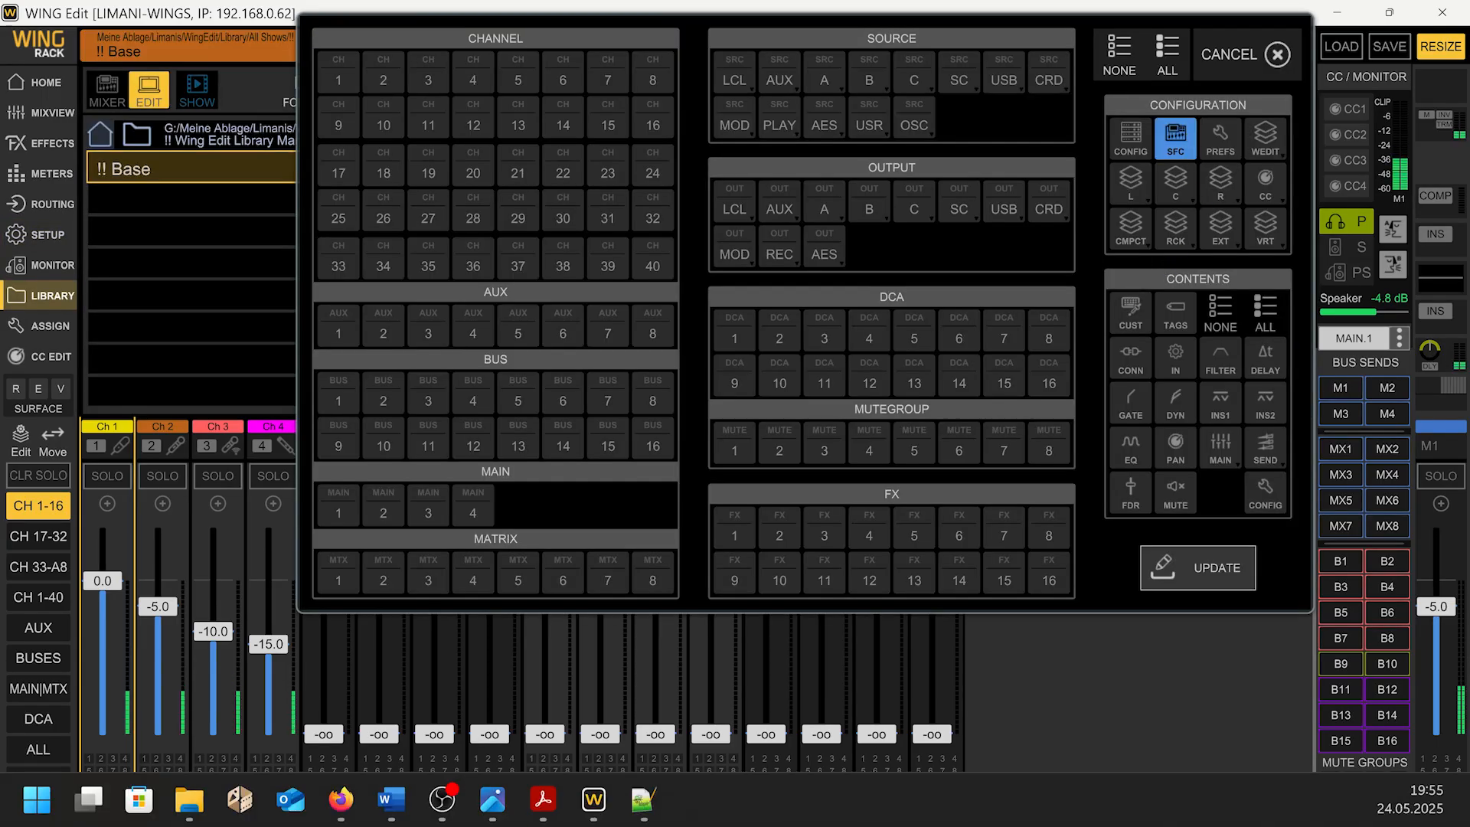
{"action": "left_click", "coordinate": [1242, 65]}
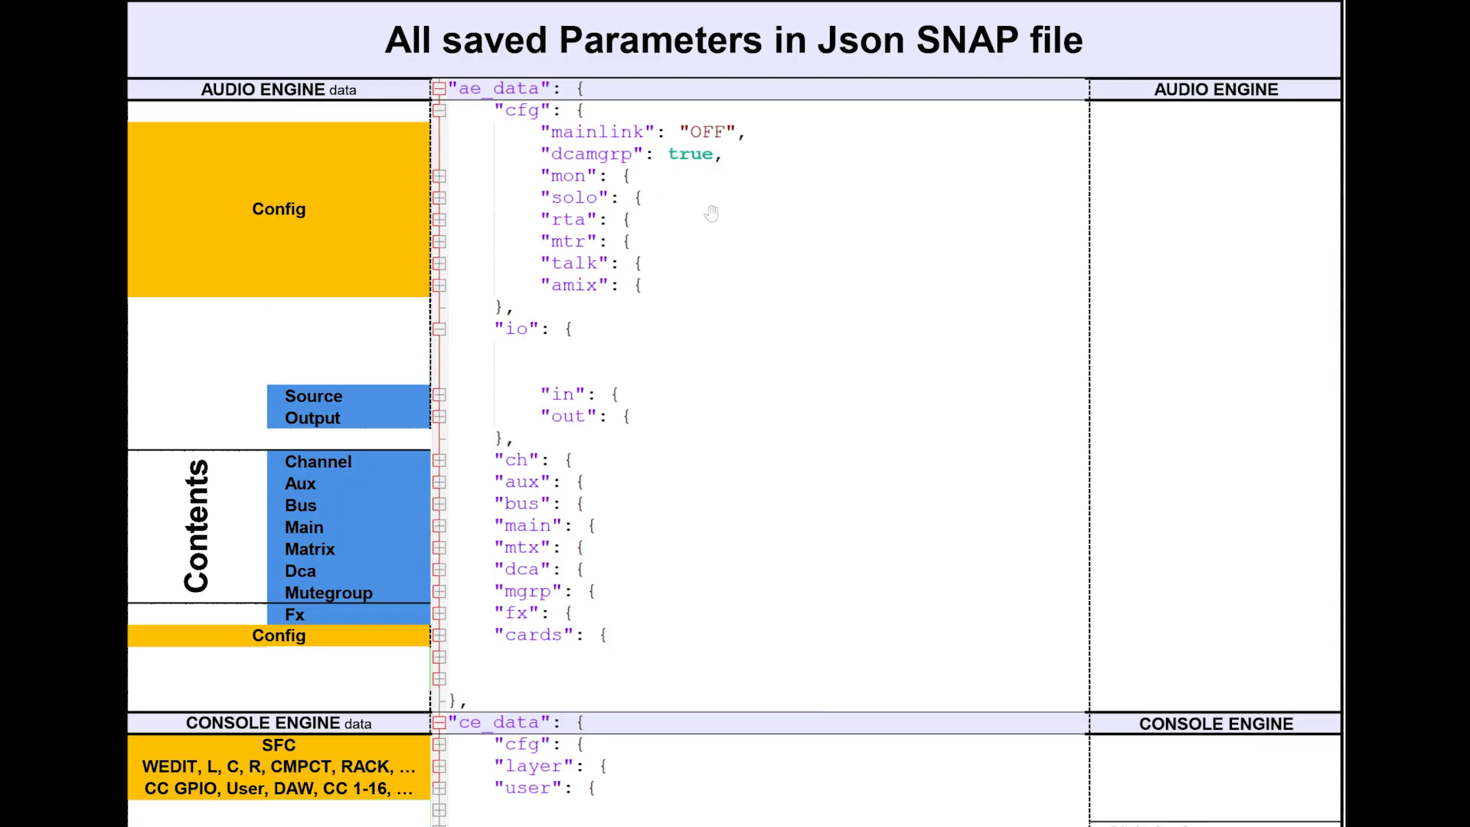
- Look through the SNAP file parameter overview to find the console engine data that the SFC scope covers
{"action": "scroll", "coordinate": [551, 581], "scroll_direction": "down", "scroll_amount": 10}
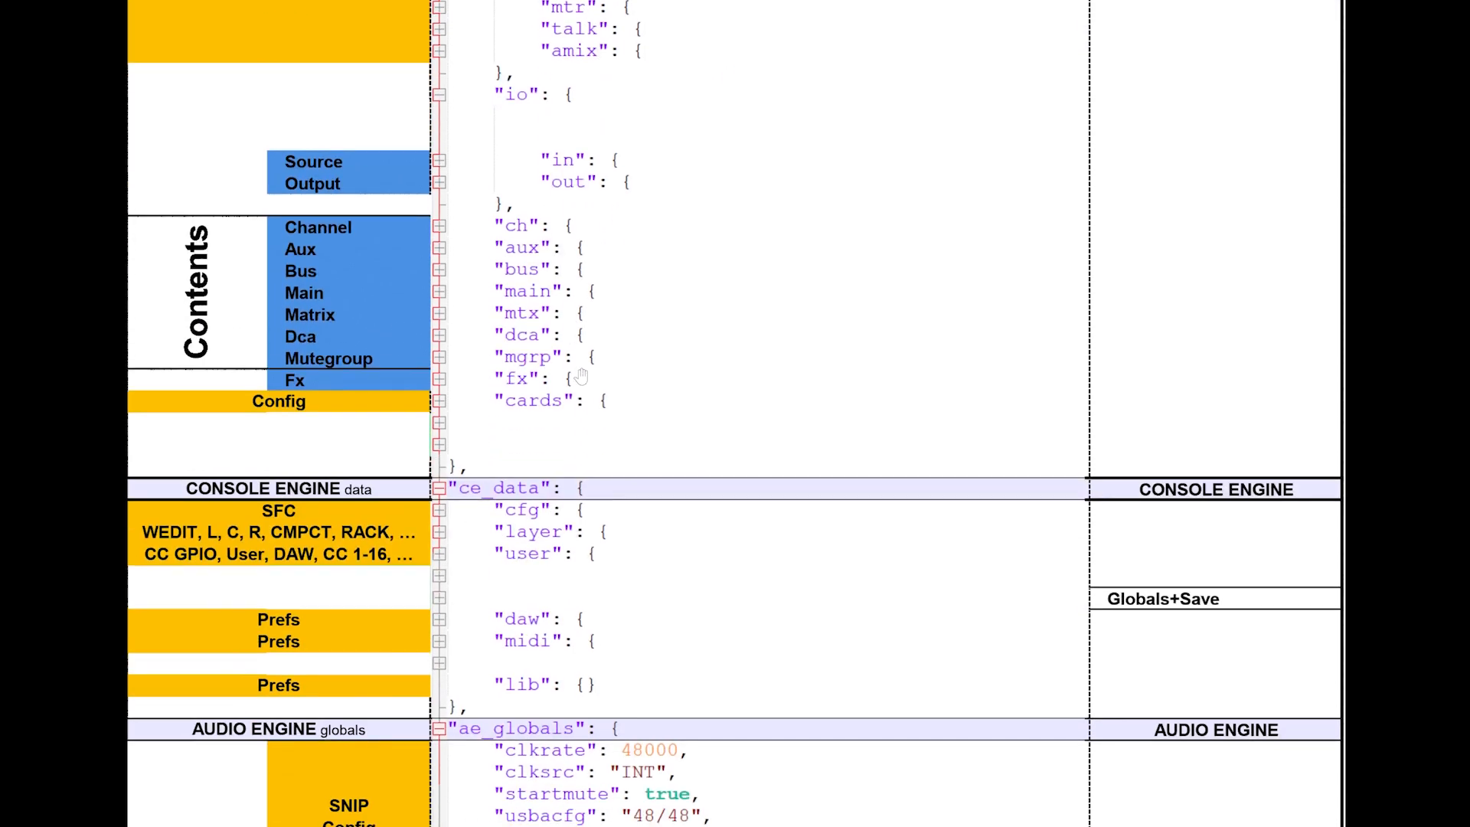
{"action": "scroll", "coordinate": [651, 287], "scroll_direction": "down", "scroll_amount": 3}
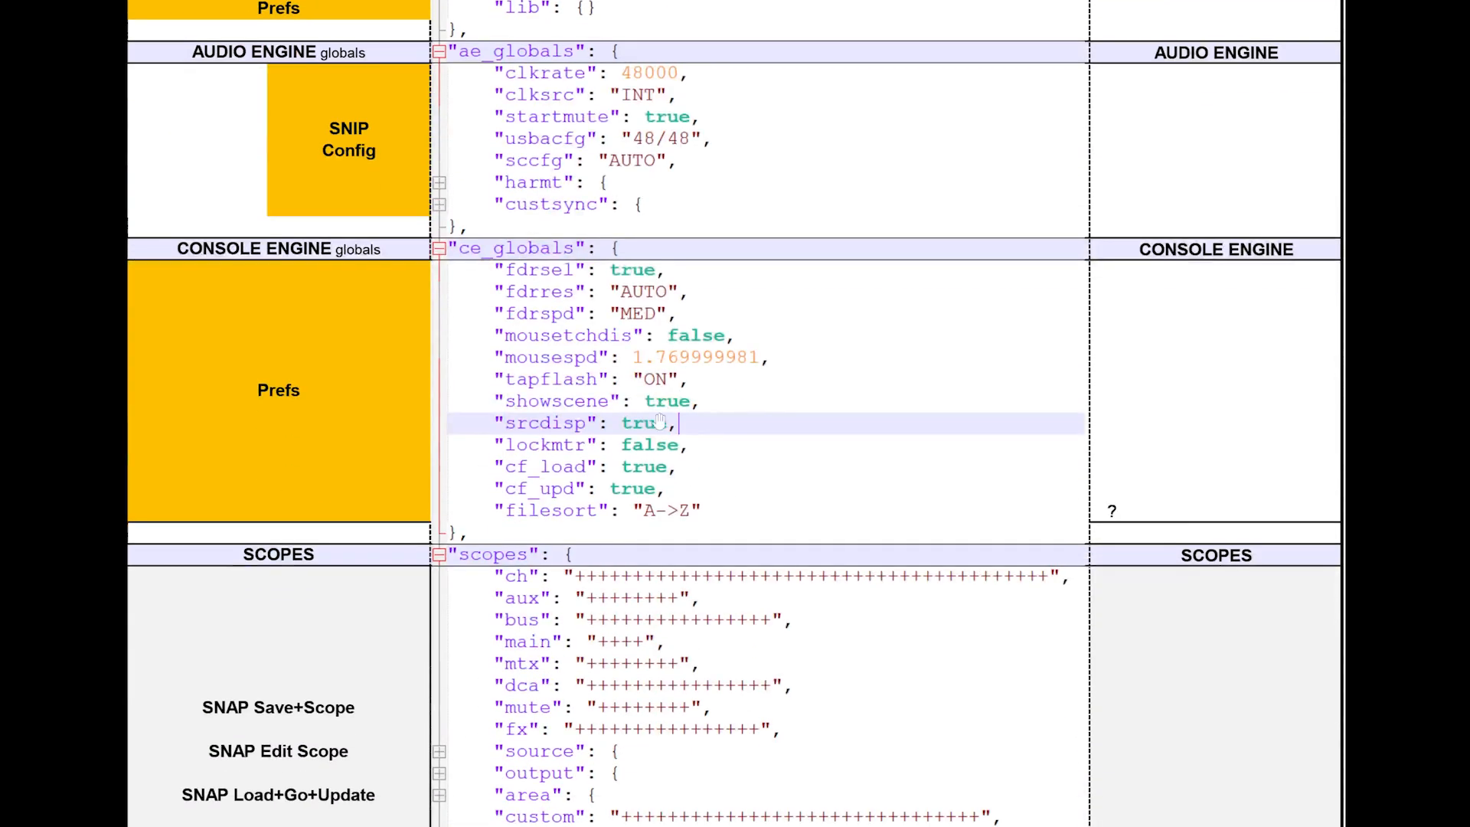
{"action": "scroll", "coordinate": [639, 310], "scroll_direction": "up", "scroll_amount": 5}
{"action": "scroll", "coordinate": [604, 209], "scroll_direction": "up", "scroll_amount": 2}
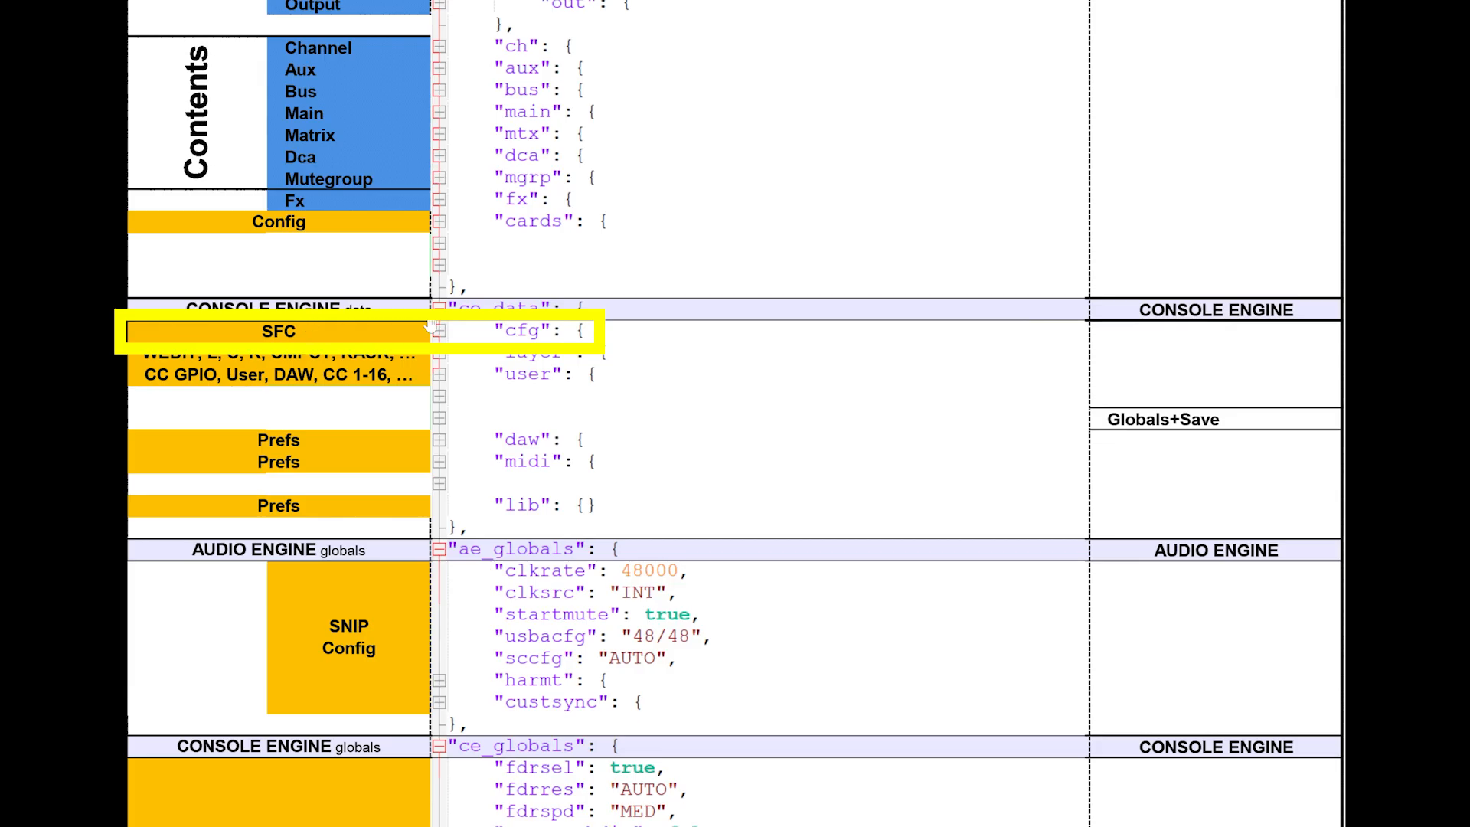
{"action": "left_click", "coordinate": [552, 325]}
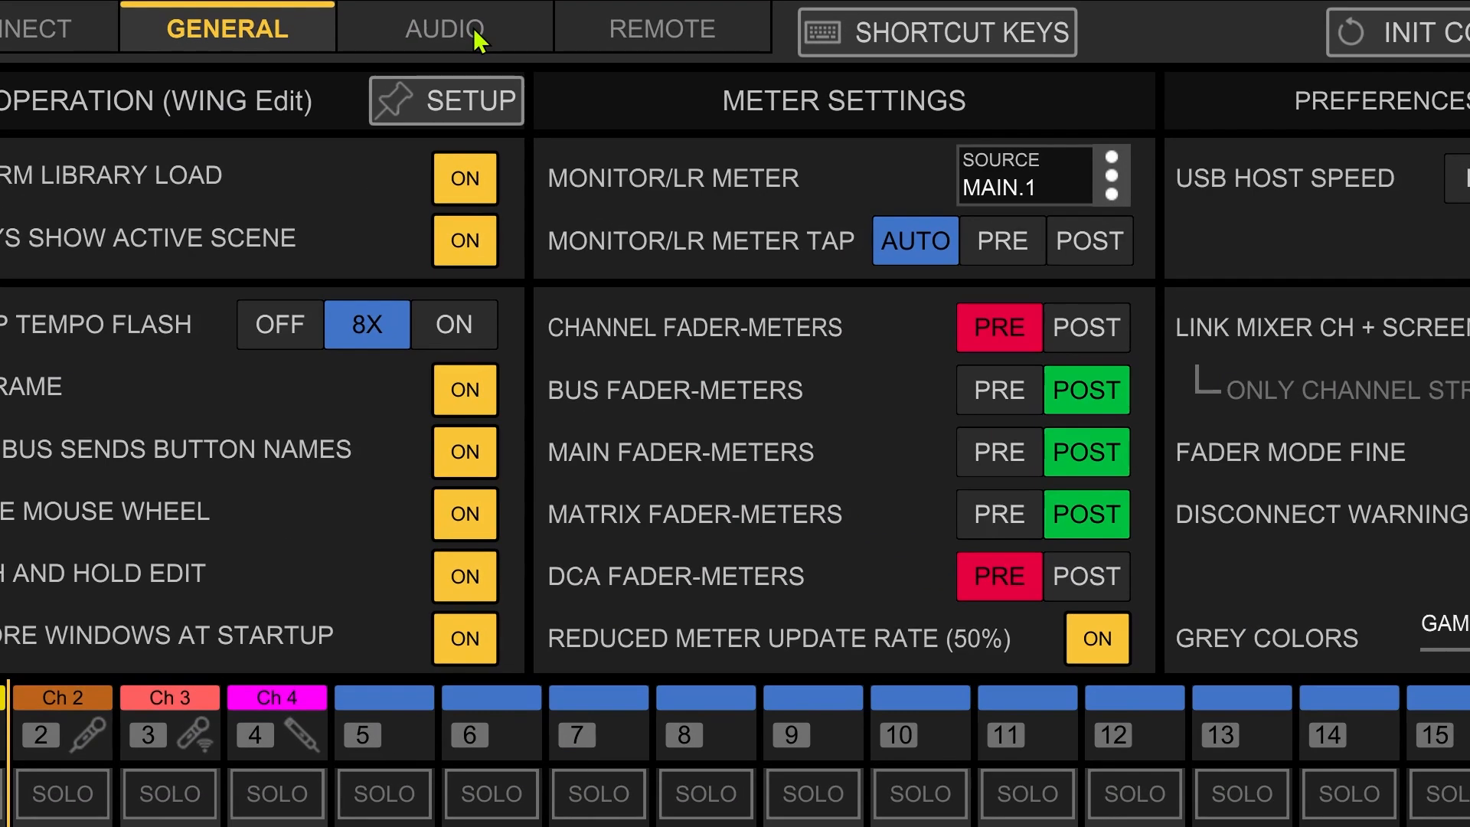
- Show the audio setup in WING Edit and check the assignment options of the MAIN.2 selector above the bus sends
{"action": "left_click", "coordinate": [460, 29]}
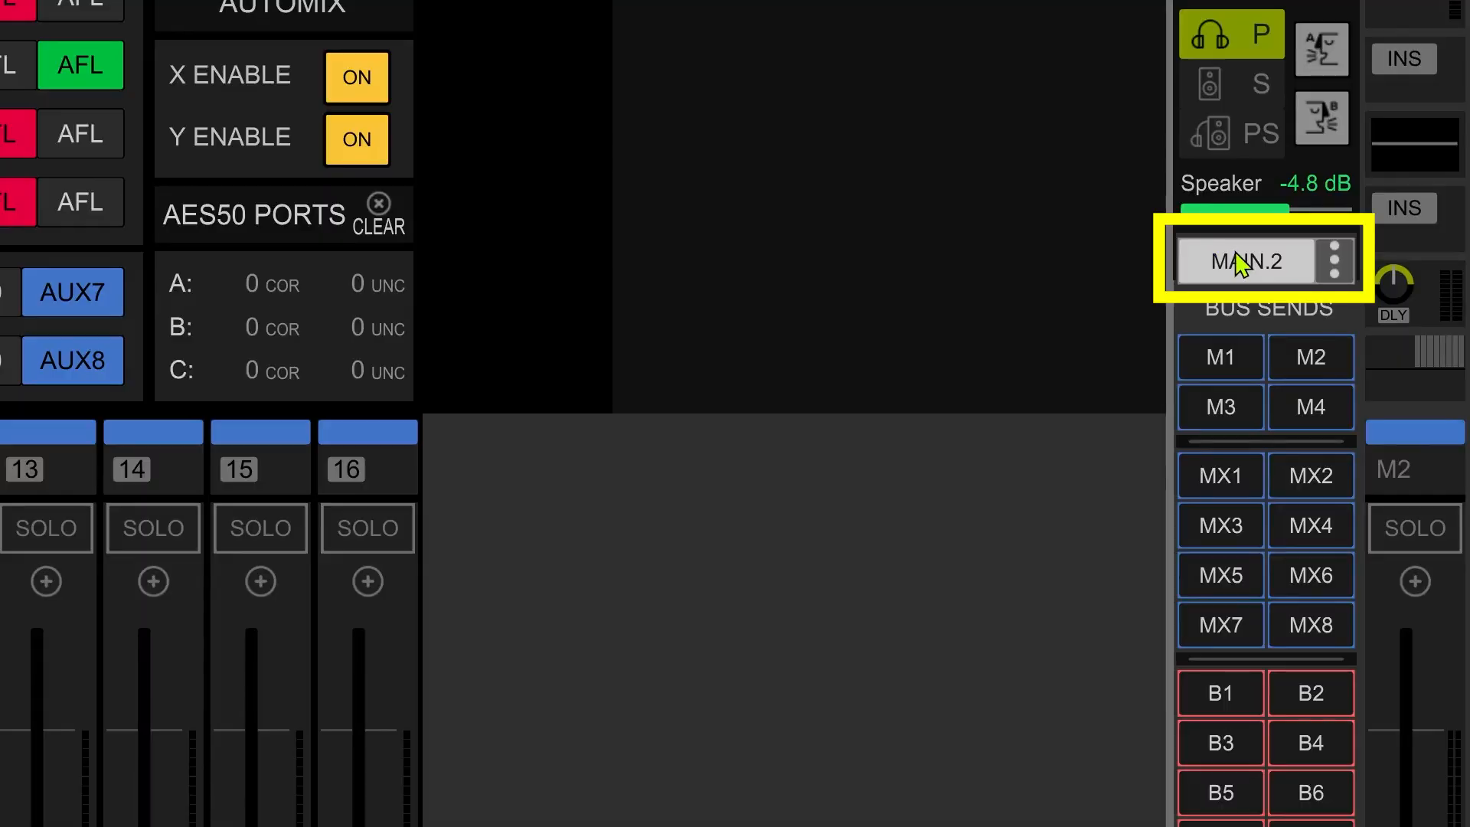
{"action": "left_click", "coordinate": [1332, 260]}
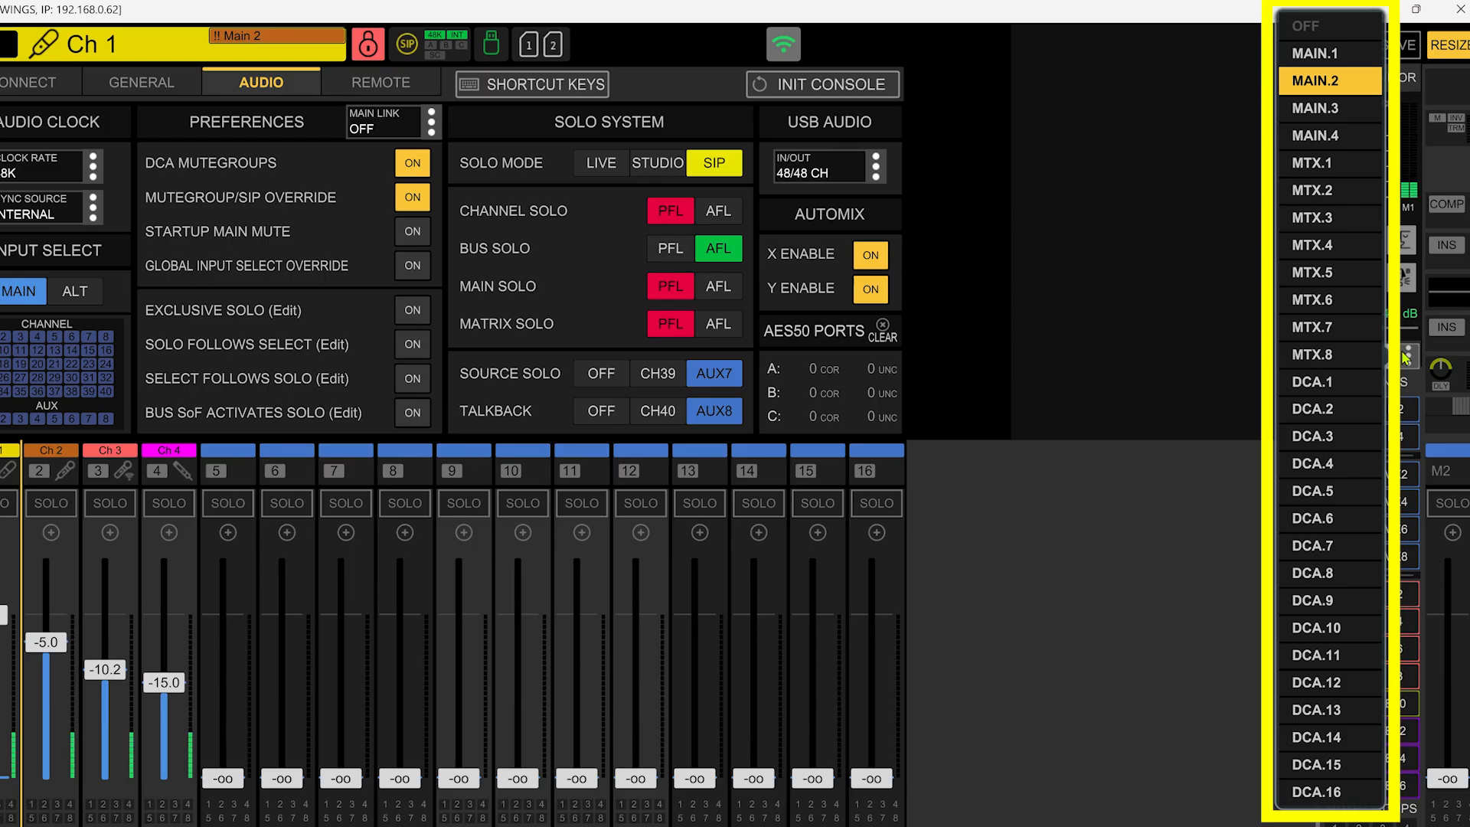
{"action": "left_click", "coordinate": [1334, 135]}
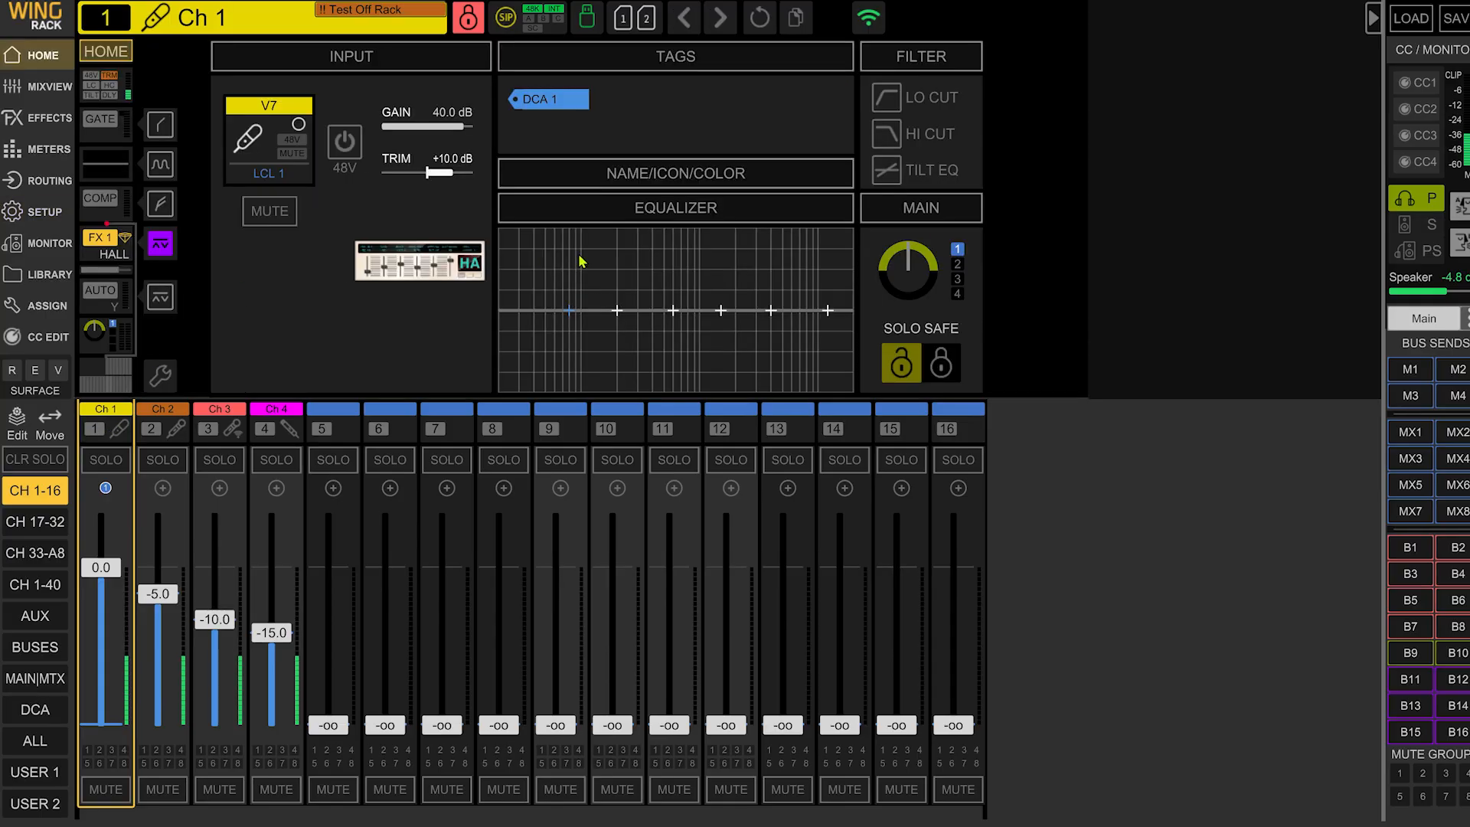
- Check the EQ/RTA settings of Ch 1 in WING Edit and close them
{"action": "left_click", "coordinate": [581, 255]}
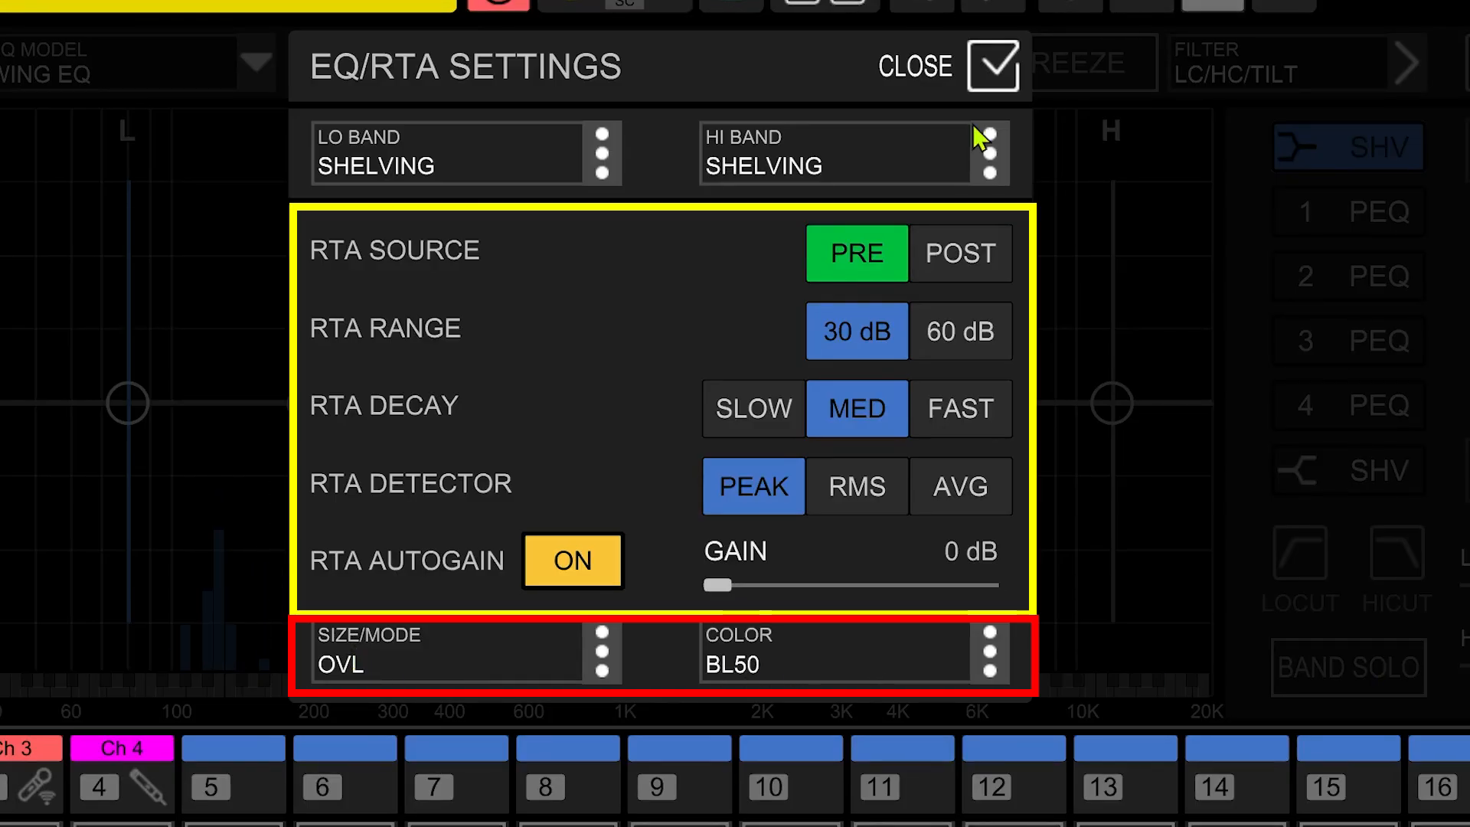
{"action": "left_click", "coordinate": [931, 76]}
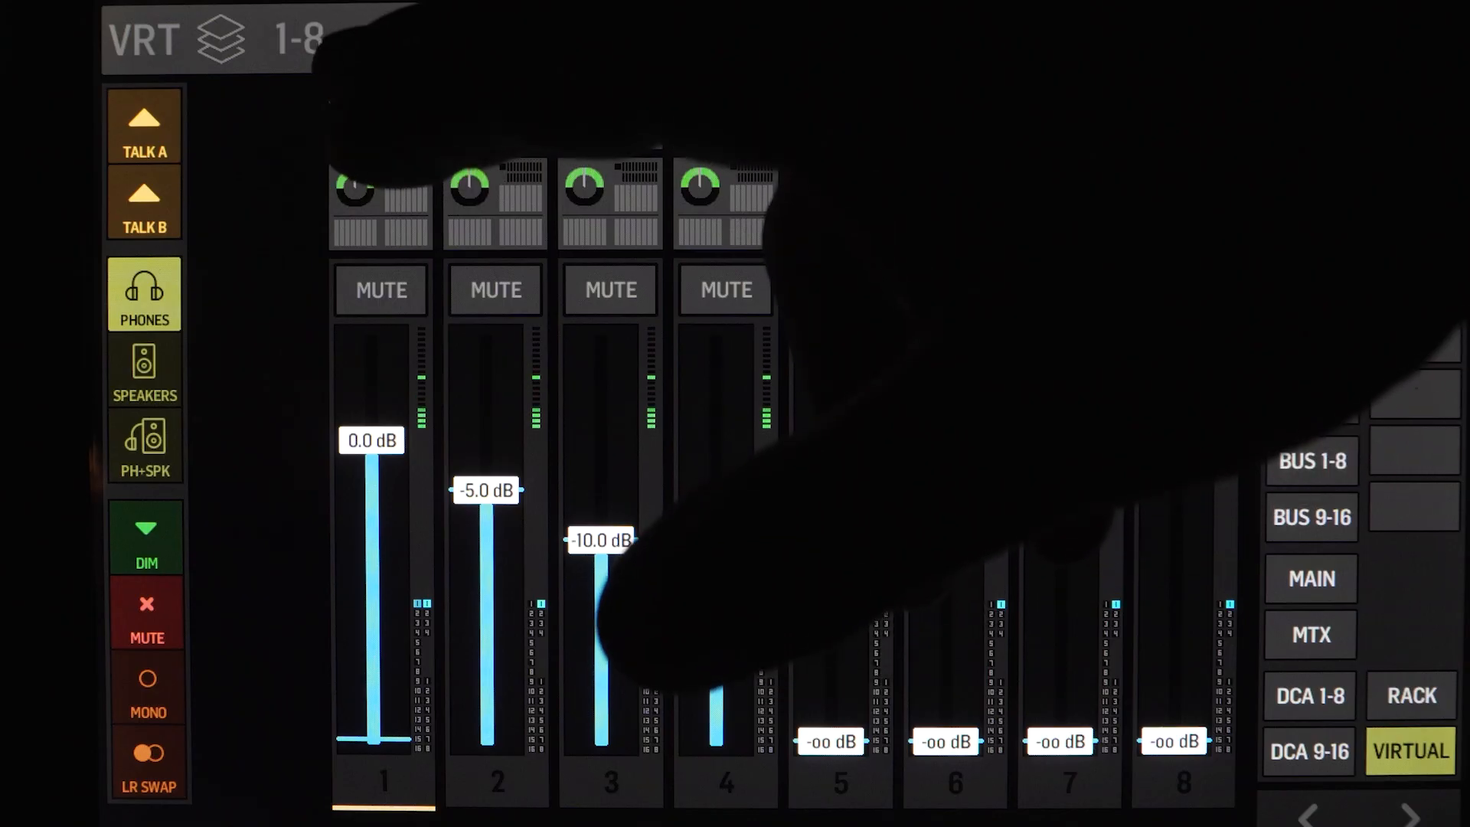
- On the console, check Ch 1's EQ/RTA settings and its filter setup, closing each one again
{"action": "left_click", "coordinate": [376, 134]}
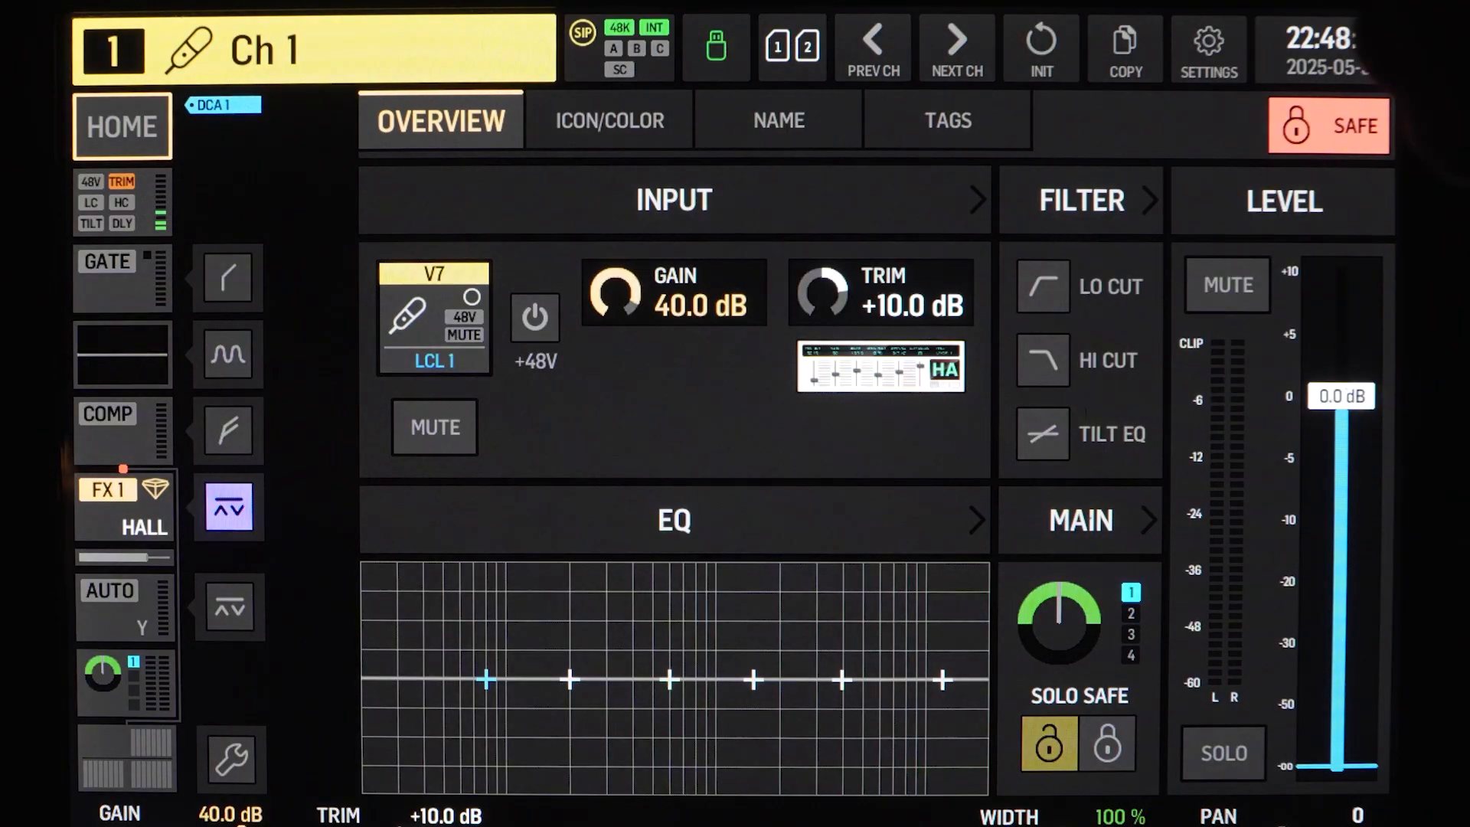
{"action": "left_click", "coordinate": [846, 575]}
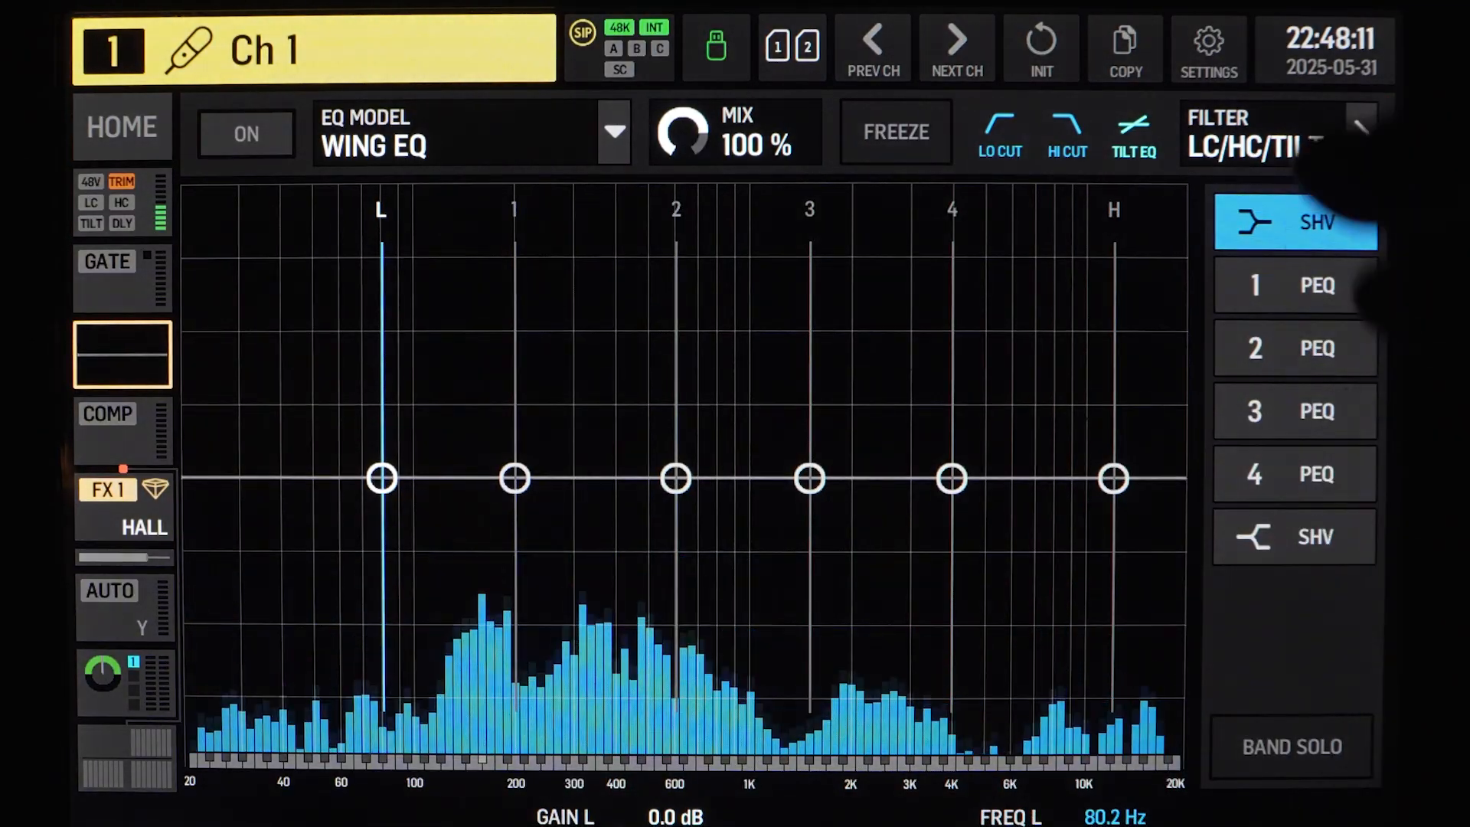
{"action": "left_click", "coordinate": [1209, 49]}
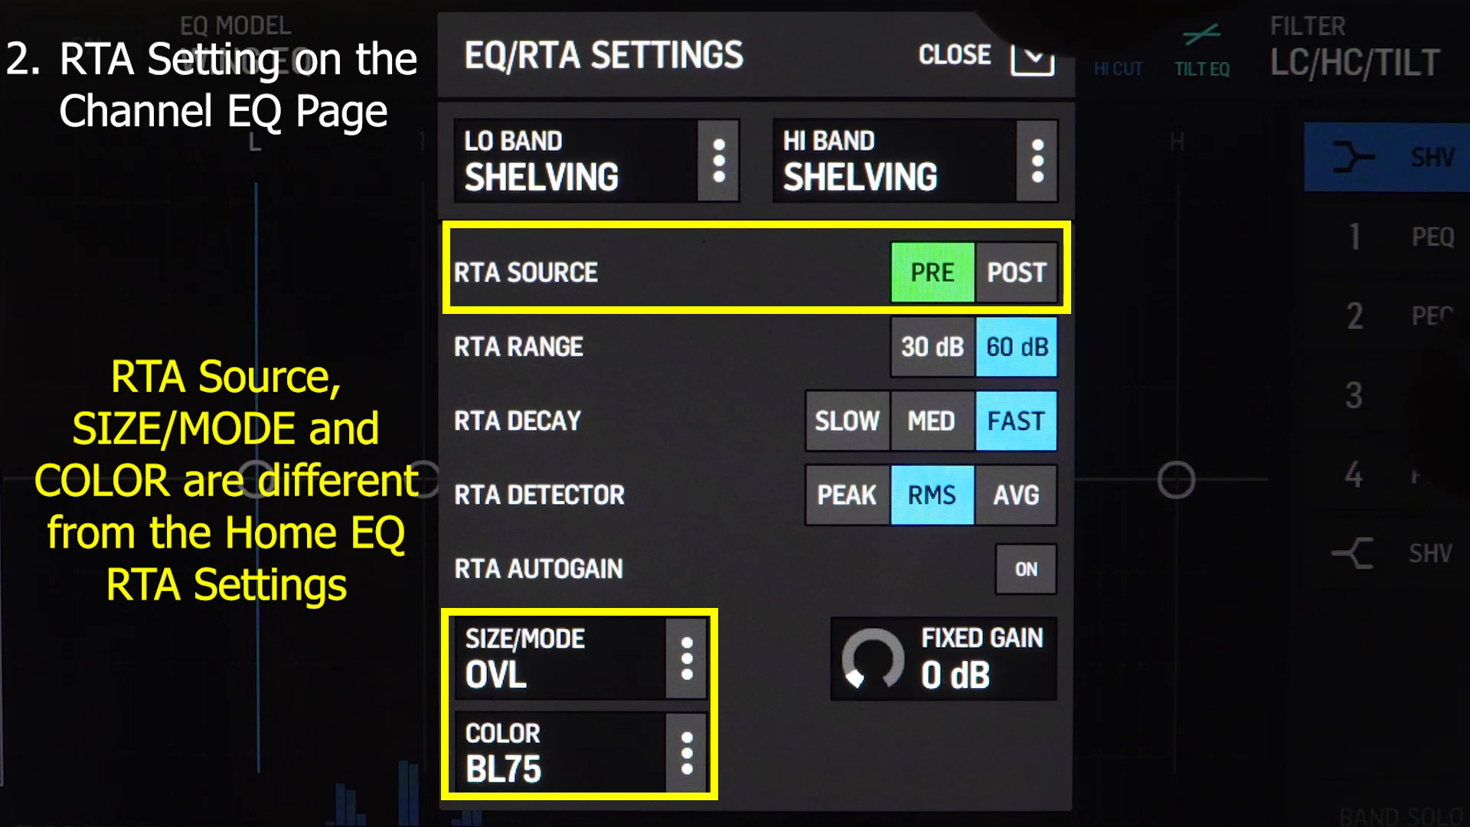
{"action": "left_click", "coordinate": [1032, 57]}
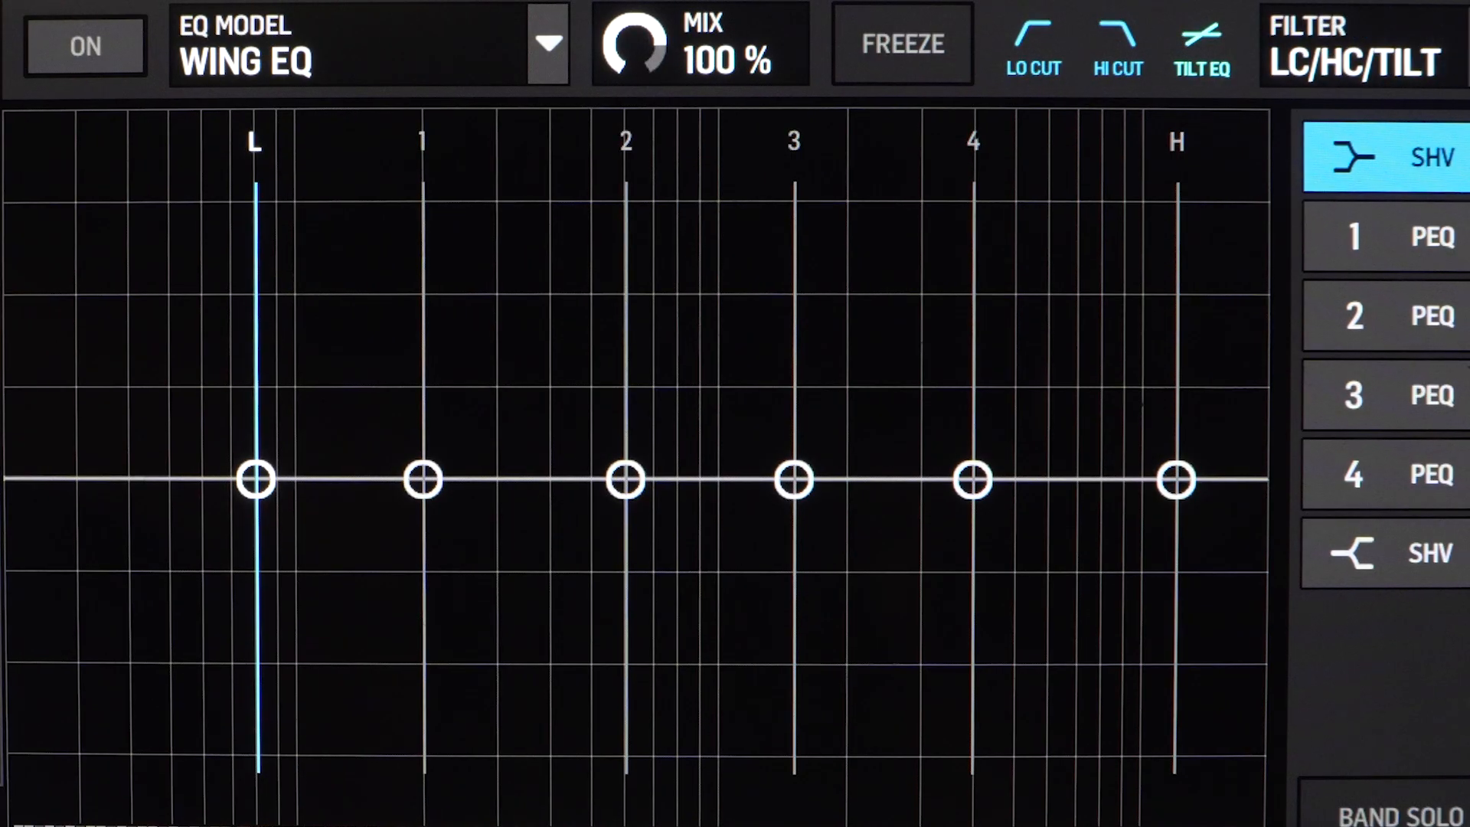
{"action": "left_click", "coordinate": [1363, 50]}
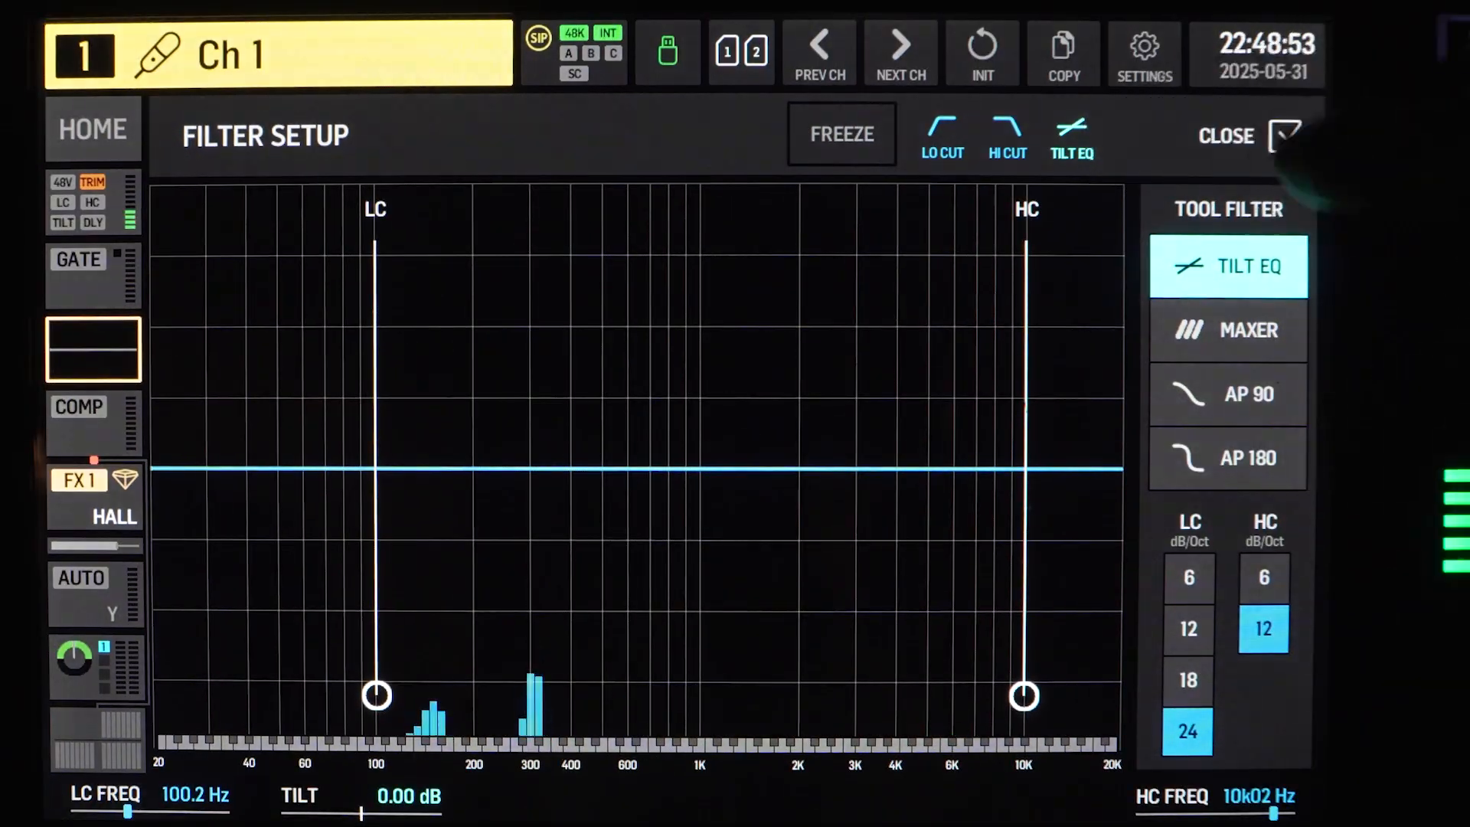
{"action": "left_click", "coordinate": [1230, 135]}
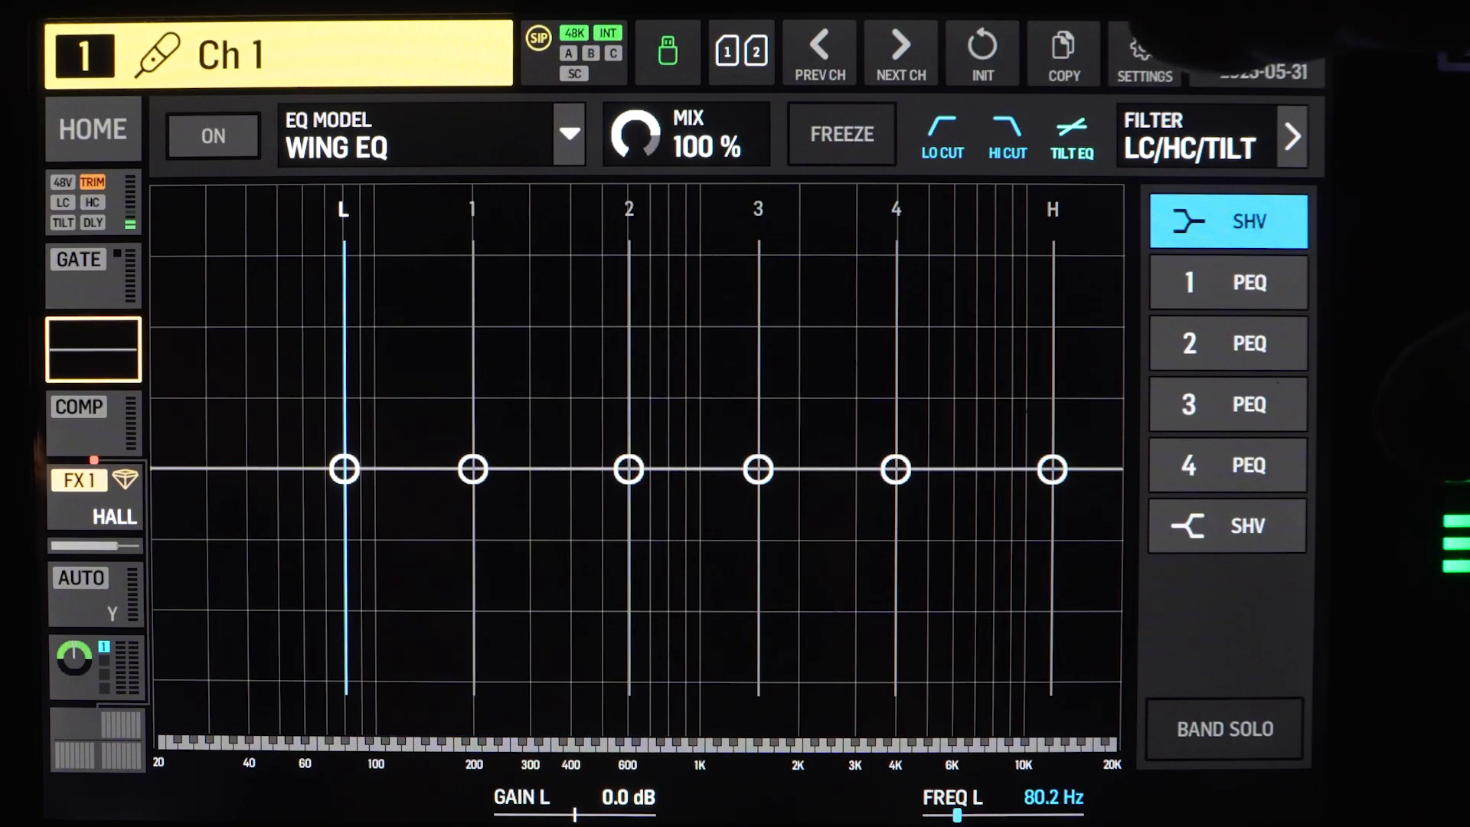
- Check the console's audio and surface setup, including the SEL double-click option
{"action": "left_click", "coordinate": [1145, 53]}
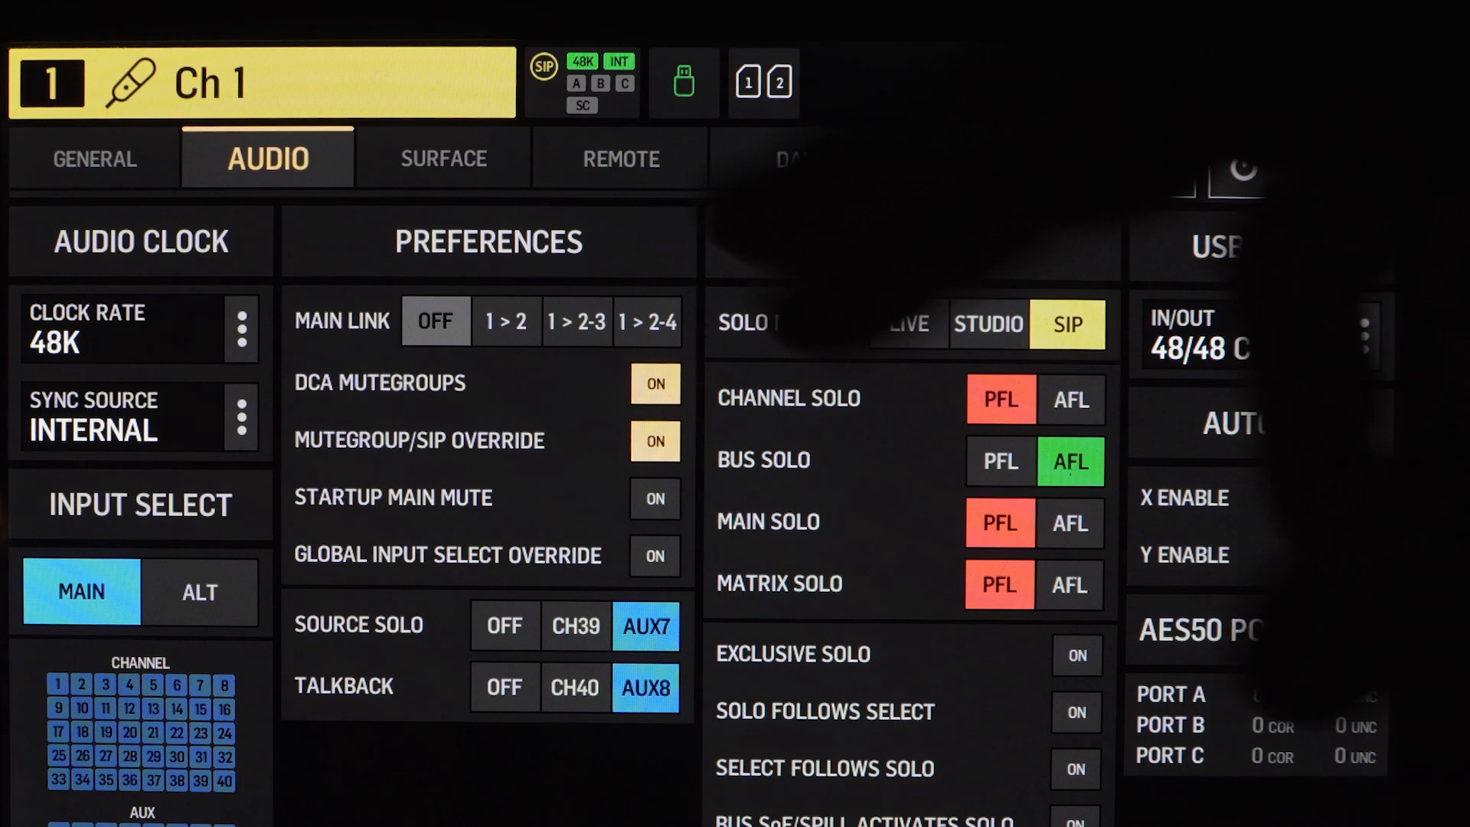
{"action": "left_click", "coordinate": [429, 159]}
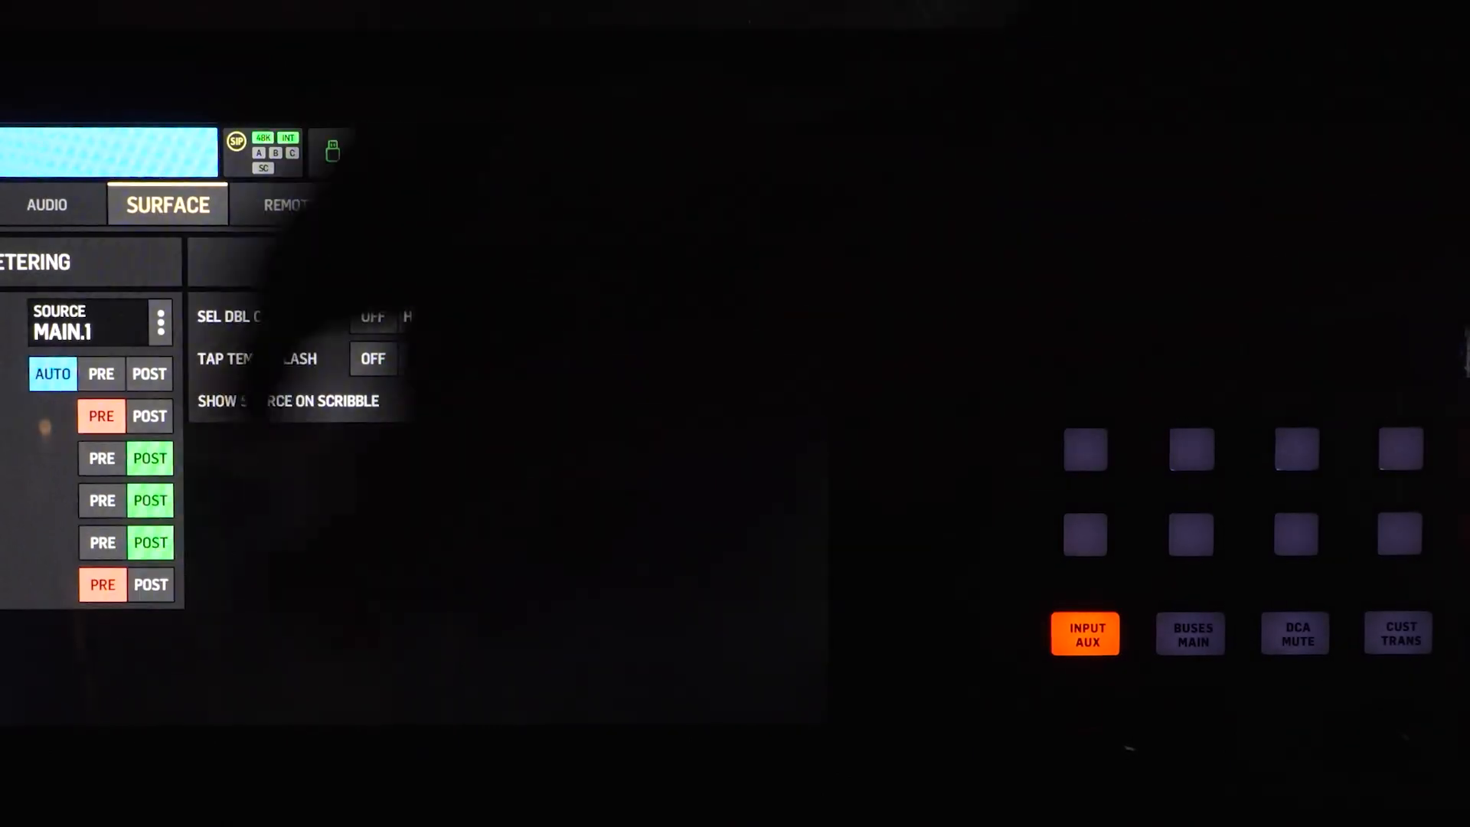
{"action": "left_click", "coordinate": [796, 313]}
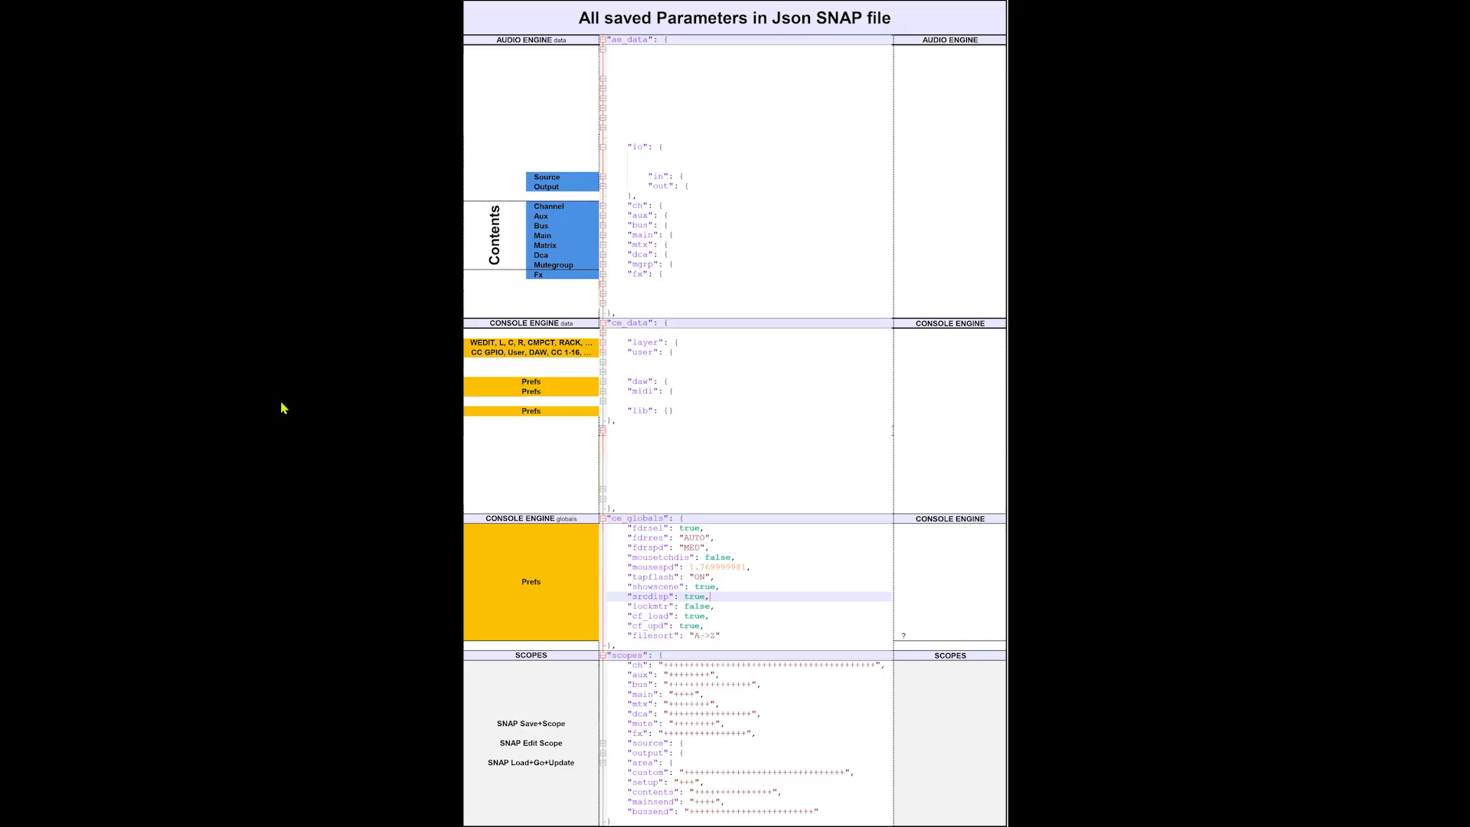
- Examine the Prefs entries in the SNAP file overview and the Prefs parameter table
{"action": "scroll", "coordinate": [538, 433], "scroll_direction": "up", "scroll_amount": 5}
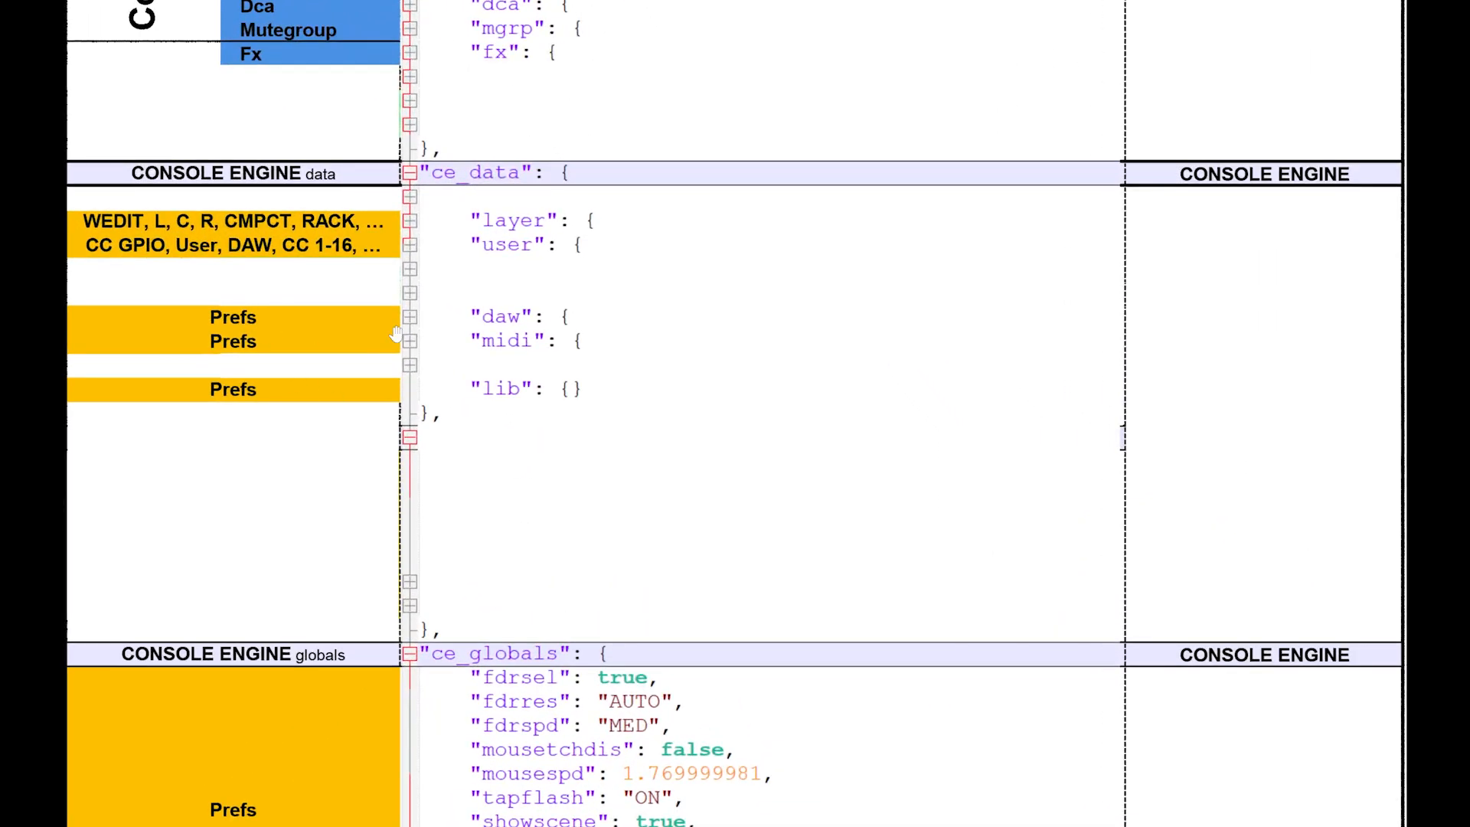
{"action": "scroll", "coordinate": [304, 426], "scroll_direction": "down", "scroll_amount": 3}
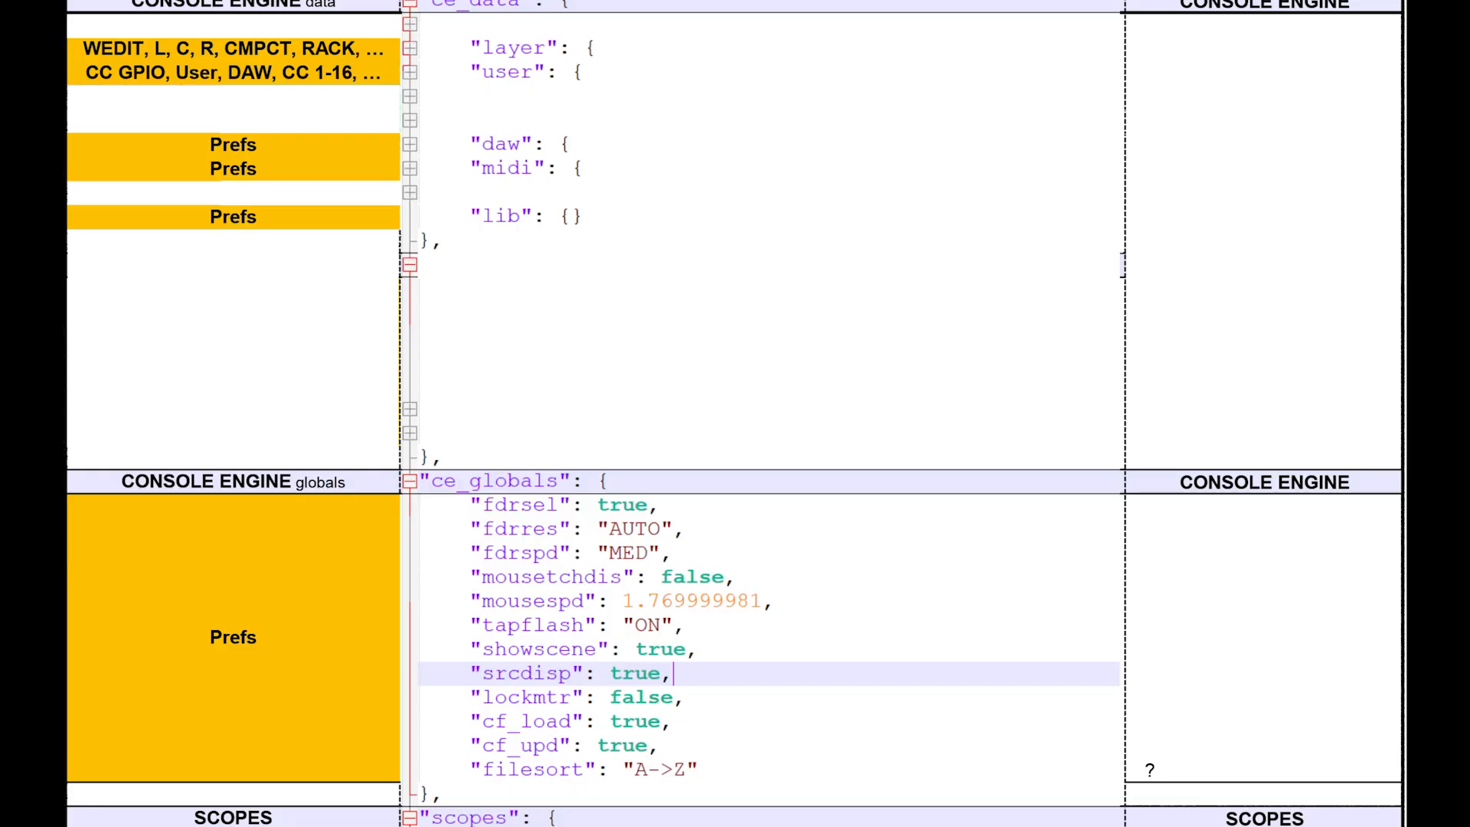
{"action": "left_click_drag", "start_coordinate": [611, 435], "coordinate": [610, 492]}
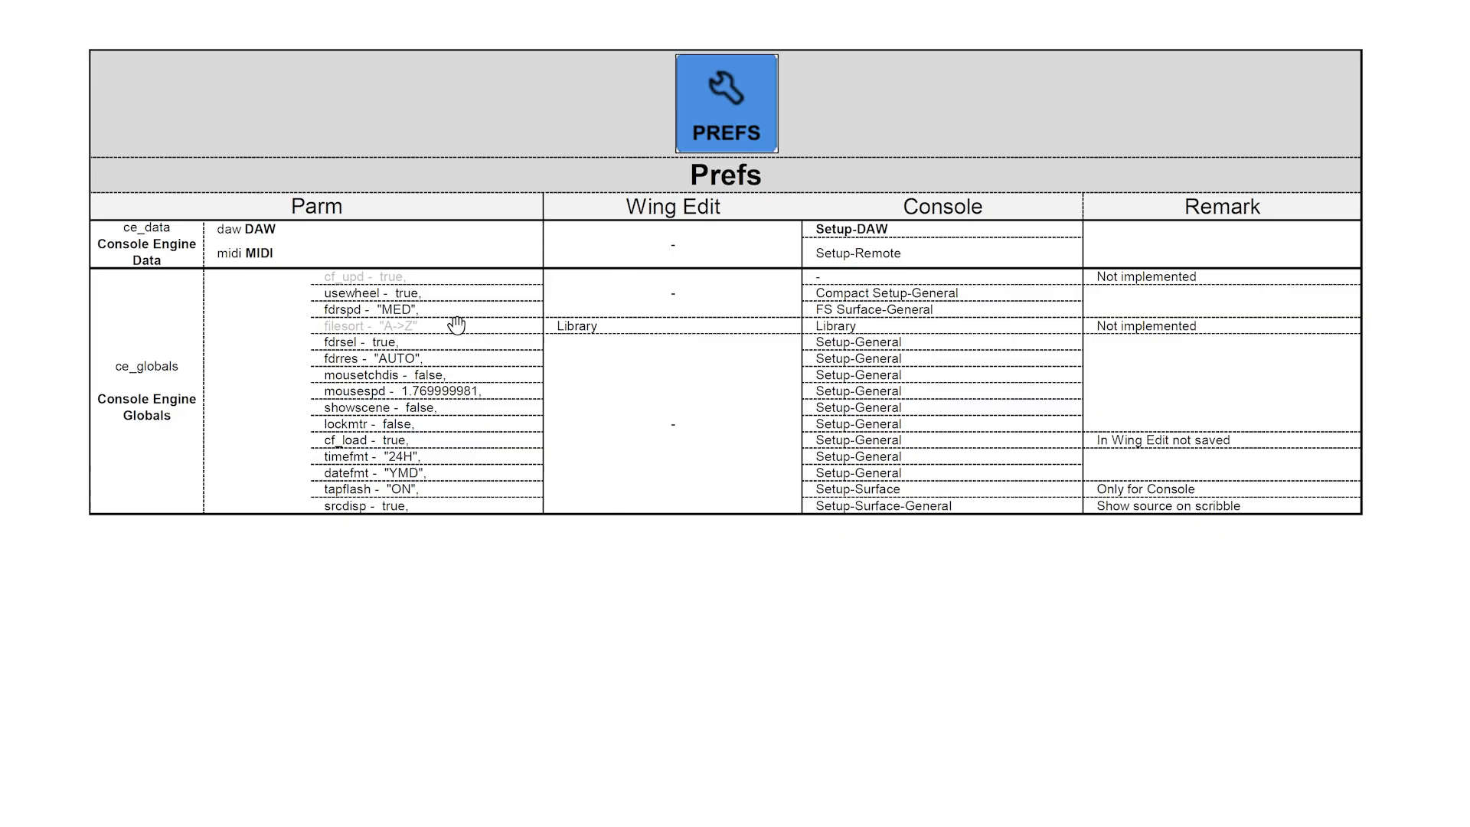
{"action": "key", "text": "alt+Left"}
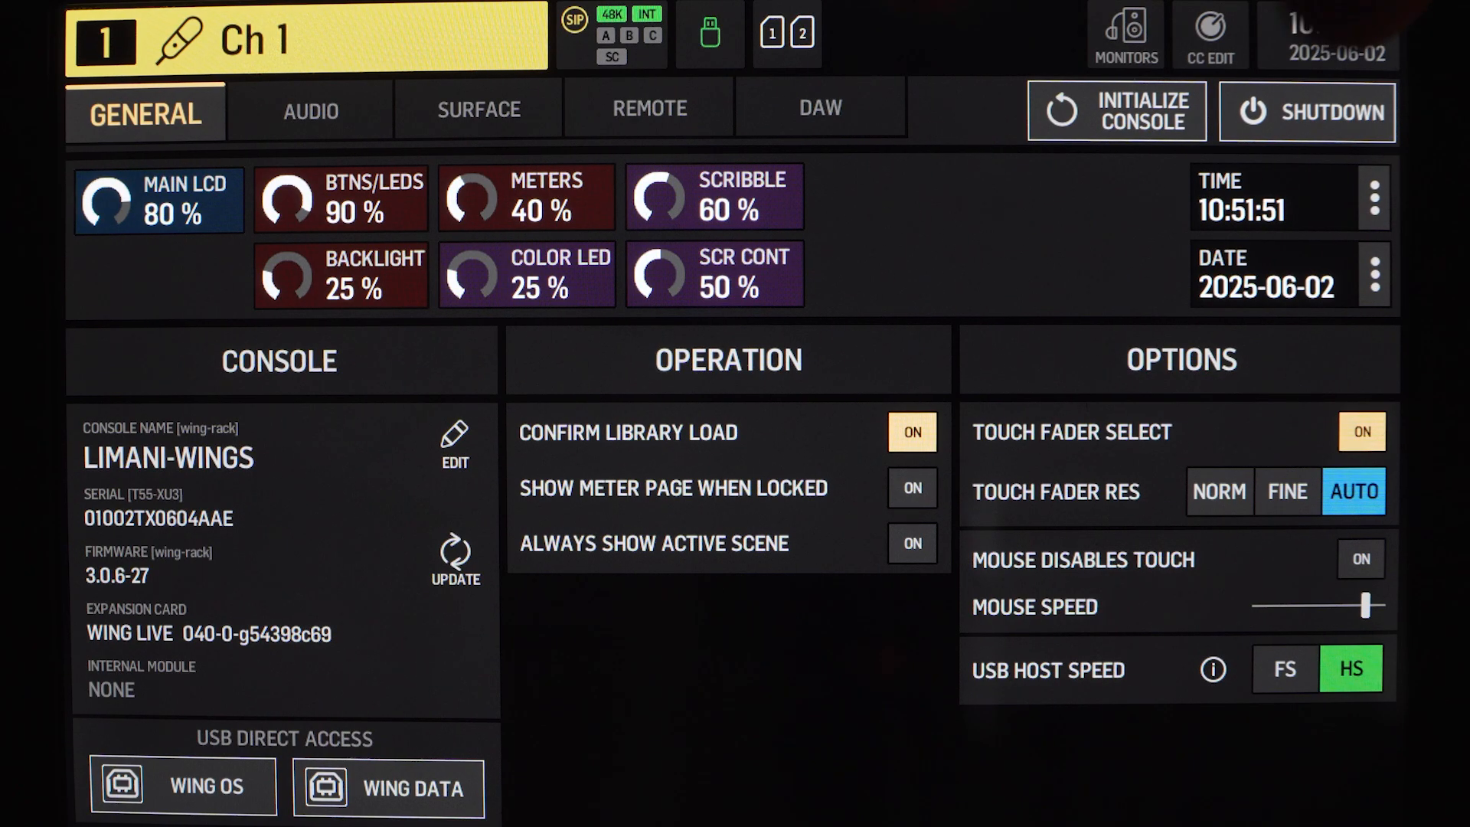
- Check the MIDI remote control settings and the DAW setup on the console
{"action": "left_click", "coordinate": [648, 109]}
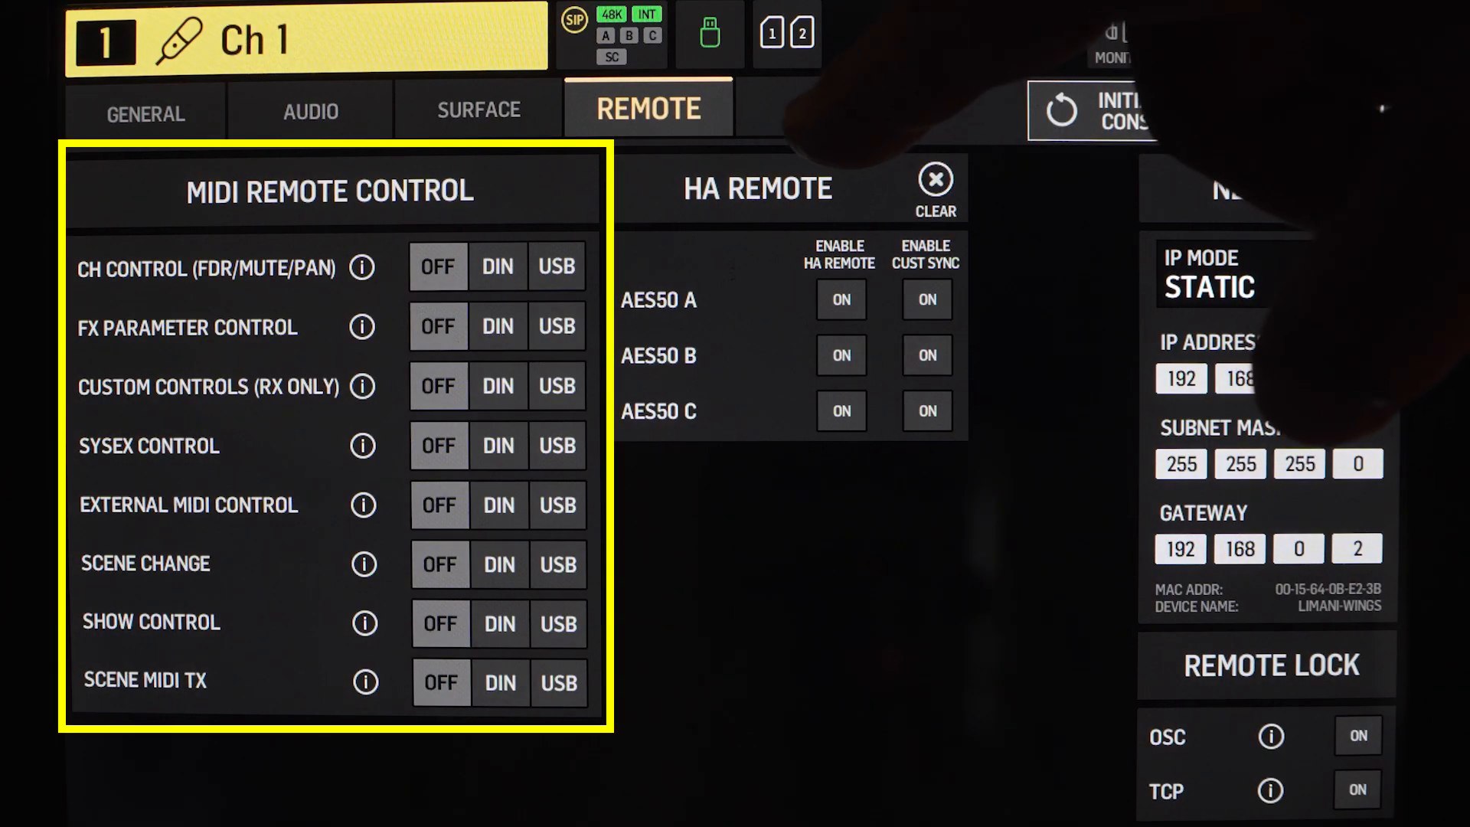
{"action": "left_click", "coordinate": [820, 107]}
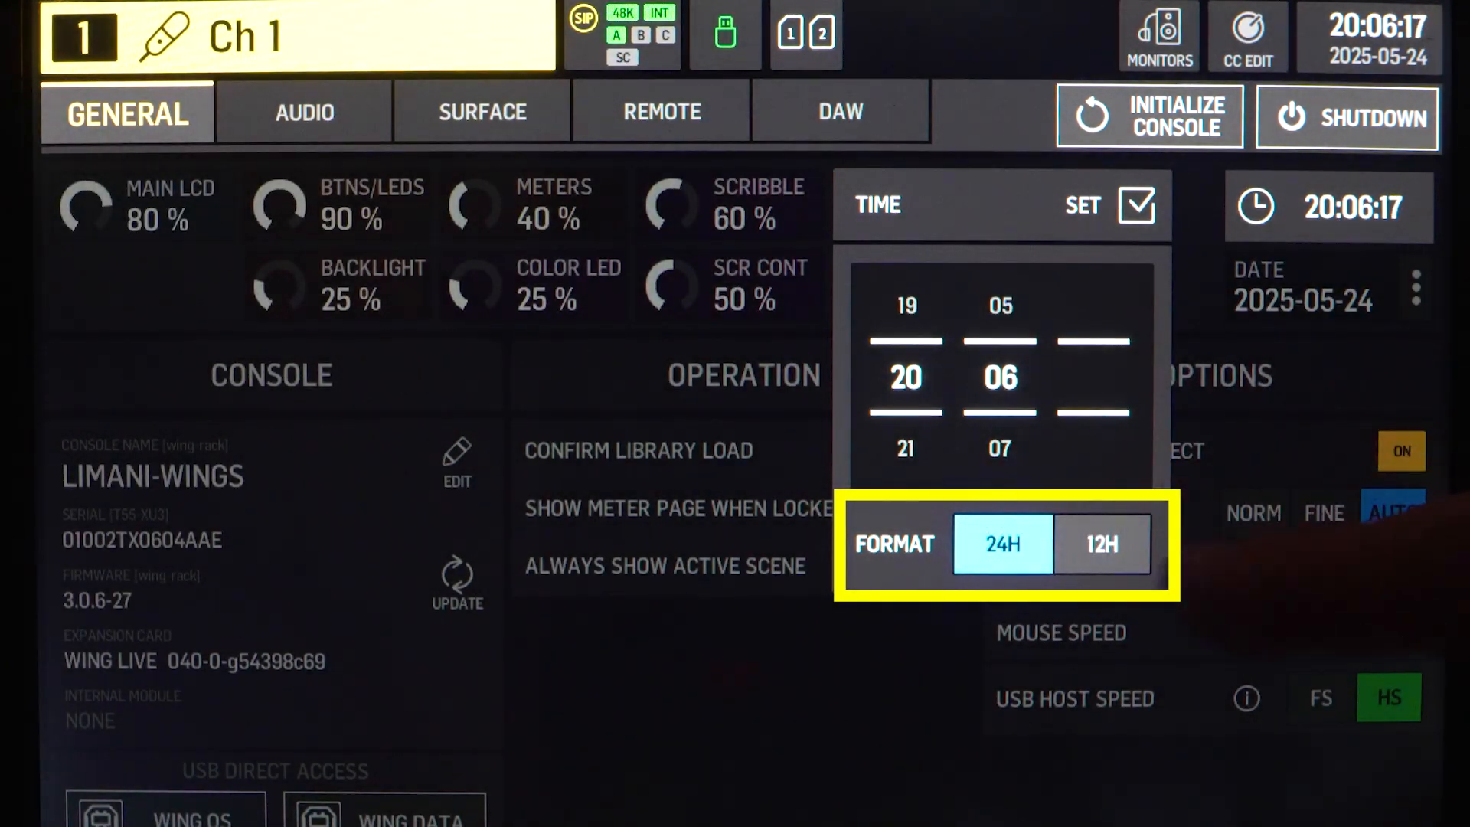
- Check the time and date format options in the console's general setup, and show the surface setup
{"action": "left_click", "coordinate": [708, 716]}
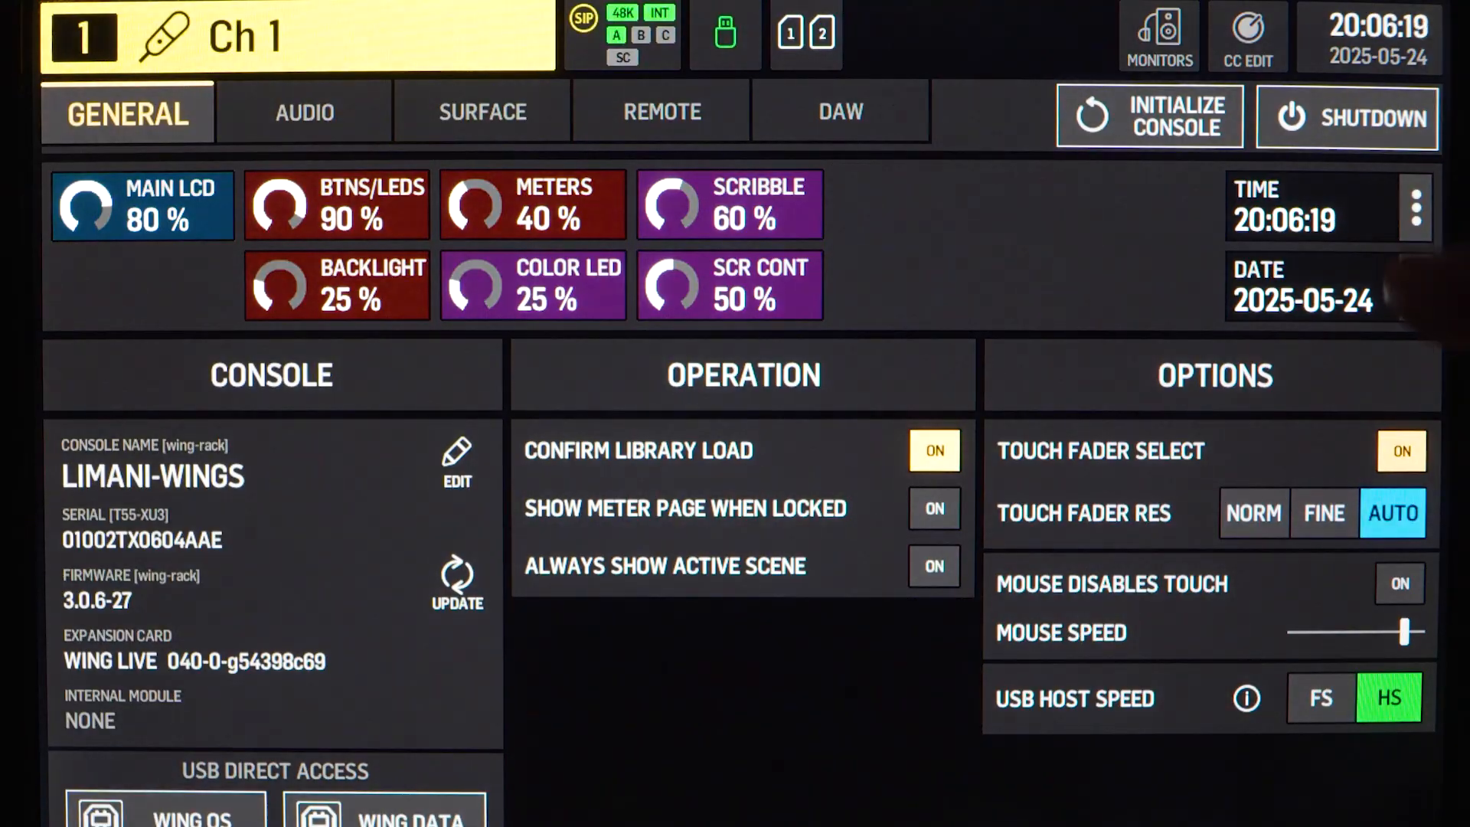
{"action": "left_click", "coordinate": [1415, 288]}
{"action": "left_click", "coordinate": [727, 712]}
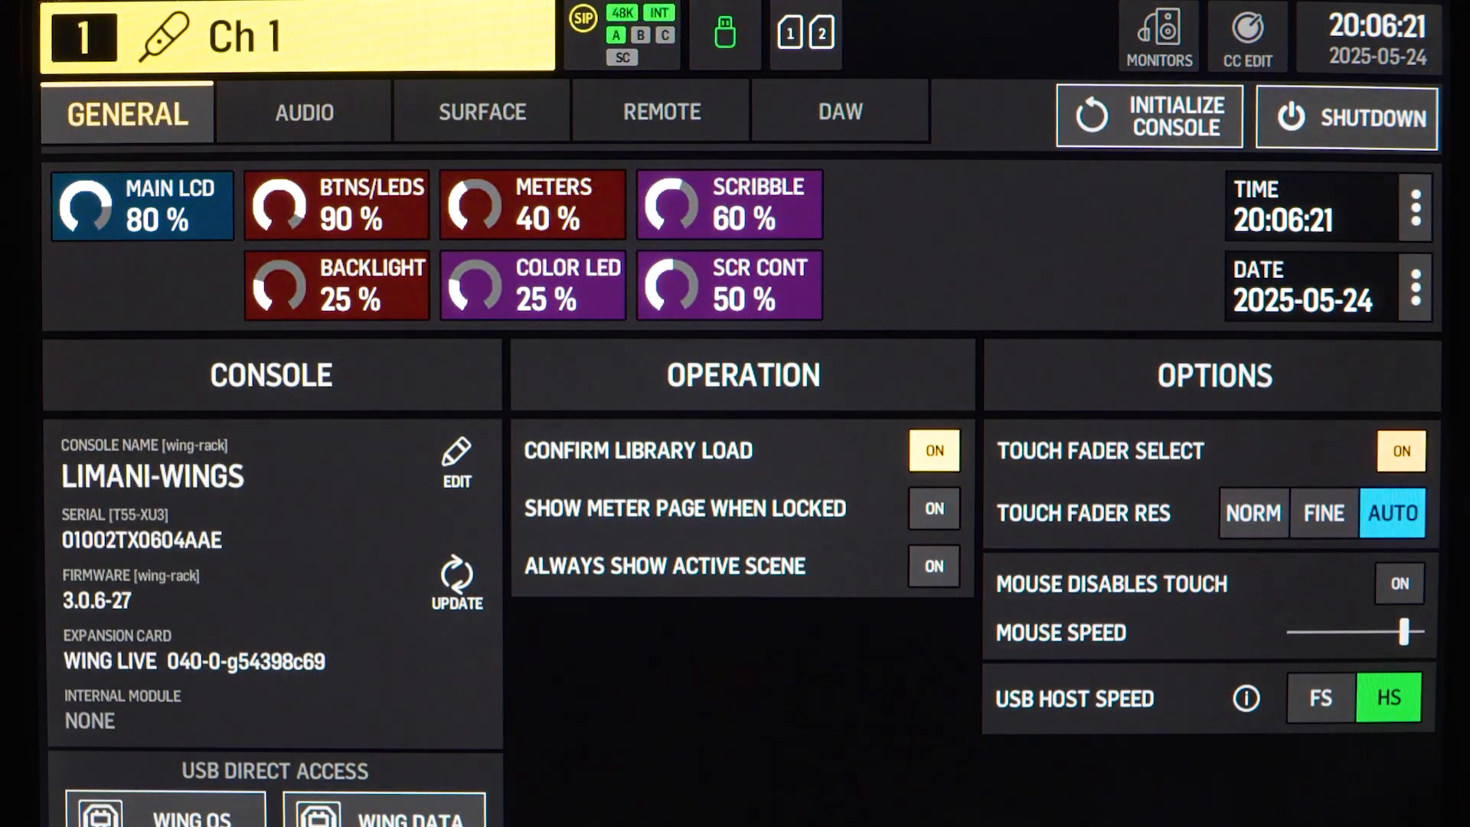
{"action": "left_click", "coordinate": [482, 111]}
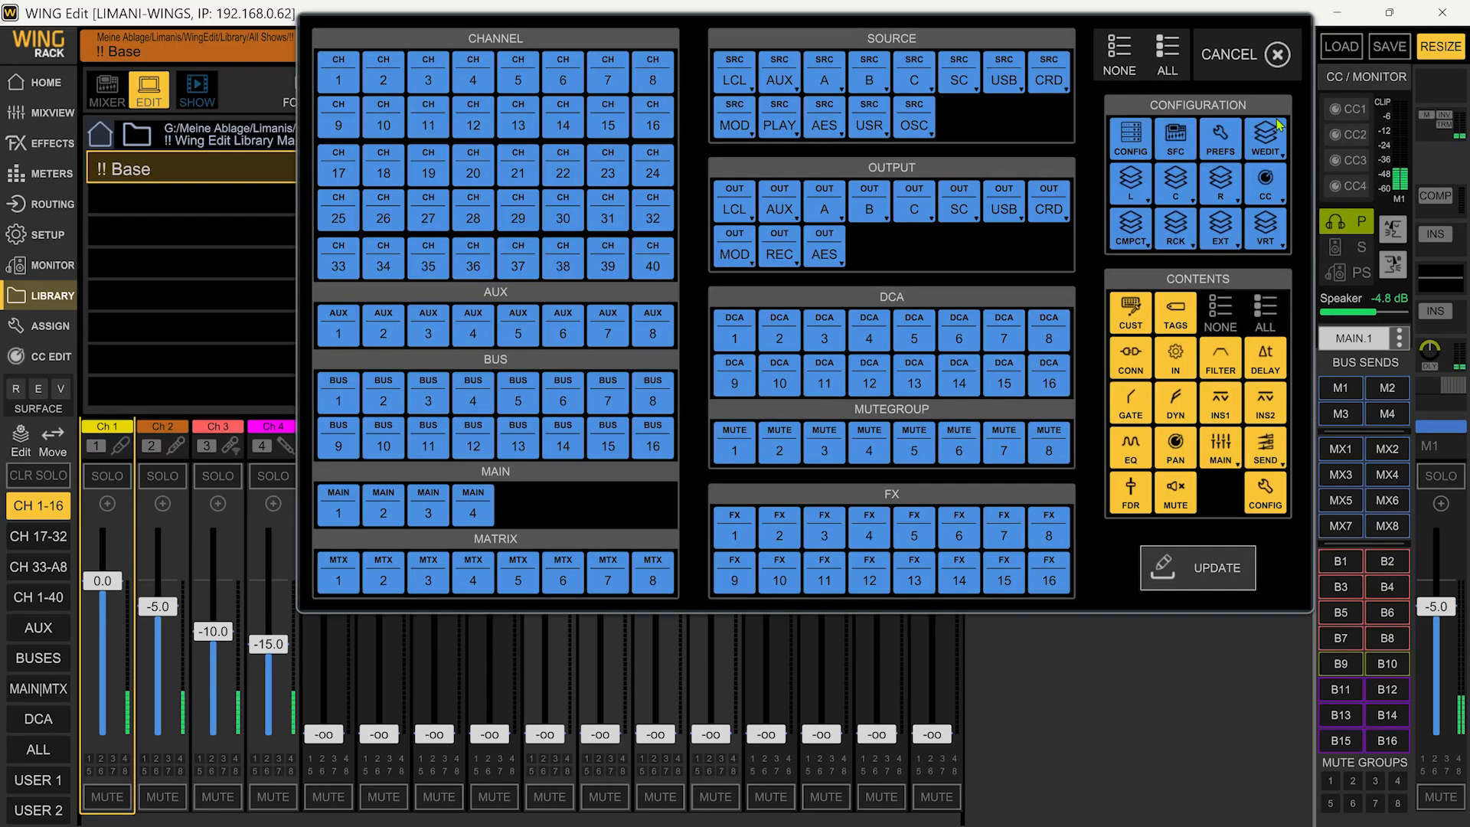
- Check the individual layer choices inside the WEDIT and L configuration scopes for the !! Base entry
{"action": "left_click", "coordinate": [1267, 141]}
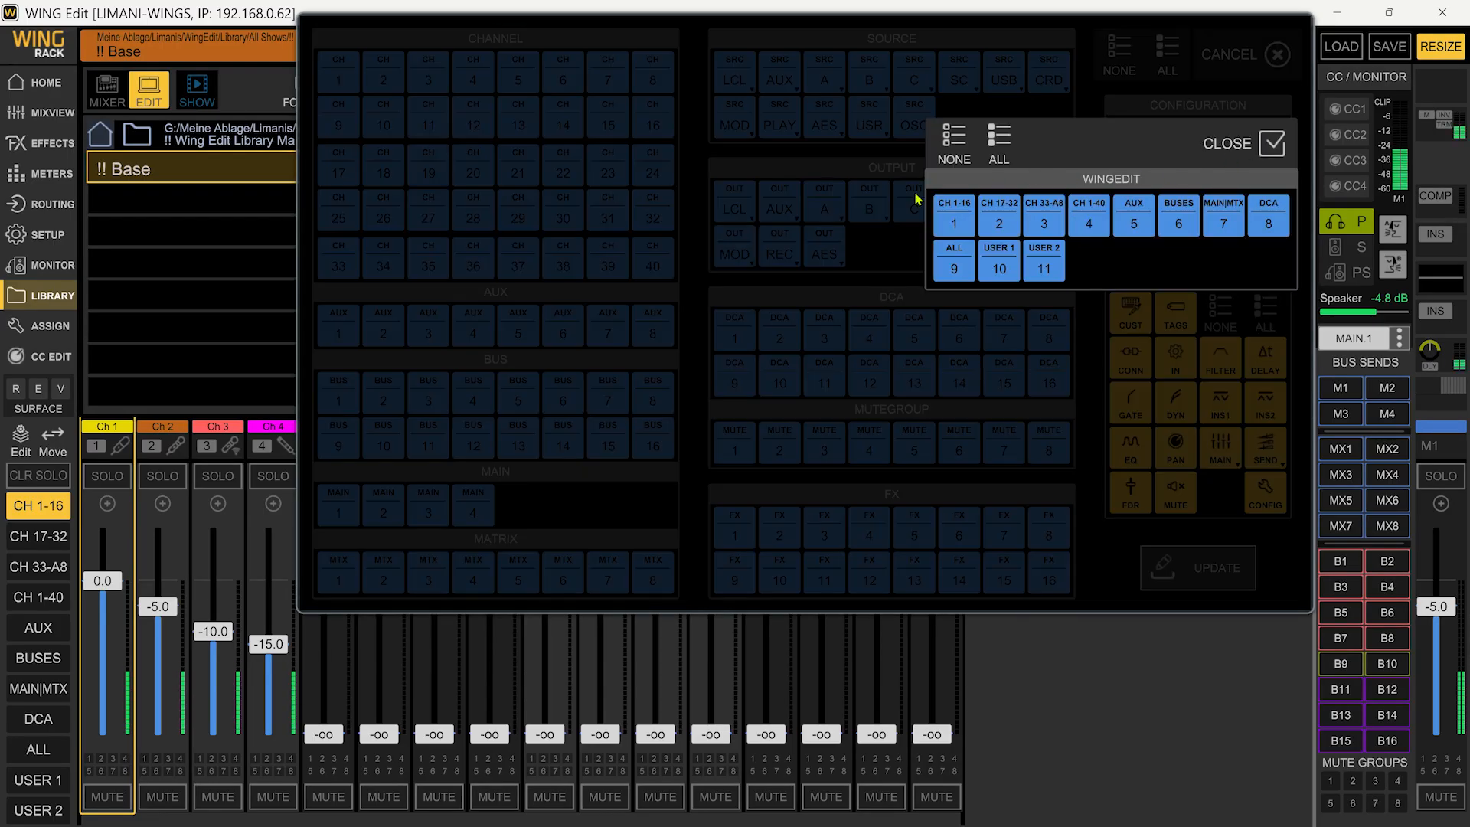
{"action": "left_click", "coordinate": [1270, 143]}
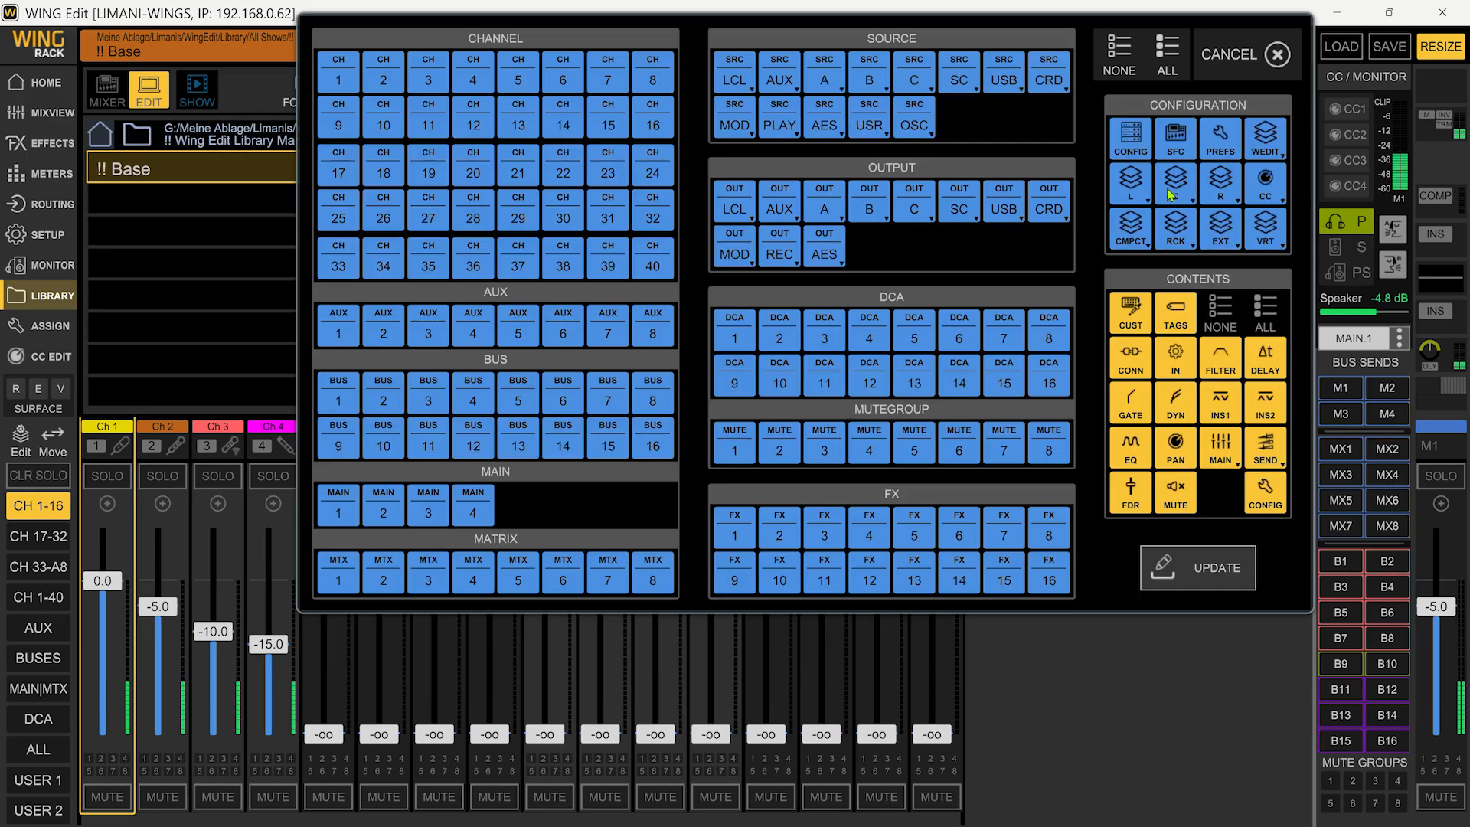
{"action": "left_click", "coordinate": [1144, 187]}
{"action": "left_click", "coordinate": [1267, 190]}
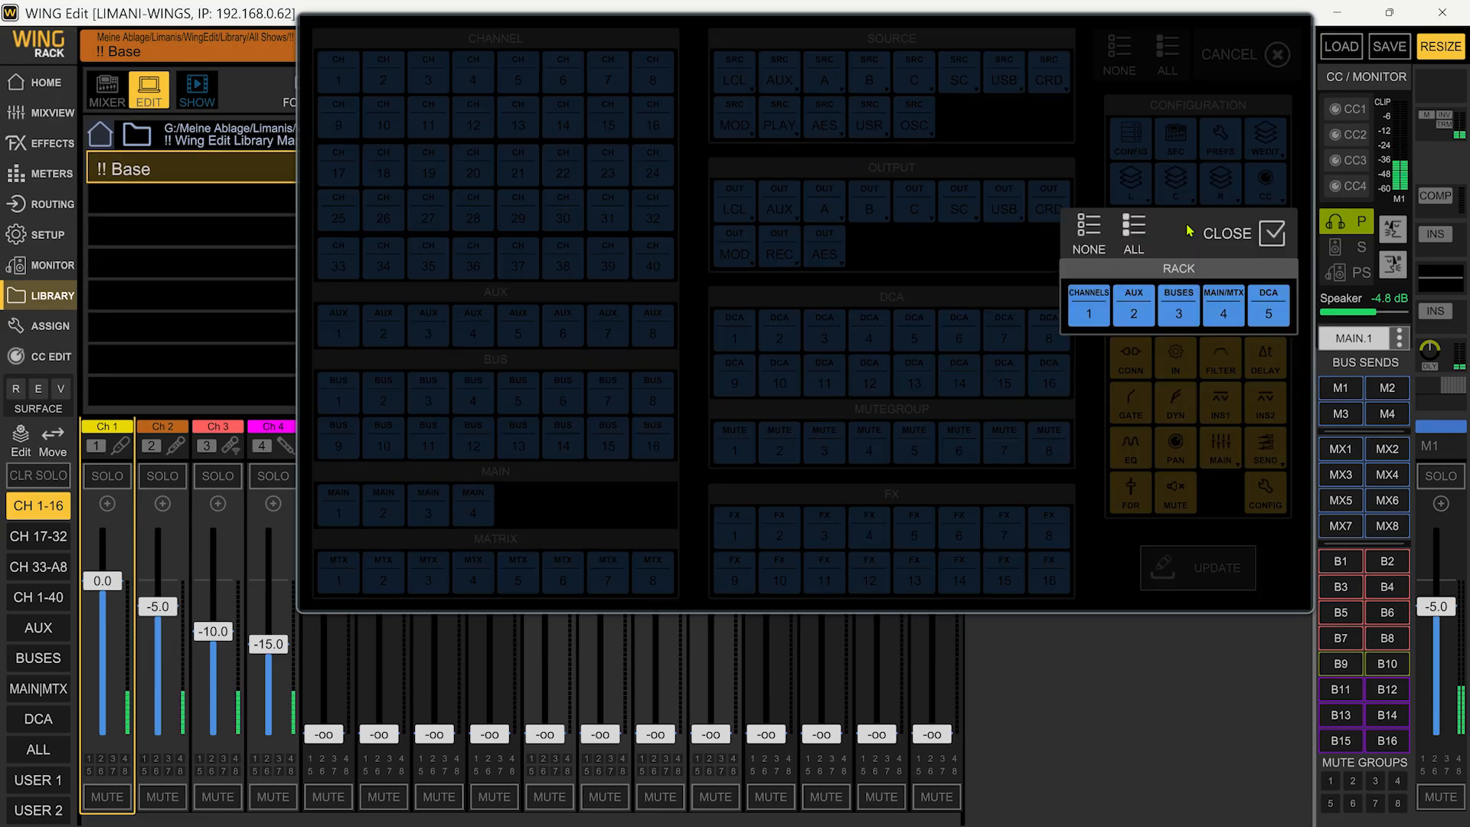
- Check the layer choices of the rack and virtual configuration scopes, and cancel the scope dialog
{"action": "left_click", "coordinate": [1190, 241]}
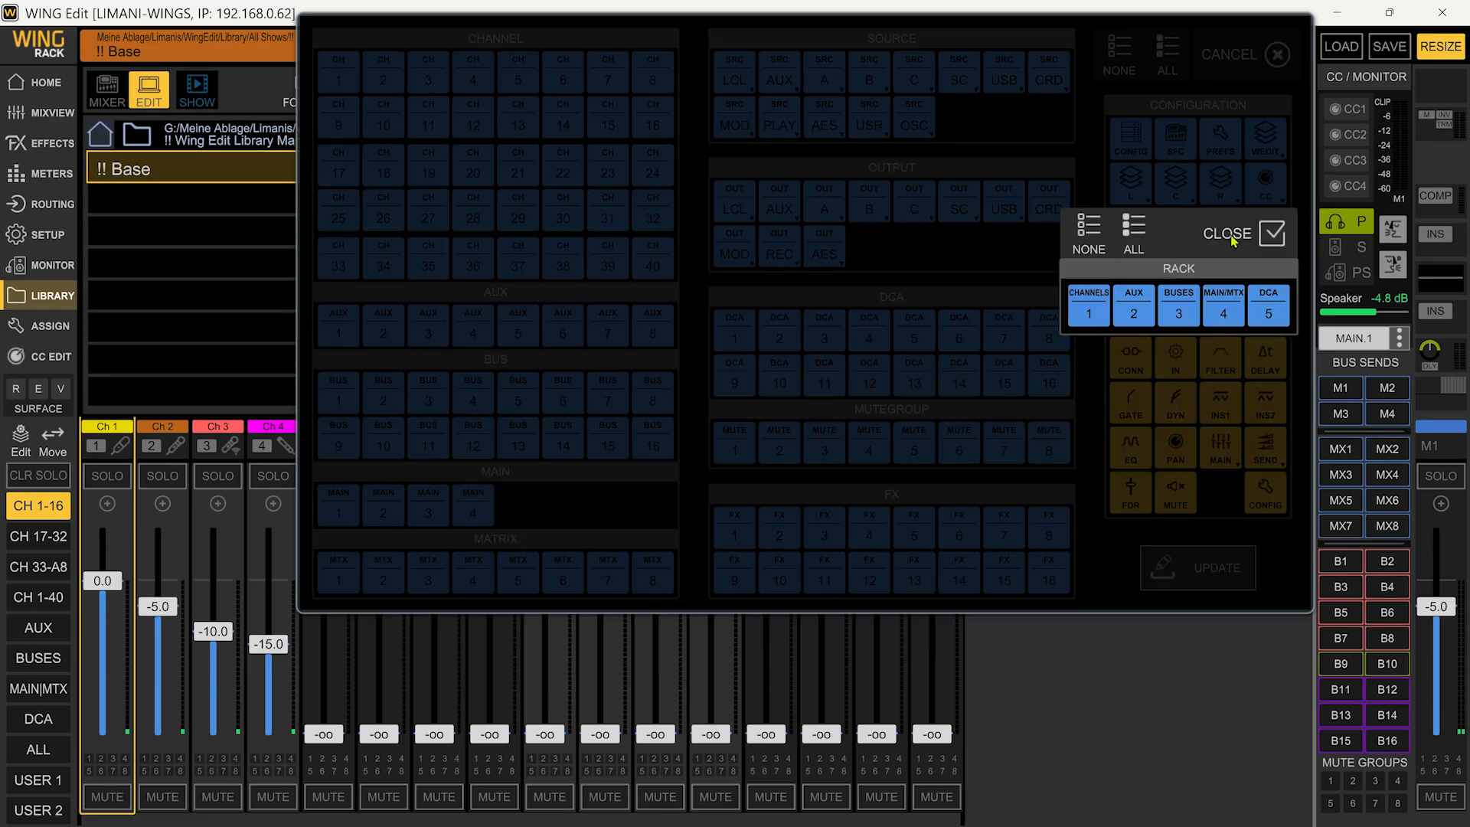
{"action": "left_click", "coordinate": [1267, 238]}
{"action": "left_click", "coordinate": [1238, 239]}
{"action": "left_click", "coordinate": [1240, 237]}
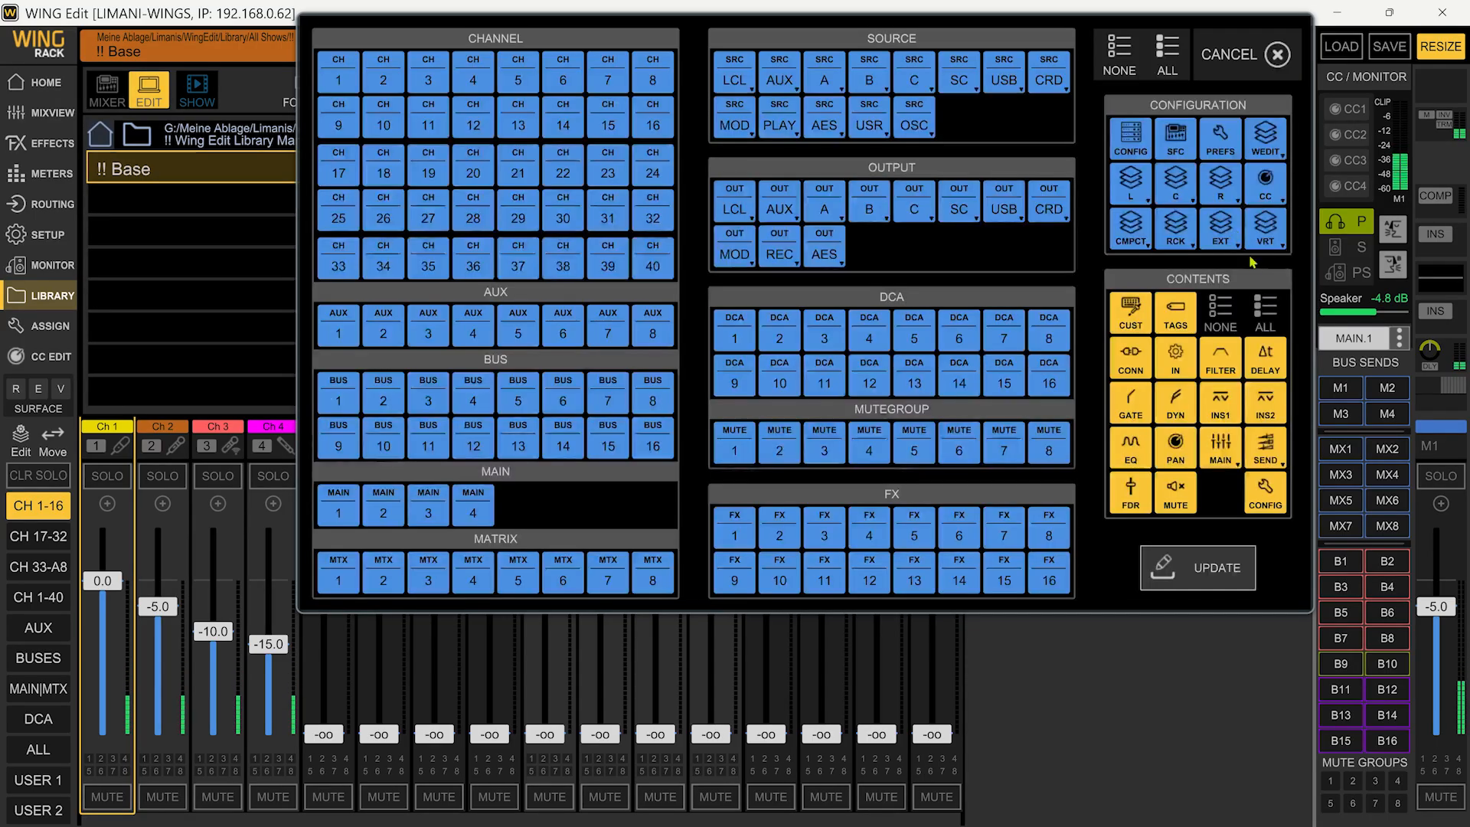
{"action": "left_click", "coordinate": [1263, 233]}
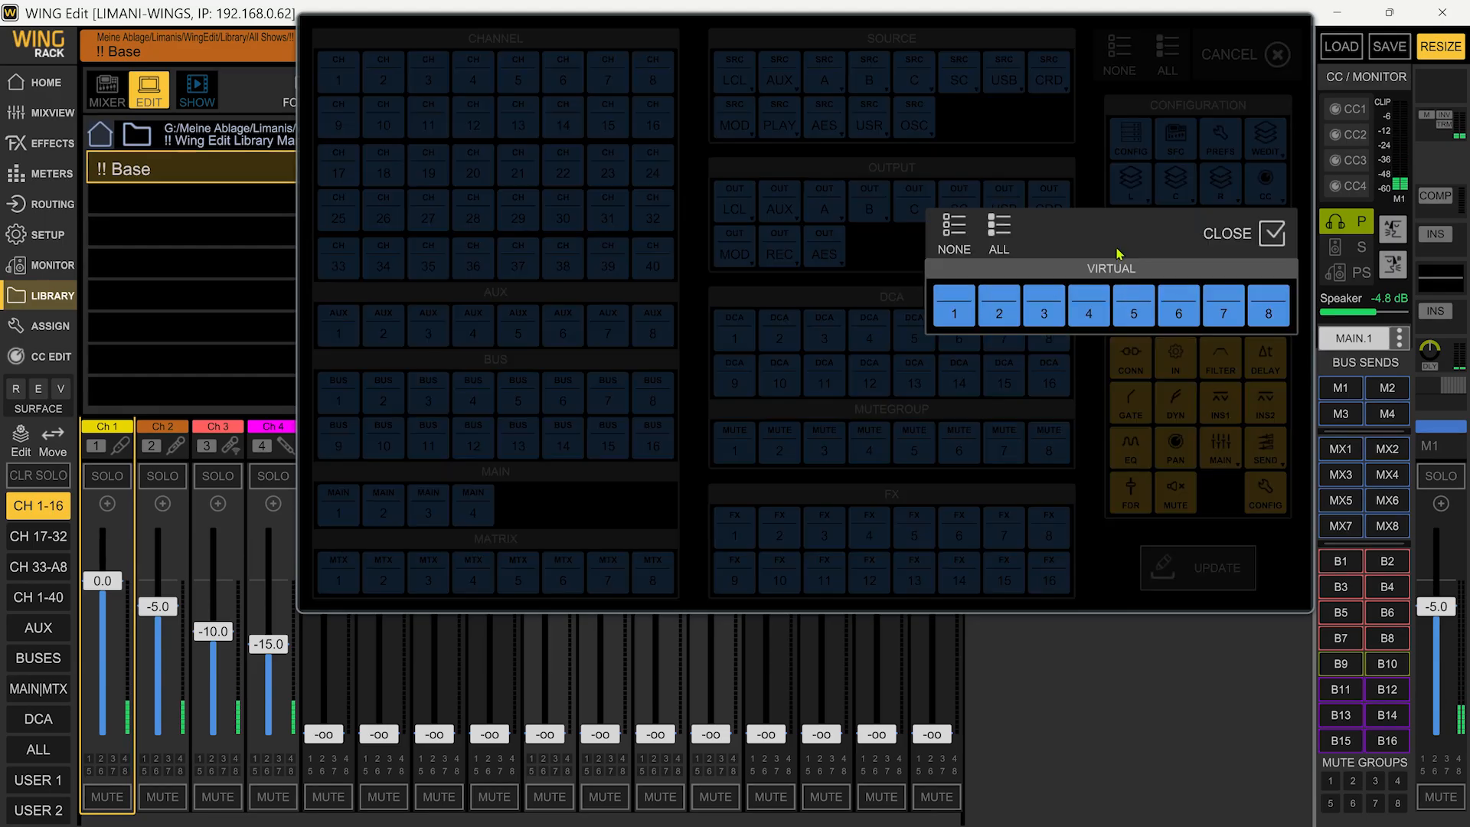
{"action": "left_click", "coordinate": [1266, 239]}
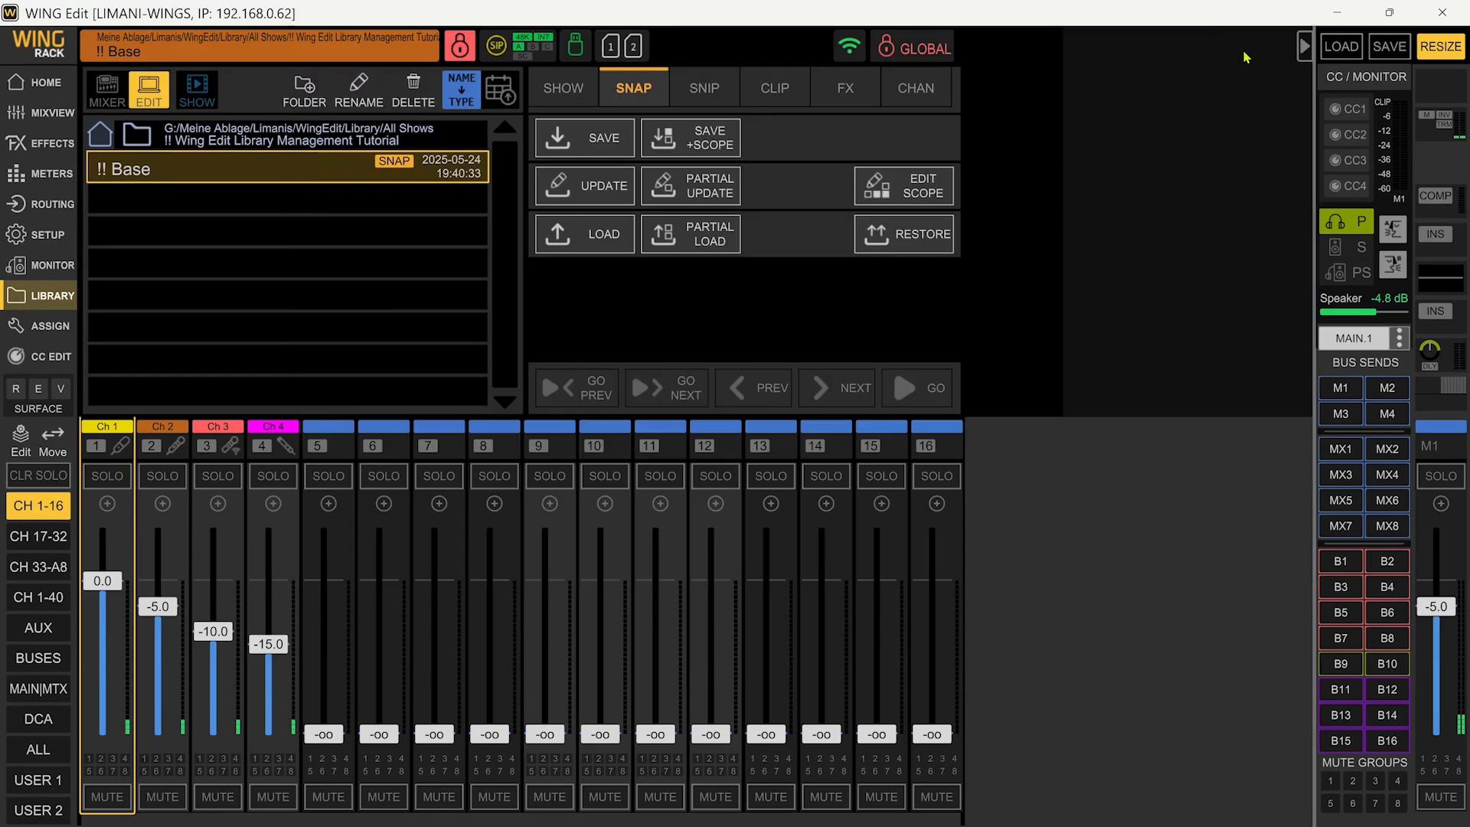
{"action": "left_click", "coordinate": [1202, 67]}
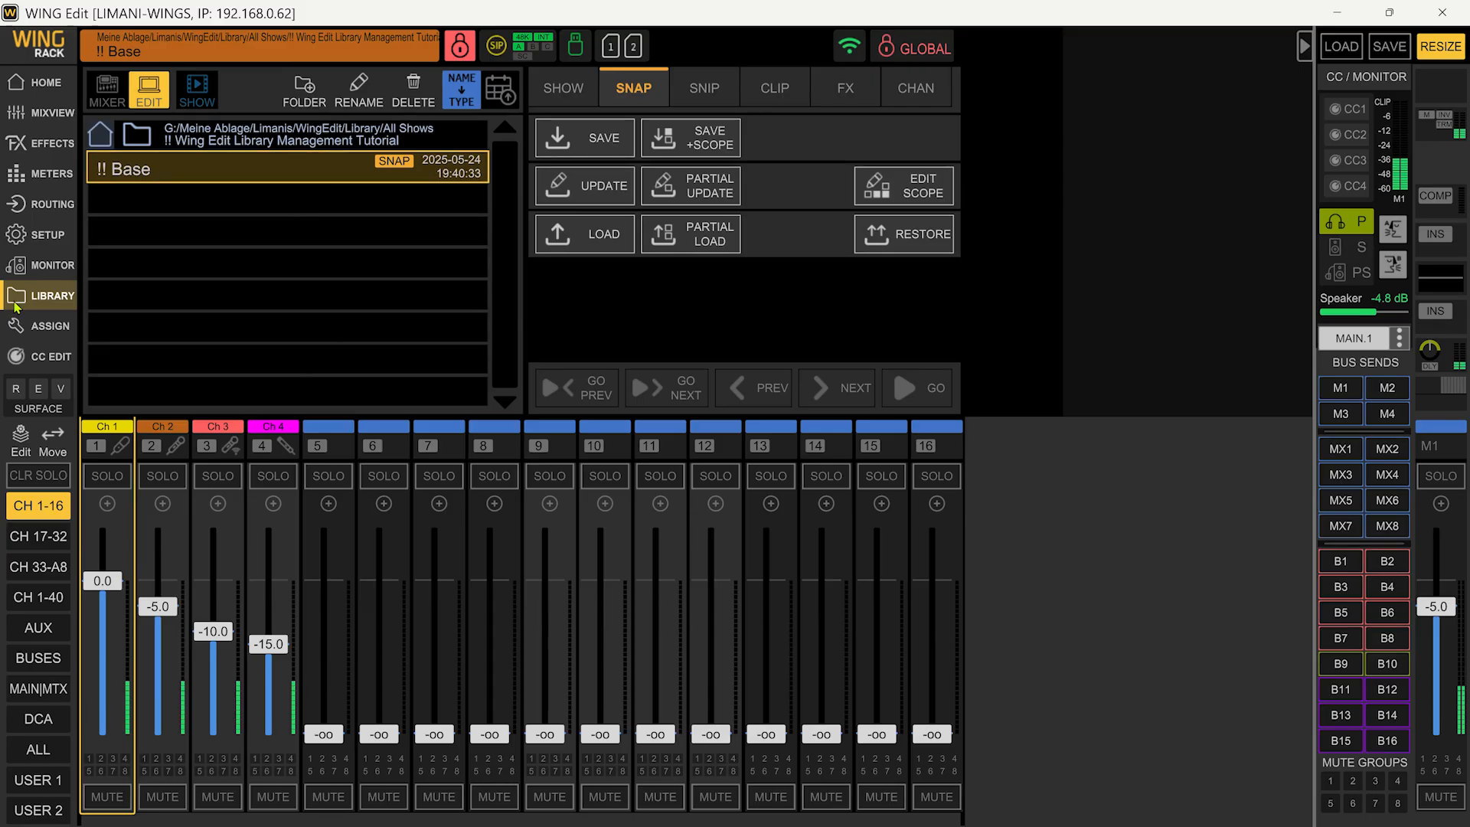
- Look through the layer assignments of the center, right and rack sections
{"action": "left_click", "coordinate": [50, 325]}
{"action": "left_click", "coordinate": [148, 88]}
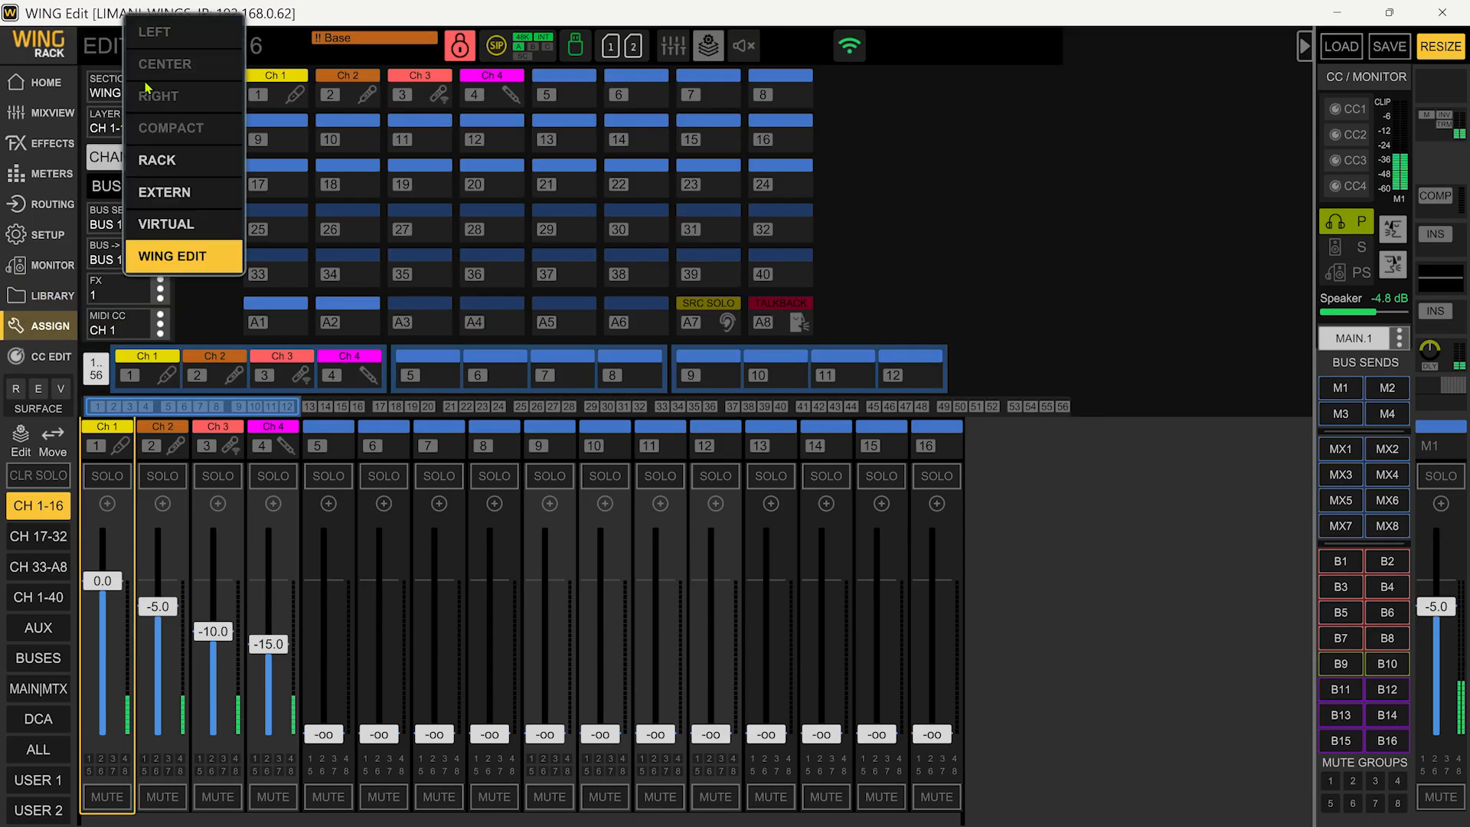
{"action": "left_click", "coordinate": [146, 90]}
{"action": "left_click", "coordinate": [191, 76]}
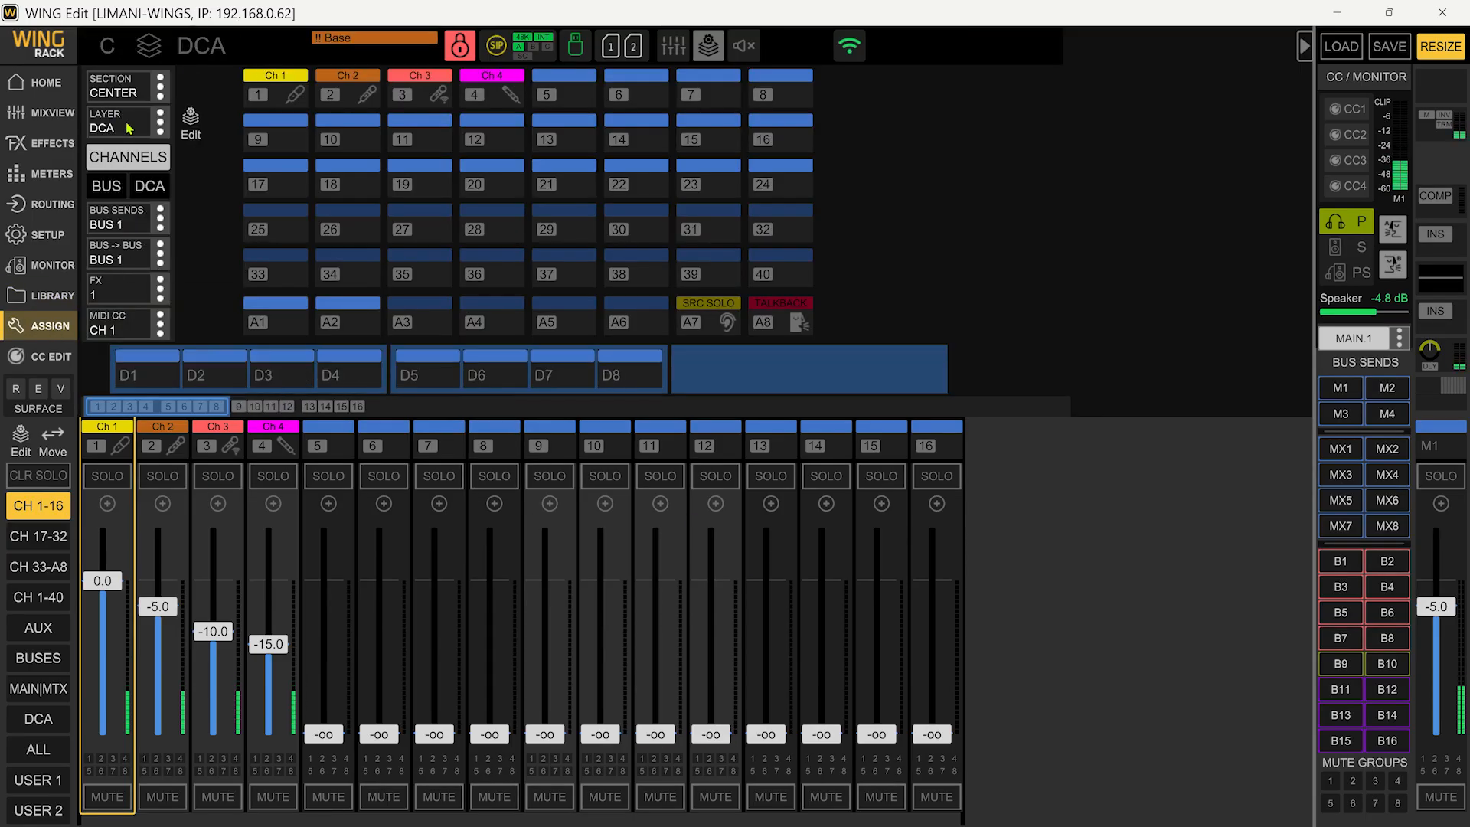
{"action": "left_click", "coordinate": [130, 100]}
{"action": "left_click", "coordinate": [153, 98]}
{"action": "left_click", "coordinate": [144, 97]}
{"action": "left_click", "coordinate": [177, 128]}
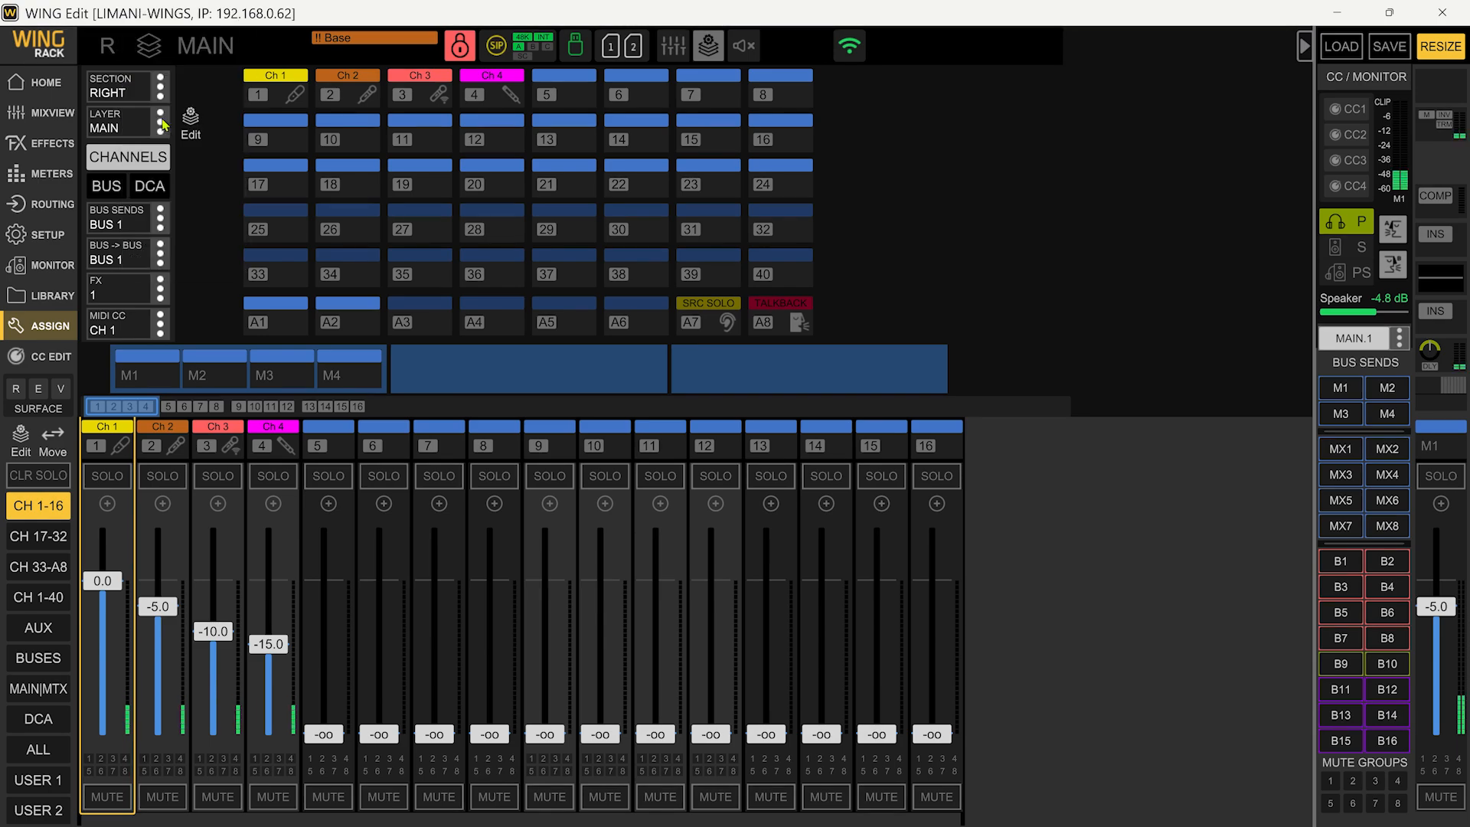
{"action": "left_click", "coordinate": [149, 94]}
{"action": "left_click", "coordinate": [210, 163]}
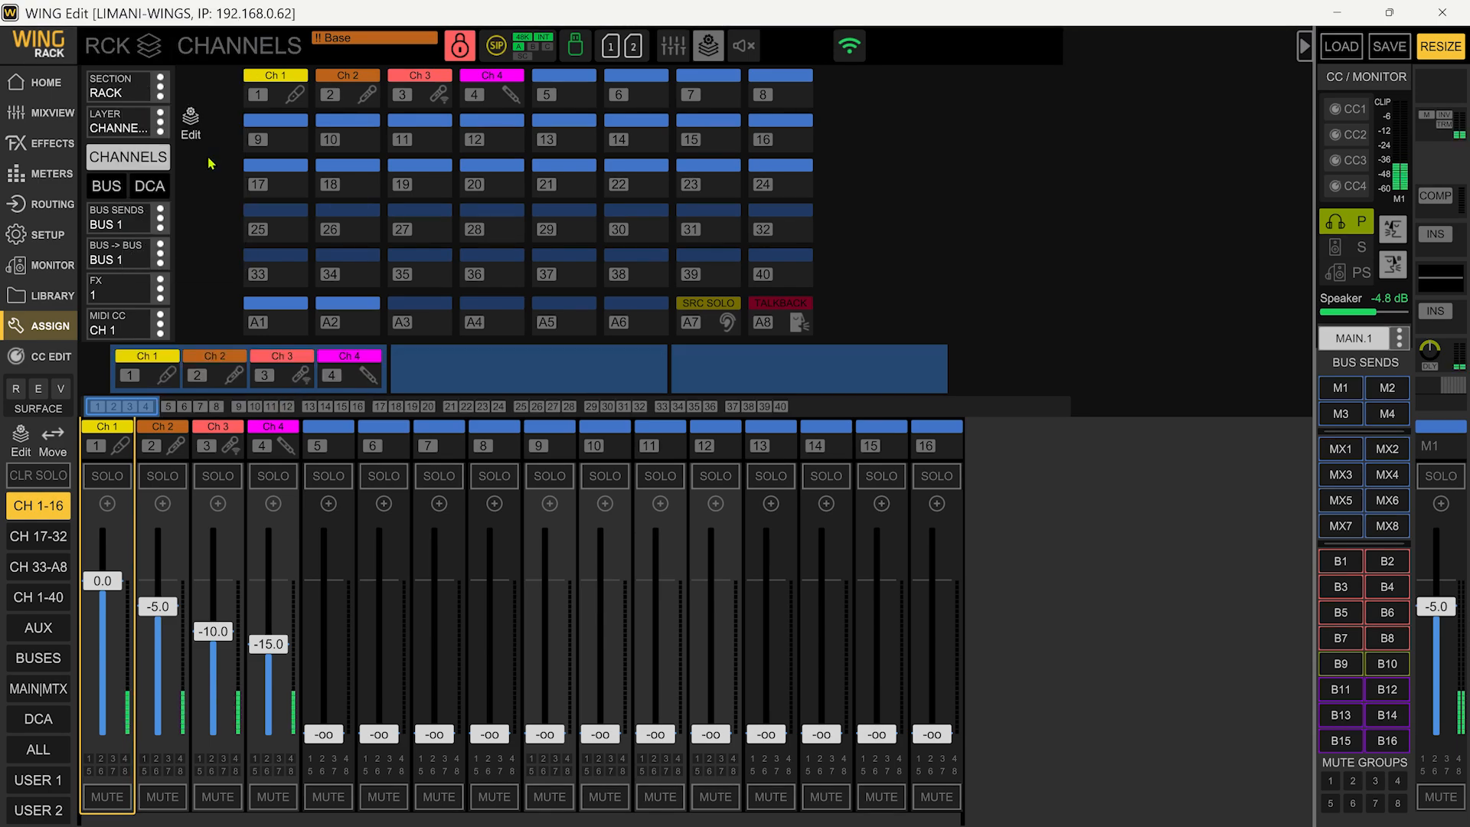
- Show the WING EDIT section's assignments with the CH 1-40 layer, and return to the snapshot library
{"action": "left_click", "coordinate": [150, 94]}
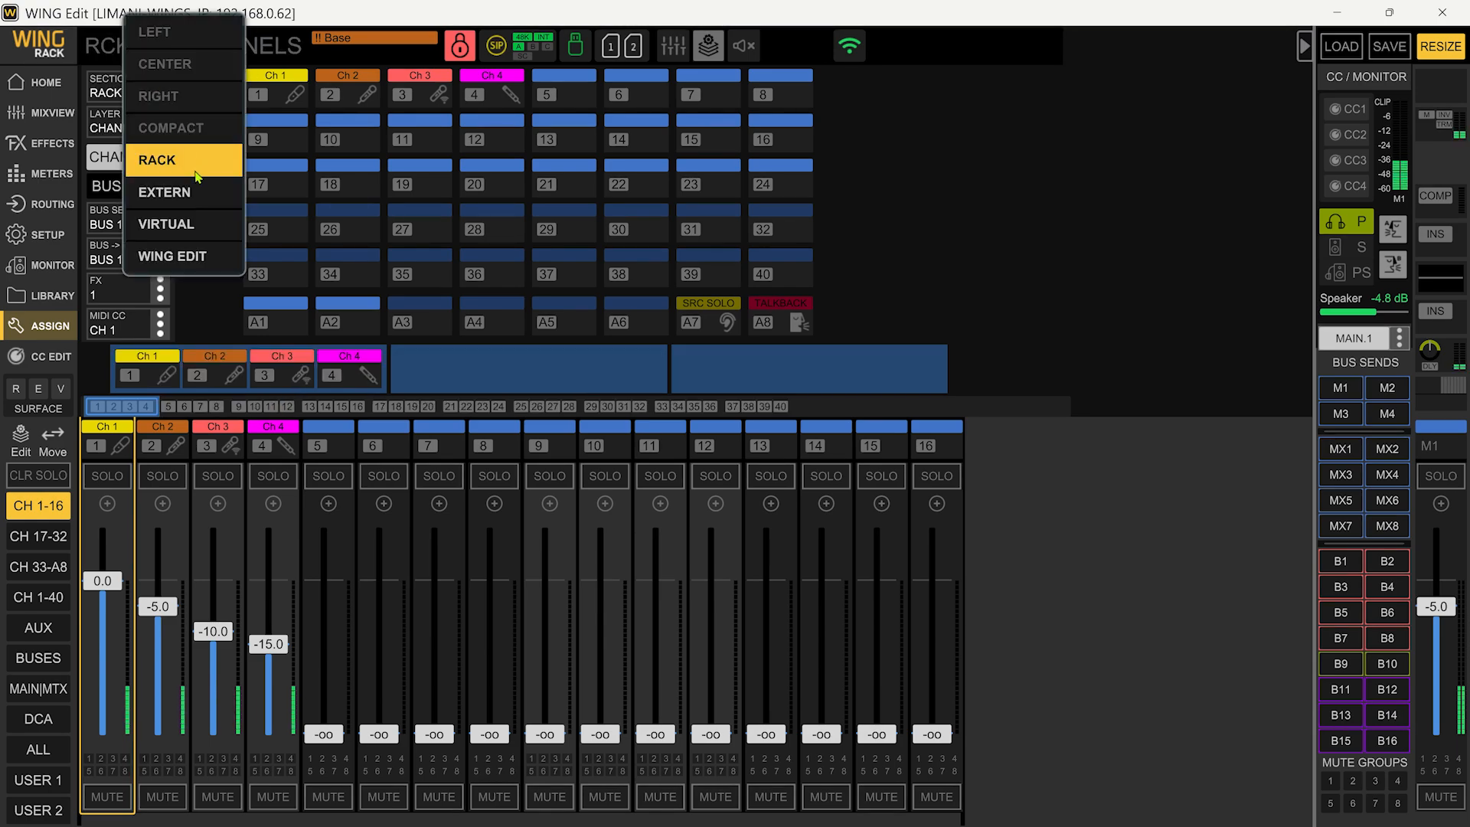
{"action": "left_click", "coordinate": [197, 261]}
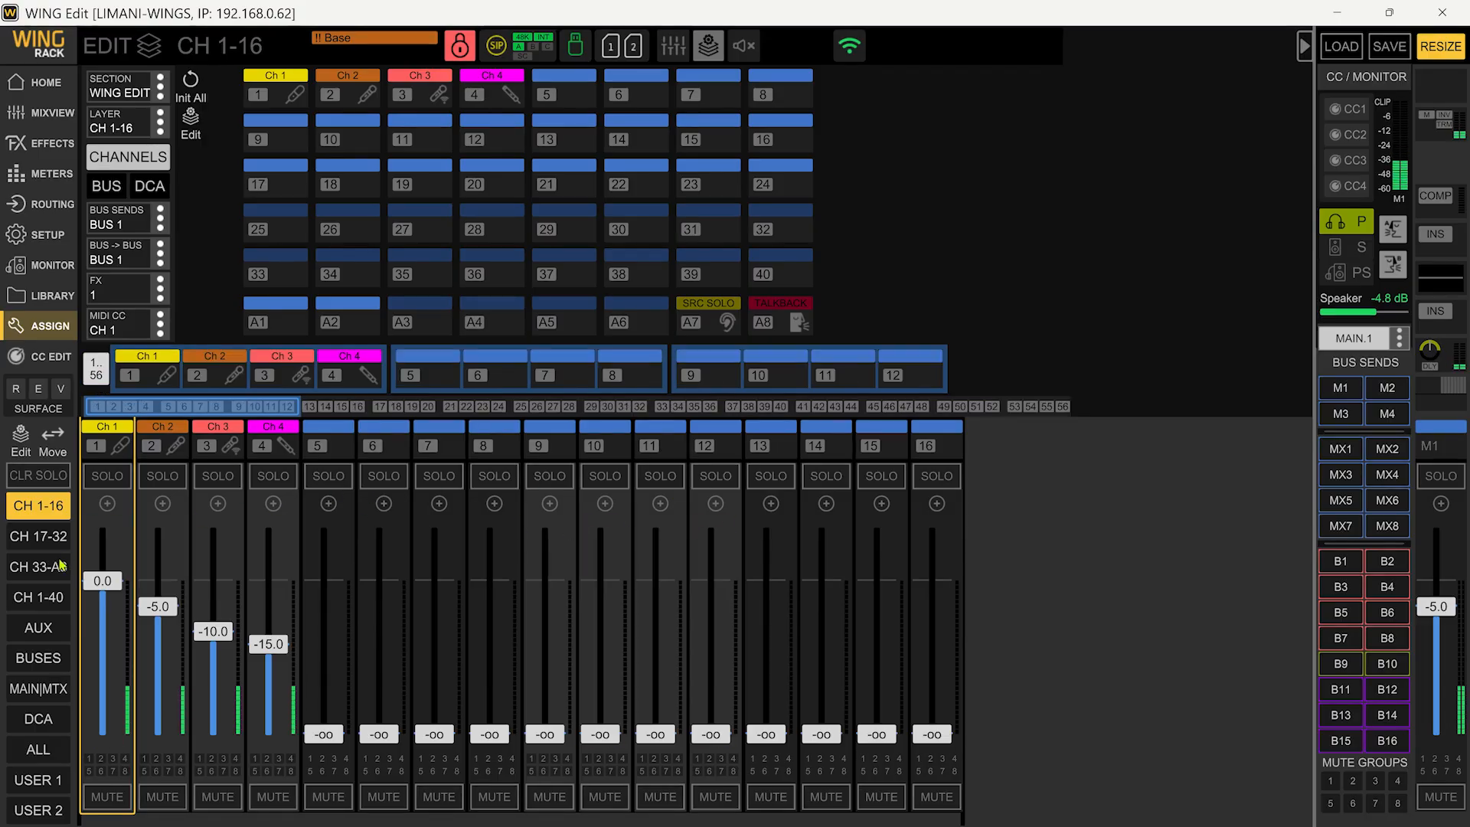
{"action": "left_click", "coordinate": [41, 595]}
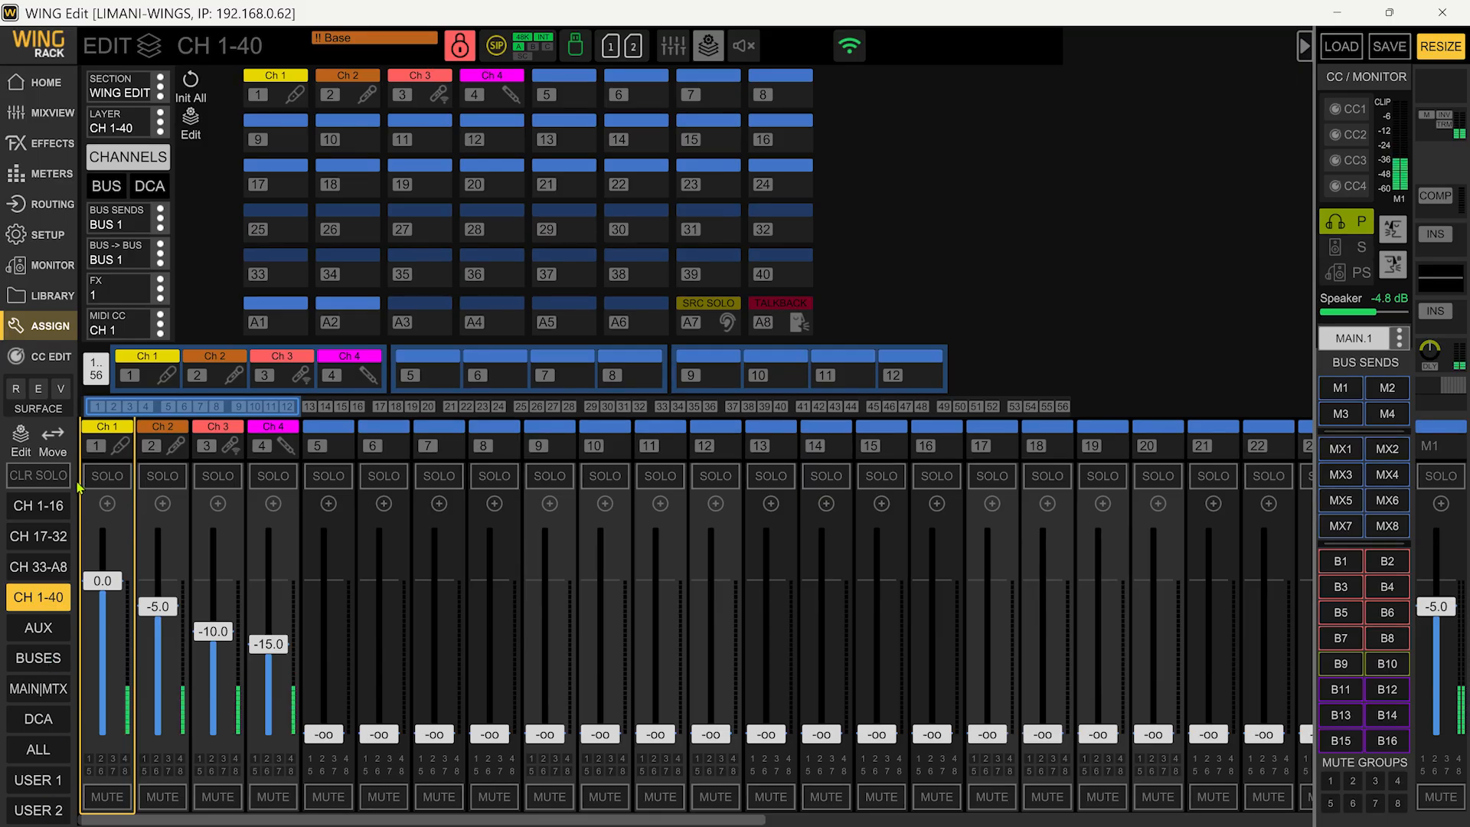
{"action": "left_click", "coordinate": [162, 89]}
{"action": "left_click", "coordinate": [178, 39]}
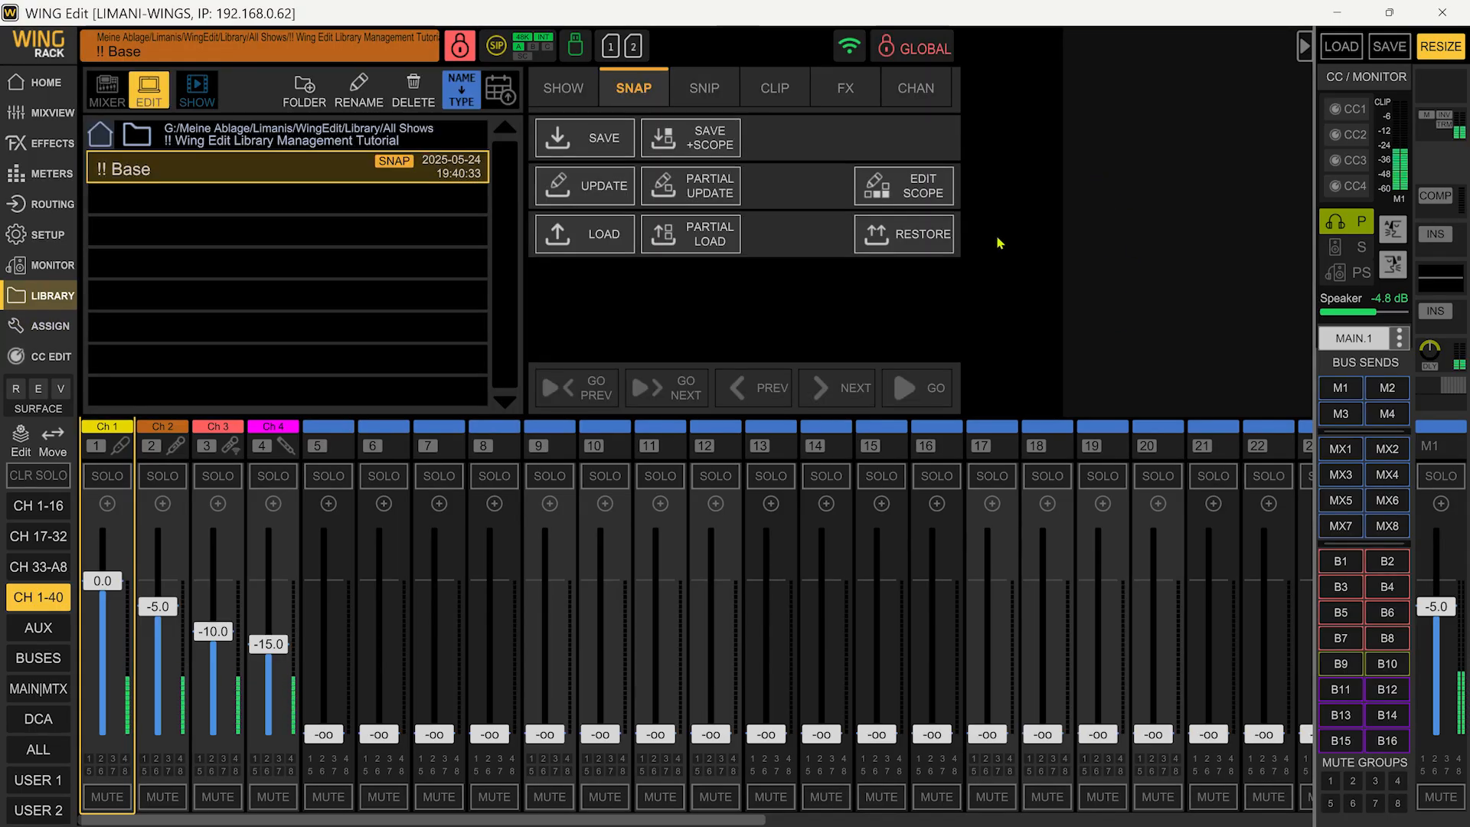
- Open the scope of the !! Base snapshot, view its Wing Edit layer selection and leave the scope without updating
{"action": "left_click", "coordinate": [925, 191]}
{"action": "left_click", "coordinate": [1263, 139]}
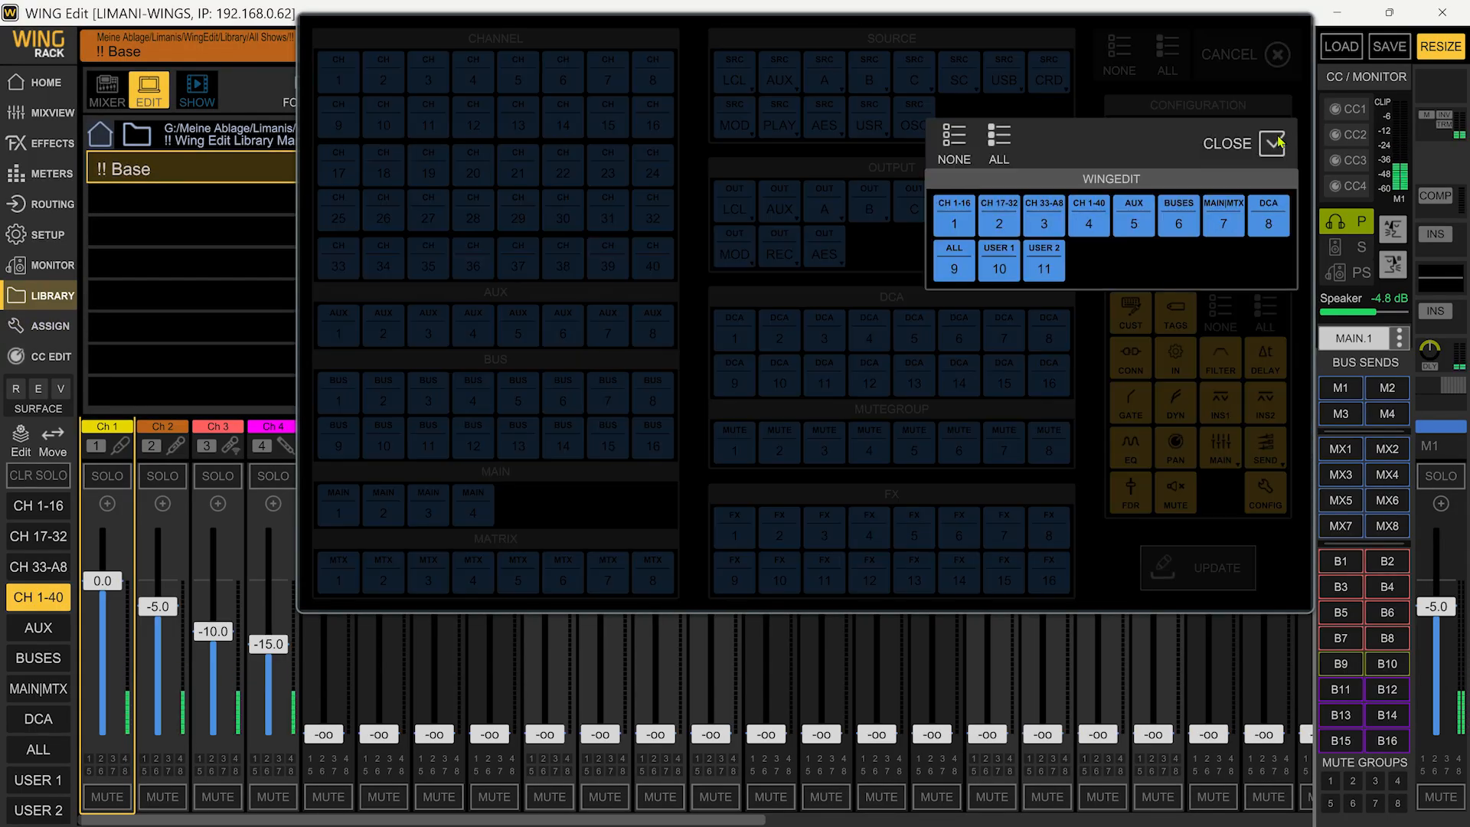
{"action": "left_click", "coordinate": [1261, 141]}
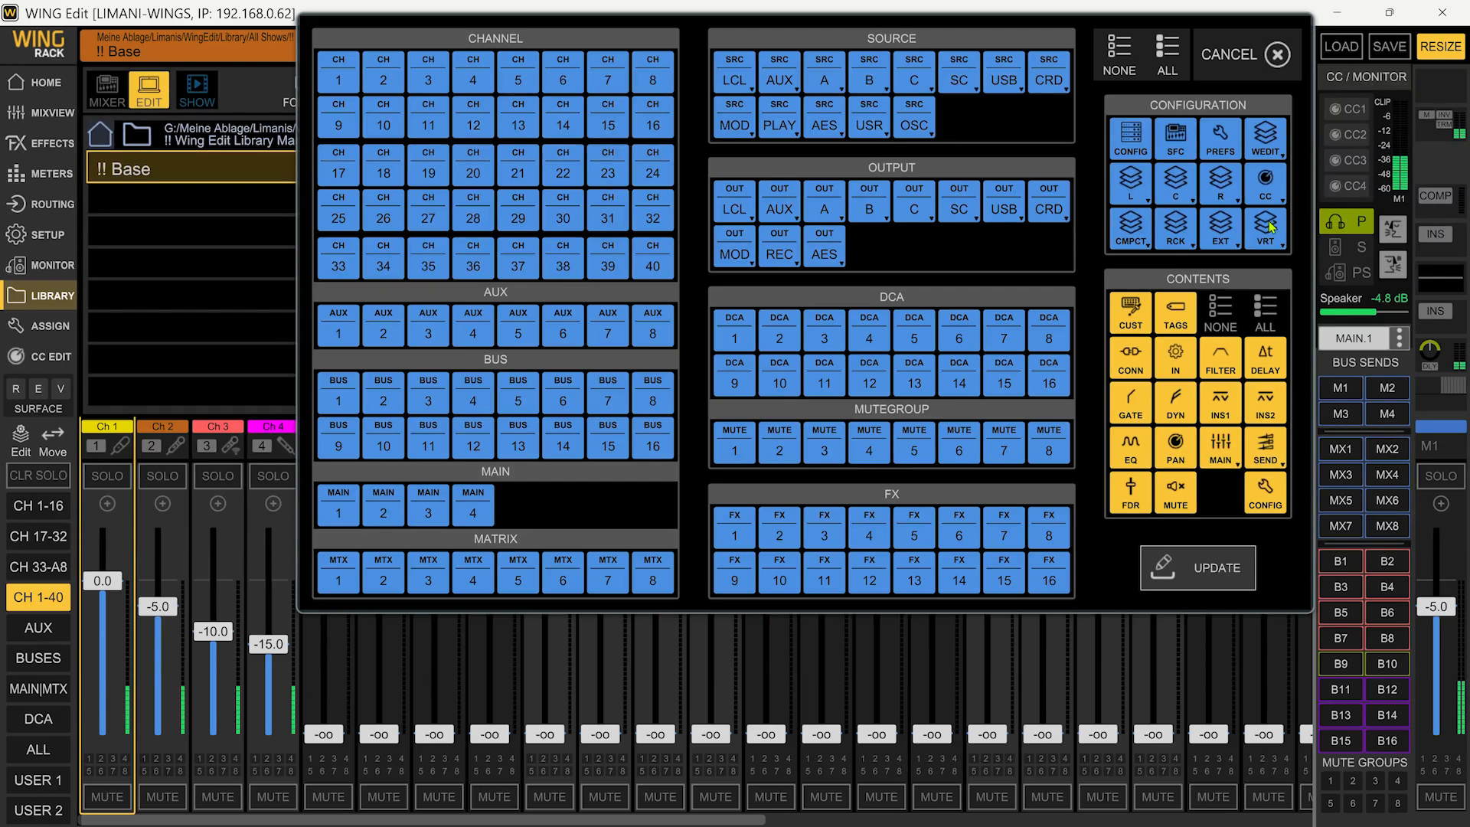
{"action": "left_click", "coordinate": [1259, 58]}
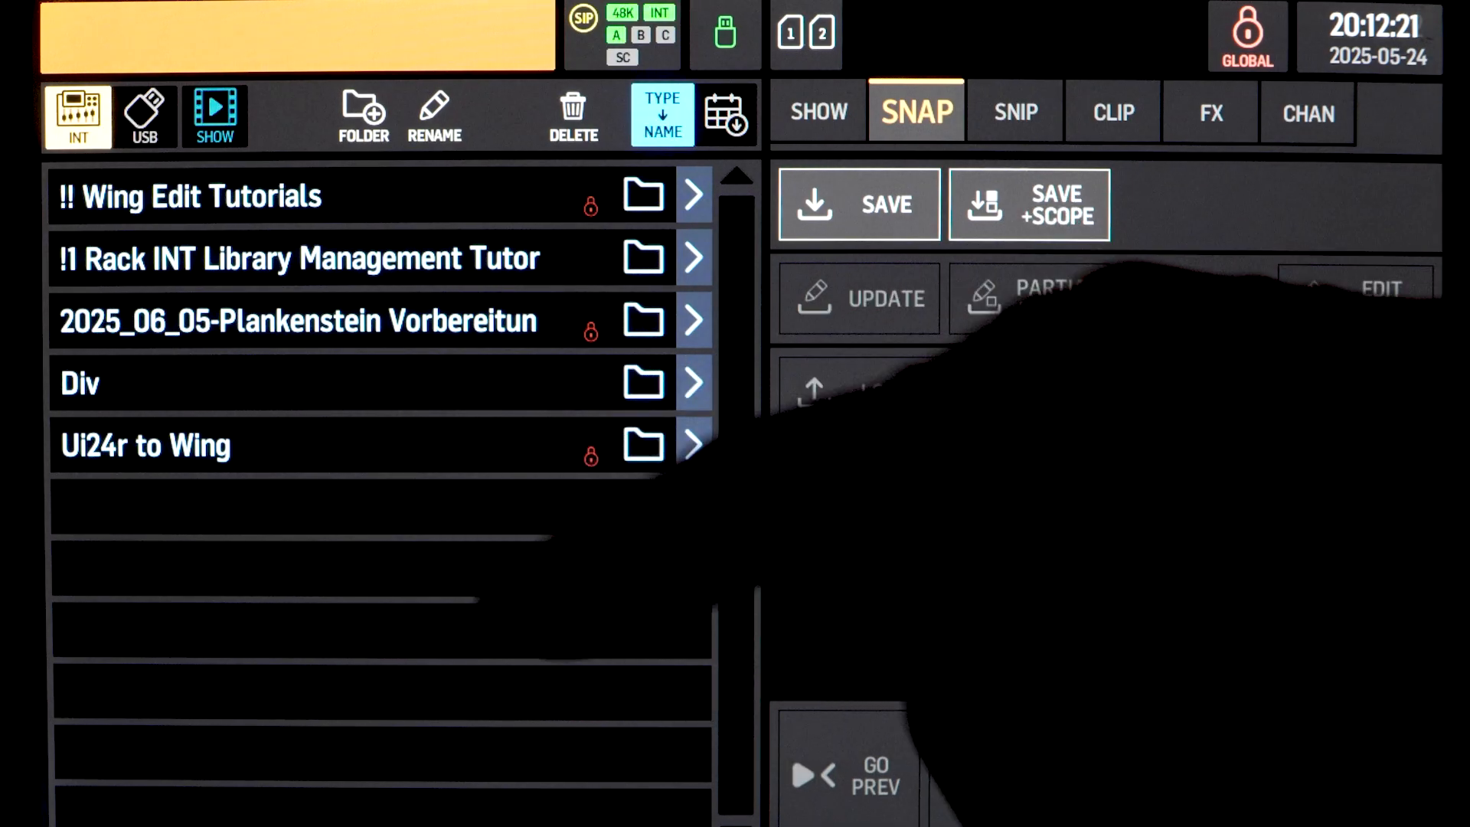
{"action": "left_click", "coordinate": [996, 201]}
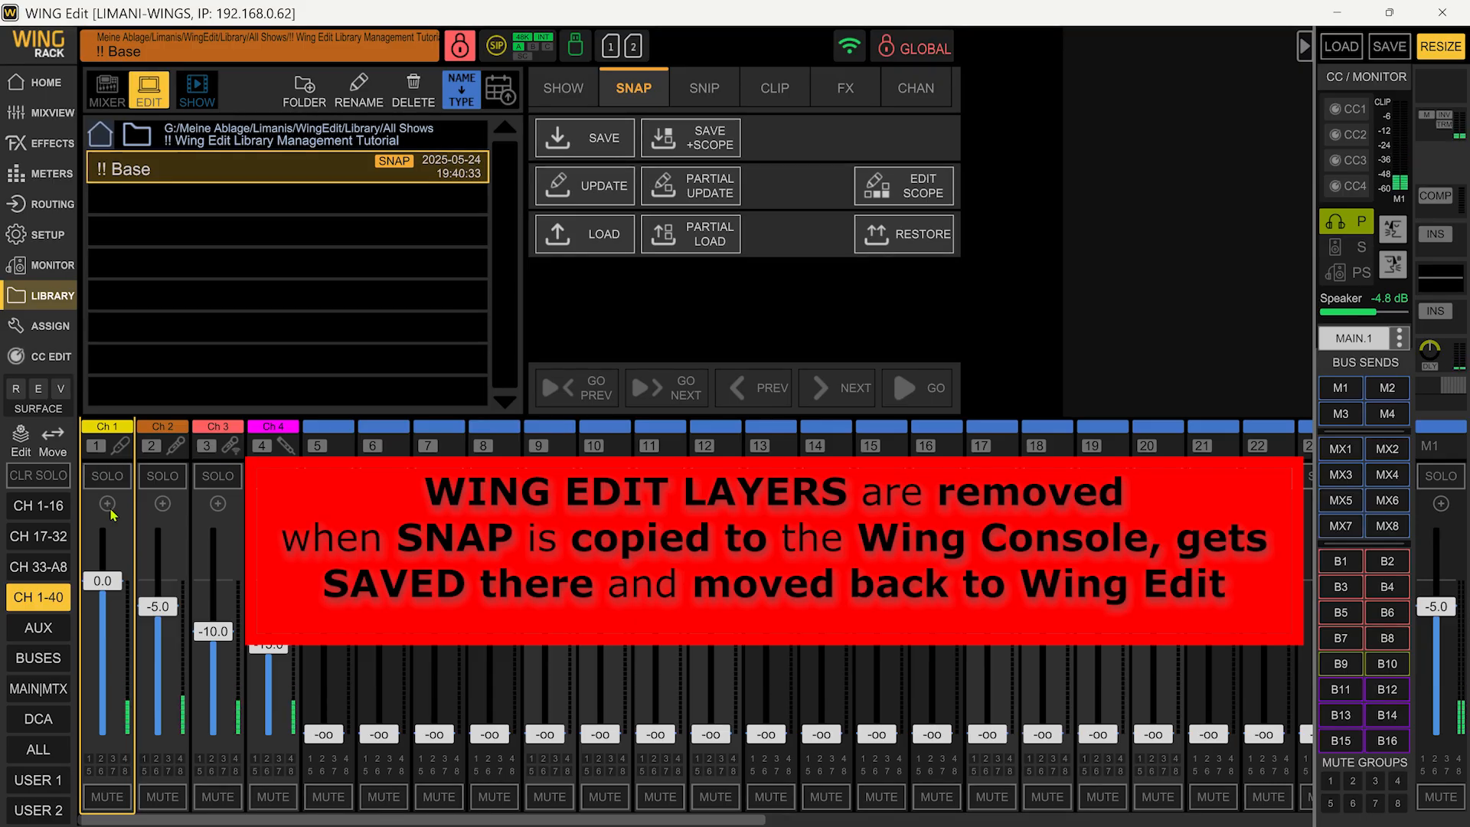
- Show the CH 1-16 fader layer and turn off the global safe lock
{"action": "left_click", "coordinate": [49, 509]}
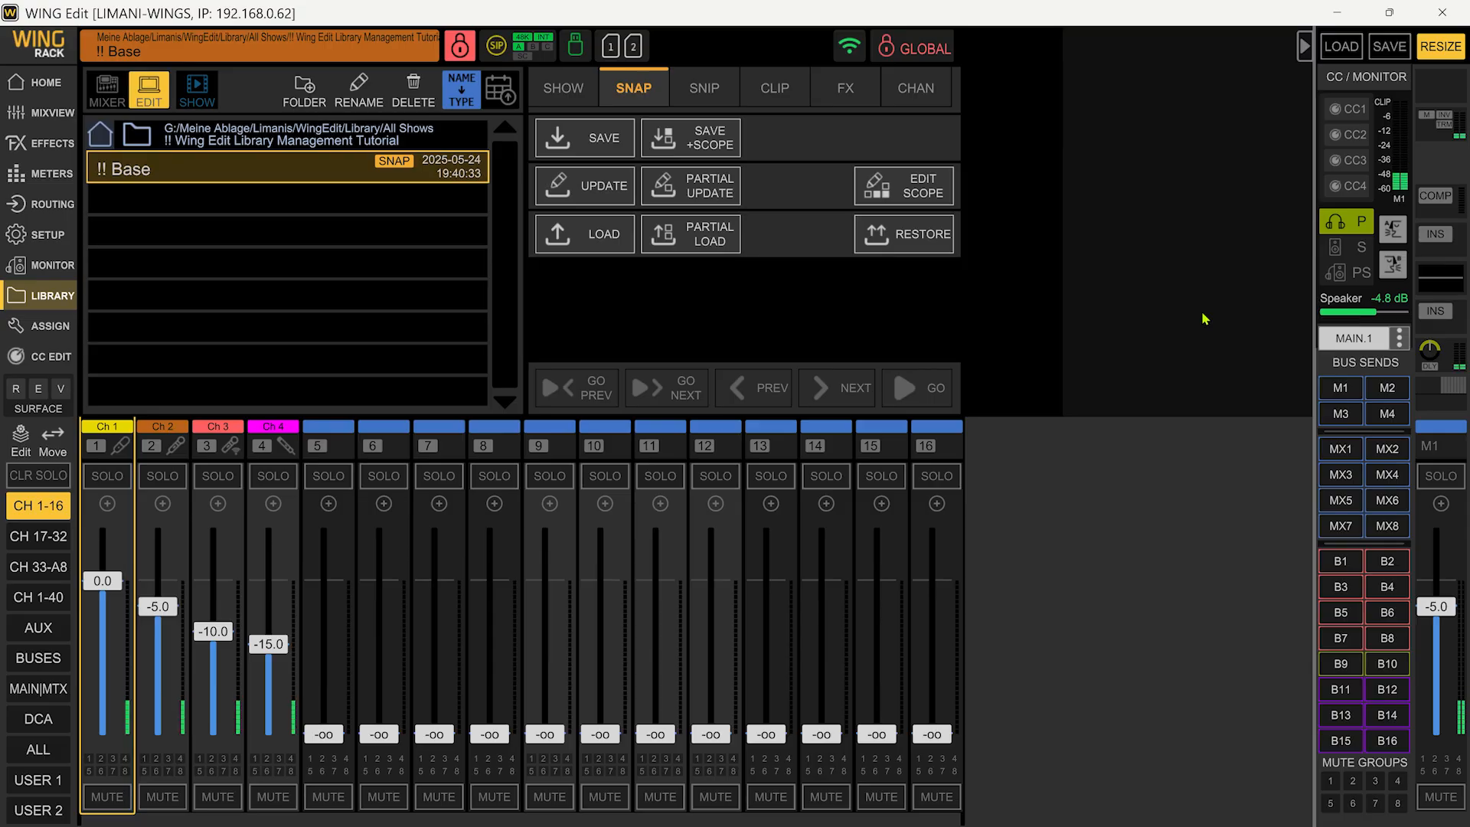
{"action": "left_click", "coordinate": [918, 49]}
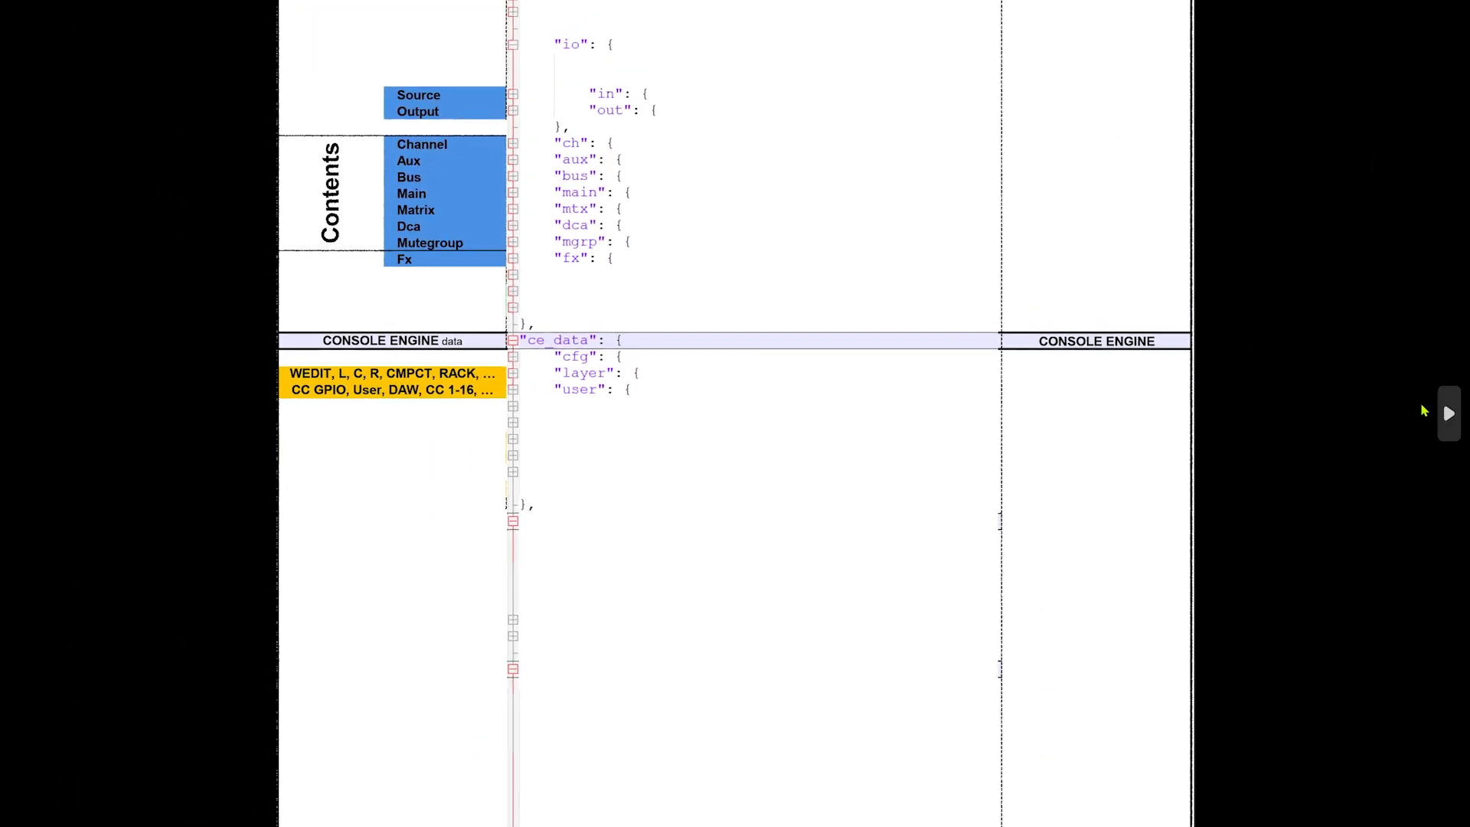
{"action": "left_click", "coordinate": [1447, 413]}
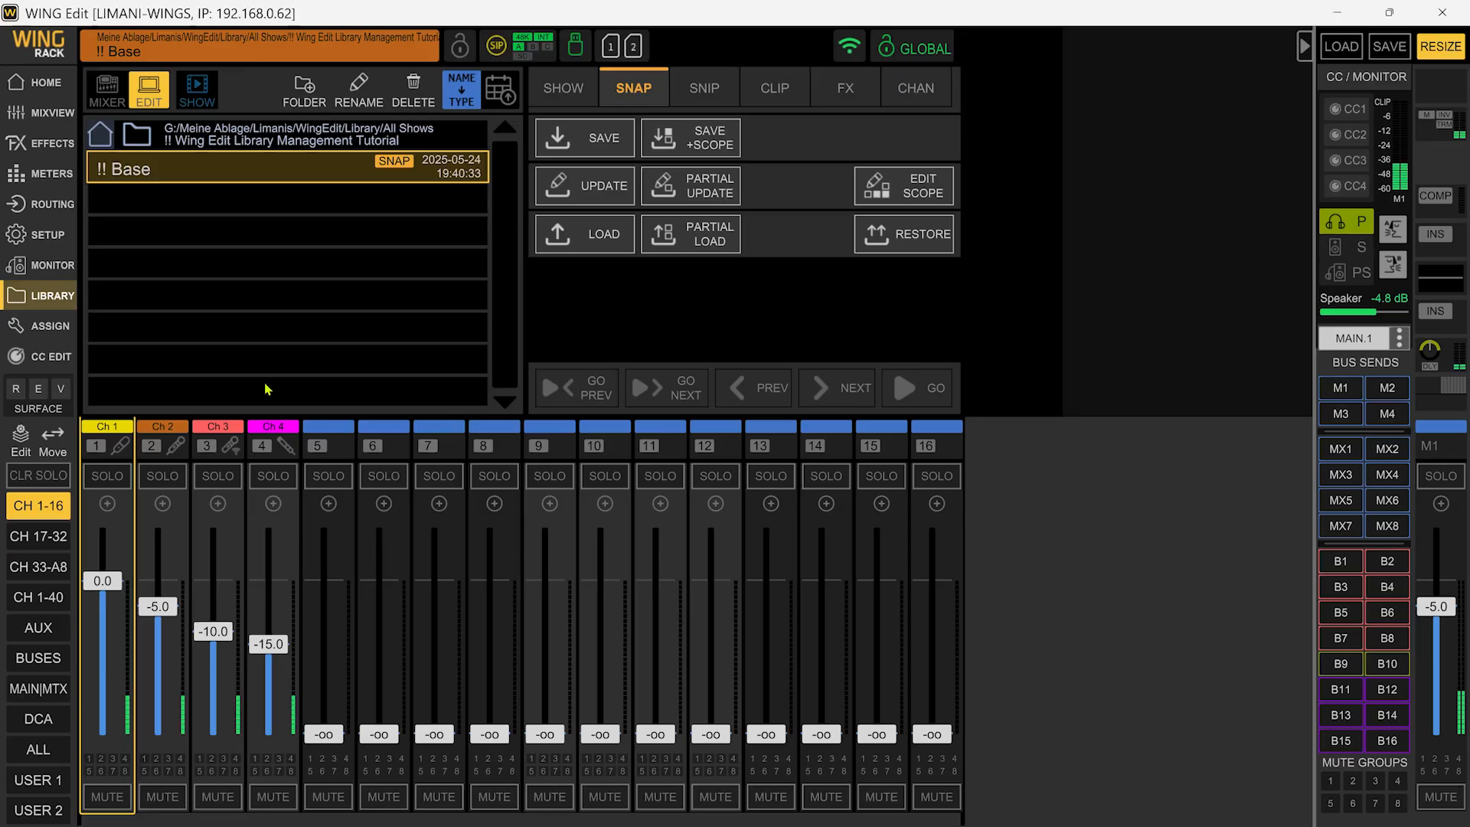
- Open the !! Base snapshot's scope, view its Custom Controls selection and leave the scope without updating
{"action": "left_click", "coordinate": [907, 186]}
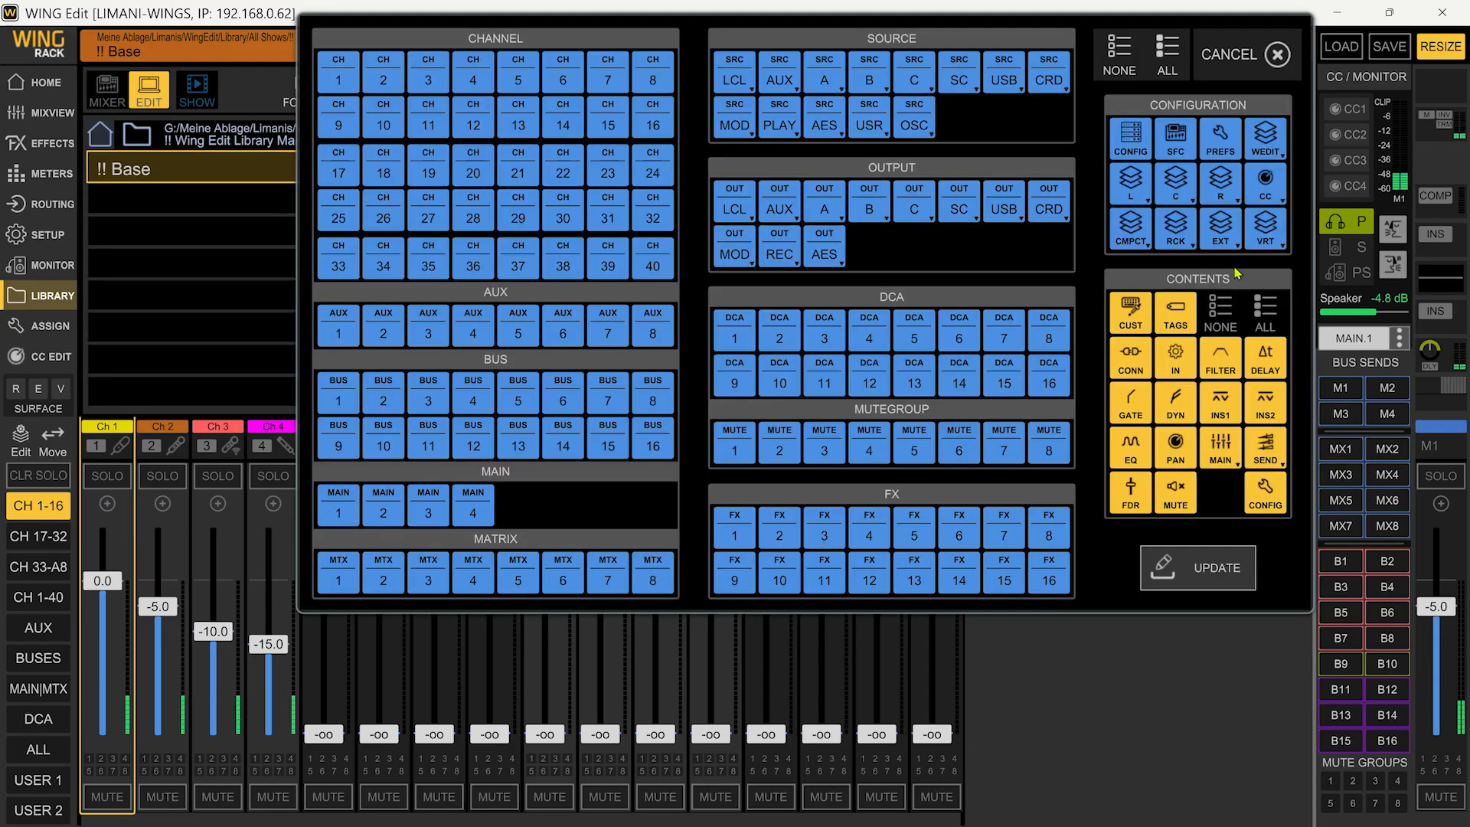
{"action": "left_click", "coordinate": [1282, 189]}
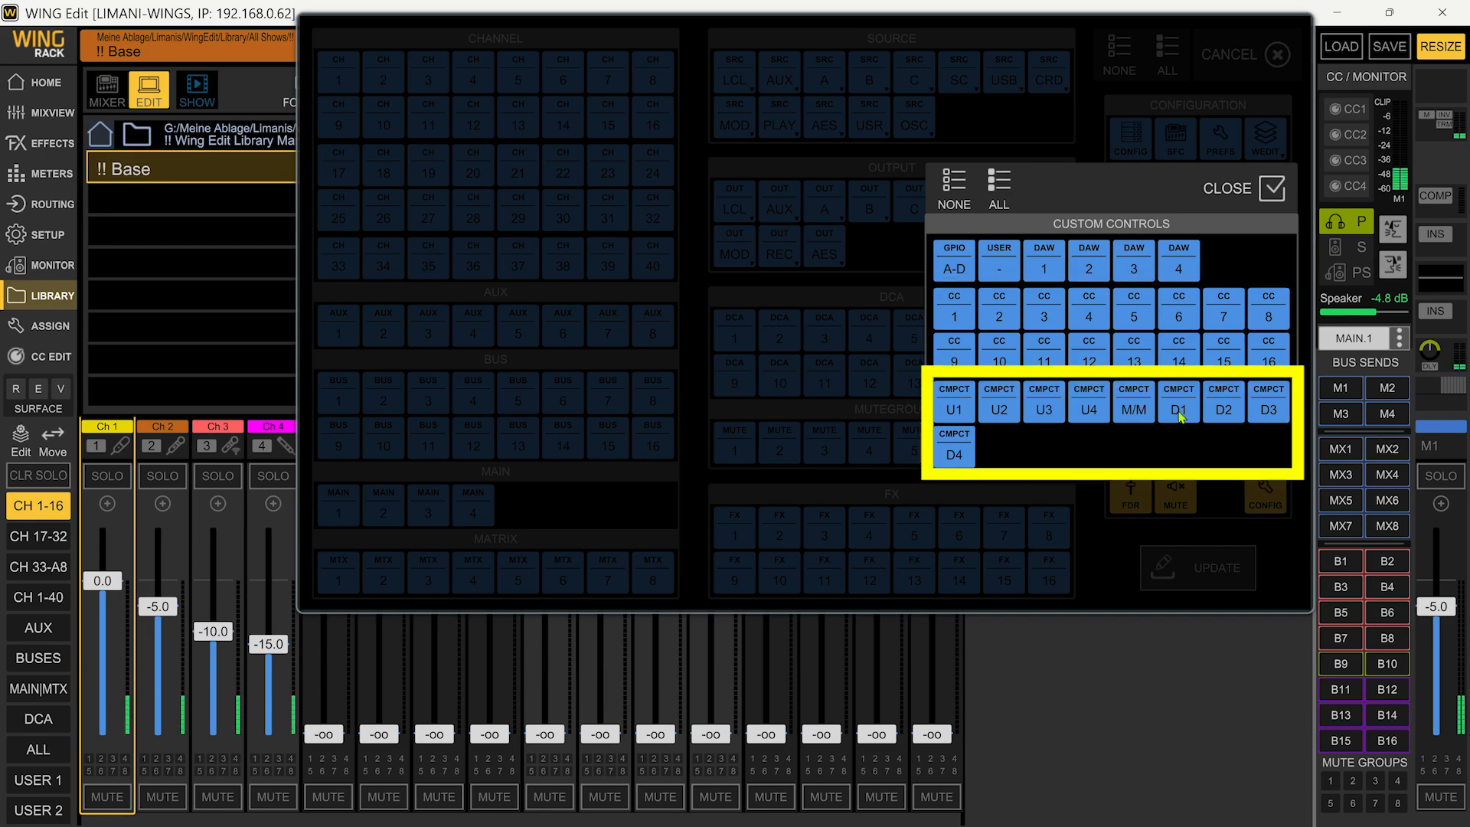
{"action": "left_click", "coordinate": [1251, 192]}
{"action": "left_click", "coordinate": [1244, 55]}
- Open the custom controls editor and view Layer 1 and the mode options of GPIO 1
{"action": "left_click", "coordinate": [59, 356]}
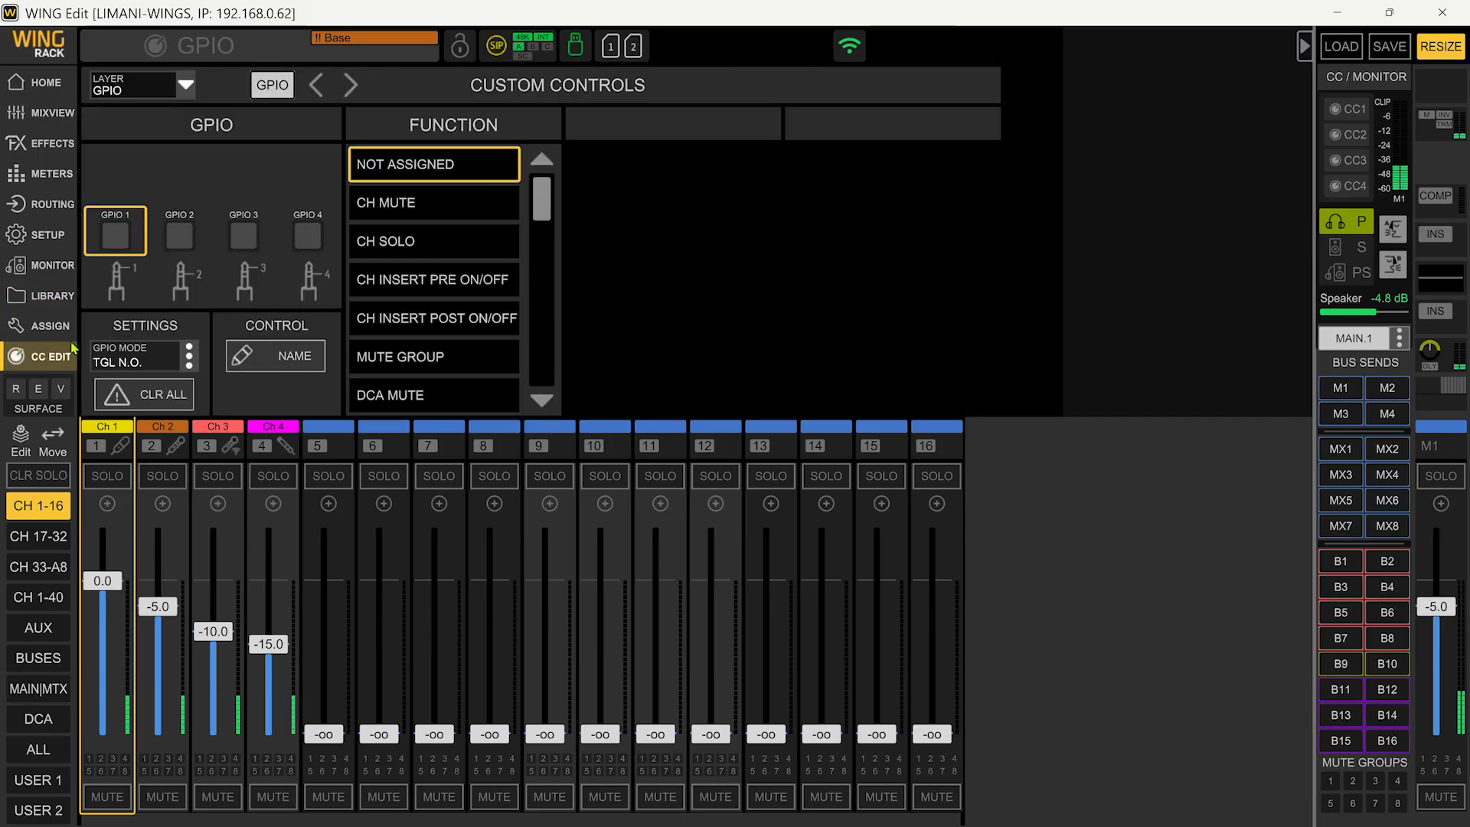
{"action": "left_click", "coordinate": [186, 85]}
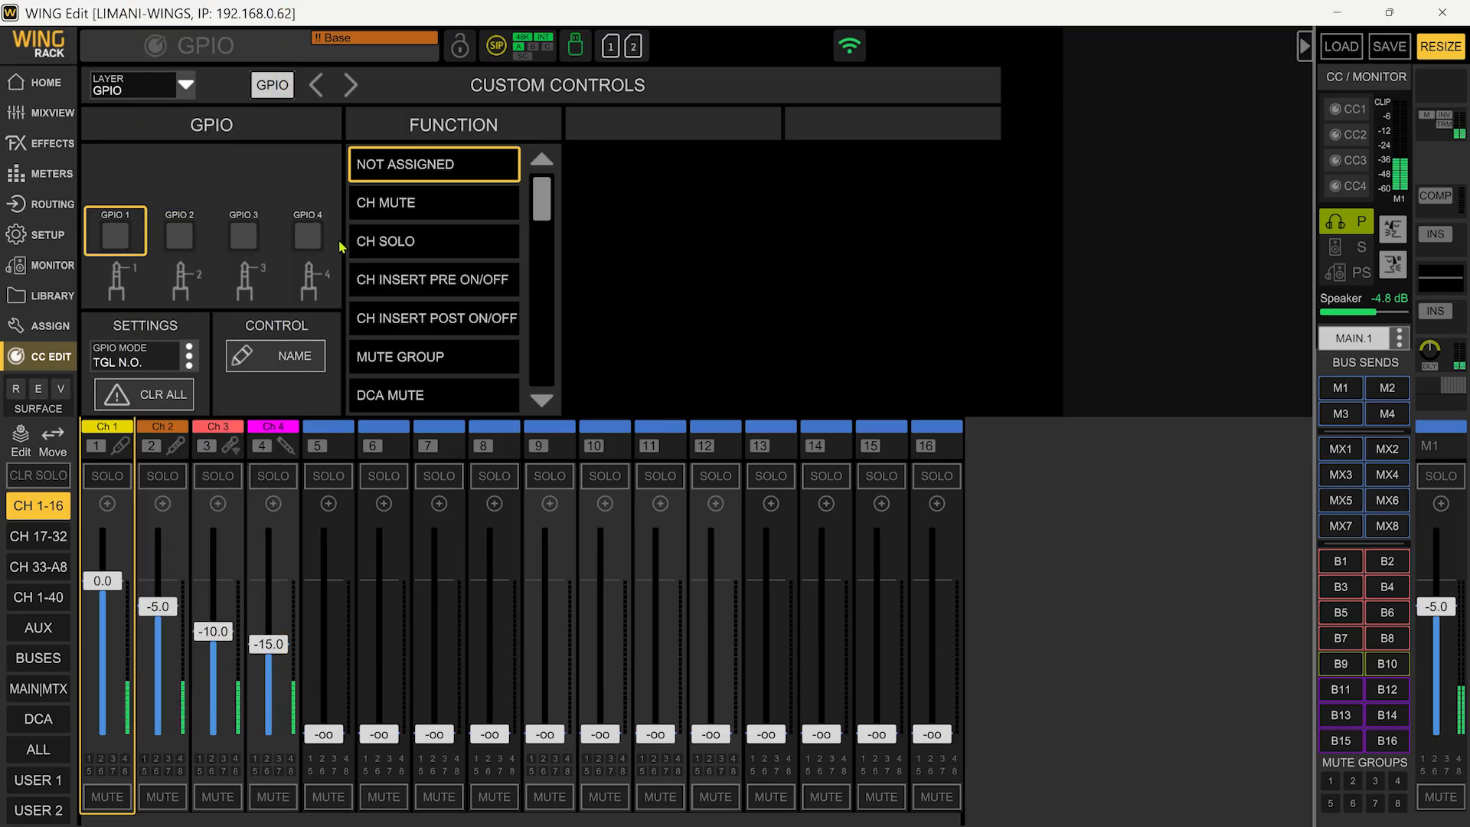
{"action": "left_click", "coordinate": [169, 89]}
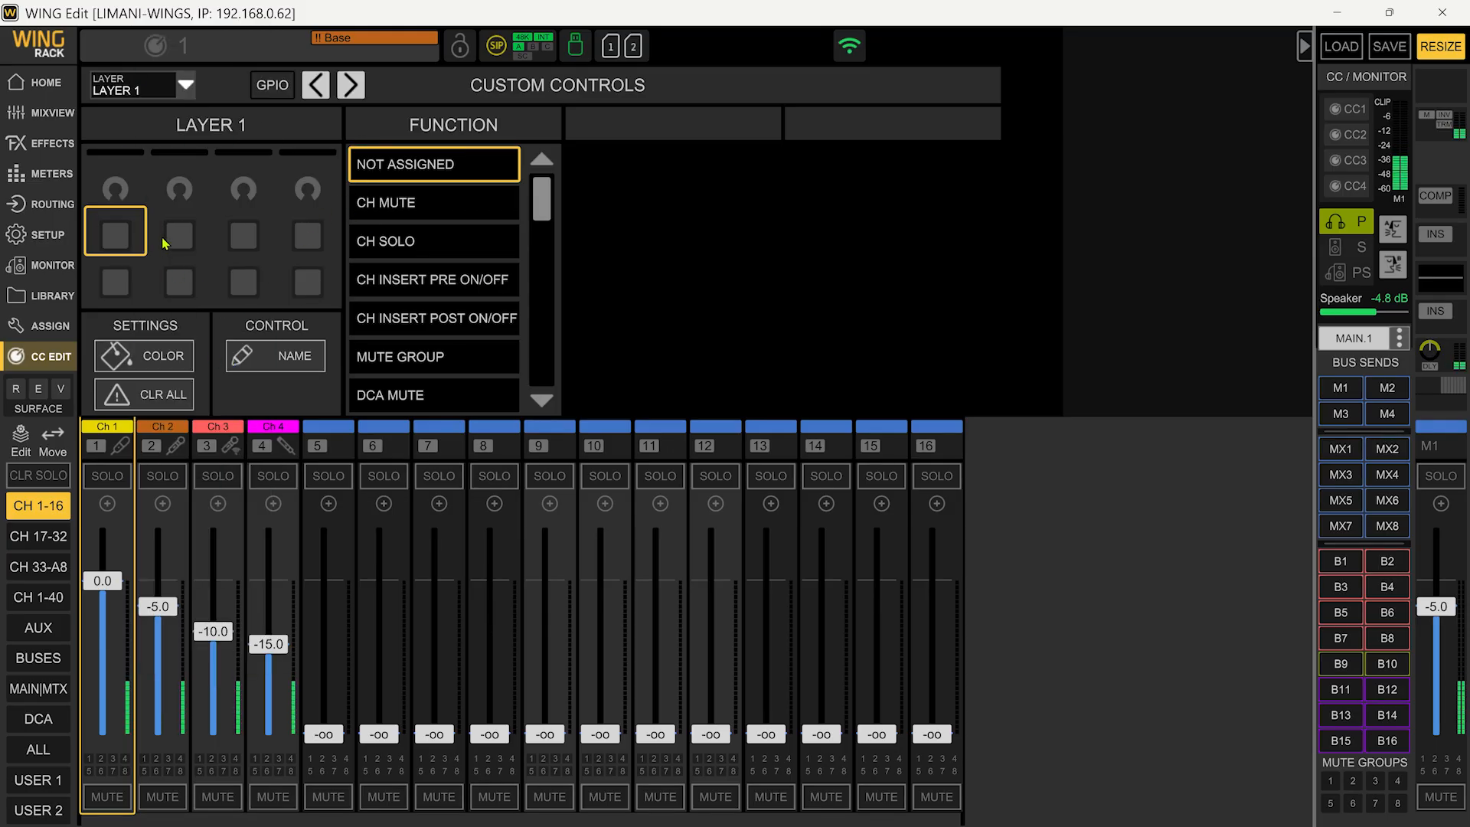
{"action": "left_click", "coordinate": [261, 85]}
{"action": "left_click", "coordinate": [157, 357]}
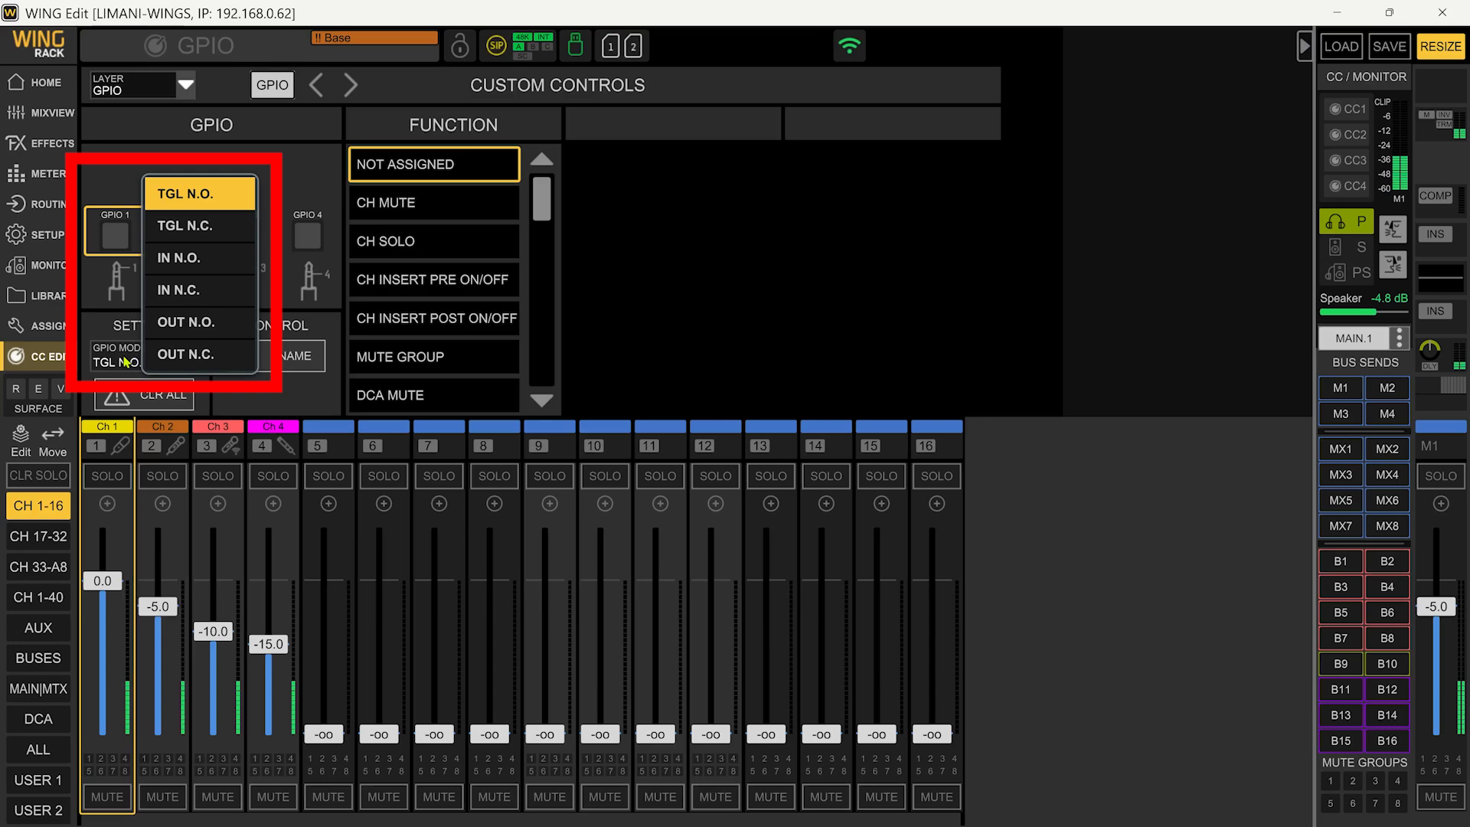
{"action": "left_click", "coordinate": [125, 363]}
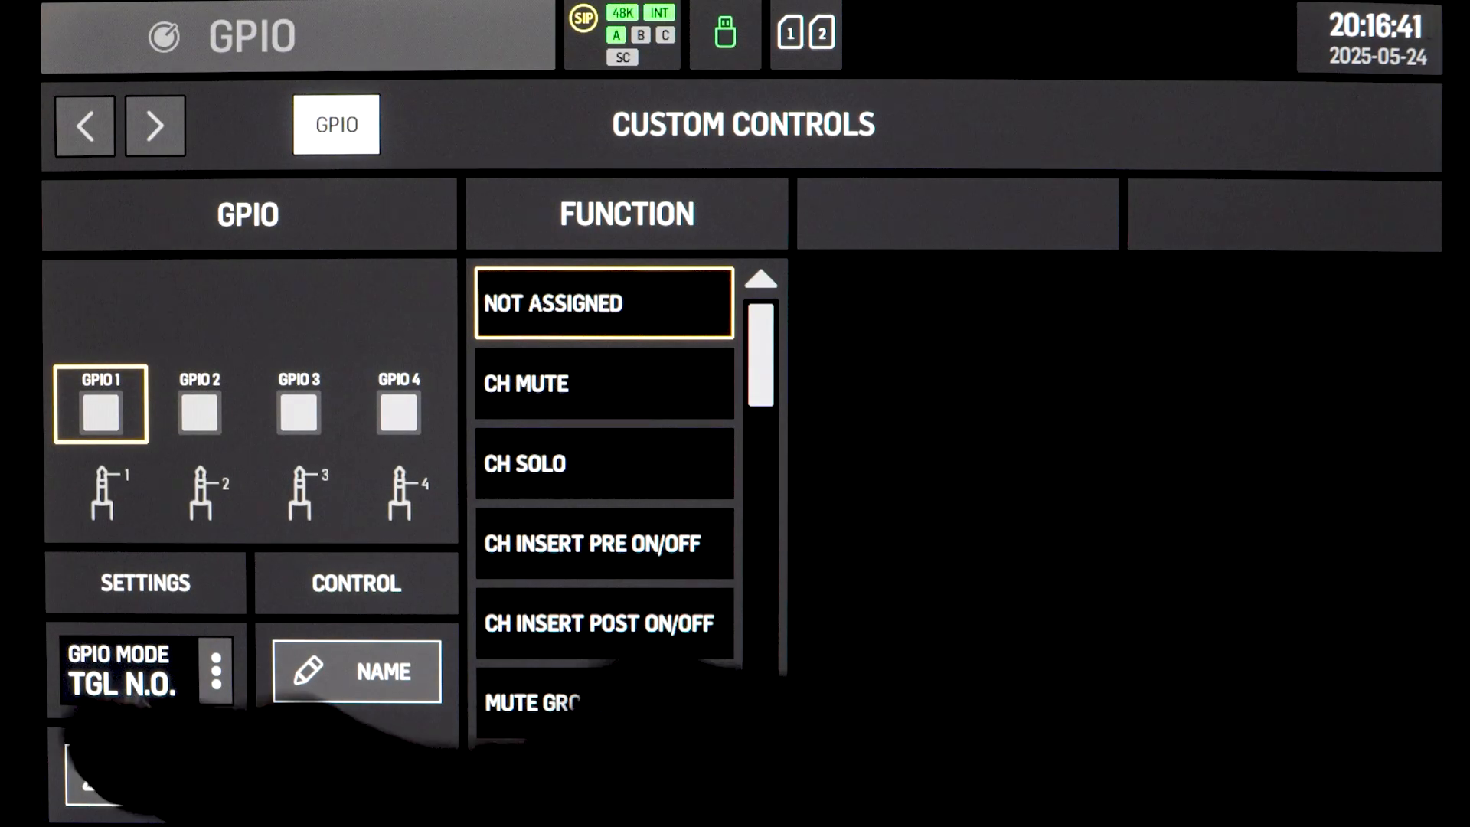
- View the GPIO mode options on the console and page through the custom control layers to the user pages
{"action": "left_click", "coordinate": [216, 670]}
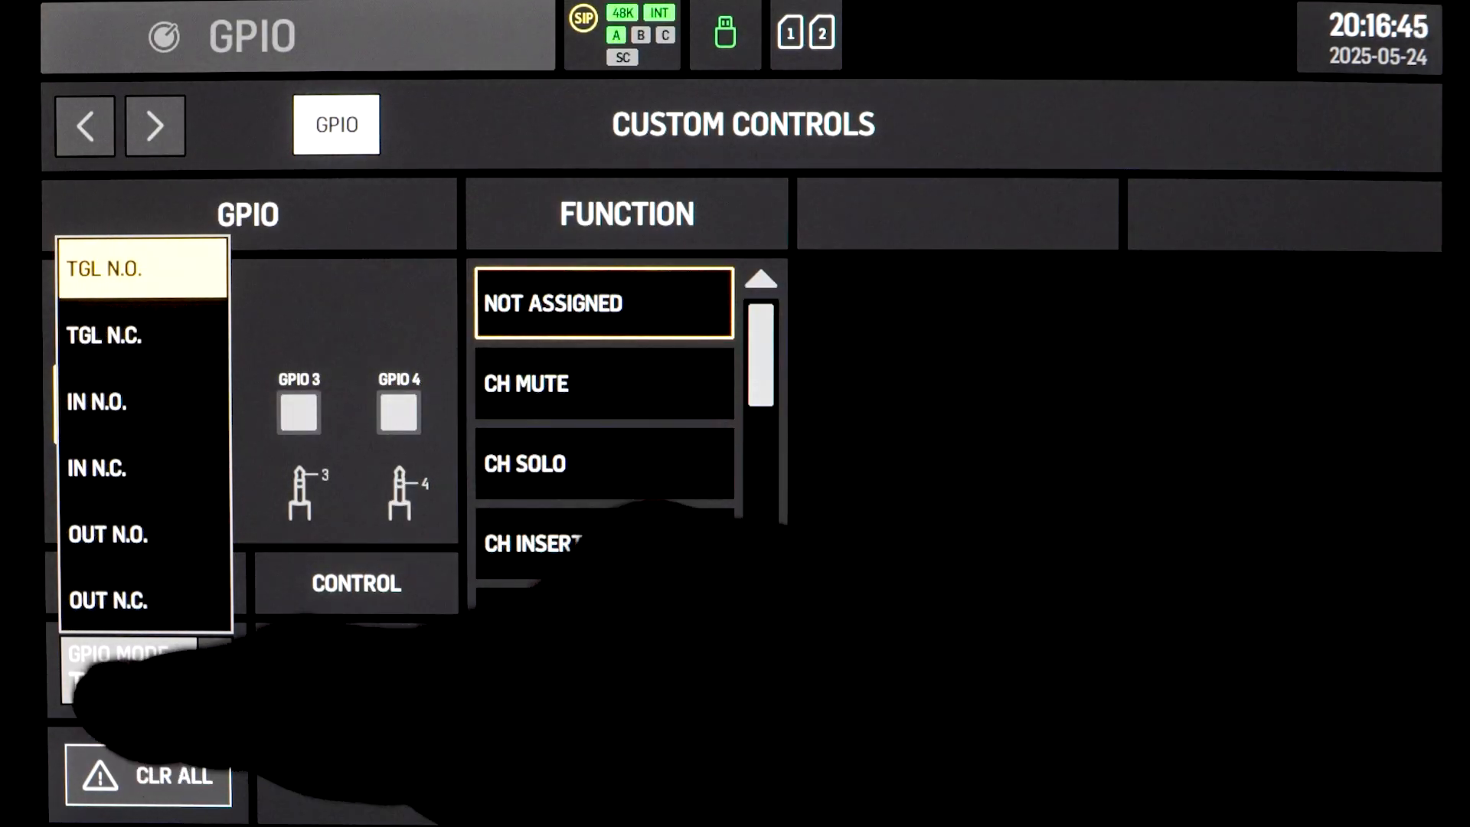
{"action": "left_click", "coordinate": [123, 671]}
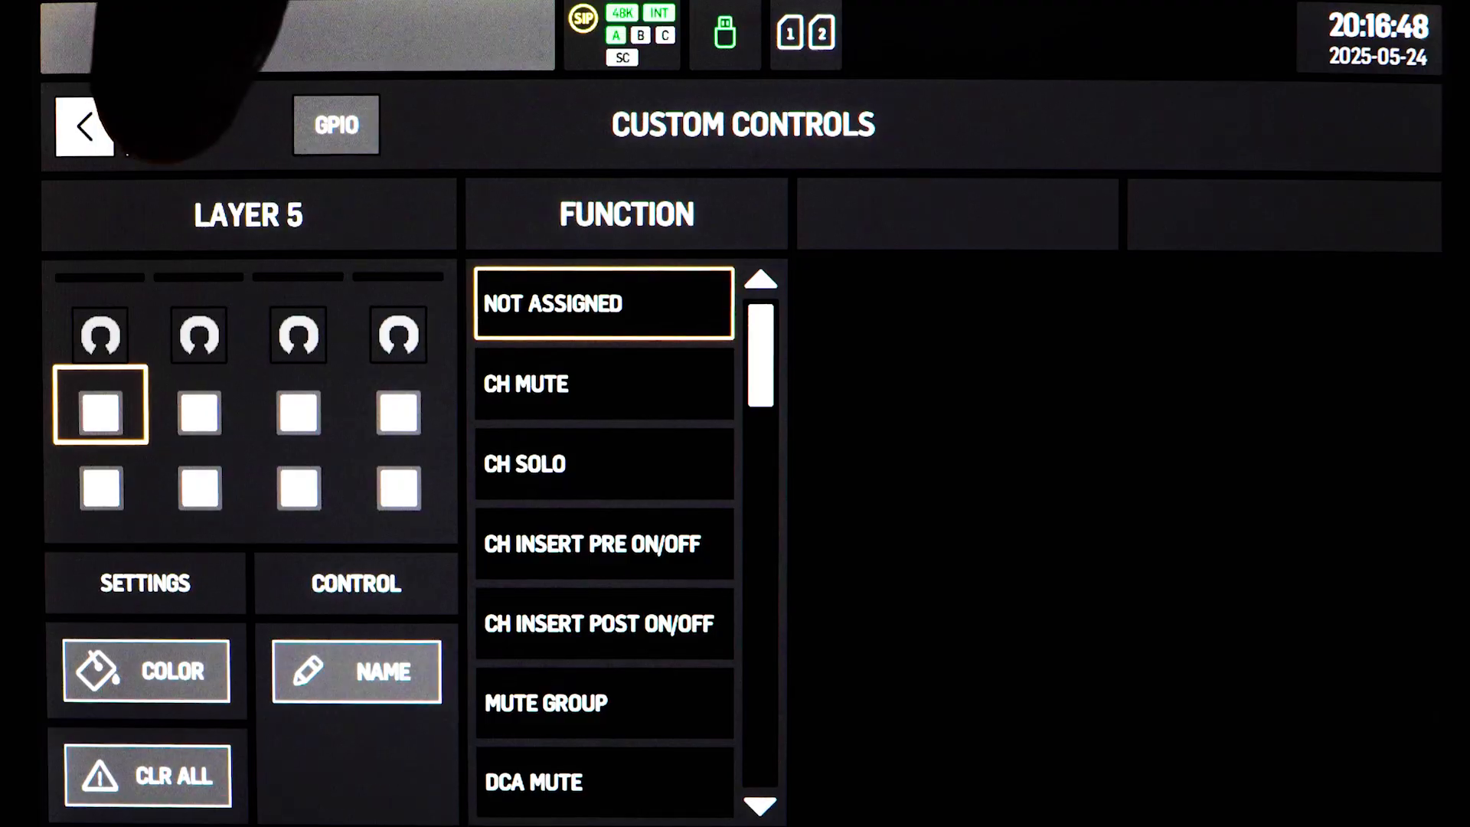
{"action": "left_click", "coordinate": [154, 127]}
{"action": "left_click", "coordinate": [155, 127]}
{"action": "left_click", "coordinate": [154, 126]}
{"action": "left_click", "coordinate": [155, 126]}
{"action": "left_click", "coordinate": [155, 126]}
{"action": "left_click", "coordinate": [155, 126]}
{"action": "left_click", "coordinate": [155, 127]}
{"action": "left_click", "coordinate": [155, 126]}
{"action": "left_click", "coordinate": [155, 126]}
{"action": "left_click", "coordinate": [154, 126]}
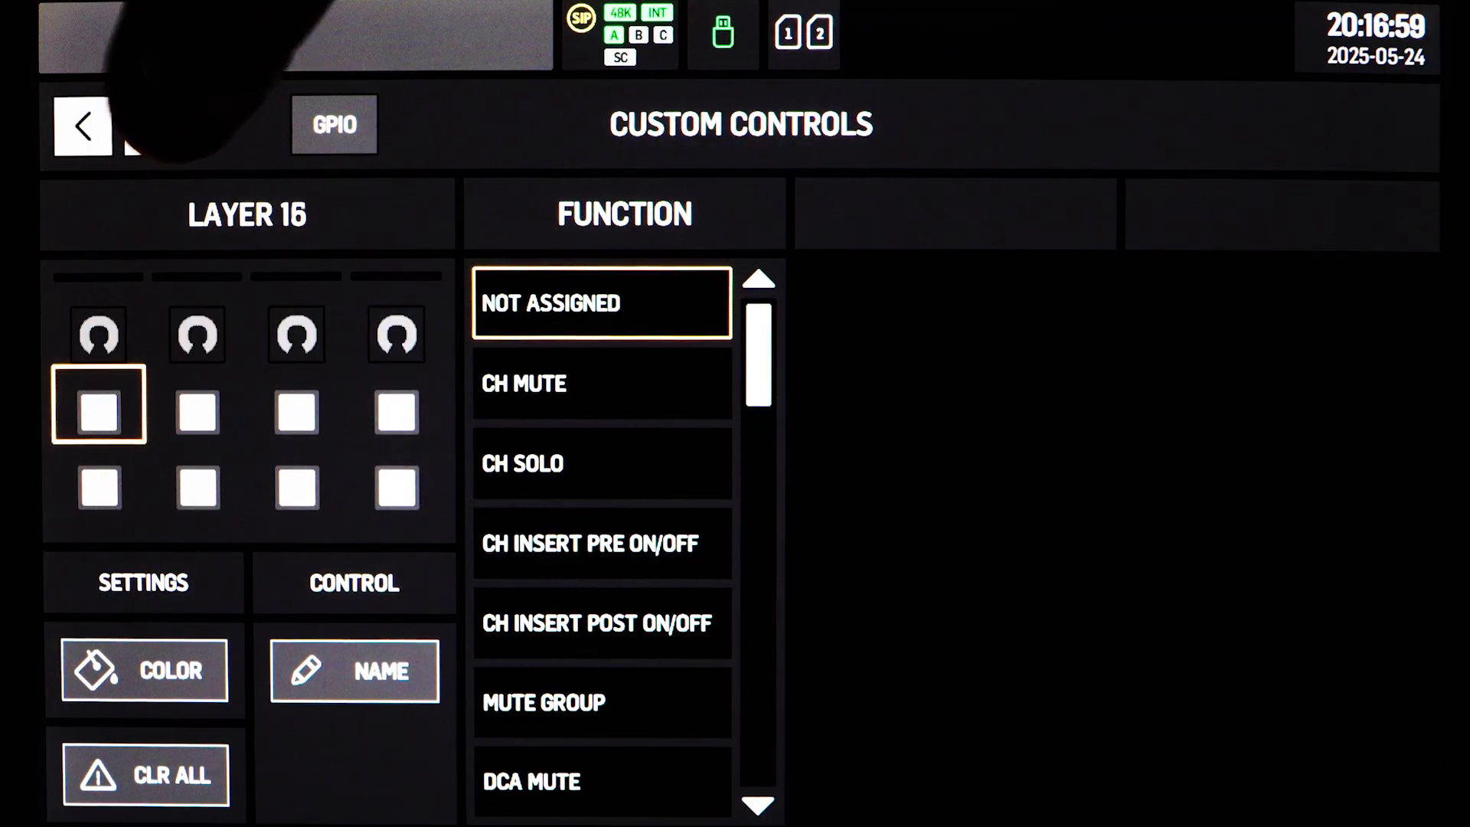
{"action": "left_click", "coordinate": [155, 126]}
{"action": "left_click", "coordinate": [154, 126]}
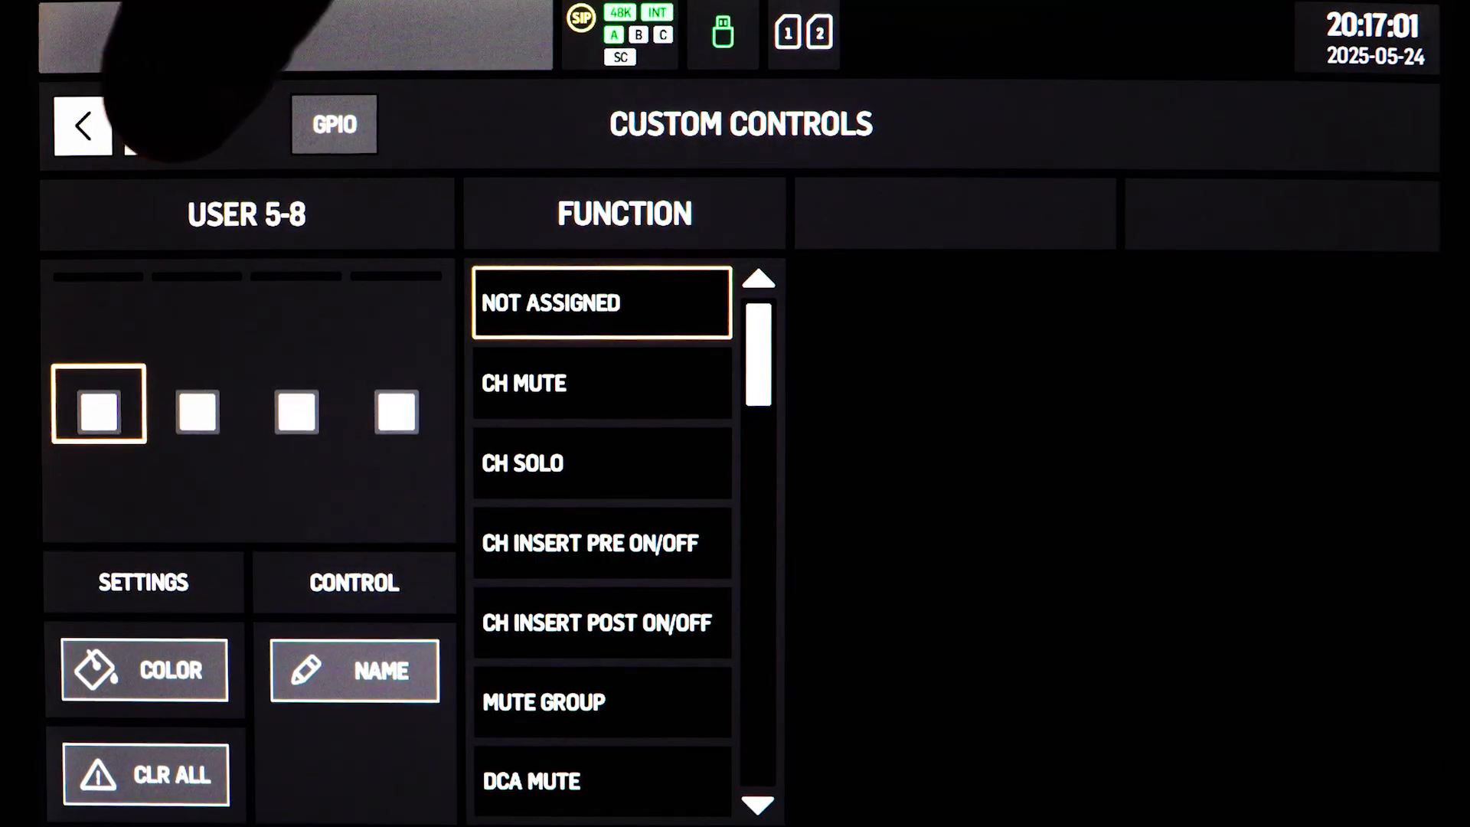
{"action": "left_click", "coordinate": [155, 127]}
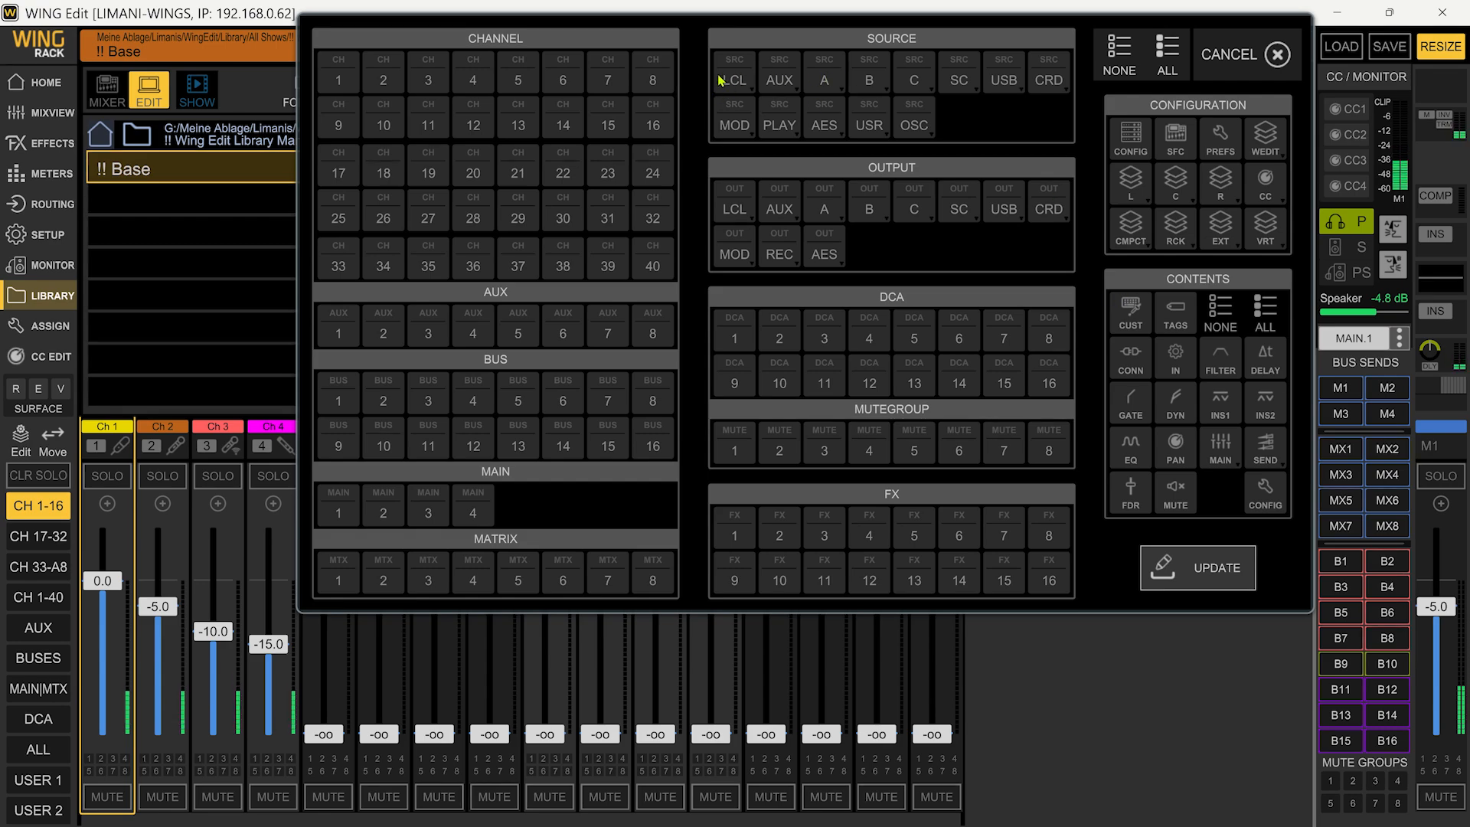
- Select all source groups in the !! Base snapshot's scope
{"action": "left_click", "coordinate": [891, 39]}
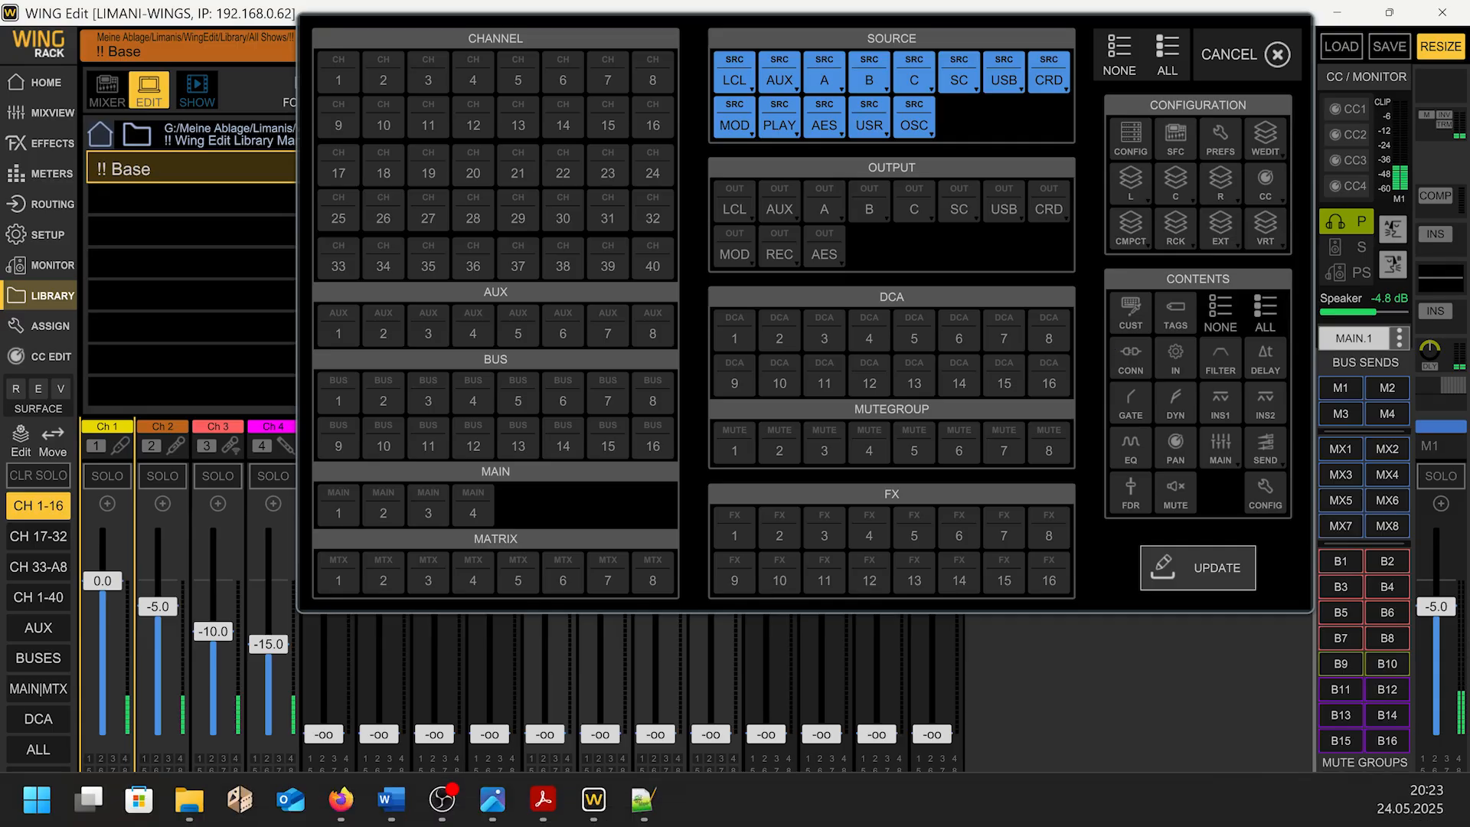
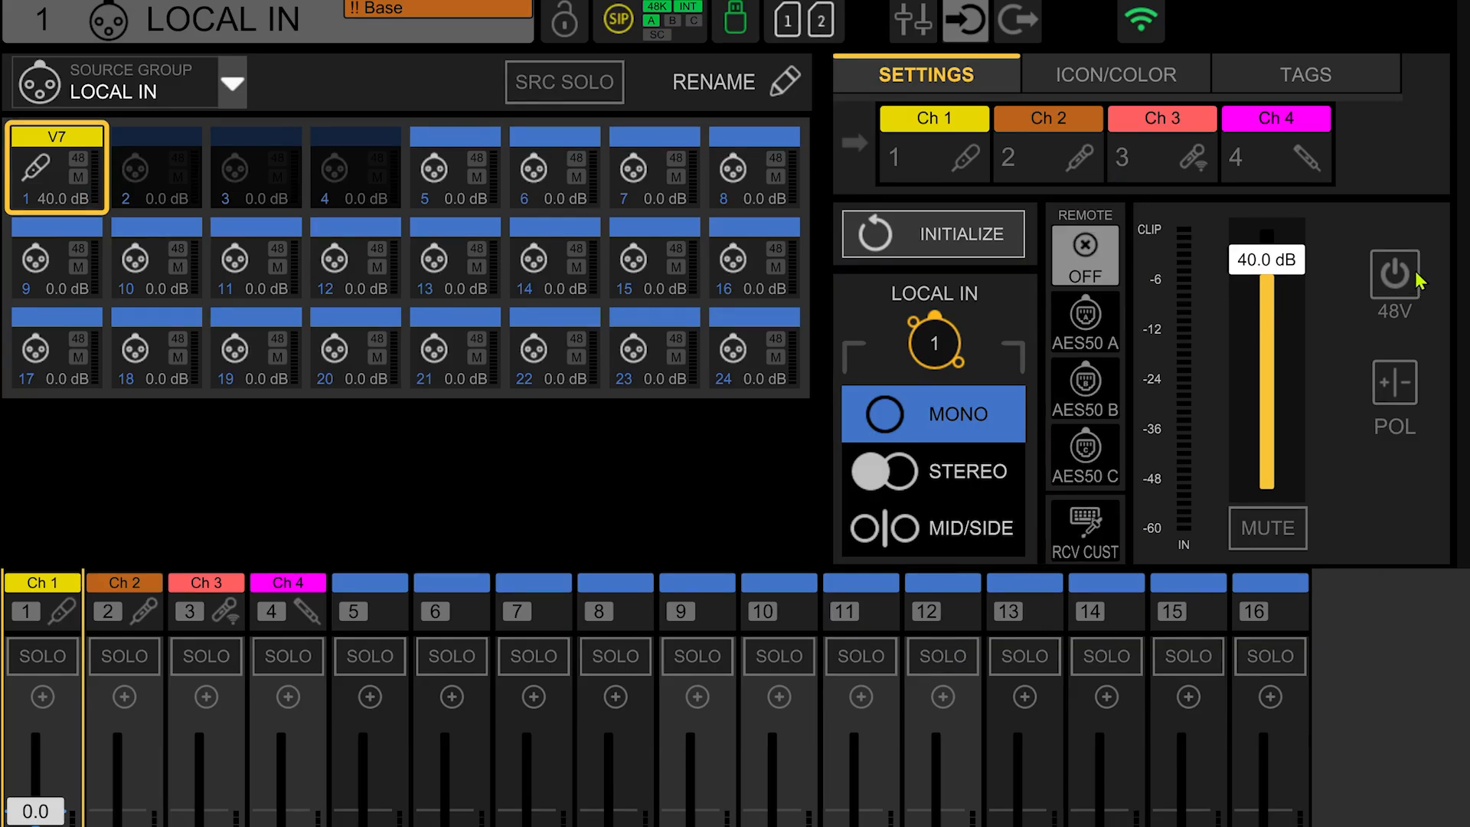
- Toggle the mute of Local In 1 on and off, and view the settings of ST Connect source SC 1
{"action": "left_click", "coordinate": [1277, 523]}
{"action": "left_click", "coordinate": [1277, 523]}
{"action": "left_click", "coordinate": [115, 80]}
{"action": "left_click", "coordinate": [316, 271]}
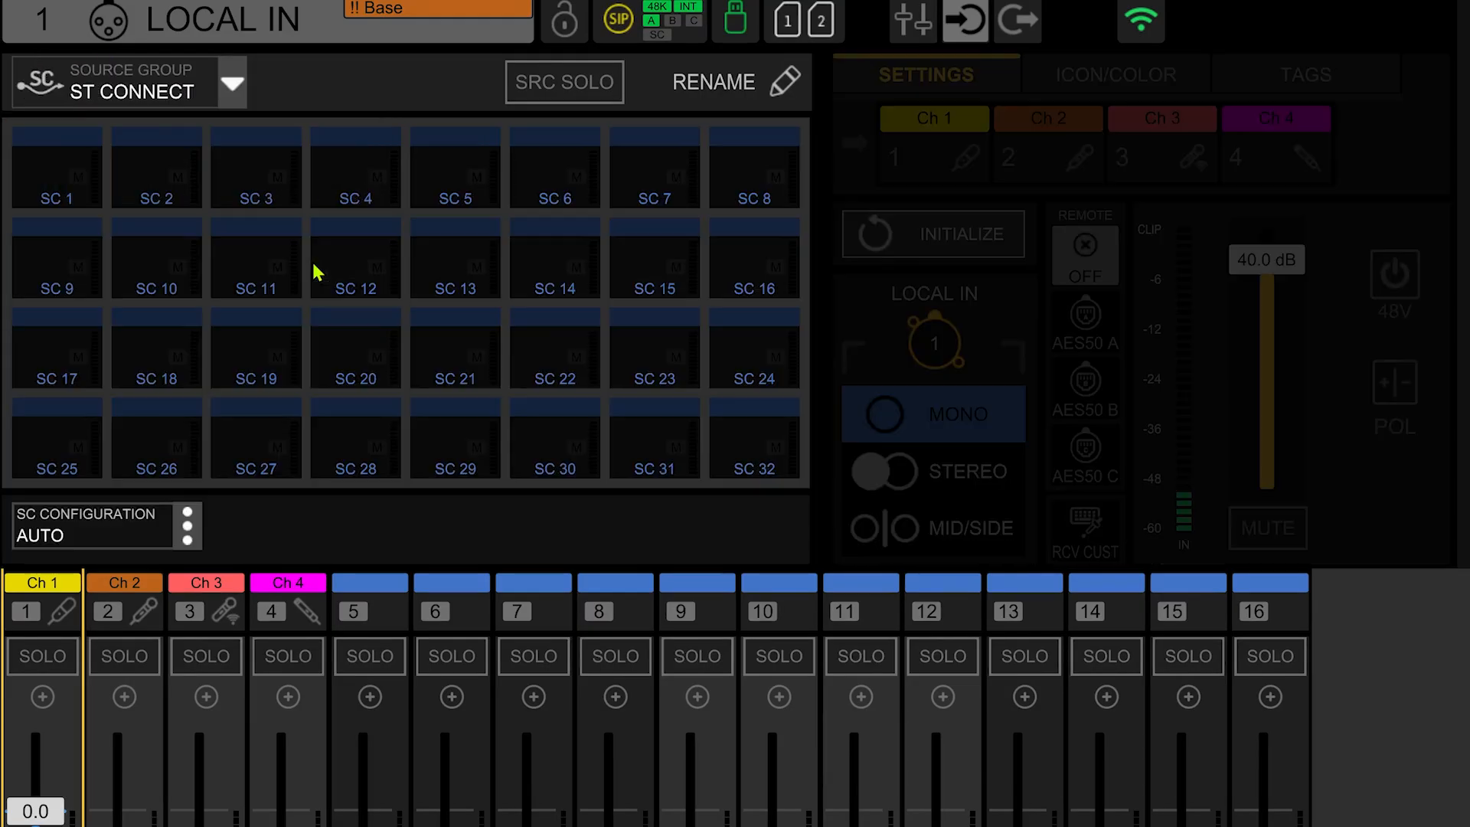
{"action": "left_click", "coordinate": [63, 191]}
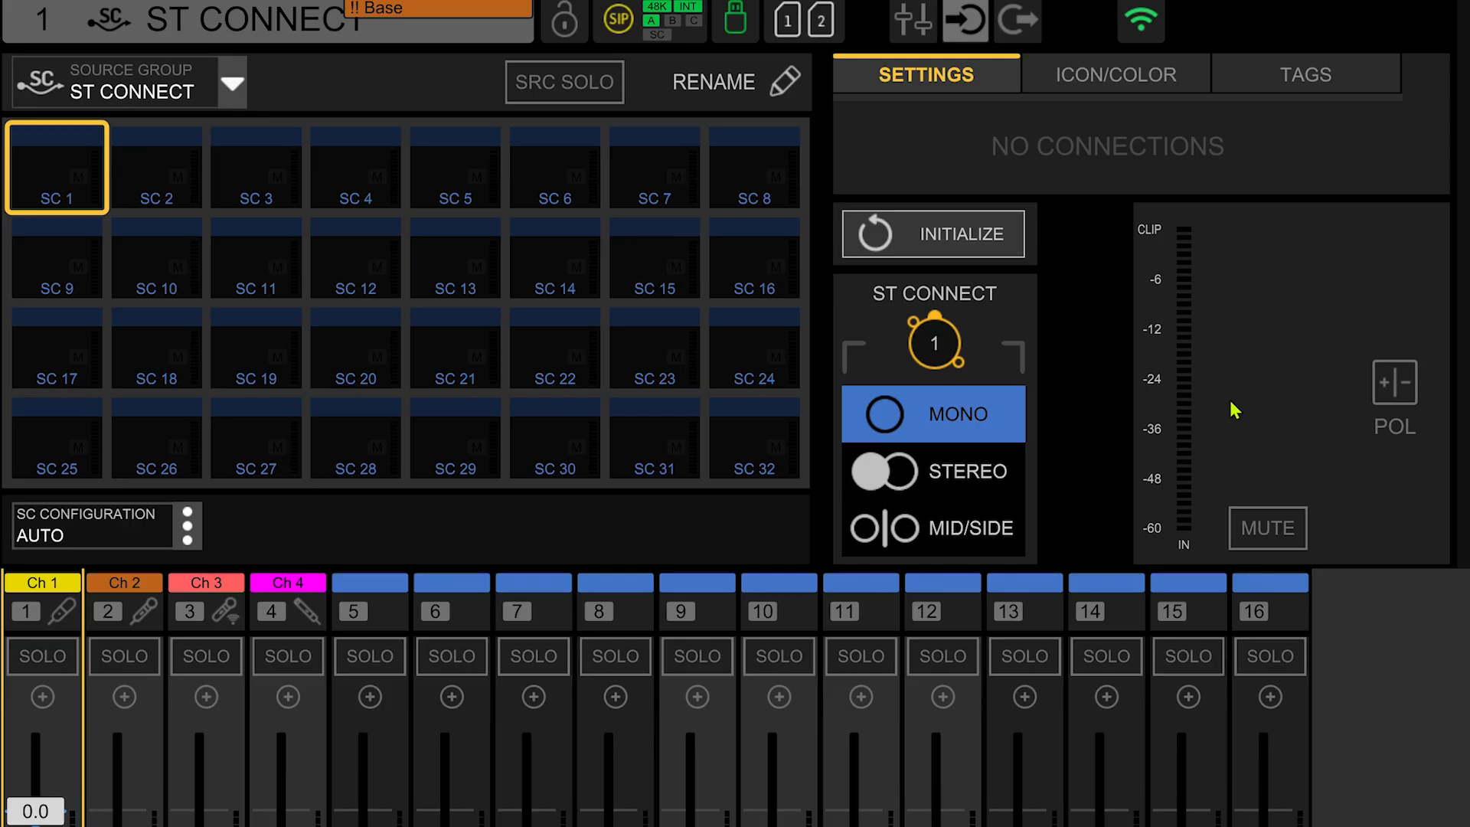
- Switch the source group to Oscillator and view the settings of OSC 1
{"action": "left_click", "coordinate": [101, 77]}
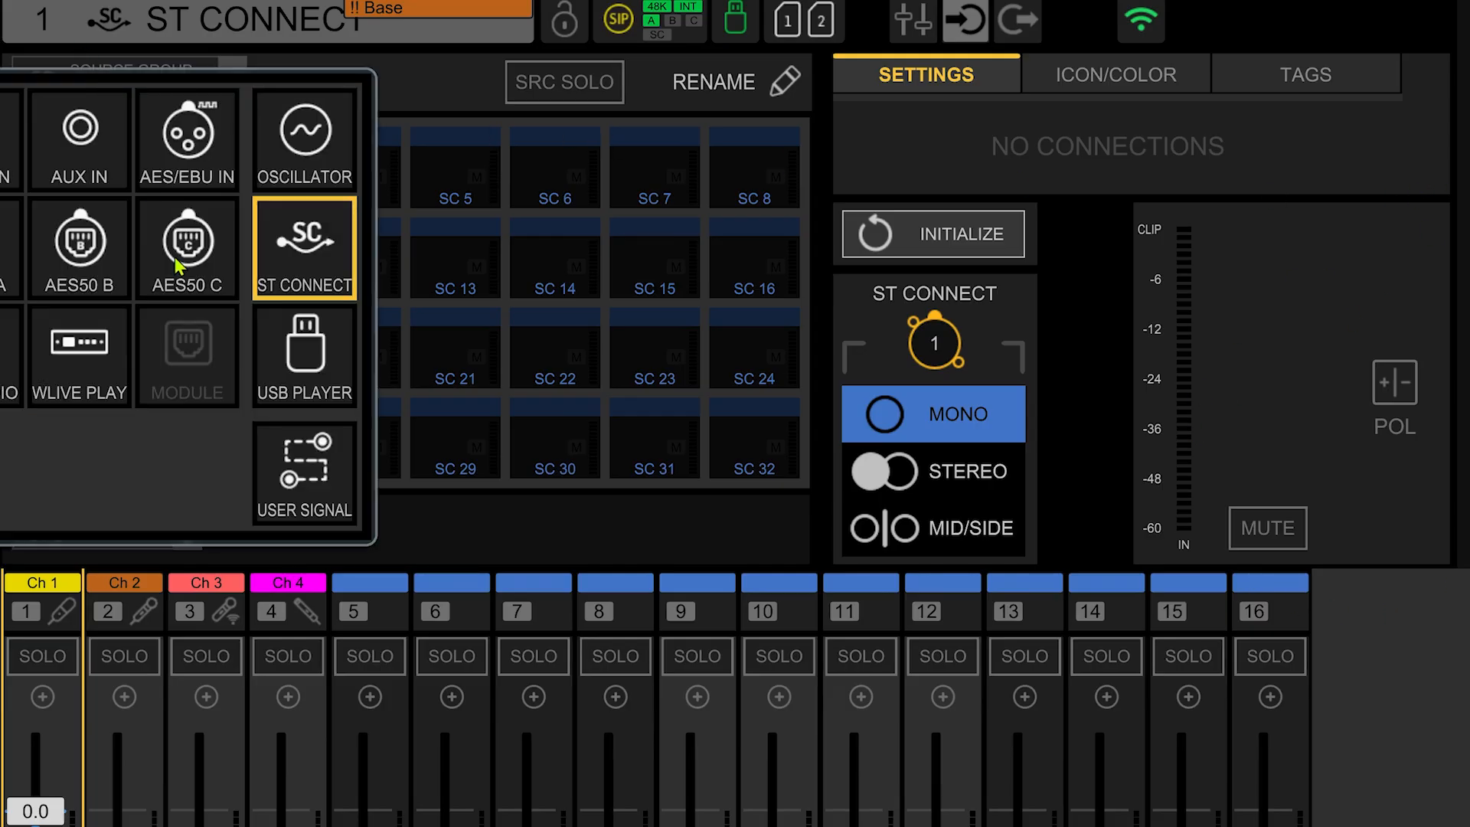
{"action": "left_click", "coordinate": [291, 170]}
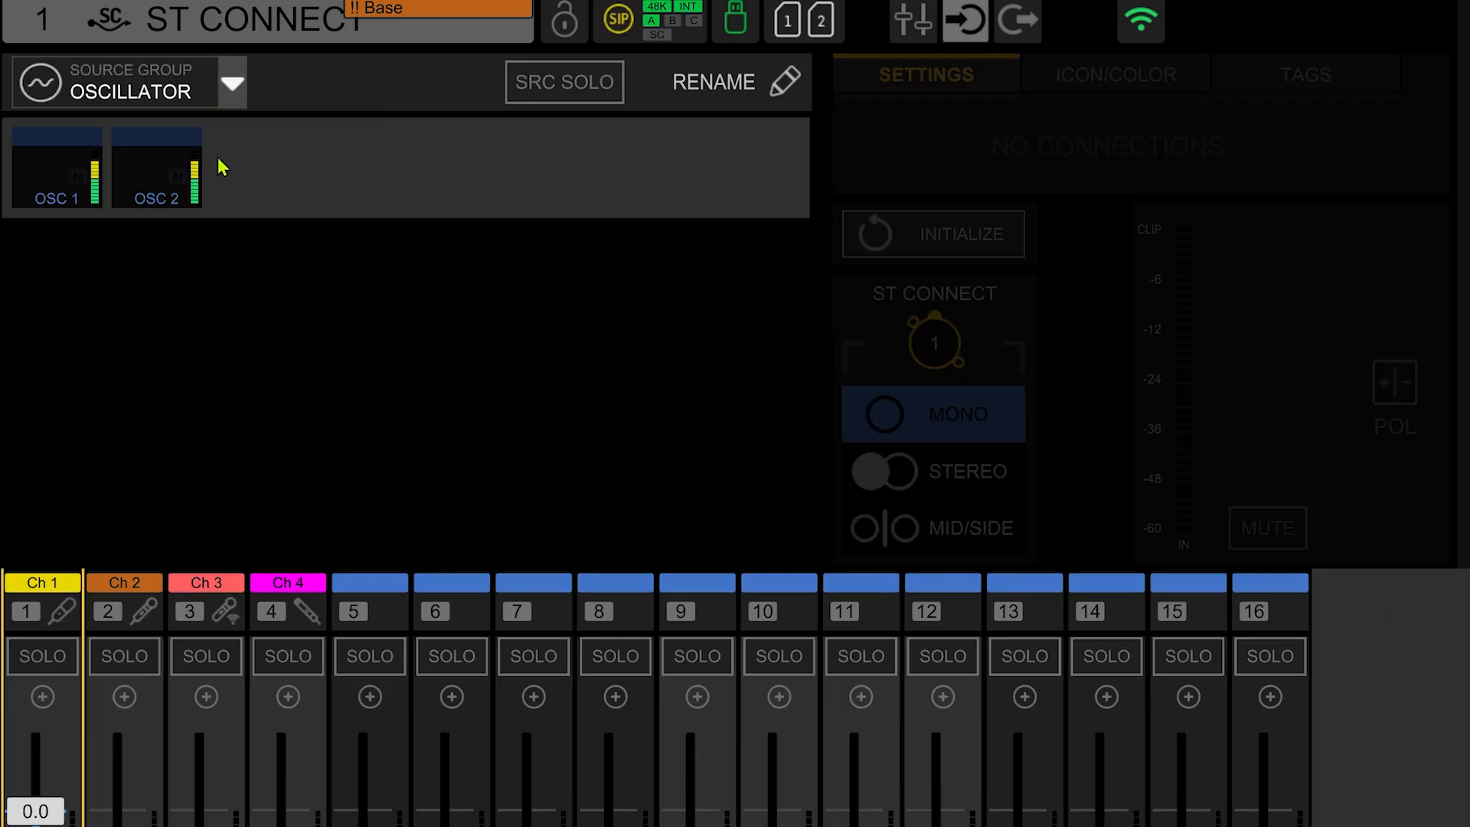
{"action": "left_click", "coordinate": [78, 170]}
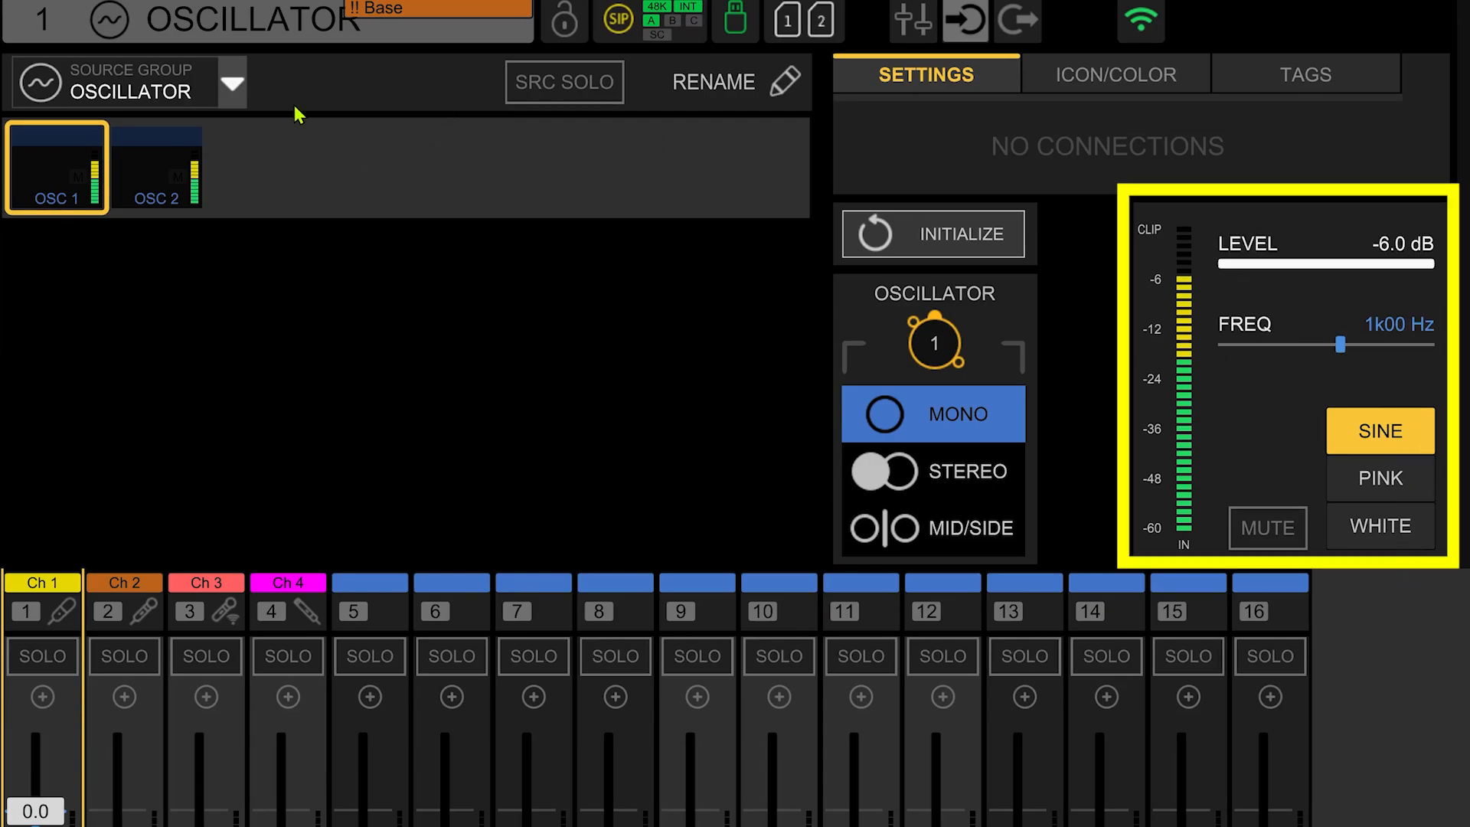
- View the signal groups assignable to user signal USR 1 and close the selection without assigning one
{"action": "left_click", "coordinate": [176, 91]}
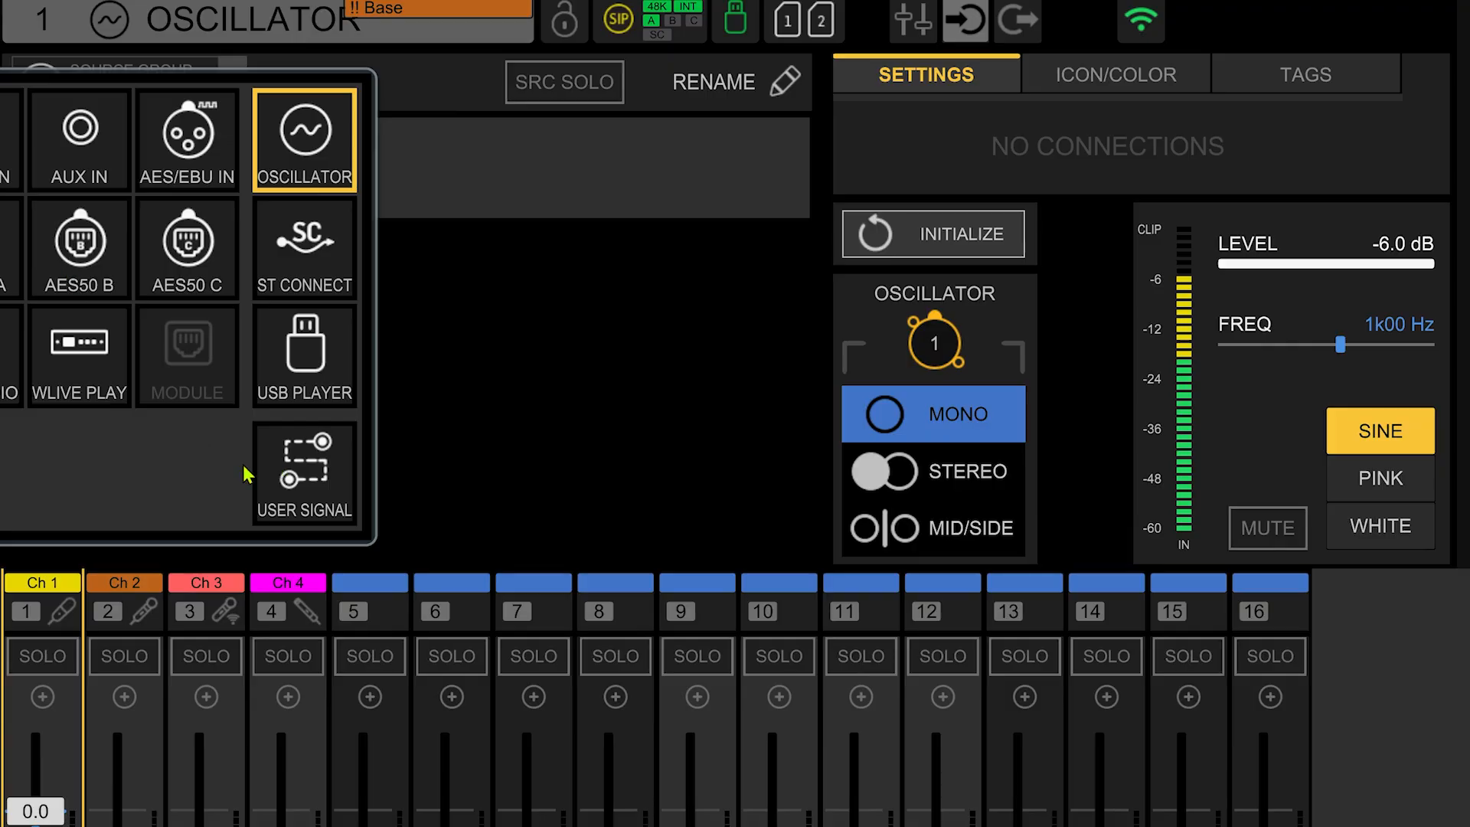
{"action": "left_click", "coordinate": [295, 488]}
{"action": "left_click", "coordinate": [75, 193]}
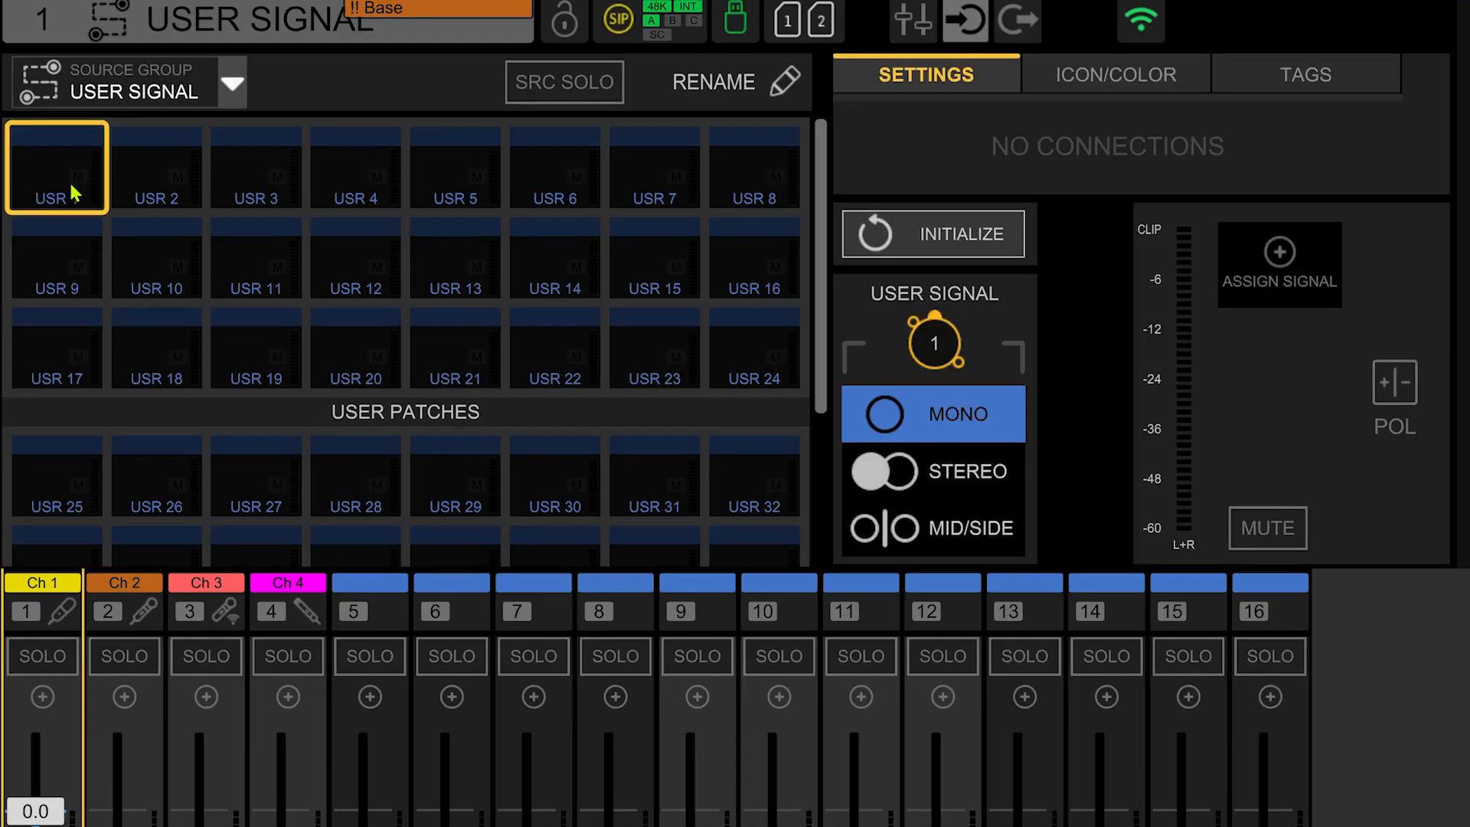
{"action": "left_click", "coordinate": [1279, 265]}
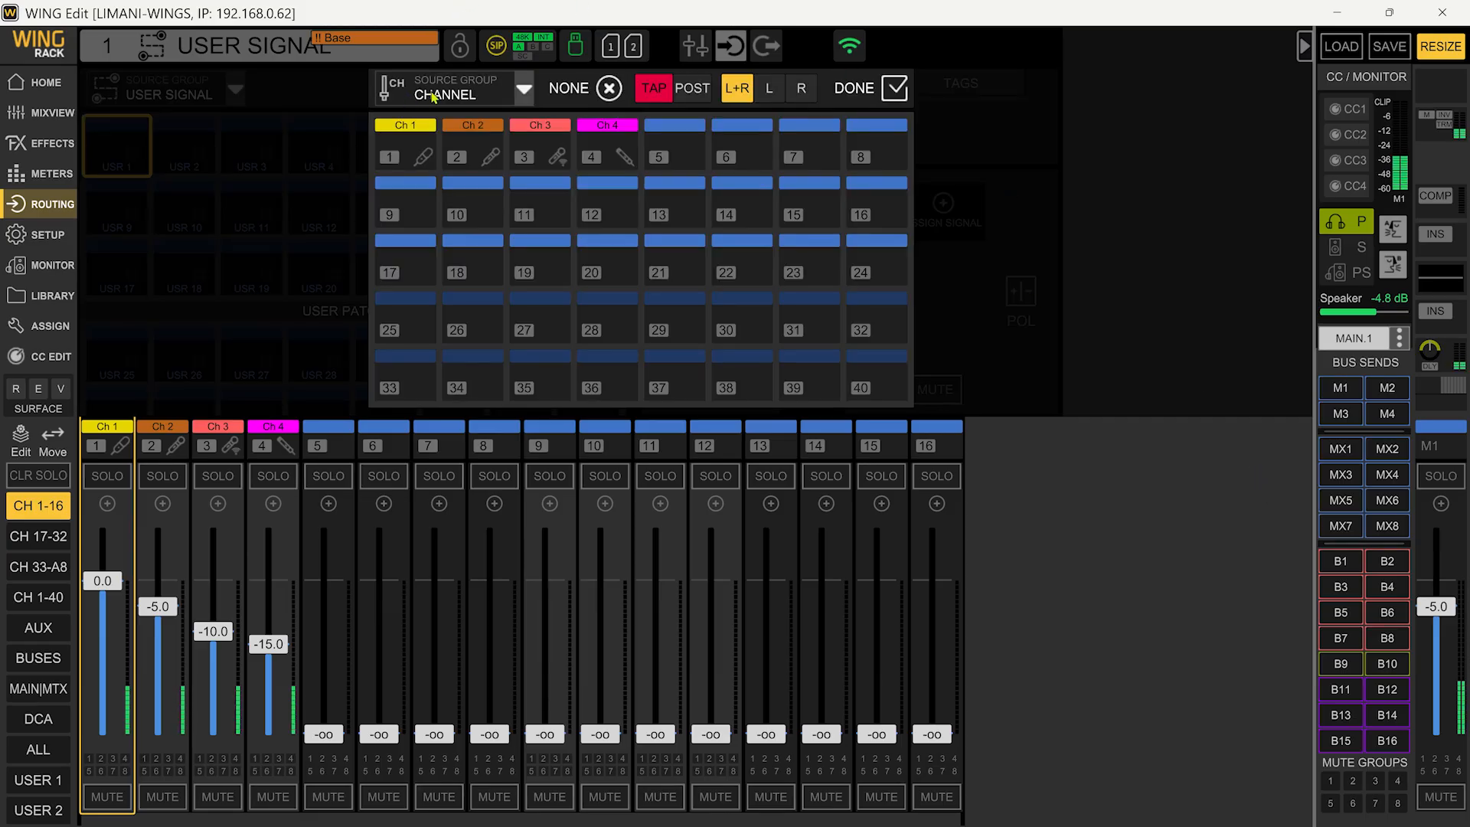
{"action": "left_click", "coordinate": [434, 96]}
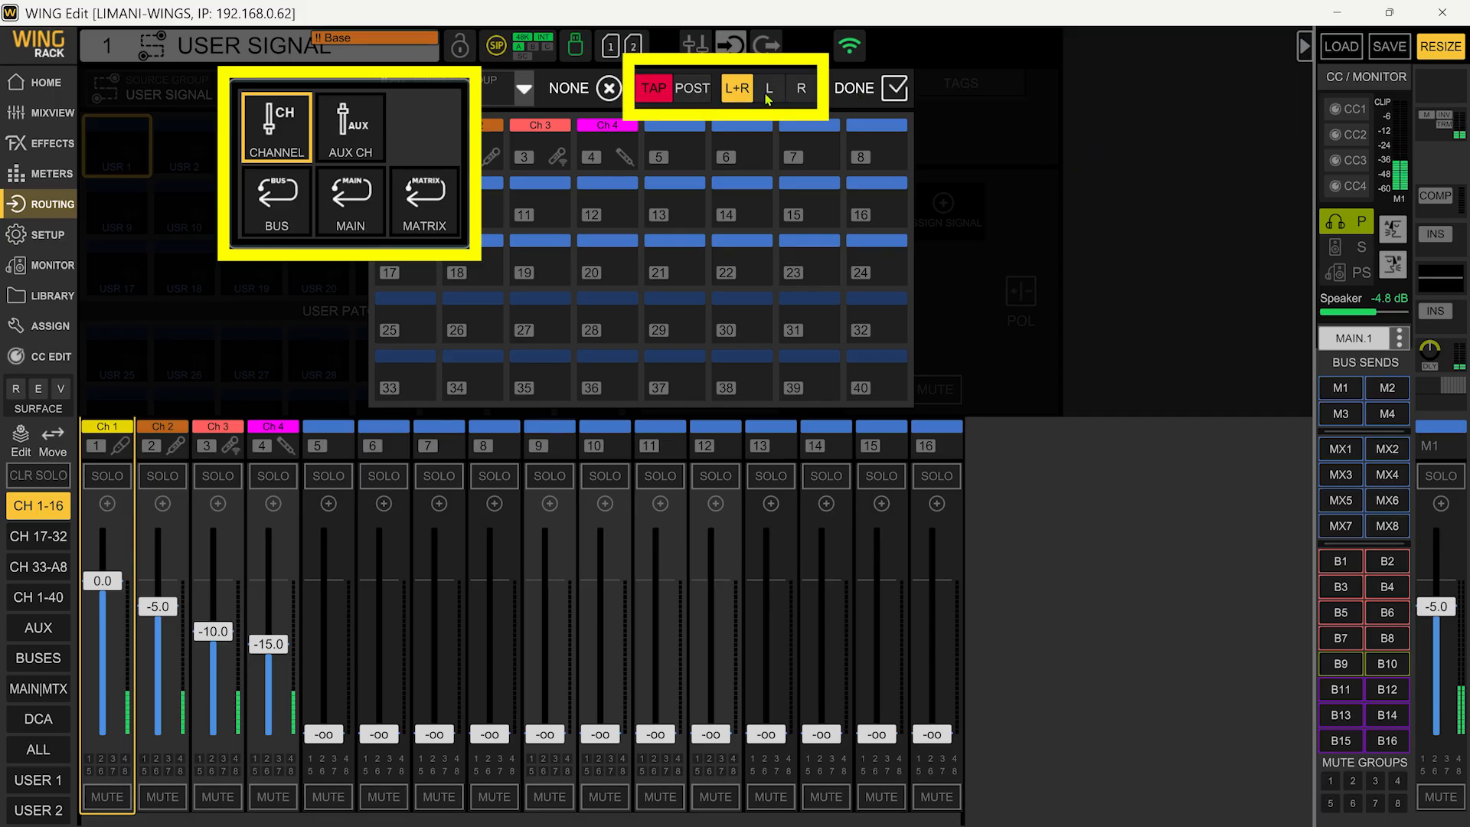
{"action": "left_click", "coordinate": [869, 96]}
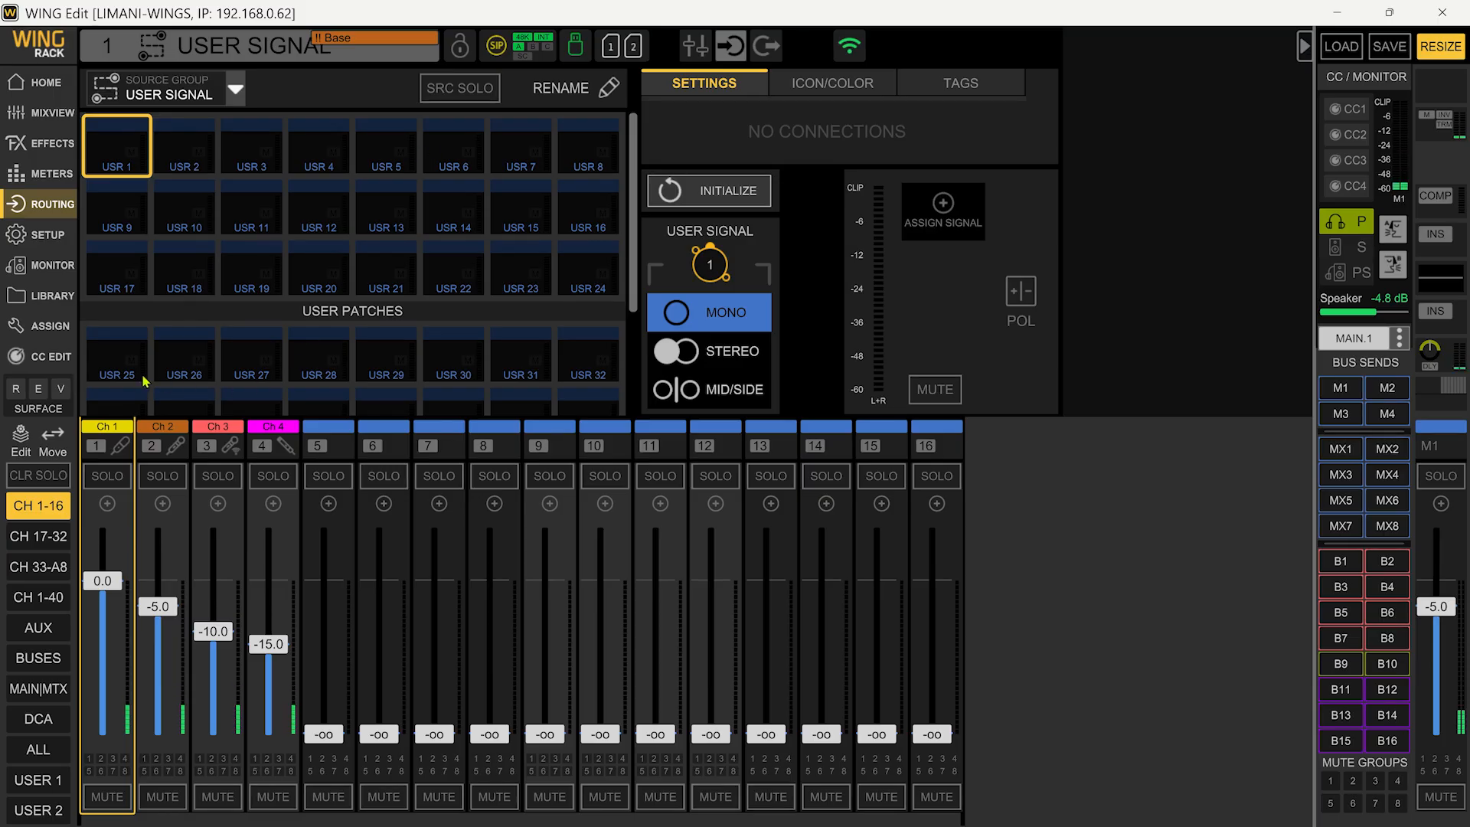
- View the source groups assignable to user patch USR 25 and close the selection without assigning one
{"action": "left_click", "coordinate": [134, 357]}
{"action": "left_click", "coordinate": [961, 226]}
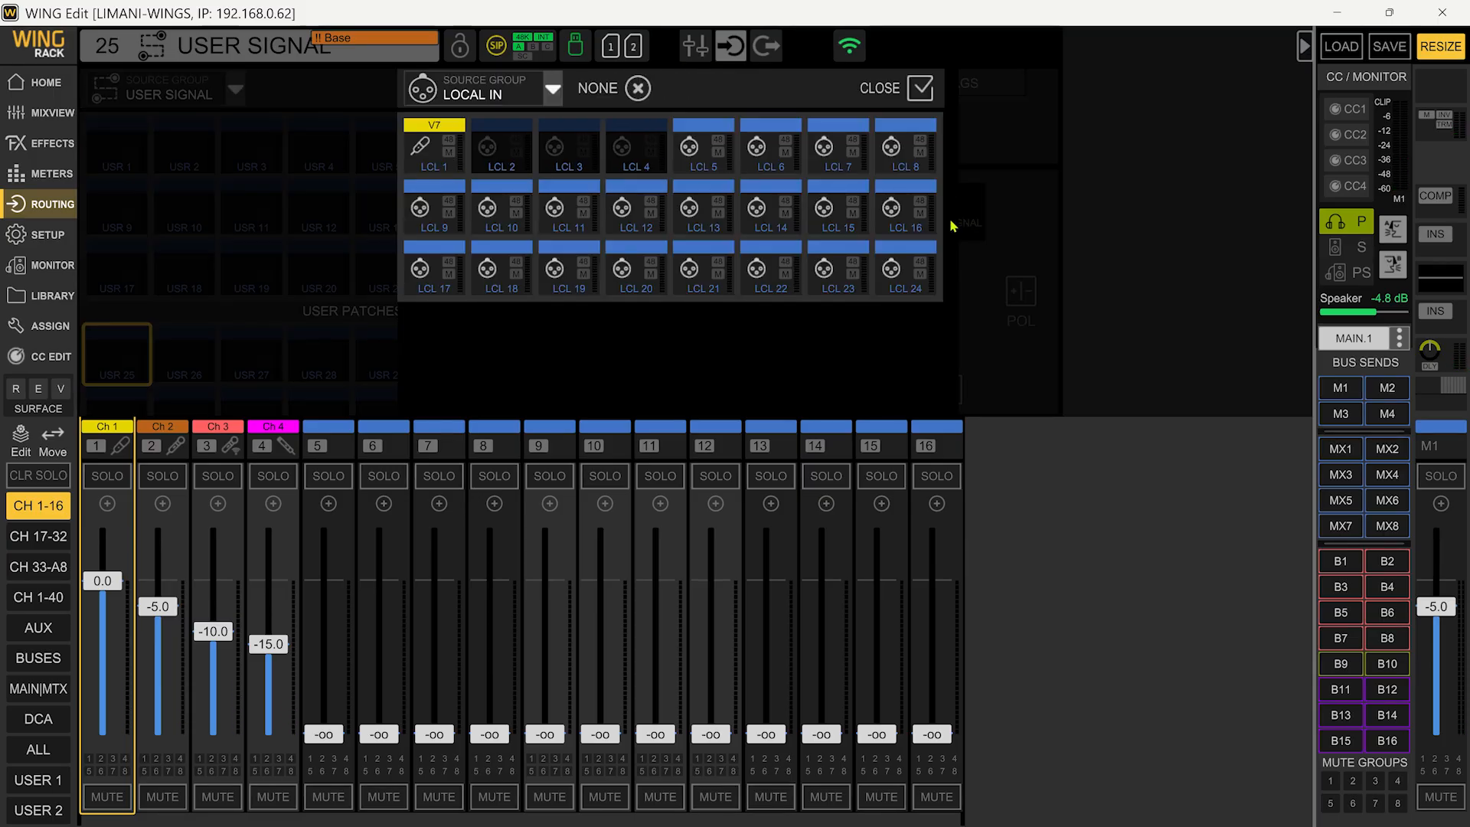
{"action": "left_click", "coordinate": [552, 92]}
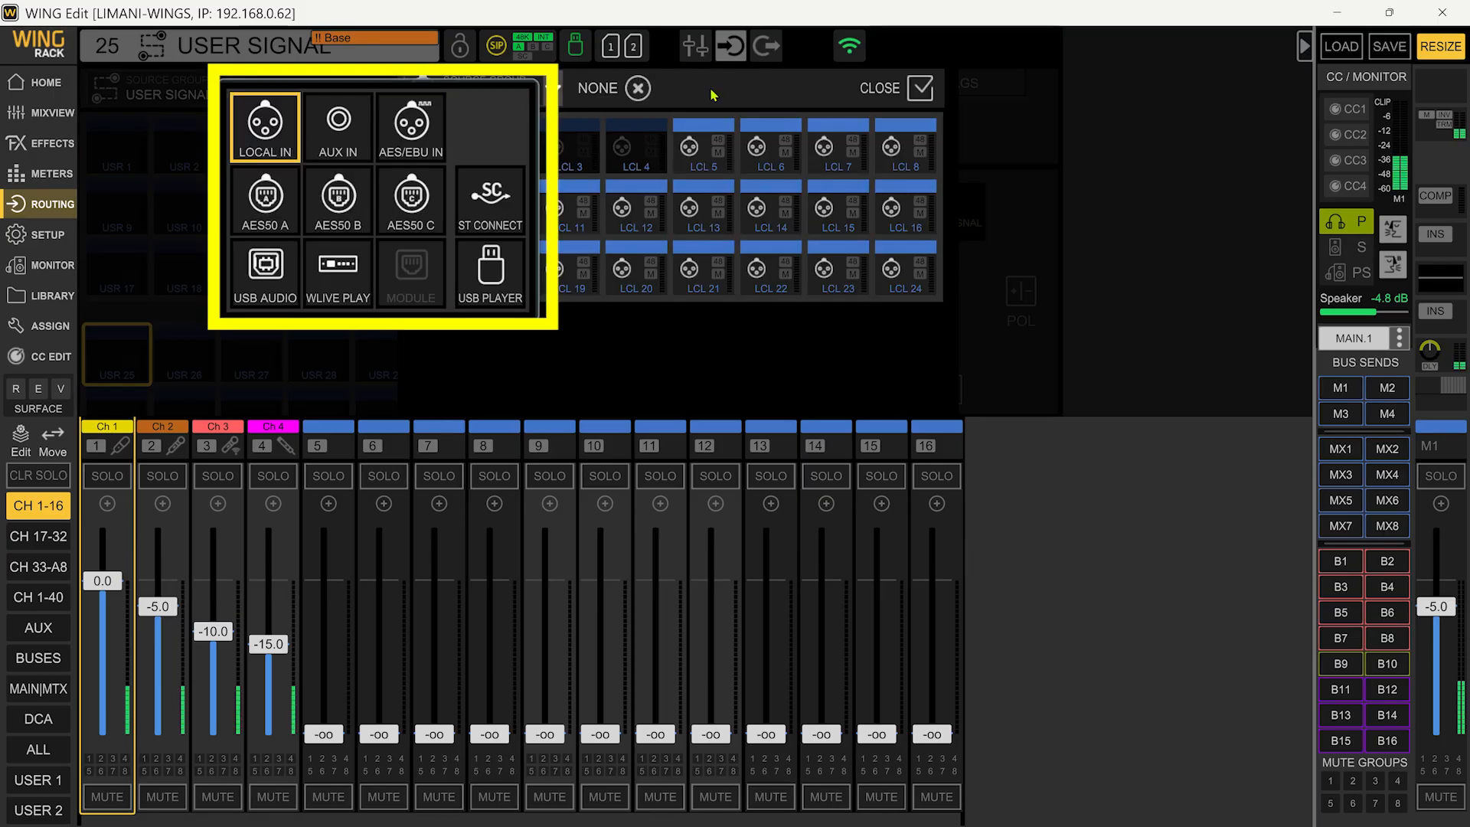
{"action": "left_click", "coordinate": [712, 94]}
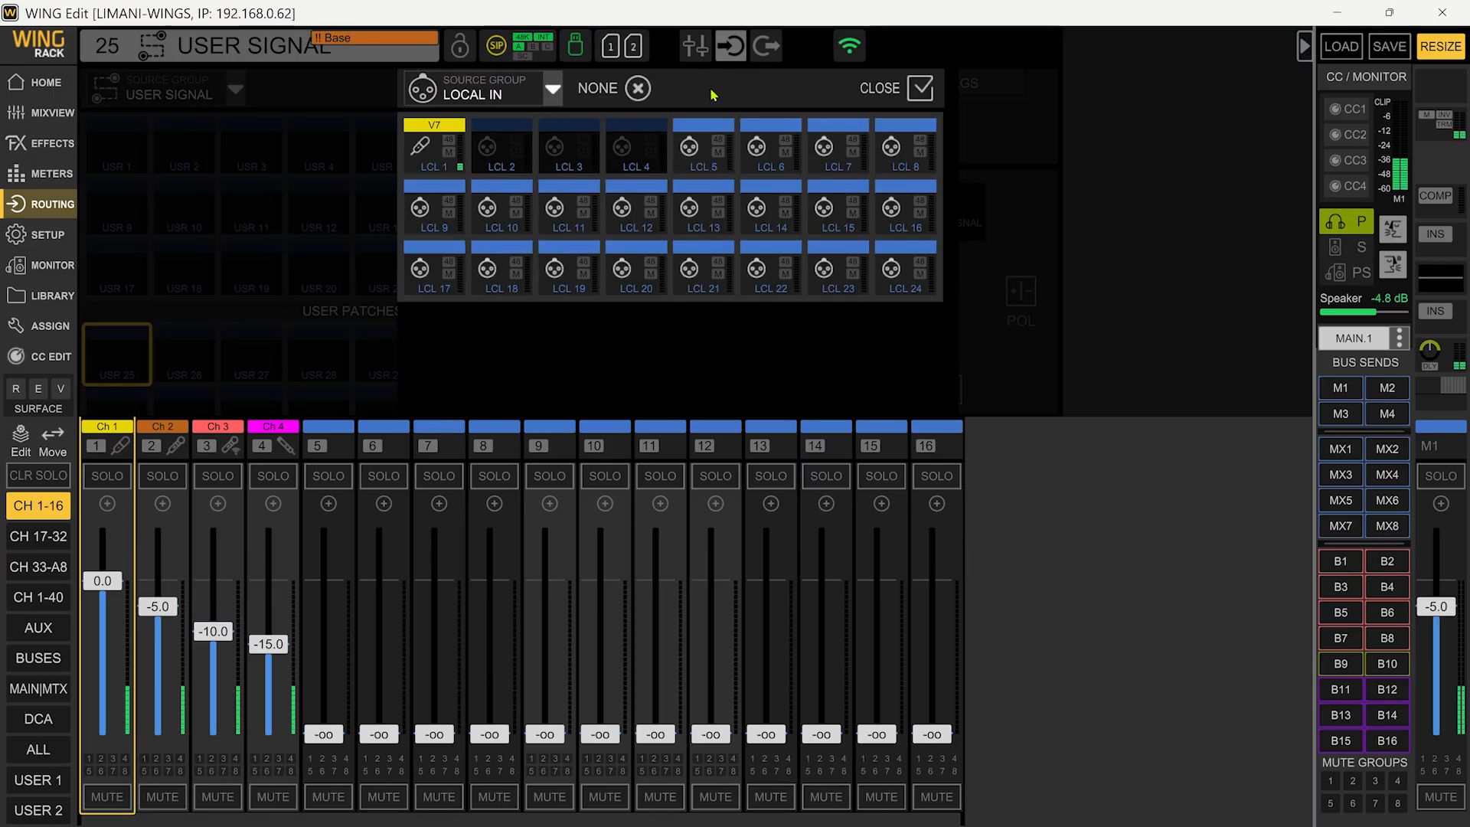
{"action": "left_click", "coordinate": [900, 98]}
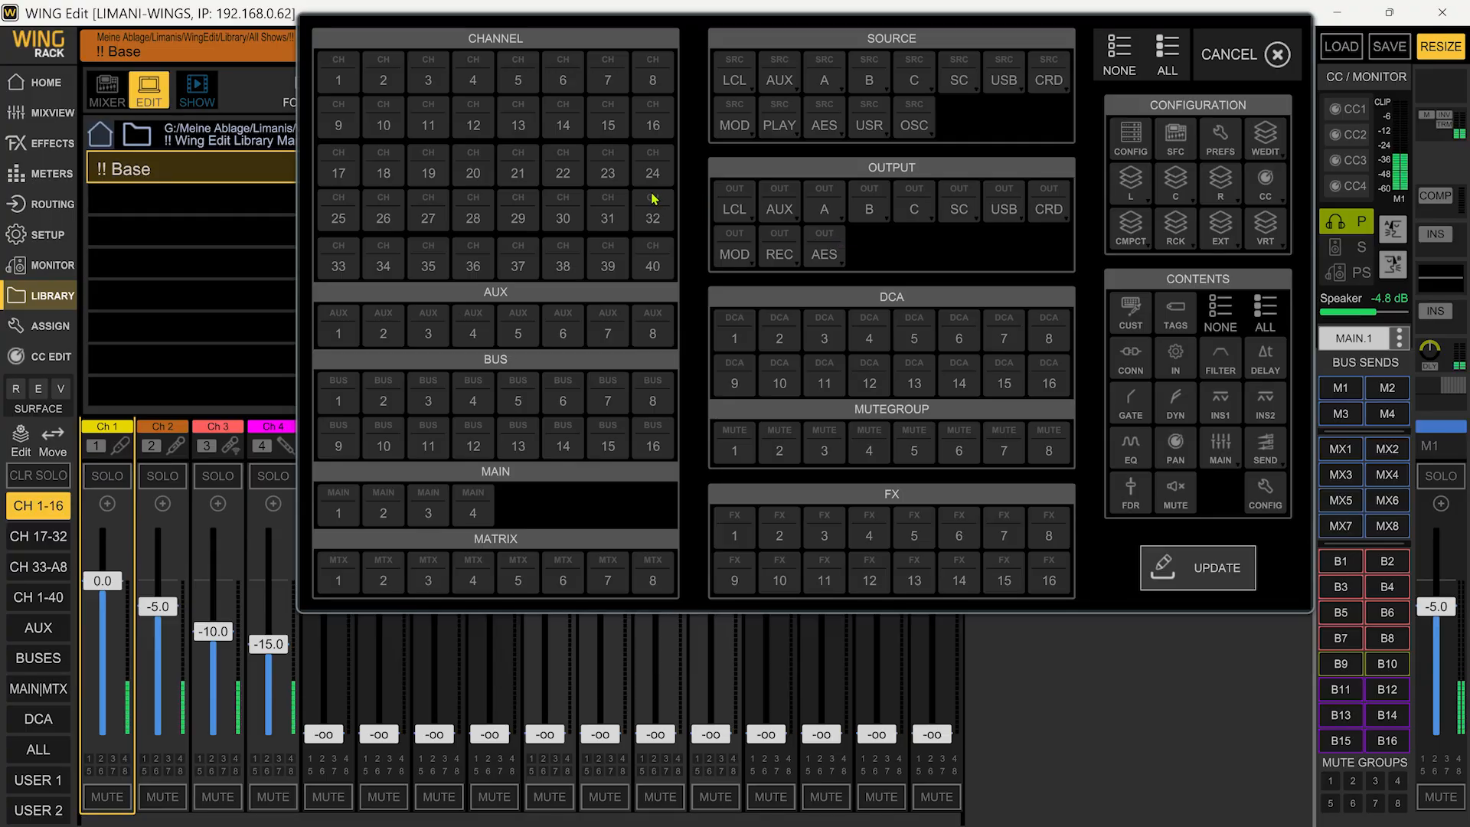
- View the source groups assignable to Local Out 1 and close the selection without changing the source
{"action": "mouse_move", "coordinate": [652, 199]}
{"action": "left_mouse_down"}
{"action": "mouse_move", "coordinate": [1042, 211]}
{"action": "mouse_move", "coordinate": [806, 205]}
{"action": "mouse_move", "coordinate": [729, 228]}
{"action": "left_mouse_up"}
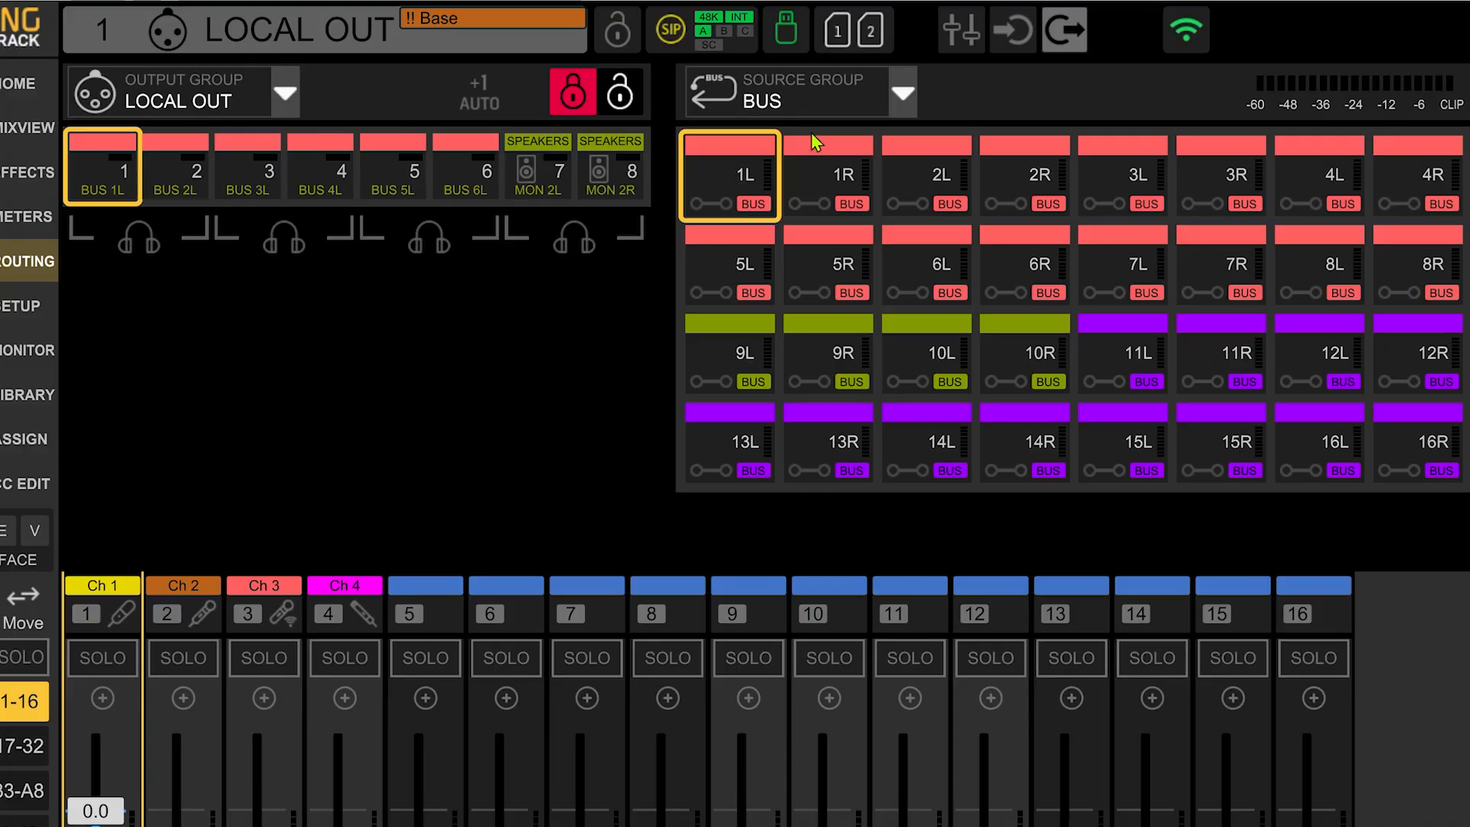
{"action": "left_click", "coordinate": [865, 77]}
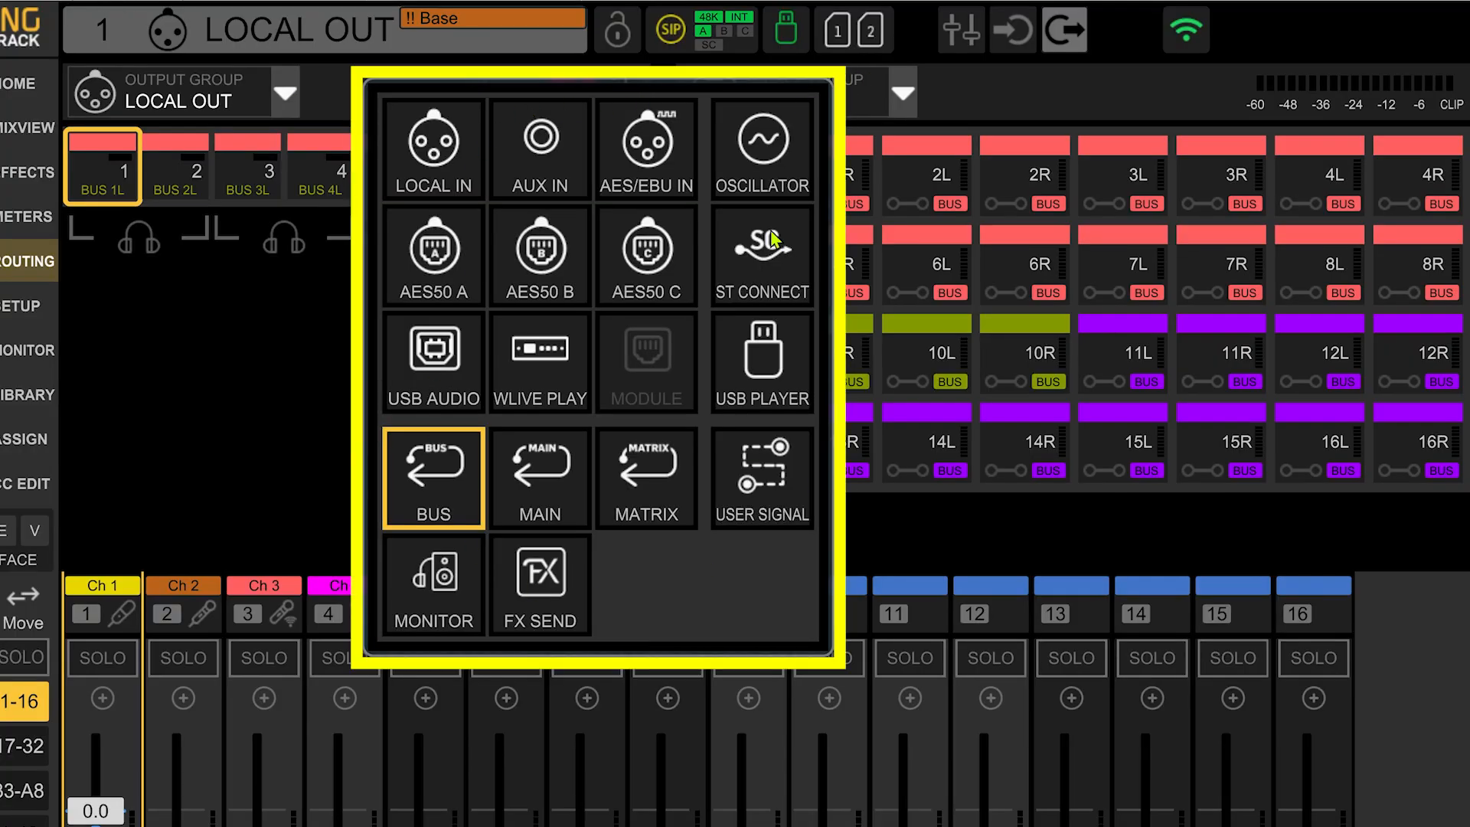
{"action": "left_click", "coordinate": [1013, 89]}
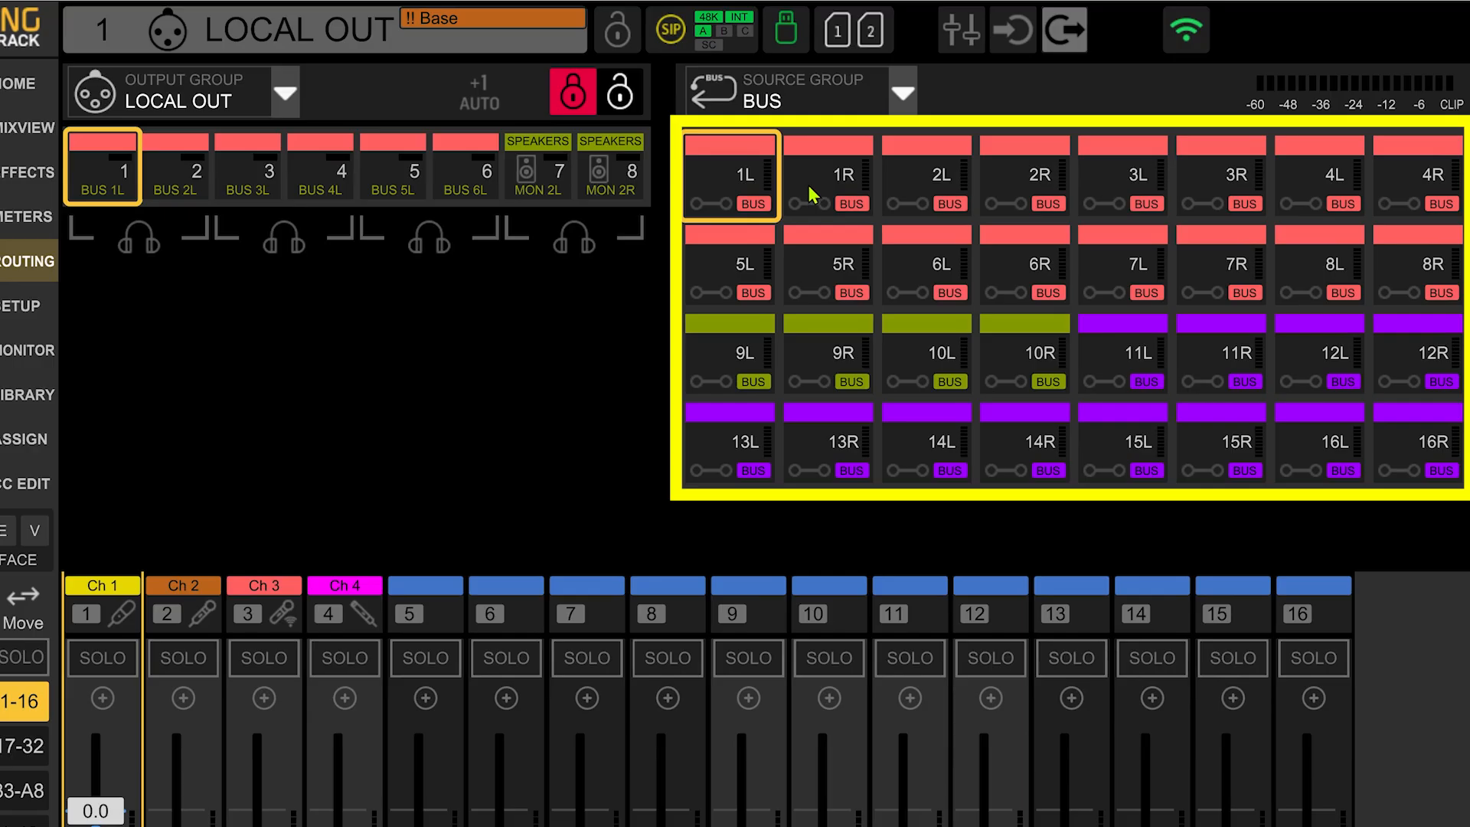
{"action": "left_click", "coordinate": [822, 102]}
{"action": "left_click", "coordinate": [977, 102]}
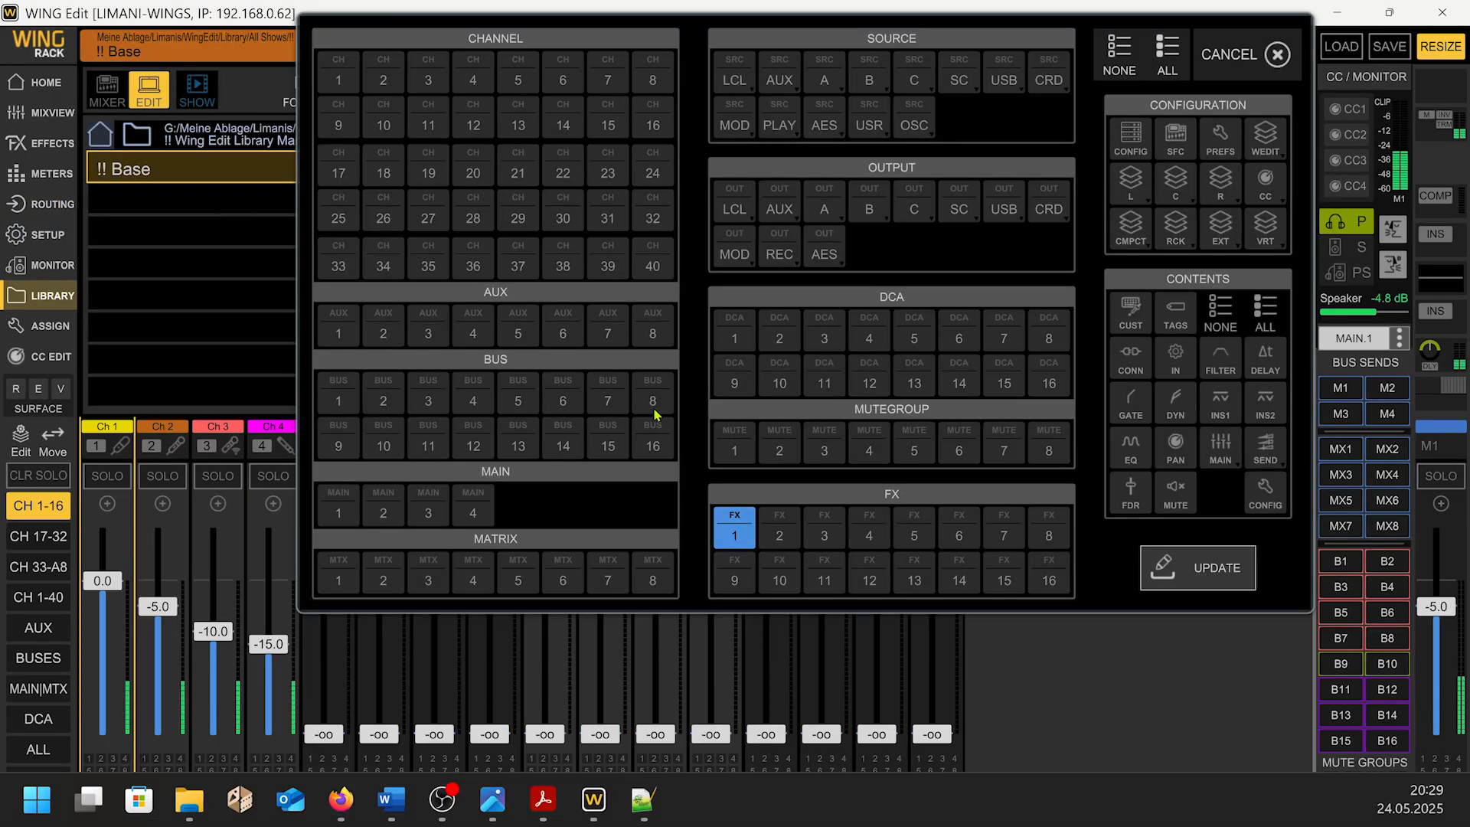
{"action": "mouse_move", "coordinate": [766, 536]}
{"action": "left_mouse_down"}
{"action": "mouse_move", "coordinate": [1003, 536]}
{"action": "mouse_move", "coordinate": [870, 565]}
{"action": "mouse_move", "coordinate": [718, 567]}
{"action": "left_mouse_up"}
{"action": "left_click", "coordinate": [1046, 527]}
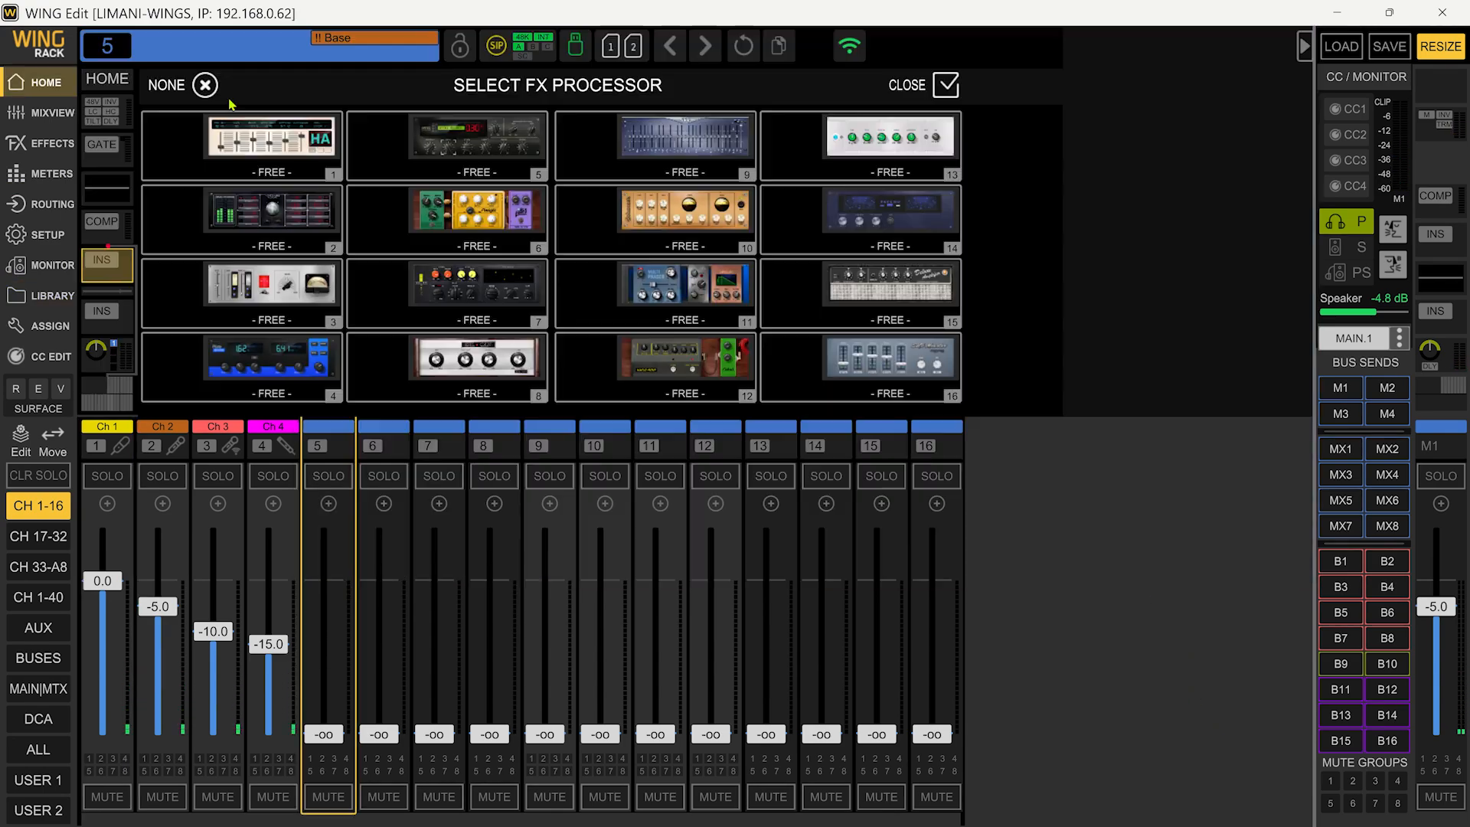
- Assign effect processor FX1 to channel 5's first insert slot and reset the insert to none
{"action": "left_click", "coordinate": [237, 157]}
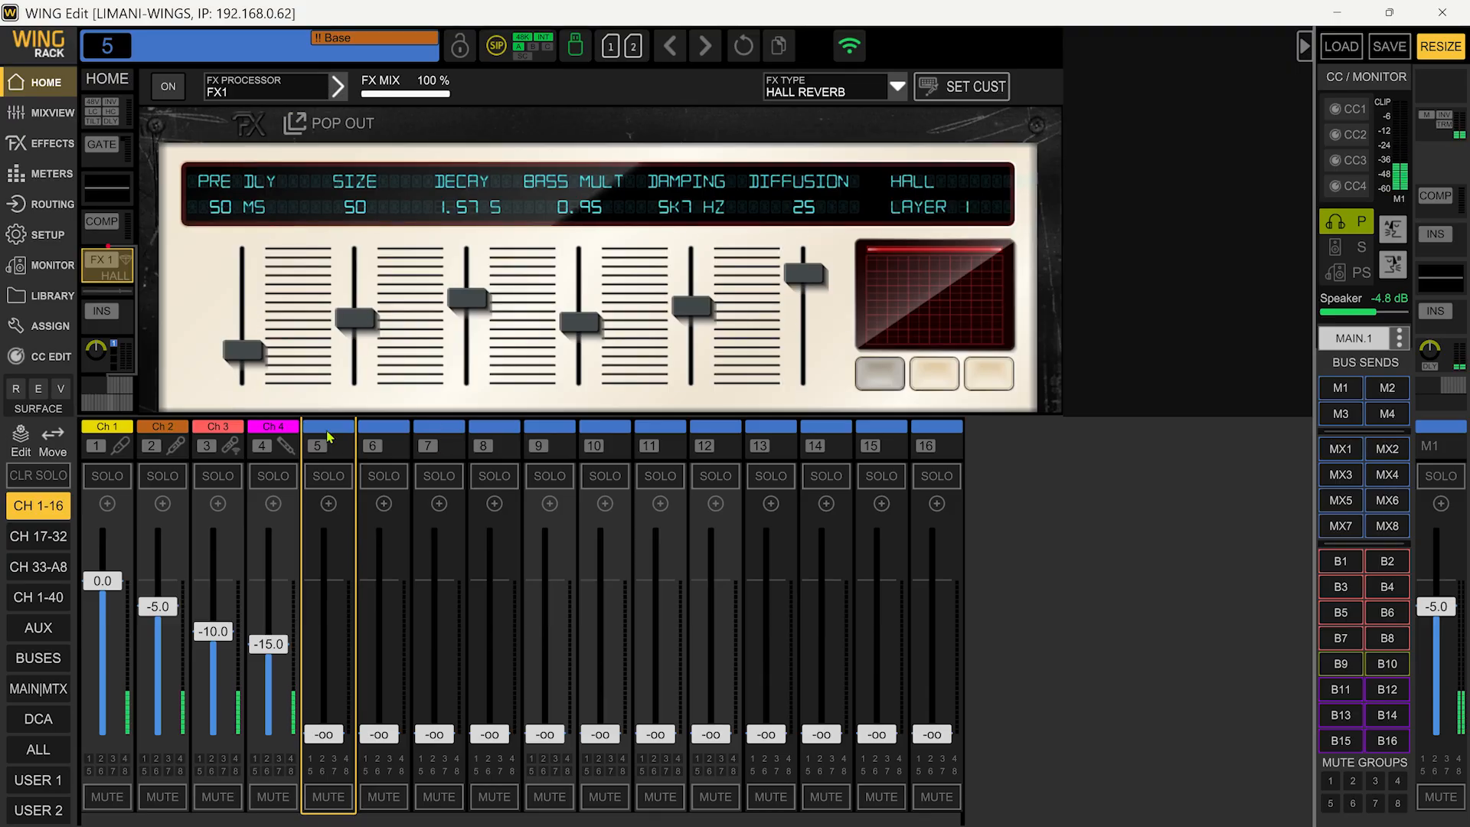
{"action": "left_click", "coordinate": [245, 86]}
{"action": "left_click", "coordinate": [182, 85]}
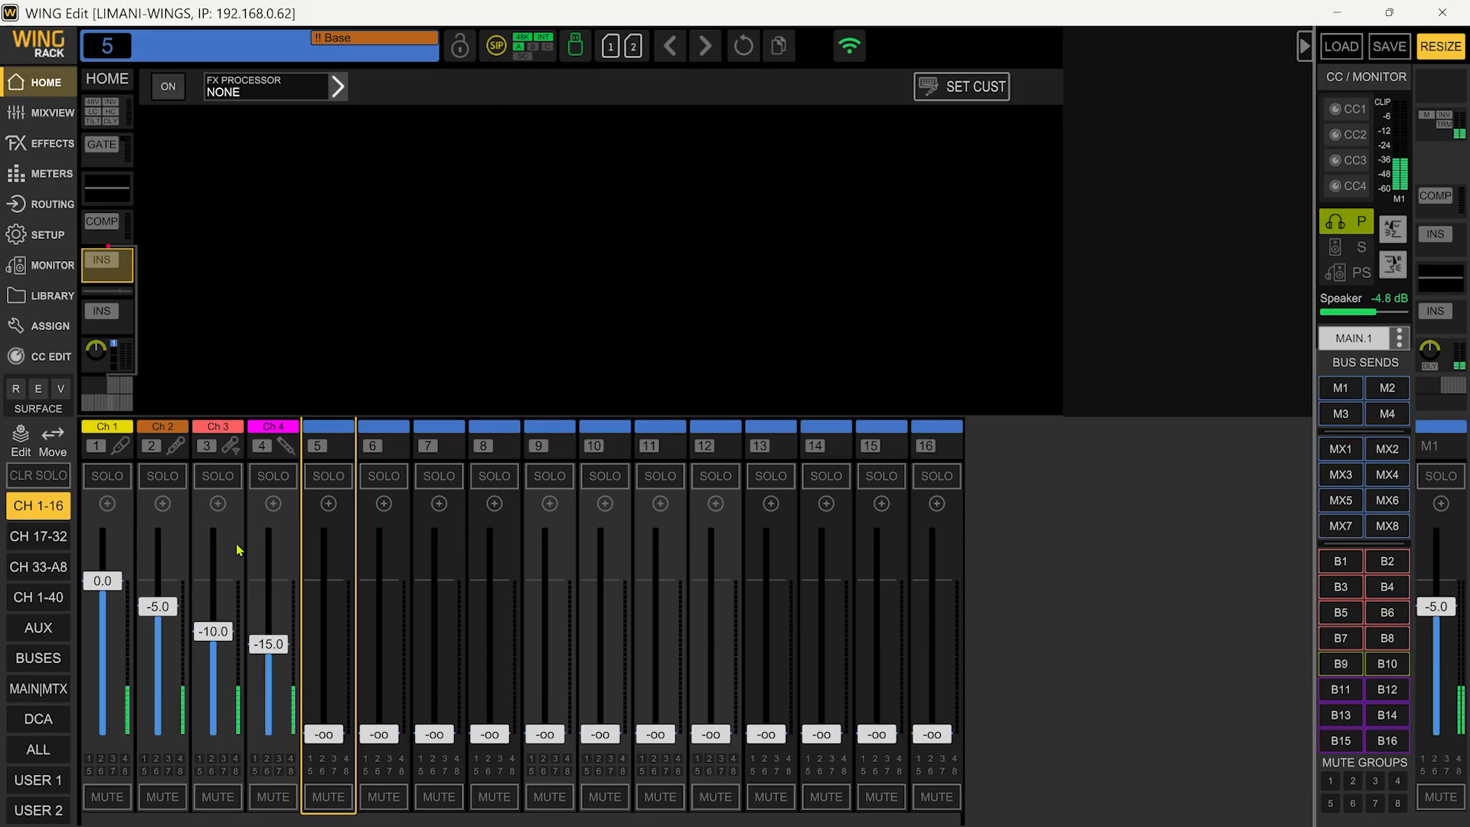
- Switch to Notepad++ and expand the "fx" section and its entry "1" in !! Base.snap to examine its parameters
{"action": "key", "text": "alt+Tab"}
{"action": "left_click", "coordinate": [88, 442]}
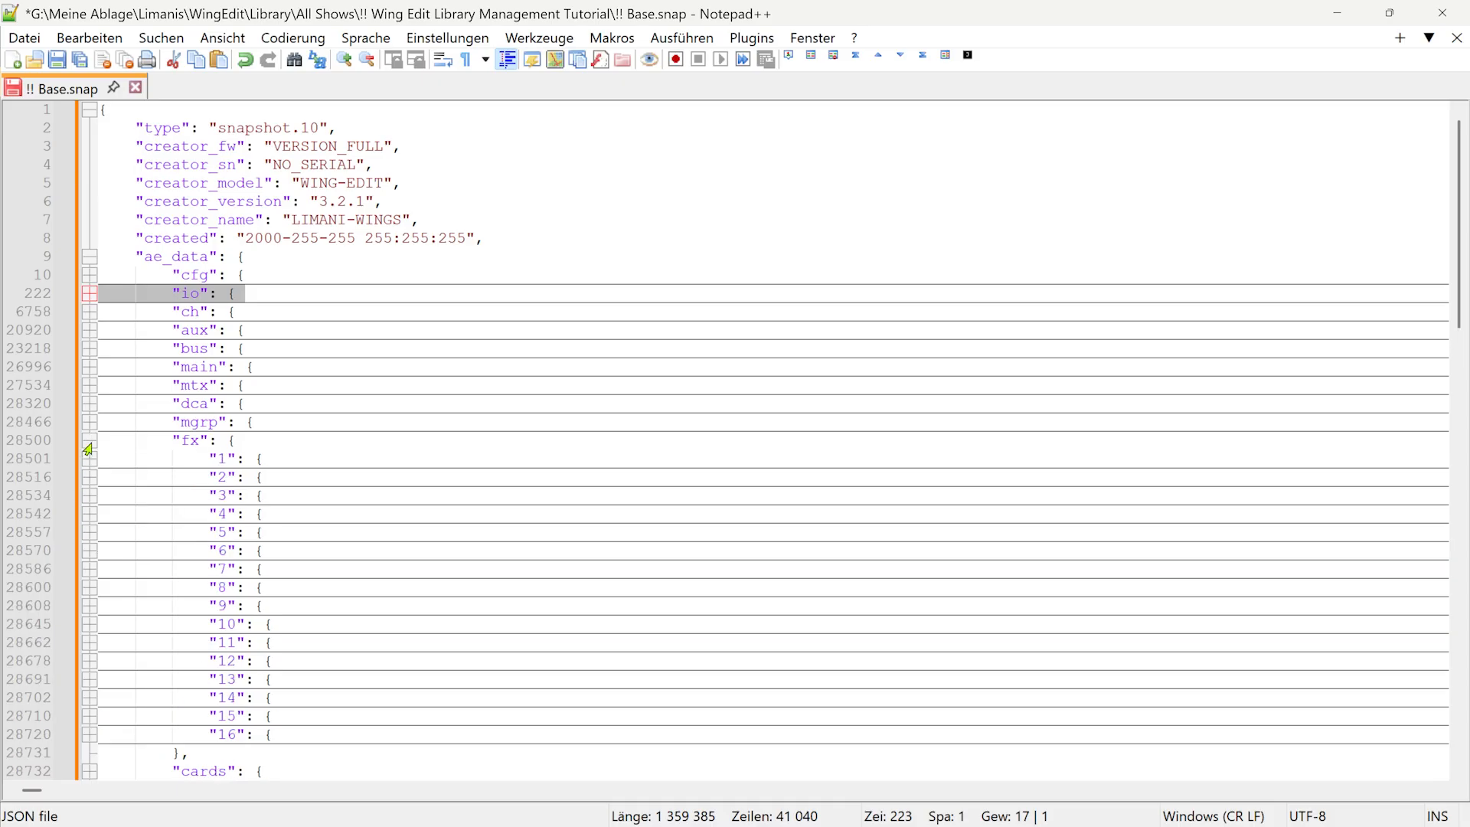
{"action": "left_click", "coordinate": [89, 461]}
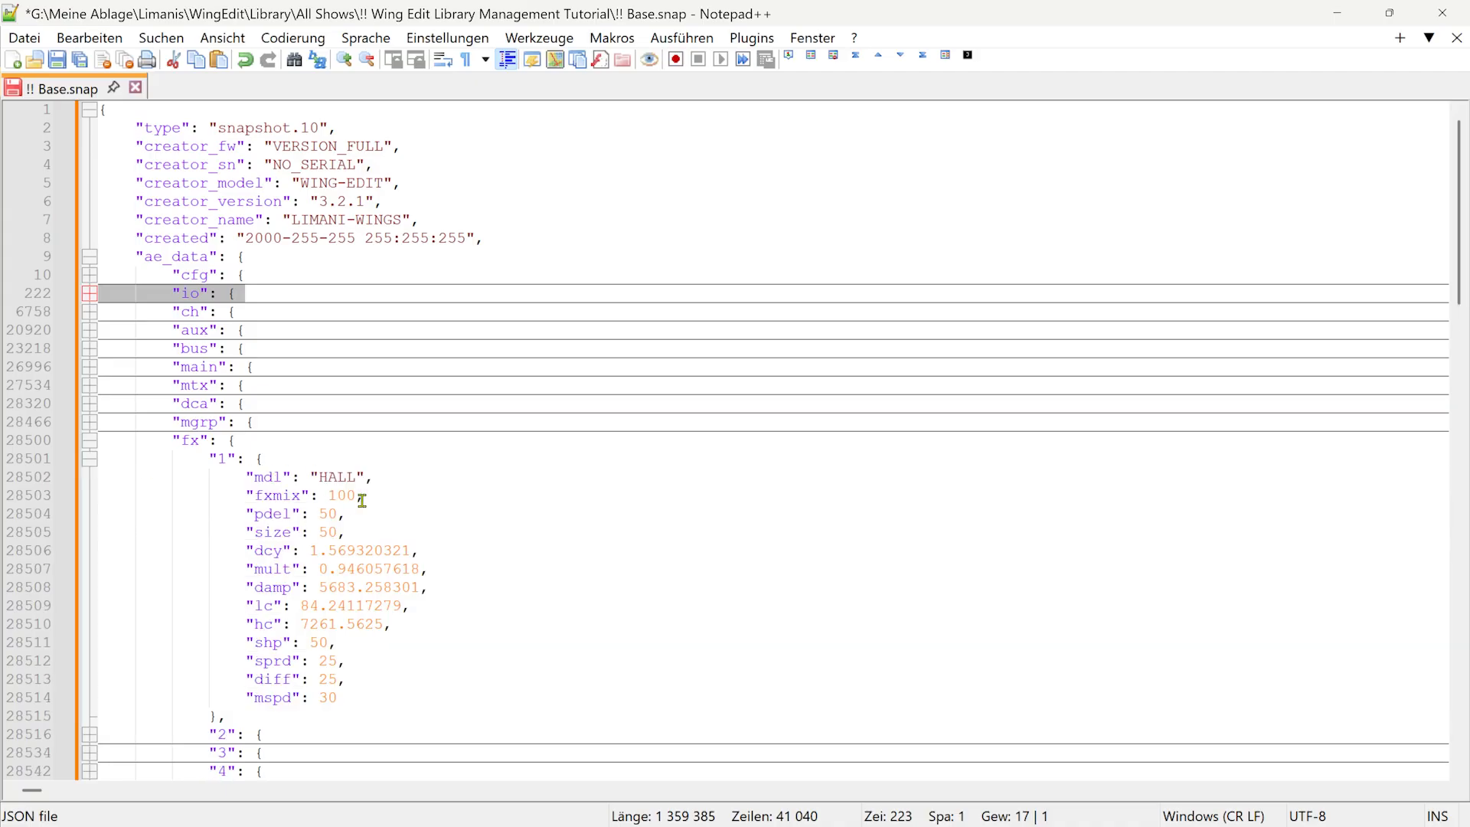
{"action": "scroll", "coordinate": [406, 481], "scroll_direction": "down", "scroll_amount": 6}
{"action": "scroll", "coordinate": [476, 466], "scroll_direction": "up", "scroll_amount": 2}
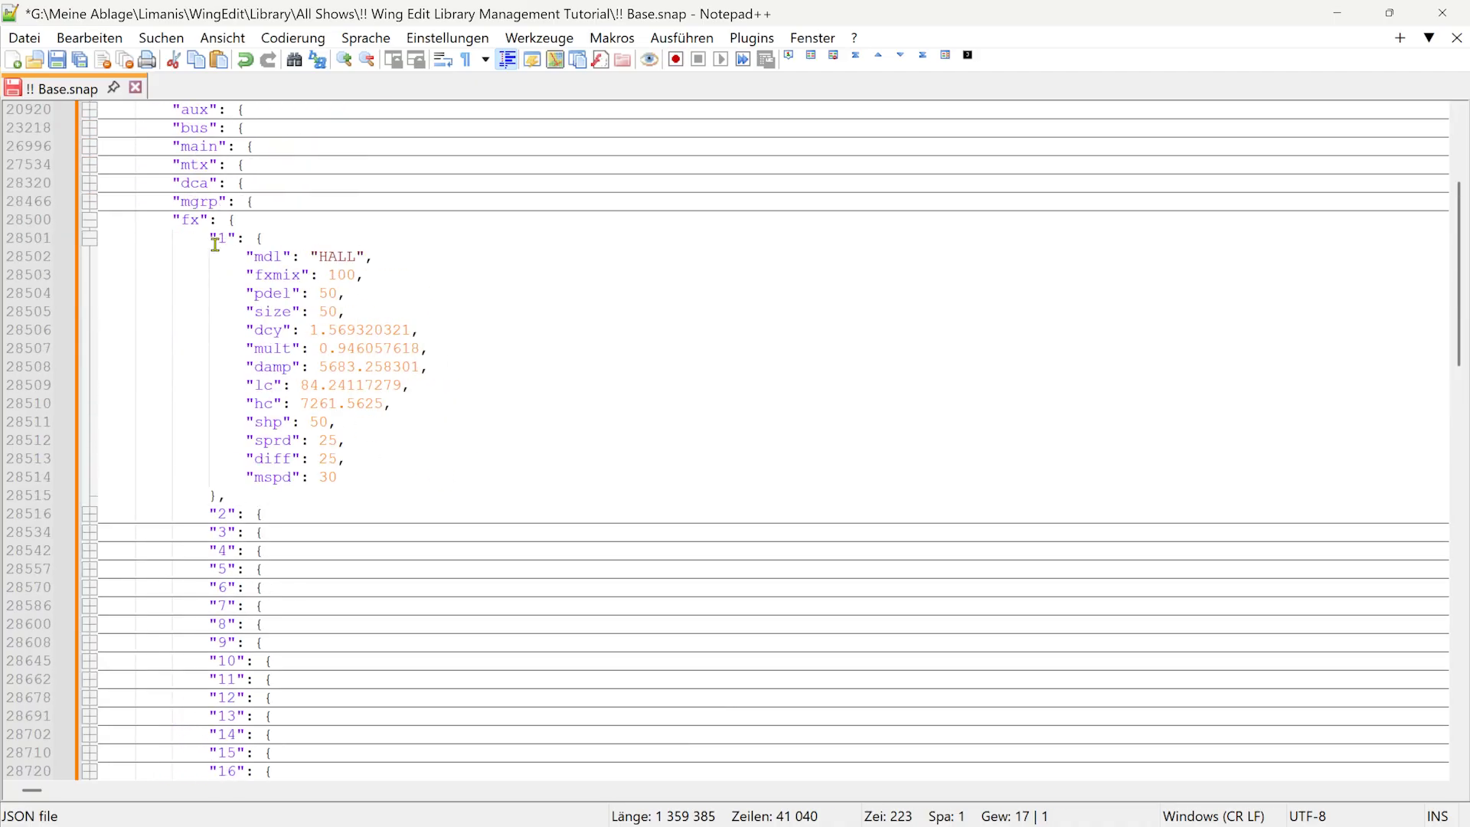
- Expand entries "2" through "6" of the "fx" section to examine their models and parameters
{"action": "left_click", "coordinate": [91, 520]}
{"action": "scroll", "coordinate": [600, 545], "scroll_direction": "down", "scroll_amount": 6}
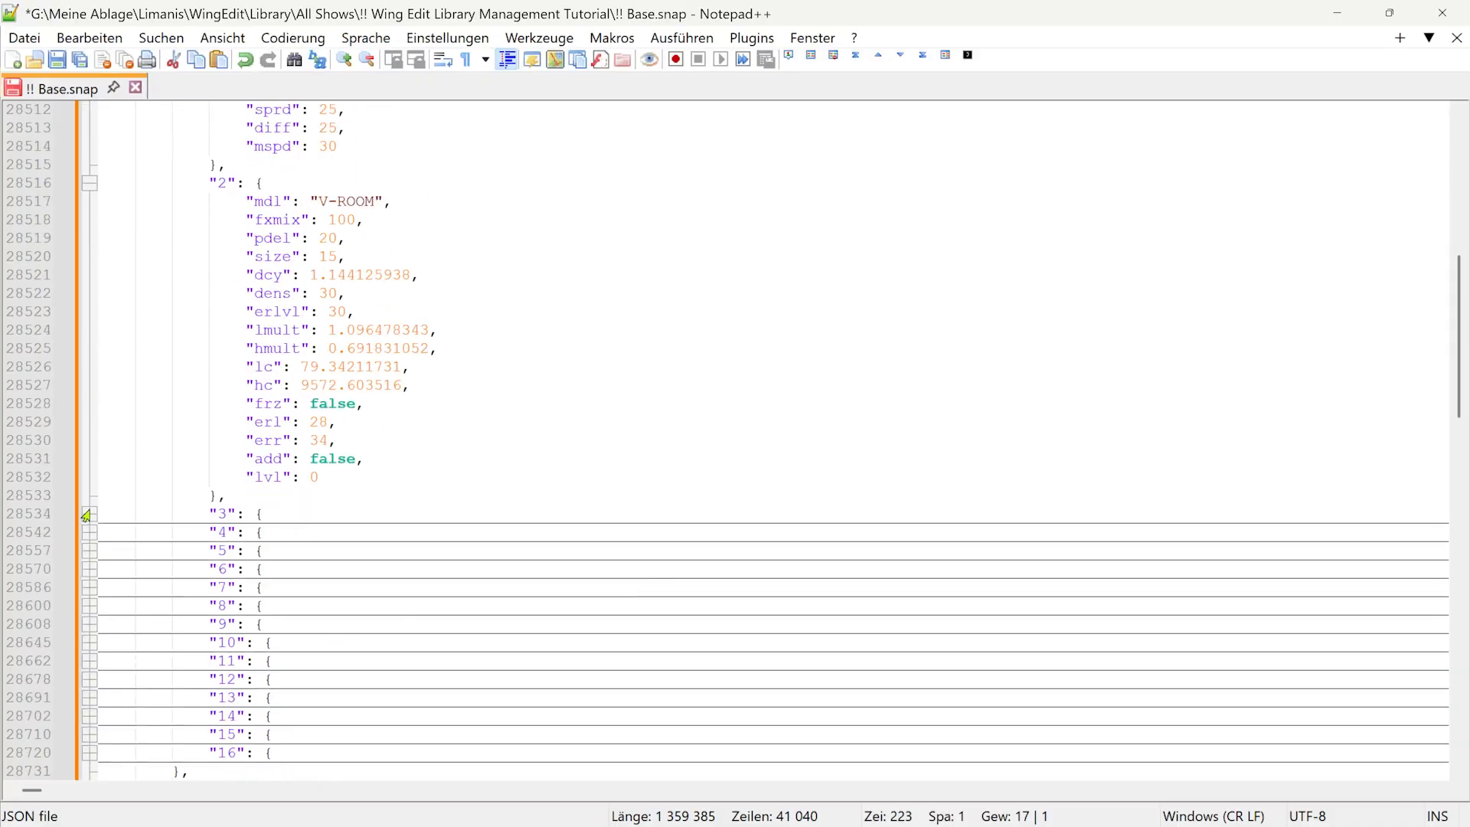
{"action": "left_click", "coordinate": [89, 514]}
{"action": "scroll", "coordinate": [561, 535], "scroll_direction": "down", "scroll_amount": 4}
{"action": "left_click", "coordinate": [89, 444]}
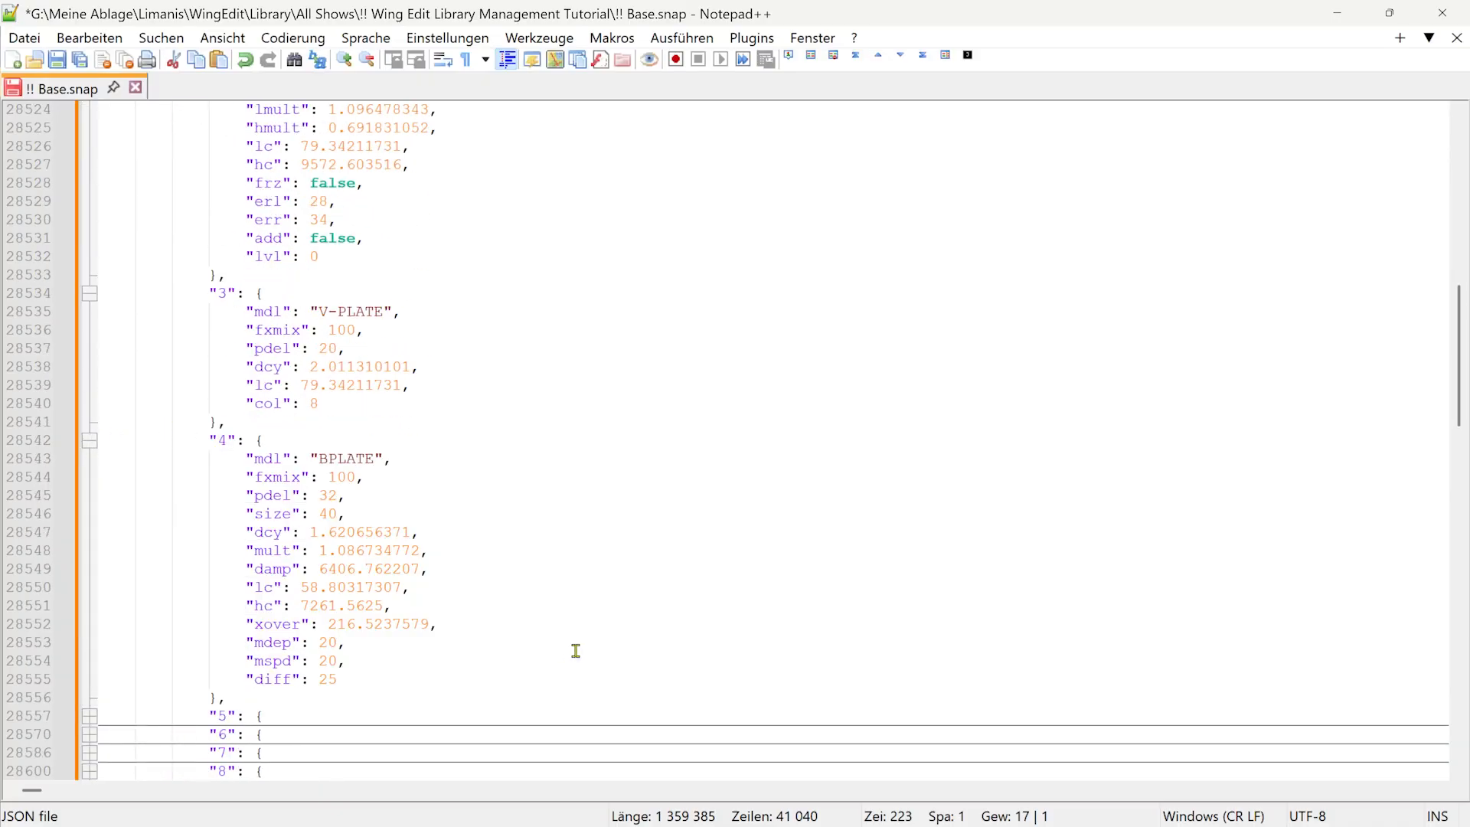
{"action": "scroll", "coordinate": [574, 650], "scroll_direction": "down", "scroll_amount": 5}
{"action": "left_click", "coordinate": [88, 444]}
{"action": "scroll", "coordinate": [352, 610], "scroll_direction": "down", "scroll_amount": 6}
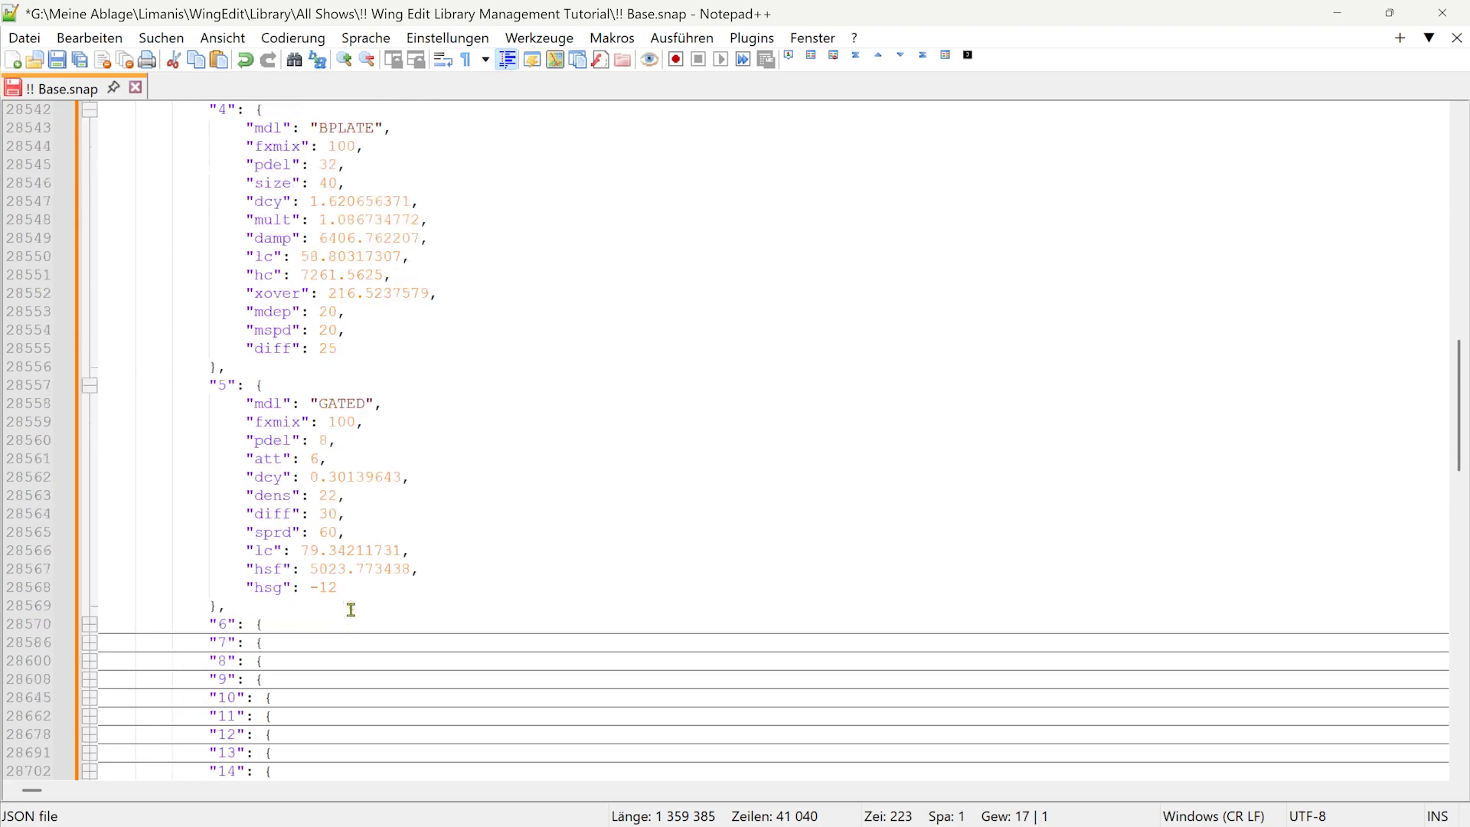
{"action": "left_click", "coordinate": [89, 349]}
{"action": "scroll", "coordinate": [165, 481], "scroll_direction": "down", "scroll_amount": 3}
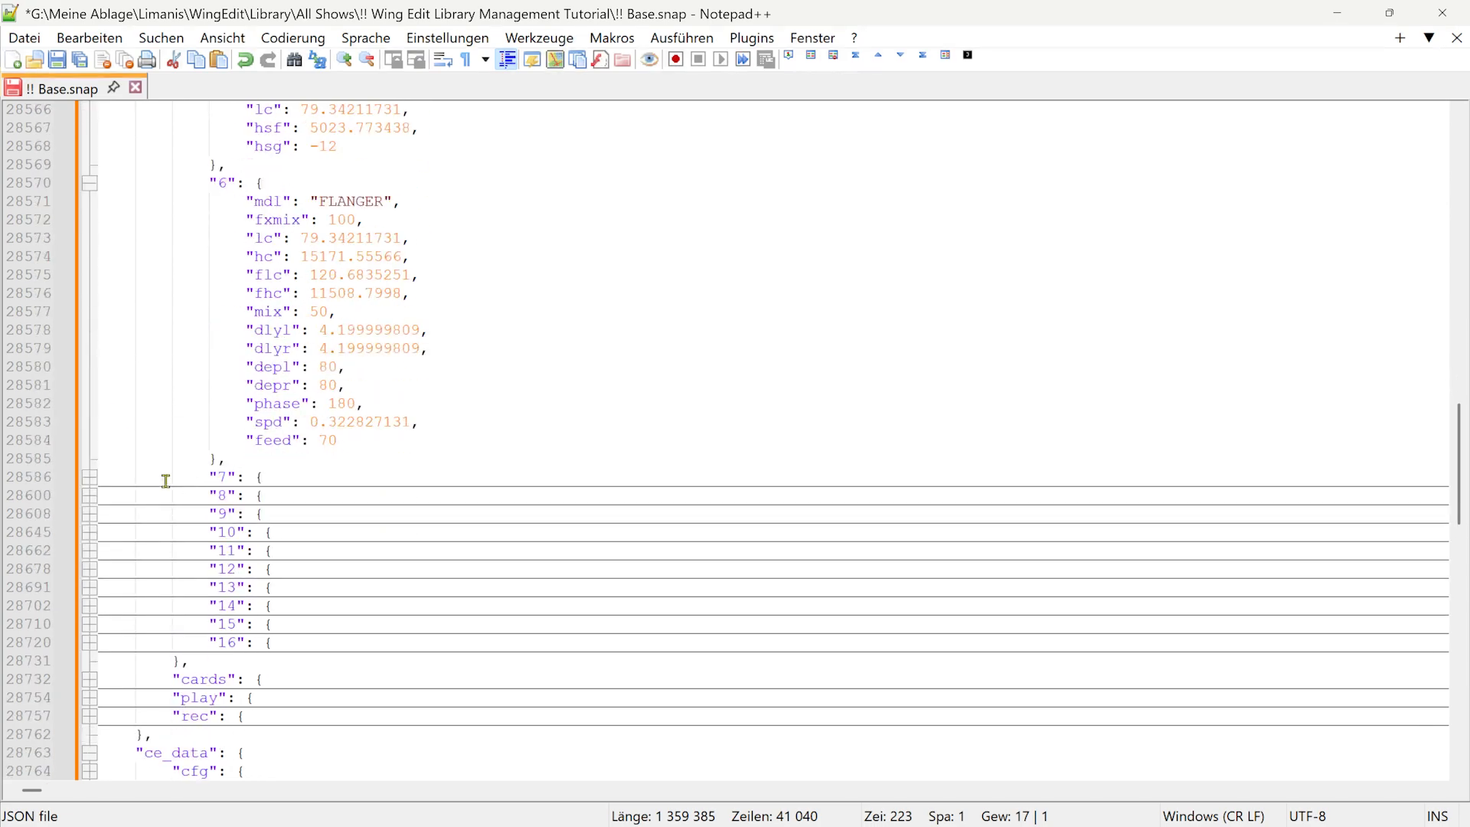
- Expand entries "7" through "10" of the "fx" section to examine their models and parameters
{"action": "left_click", "coordinate": [89, 476]}
{"action": "scroll", "coordinate": [85, 486], "scroll_direction": "down", "scroll_amount": 6}
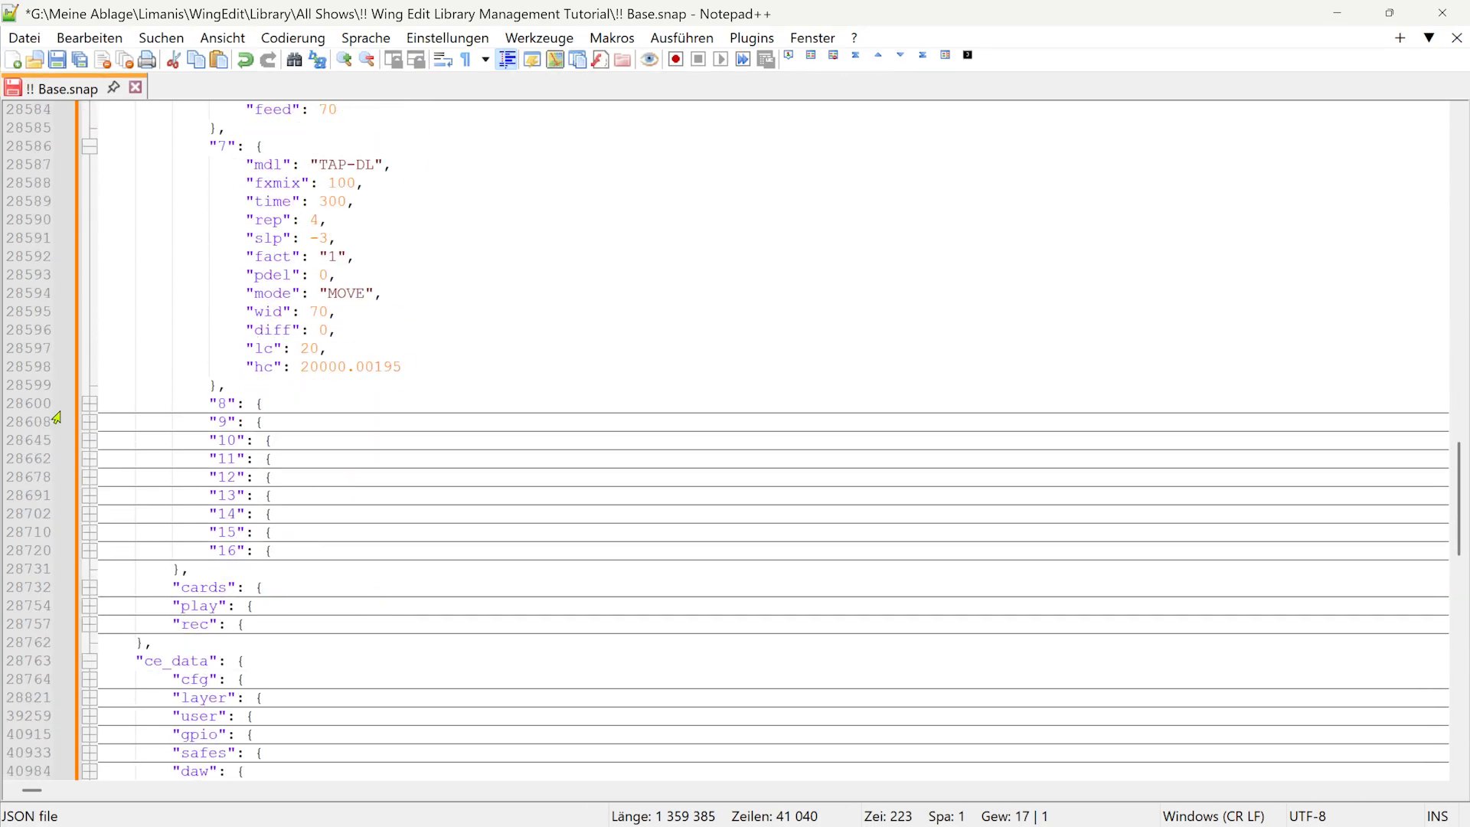
{"action": "left_click", "coordinate": [90, 404]}
{"action": "left_click", "coordinate": [89, 551]}
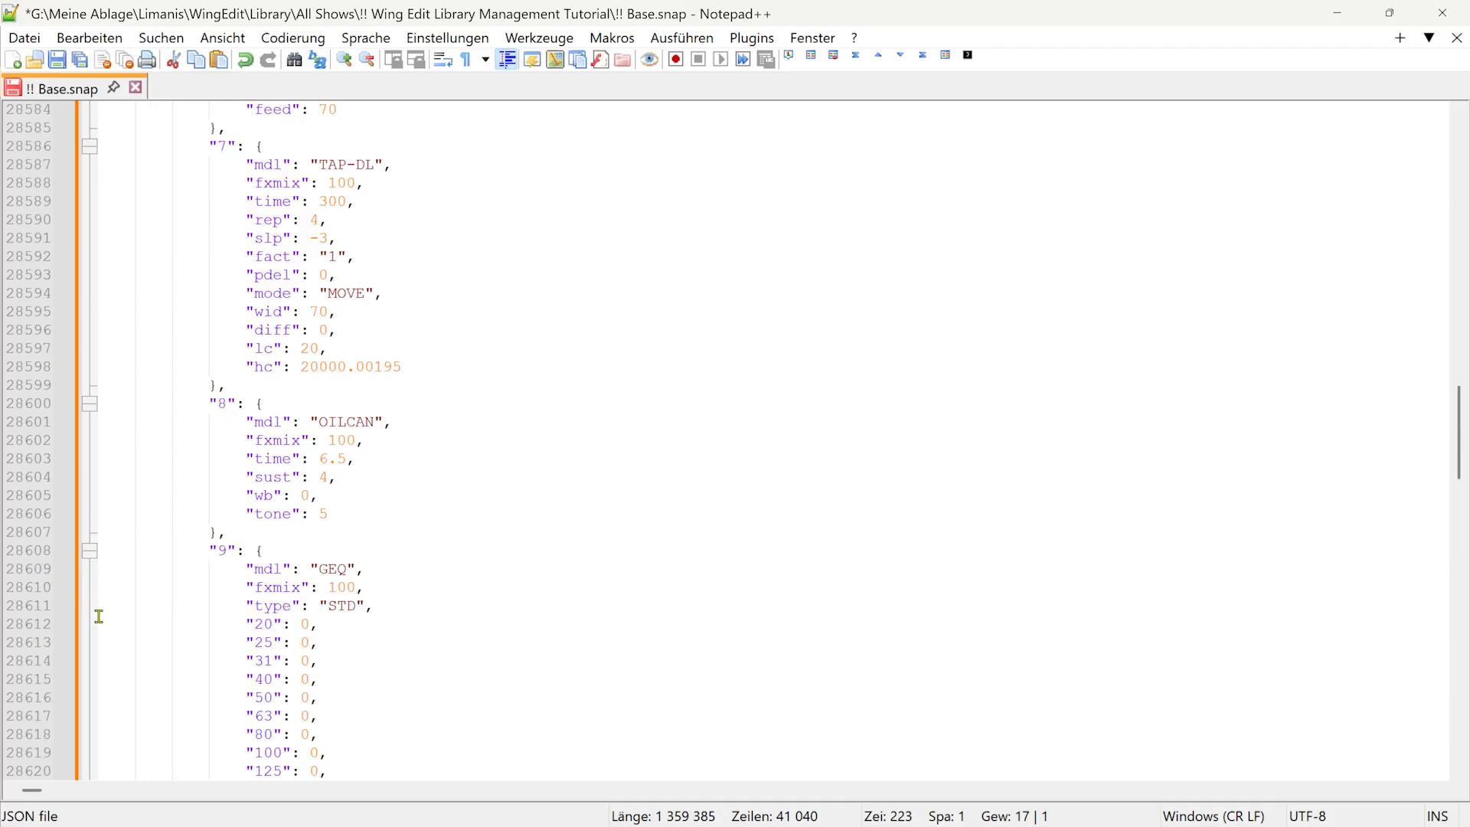
{"action": "scroll", "coordinate": [194, 574], "scroll_direction": "down", "scroll_amount": 16}
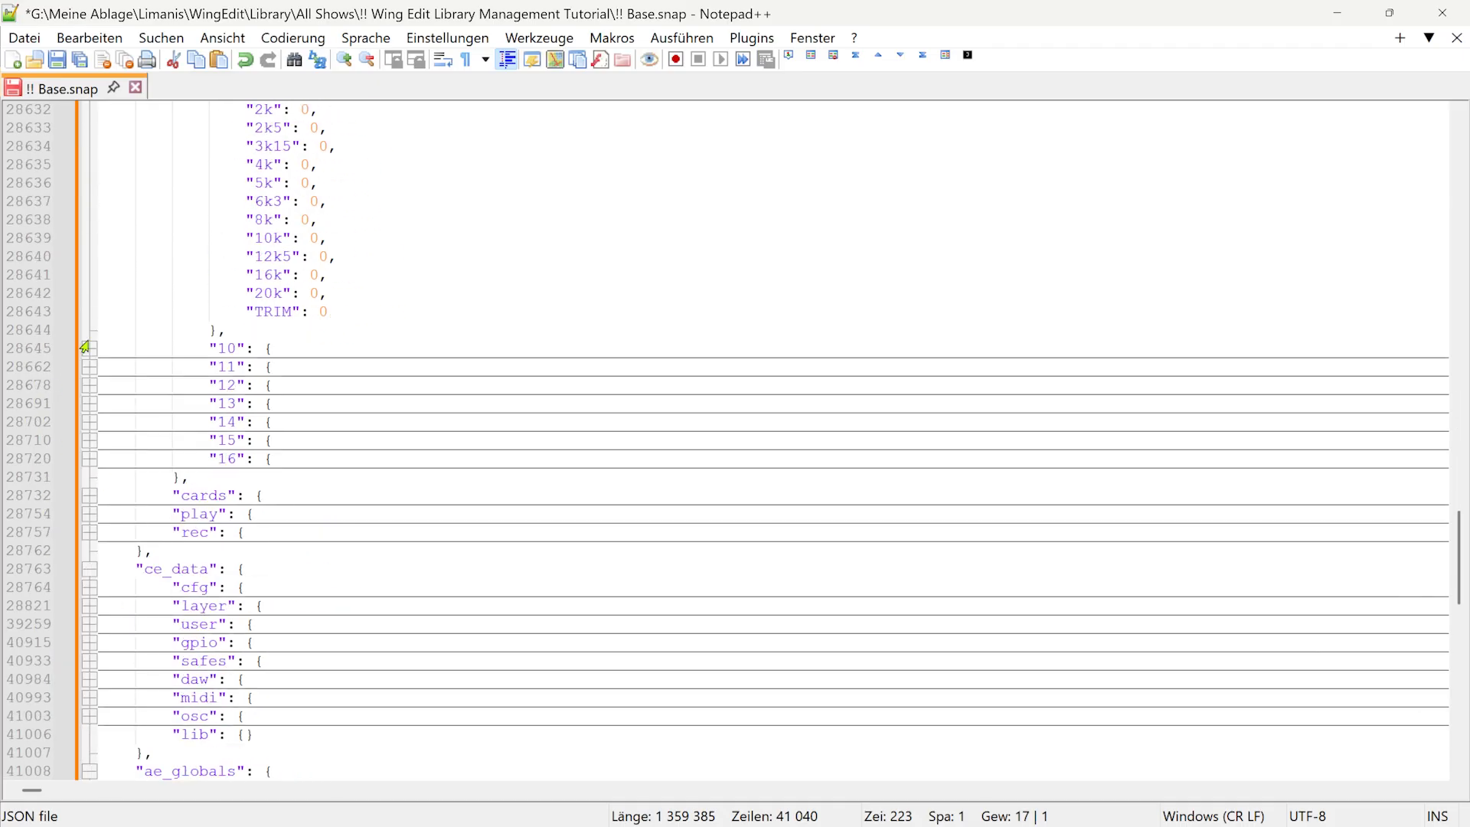
{"action": "left_click", "coordinate": [89, 350]}
{"action": "scroll", "coordinate": [76, 436], "scroll_direction": "down", "scroll_amount": 4}
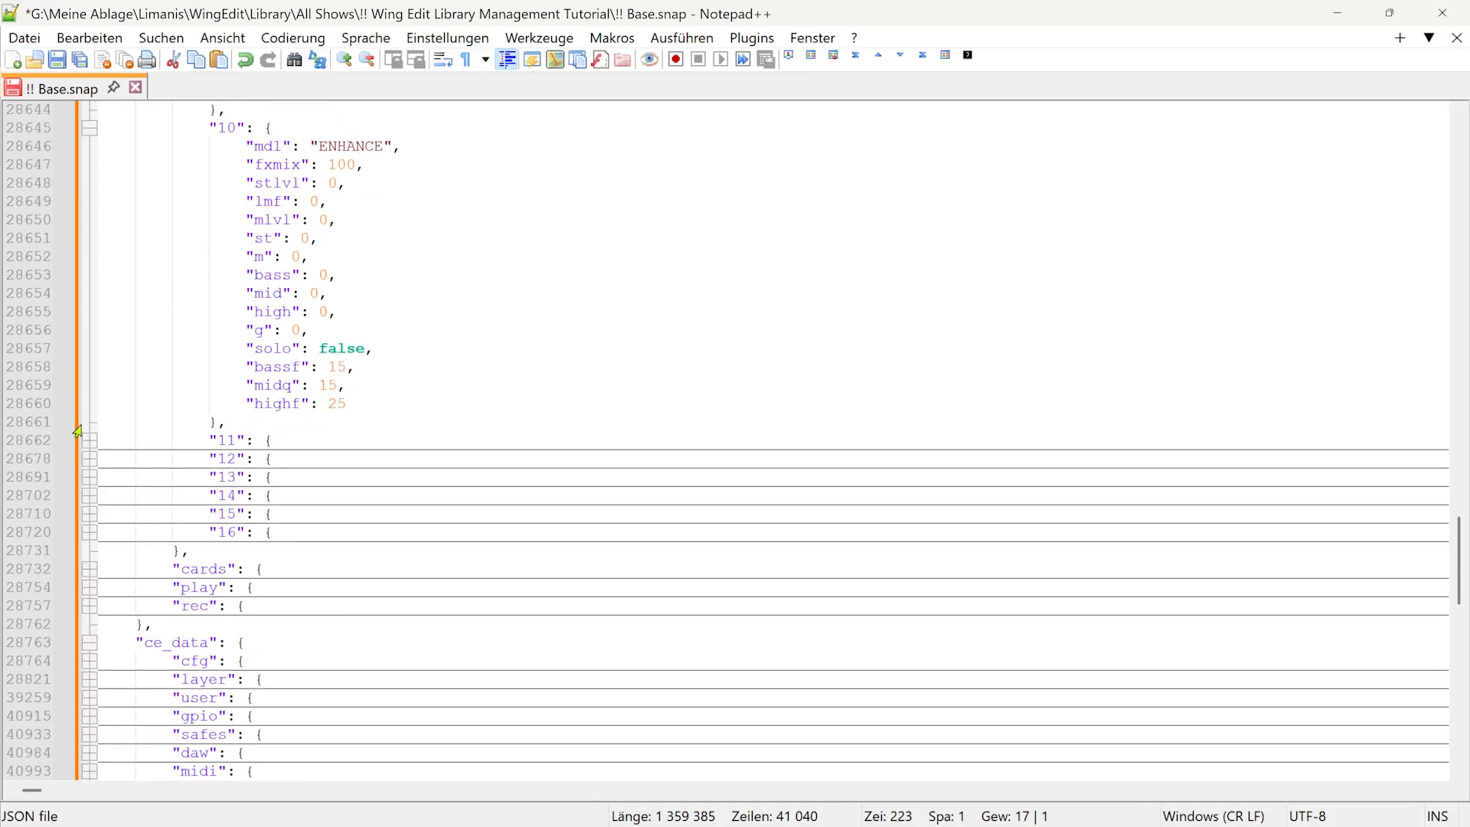
- Expand entries "11" through "13" of the "fx" section to examine their models and parameters
{"action": "left_click", "coordinate": [89, 440]}
{"action": "scroll", "coordinate": [100, 452], "scroll_direction": "down", "scroll_amount": 5}
{"action": "left_click", "coordinate": [89, 458]}
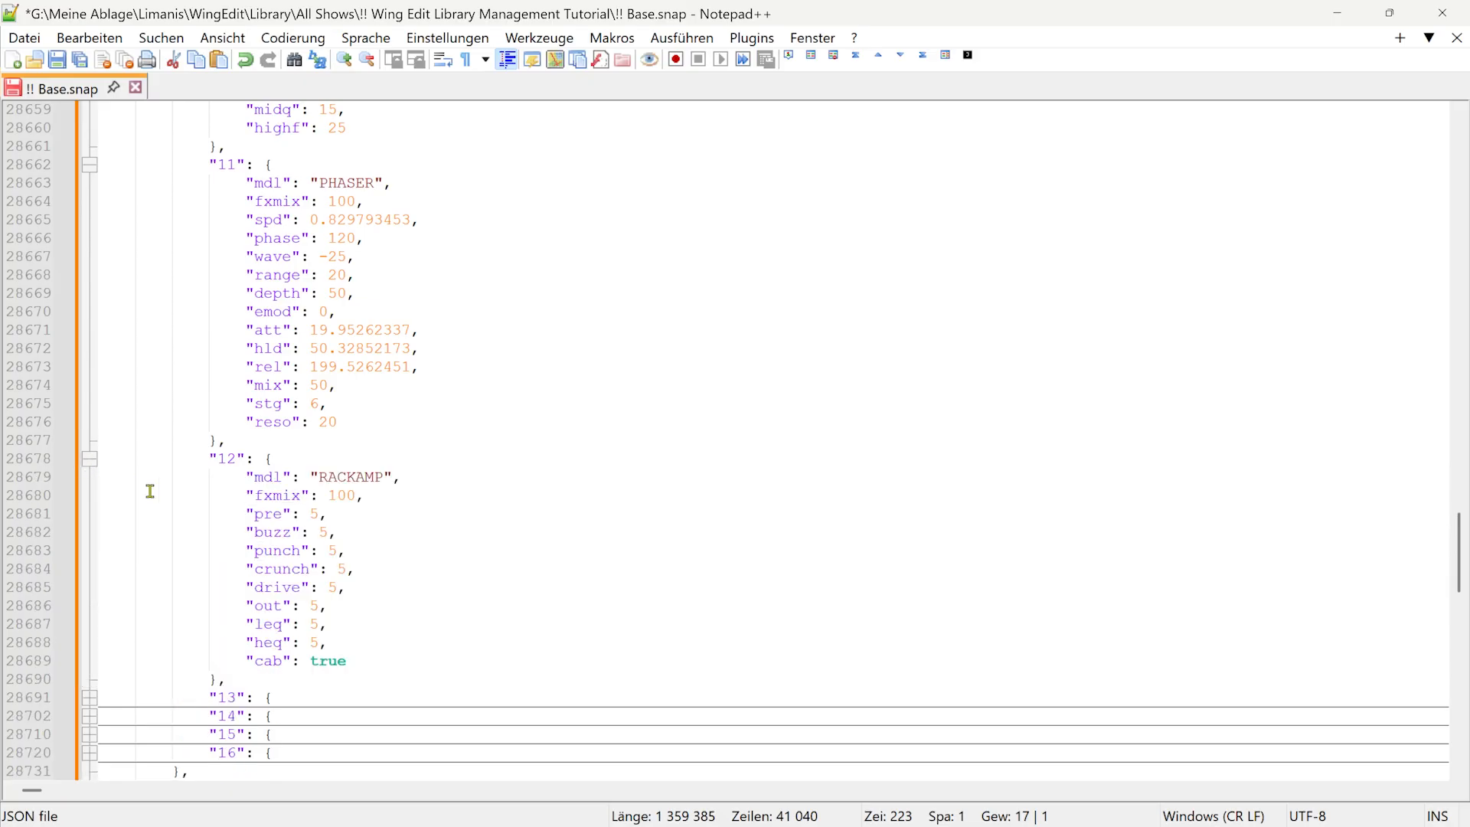
{"action": "scroll", "coordinate": [104, 413], "scroll_direction": "down", "scroll_amount": 6}
{"action": "left_click", "coordinate": [89, 368]}
{"action": "scroll", "coordinate": [321, 598], "scroll_direction": "down", "scroll_amount": 6}
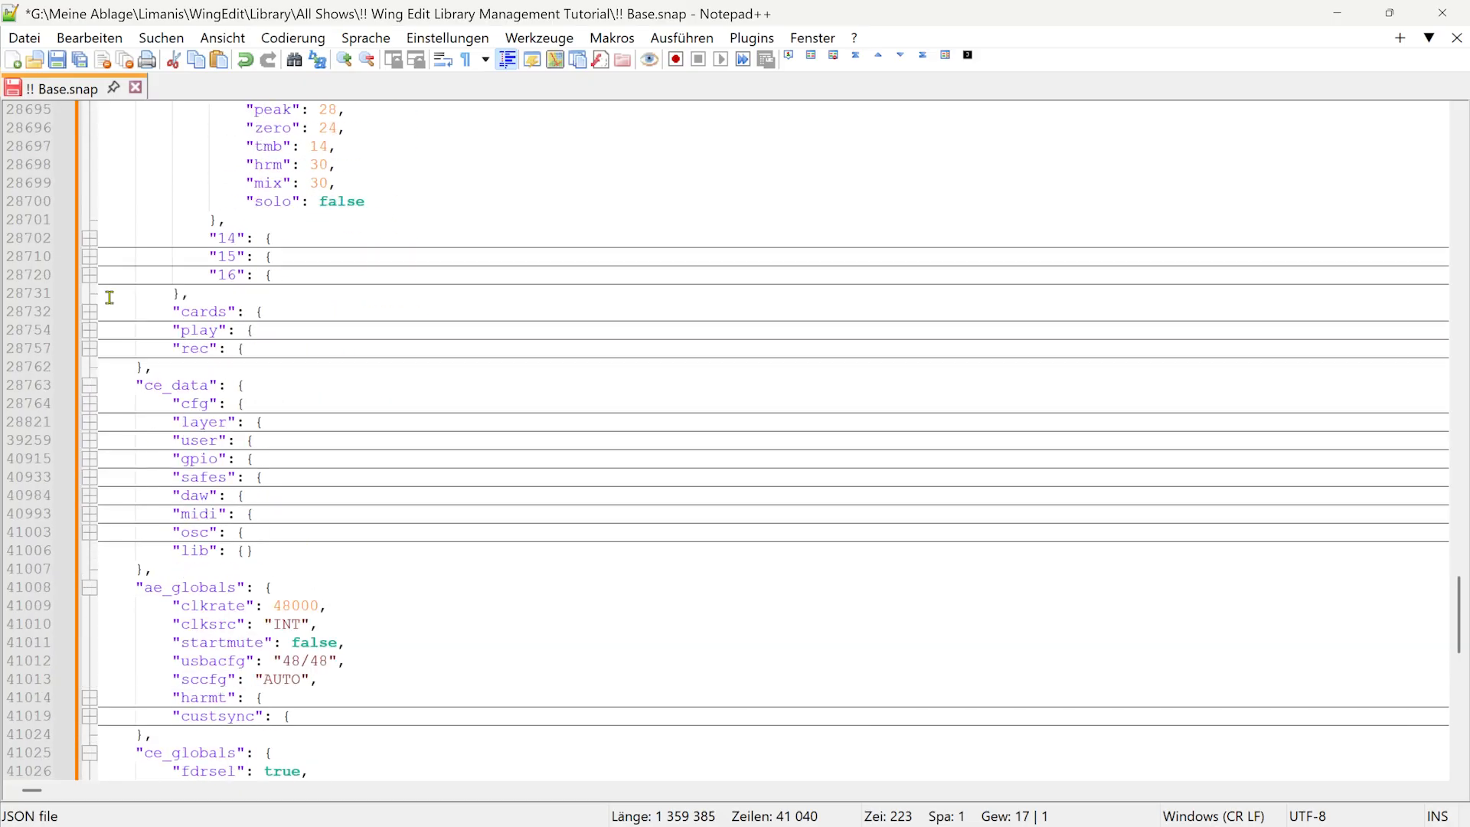
- Expand entries "14" through "16" of the "fx" section to examine their models and parameters
{"action": "left_click", "coordinate": [89, 237]}
{"action": "scroll", "coordinate": [121, 311], "scroll_direction": "down", "scroll_amount": 4}
{"action": "left_click", "coordinate": [87, 165]}
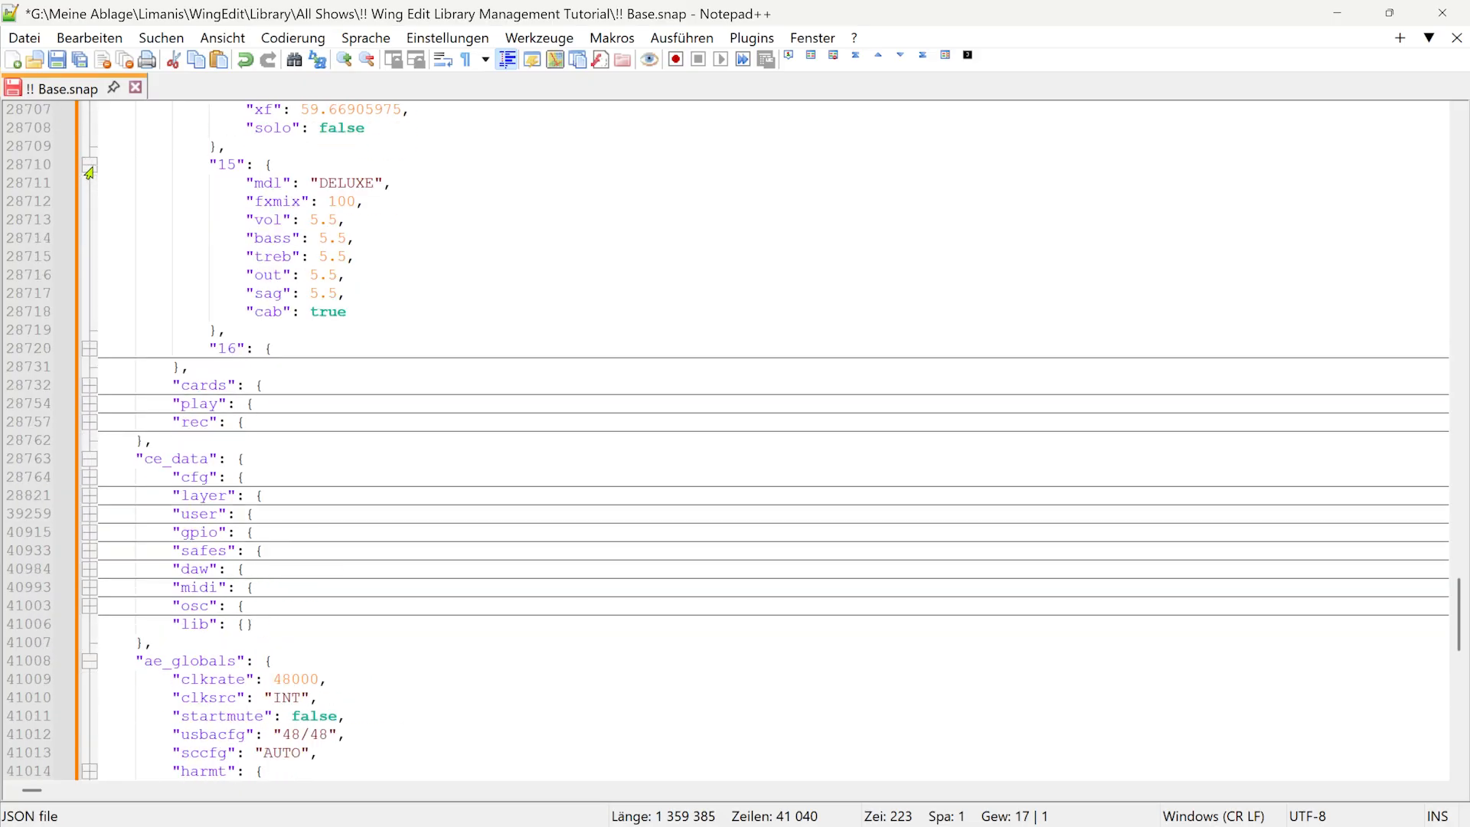
{"action": "scroll", "coordinate": [243, 367], "scroll_direction": "down", "scroll_amount": 1}
{"action": "left_click", "coordinate": [89, 294]}
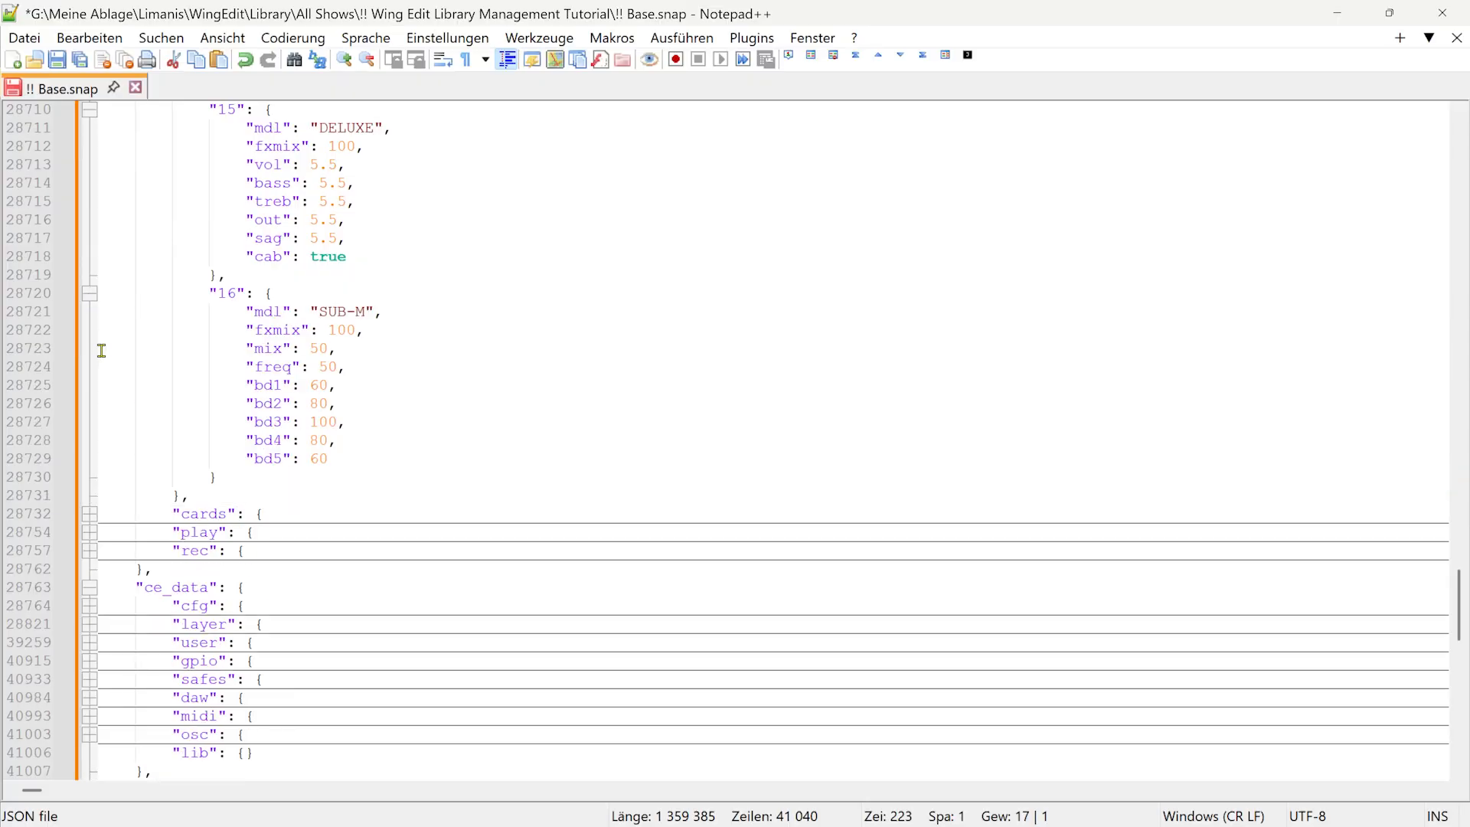
{"action": "scroll", "coordinate": [580, 645], "scroll_direction": "up", "scroll_amount": 20}
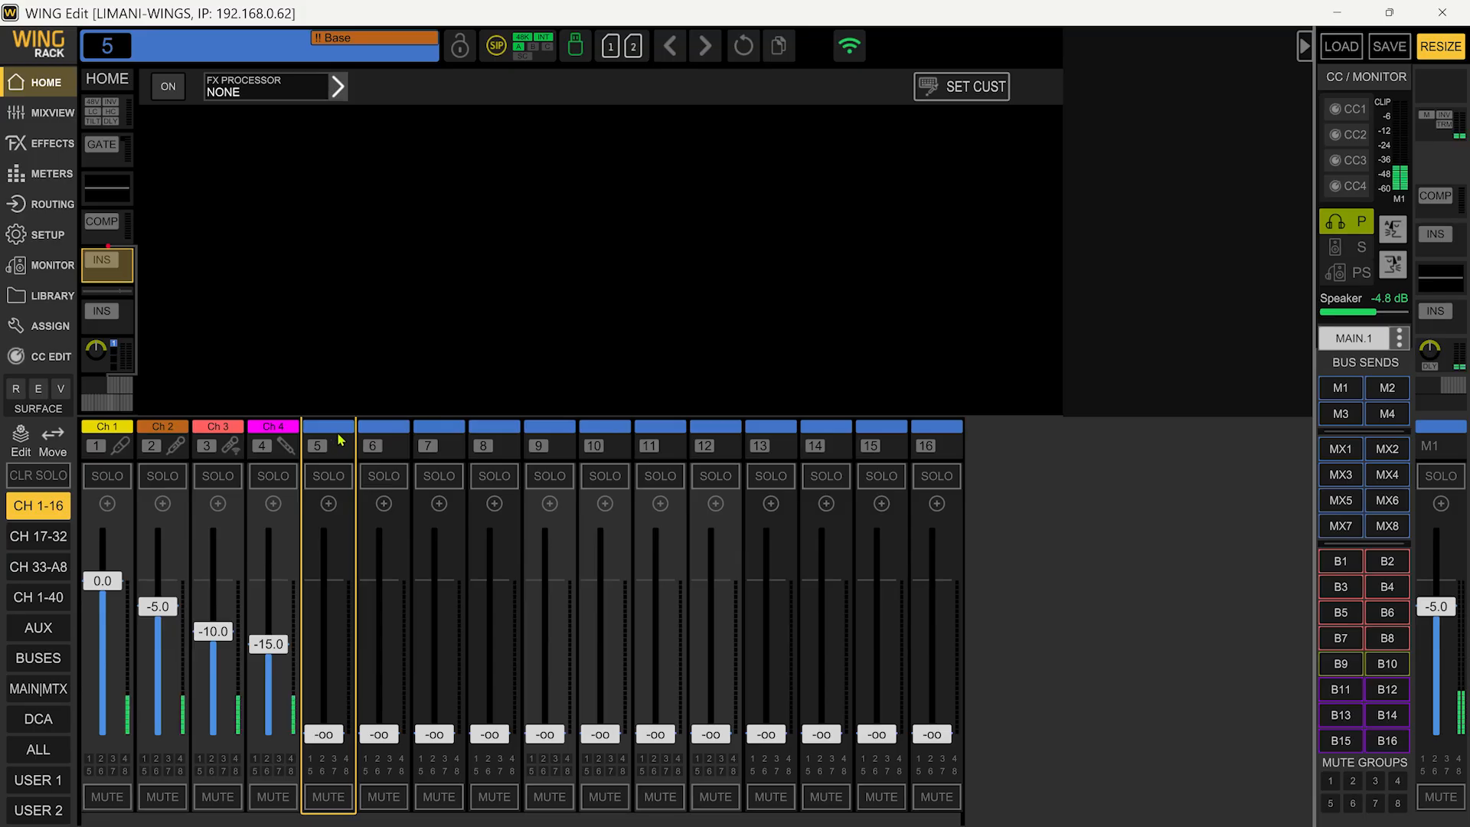
- In WING Edit, assign FX1 to channel 5's first insert slot and set the hall reverb's Size to 84
{"action": "left_click", "coordinate": [338, 439]}
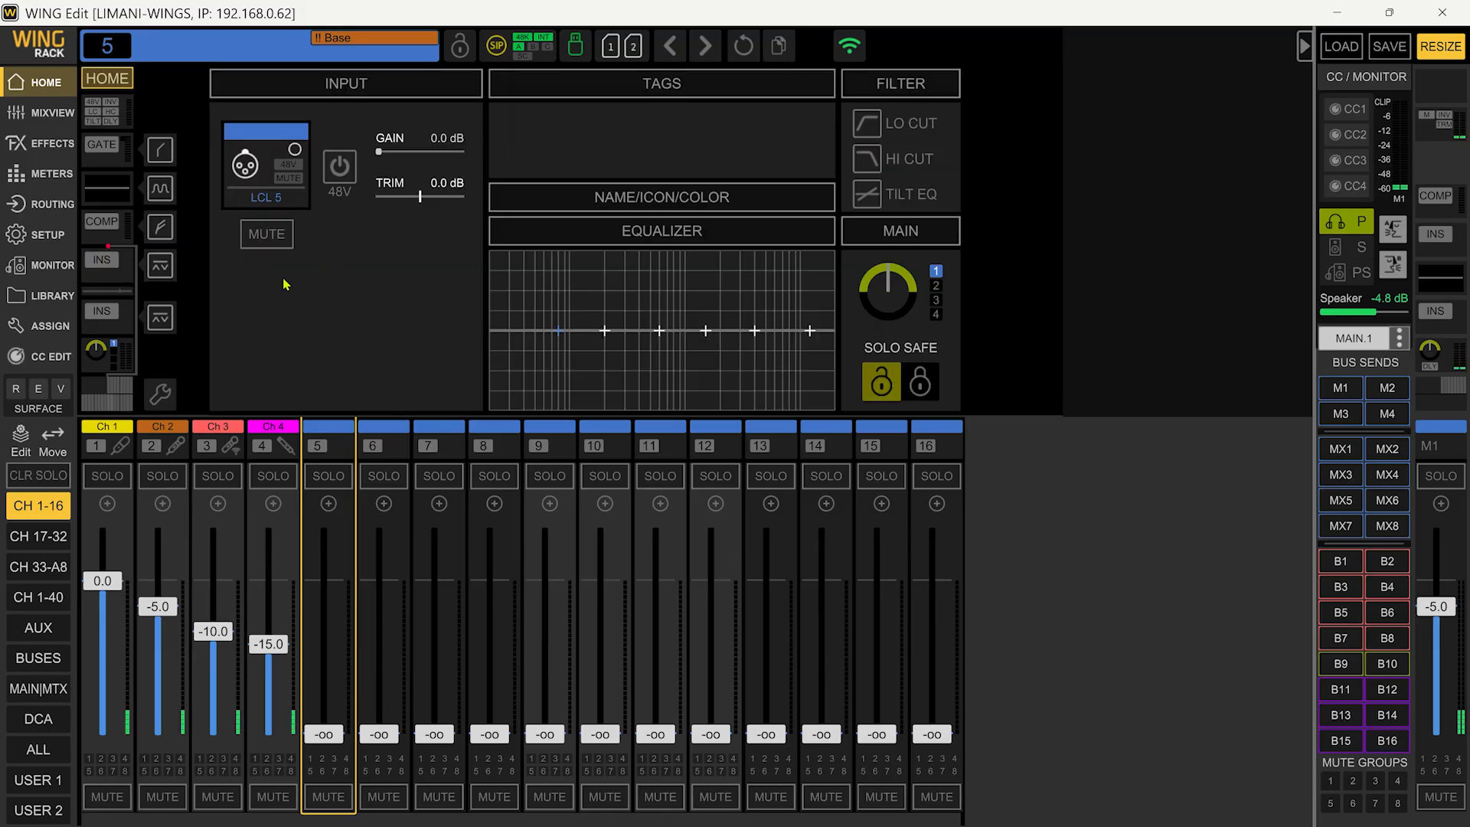
{"action": "left_click", "coordinate": [107, 264]}
{"action": "left_click", "coordinate": [239, 98]}
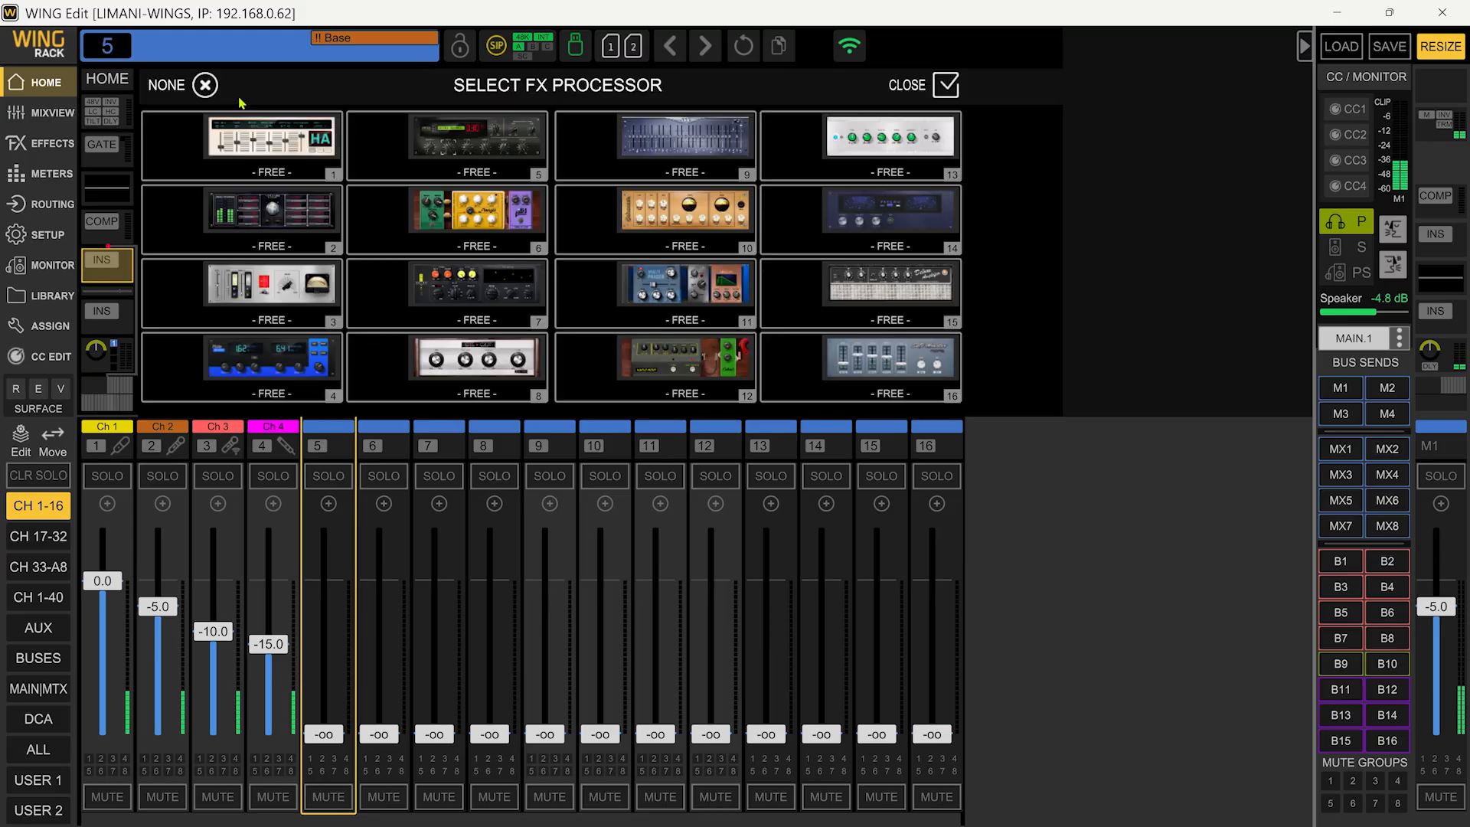
{"action": "left_click", "coordinate": [216, 145]}
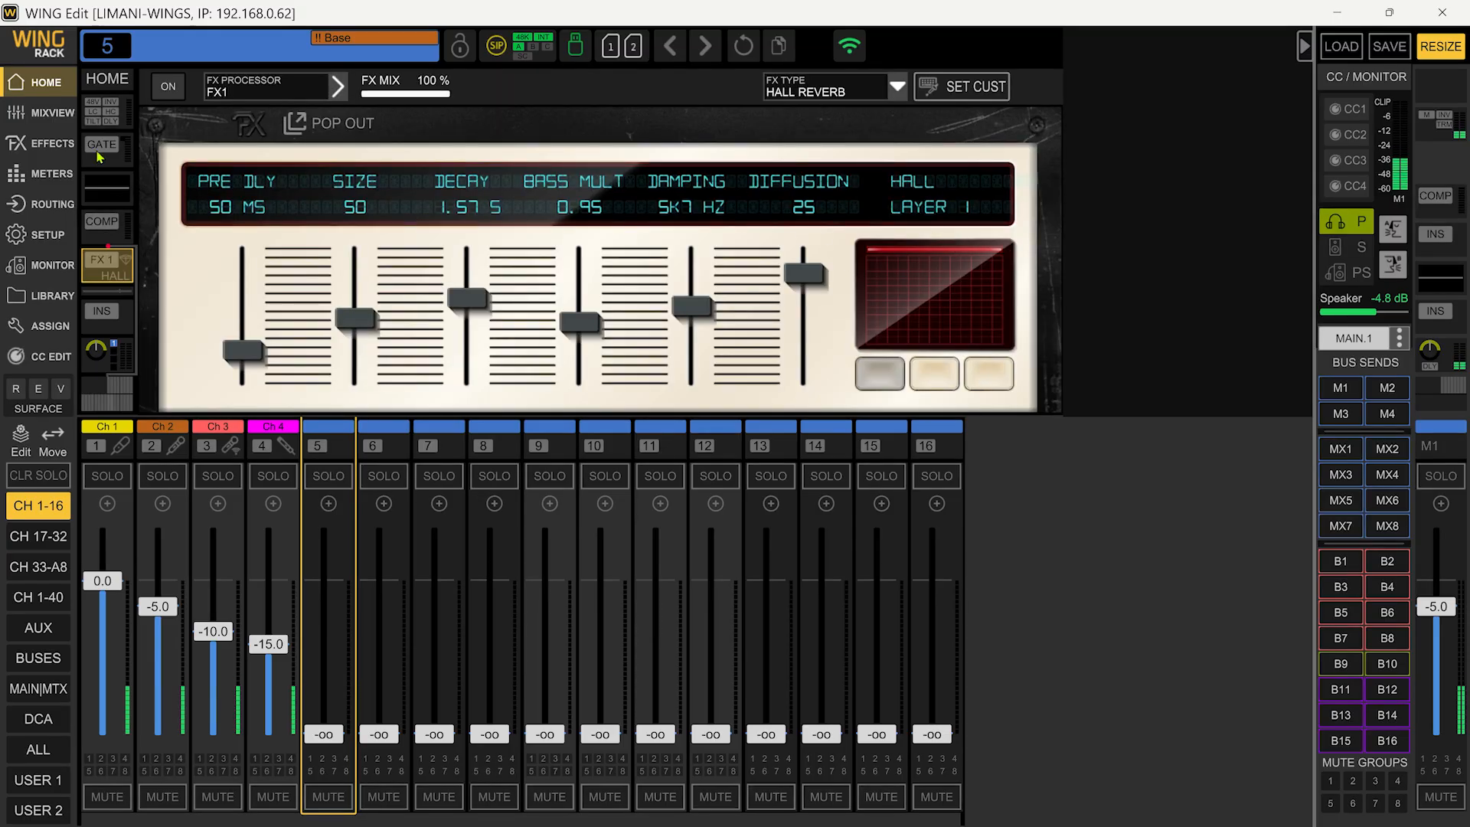
{"action": "left_click_drag", "start_coordinate": [363, 324], "coordinate": [384, 237]}
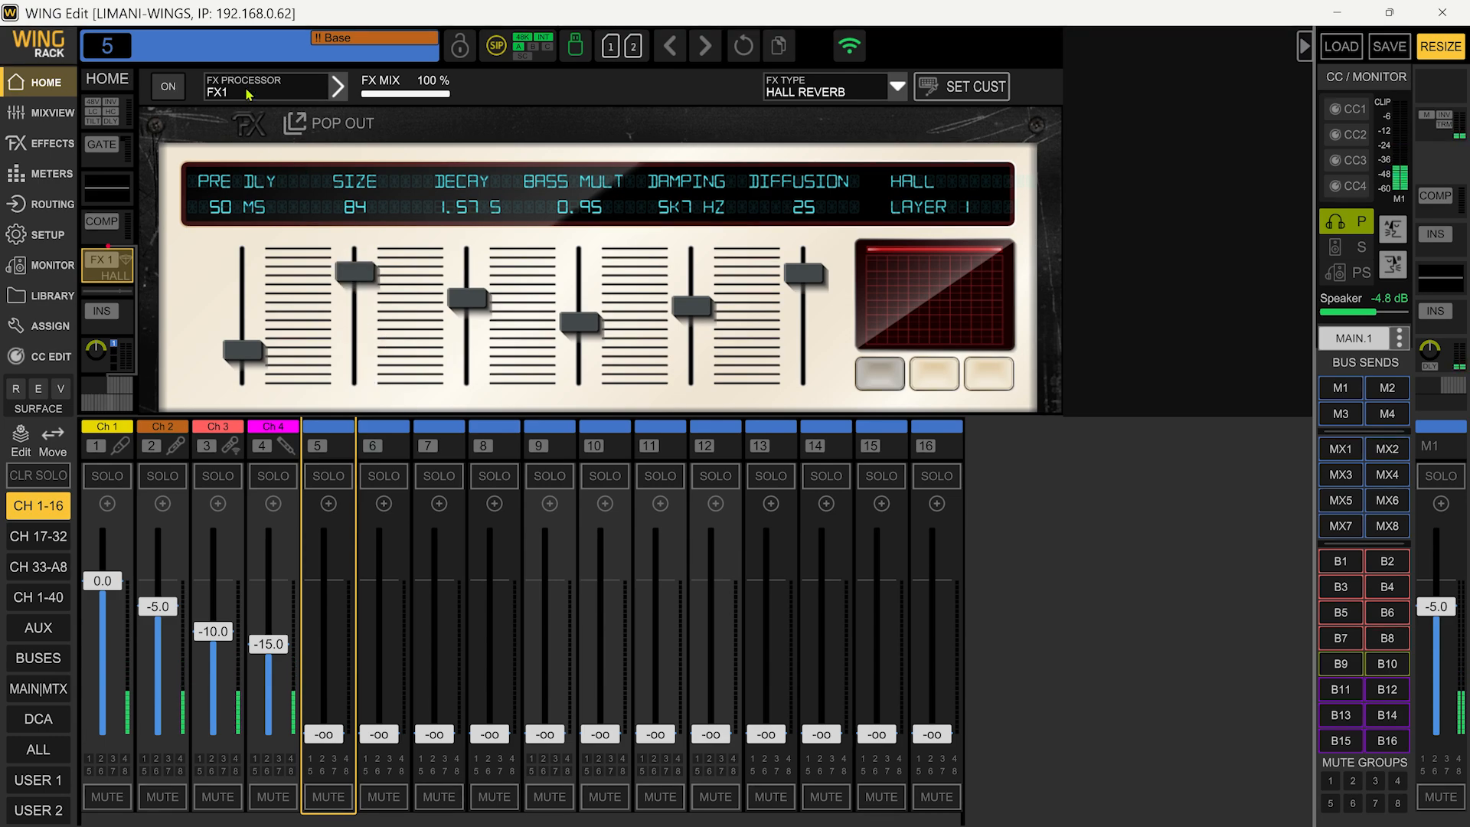
- Open the scope of the !! Base snapshot in the library for editing and deselect all of its elements
{"action": "left_click", "coordinate": [48, 297]}
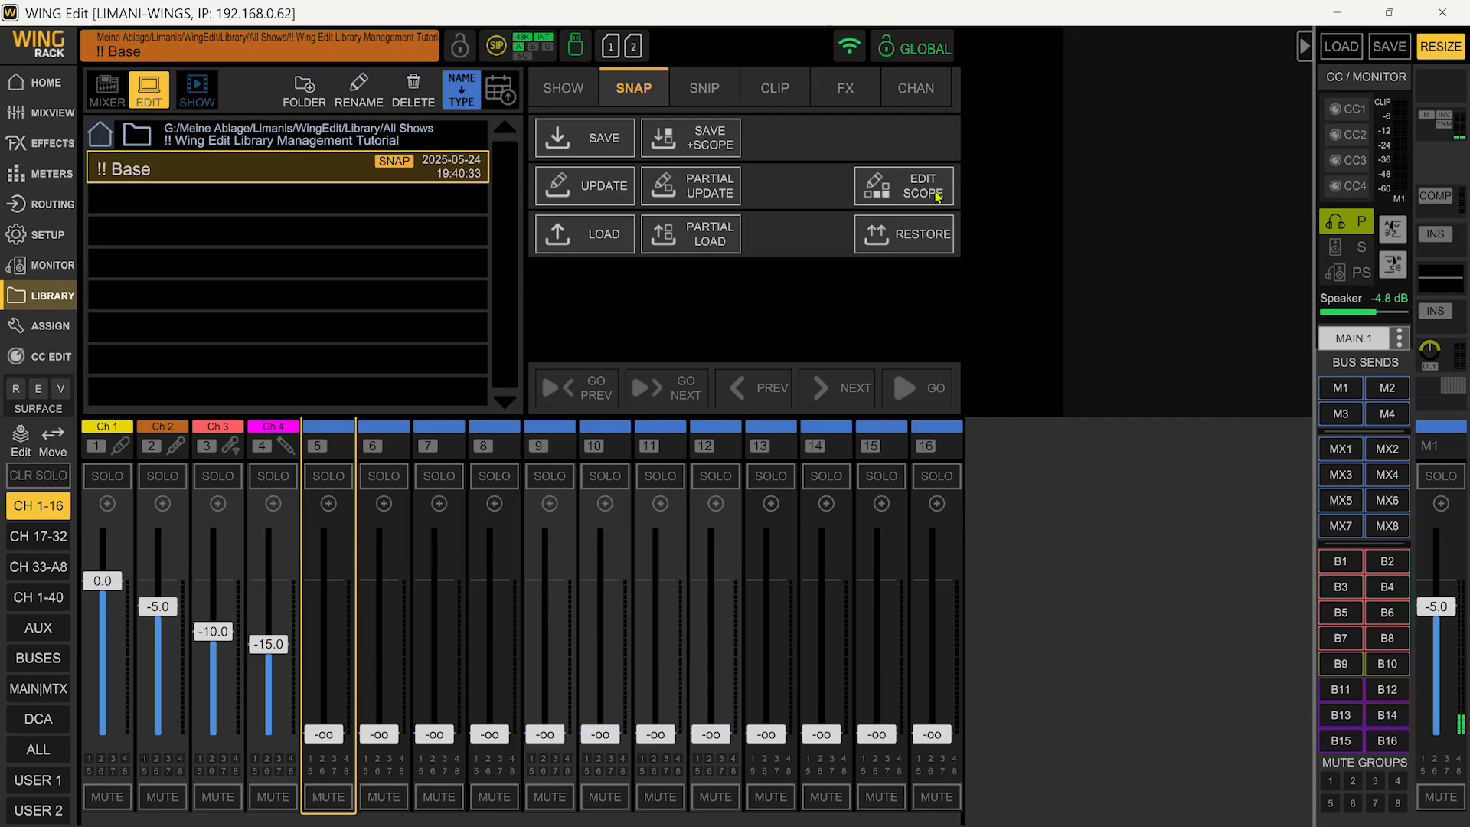
{"action": "left_click", "coordinate": [888, 187]}
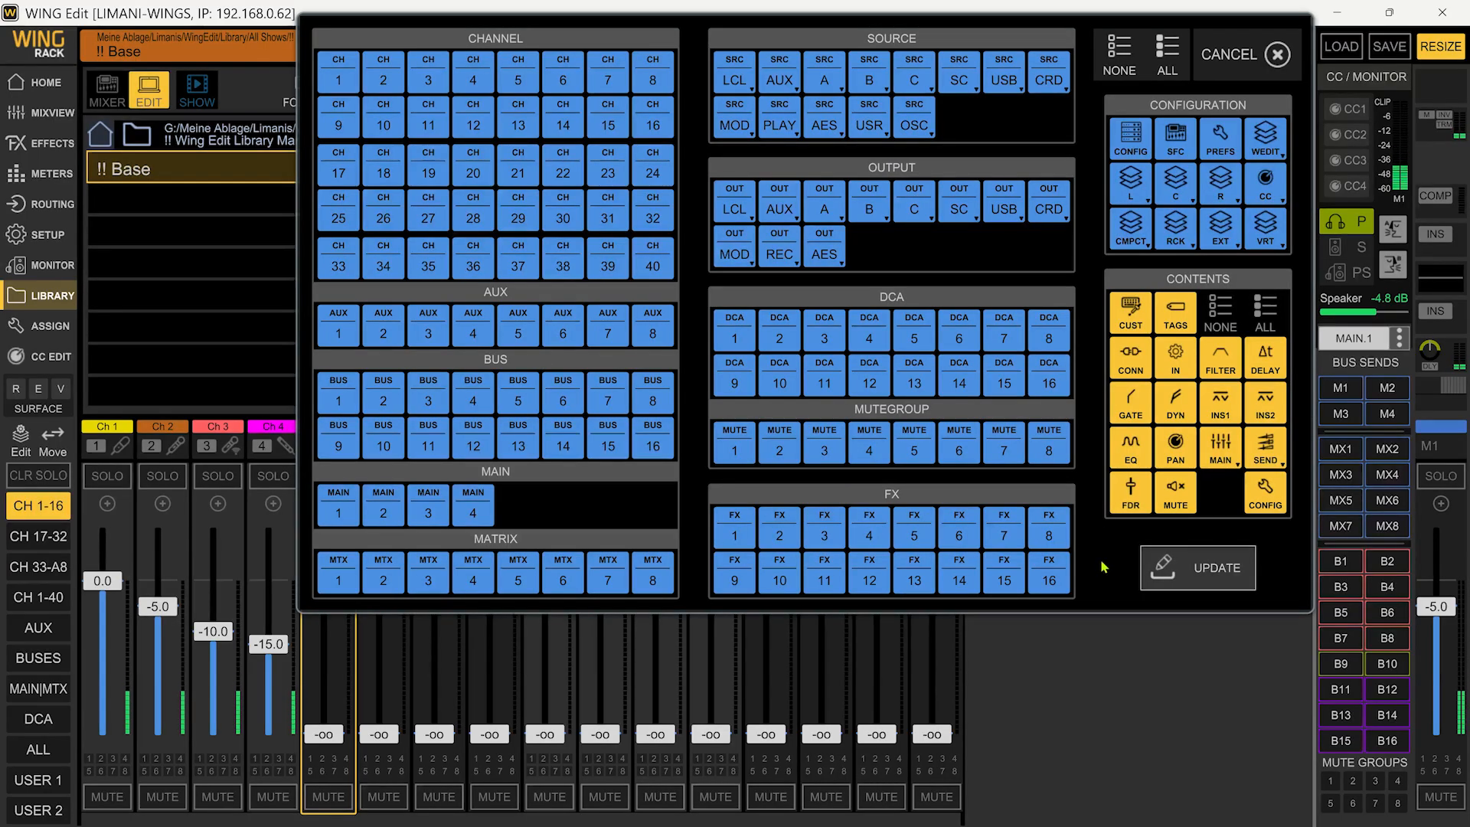
{"action": "left_click", "coordinate": [1252, 59]}
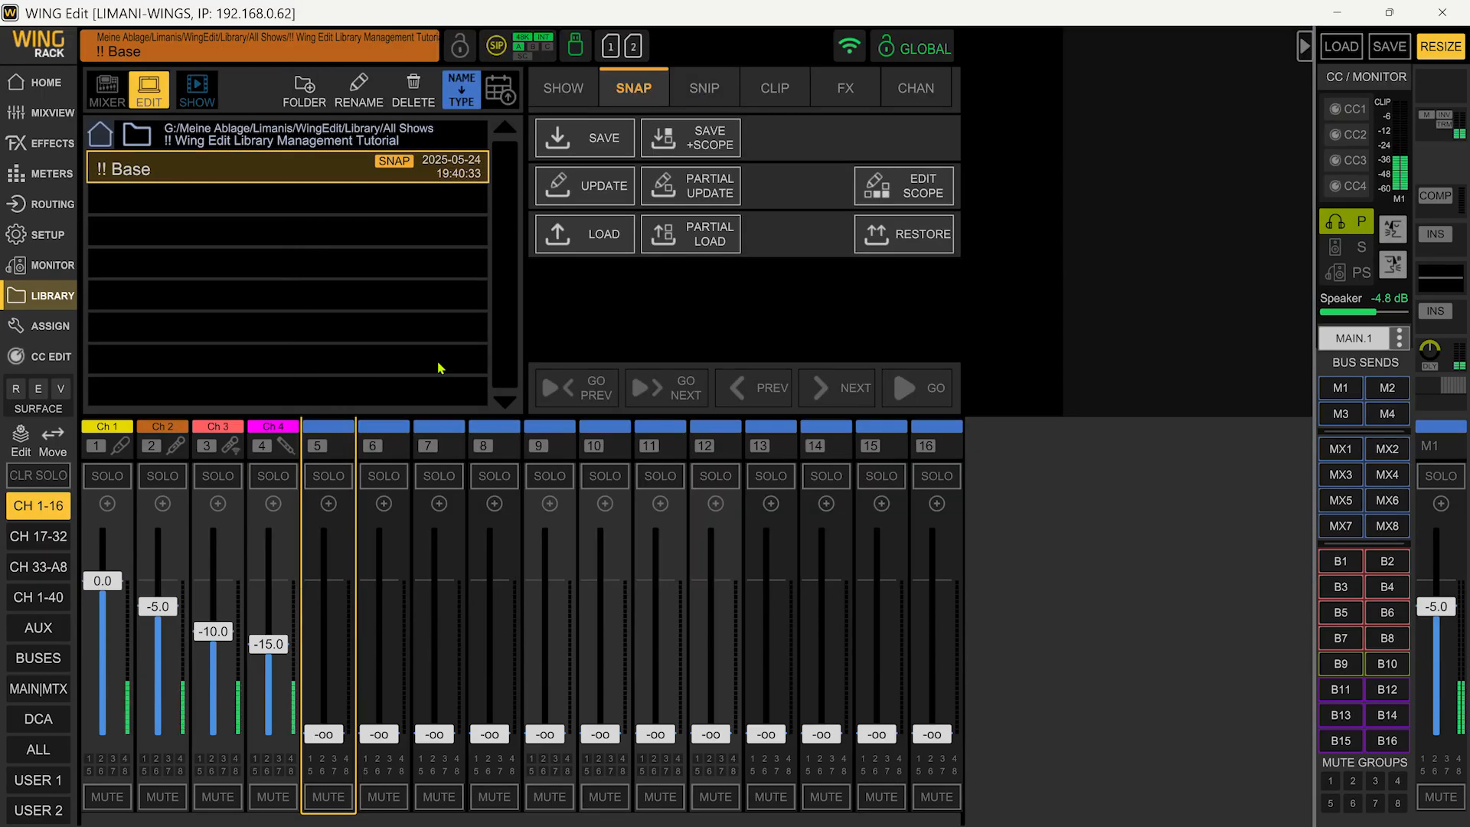
{"action": "left_click", "coordinate": [909, 202]}
{"action": "left_click", "coordinate": [1201, 57]}
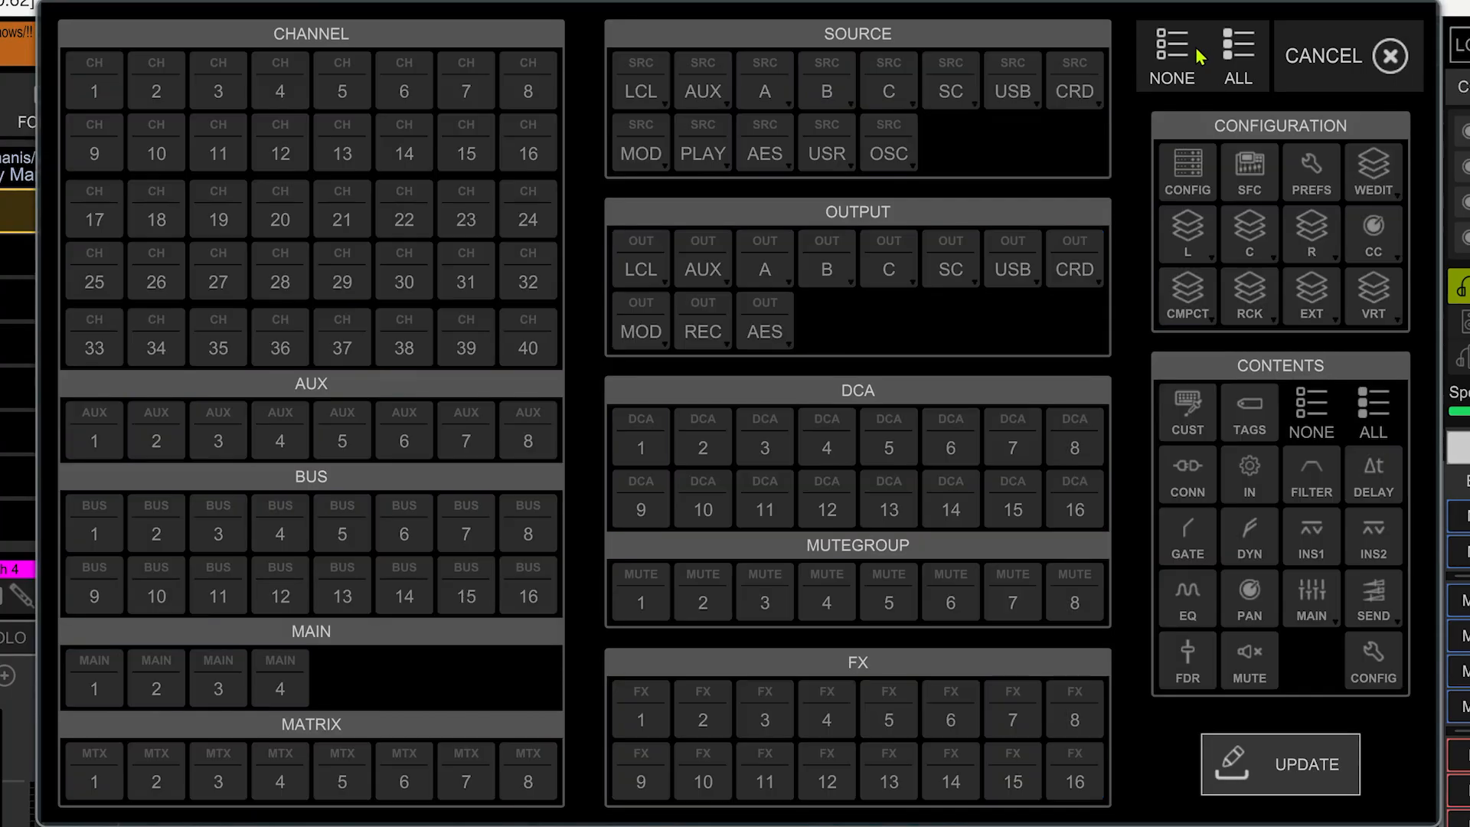
- Add channel 1, aux 1, bus 1, main 1 and matrix 1 to the scope with contents INS1 and INS2
{"action": "left_click", "coordinate": [114, 80]}
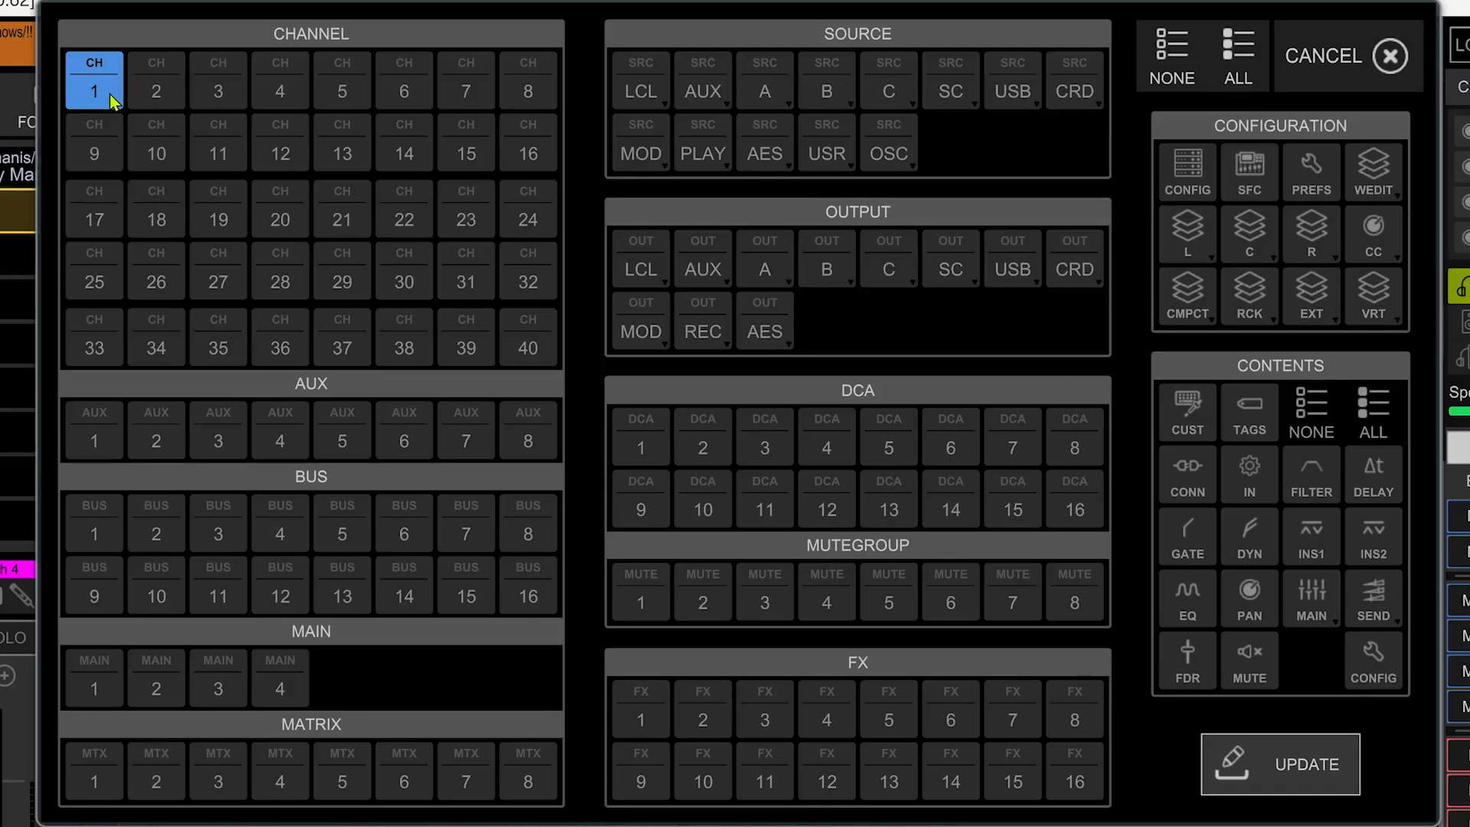
{"action": "left_click", "coordinate": [115, 441]}
{"action": "left_click", "coordinate": [81, 535]}
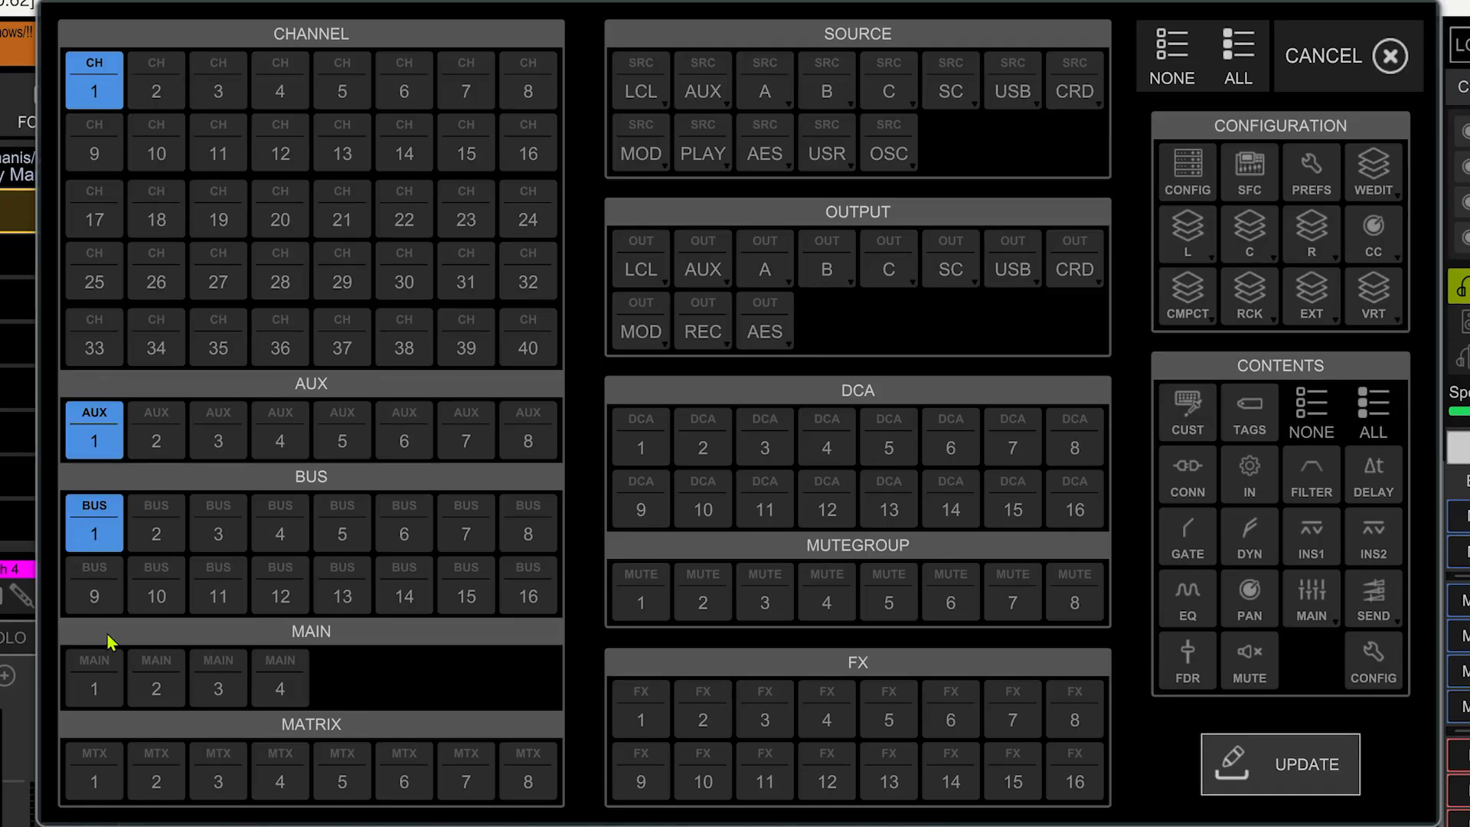
{"action": "left_click", "coordinate": [100, 684]}
{"action": "left_click", "coordinate": [99, 768]}
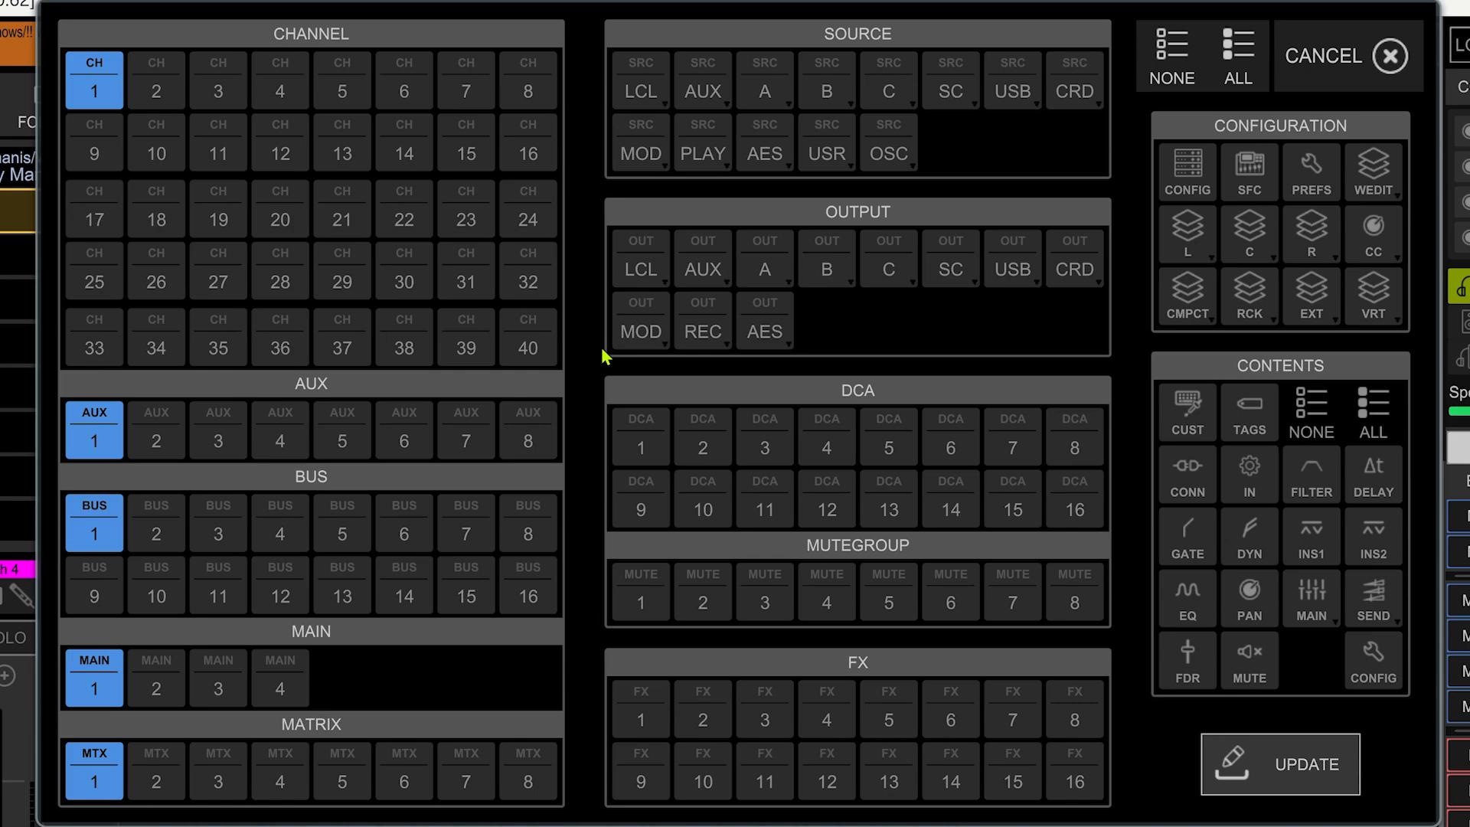
{"action": "left_click", "coordinate": [1310, 539]}
{"action": "left_click", "coordinate": [1371, 540]}
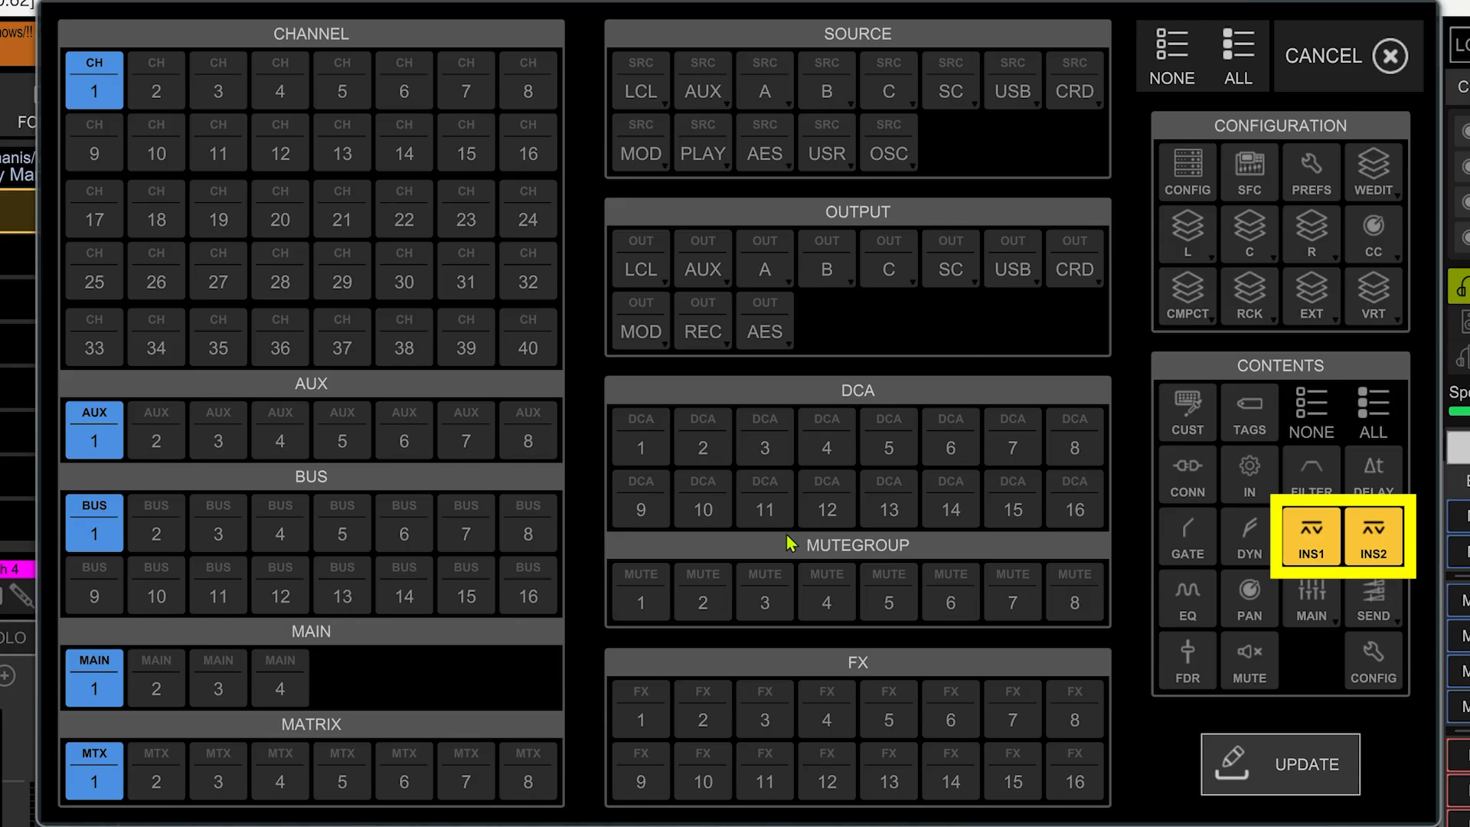
{"action": "mouse_move", "coordinate": [644, 711]}
{"action": "left_mouse_down"}
{"action": "mouse_move", "coordinate": [949, 713]}
{"action": "mouse_move", "coordinate": [1087, 740]}
{"action": "mouse_move", "coordinate": [634, 751]}
{"action": "mouse_move", "coordinate": [816, 764]}
{"action": "left_mouse_up"}
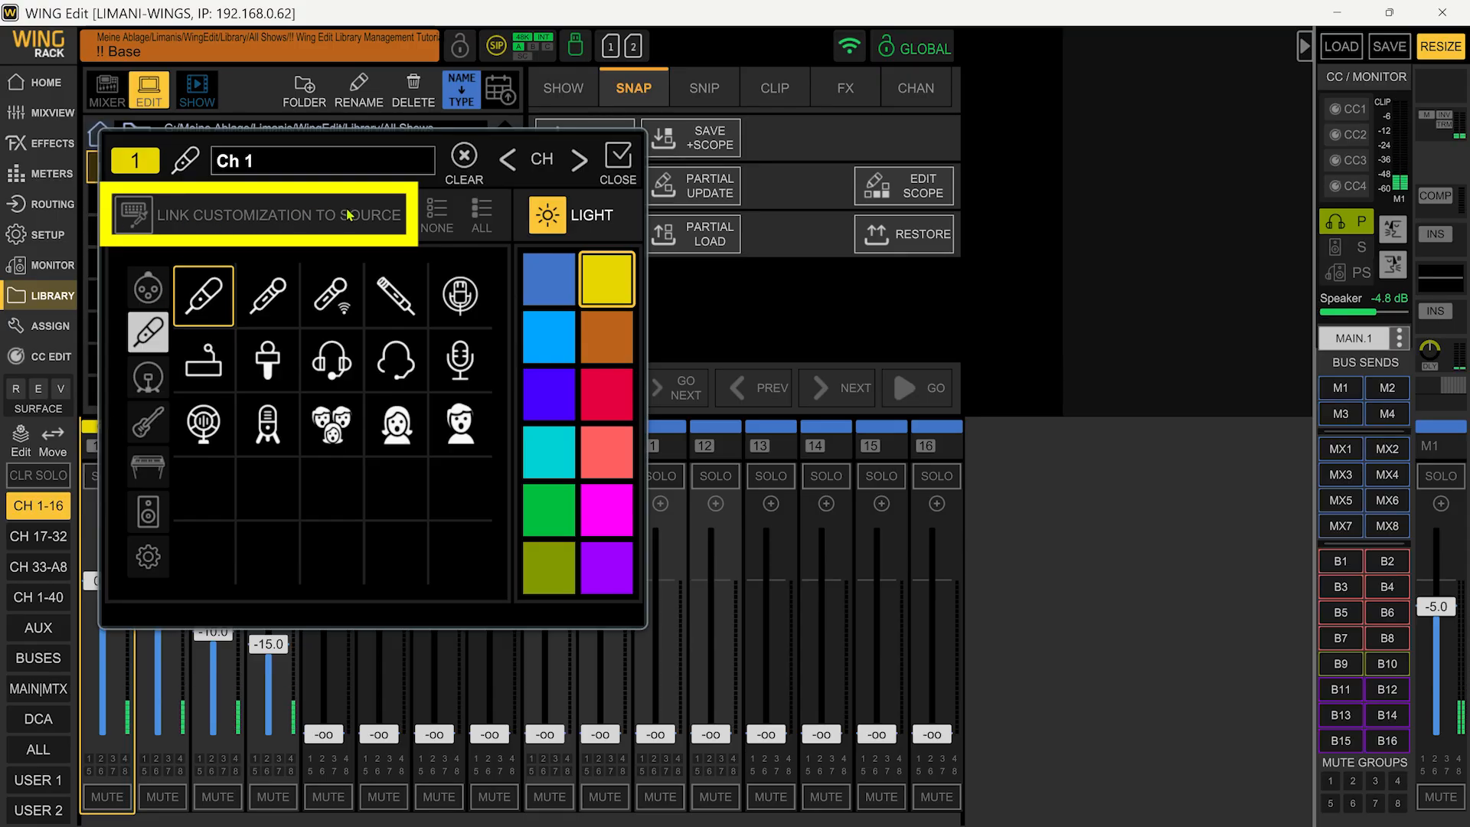
- Toggle channel 1's option to link its customization to the source on and back off
{"action": "left_click", "coordinate": [349, 215]}
{"action": "left_click", "coordinate": [349, 216]}
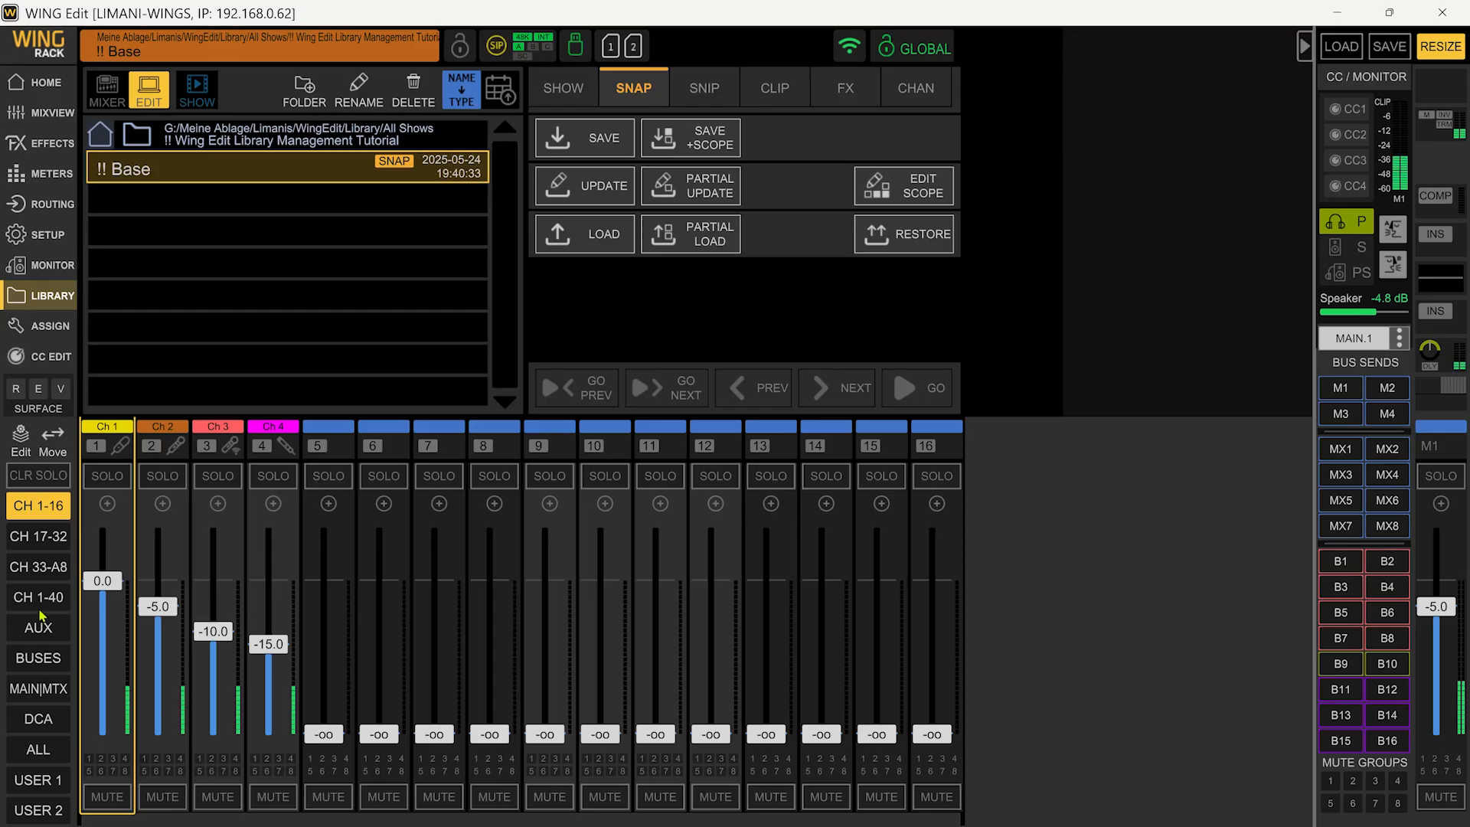
- Show the DCA layer and assign the monitor phones and monitor speaker levels to DCA 1
{"action": "left_click", "coordinate": [21, 725]}
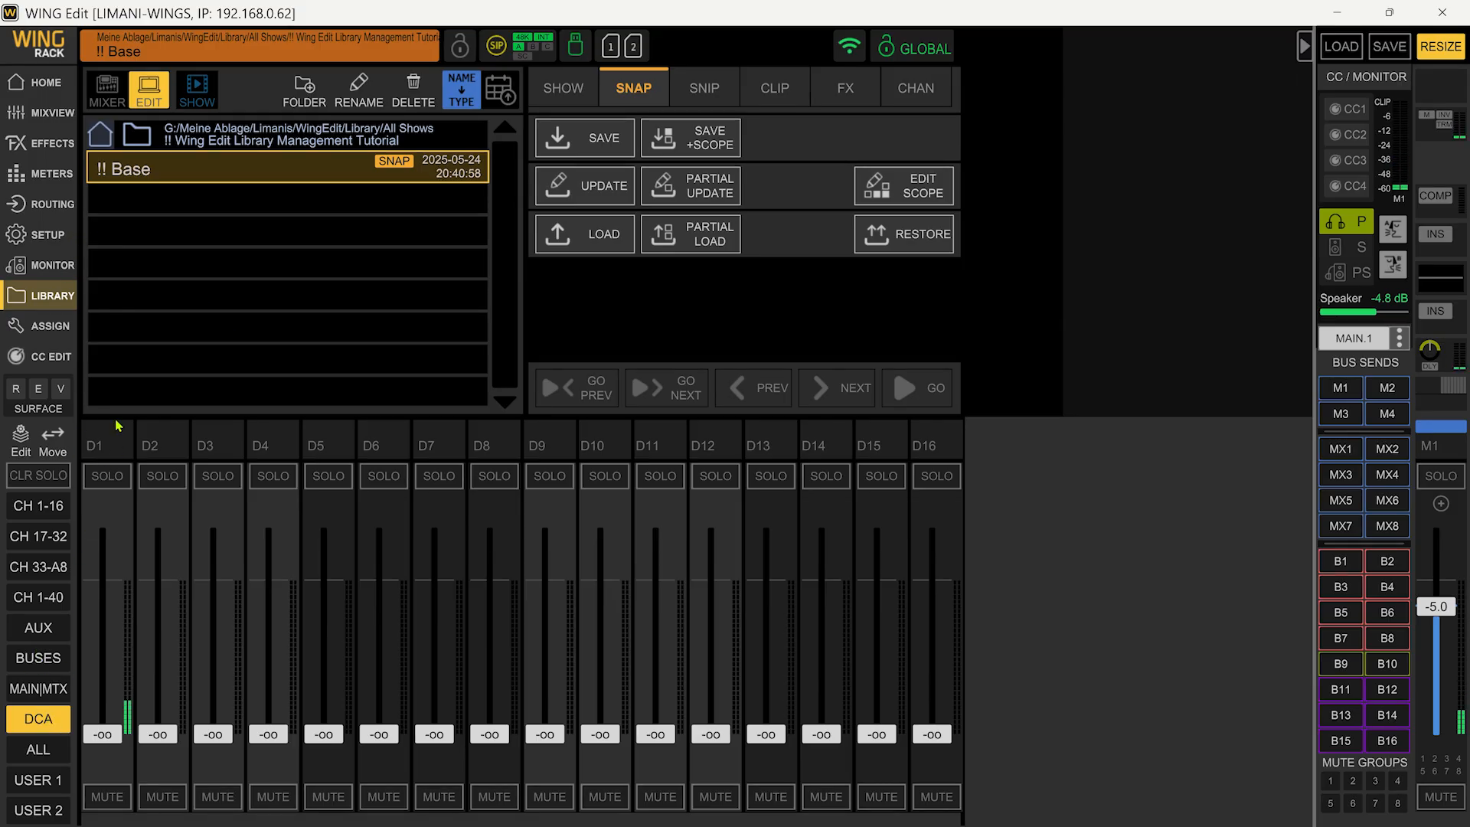
{"action": "left_click", "coordinate": [115, 429]}
{"action": "left_click", "coordinate": [119, 388]}
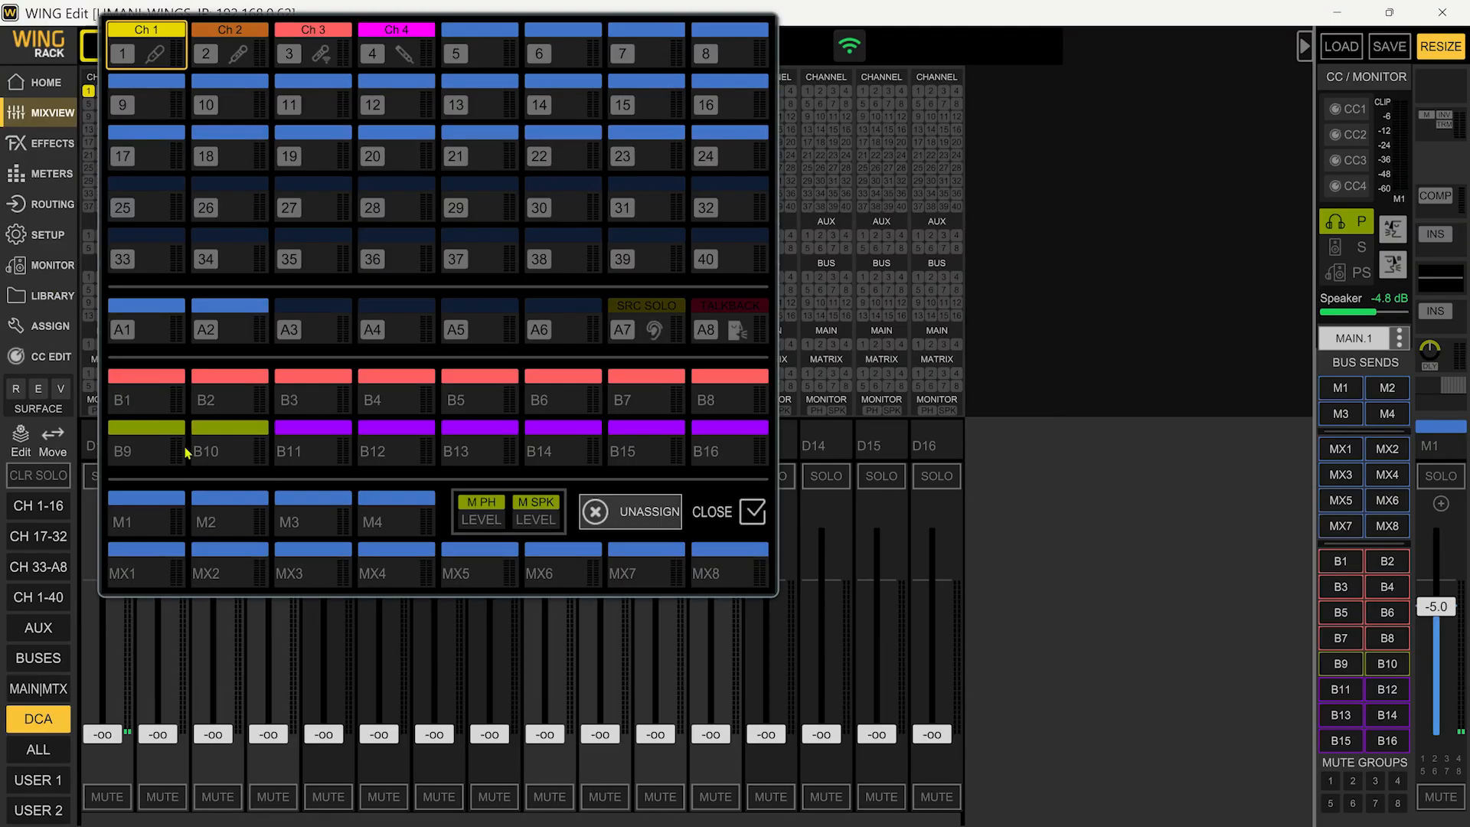
{"action": "left_click", "coordinate": [490, 512]}
{"action": "left_click", "coordinate": [559, 523]}
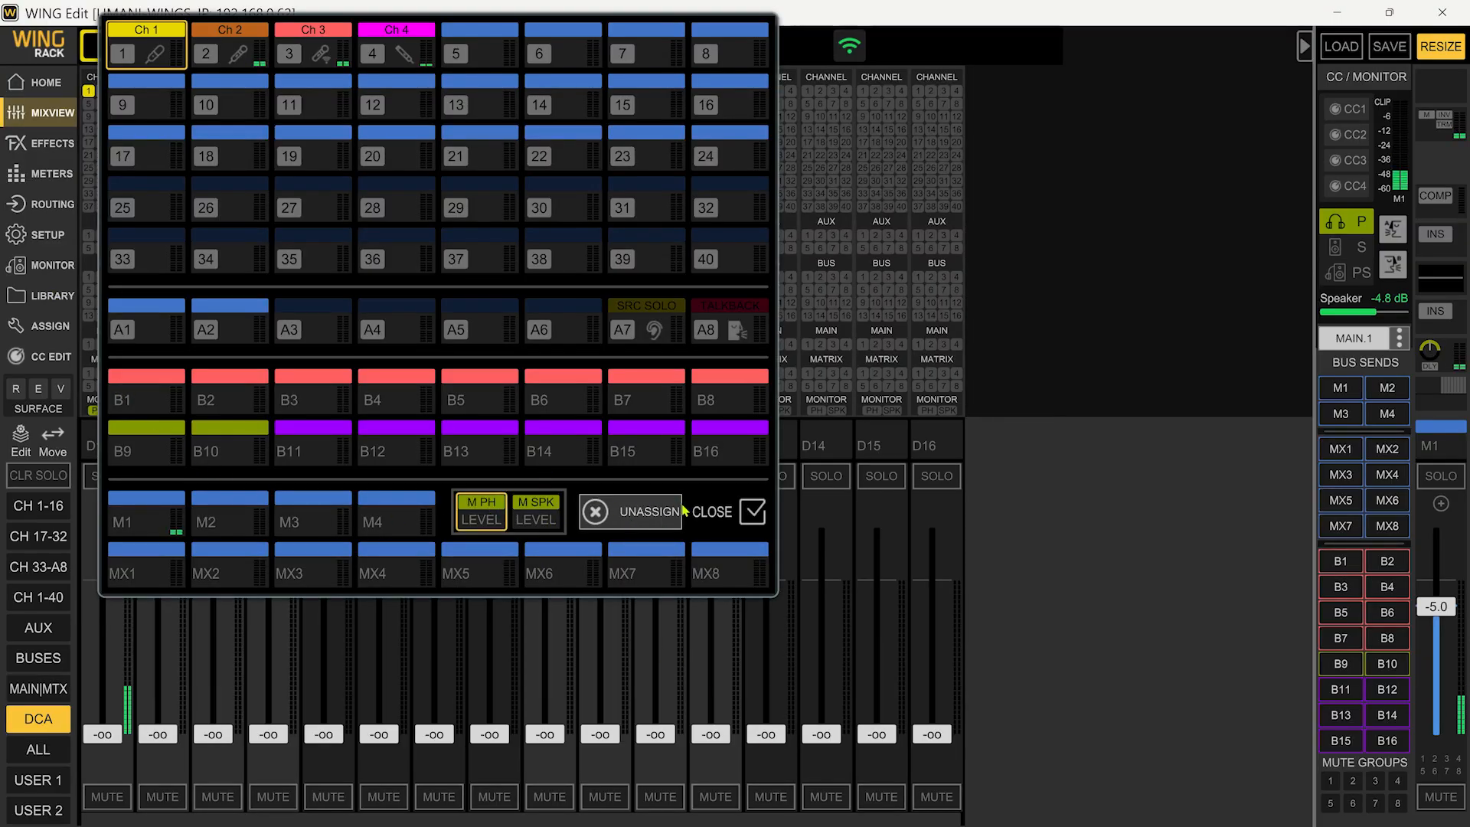
{"action": "left_click", "coordinate": [712, 513]}
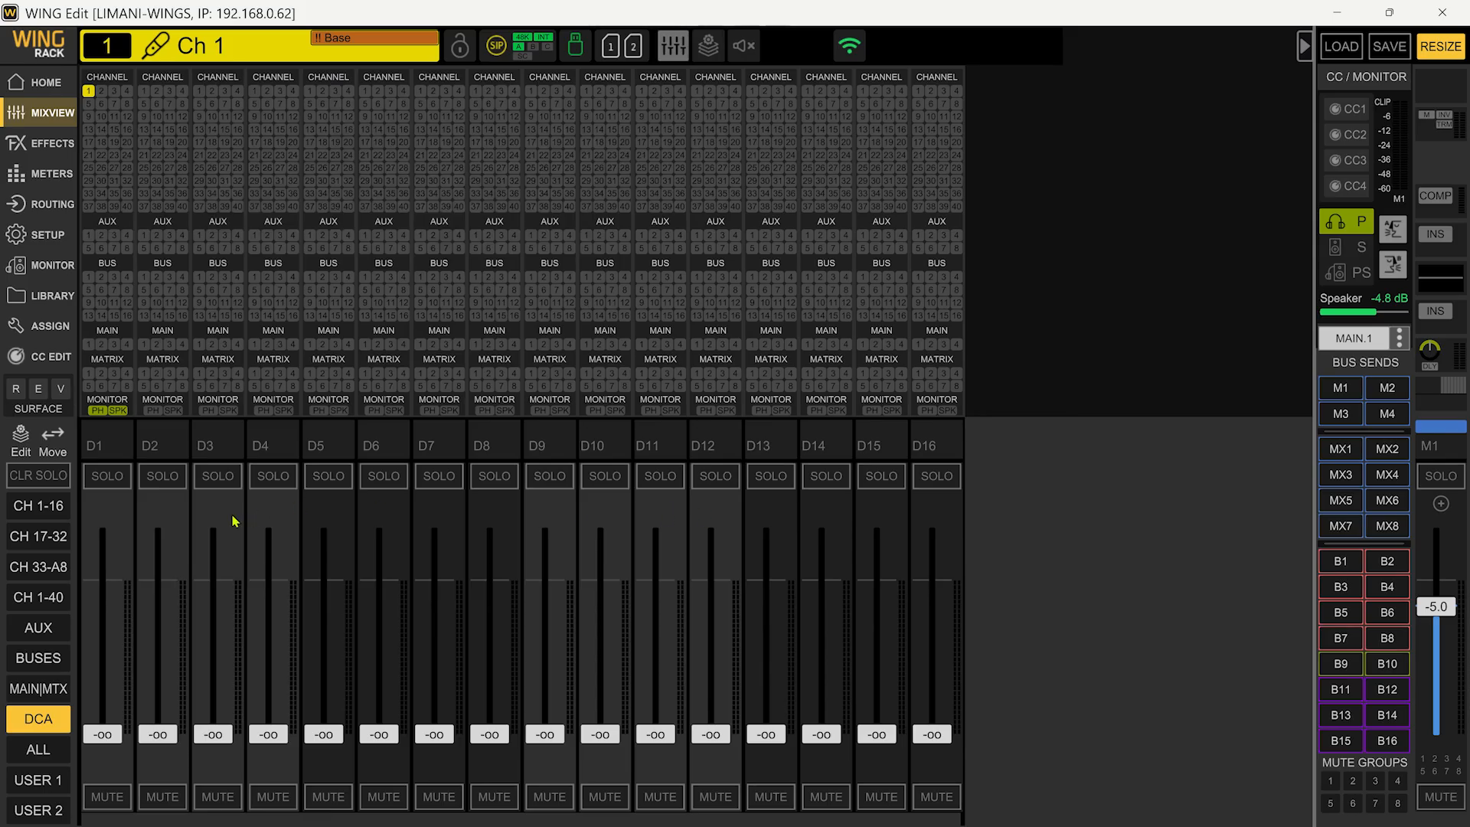
- Return to the library and update the !! Base snapshot with the current settings
{"action": "left_click", "coordinate": [46, 296]}
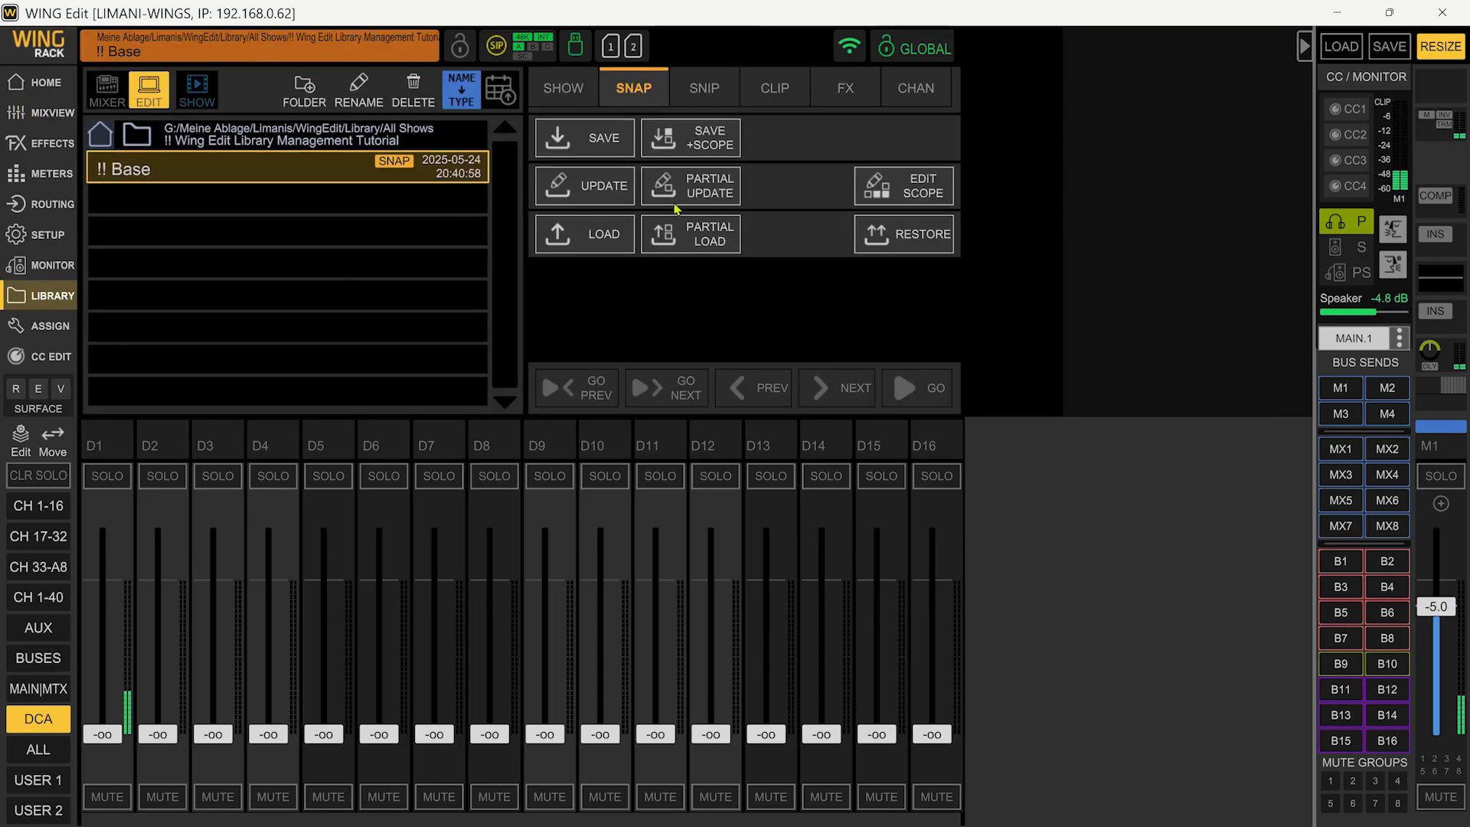
{"action": "left_click", "coordinate": [585, 186]}
{"action": "left_click", "coordinate": [646, 309]}
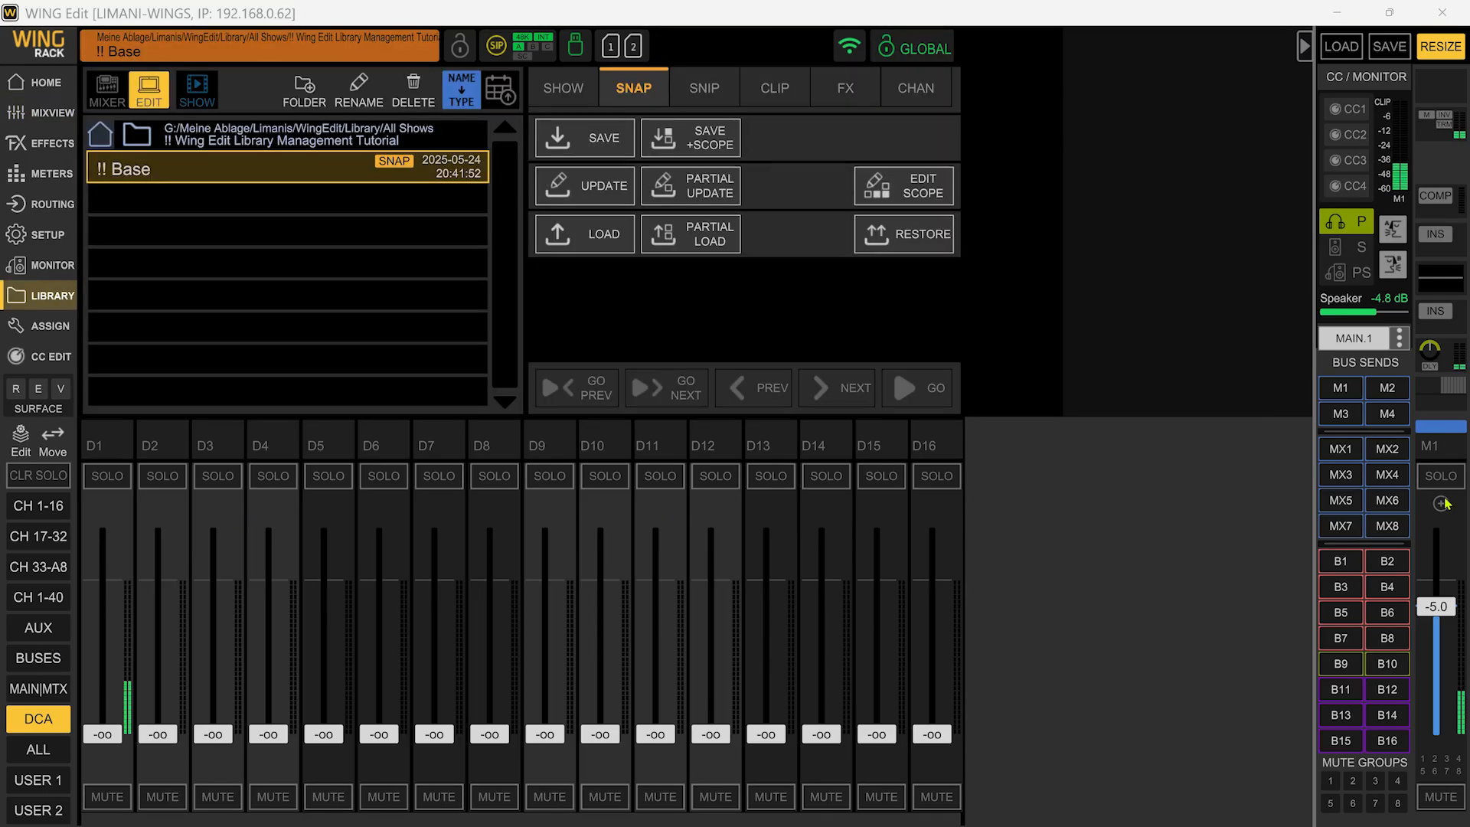
- Switch to Notepad++, reload the updated !! Base.snap file and examine entry "1" of the "dca" section for tags
{"action": "key", "text": "alt+Tab"}
{"action": "left_click", "coordinate": [810, 540]}
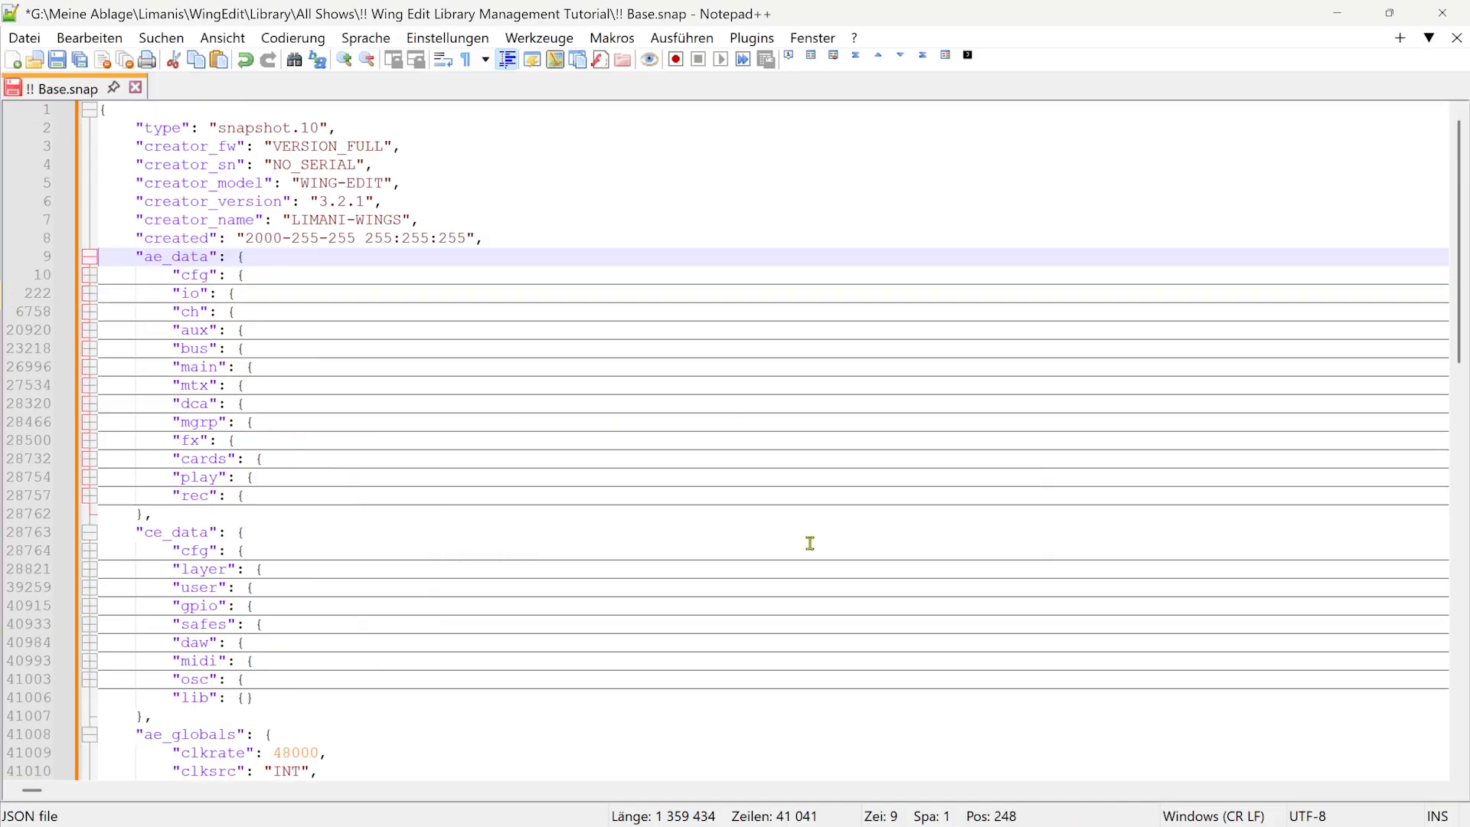
{"action": "left_click", "coordinate": [86, 404]}
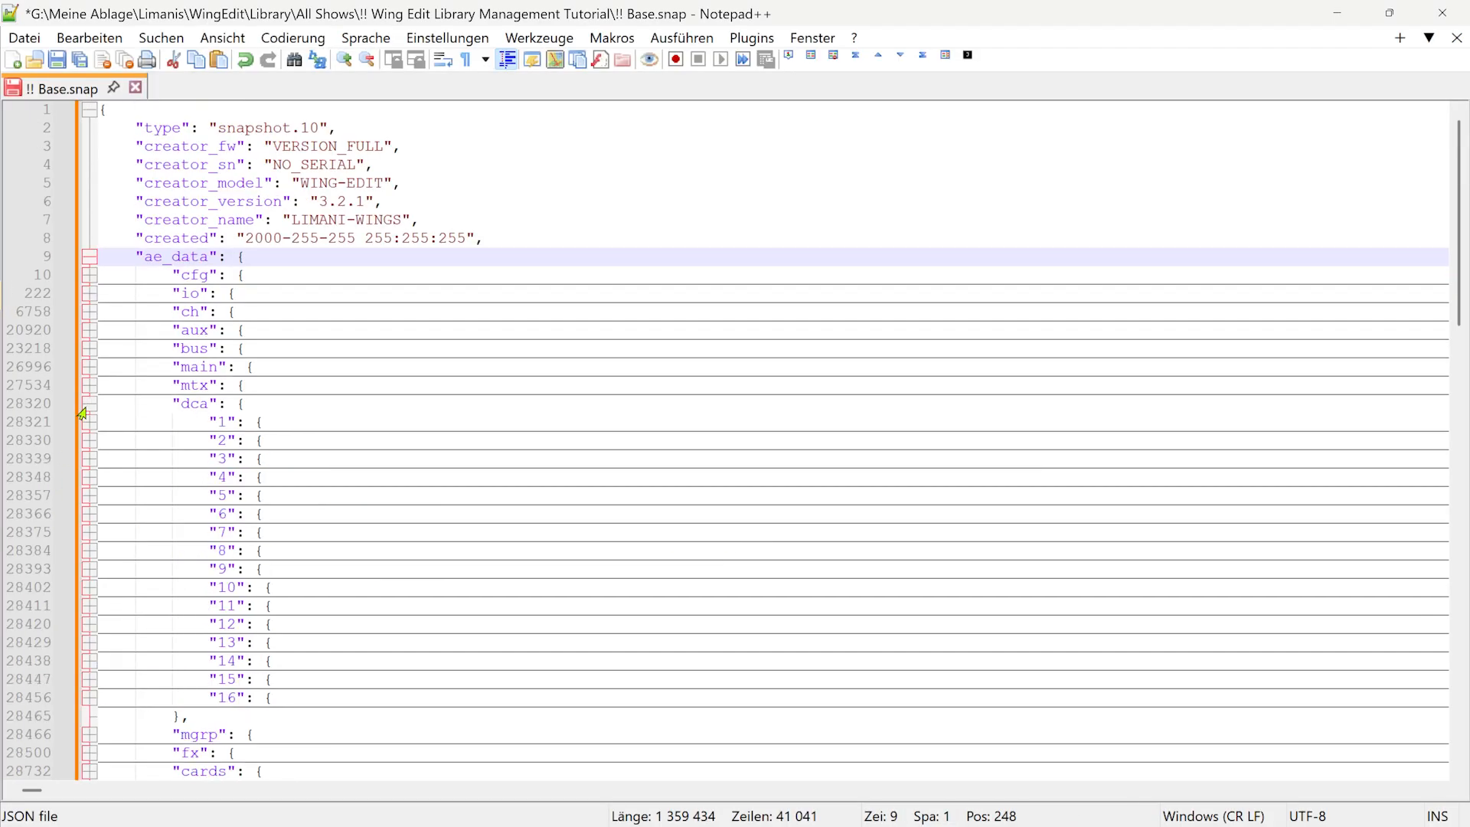
{"action": "left_click", "coordinate": [86, 422]}
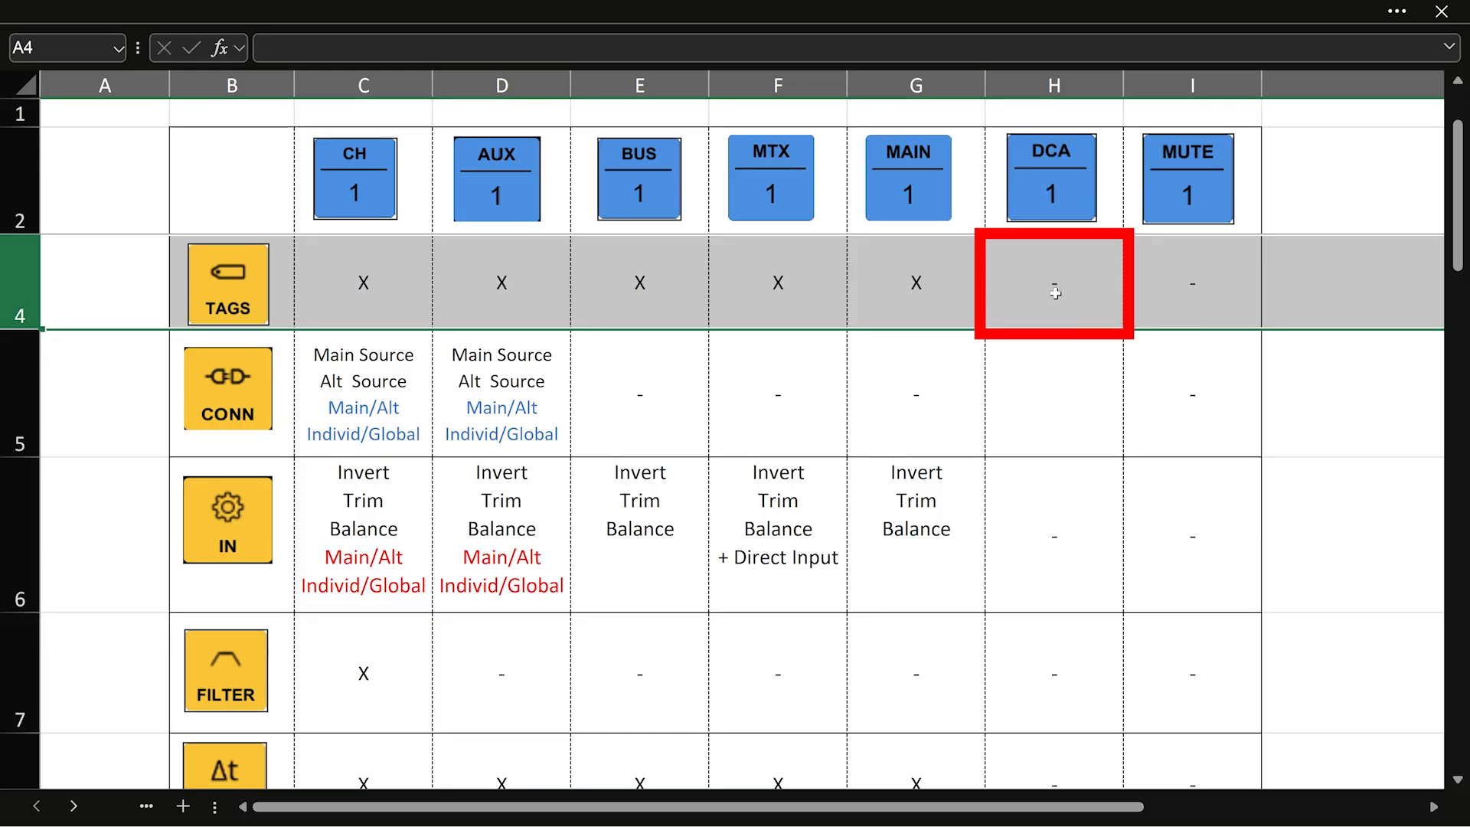
{"action": "key", "text": "alt+Tab"}
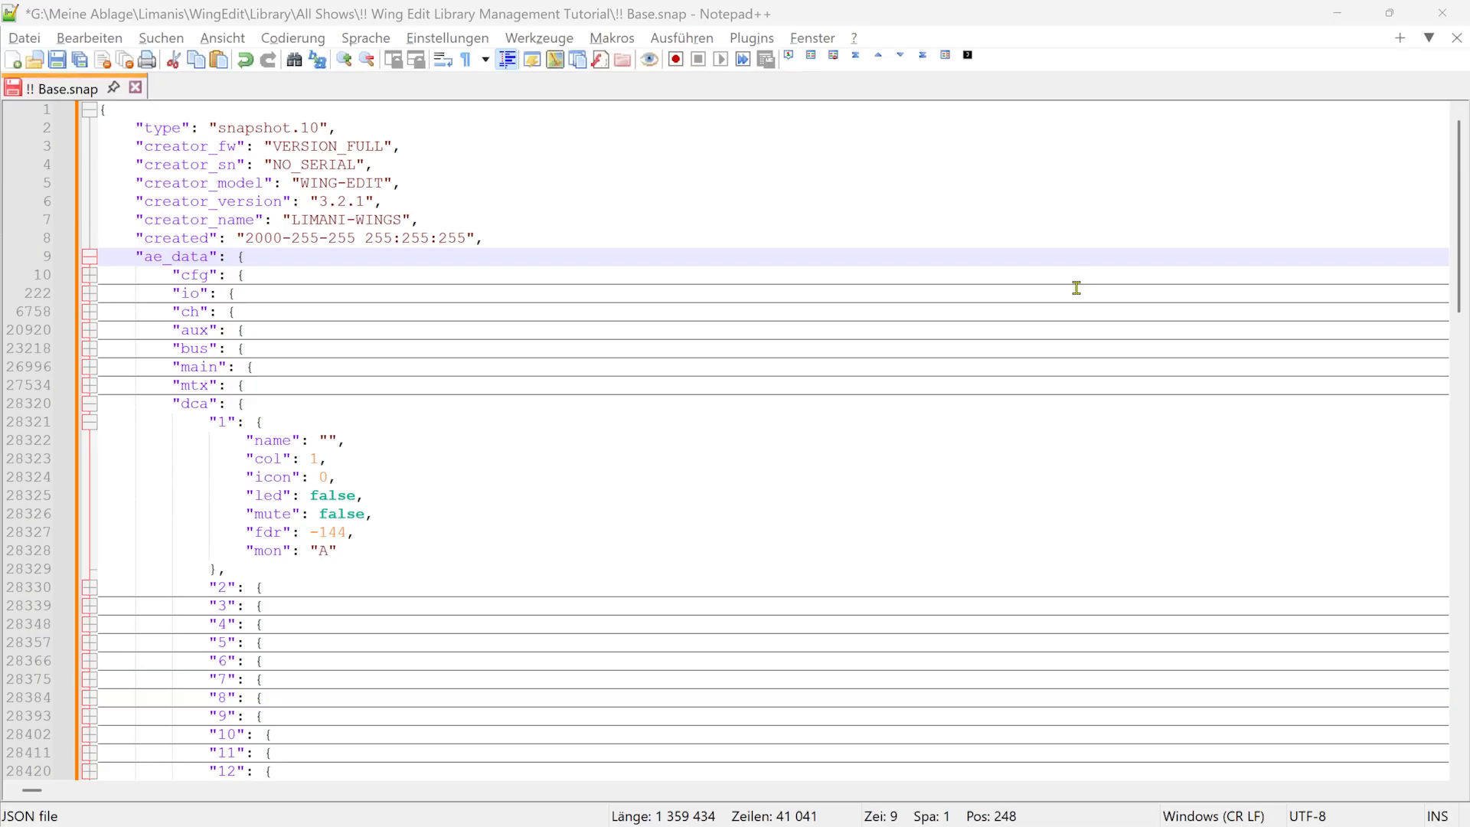
{"action": "left_click", "coordinate": [90, 422]}
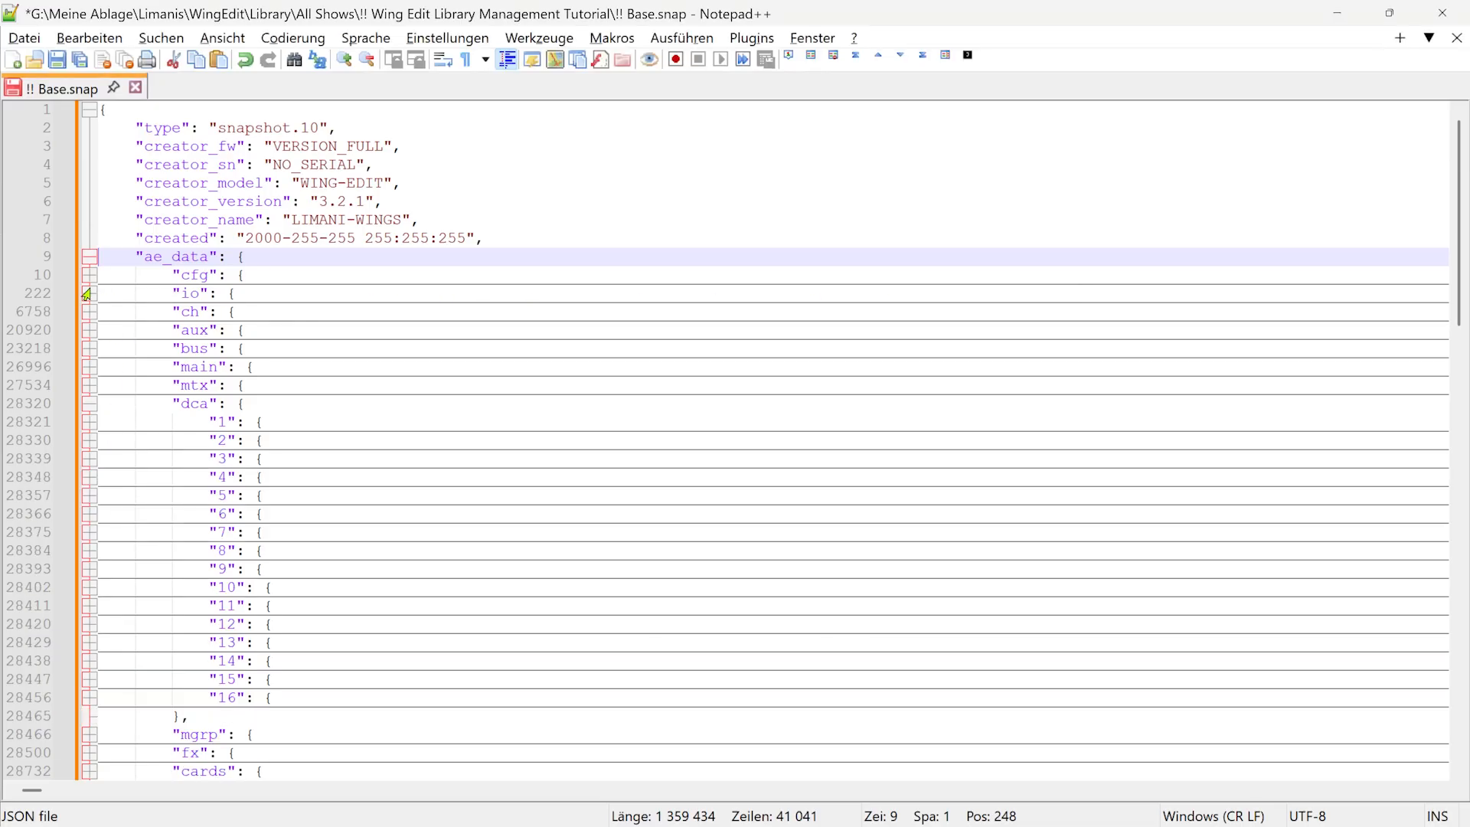
- Expand "cfg" and its "mon" entries "2" and "1" to examine the monitors' tags
{"action": "left_click", "coordinate": [84, 286]}
{"action": "left_click", "coordinate": [90, 330]}
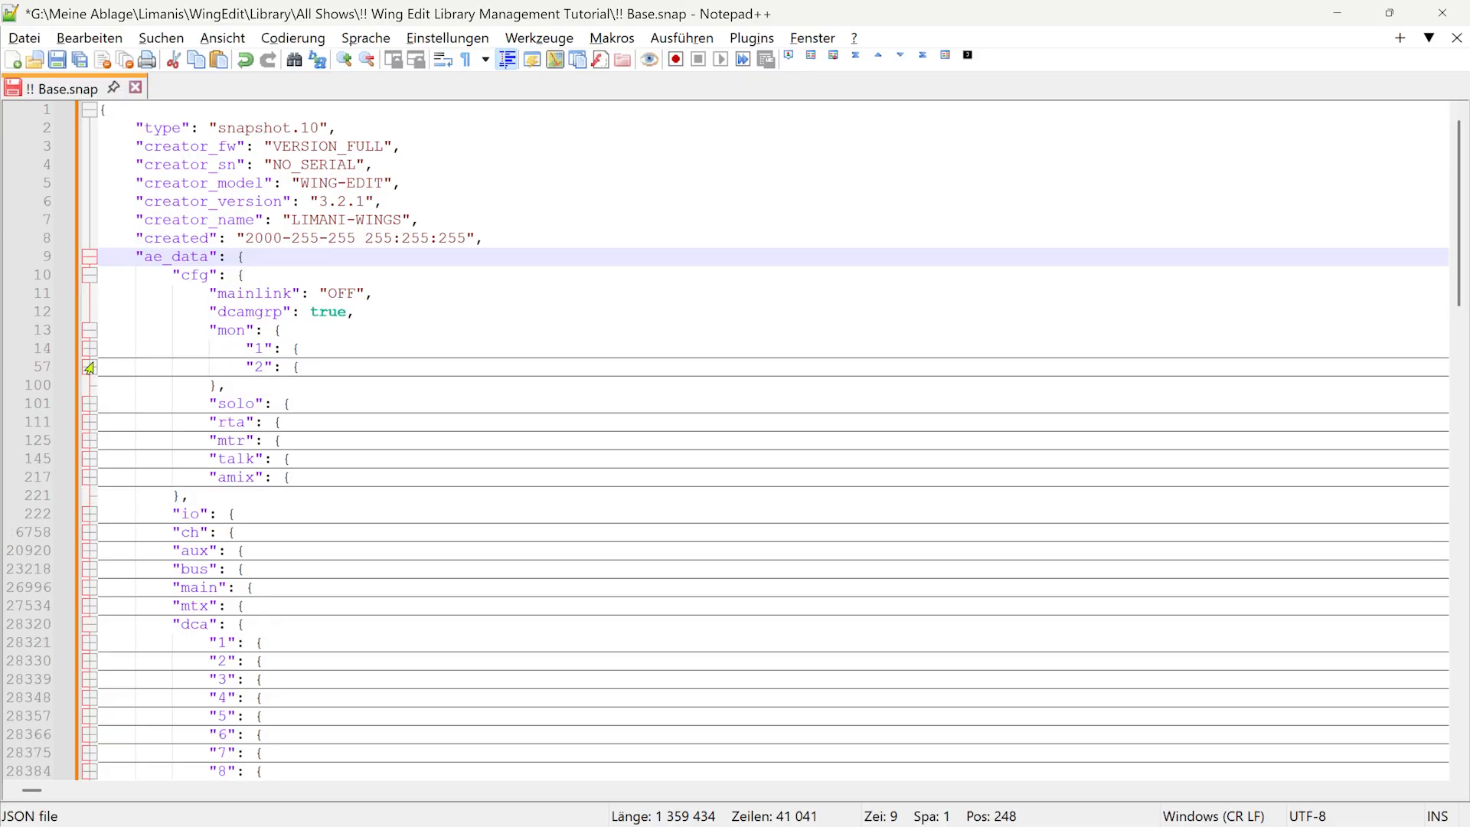
{"action": "left_click", "coordinate": [88, 367]}
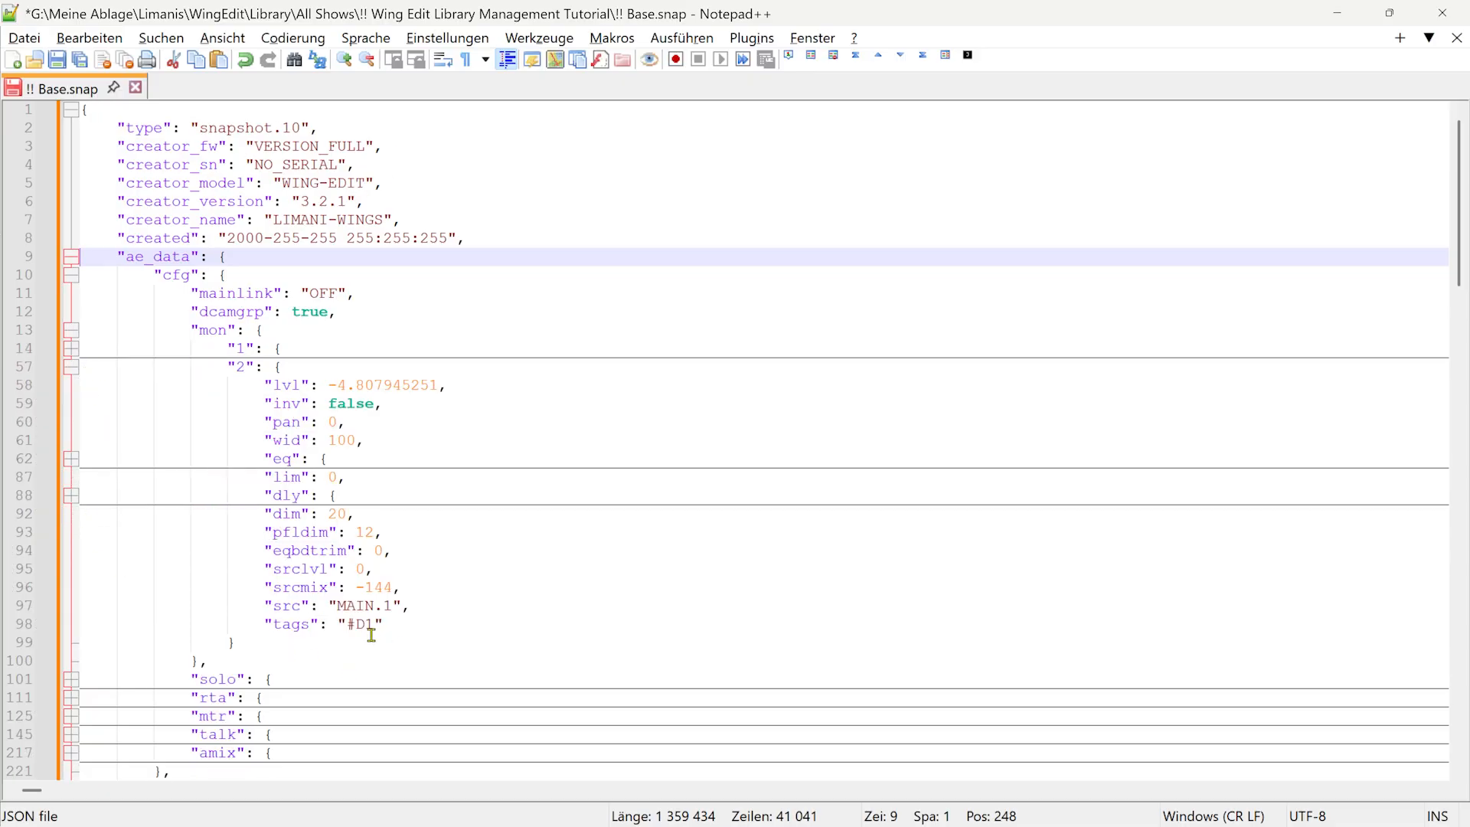
{"action": "left_click", "coordinate": [71, 348]}
{"action": "scroll", "coordinate": [357, 634], "scroll_direction": "down", "scroll_amount": 2}
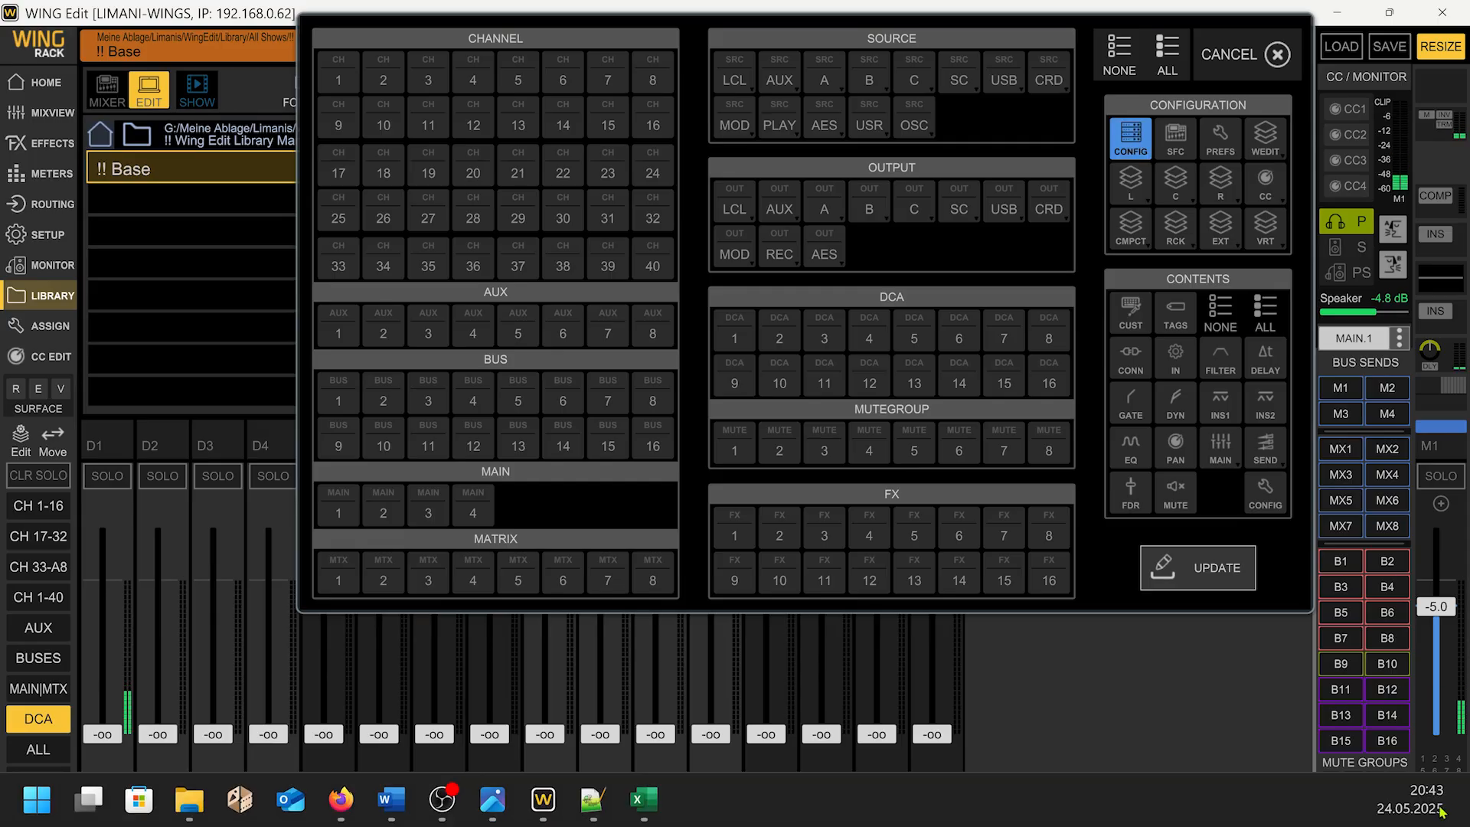
- In WING Edit's snapshot scope, try DCA 1 and the CONN contents, consulting the CONN row of the Excel overview table
{"action": "left_click", "coordinate": [735, 331]}
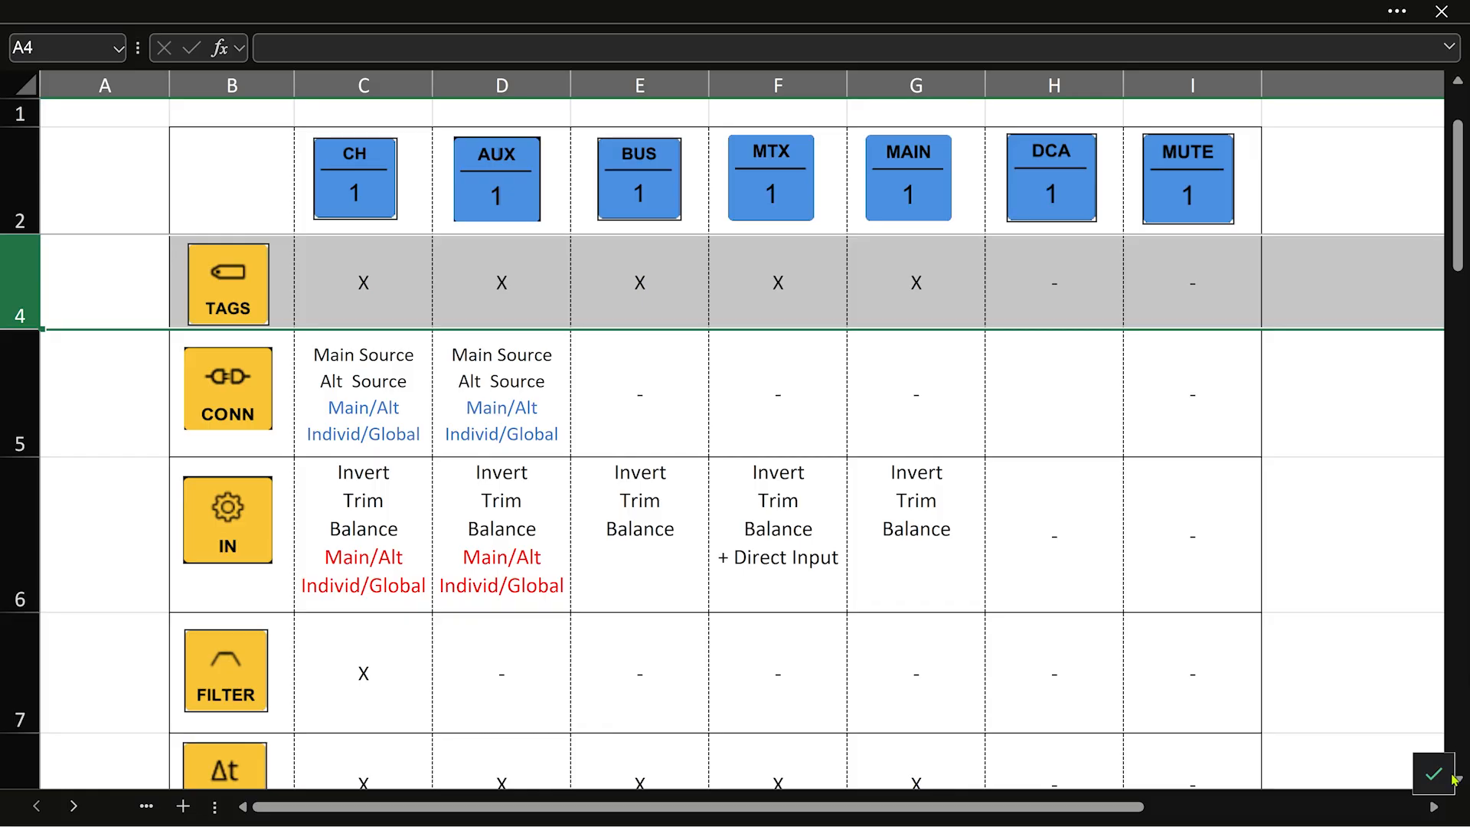
{"action": "left_click", "coordinate": [1460, 780]}
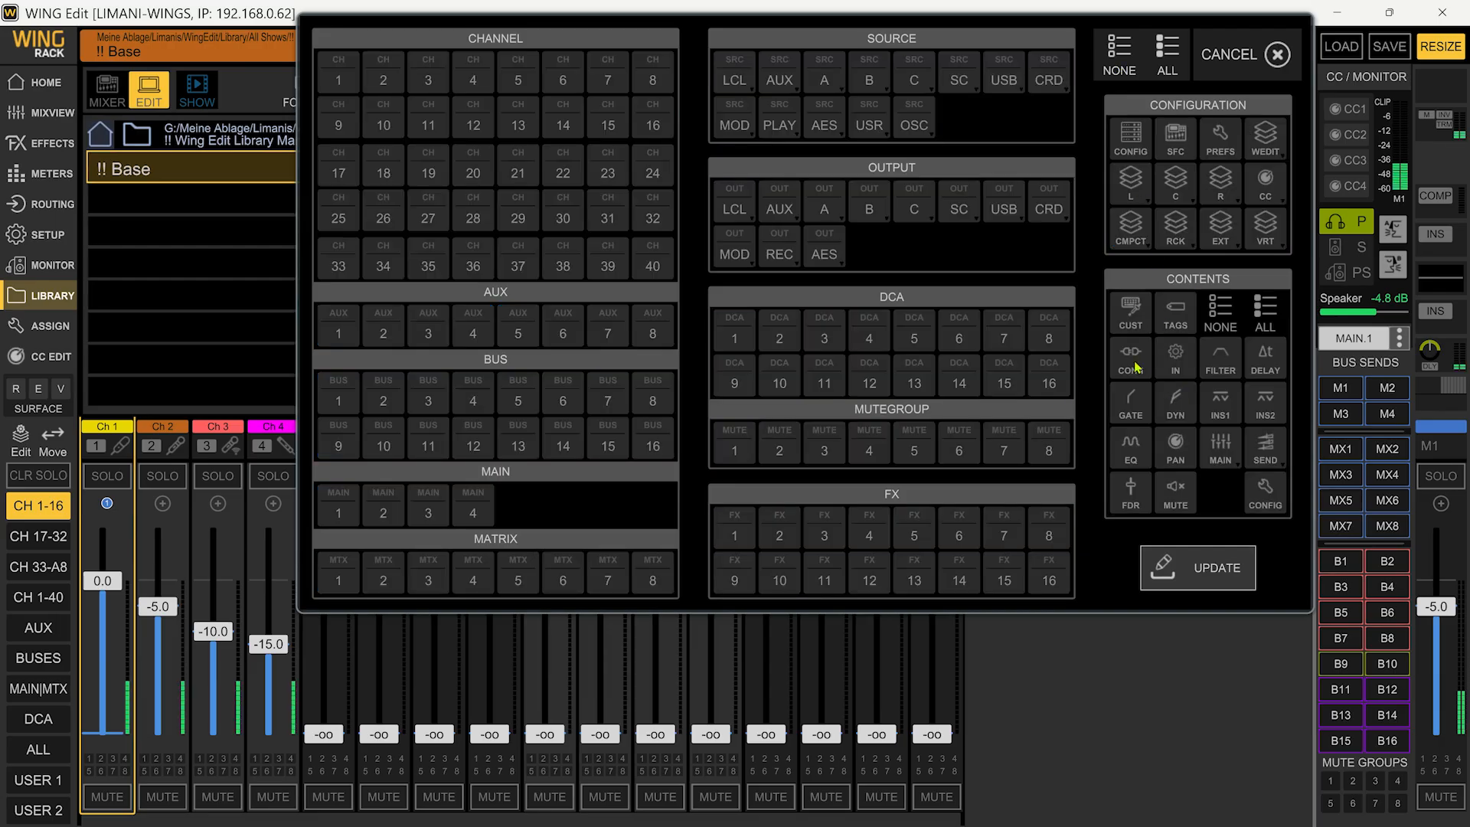
{"action": "left_click", "coordinate": [1132, 360]}
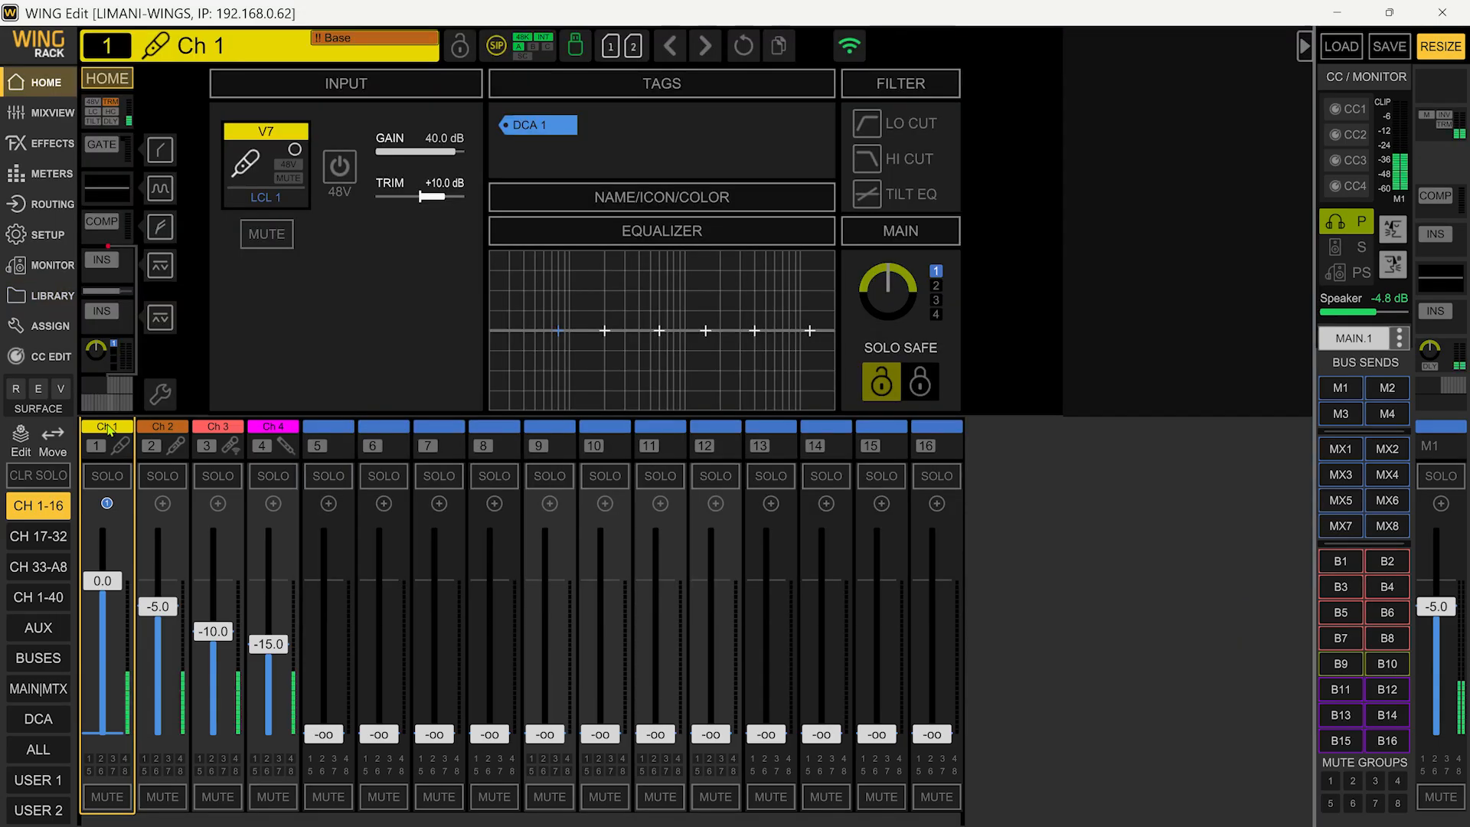
- Open channel 1's input page with its main and alt sources and set Input Select to Individual
{"action": "left_click", "coordinate": [224, 232]}
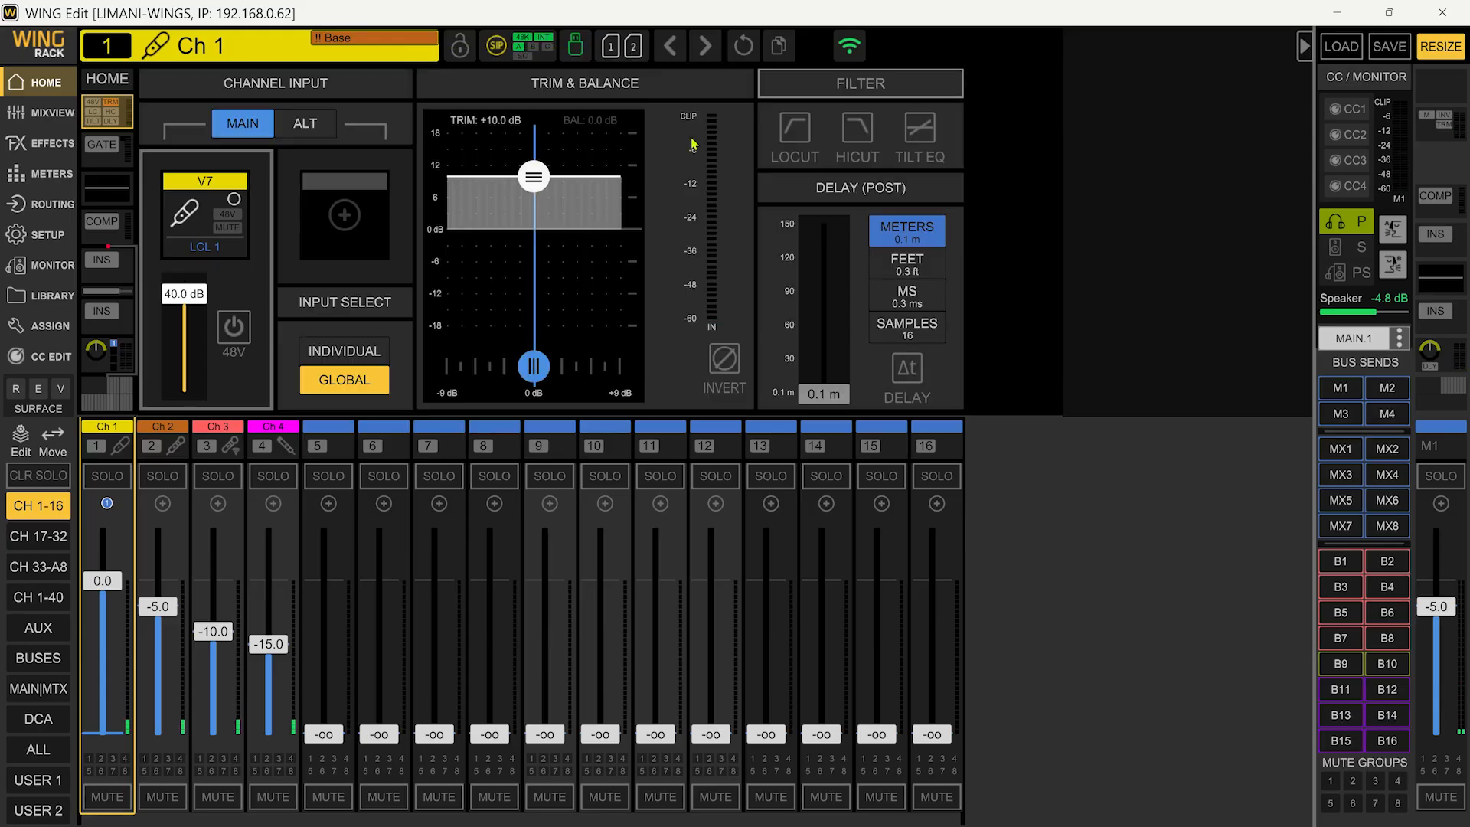
{"action": "left_click", "coordinate": [343, 217]}
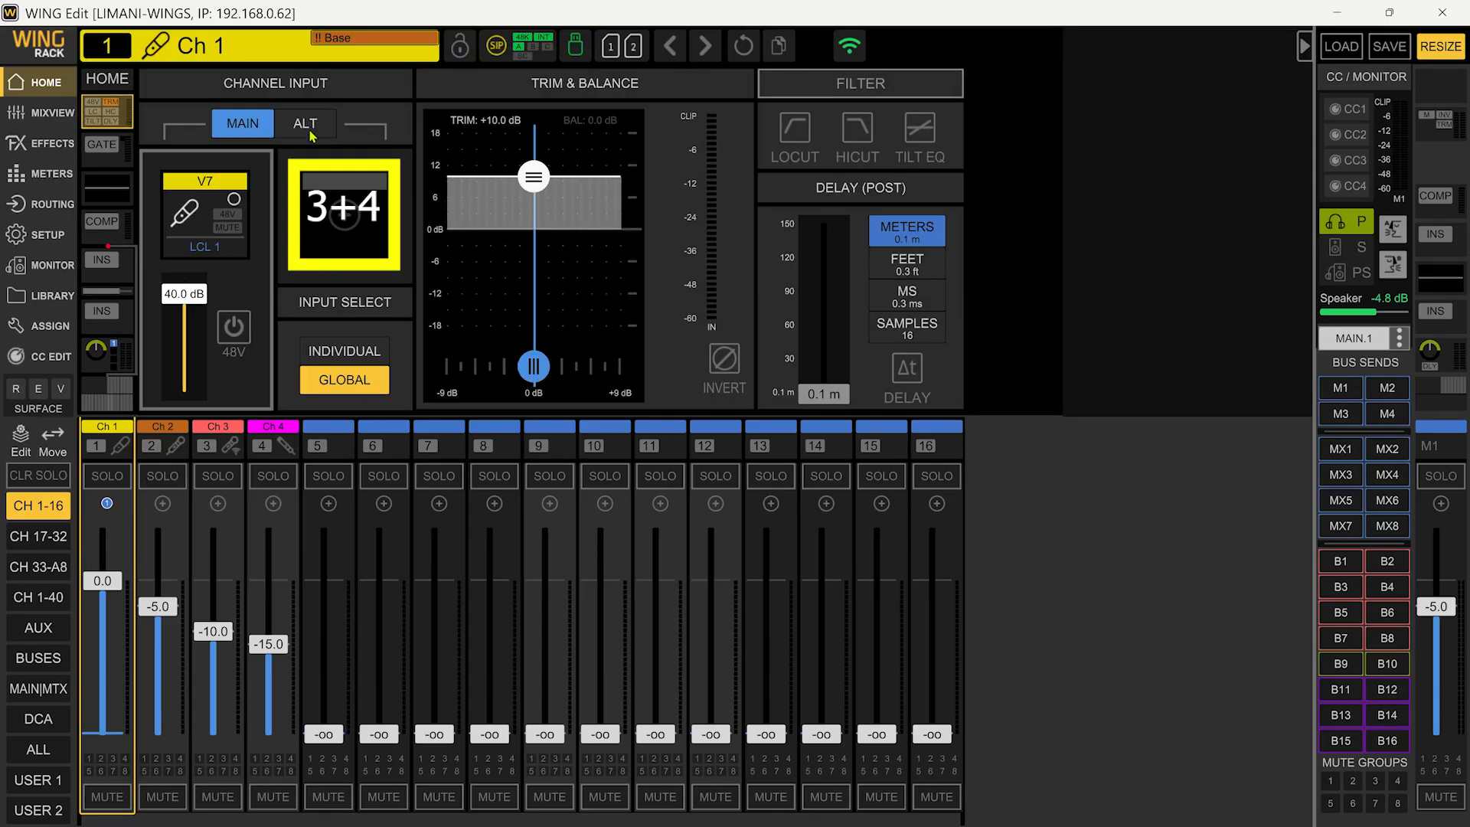
{"action": "left_click", "coordinate": [324, 349]}
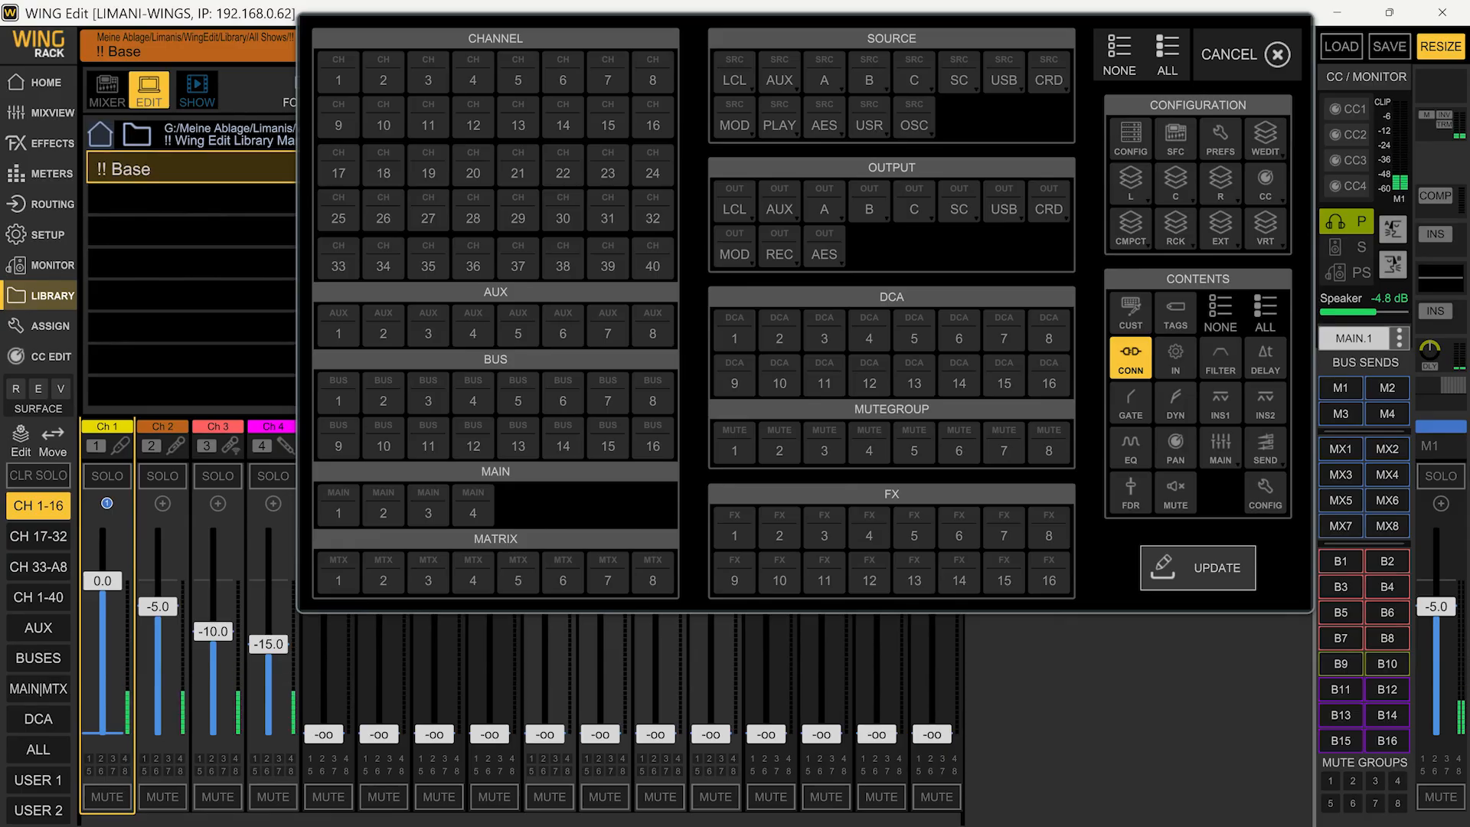
- Cancel the snapshot scope, open the item selection for a snippet, choose the CONN contents and cancel it
{"action": "left_click", "coordinate": [1248, 55]}
{"action": "left_click", "coordinate": [705, 88]}
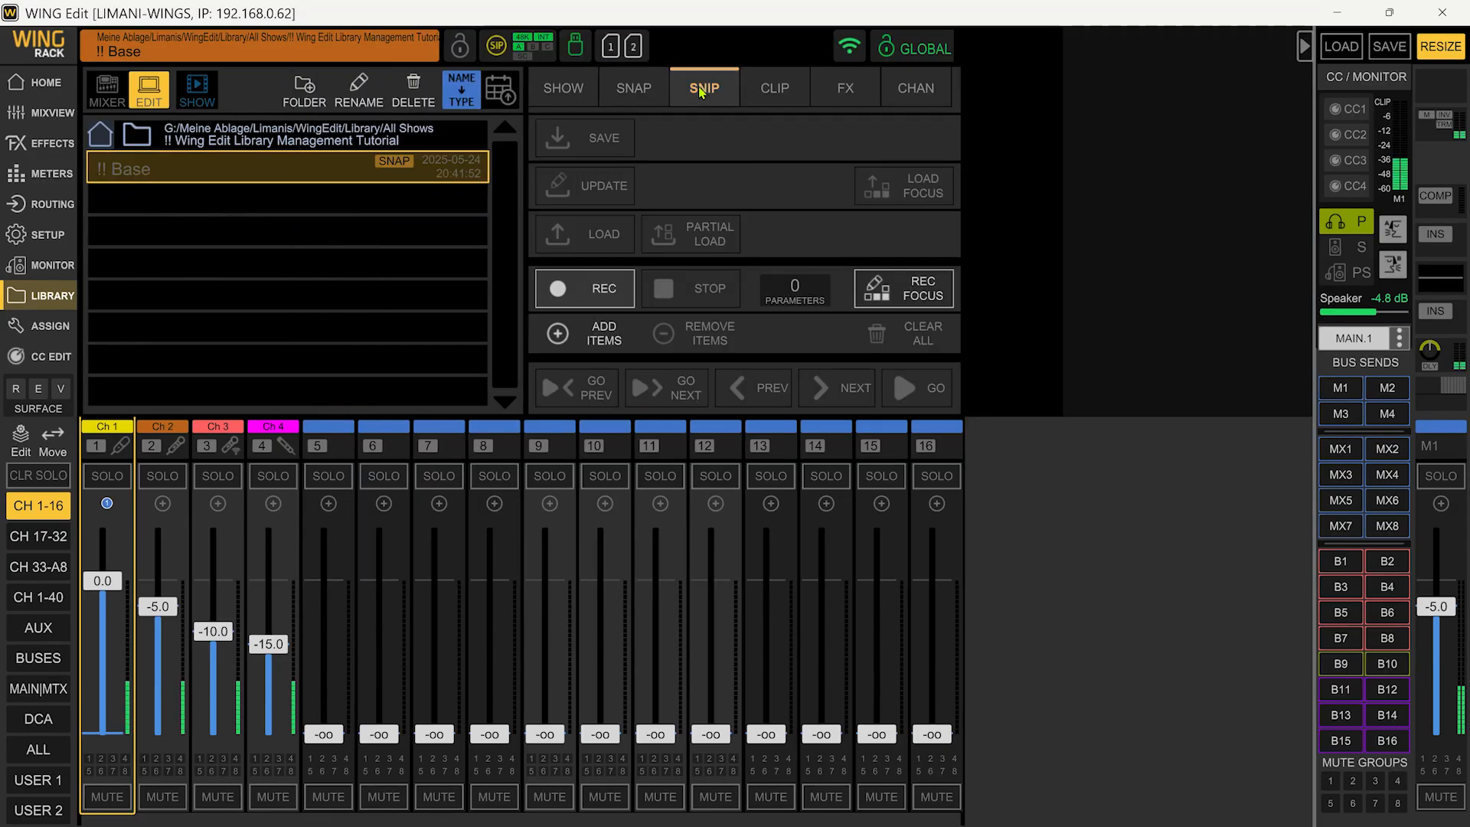
{"action": "left_click", "coordinate": [574, 285]}
{"action": "left_click", "coordinate": [888, 356]}
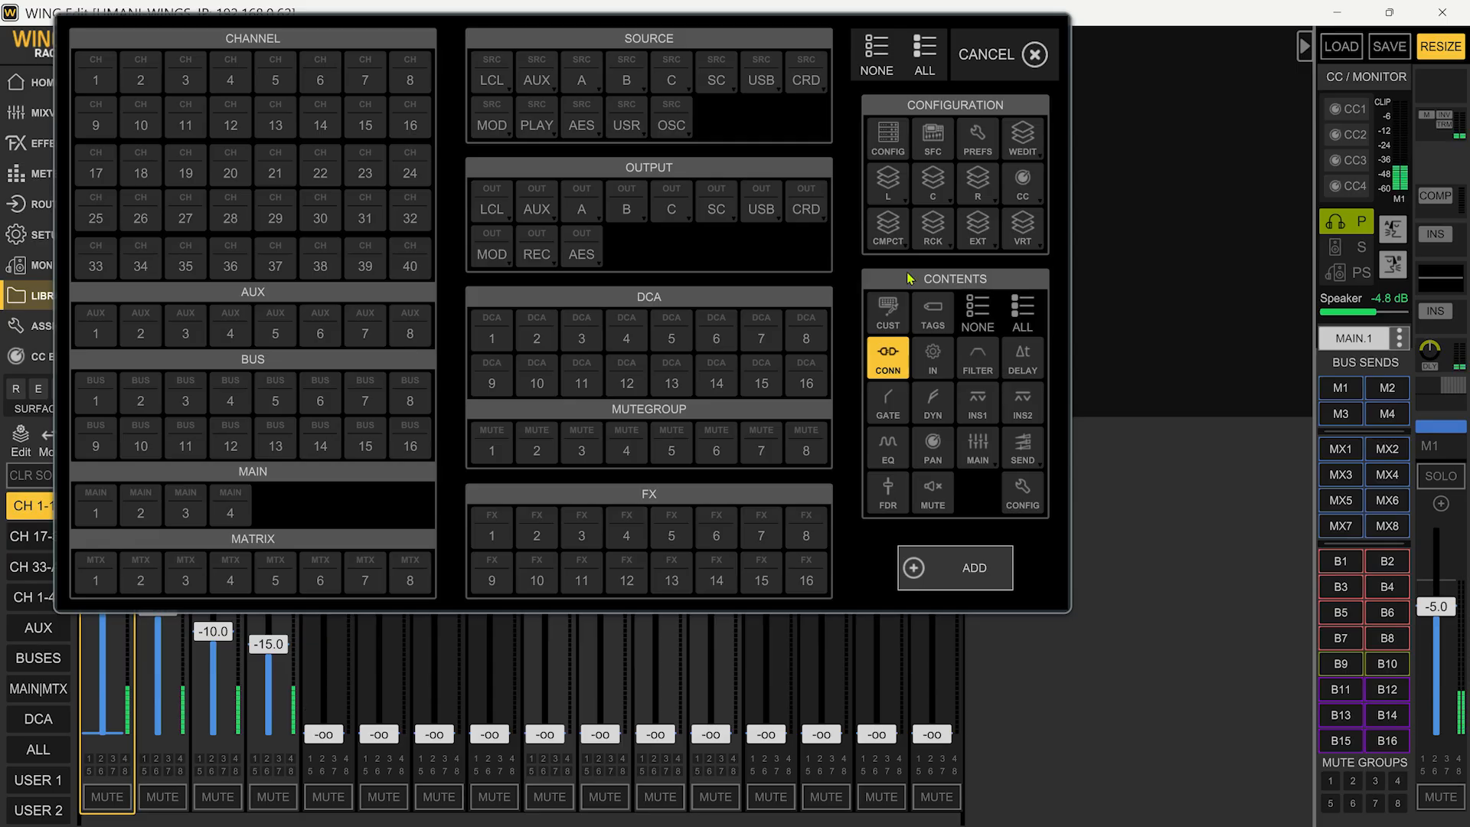
{"action": "left_click", "coordinate": [986, 59]}
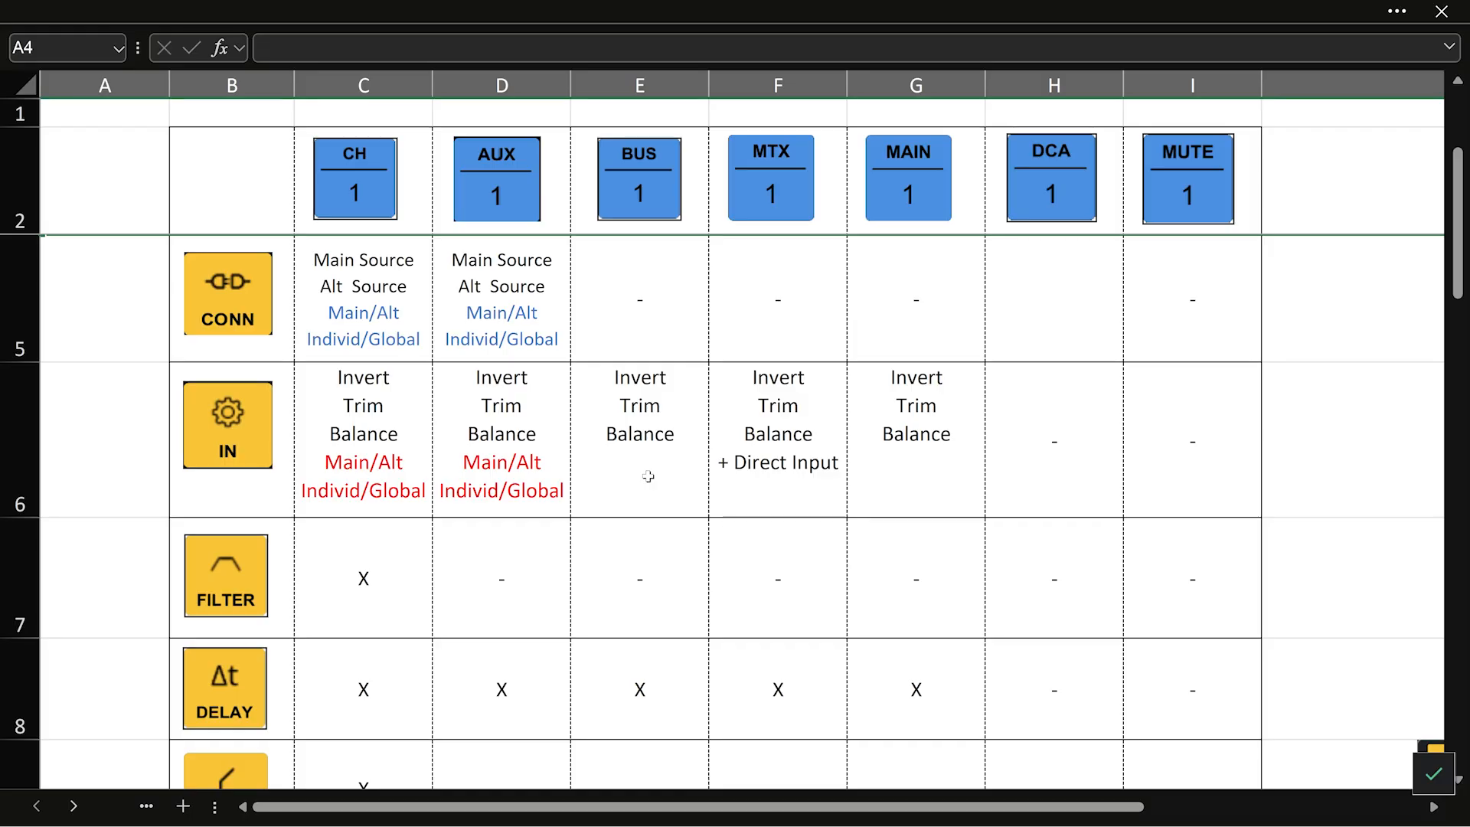
- Compare the IN row of the overview table with the trim, balance and invert controls of bus 1, main 1 and matrix 1
{"action": "scroll", "coordinate": [646, 475], "scroll_direction": "down", "scroll_amount": 1}
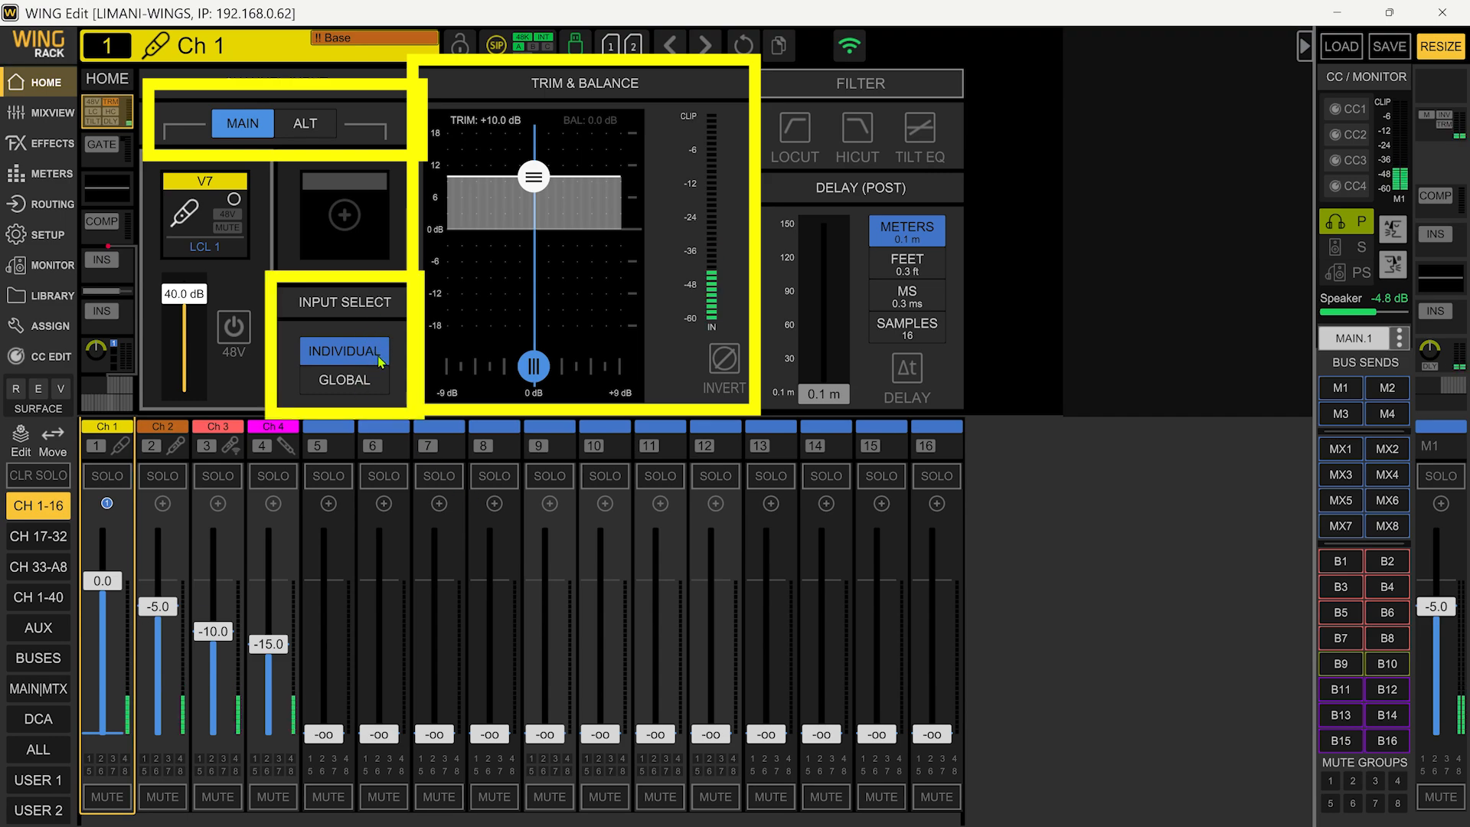
{"action": "left_click", "coordinate": [120, 38]}
{"action": "left_click", "coordinate": [54, 437]}
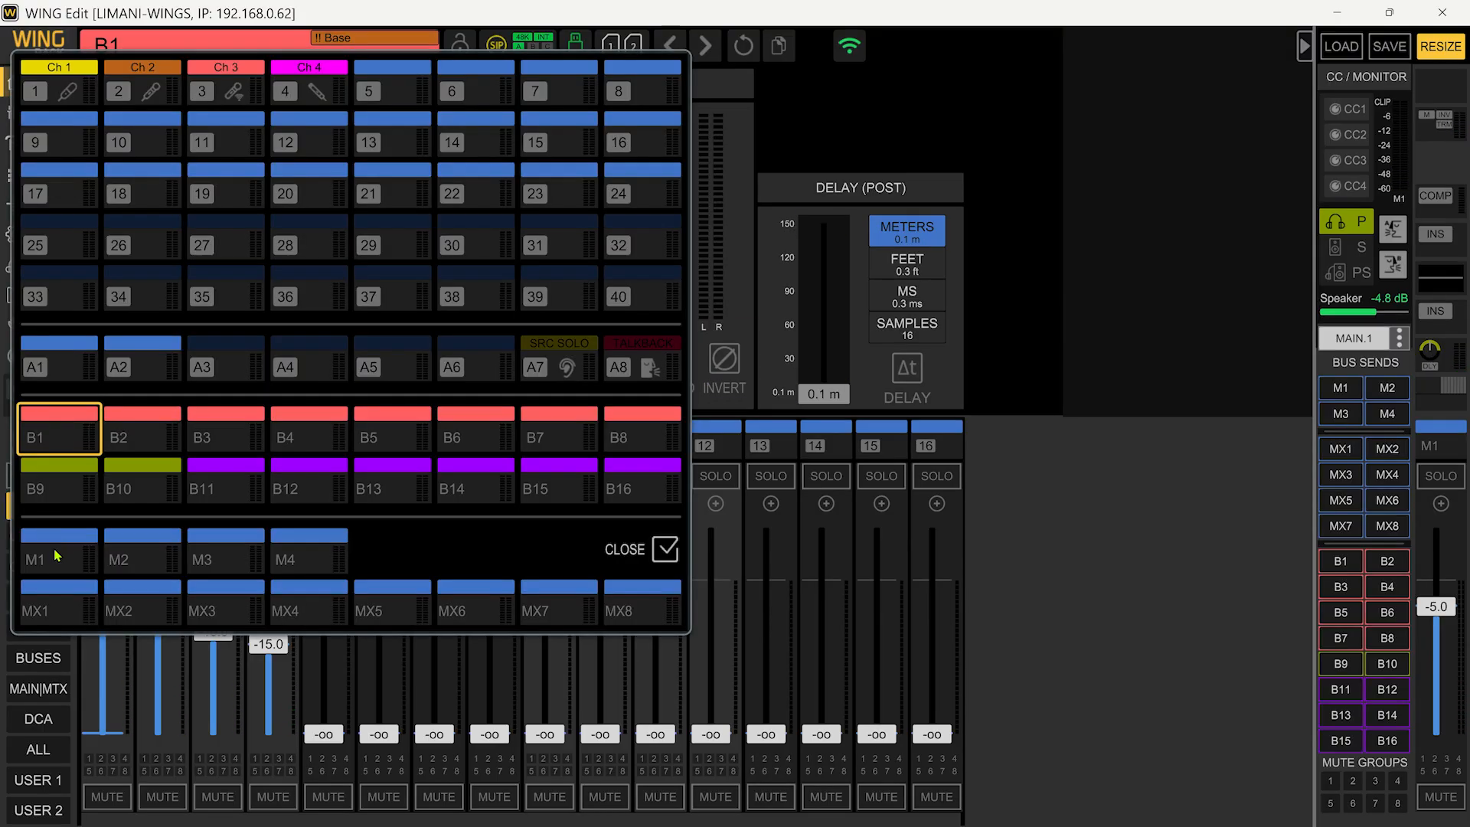
{"action": "left_click", "coordinate": [55, 555]}
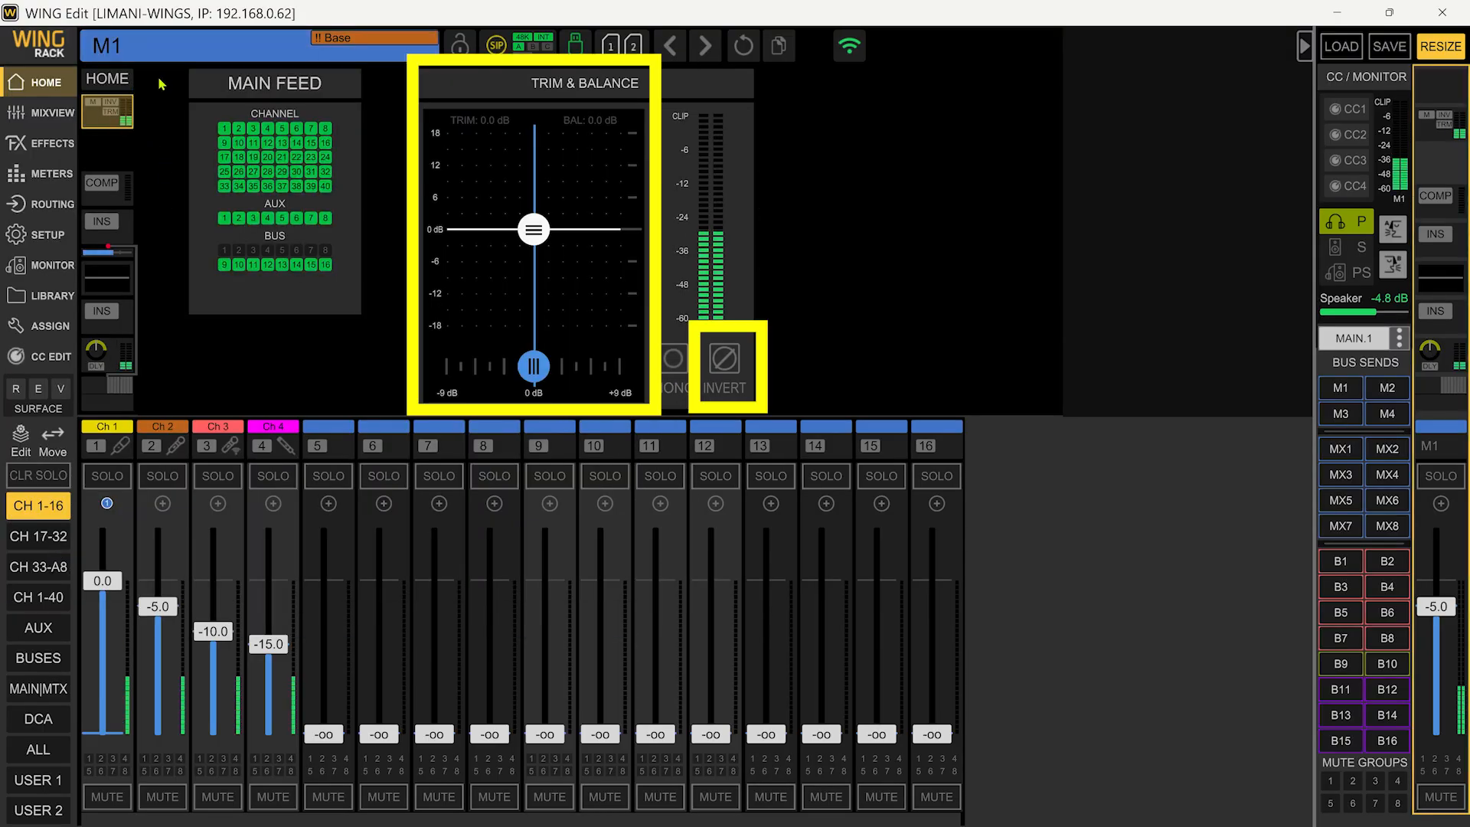
{"action": "left_click", "coordinate": [112, 44]}
{"action": "left_click", "coordinate": [92, 609]}
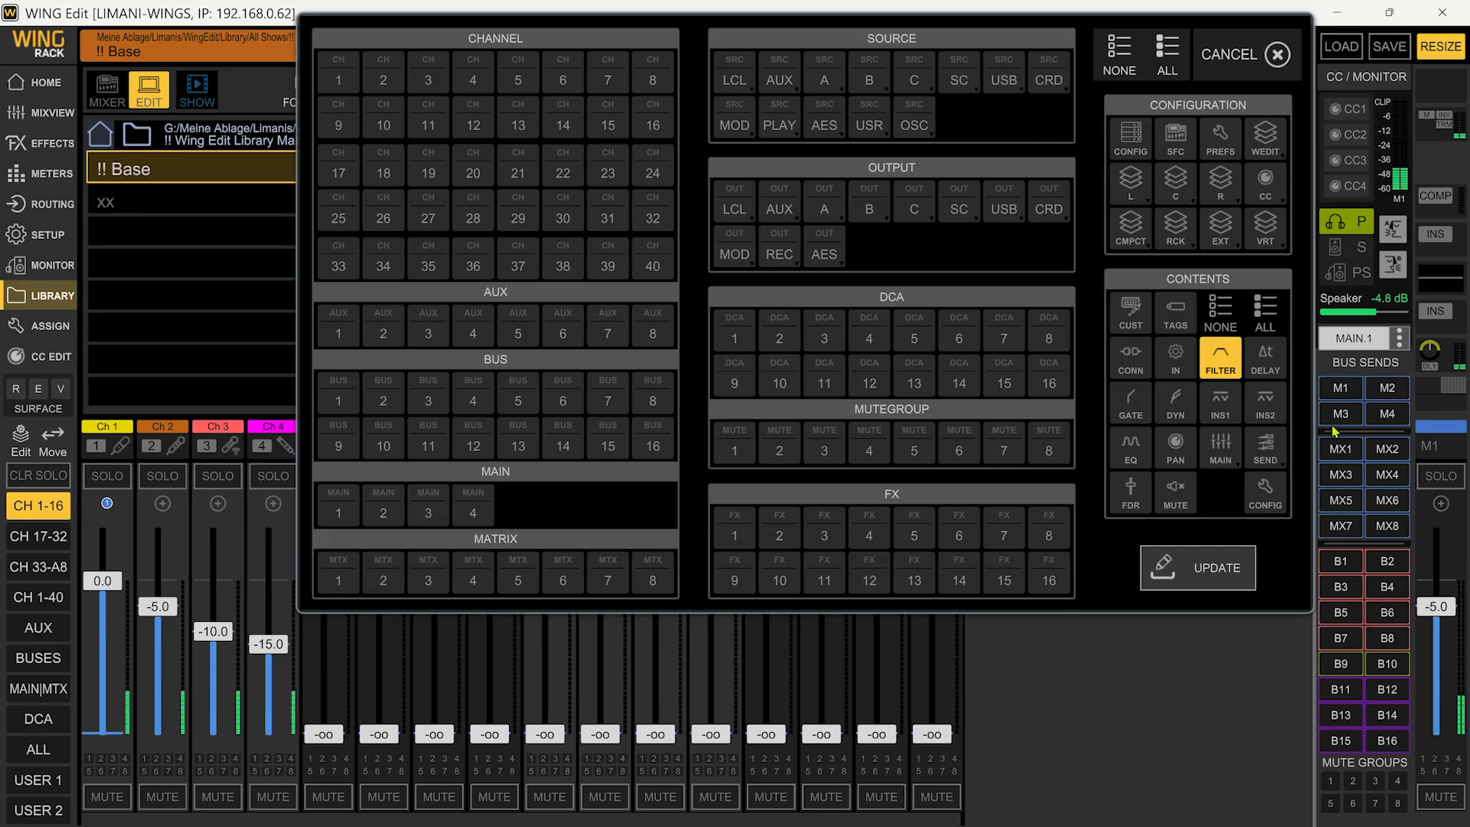
- Cancel the scope selection and examine the low cut, high cut and tool filter in channel 1's filter setup
{"action": "left_click", "coordinate": [1231, 59]}
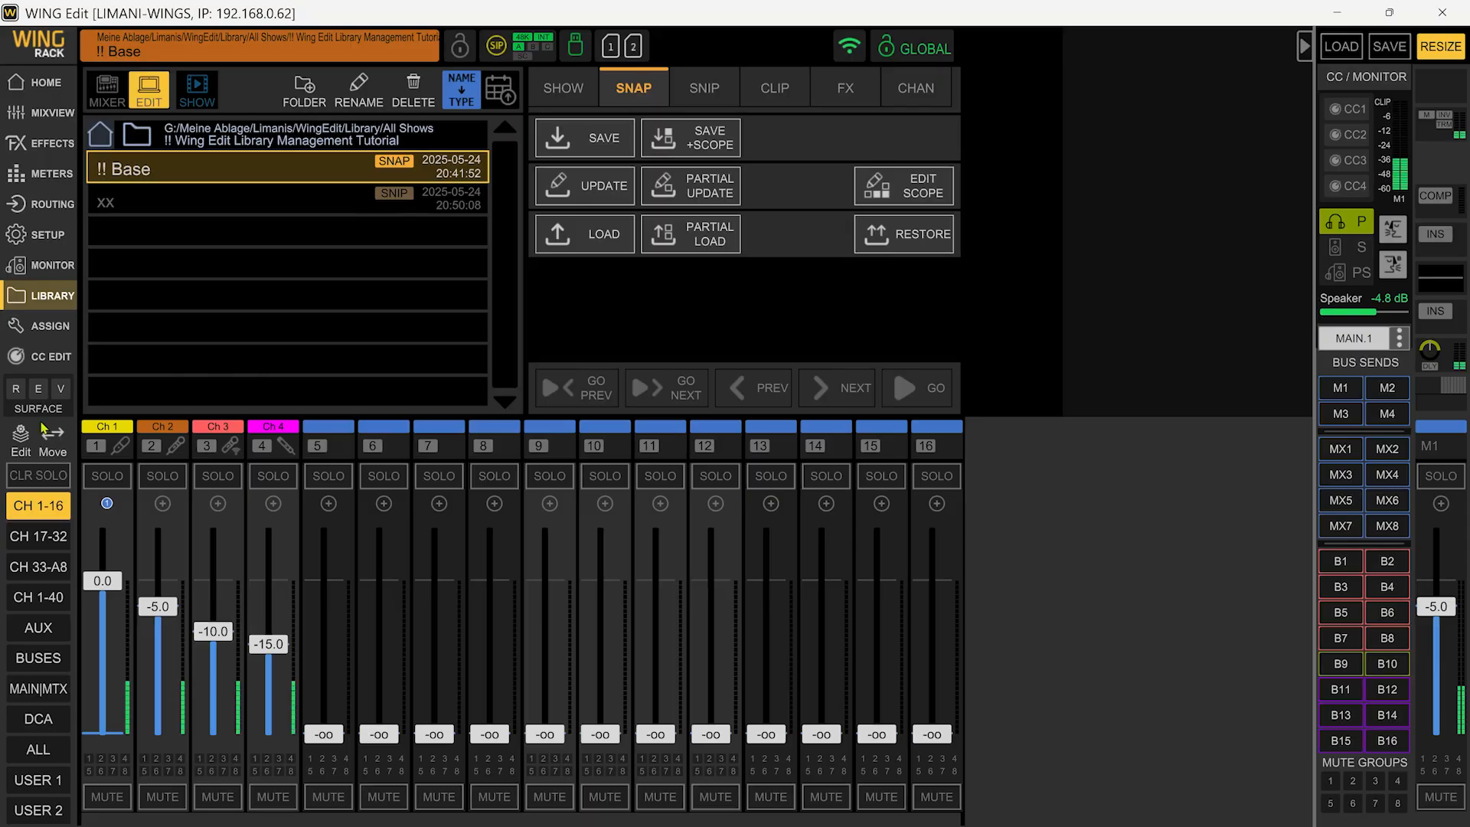
{"action": "left_click", "coordinate": [91, 445]}
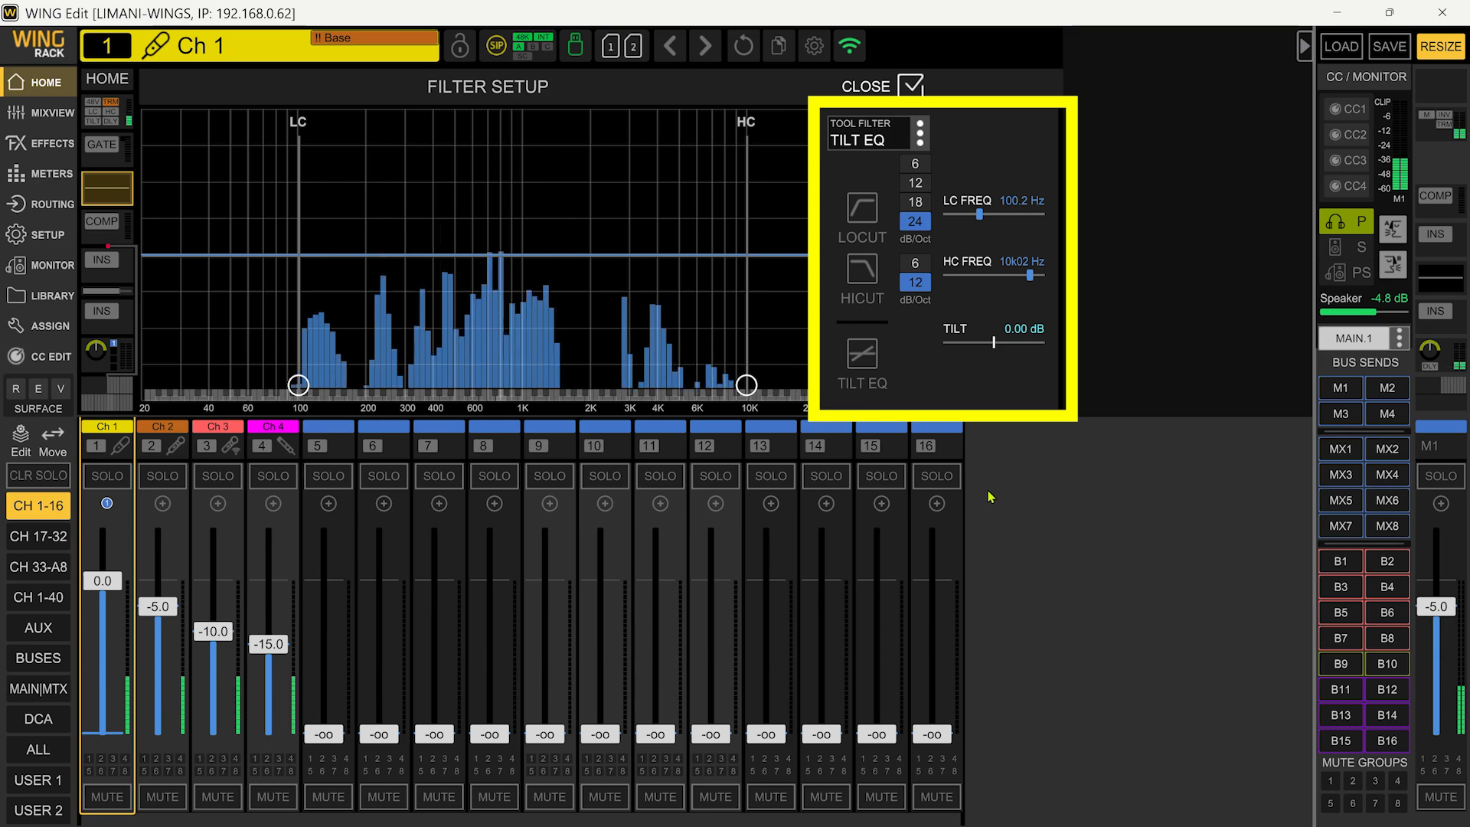
{"action": "left_click", "coordinate": [863, 88]}
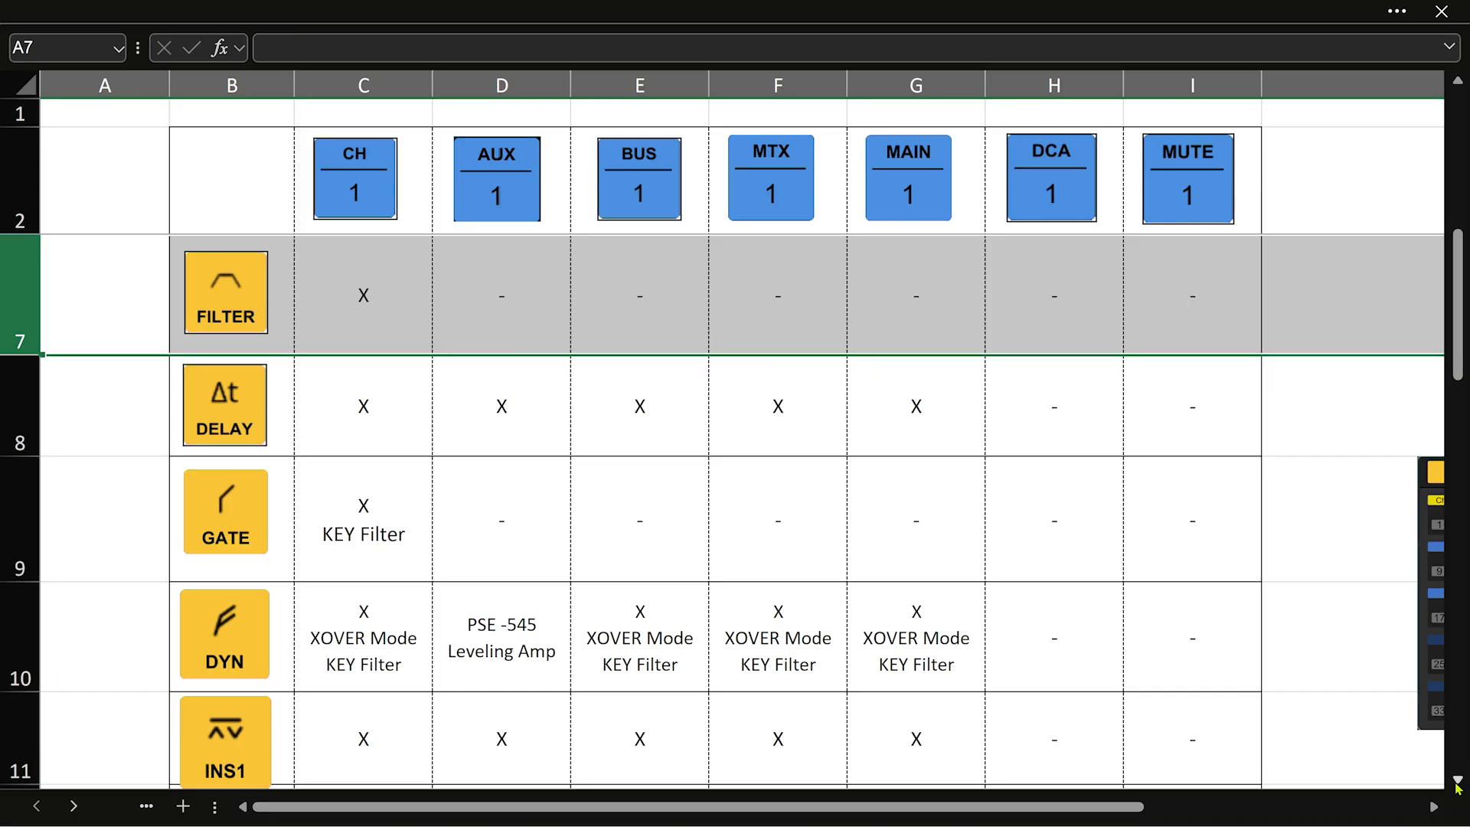
- Examine the DELAY row of the overview table across the channel types and switch to WING Edit
{"action": "left_click", "coordinate": [1456, 781]}
{"action": "left_click", "coordinate": [108, 318]}
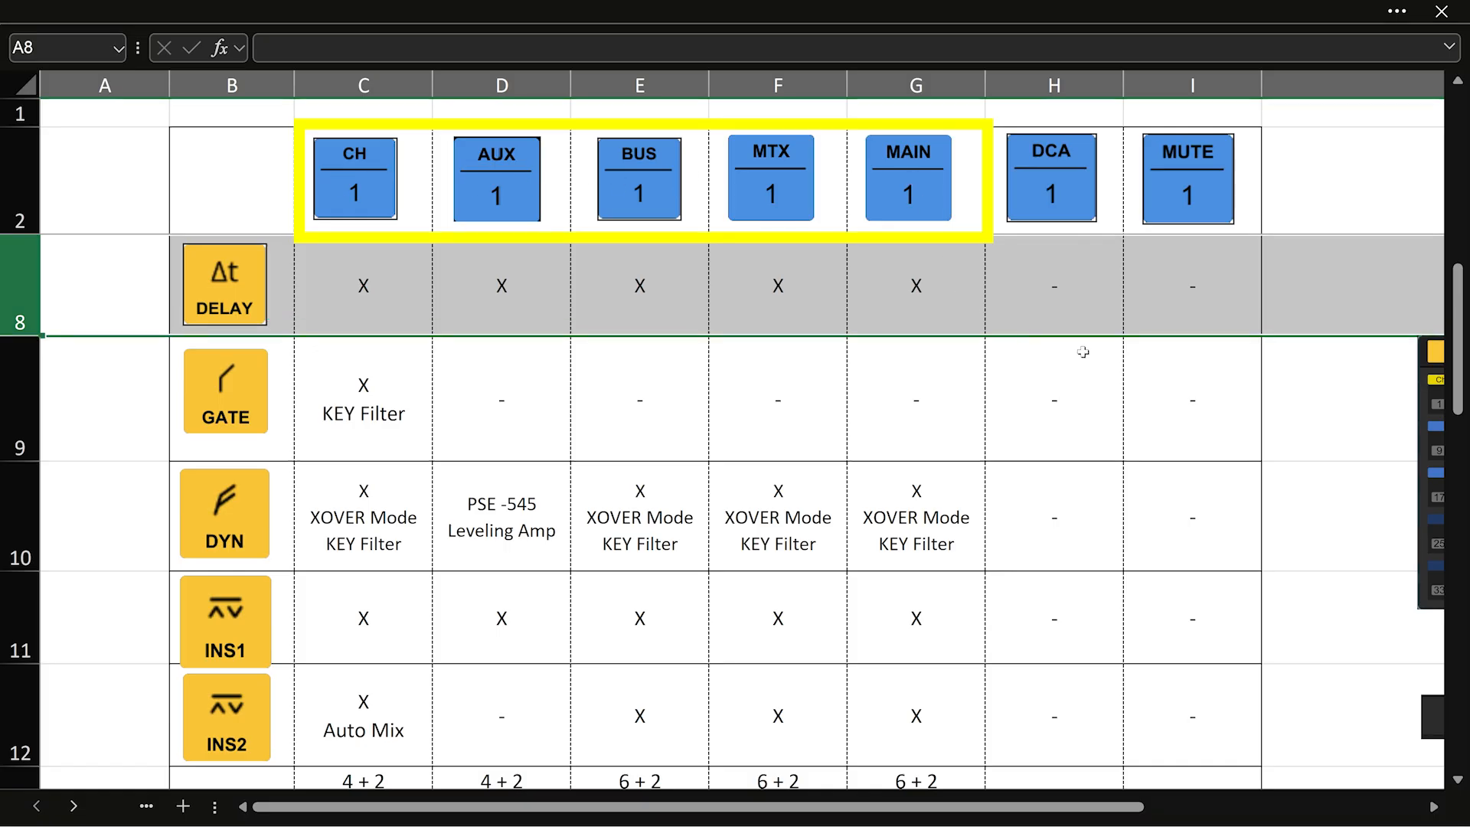
{"action": "key", "text": "alt+Tab"}
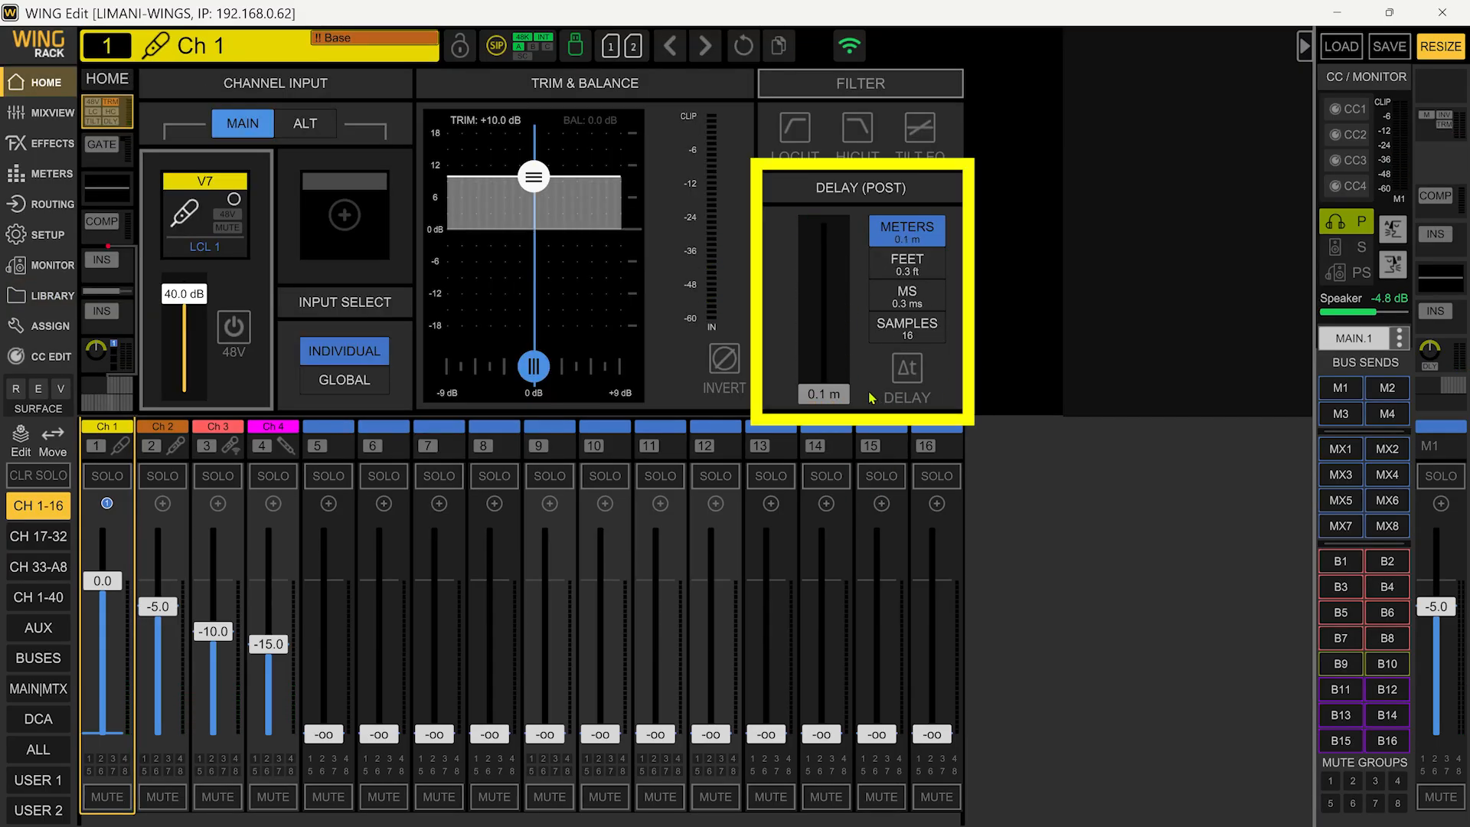
- Try channel 1's delay in feet, milliseconds and samples, return it to meters, and toggle the delay on and off
{"action": "left_click", "coordinate": [911, 264]}
{"action": "left_click", "coordinate": [923, 297]}
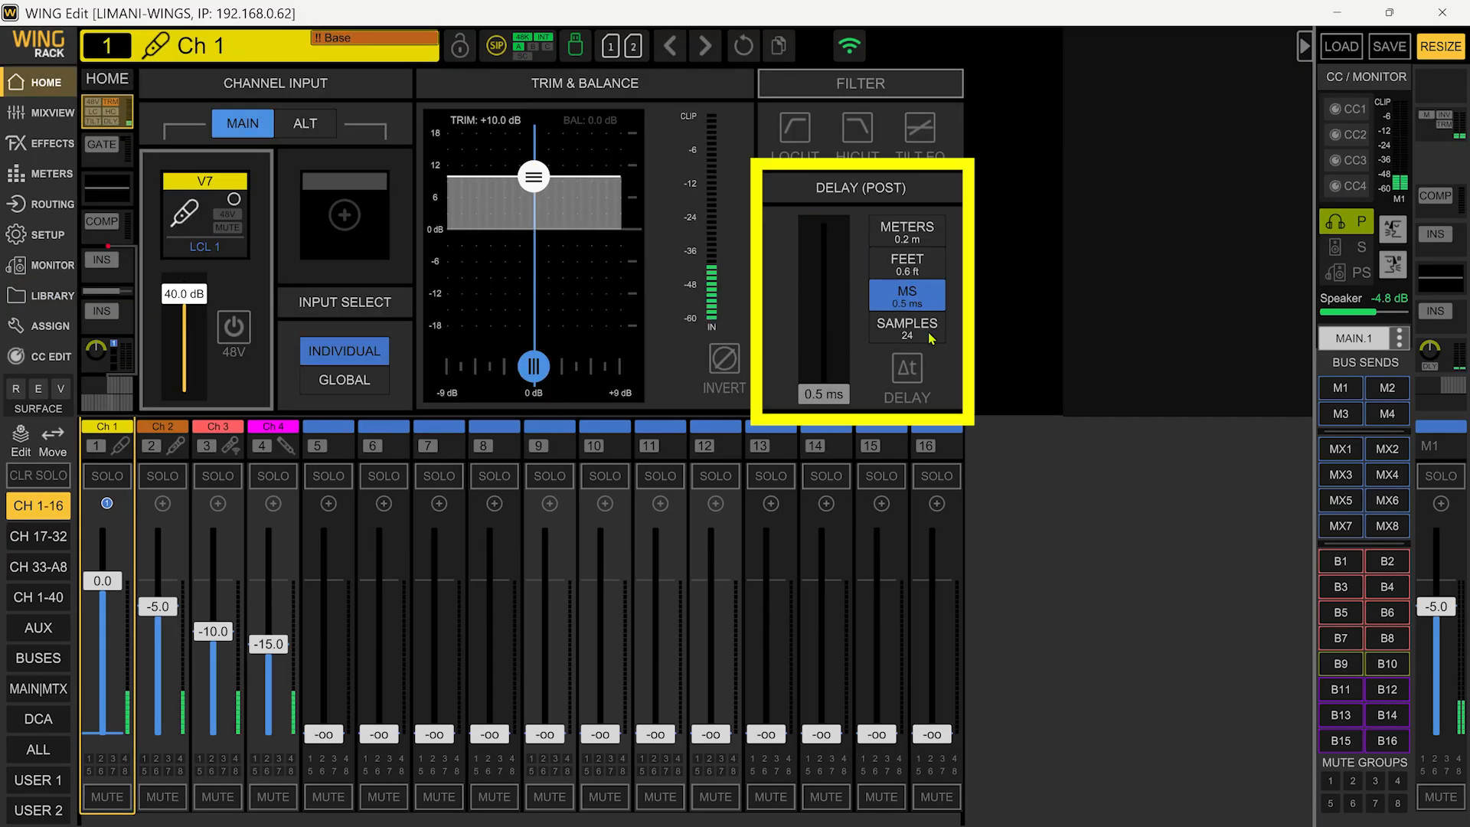
{"action": "left_click", "coordinate": [929, 335]}
{"action": "left_click", "coordinate": [907, 232]}
{"action": "left_click", "coordinate": [908, 374]}
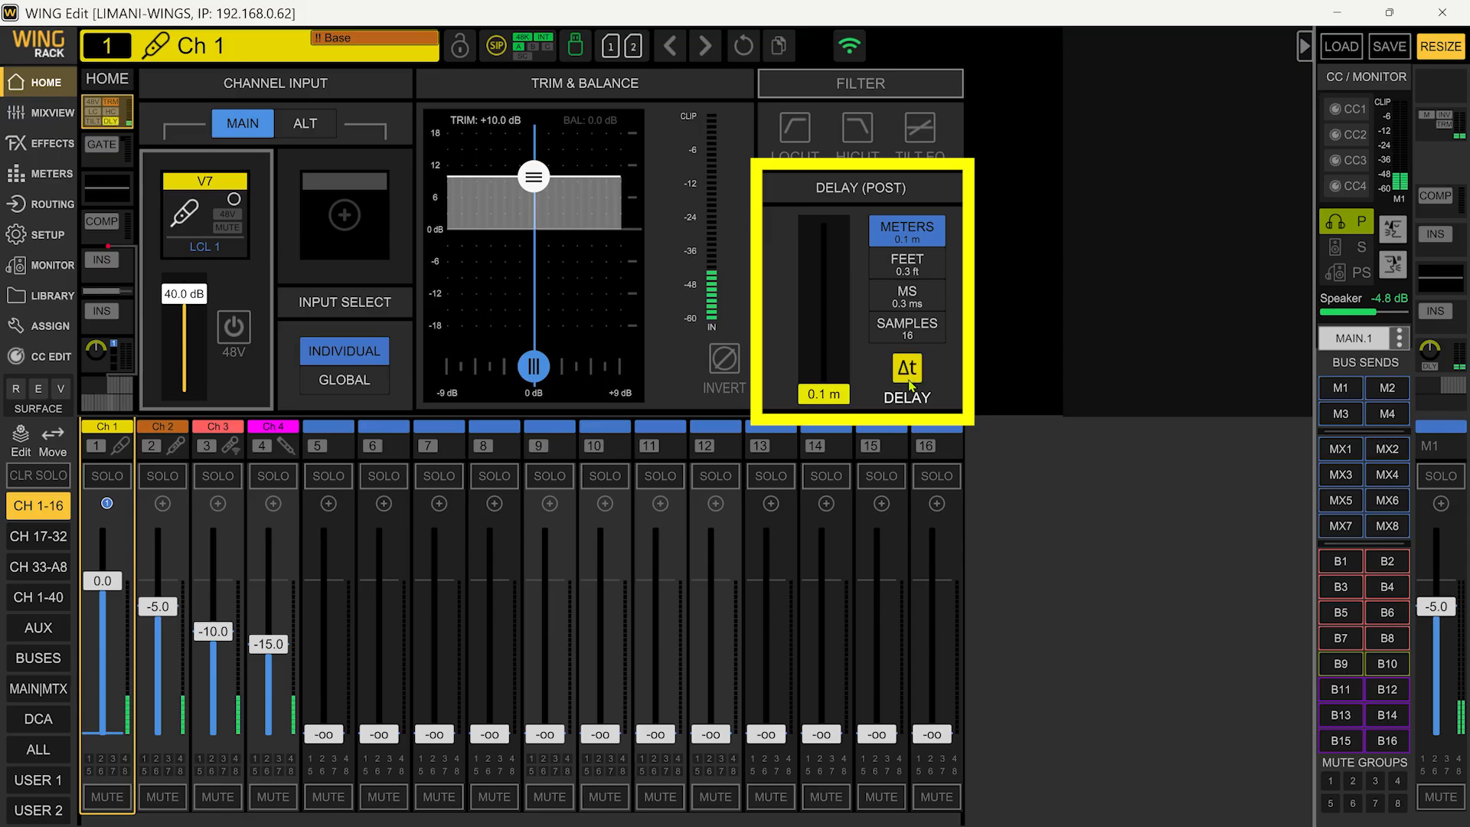
{"action": "left_click", "coordinate": [910, 379]}
{"action": "left_click", "coordinate": [912, 373]}
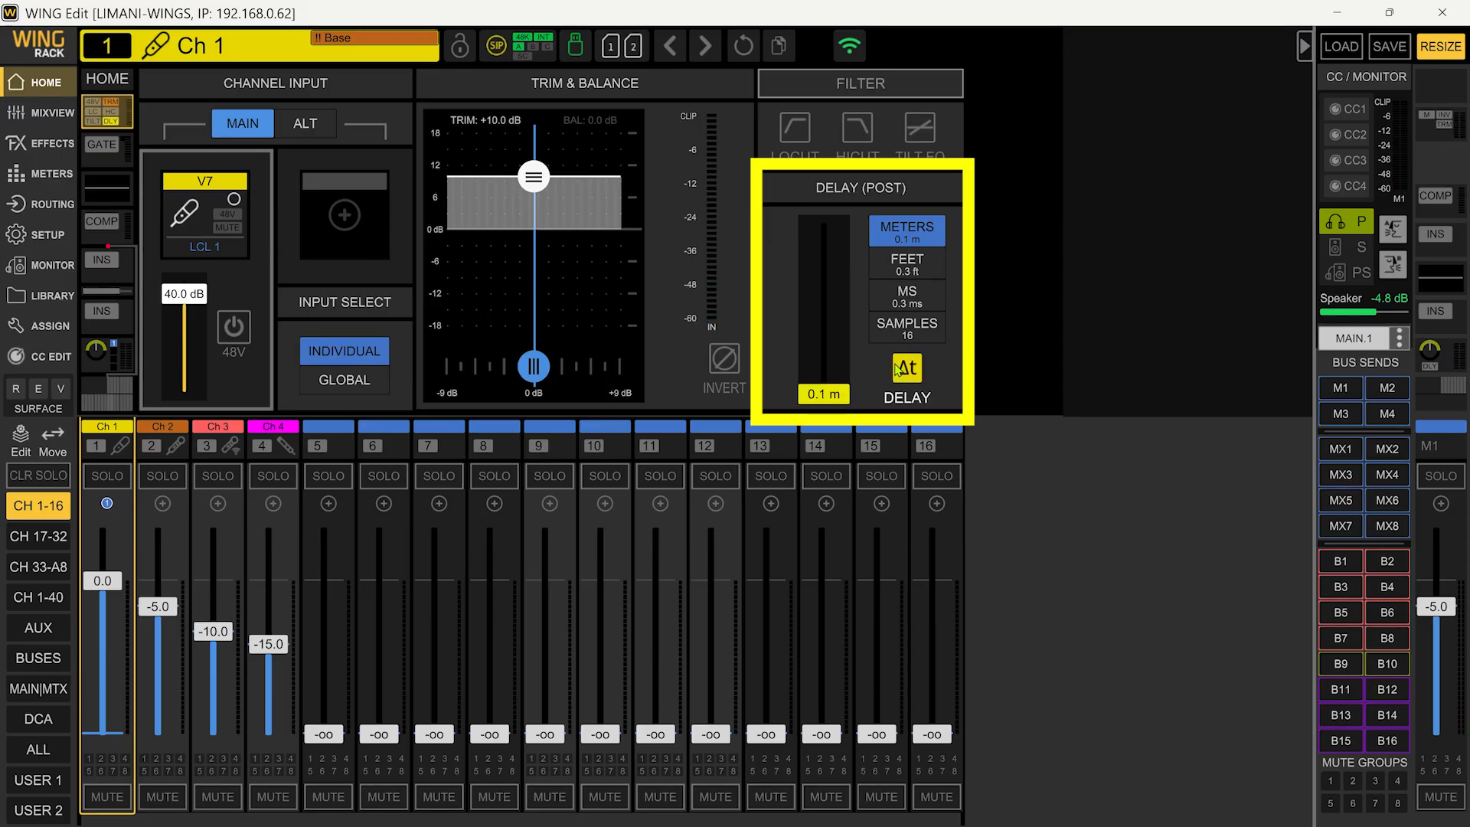
{"action": "left_click", "coordinate": [913, 368]}
{"action": "left_click", "coordinate": [914, 367]}
{"action": "left_click", "coordinate": [914, 367]}
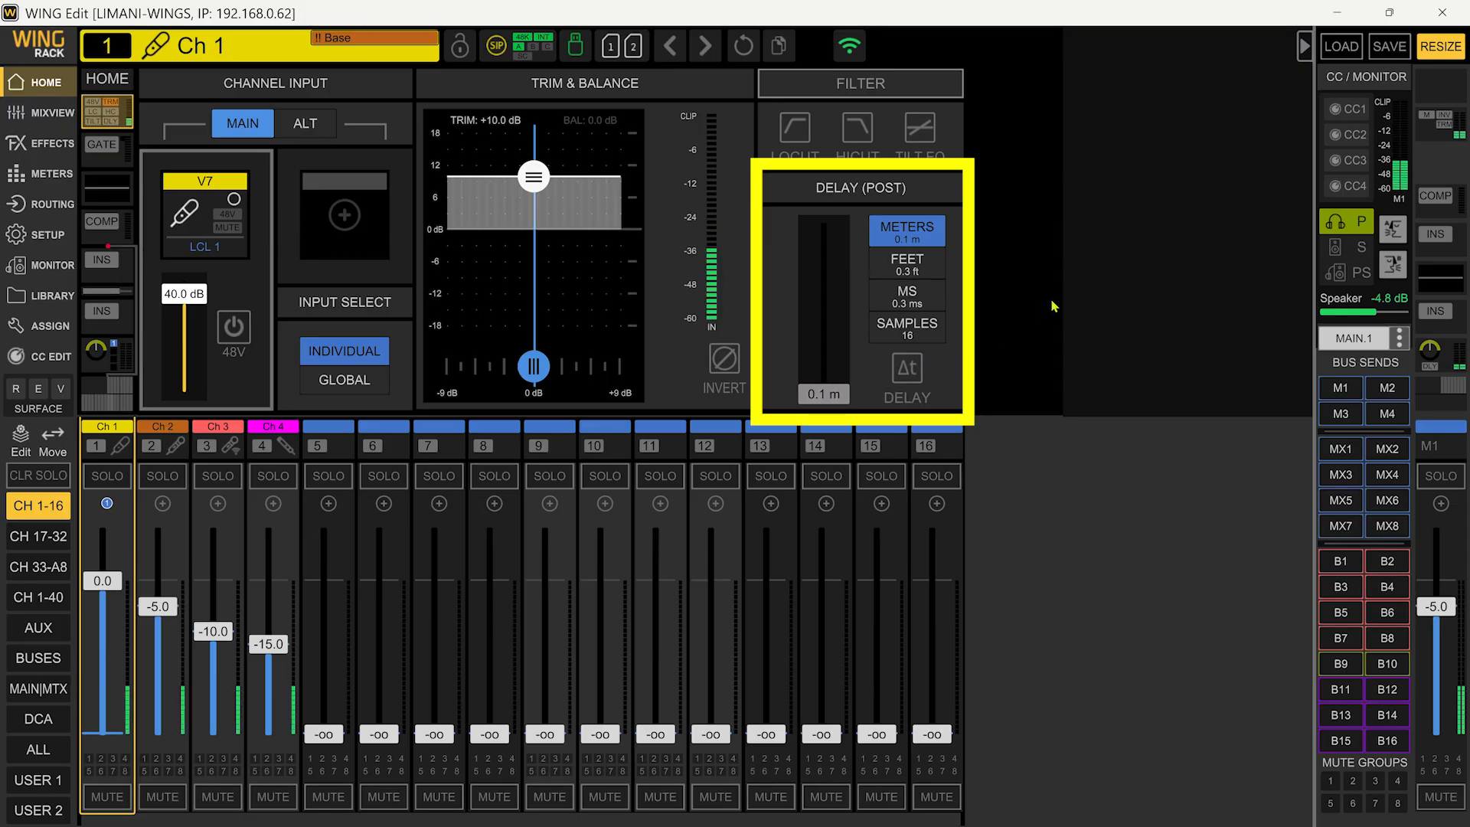
- Examine the delay settings on the input pages of aux 1 and bus 1
{"action": "left_click", "coordinate": [187, 50]}
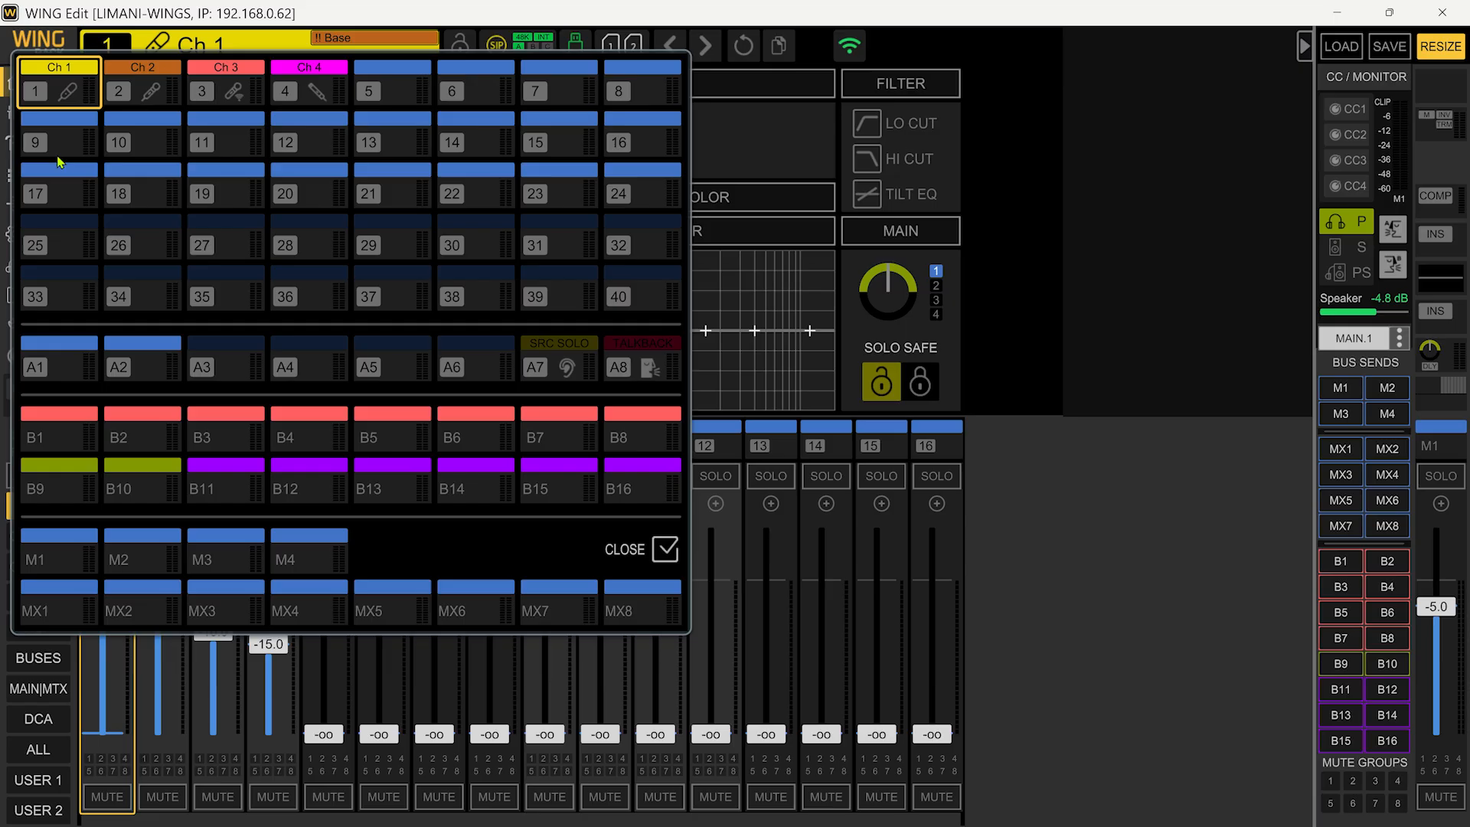
{"action": "left_click", "coordinate": [60, 375]}
{"action": "left_click", "coordinate": [262, 92]}
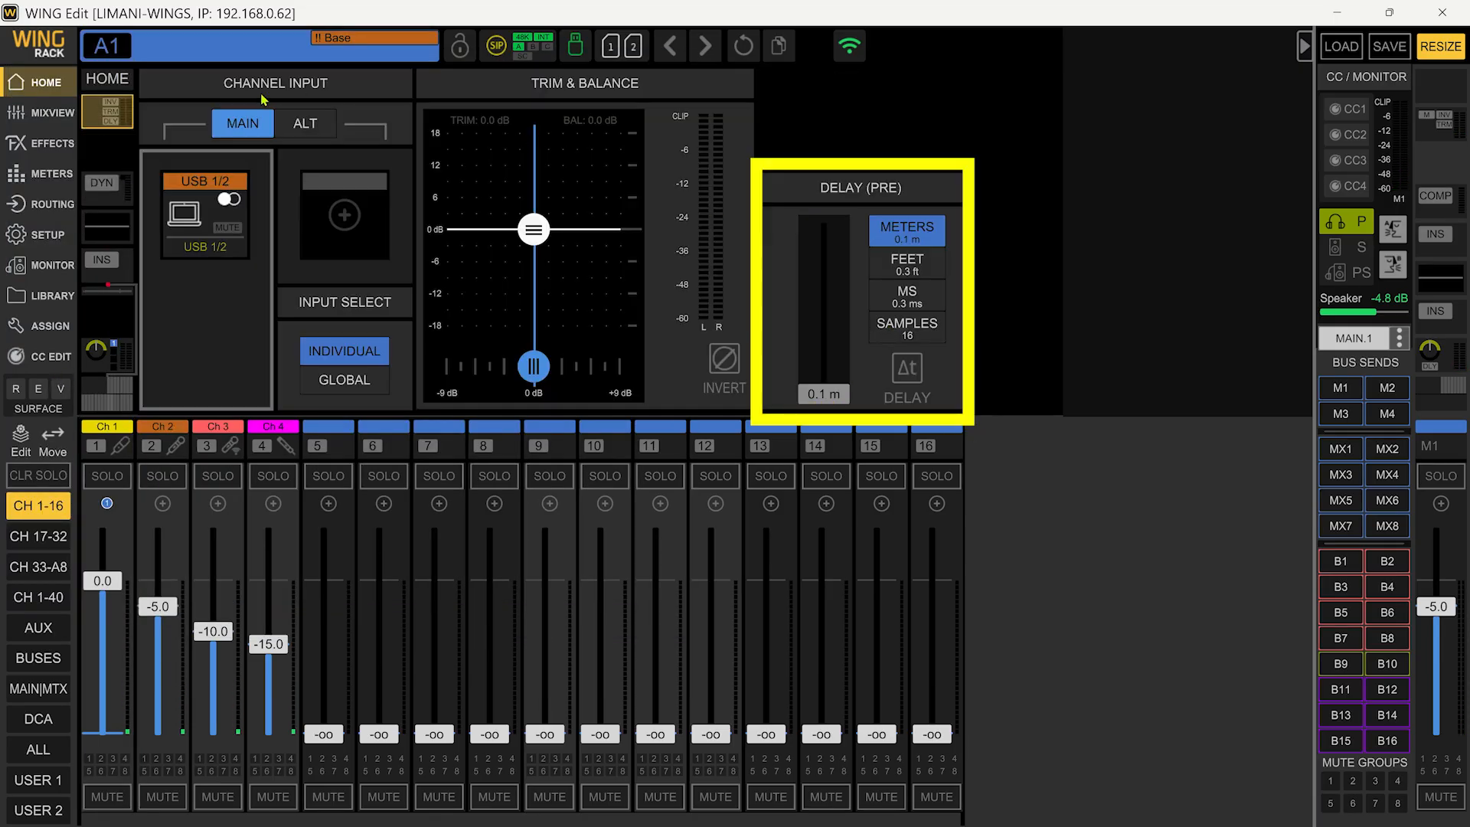
{"action": "left_click", "coordinate": [107, 57]}
{"action": "left_click", "coordinate": [61, 436]}
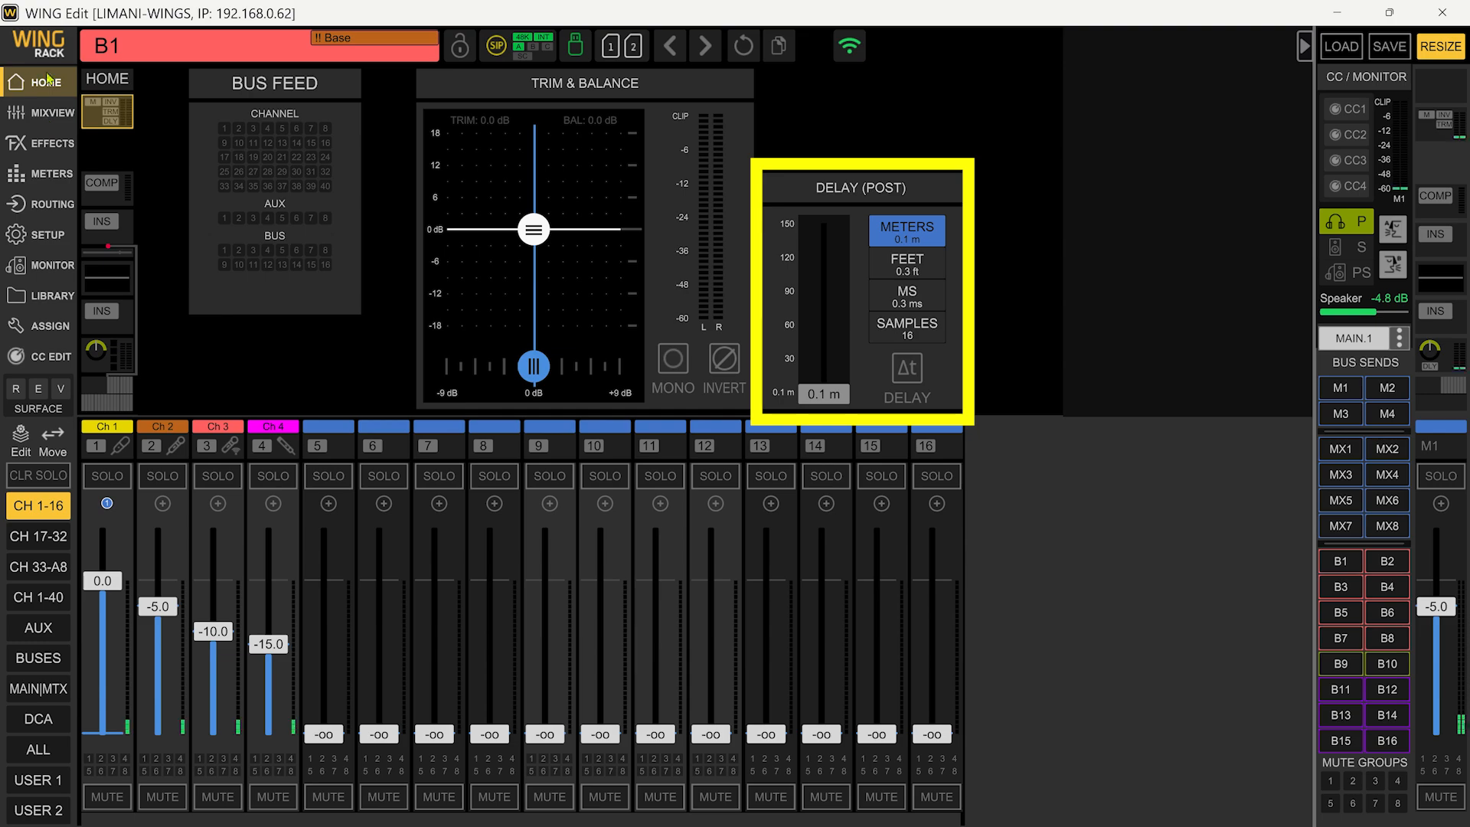
- Examine main 1's input page and its output delay, and select matrix 1 for comparison
{"action": "left_click", "coordinate": [108, 47]}
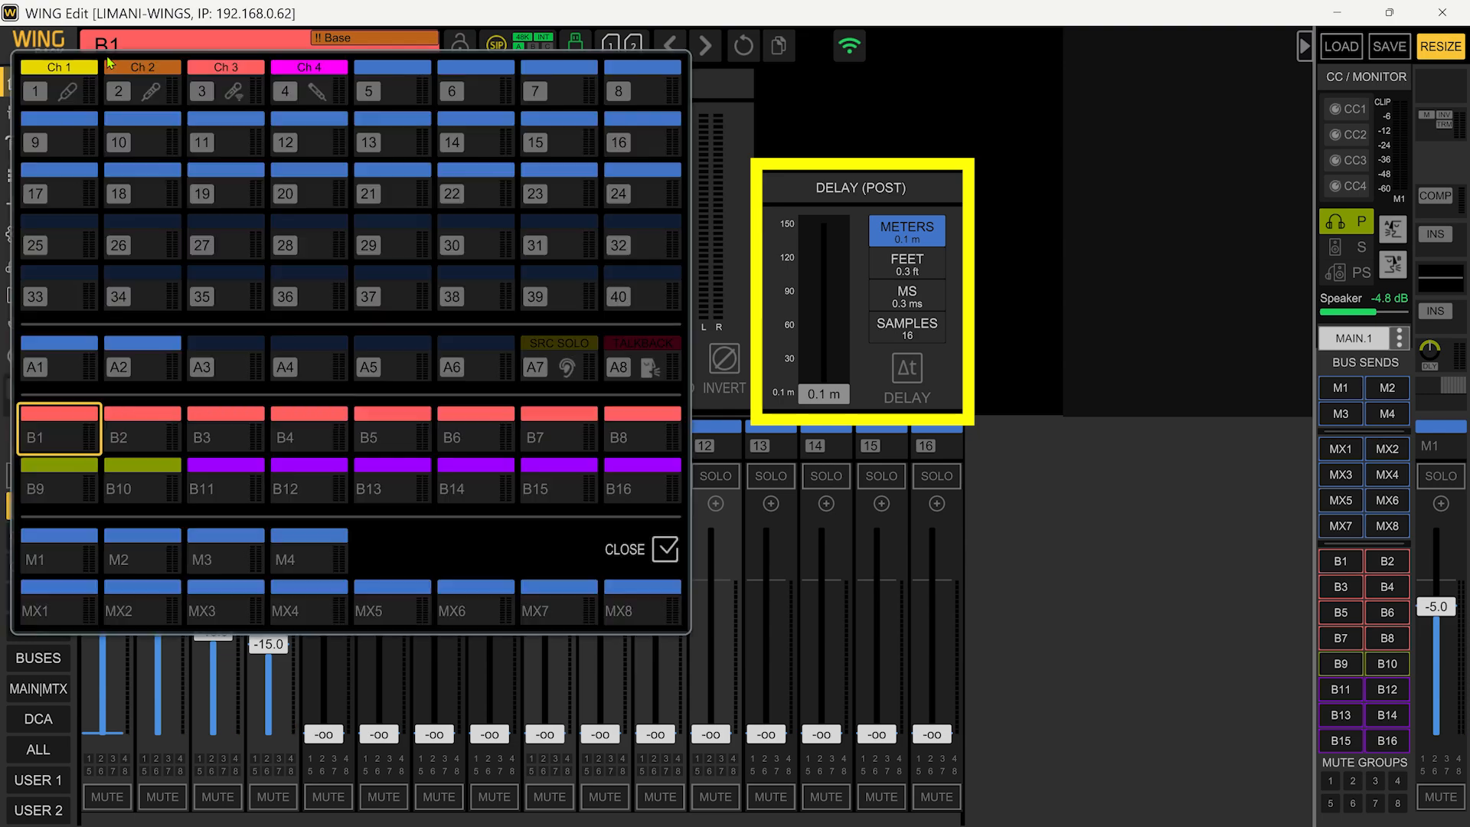
{"action": "left_click", "coordinate": [54, 557]}
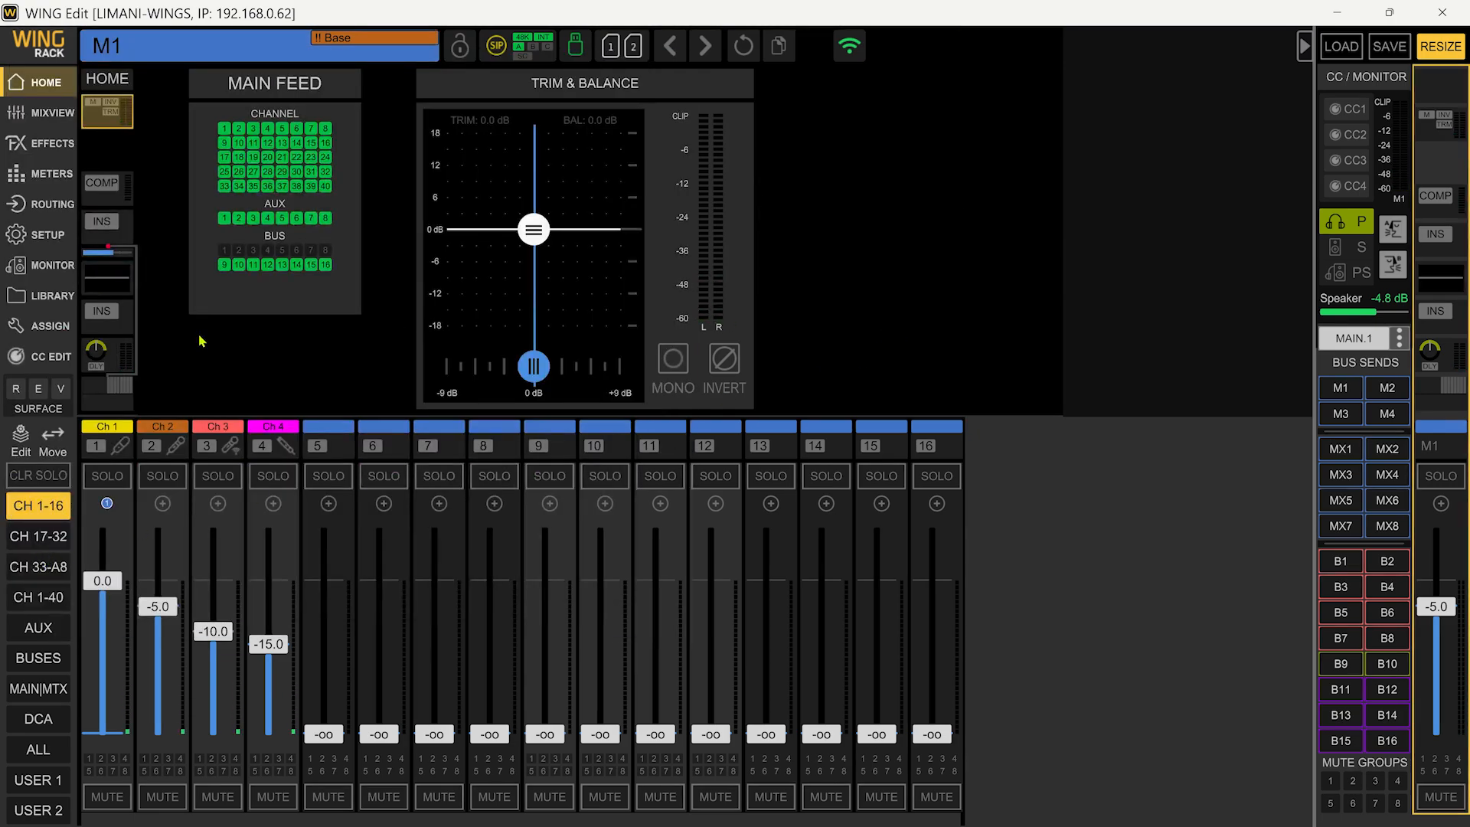
{"action": "left_click", "coordinate": [97, 354]}
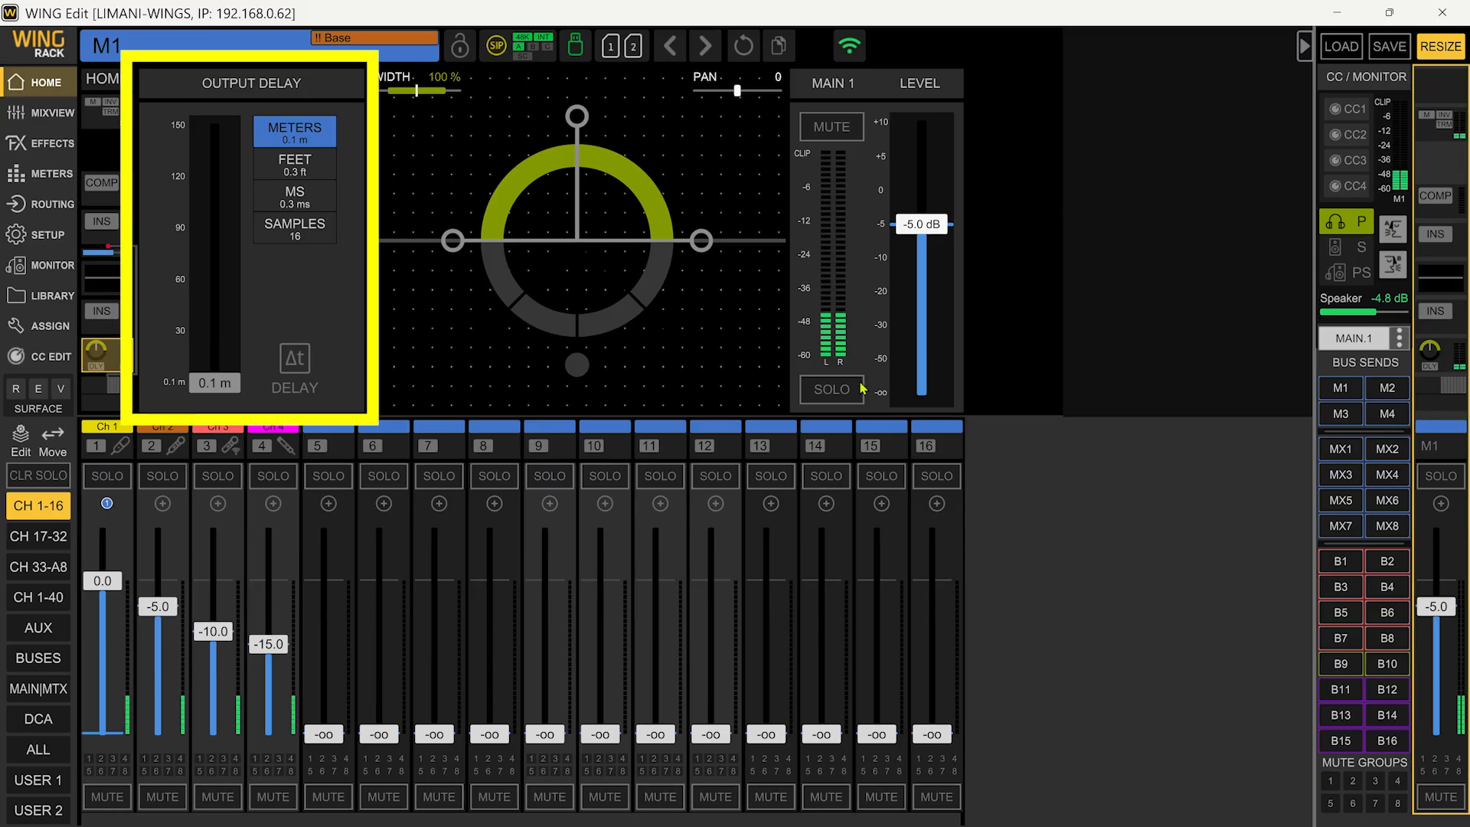
{"action": "left_click", "coordinate": [107, 46]}
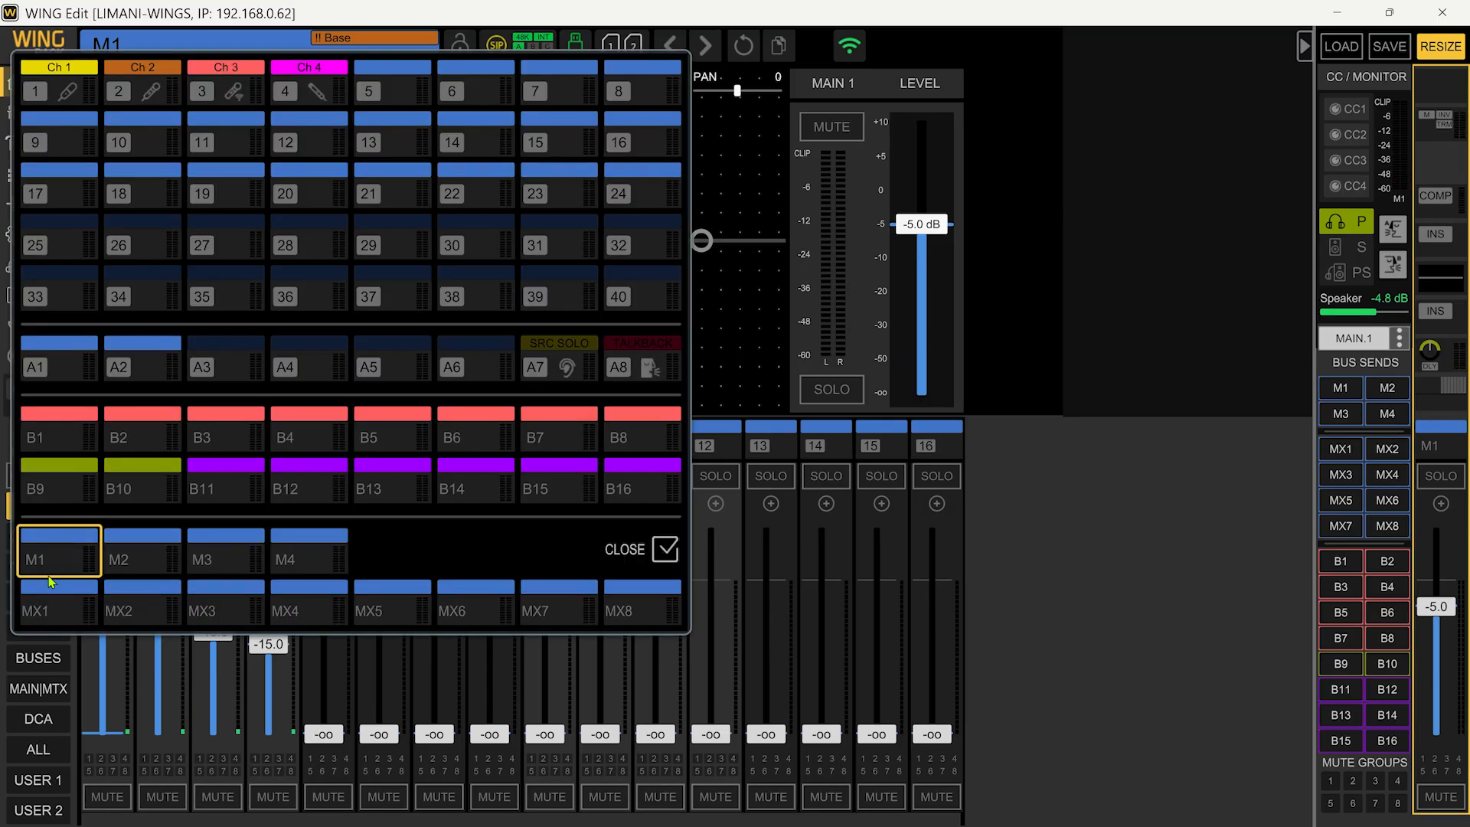
{"action": "left_click", "coordinate": [54, 605]}
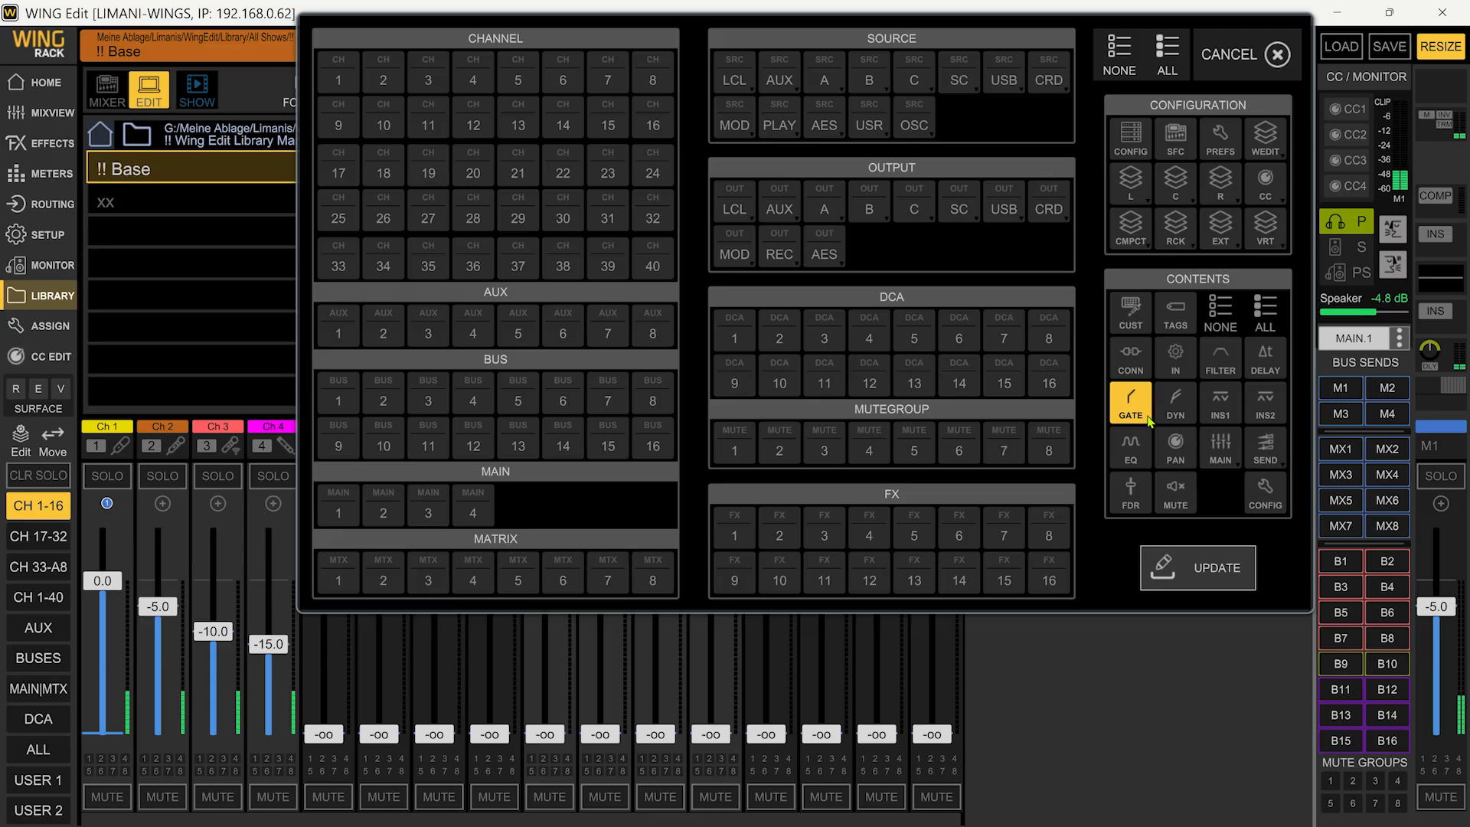
- Toggle the GATE, DYN, INS1, INS2 and EQ contents one after another in the snapshot's scope selection
{"action": "left_click", "coordinate": [1148, 420]}
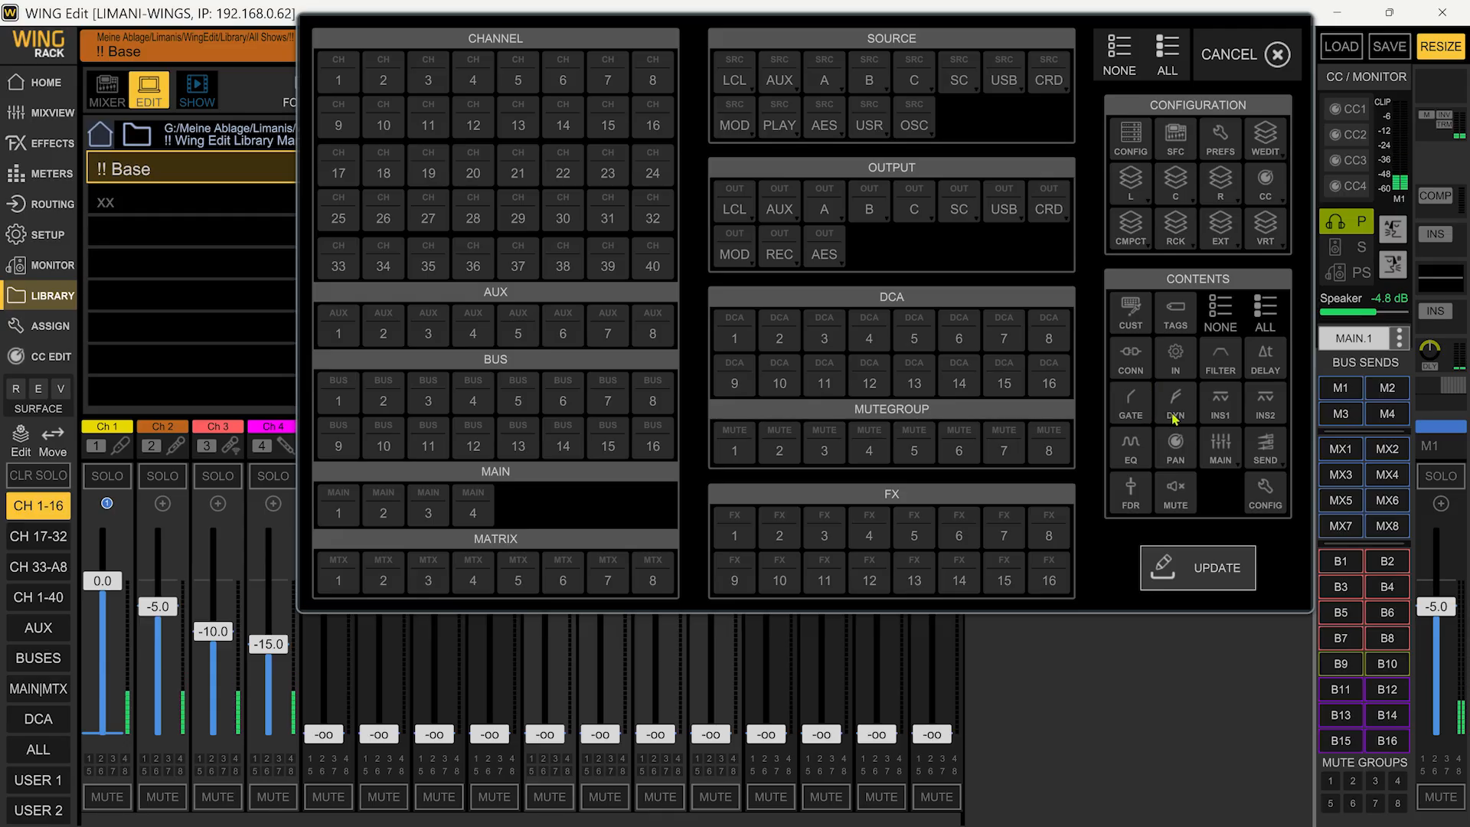
{"action": "left_click", "coordinate": [1175, 418]}
{"action": "left_click", "coordinate": [1188, 409]}
{"action": "left_click", "coordinate": [1219, 410]}
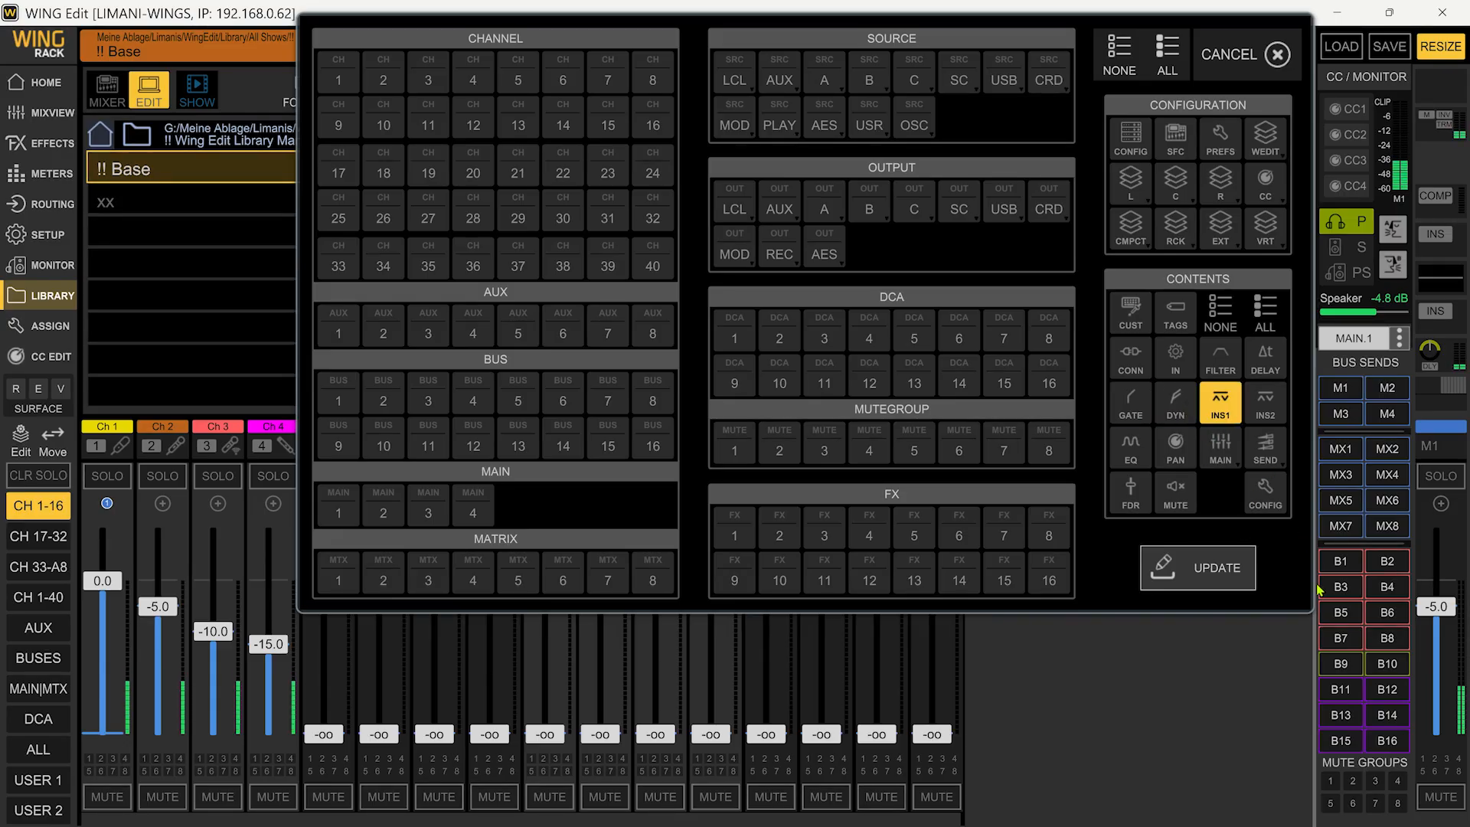
{"action": "left_click", "coordinate": [1274, 420]}
{"action": "left_click", "coordinate": [1220, 403]}
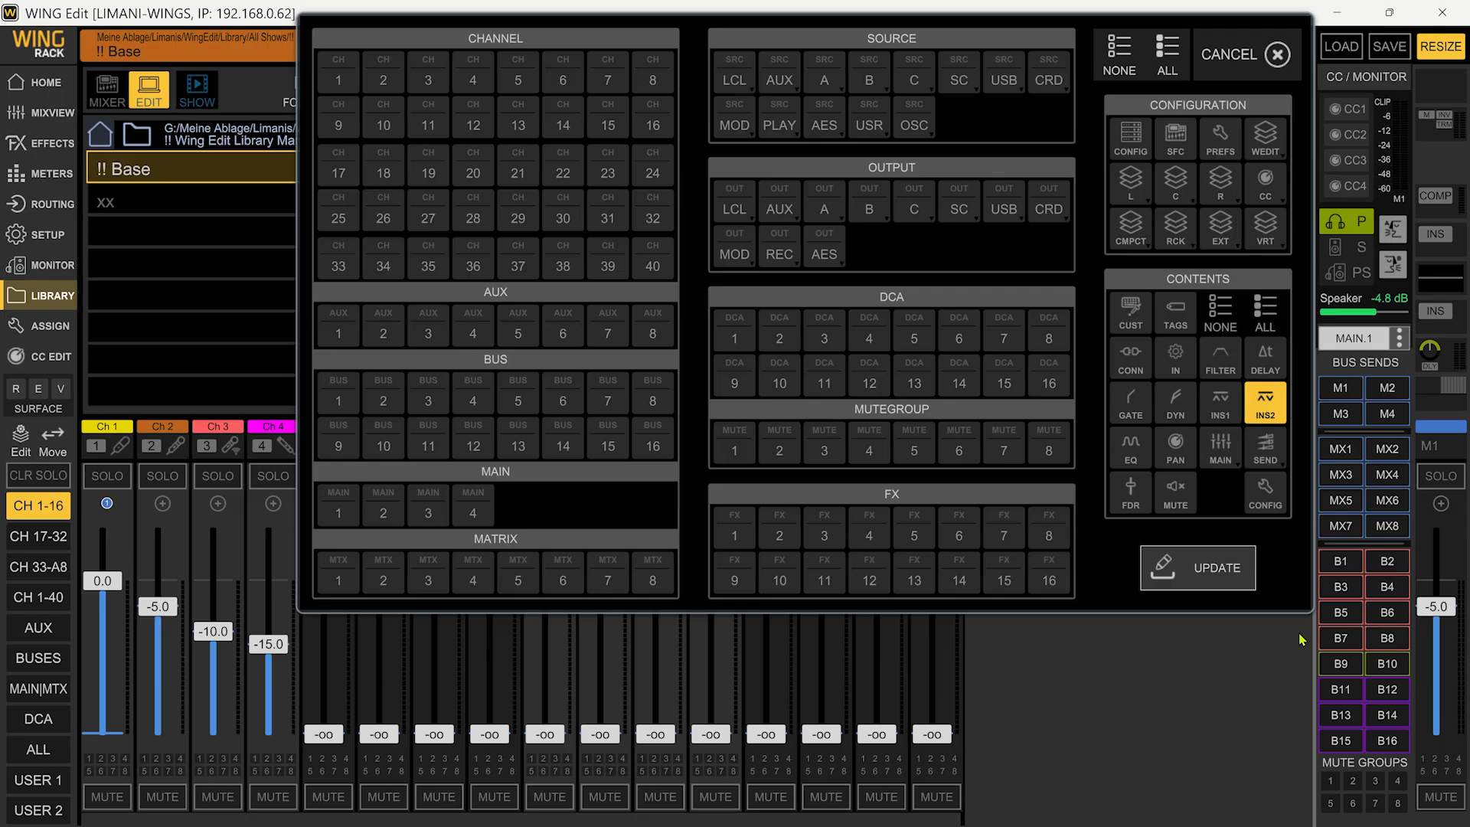
{"action": "left_click", "coordinate": [1264, 405]}
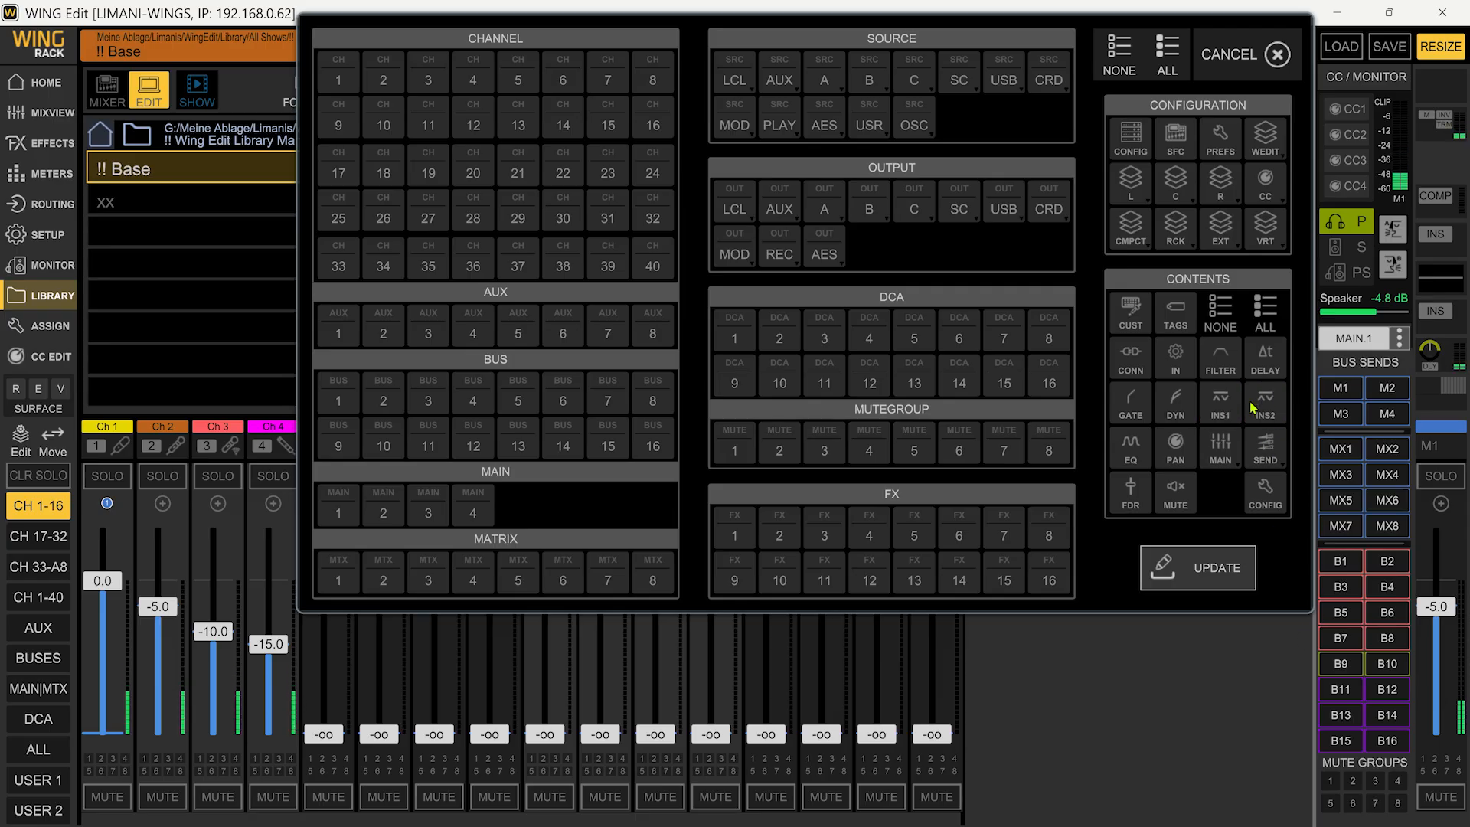
{"action": "left_click", "coordinate": [1133, 448]}
{"action": "left_click", "coordinate": [1135, 451]}
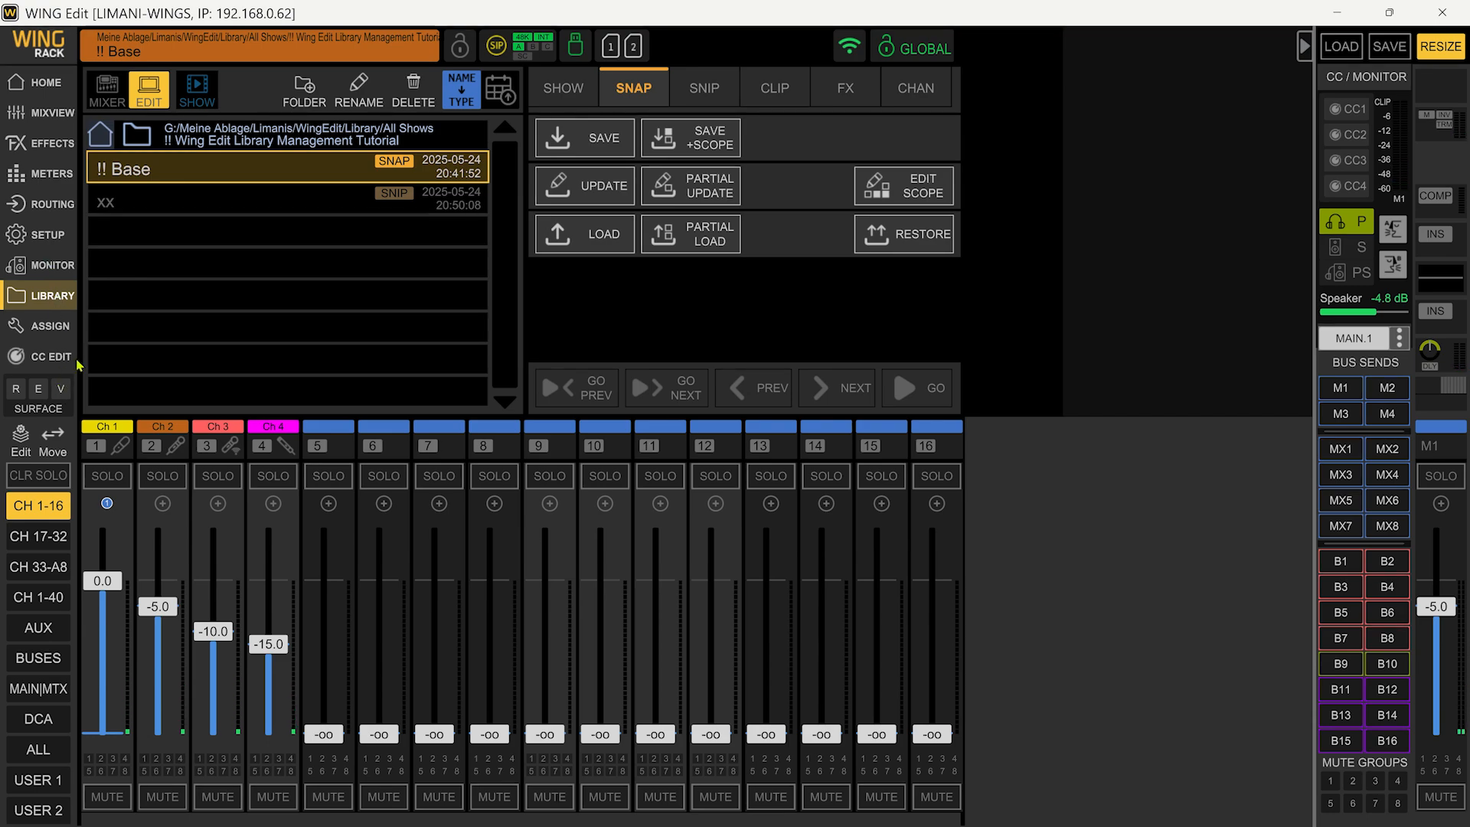
- Examine channel 1's gate page with its gate models, key source and key filter
{"action": "left_click", "coordinate": [119, 440]}
{"action": "left_click", "coordinate": [113, 146]}
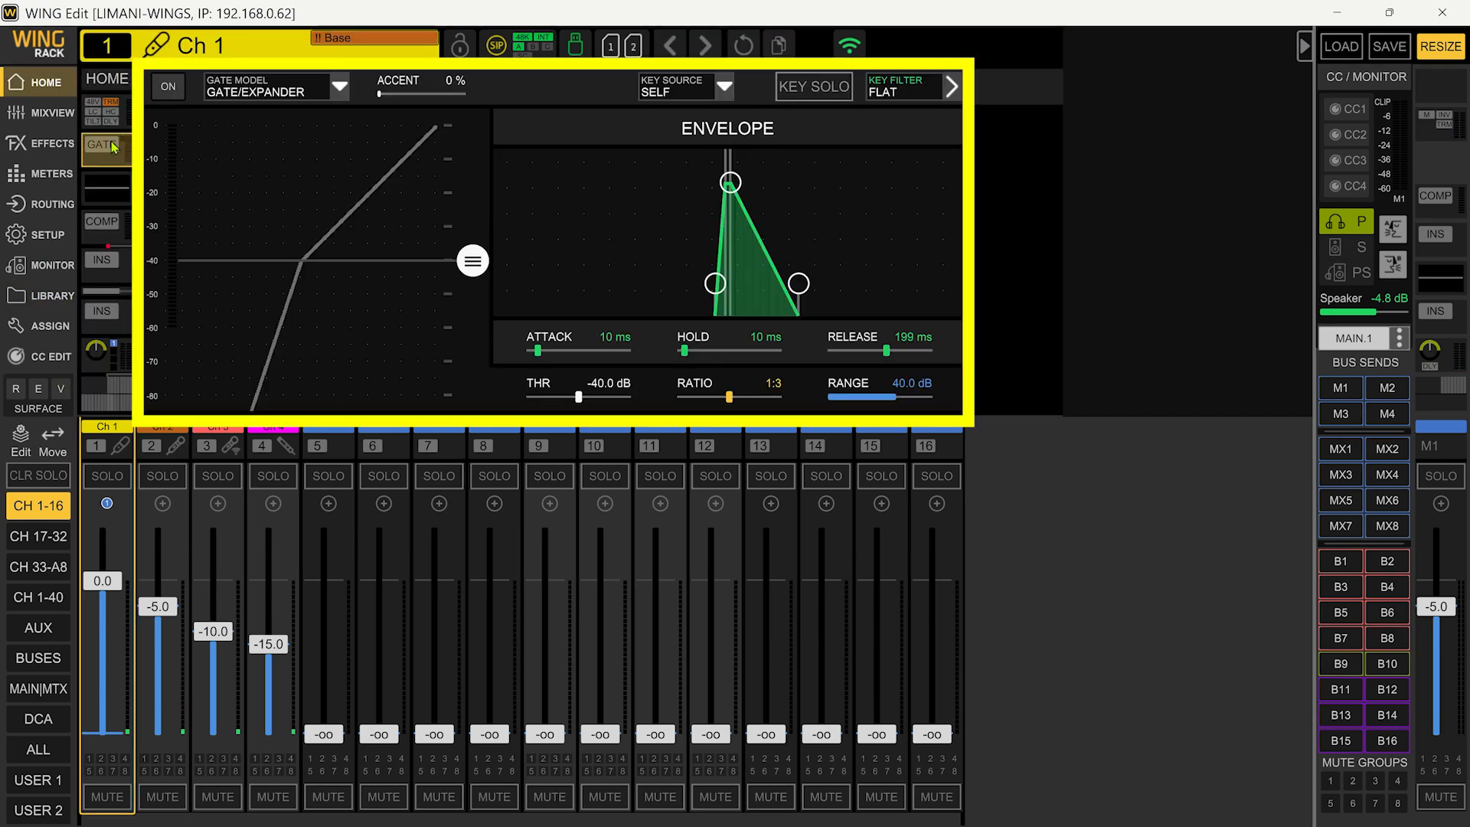
{"action": "left_click", "coordinate": [303, 86]}
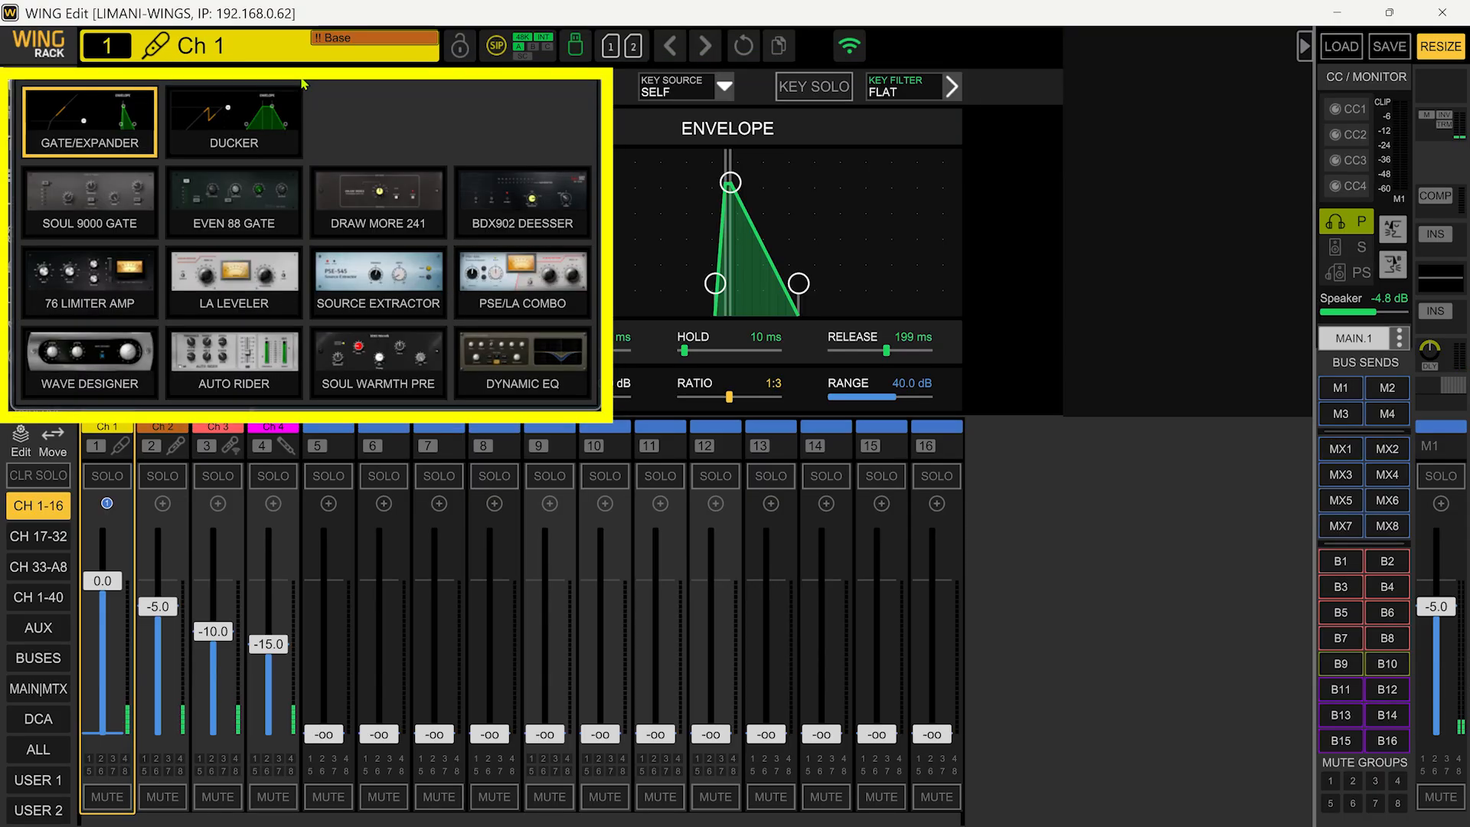
{"action": "left_click", "coordinate": [1036, 196]}
{"action": "left_click", "coordinate": [676, 93]}
{"action": "left_click", "coordinate": [891, 103]}
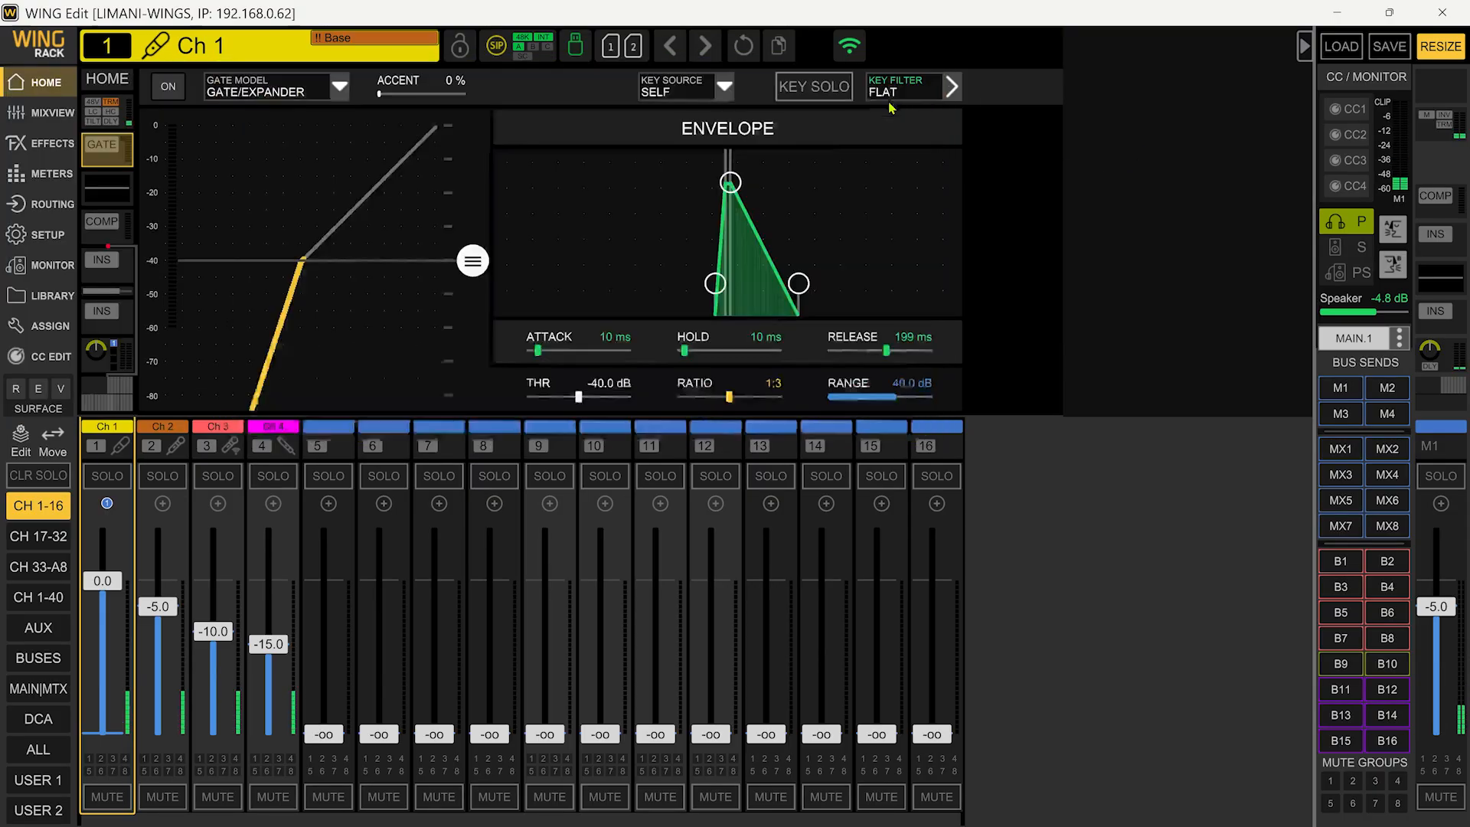
{"action": "left_click", "coordinate": [922, 95]}
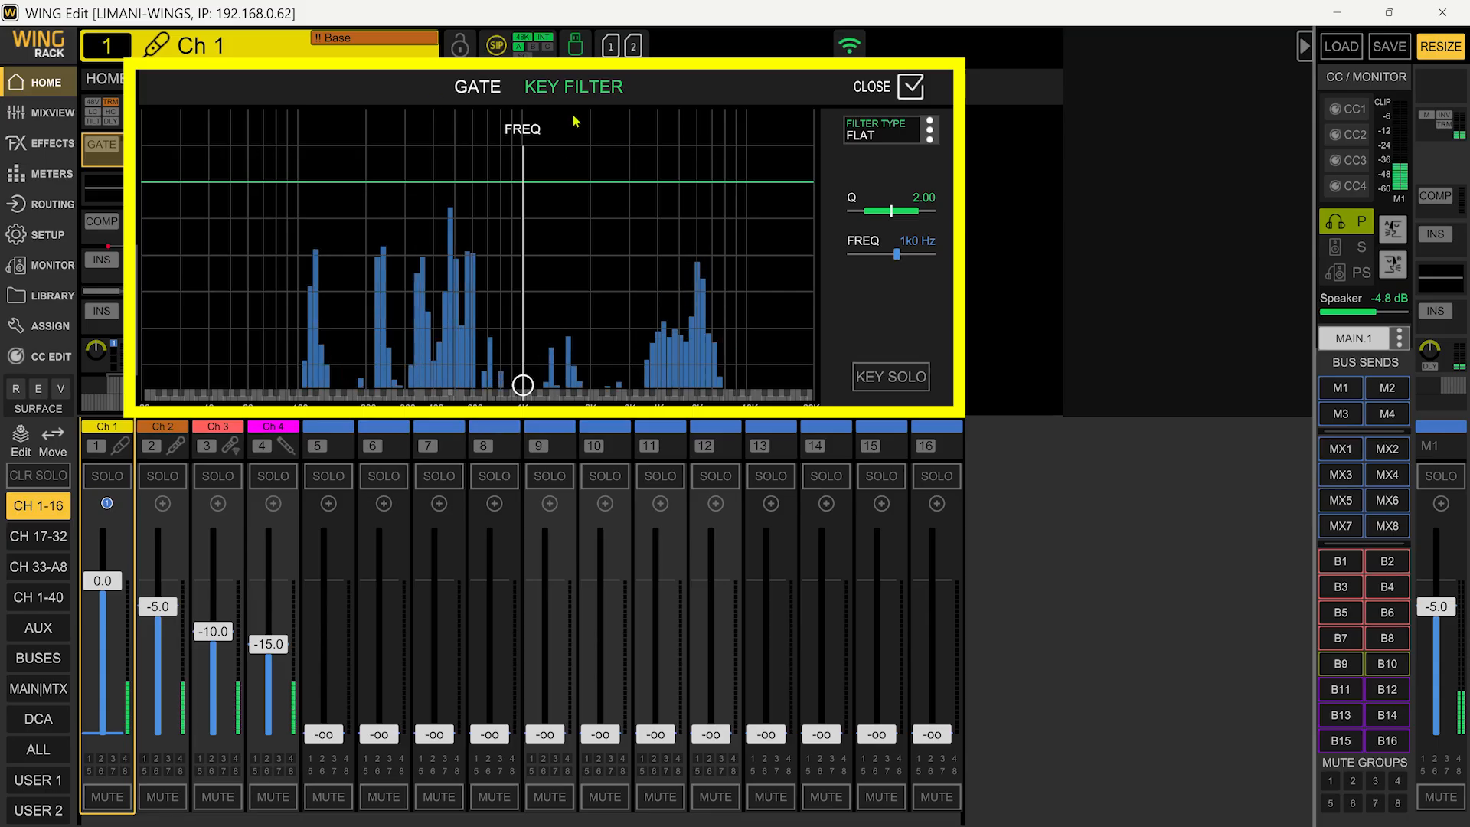
{"action": "left_click", "coordinate": [876, 91]}
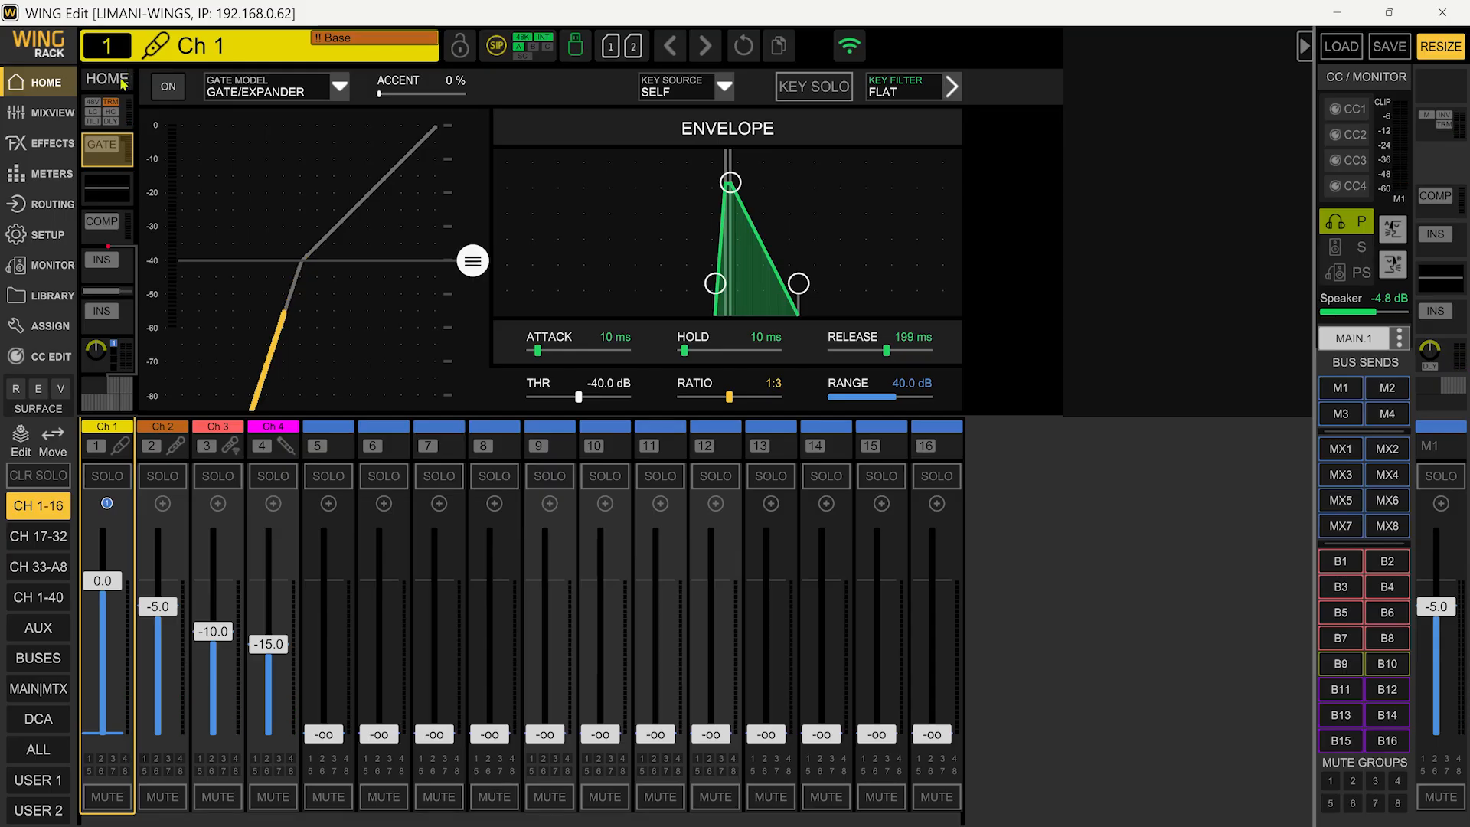
- Check the gate slot of aux 1, bus 1, main 1 and matrix 1
{"action": "left_click", "coordinate": [109, 48]}
{"action": "left_click", "coordinate": [55, 379]}
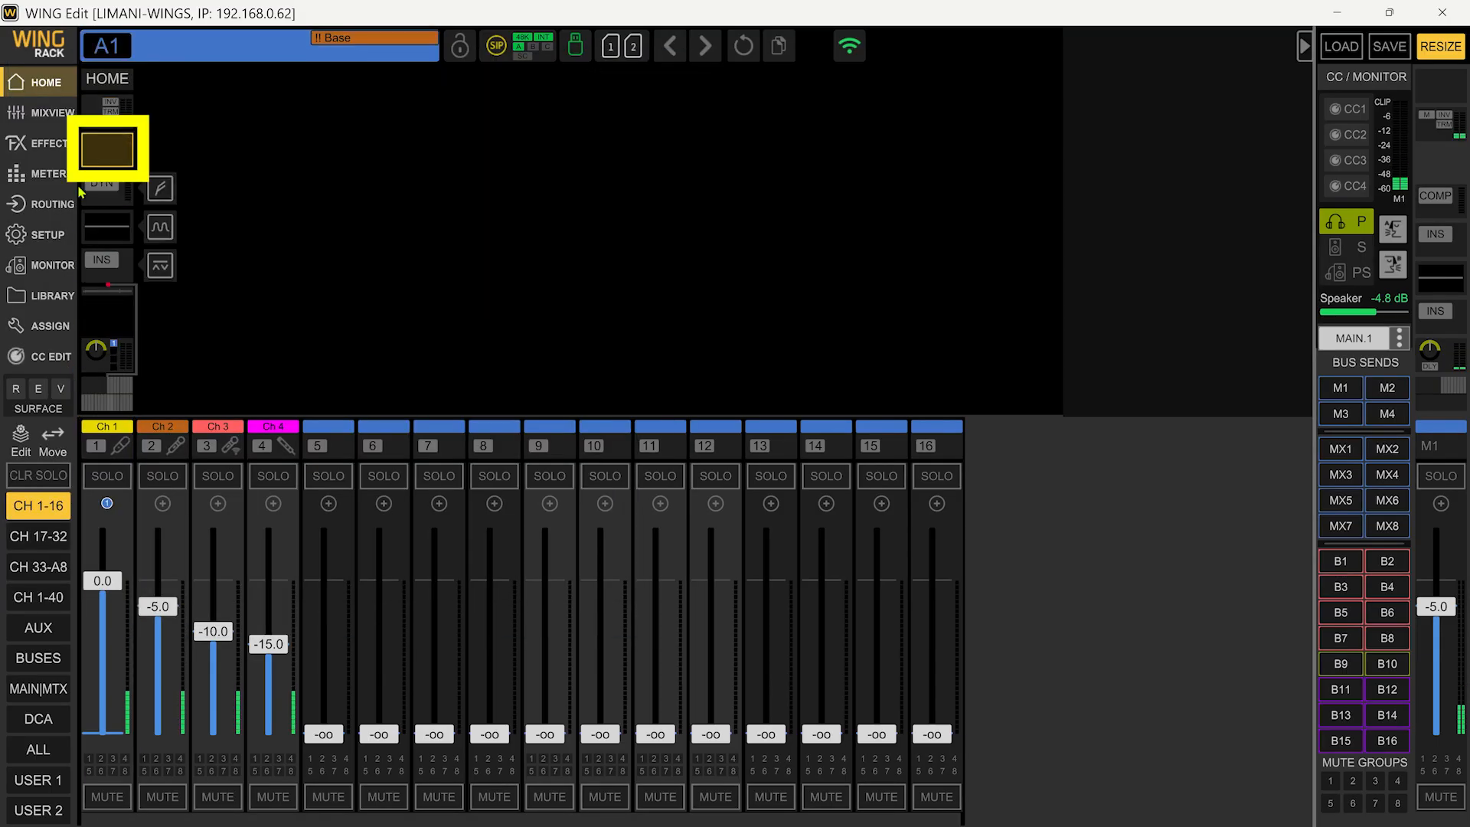
{"action": "left_click", "coordinate": [115, 49]}
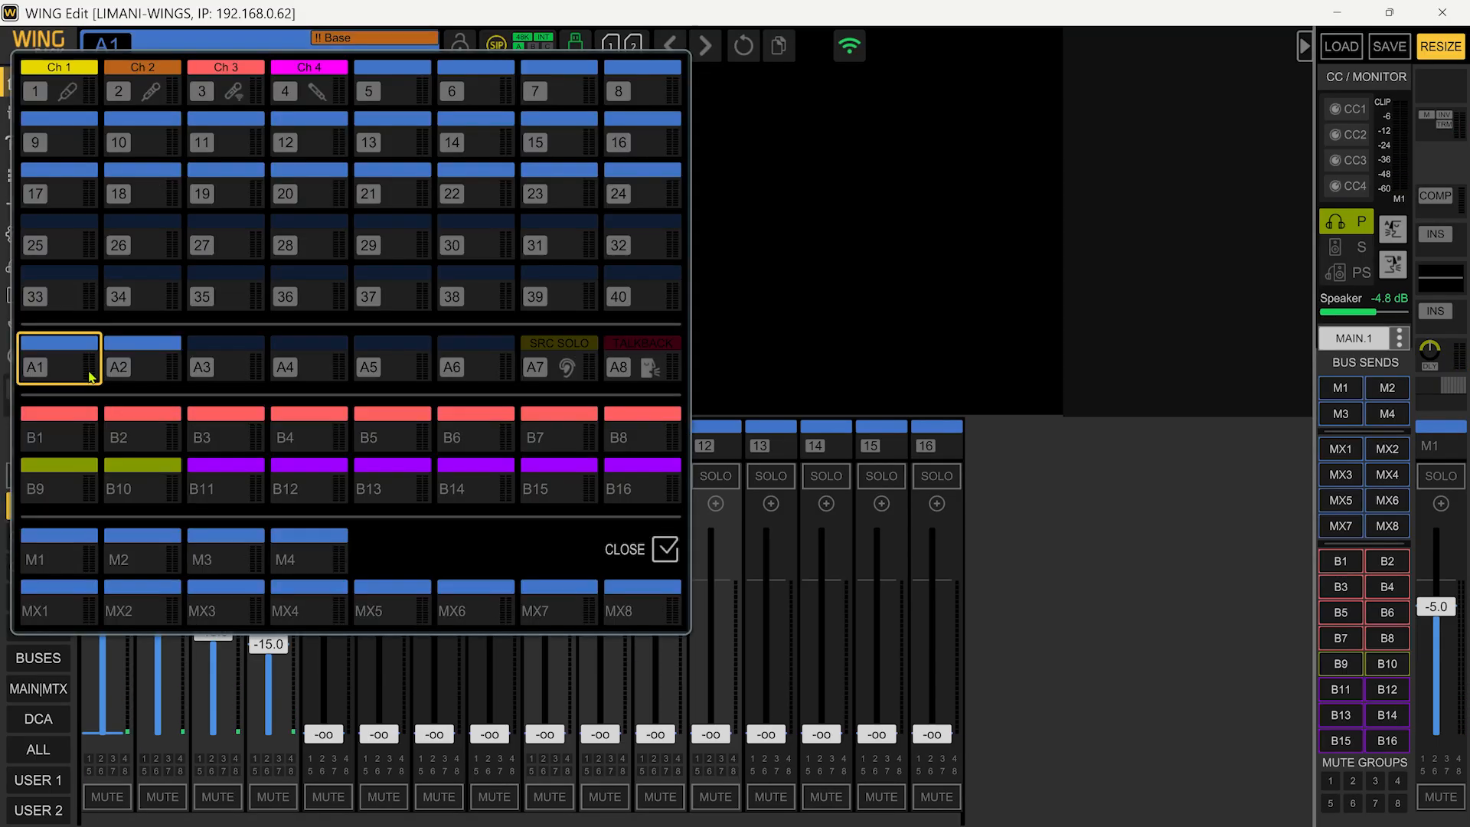
{"action": "left_click", "coordinate": [66, 426]}
{"action": "left_click", "coordinate": [115, 47]}
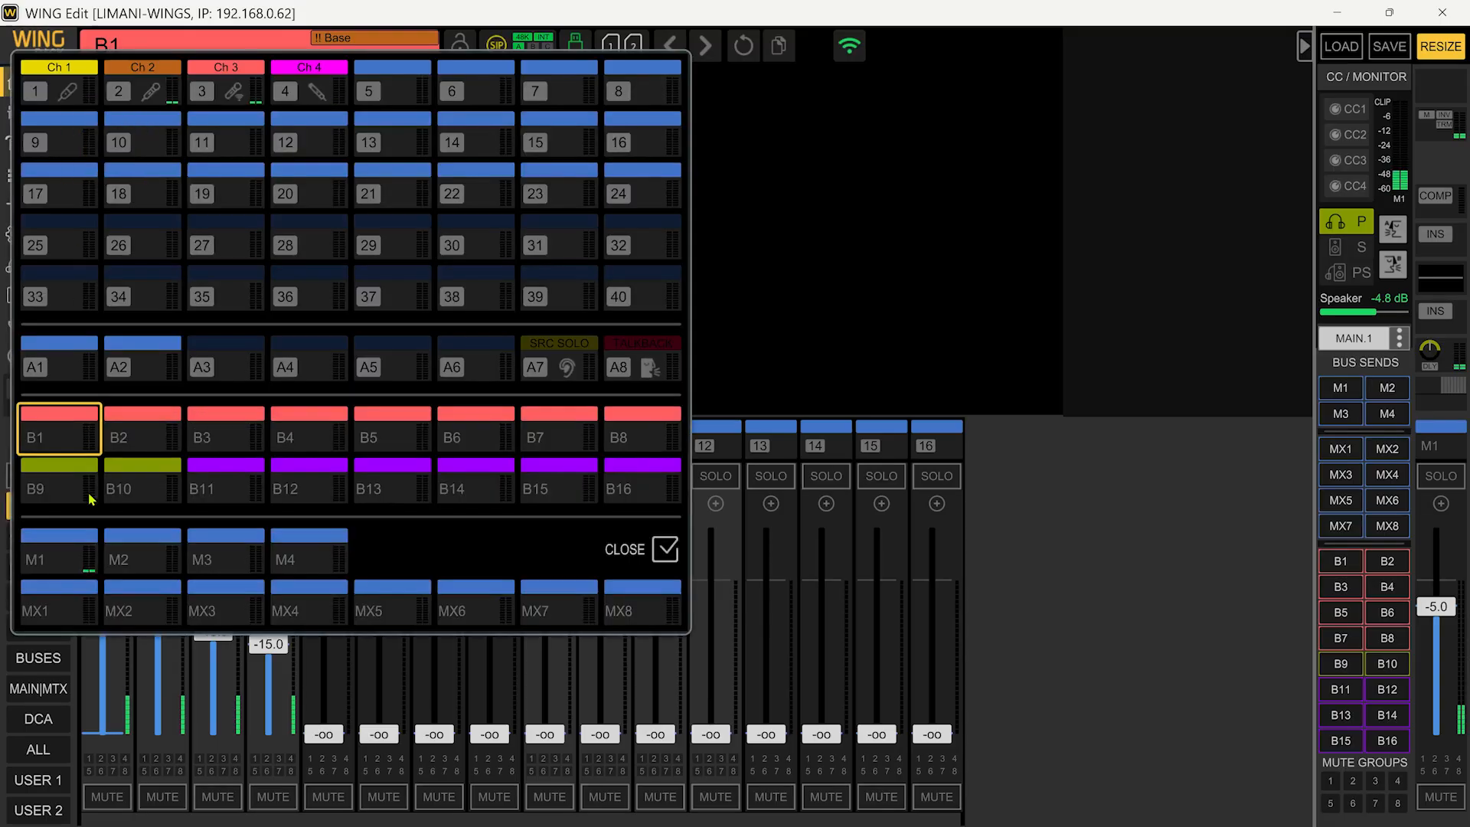
{"action": "left_click", "coordinate": [61, 570]}
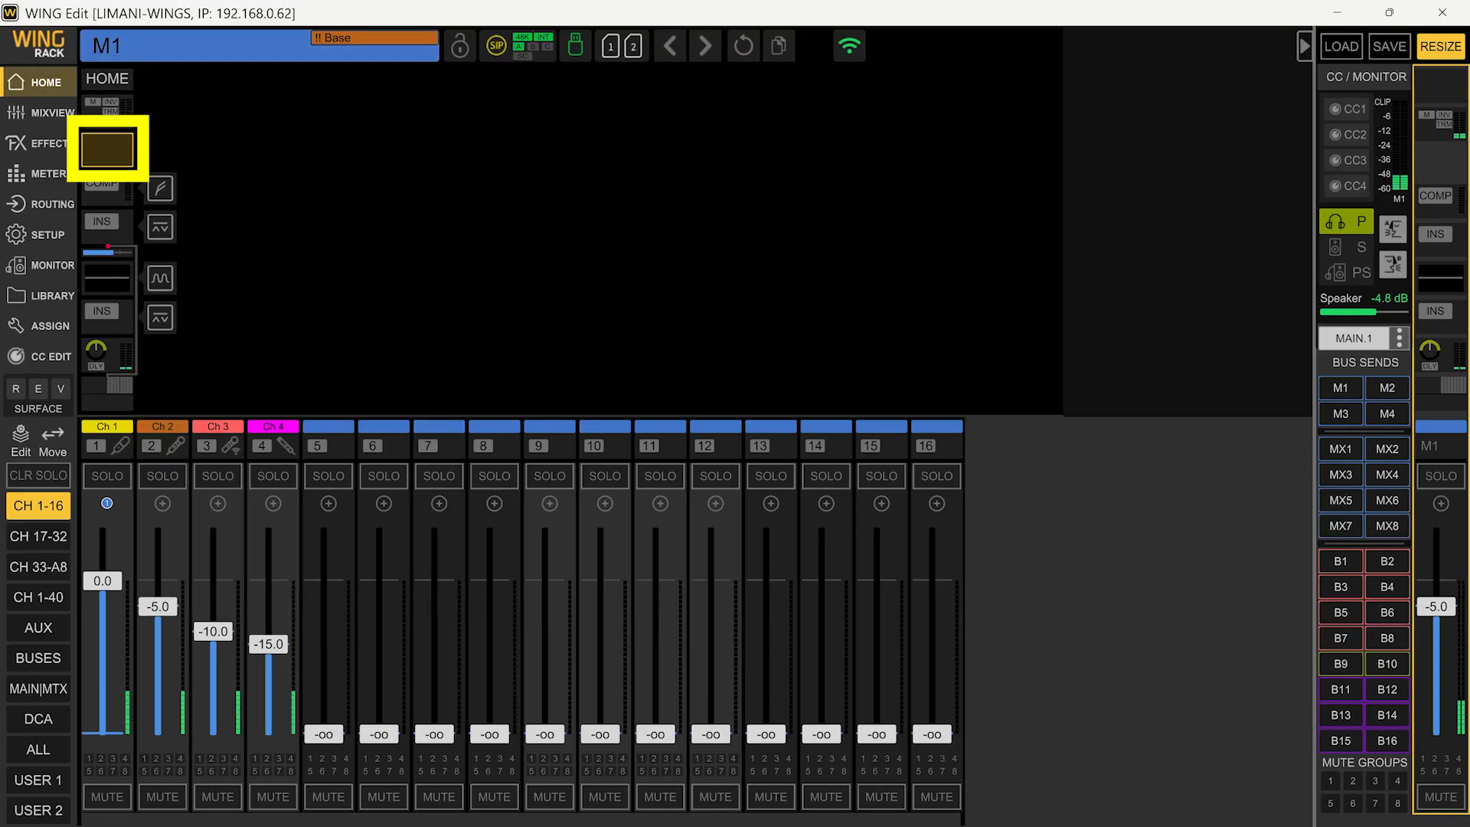
{"action": "left_click", "coordinate": [100, 46]}
{"action": "left_click", "coordinate": [69, 617]}
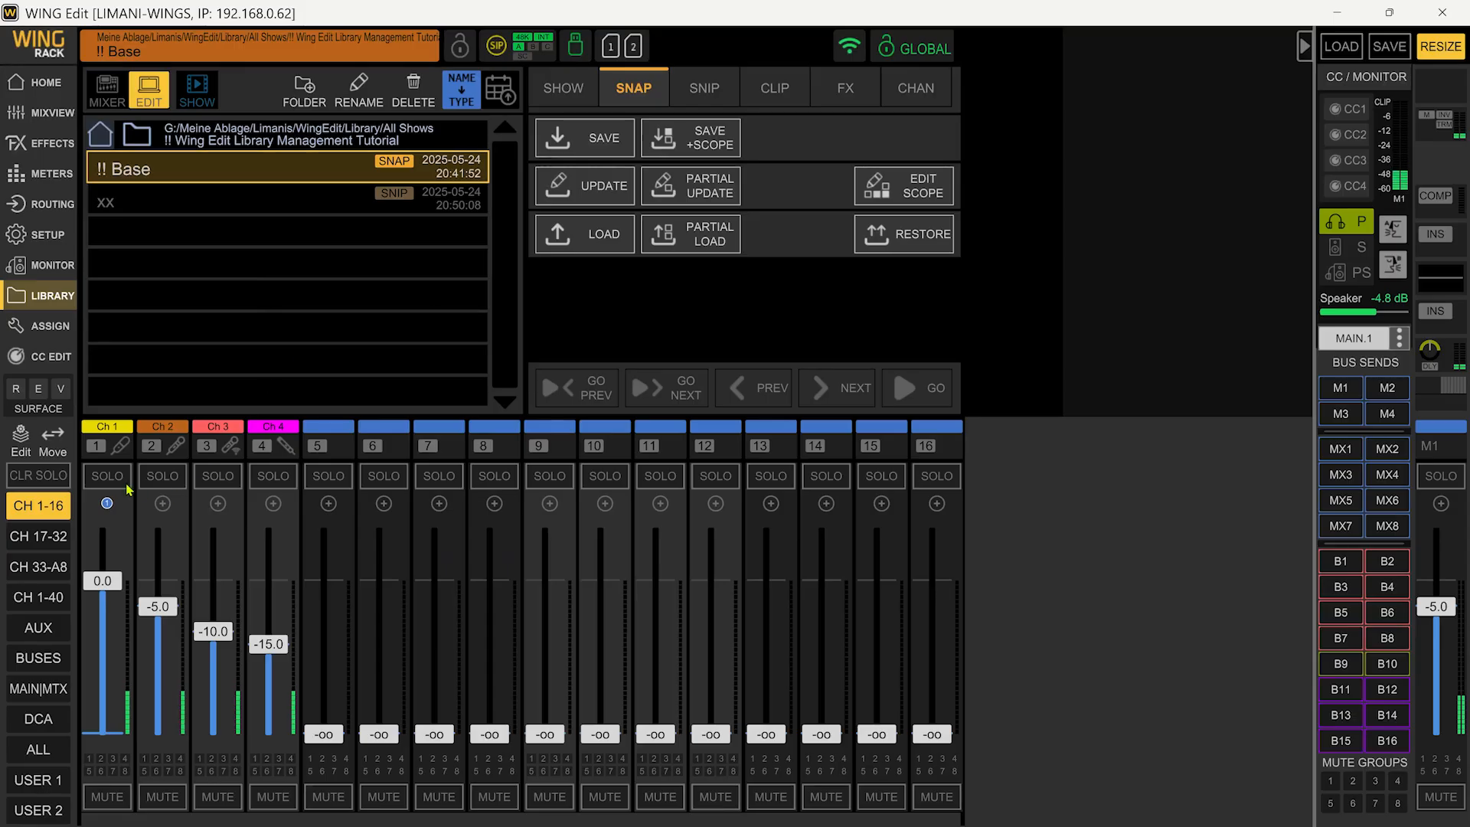
- Examine channel 1's compressor with its dynamics models, XOVER mode, key filter and key source selection
{"action": "left_click", "coordinate": [103, 429]}
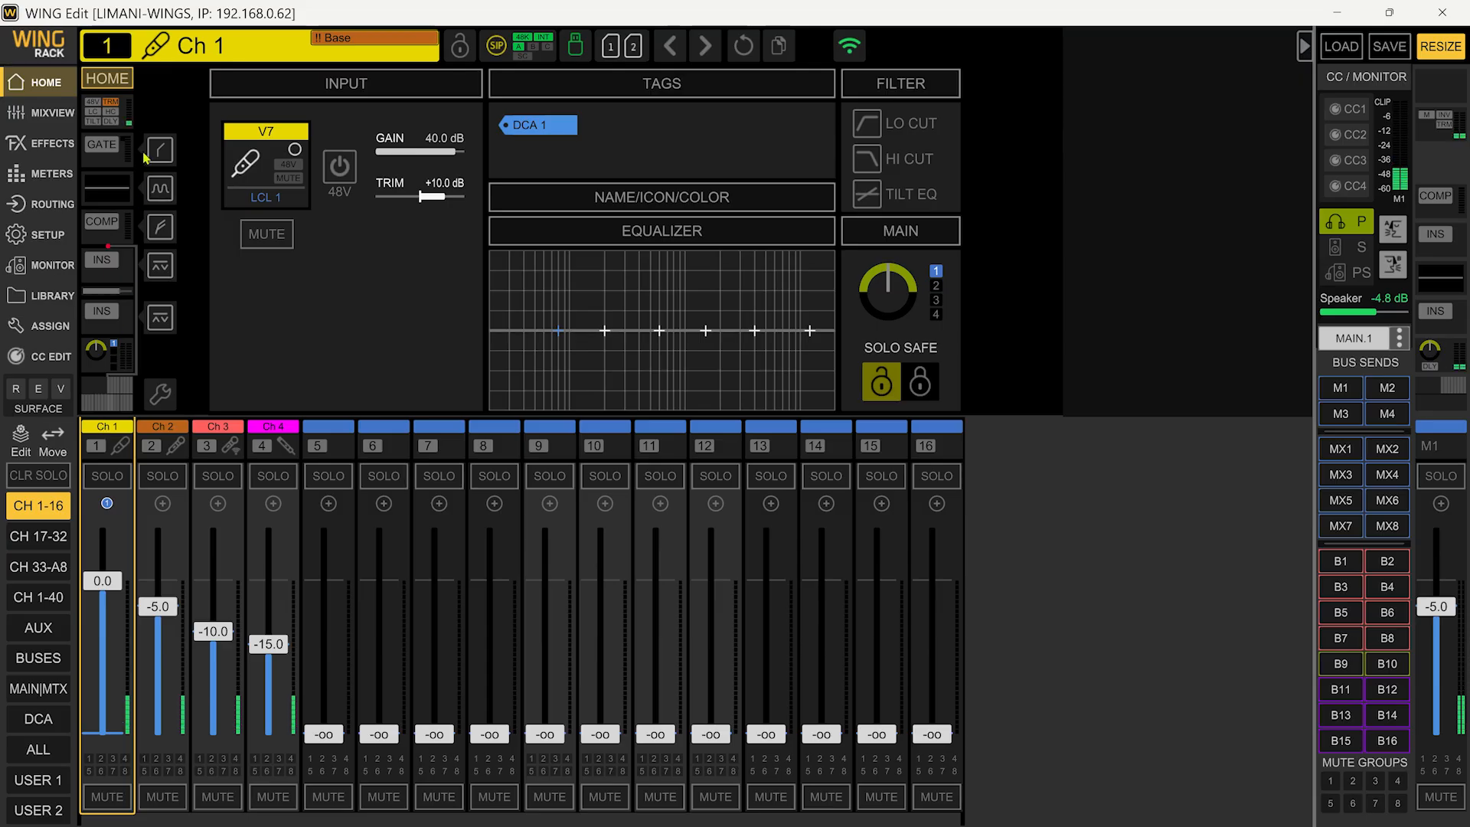
{"action": "left_click", "coordinate": [102, 221]}
{"action": "left_click", "coordinate": [290, 91]}
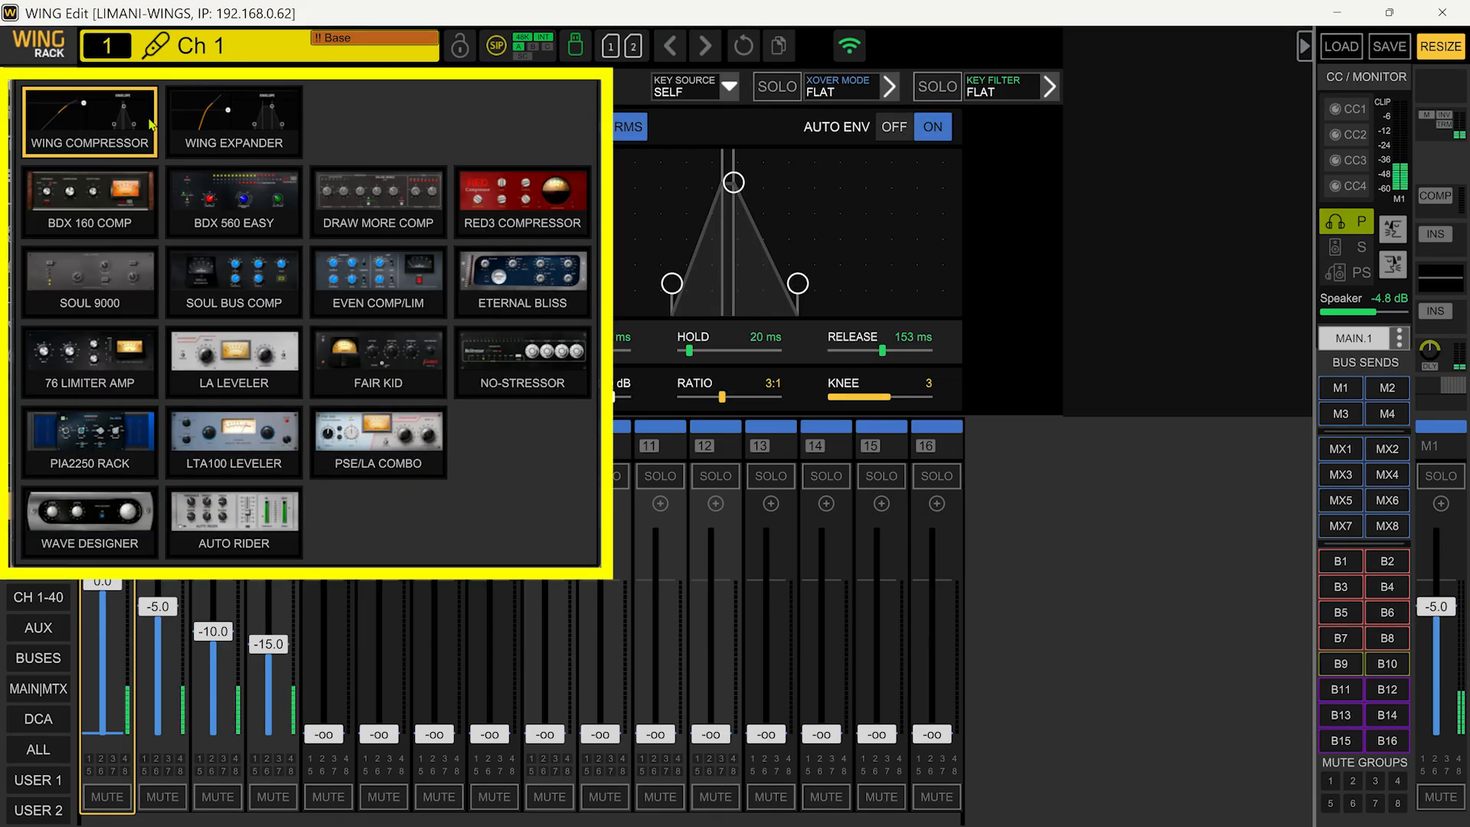
{"action": "left_click", "coordinate": [891, 197]}
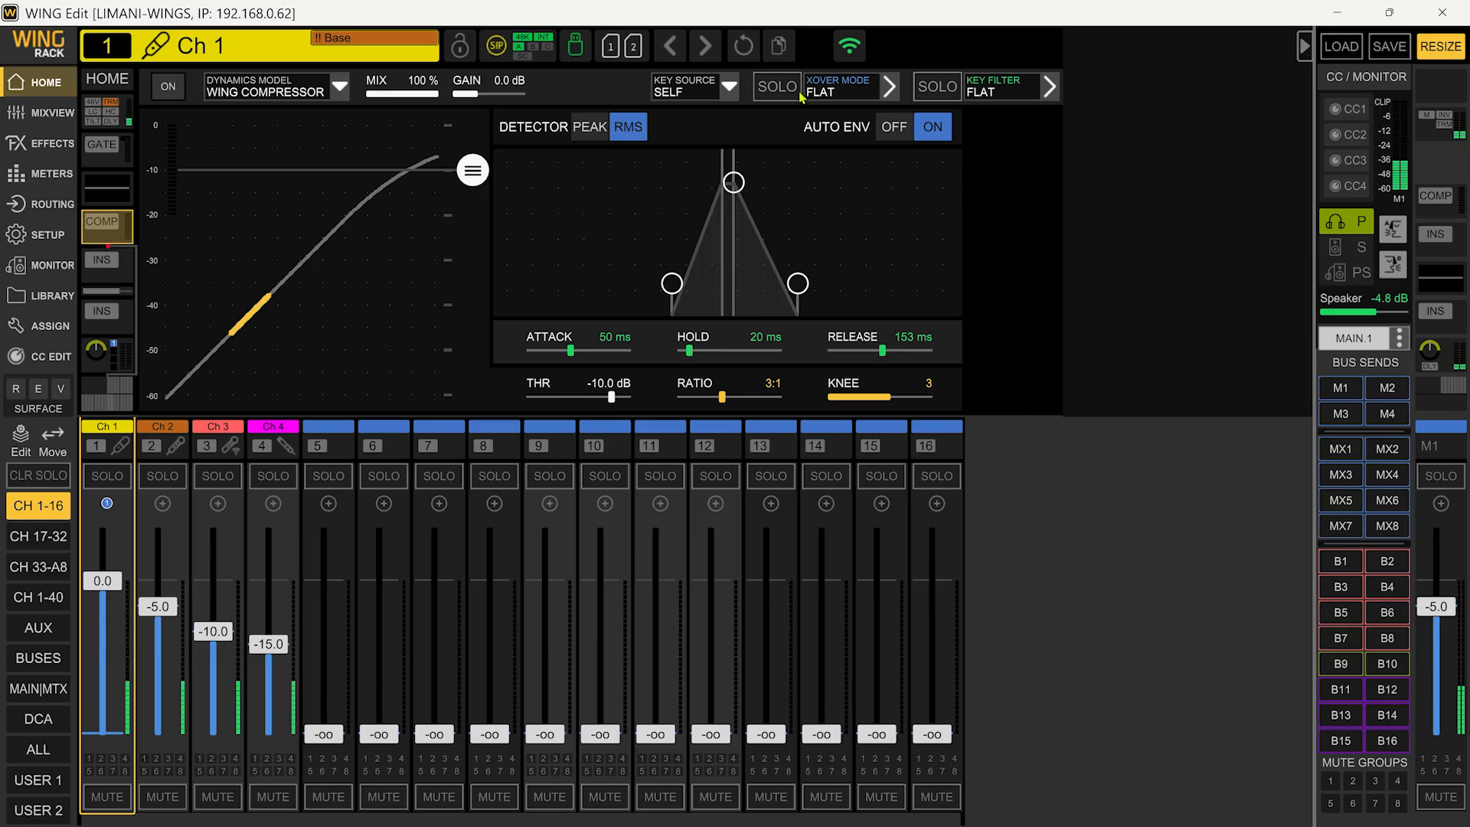
{"action": "left_click", "coordinate": [851, 90]}
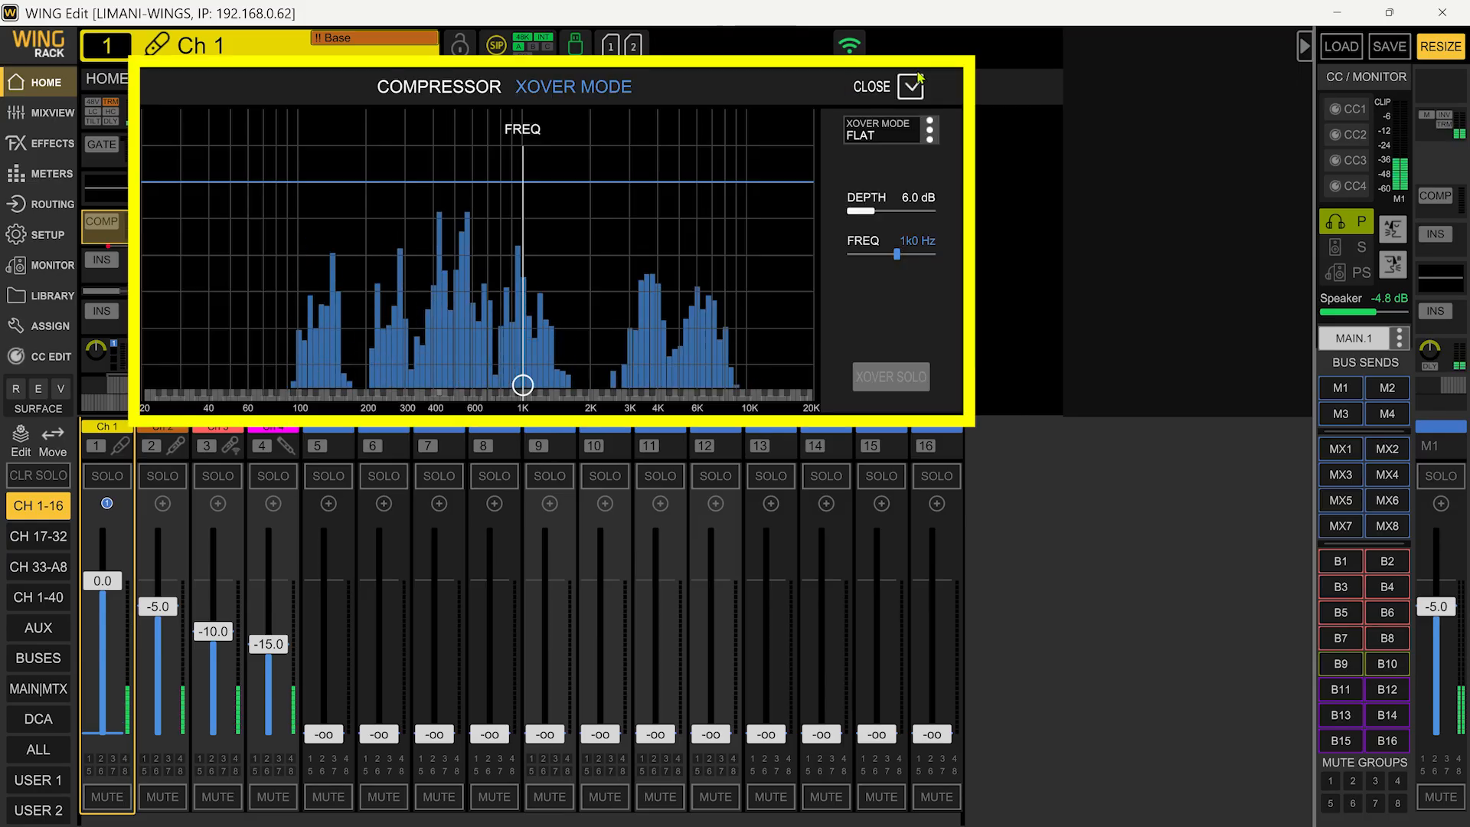
{"action": "left_click", "coordinate": [851, 90]}
{"action": "left_click", "coordinate": [980, 89]}
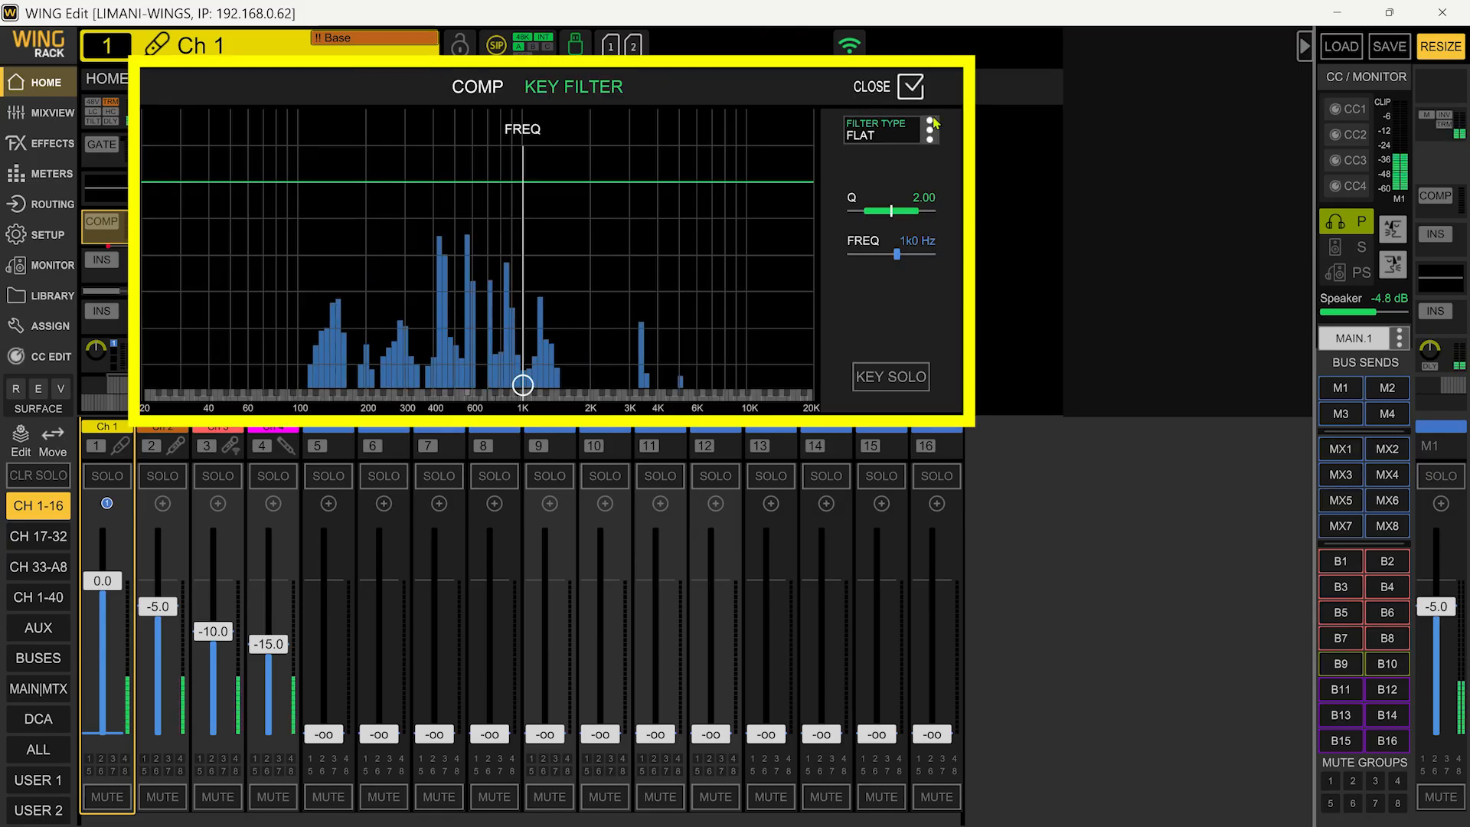
{"action": "left_click", "coordinate": [891, 88]}
{"action": "left_click", "coordinate": [702, 90]}
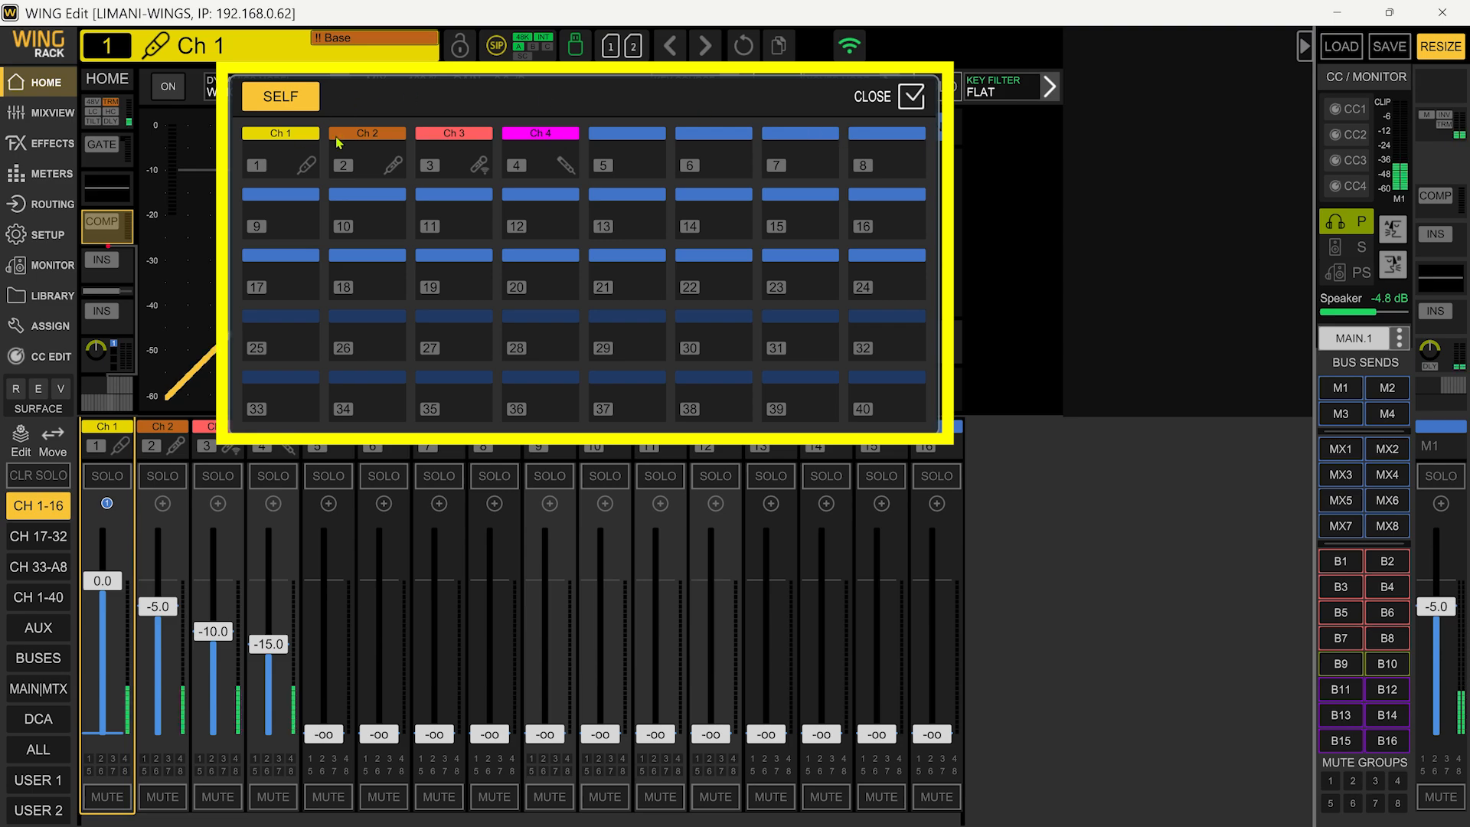
- Close the key source selection and check the dynamics slots of bus 1 and main 1
{"action": "left_click", "coordinate": [911, 96]}
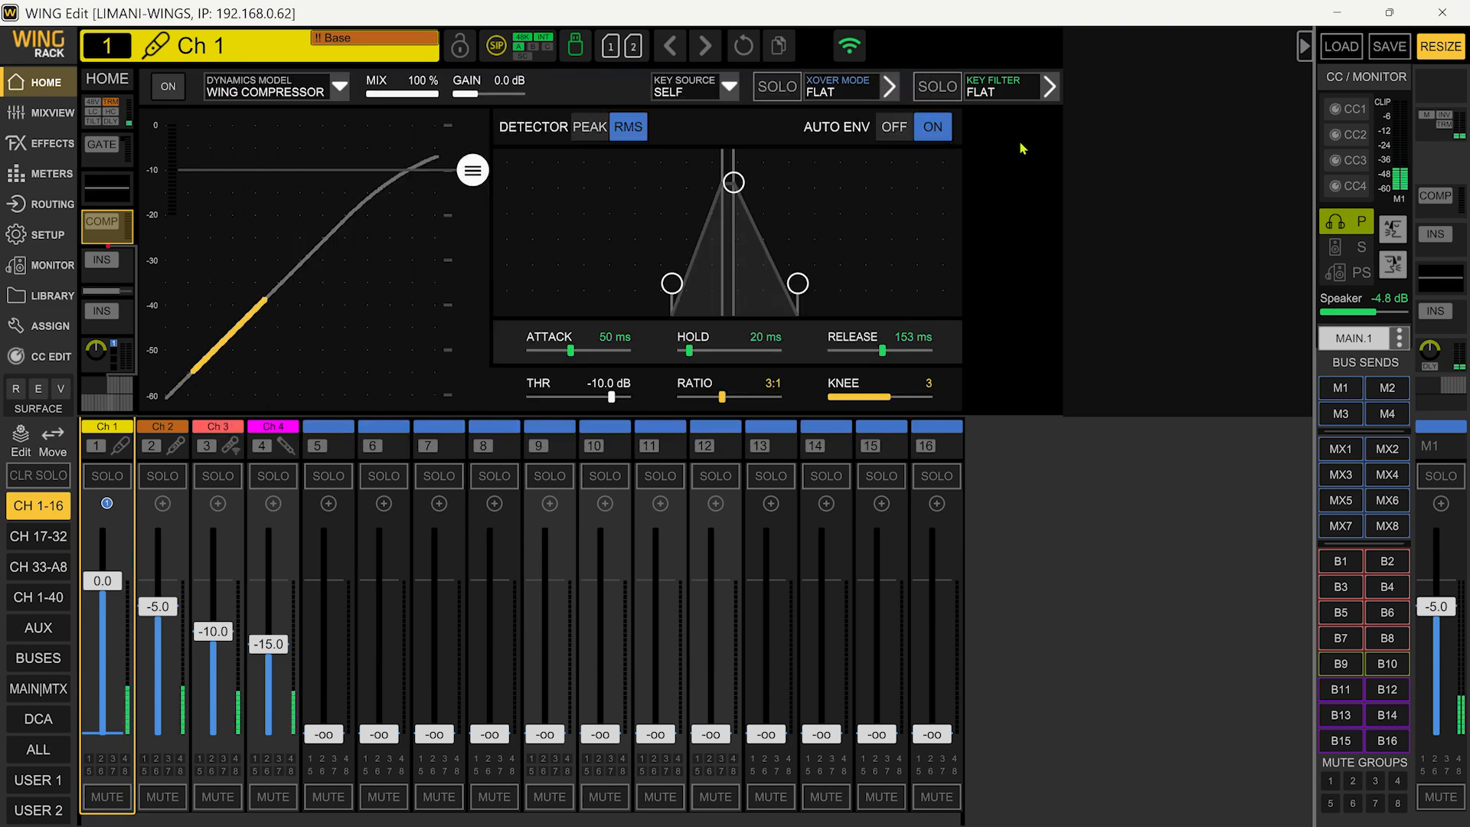
{"action": "left_click", "coordinate": [109, 80]}
{"action": "left_click", "coordinate": [115, 47]}
{"action": "left_click", "coordinate": [68, 446]}
{"action": "left_click", "coordinate": [107, 194]}
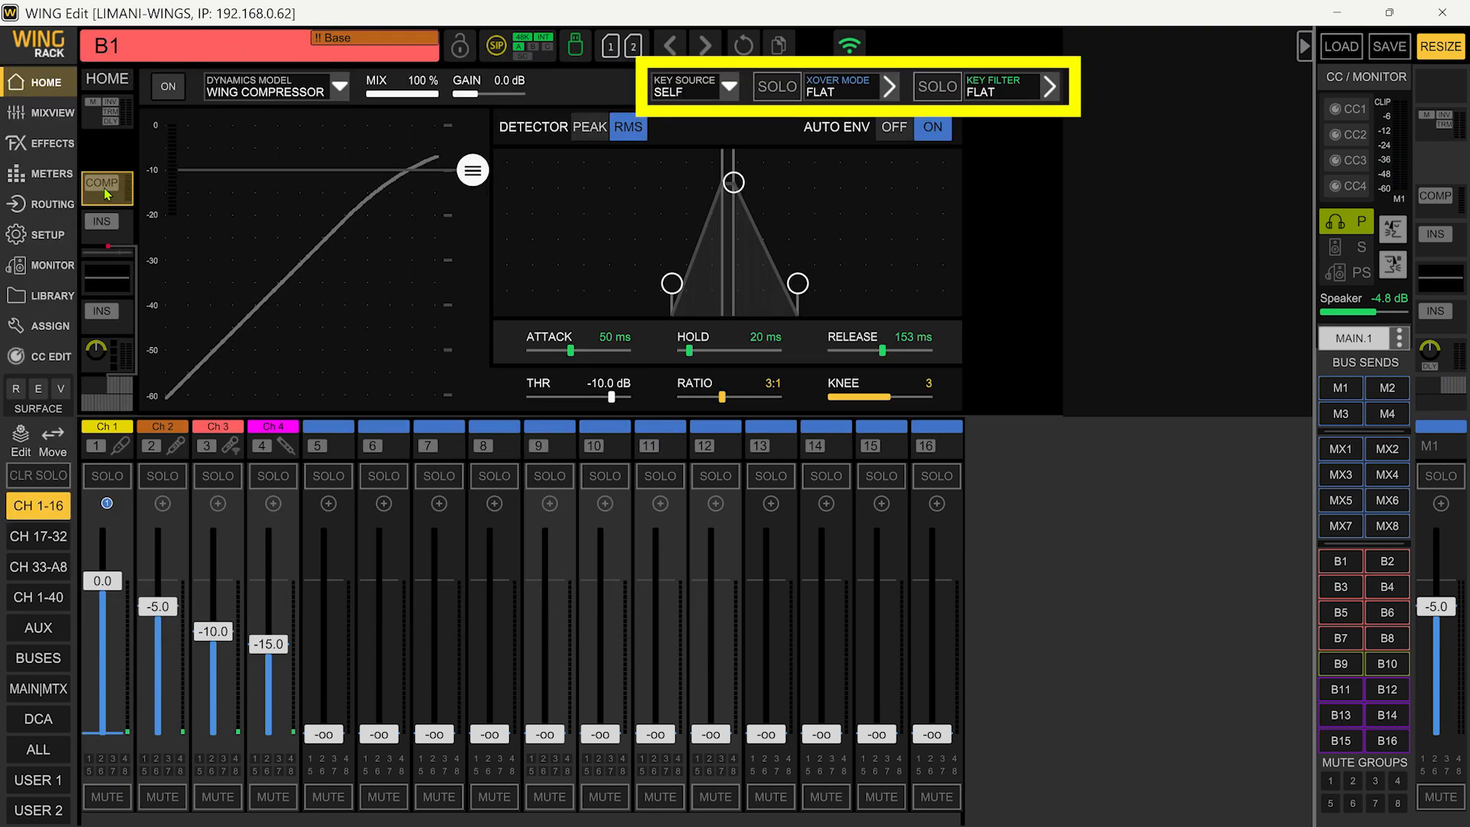
{"action": "left_click", "coordinate": [223, 80]}
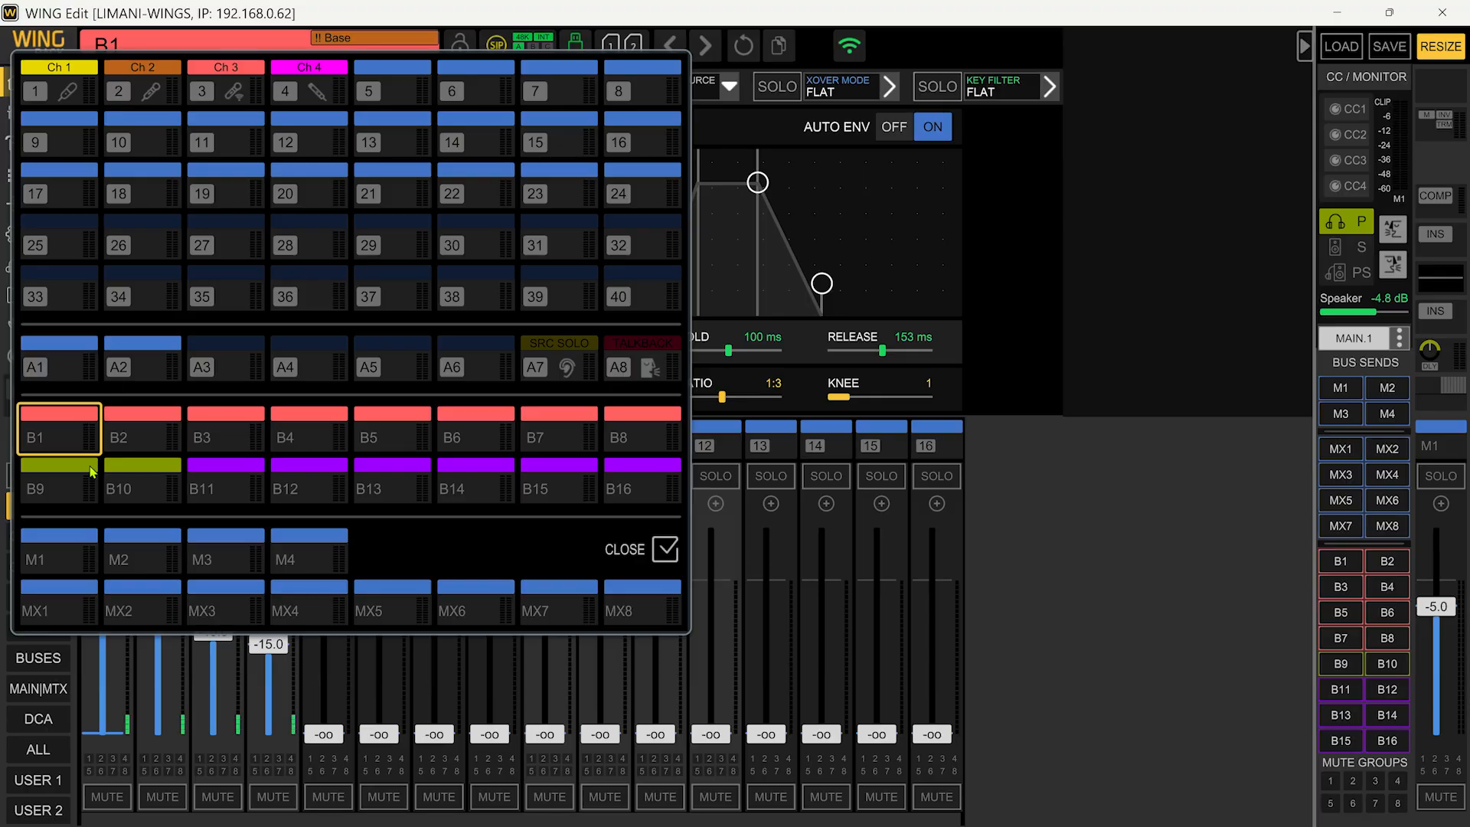
{"action": "left_click", "coordinate": [43, 556]}
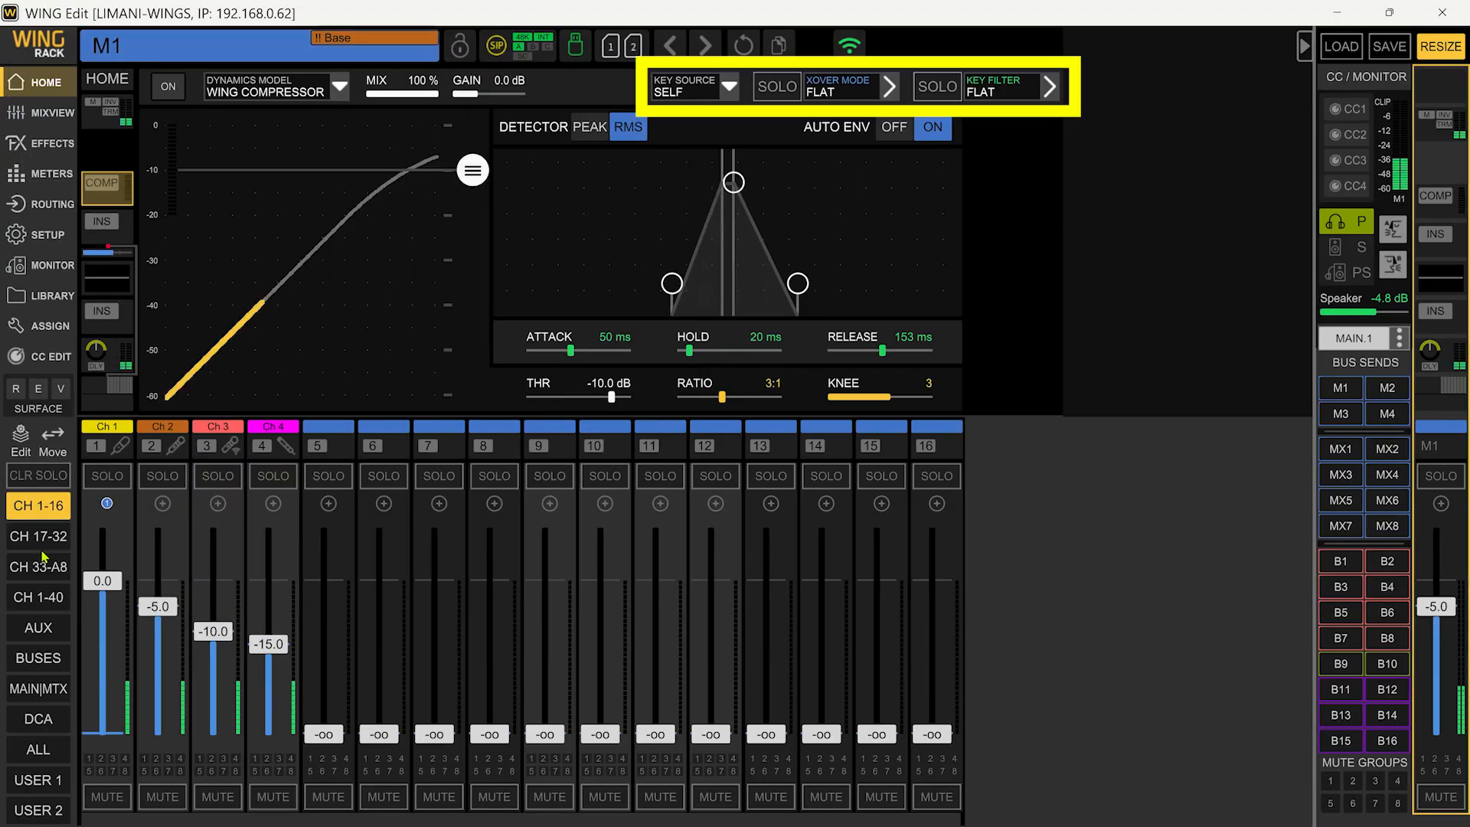
{"action": "left_click", "coordinate": [277, 89]}
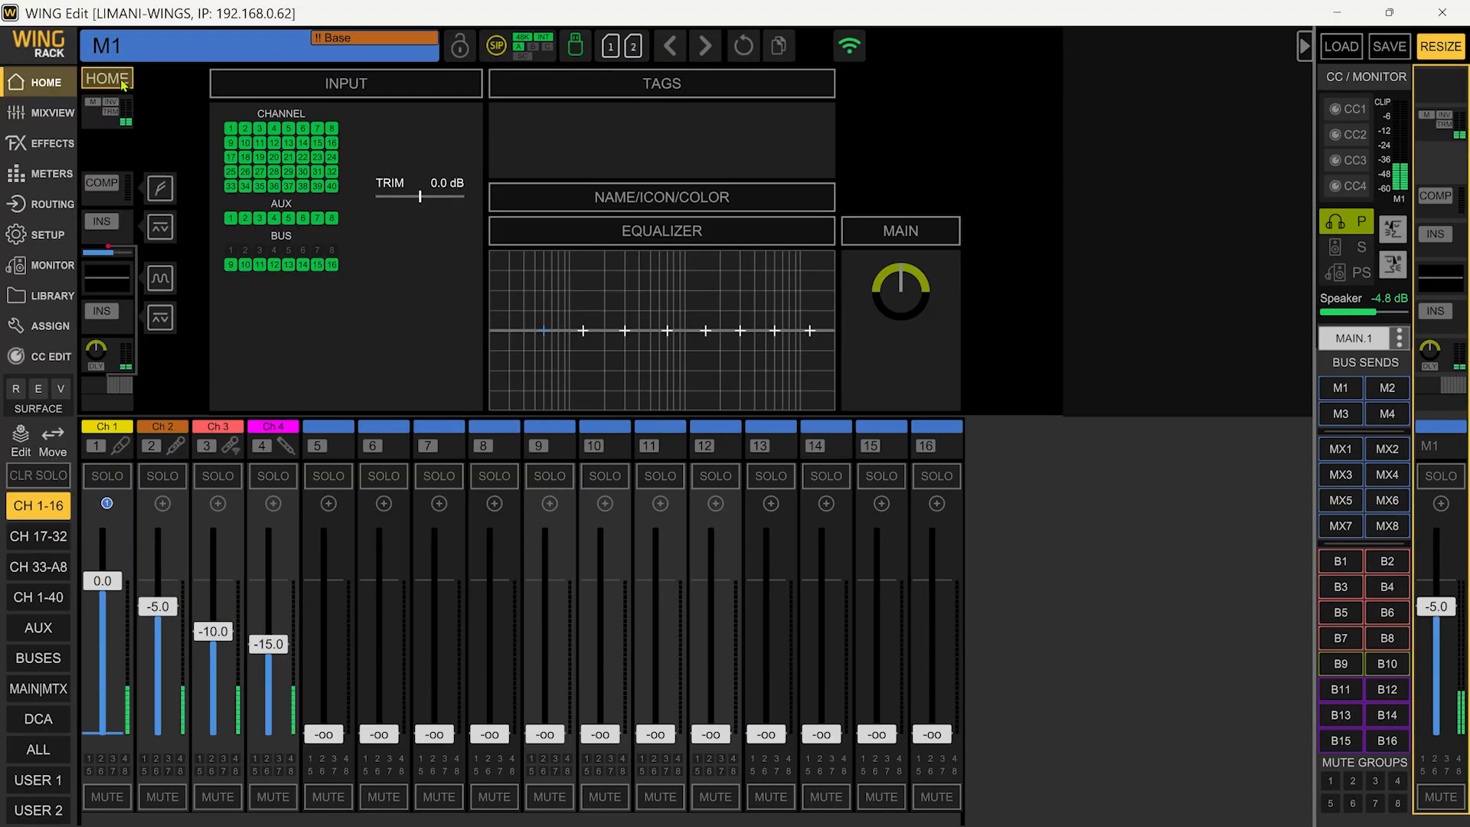
- Check the dynamics slots of matrix 1 and aux 1
{"action": "left_click", "coordinate": [118, 47]}
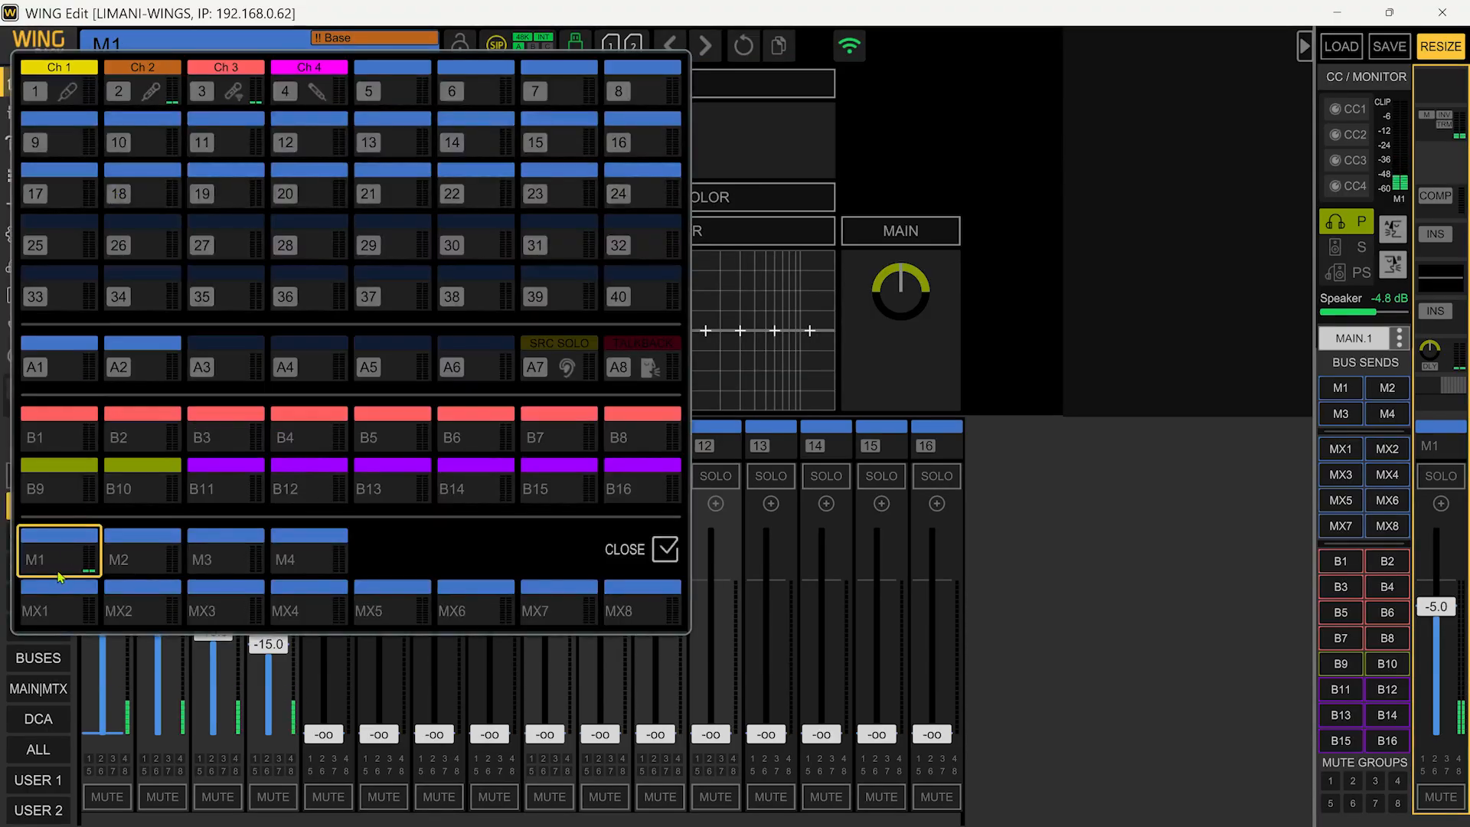
{"action": "left_click", "coordinate": [51, 601]}
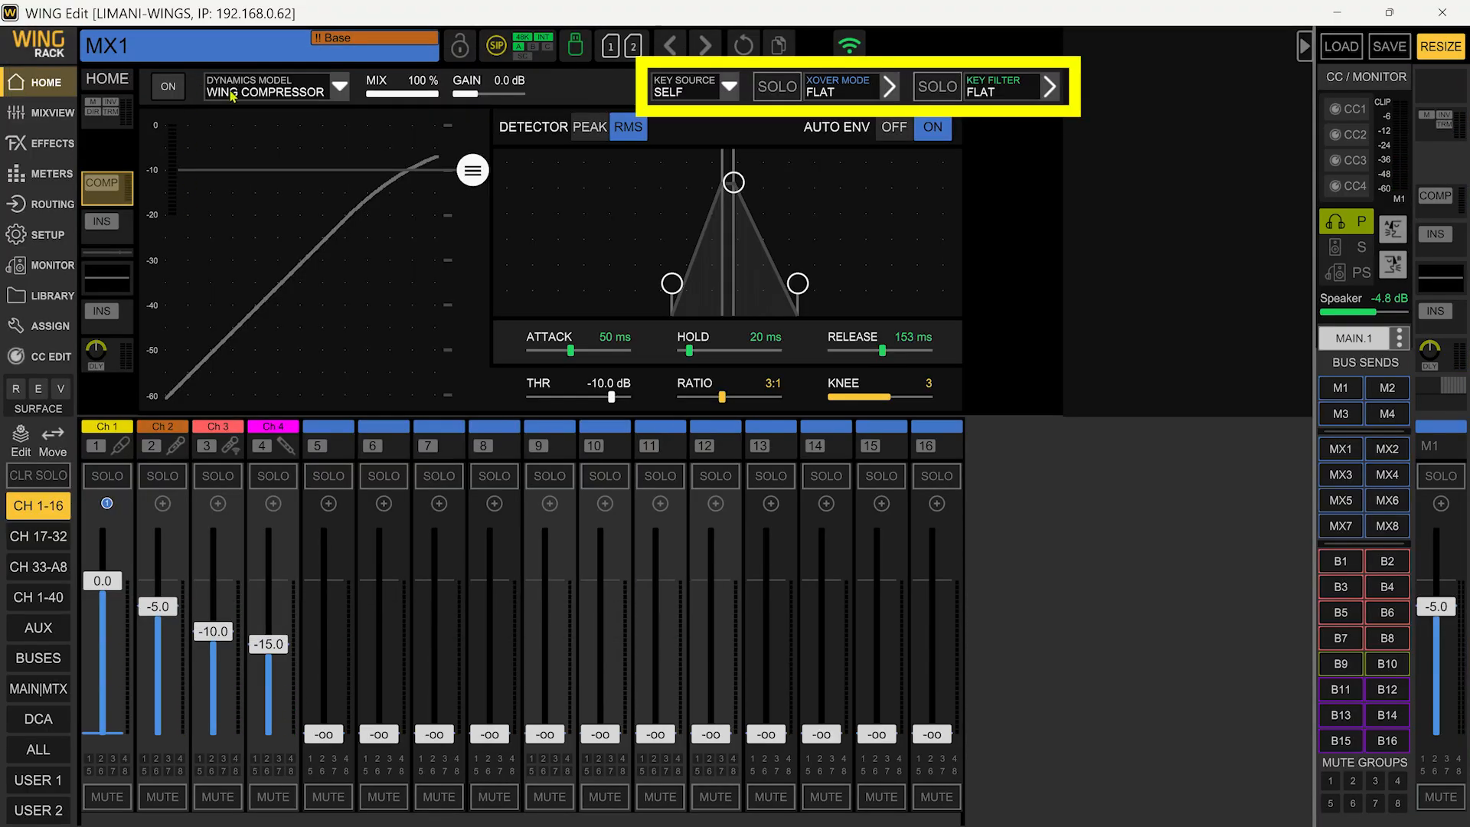
{"action": "left_click", "coordinate": [231, 96]}
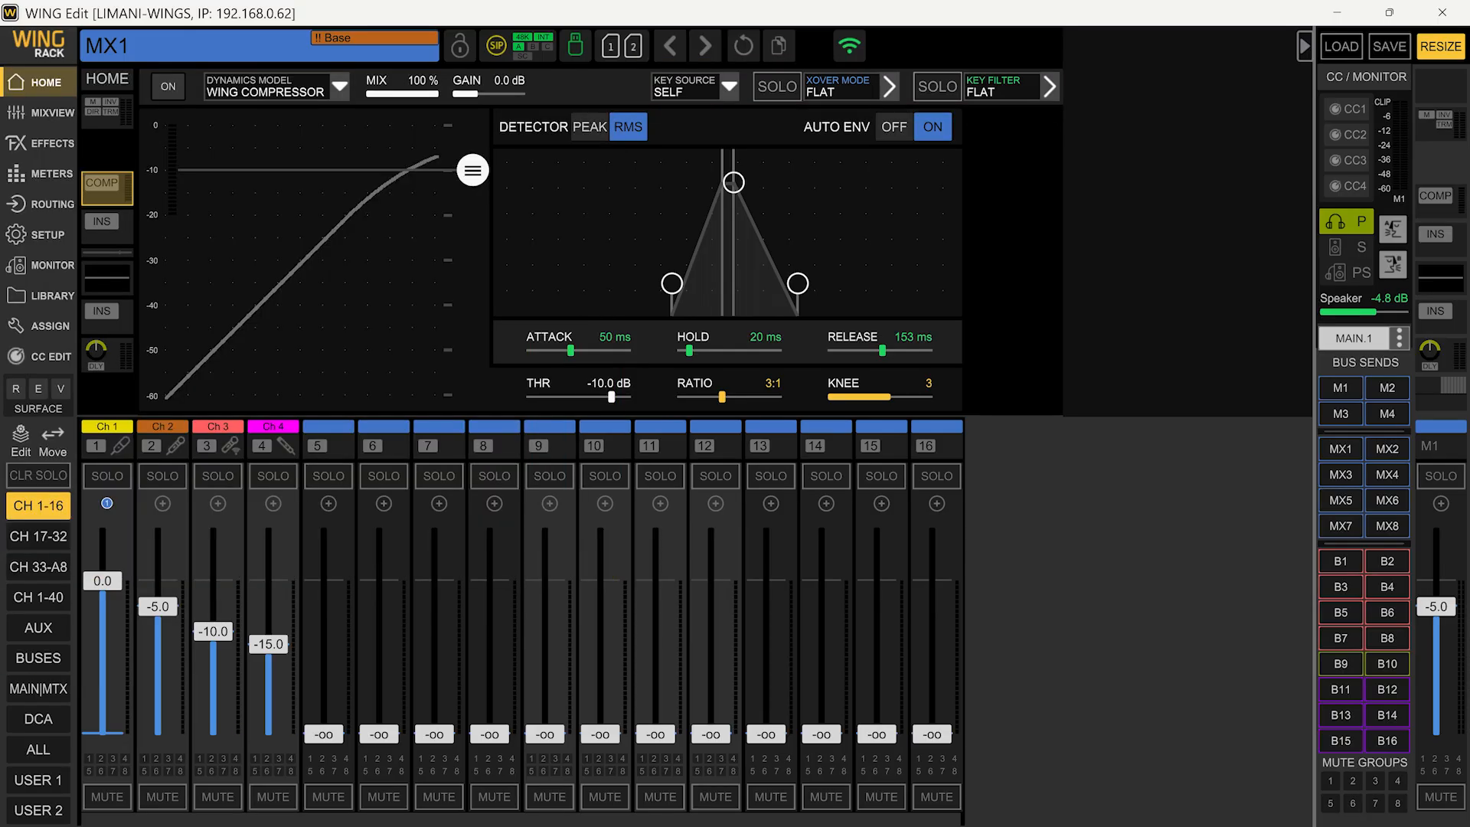
{"action": "left_click", "coordinate": [122, 45]}
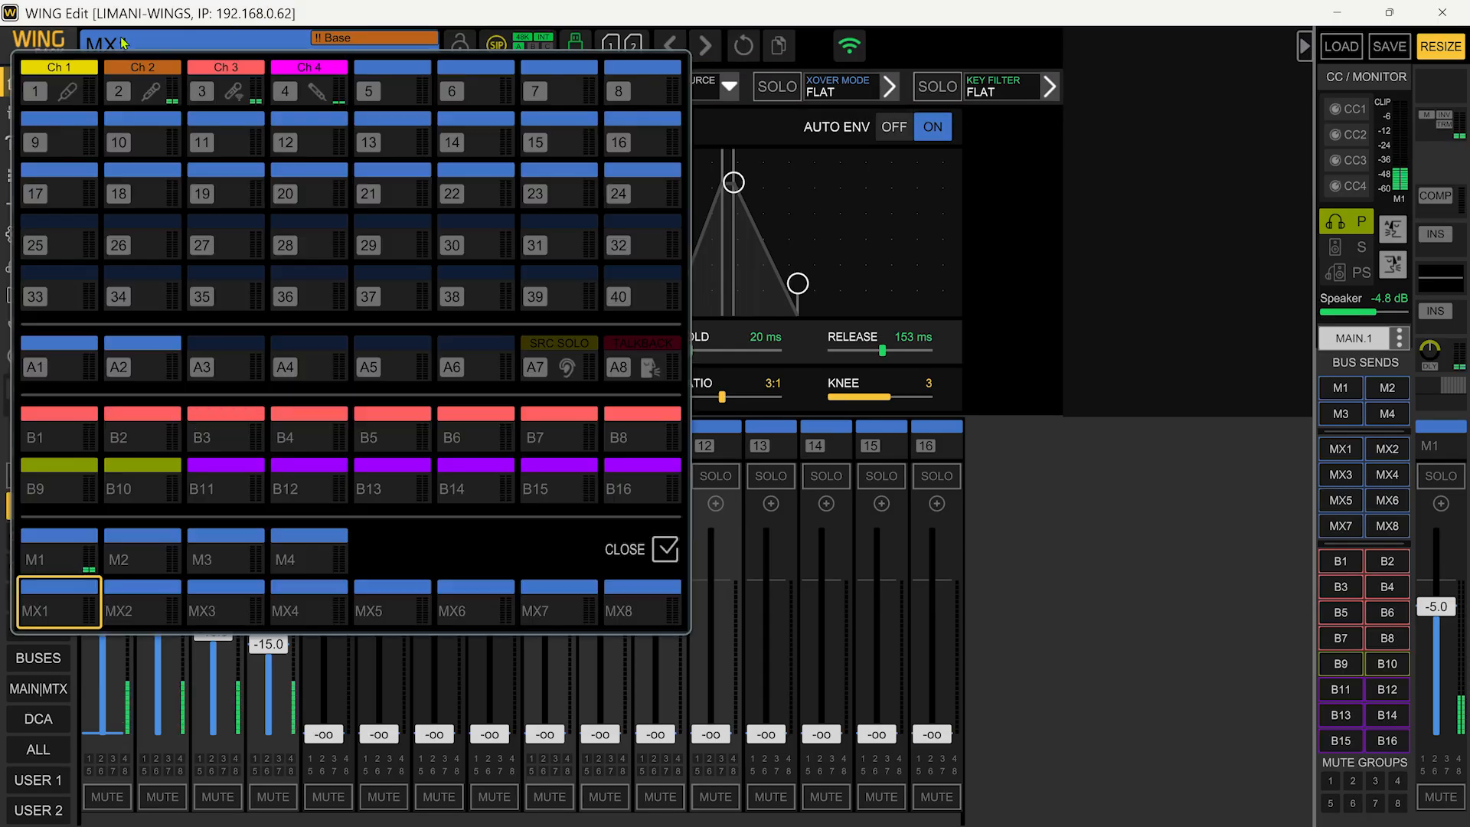
{"action": "left_click", "coordinate": [67, 381]}
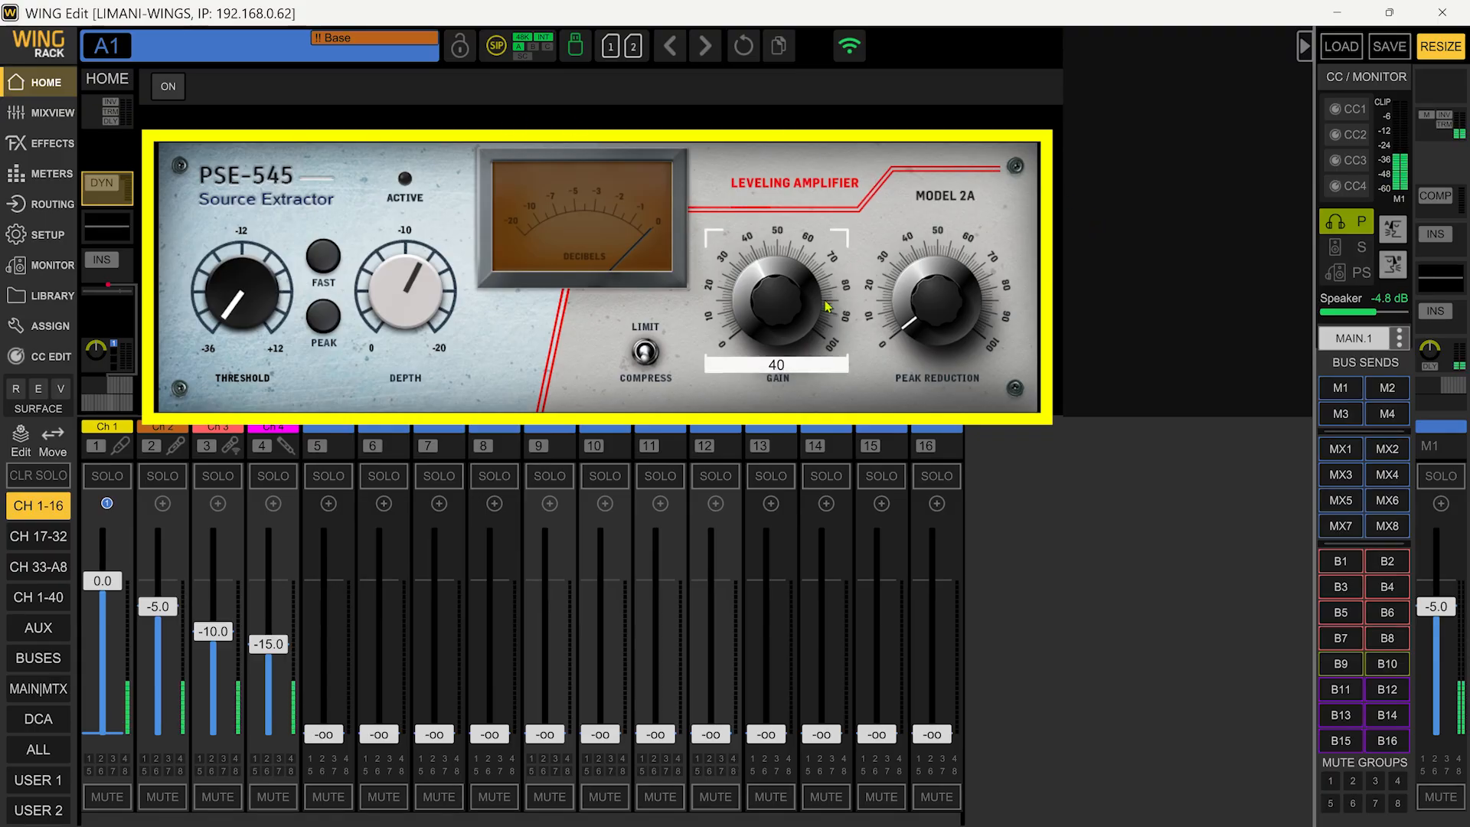
{"action": "mouse_move", "coordinate": [954, 319]}
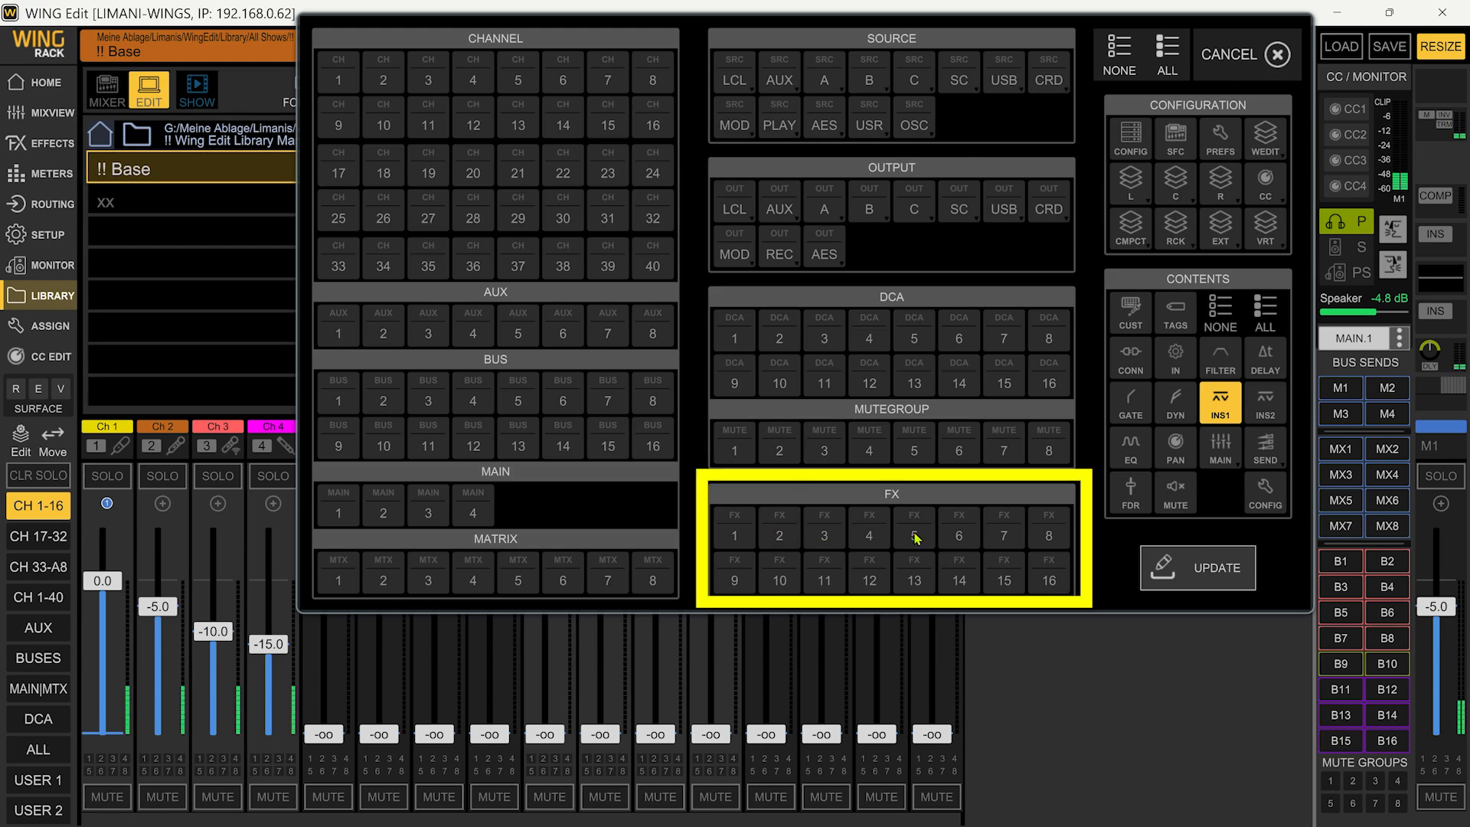
- Leave the scope selection without updating, assign FX1 to channel 1's first insert and switch the insert on
{"action": "left_click", "coordinate": [1207, 61]}
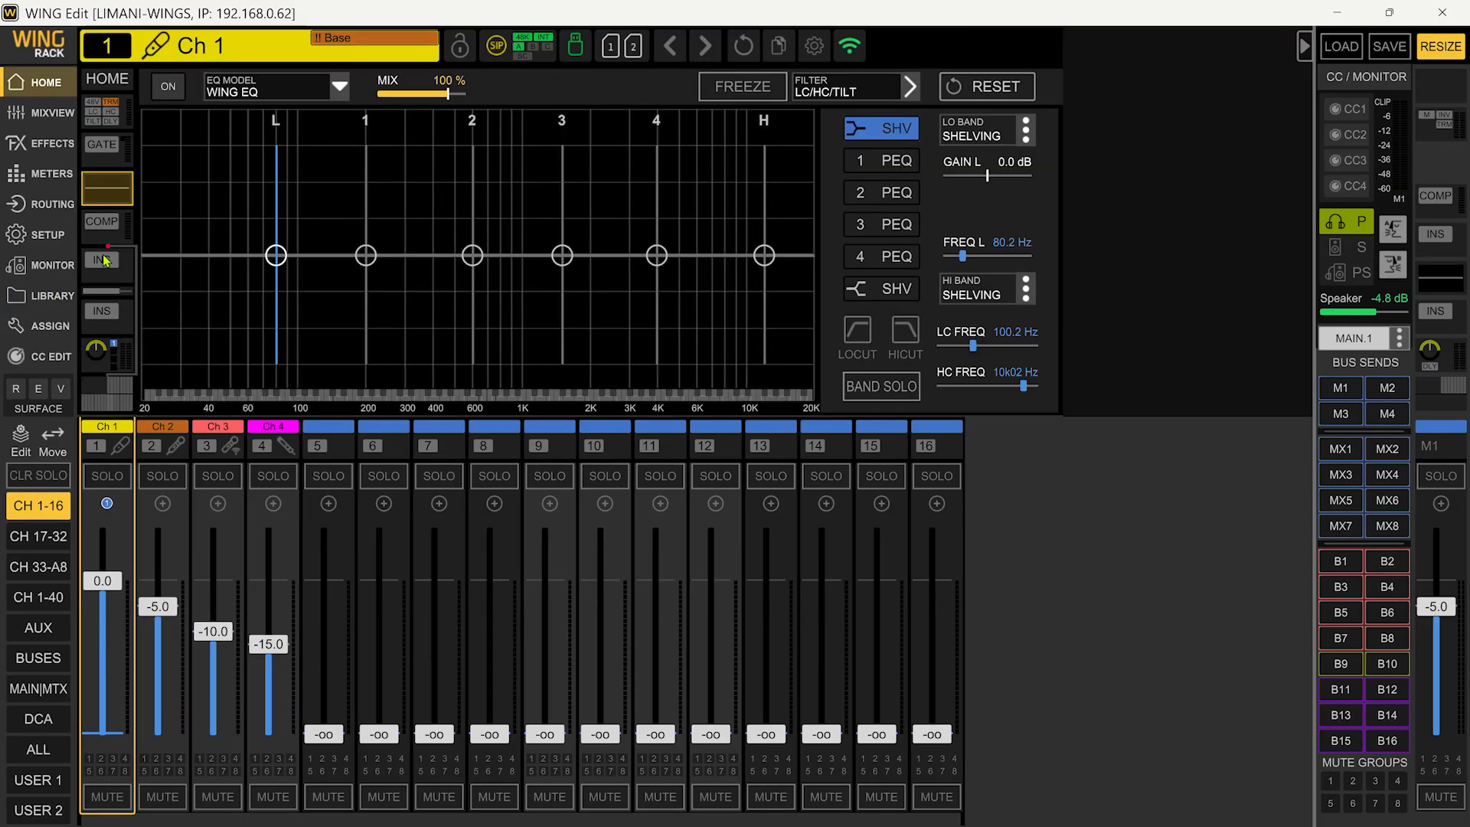
{"action": "left_click", "coordinate": [106, 261]}
{"action": "left_click", "coordinate": [272, 94]}
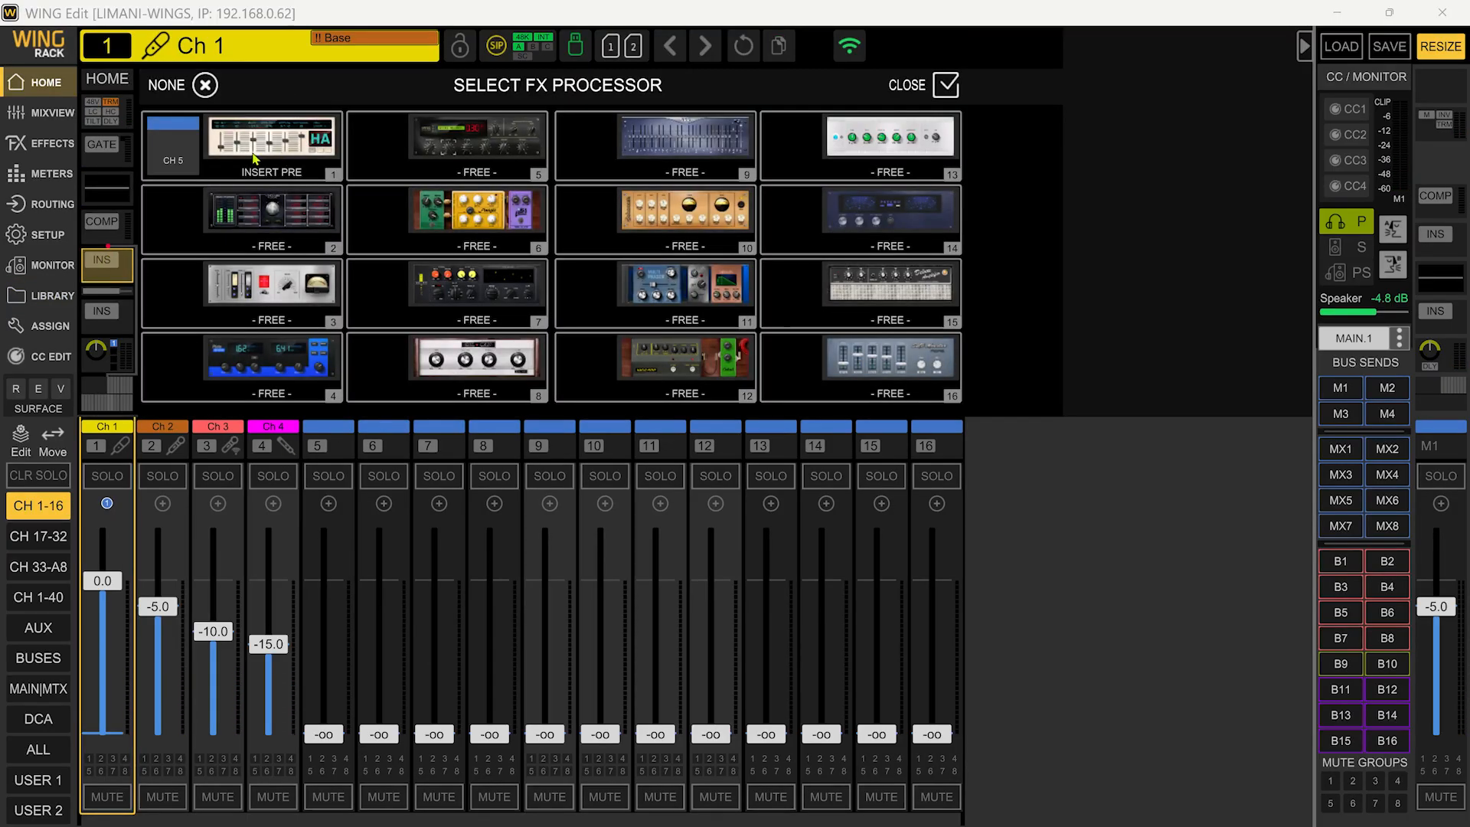
{"action": "left_click", "coordinate": [255, 159]}
{"action": "left_click", "coordinate": [555, 368]}
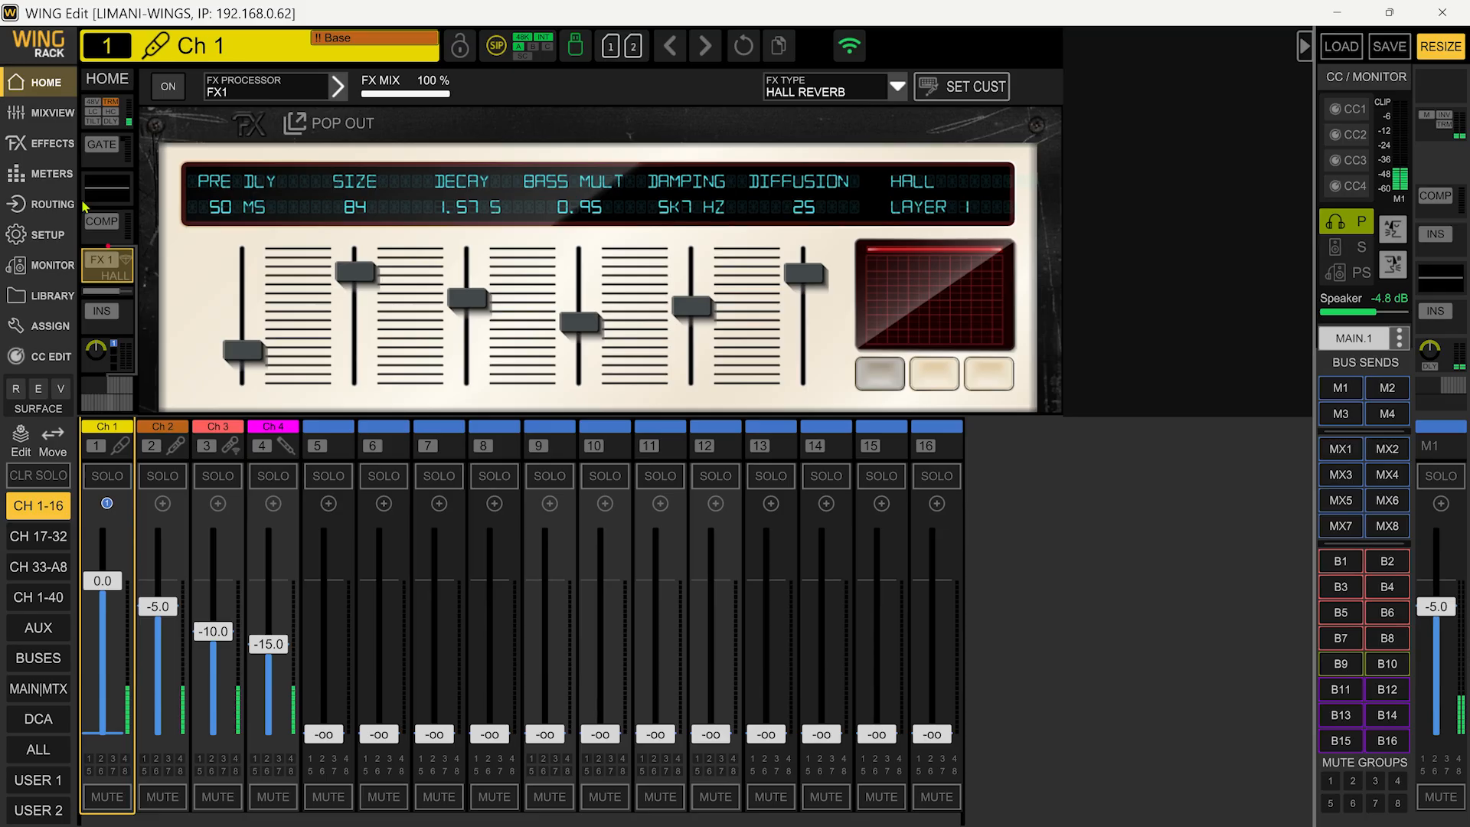
{"action": "left_click", "coordinate": [168, 86]}
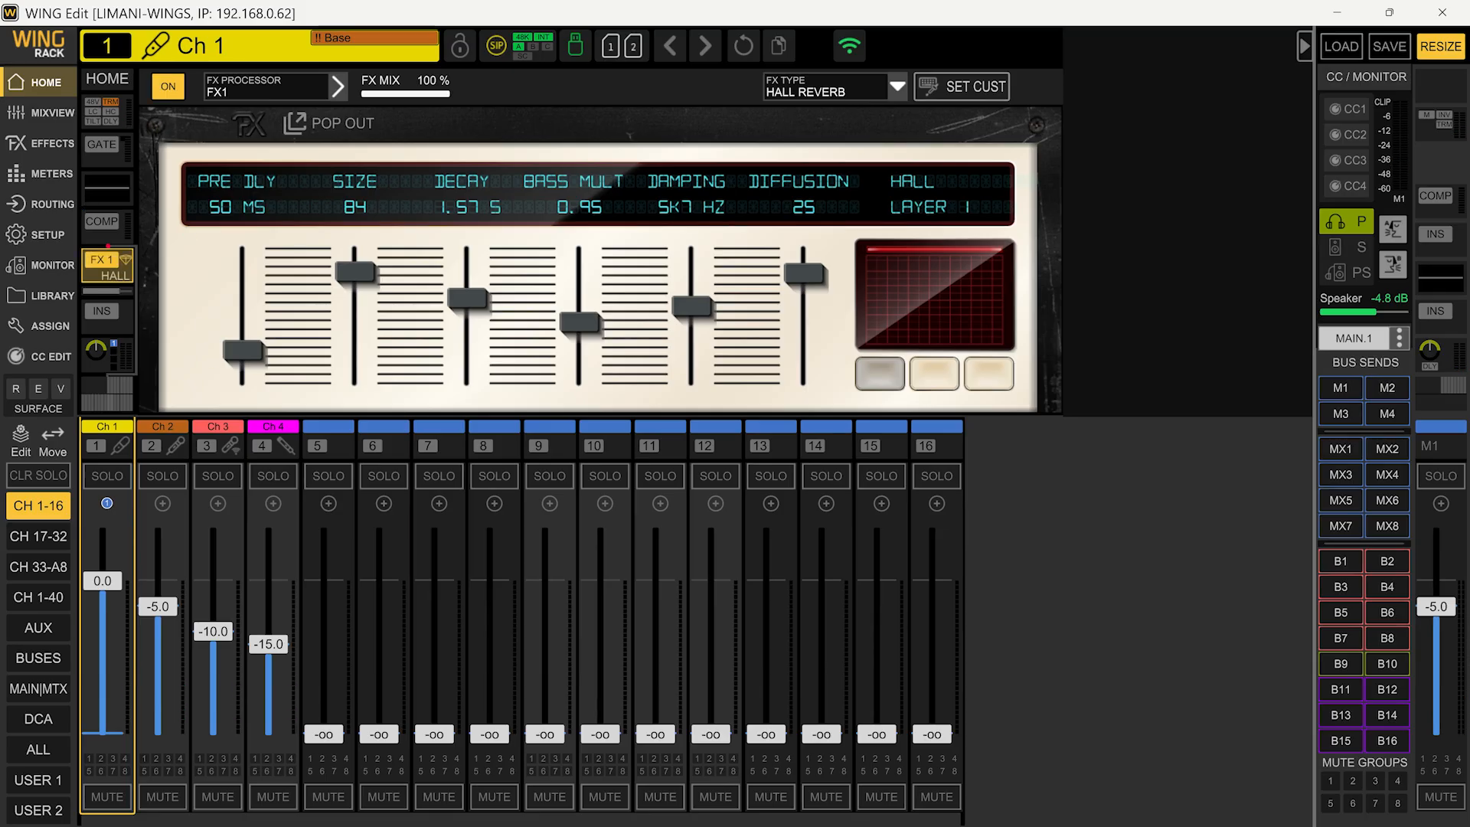
- Update the !! Base snapshot, reload its file in Notepad++ and format the JSON with the sections folded
{"action": "left_click", "coordinate": [54, 296]}
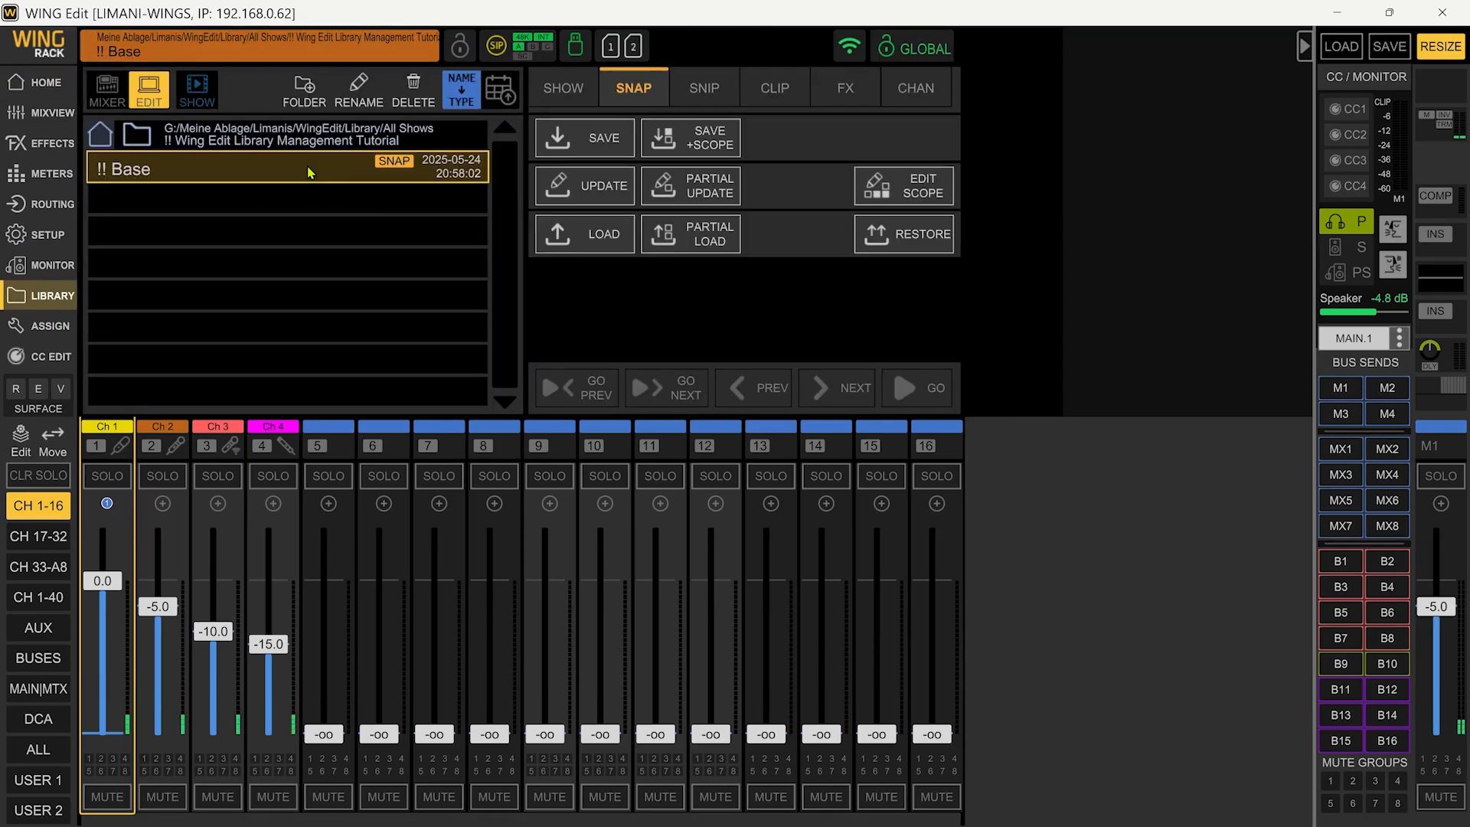
{"action": "left_click", "coordinate": [605, 188]}
{"action": "left_click", "coordinate": [649, 312]}
{"action": "key", "text": "alt+Tab"}
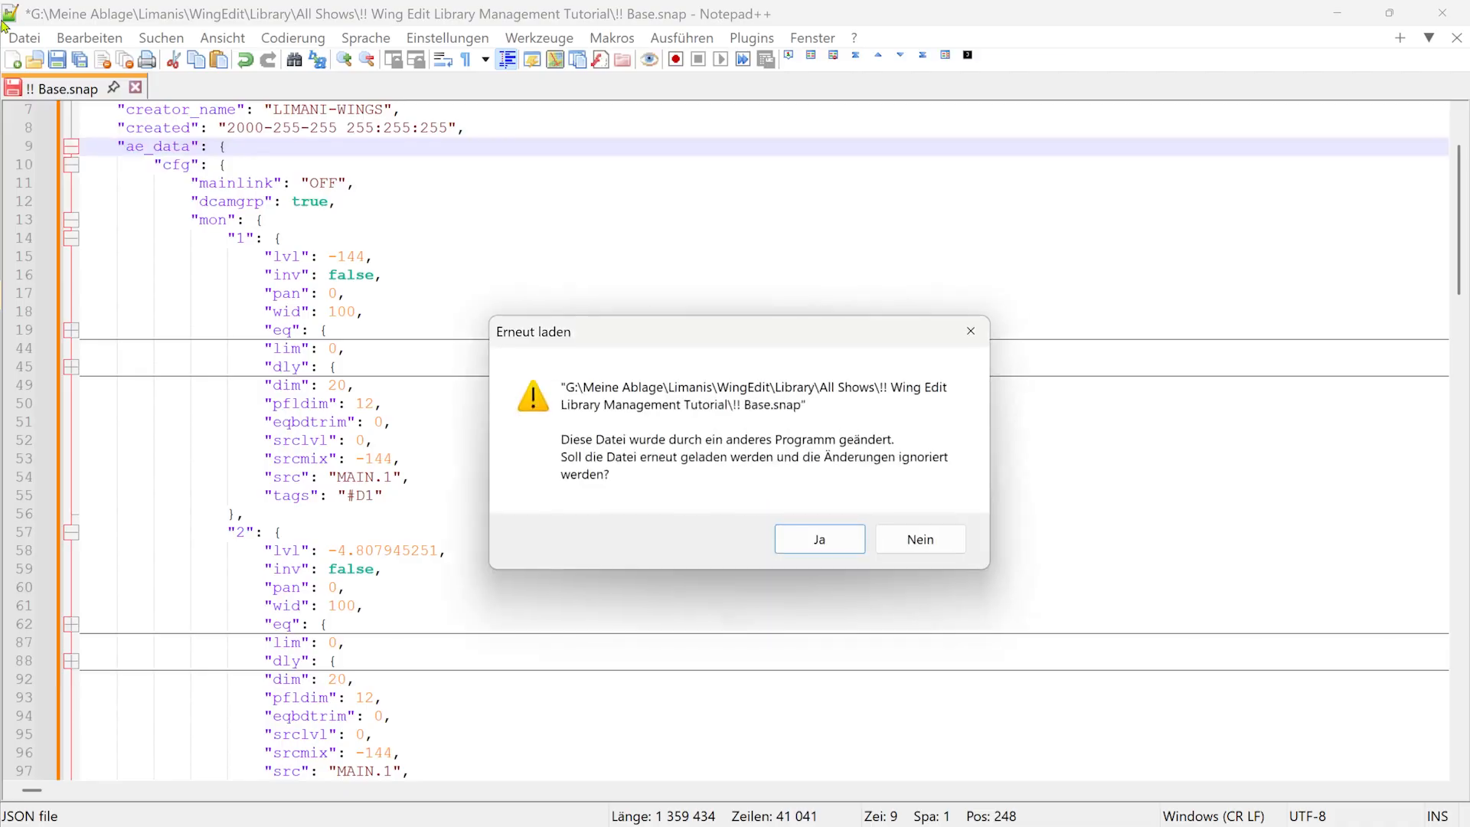
{"action": "left_click", "coordinate": [864, 545]}
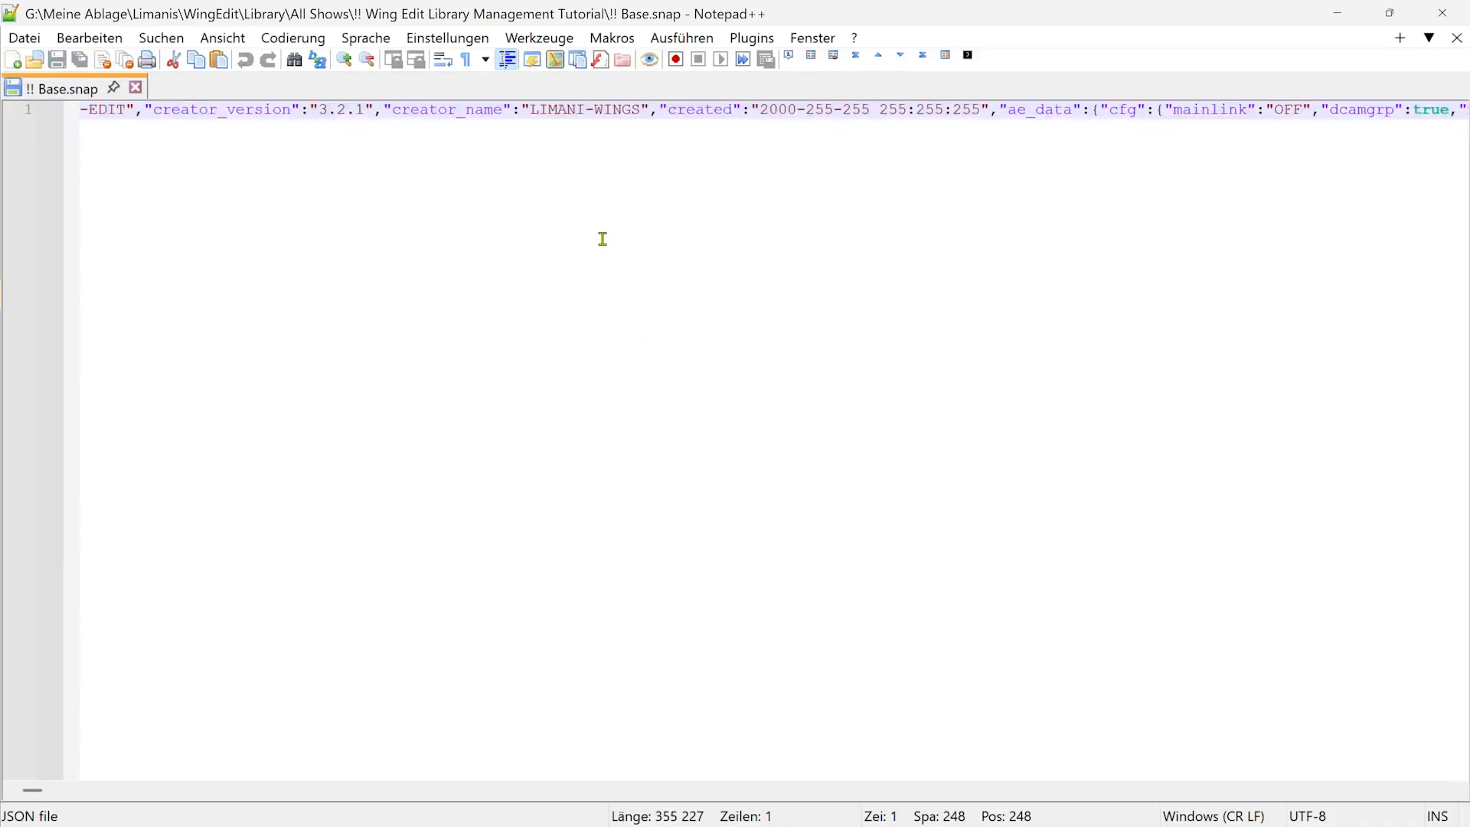
{"action": "key", "text": "ctrl+alt+shift+m"}
{"action": "key", "text": "alt+shift+2"}
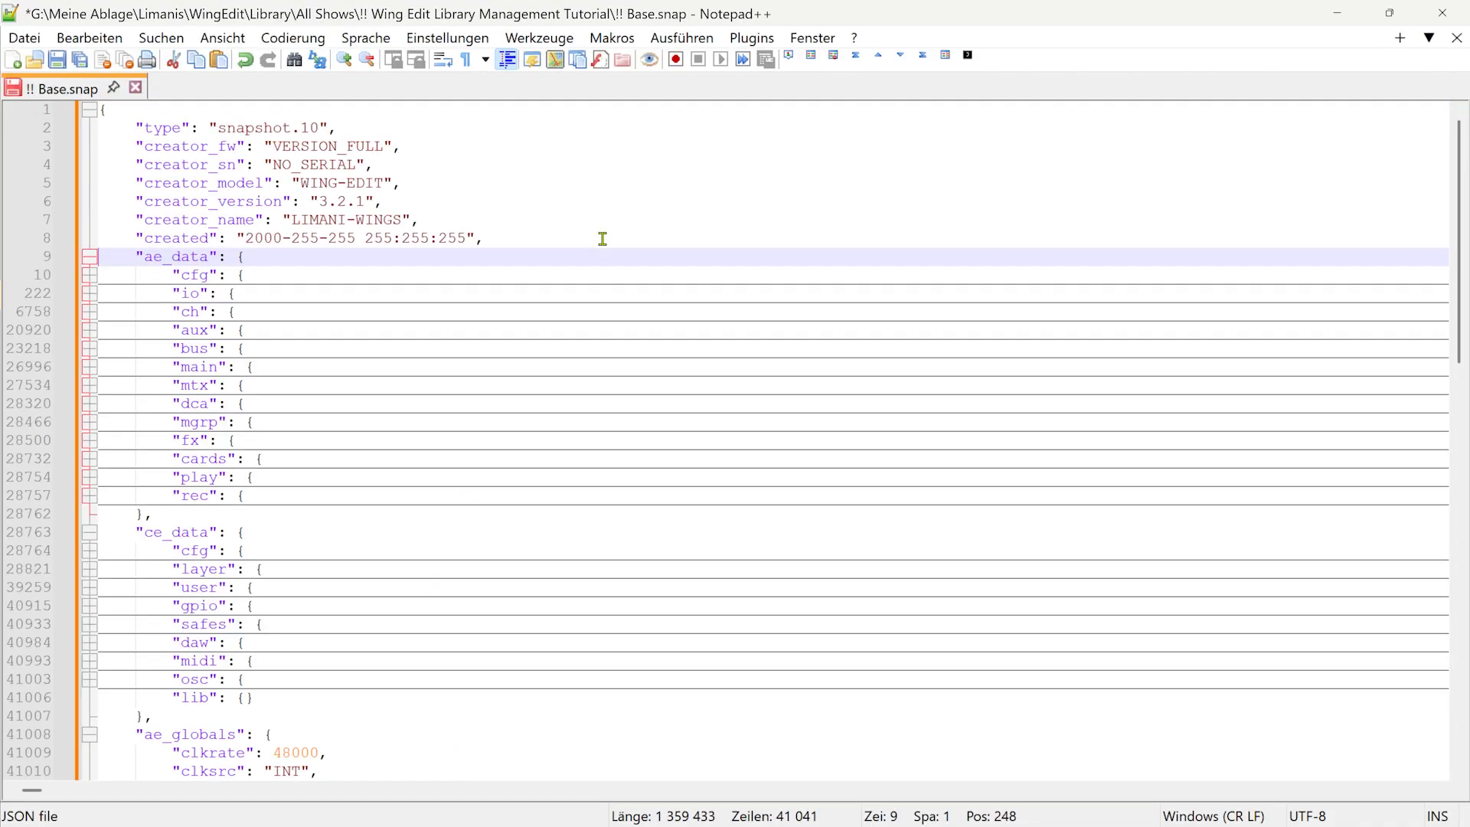
- Expand channel 1 in the snapshot file and examine its preins entry
{"action": "left_click", "coordinate": [88, 312]}
{"action": "left_click", "coordinate": [85, 337]}
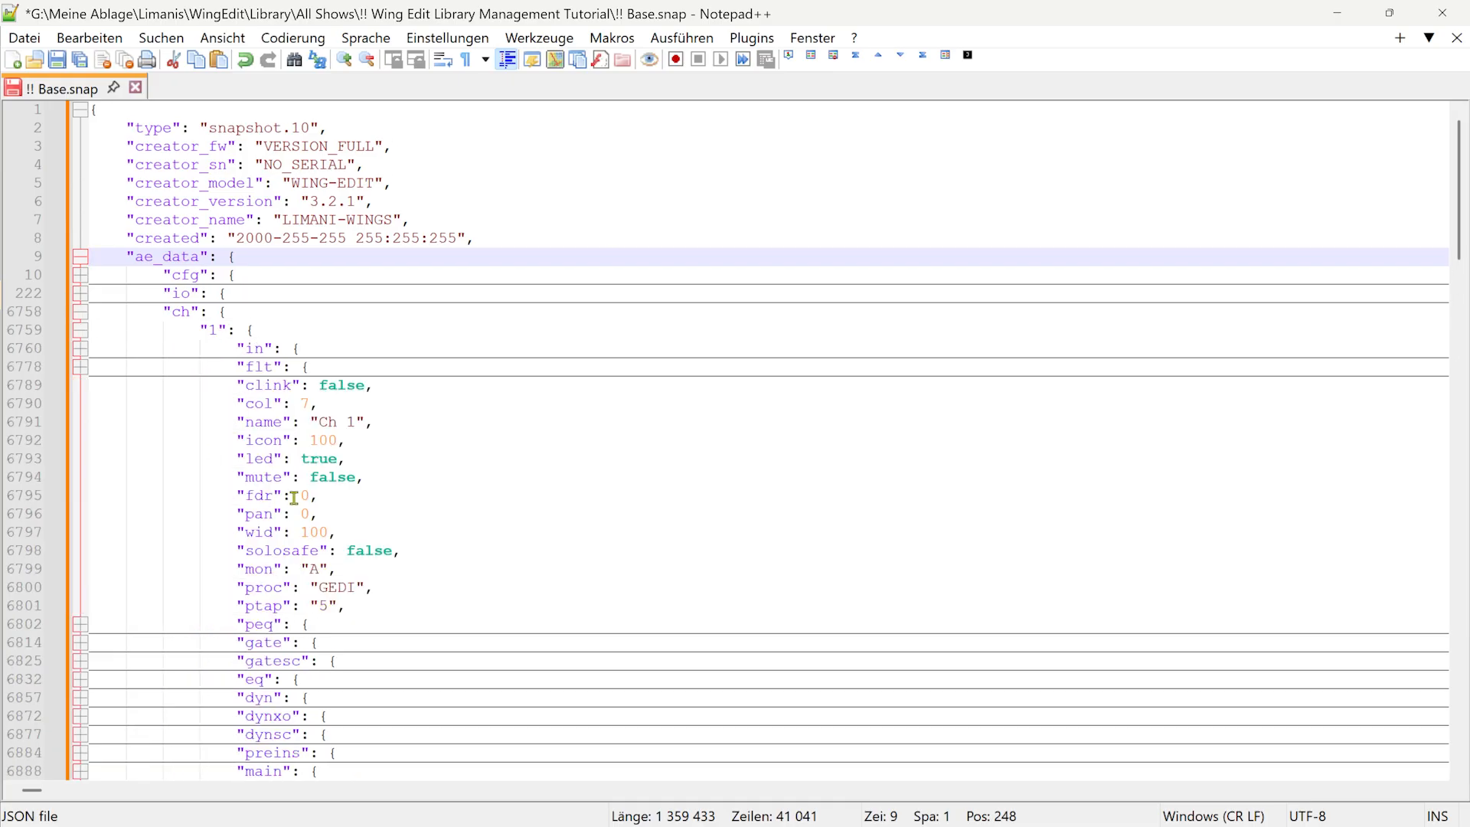
{"action": "scroll", "coordinate": [306, 498], "scroll_direction": "down", "scroll_amount": 14}
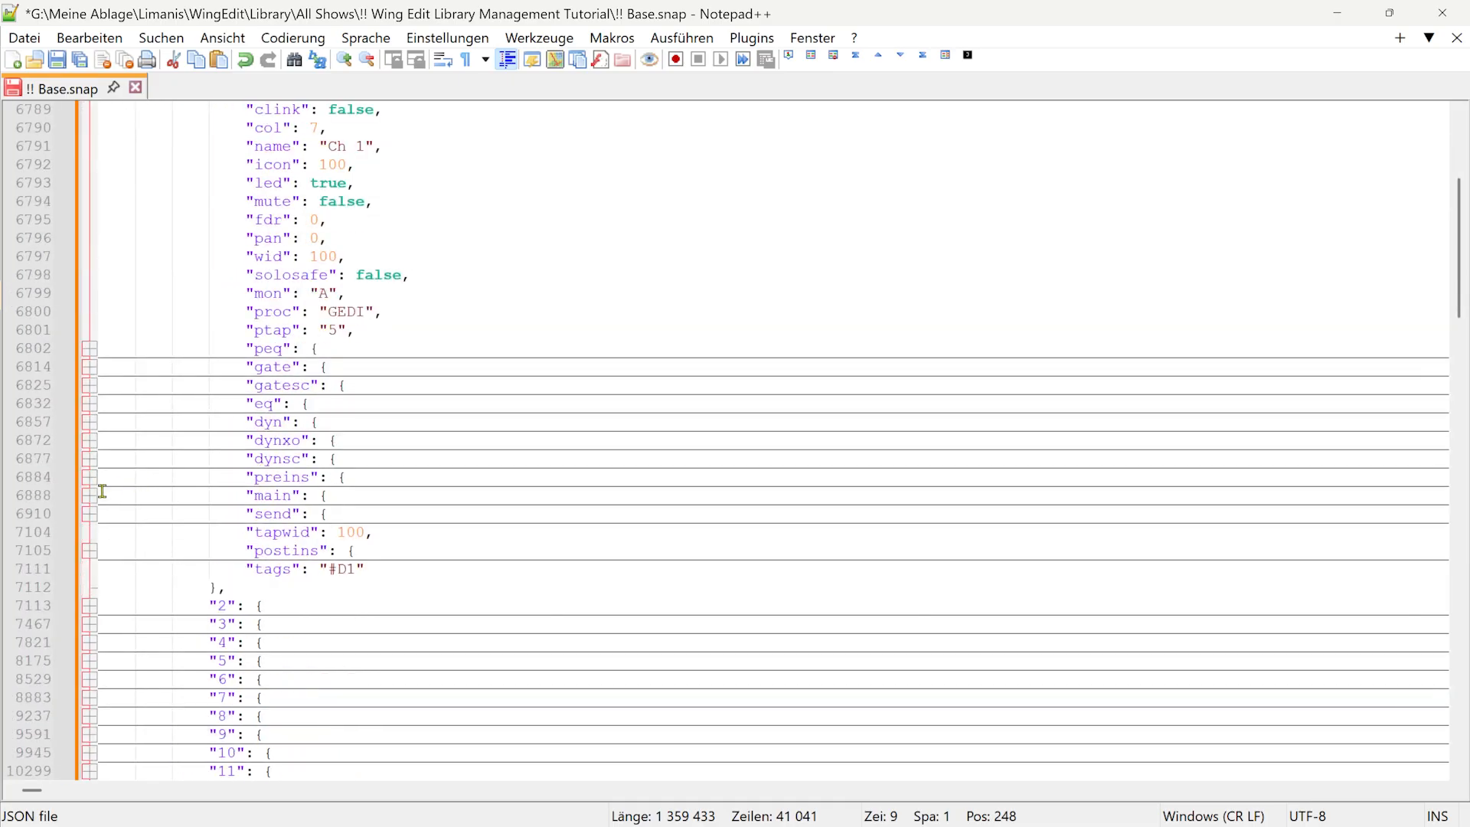
{"action": "left_click", "coordinate": [99, 481]}
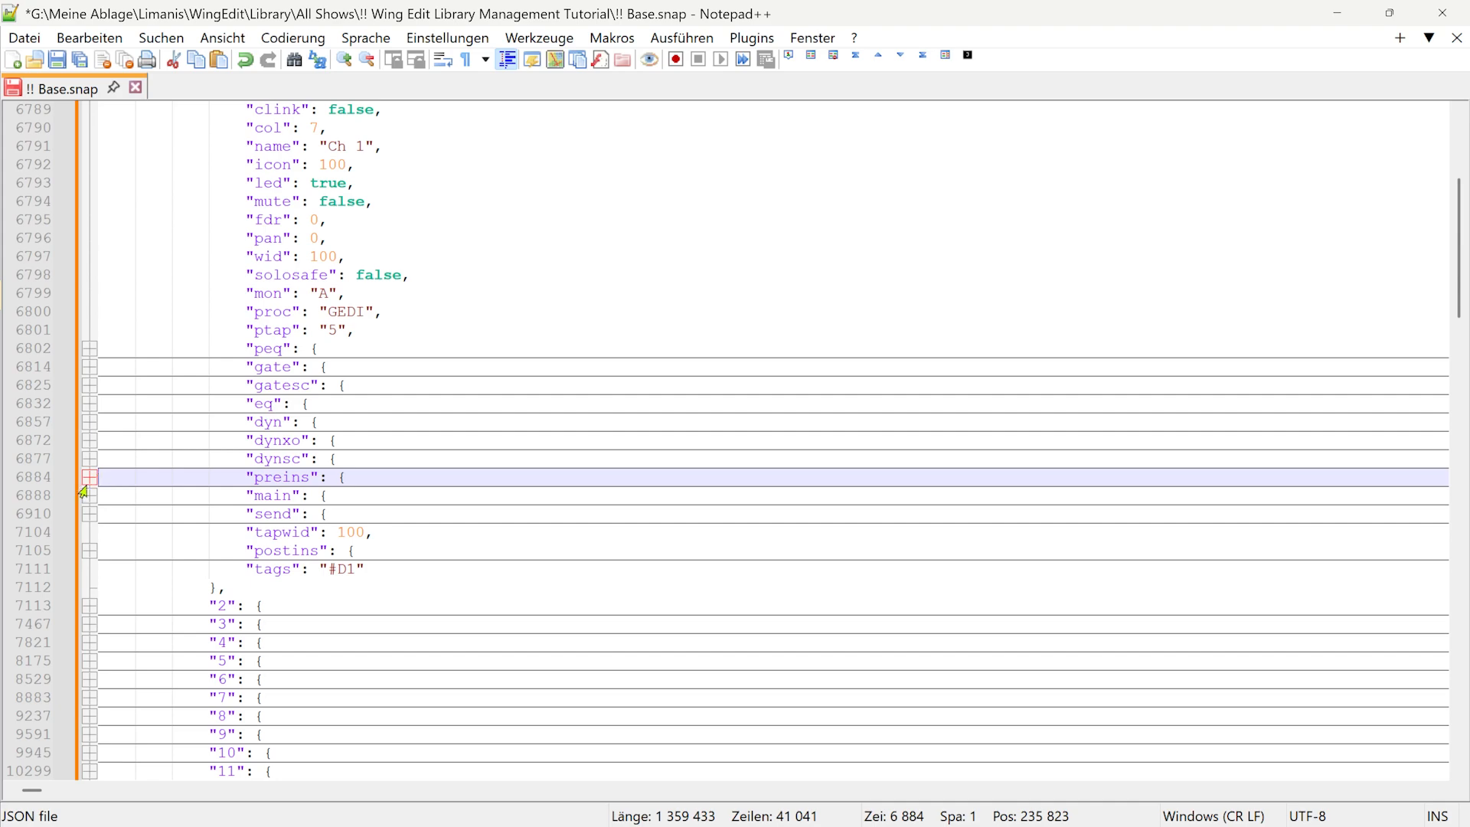
{"action": "left_click", "coordinate": [88, 478]}
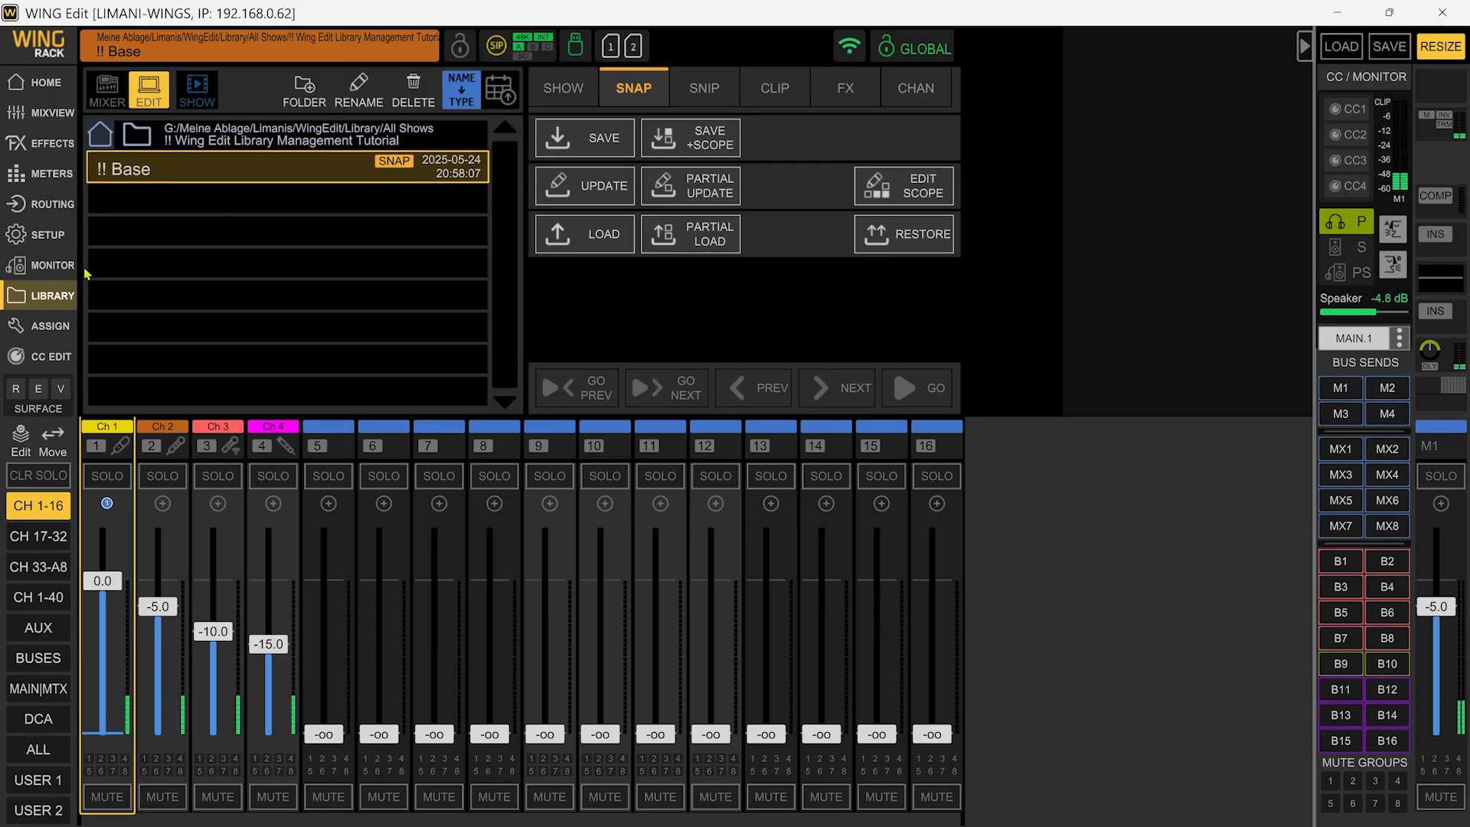
- In WING Edit, try the FX and AUTO-X modes on channel 1's second insert and set it to AUTO-Y
{"action": "left_click", "coordinate": [115, 426]}
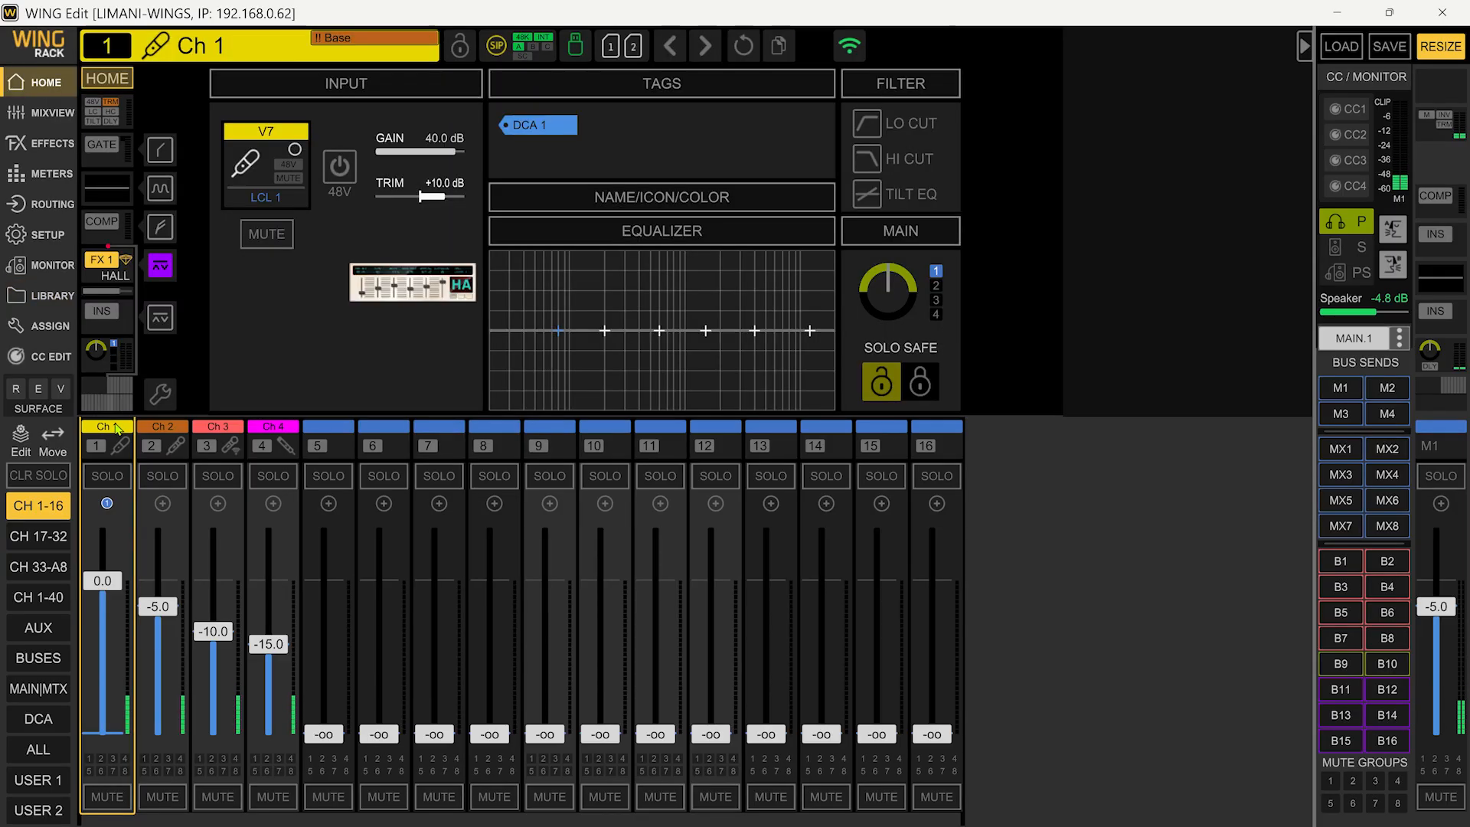
{"action": "left_click", "coordinate": [98, 316]}
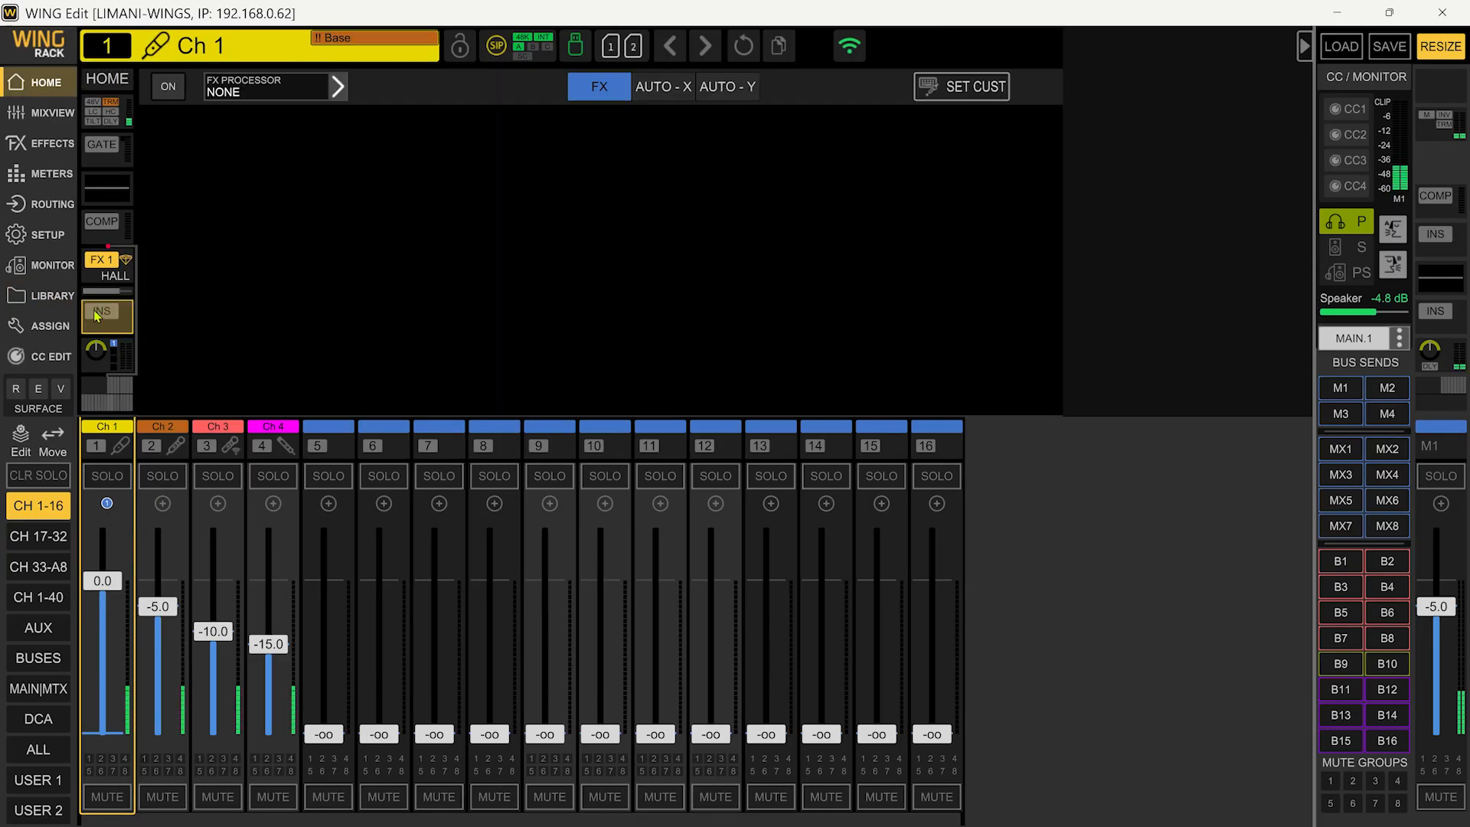
{"action": "left_click", "coordinate": [665, 90]}
{"action": "left_click", "coordinate": [657, 87]}
{"action": "left_click", "coordinate": [590, 89]}
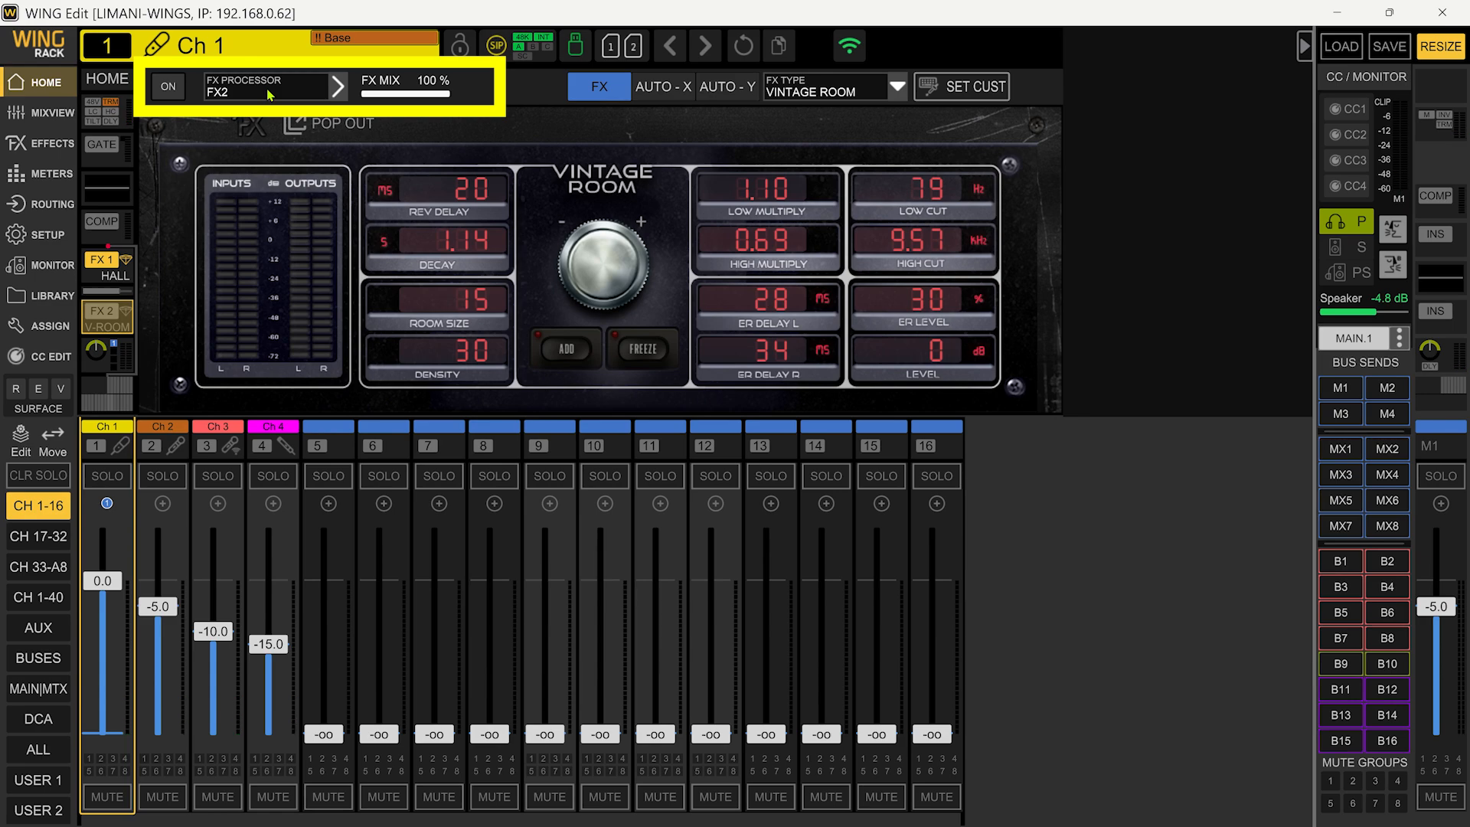
{"action": "left_click", "coordinate": [728, 86]}
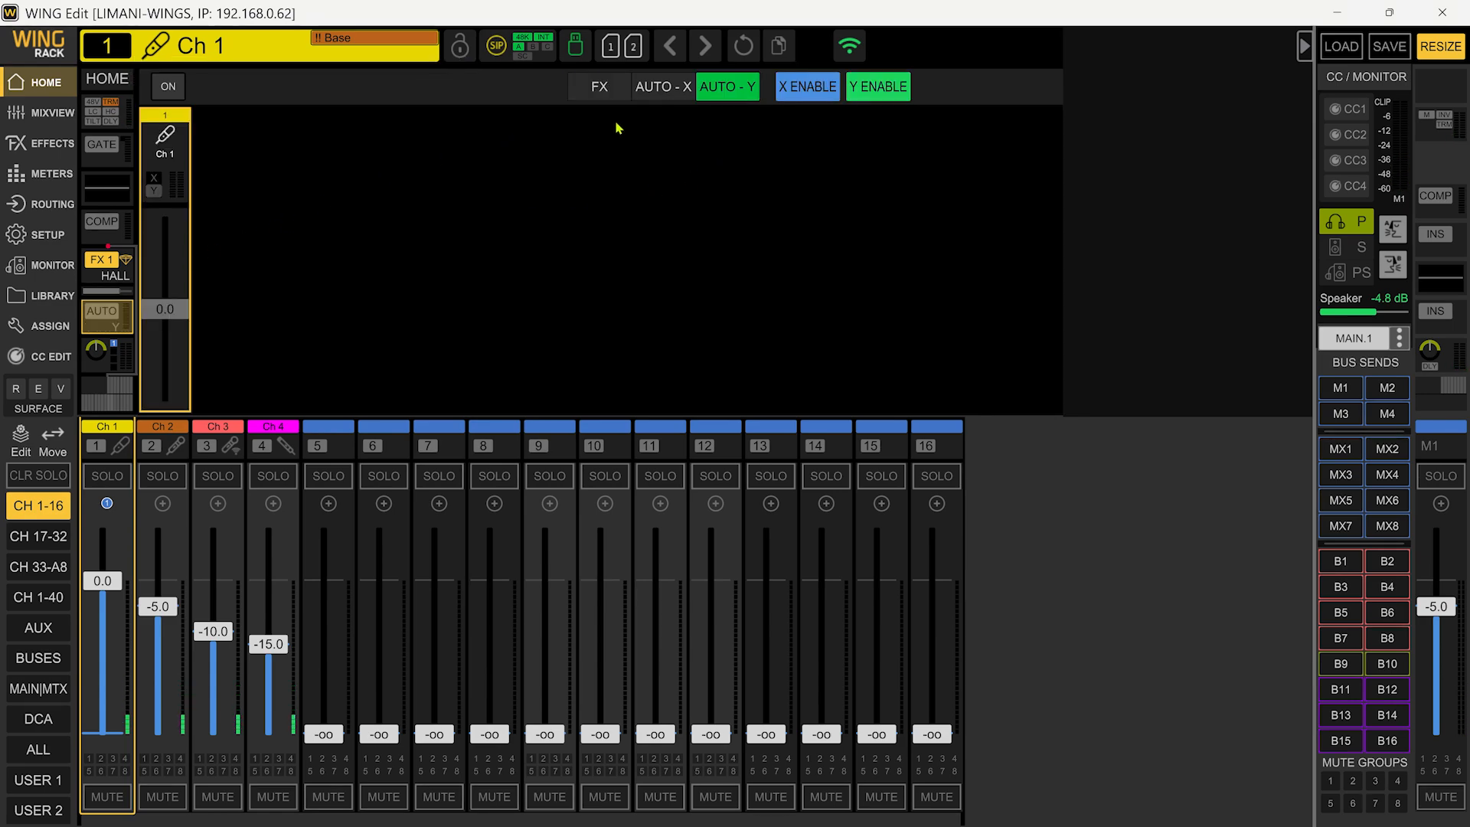
- Update the !! Base snapshot again, reload the changed file in Notepad++ and reformat its JSON
{"action": "left_click", "coordinate": [53, 295]}
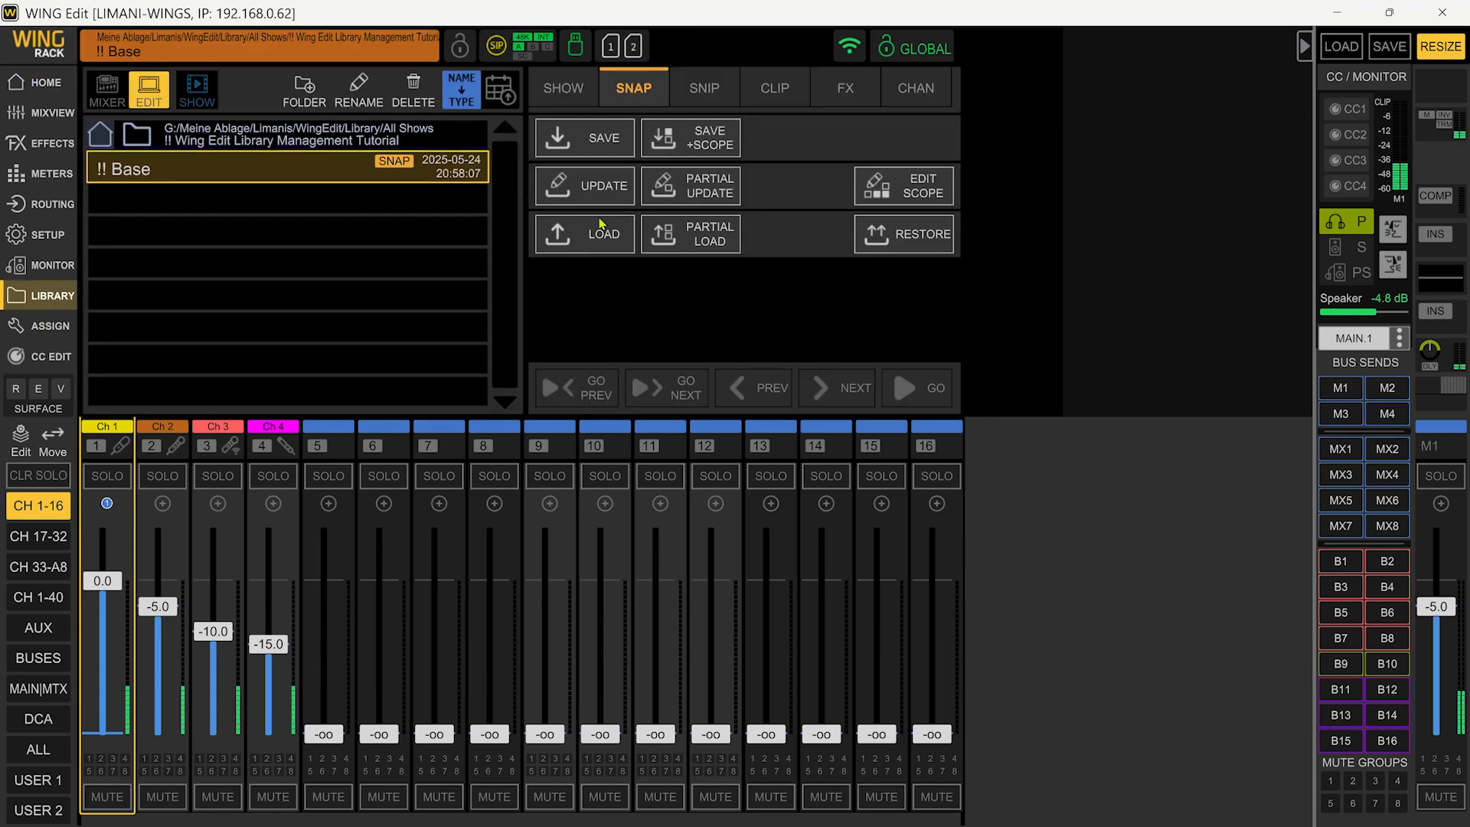
{"action": "left_click", "coordinate": [574, 207]}
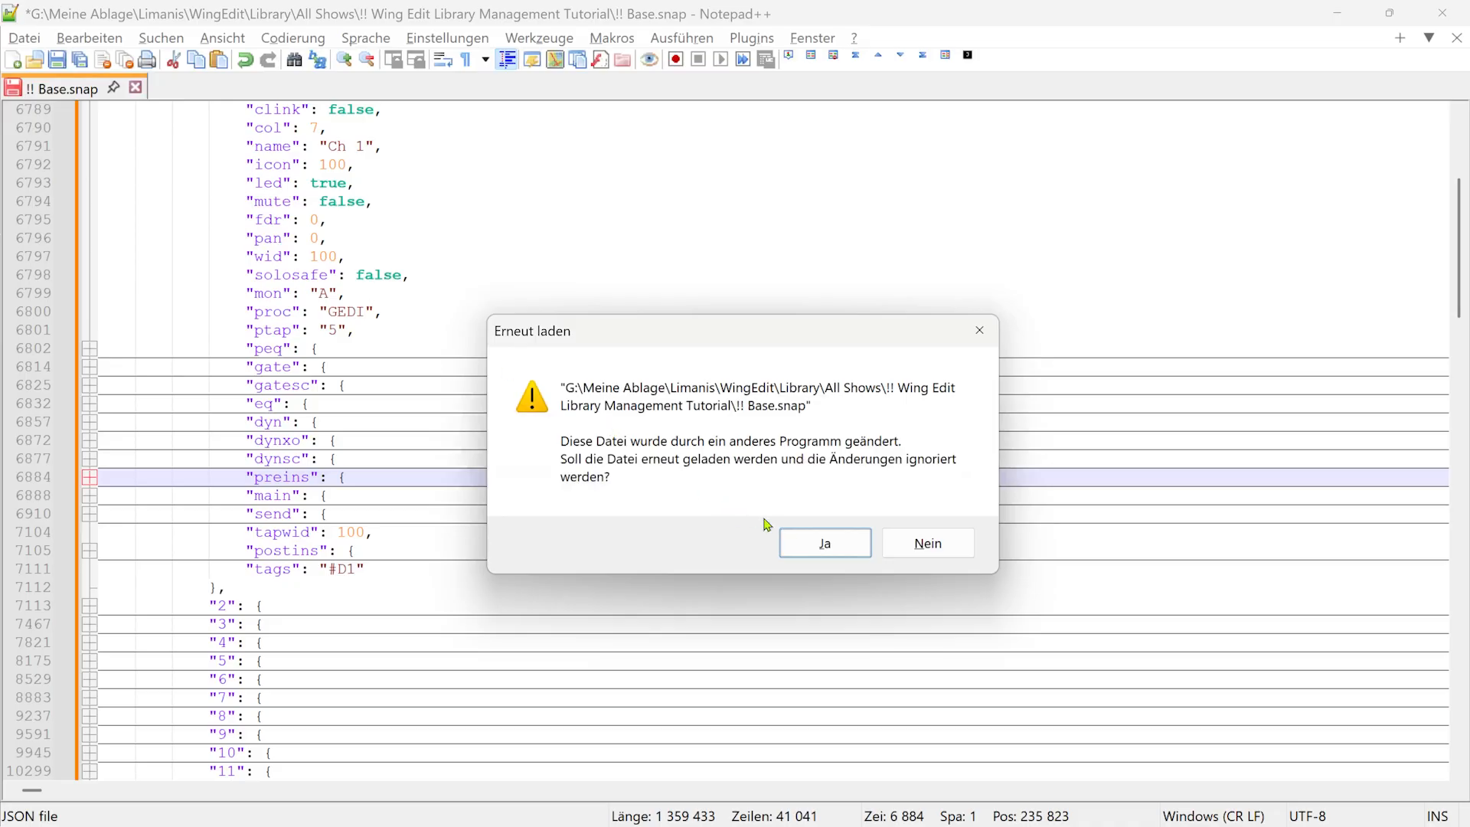
{"action": "left_click", "coordinate": [824, 542]}
{"action": "key", "text": "alt+m"}
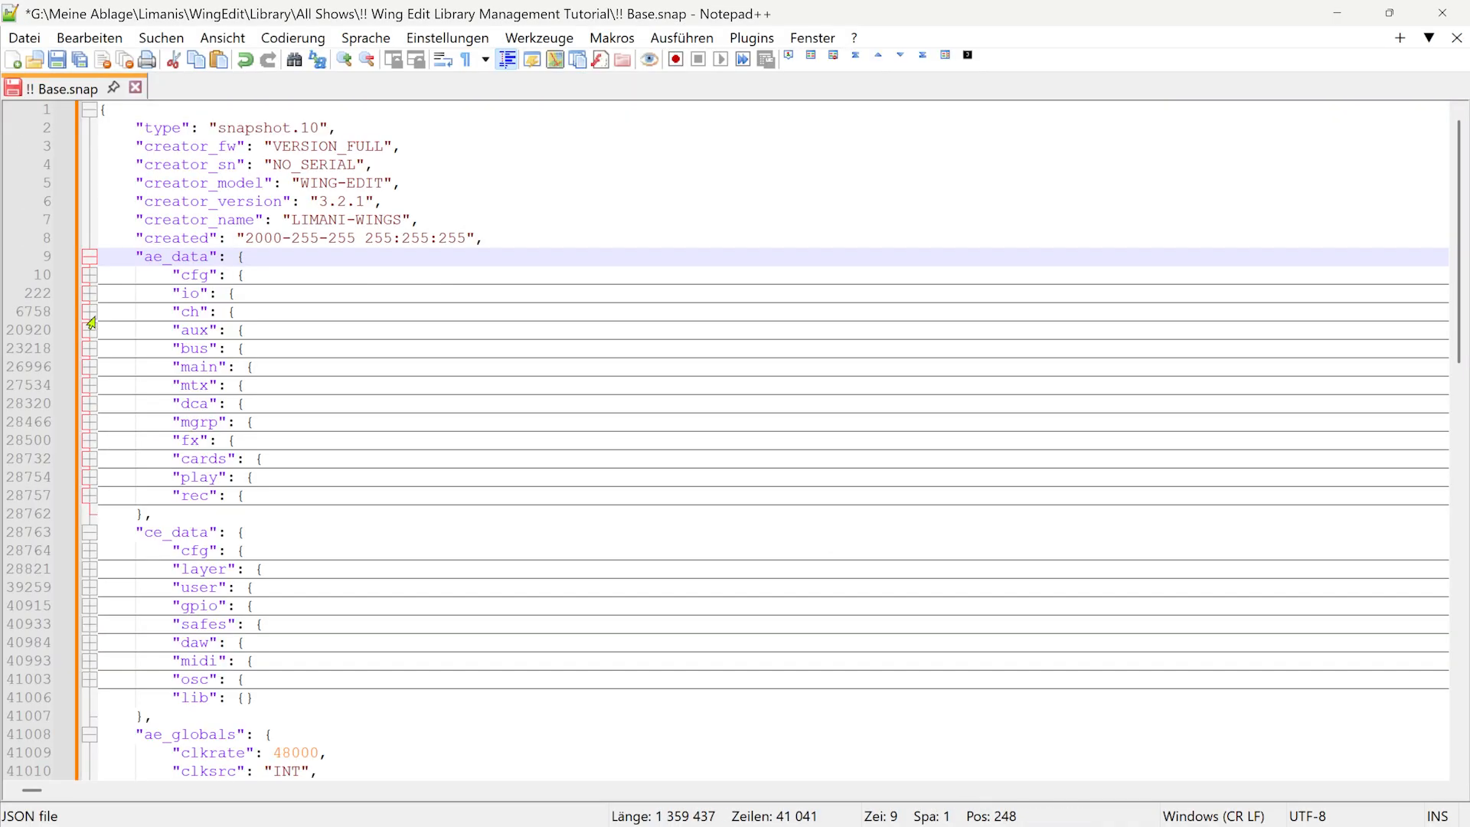
- Expand channel 1 in the reloaded snapshot file and examine its postins entry
{"action": "left_click", "coordinate": [92, 314]}
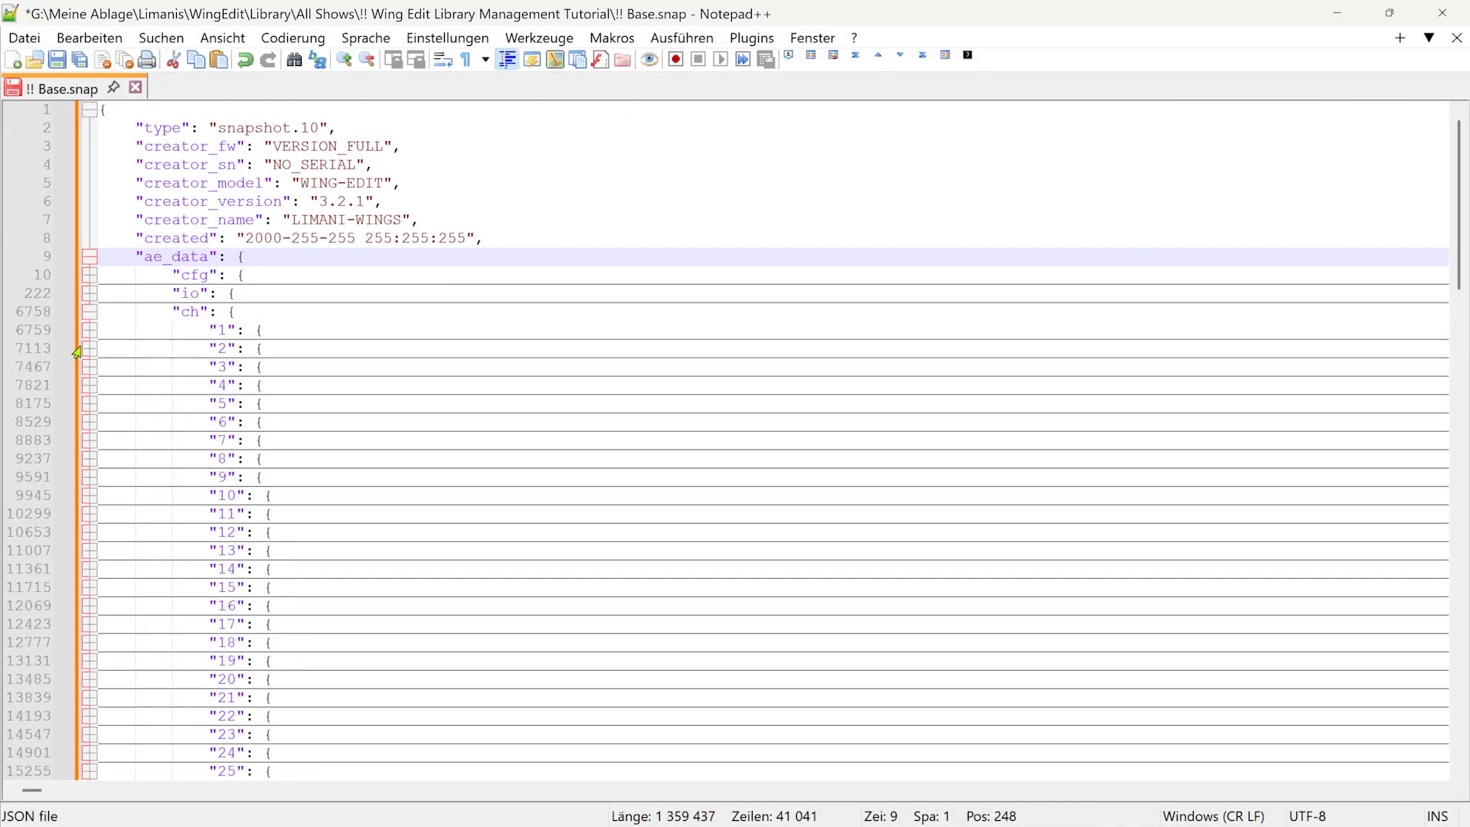
{"action": "left_click", "coordinate": [89, 330]}
{"action": "scroll", "coordinate": [230, 520], "scroll_direction": "down", "scroll_amount": 4}
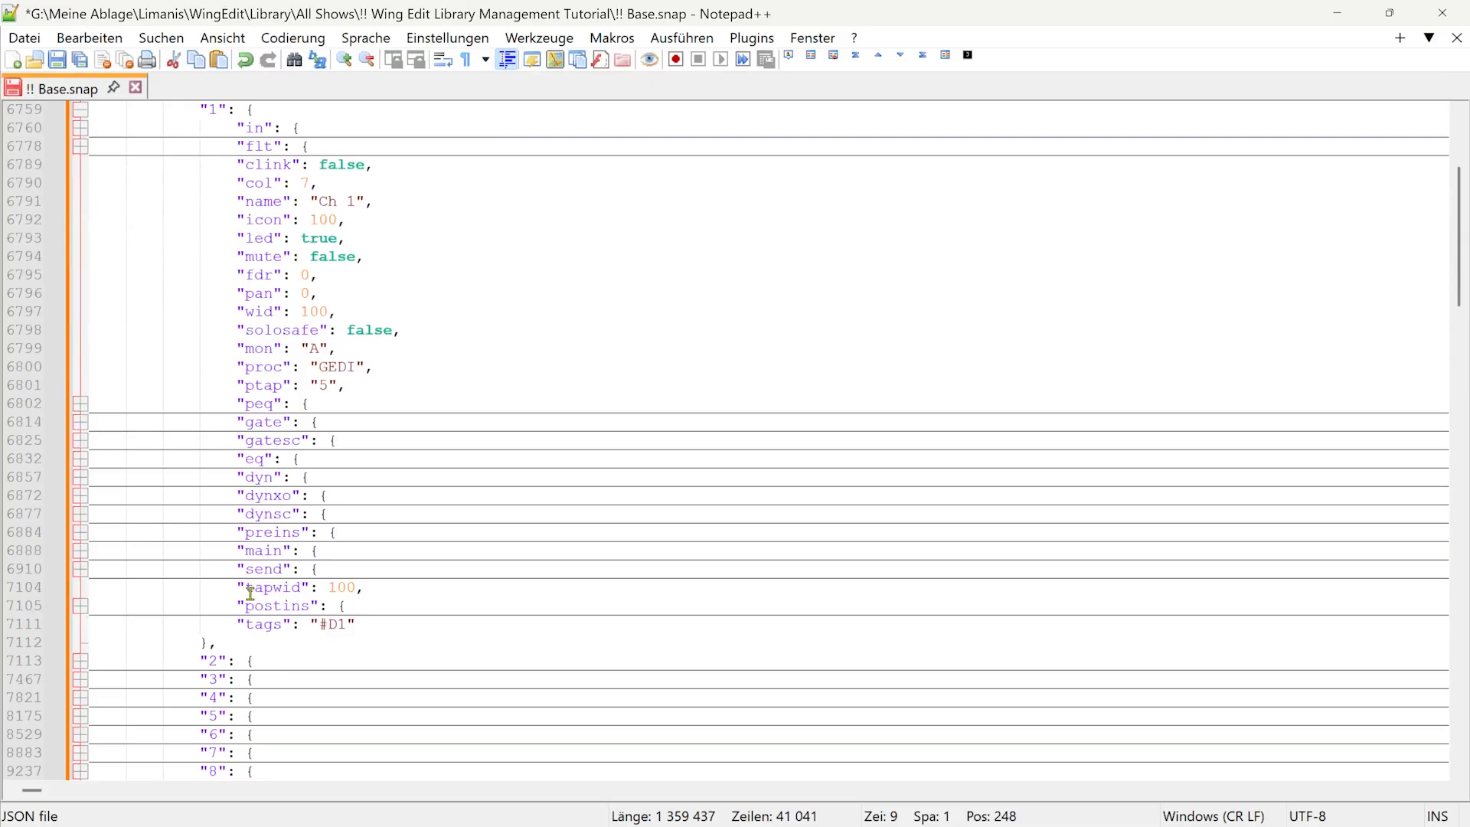
{"action": "left_click", "coordinate": [77, 610]}
{"action": "scroll", "coordinate": [598, 448], "scroll_direction": "down", "scroll_amount": 2}
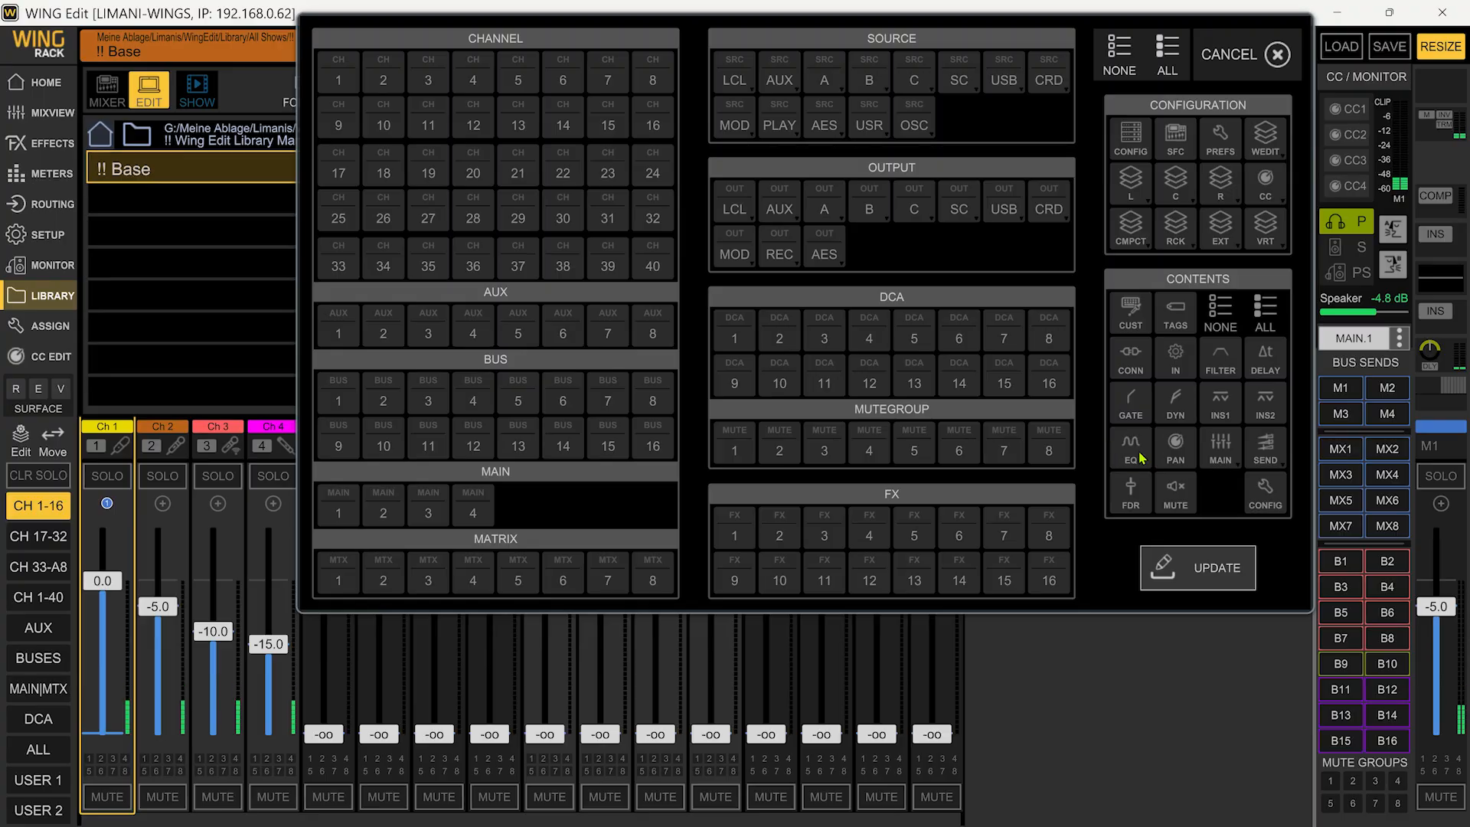
- In WING Edit, toggle the EQ content in the scope selection and open channel 1's equalizer page
{"action": "left_click", "coordinate": [1130, 446]}
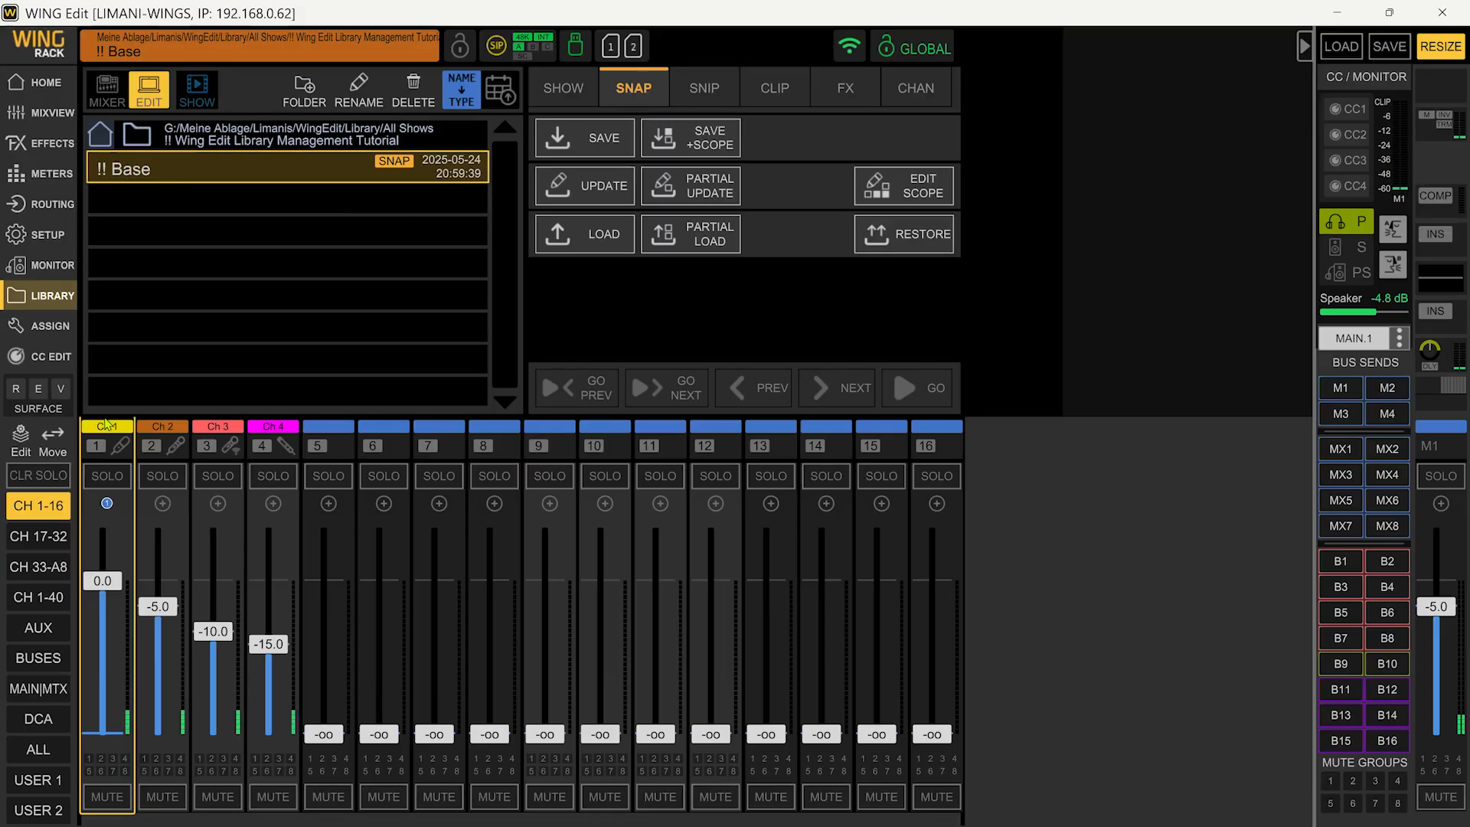
{"action": "left_click", "coordinate": [106, 424]}
{"action": "left_click", "coordinate": [657, 304]}
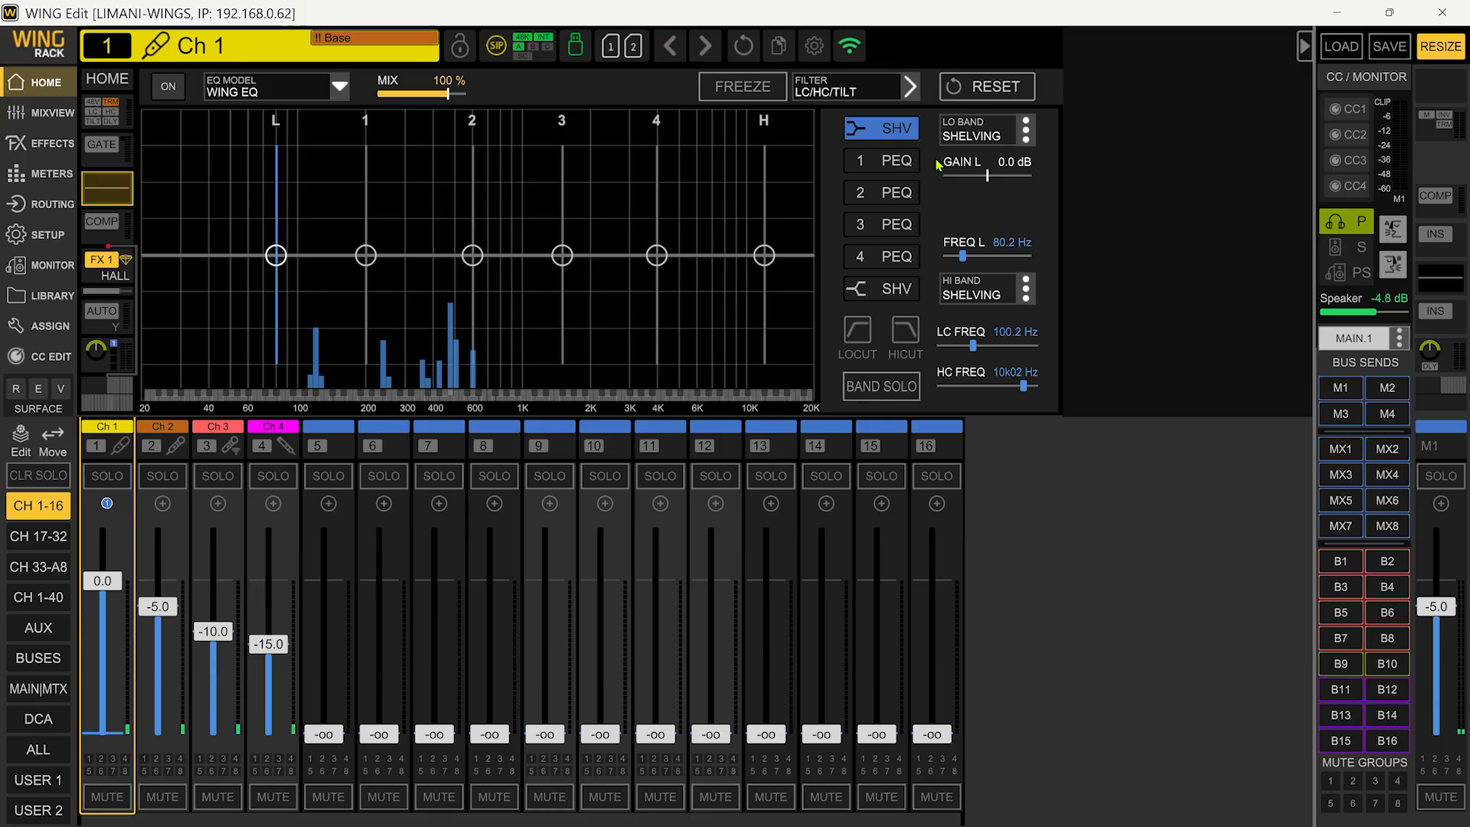
- Check the filter types offered for the low and high bands of channel 1's equalizer
{"action": "left_click", "coordinate": [1025, 130]}
{"action": "left_click", "coordinate": [995, 204]}
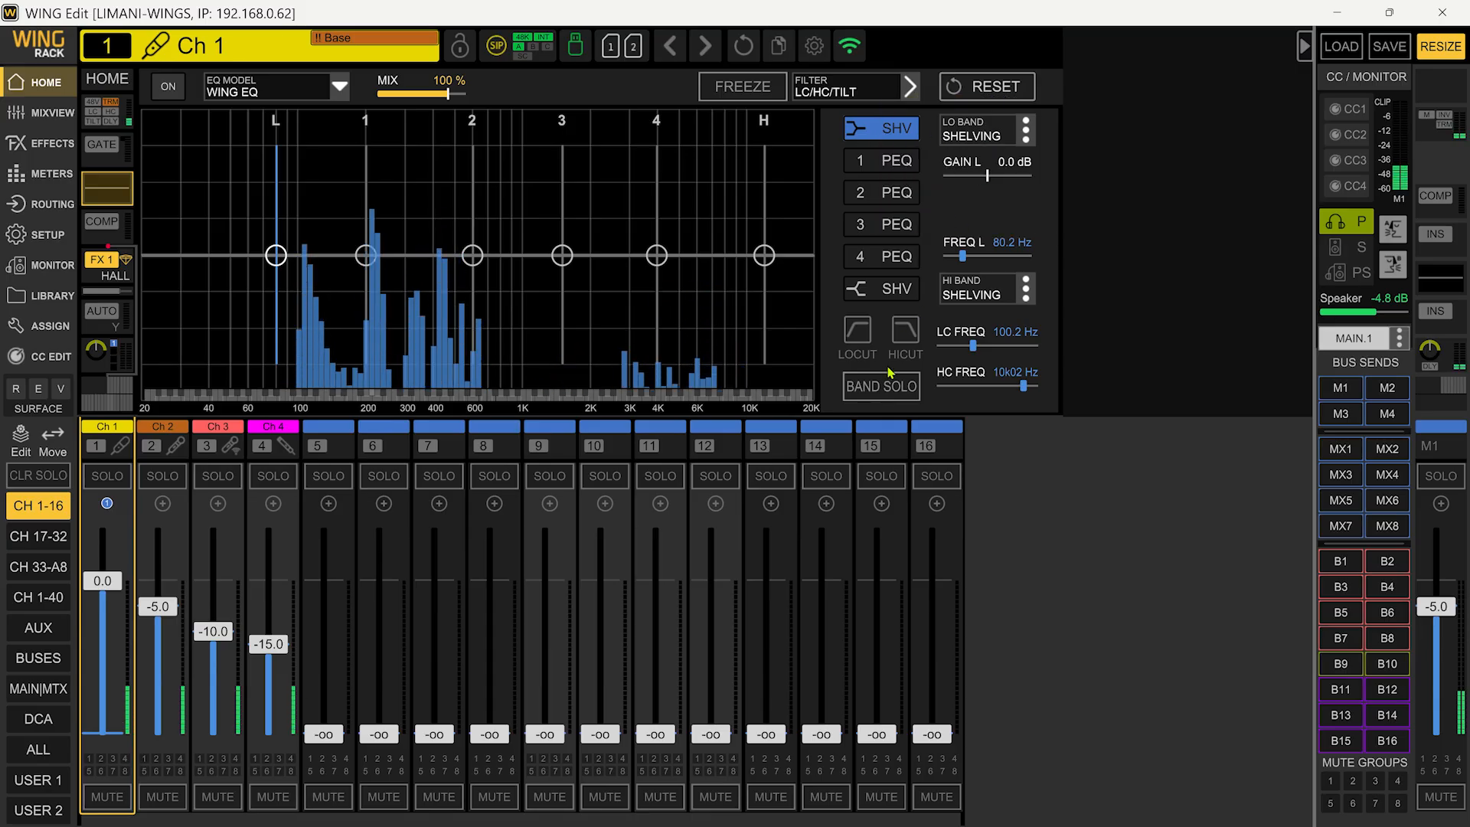
{"action": "left_click", "coordinate": [973, 295]}
{"action": "left_click", "coordinate": [973, 361]}
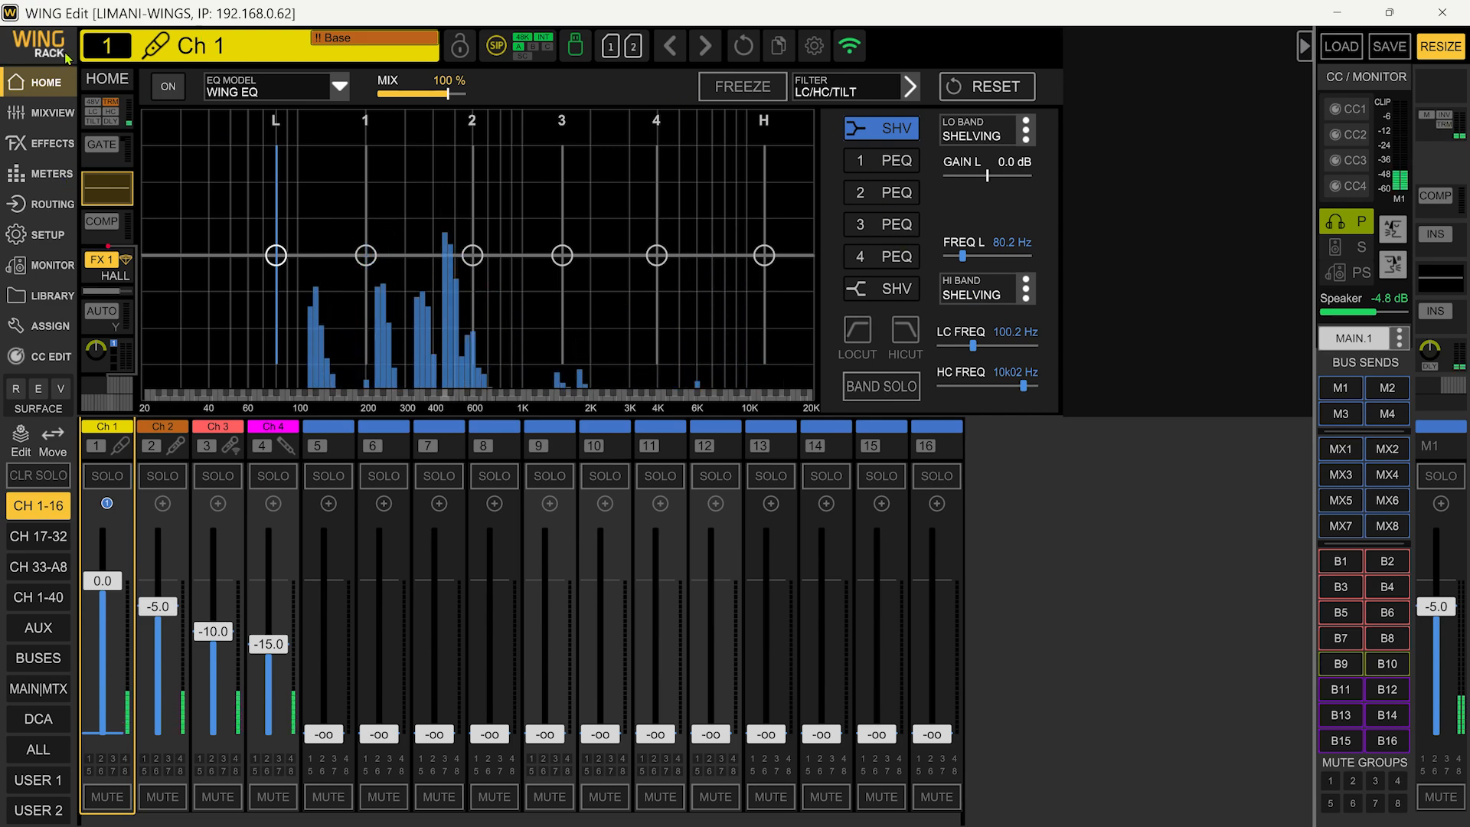
- Switch to Aux 1 and check the filter types offered for its equalizer's low and high bands
{"action": "left_click", "coordinate": [110, 46]}
{"action": "left_click", "coordinate": [57, 363]}
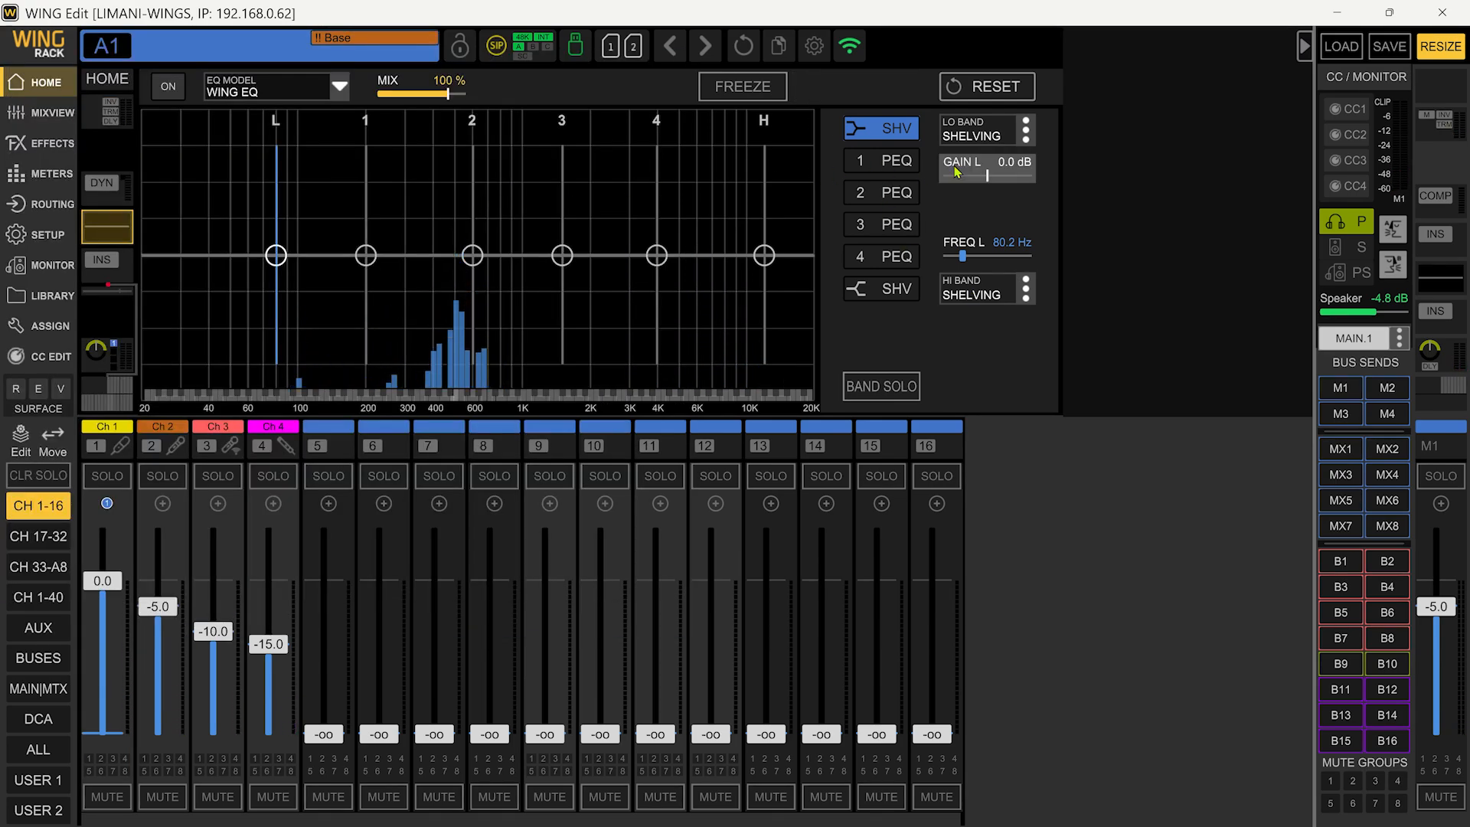
{"action": "left_click", "coordinate": [969, 133]}
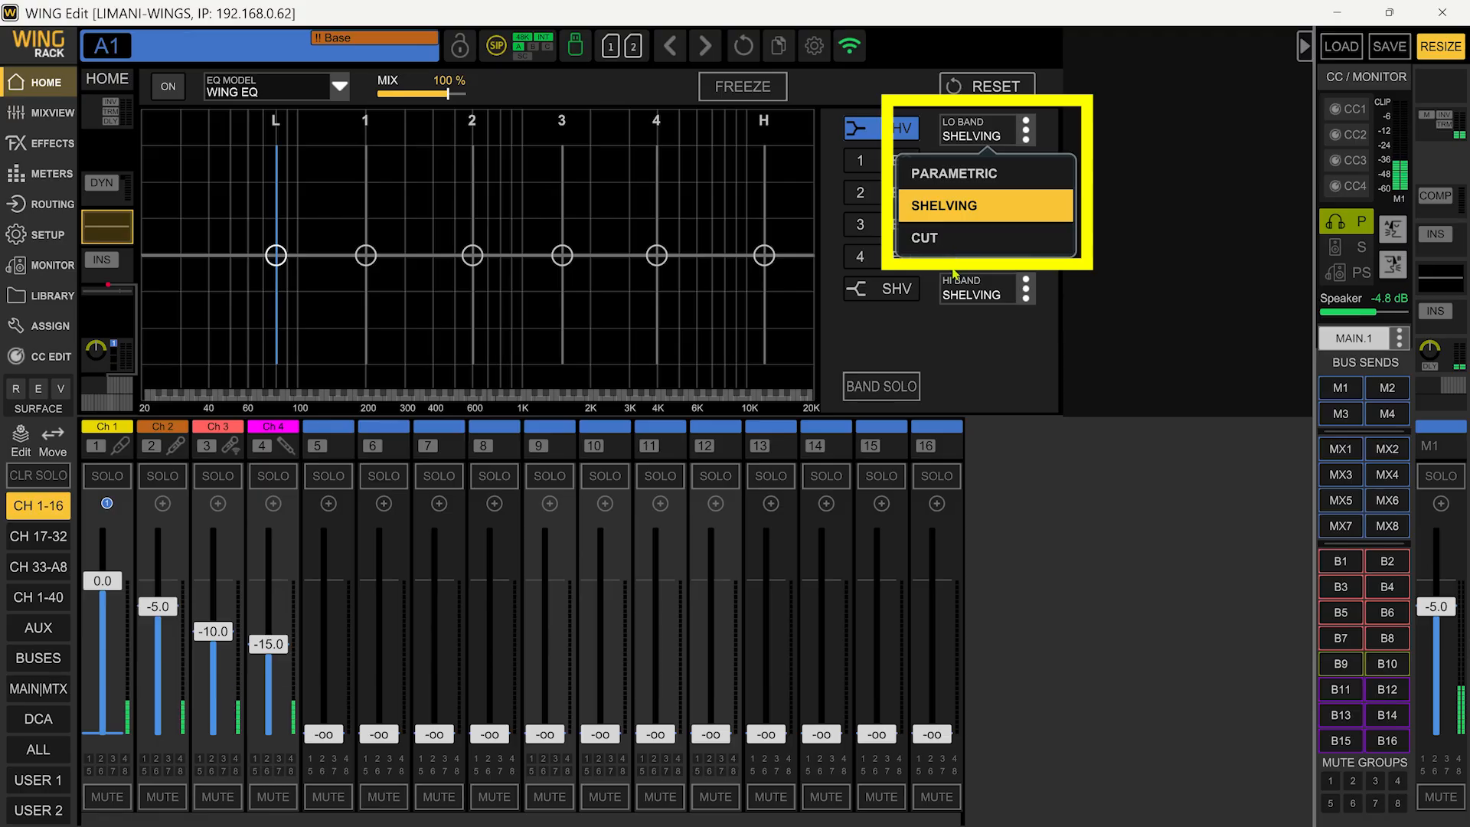
{"action": "left_click", "coordinate": [1000, 297]}
{"action": "left_click", "coordinate": [1164, 260]}
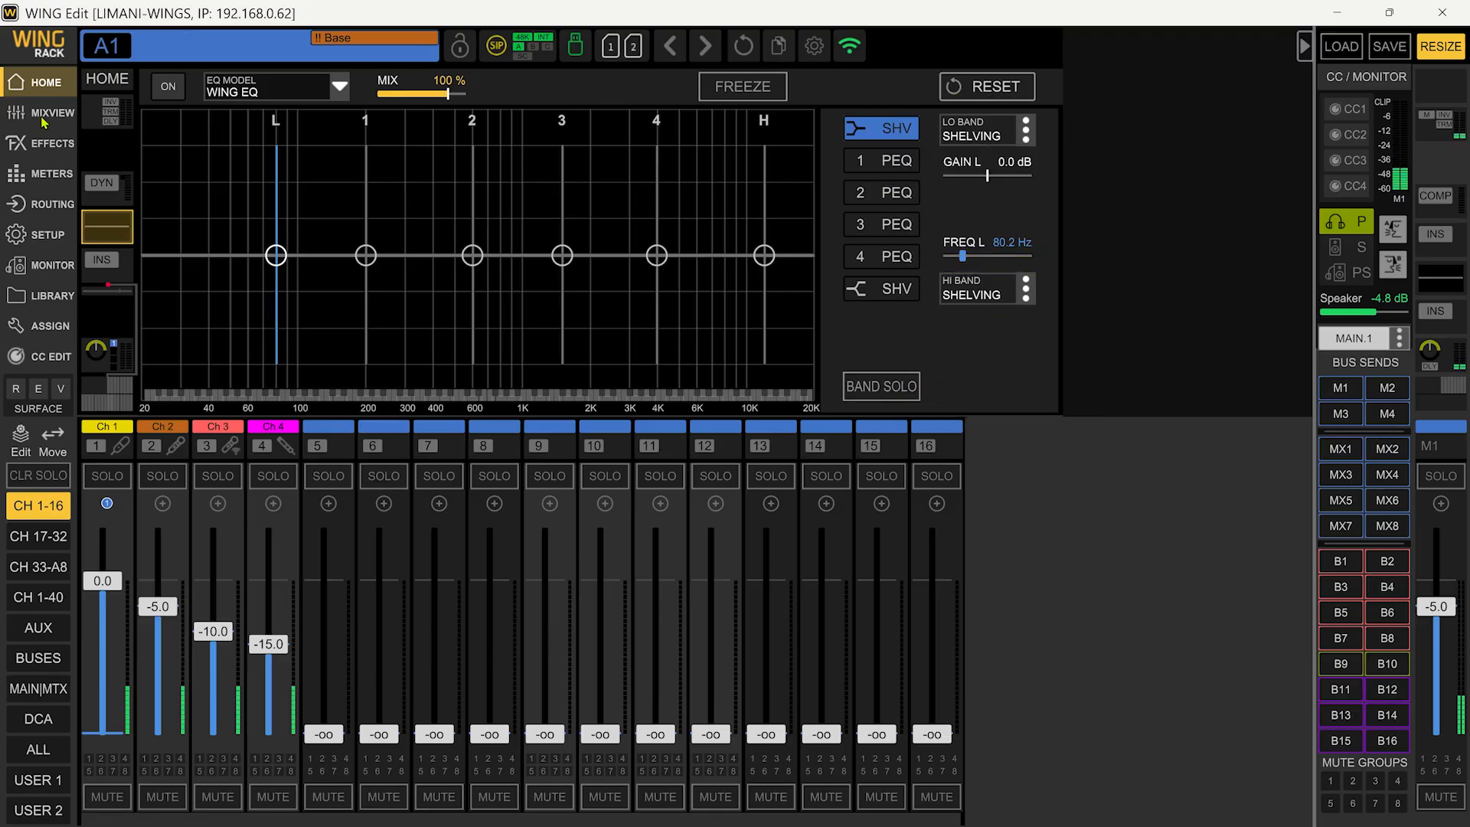
- Switch to Bus 1 and review the low-band filter types of its equalizer, keeping SHELVING
{"action": "left_click", "coordinate": [110, 46]}
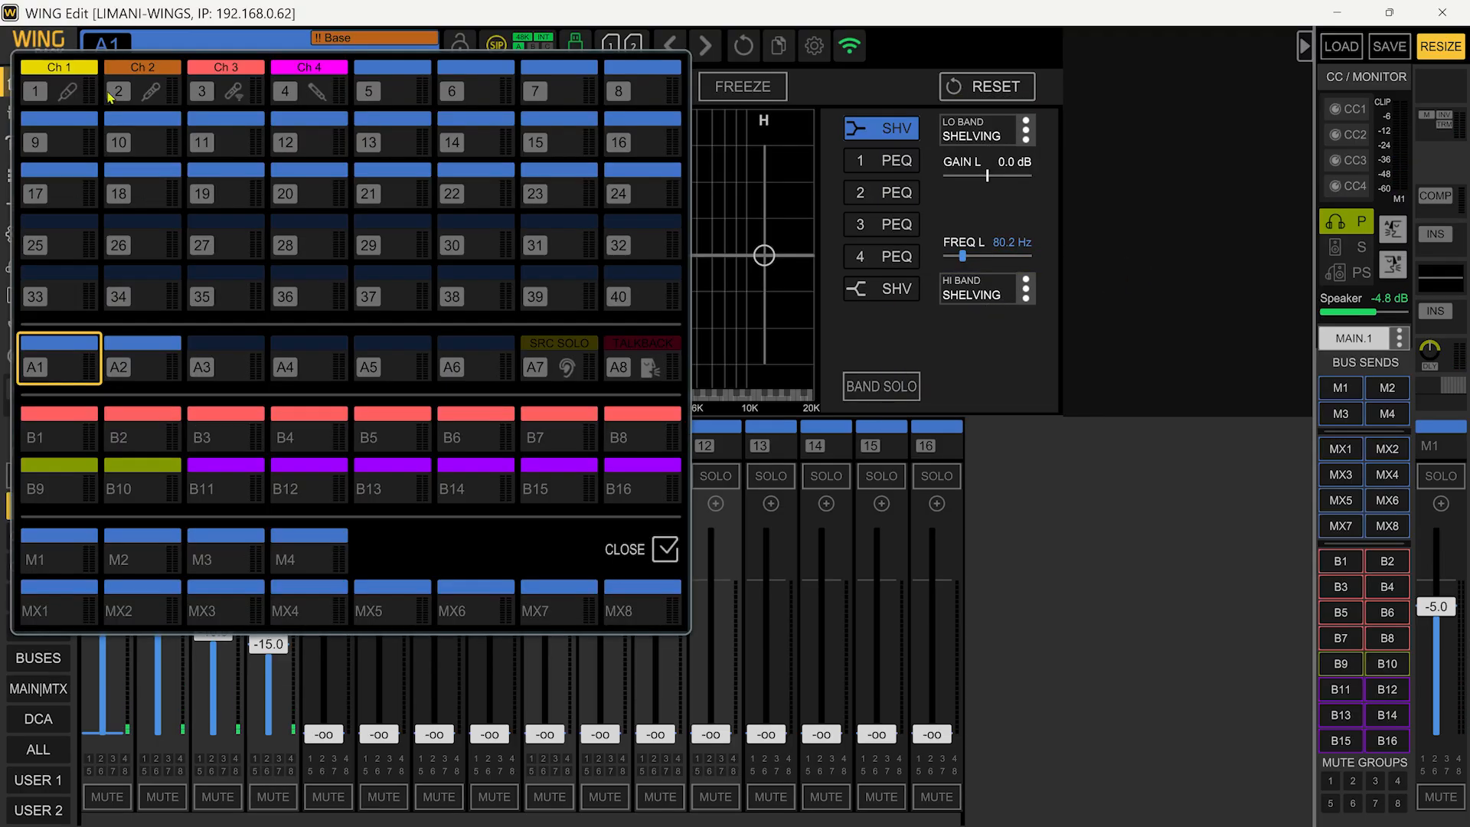
{"action": "left_click", "coordinate": [56, 442]}
{"action": "left_click", "coordinate": [987, 137]}
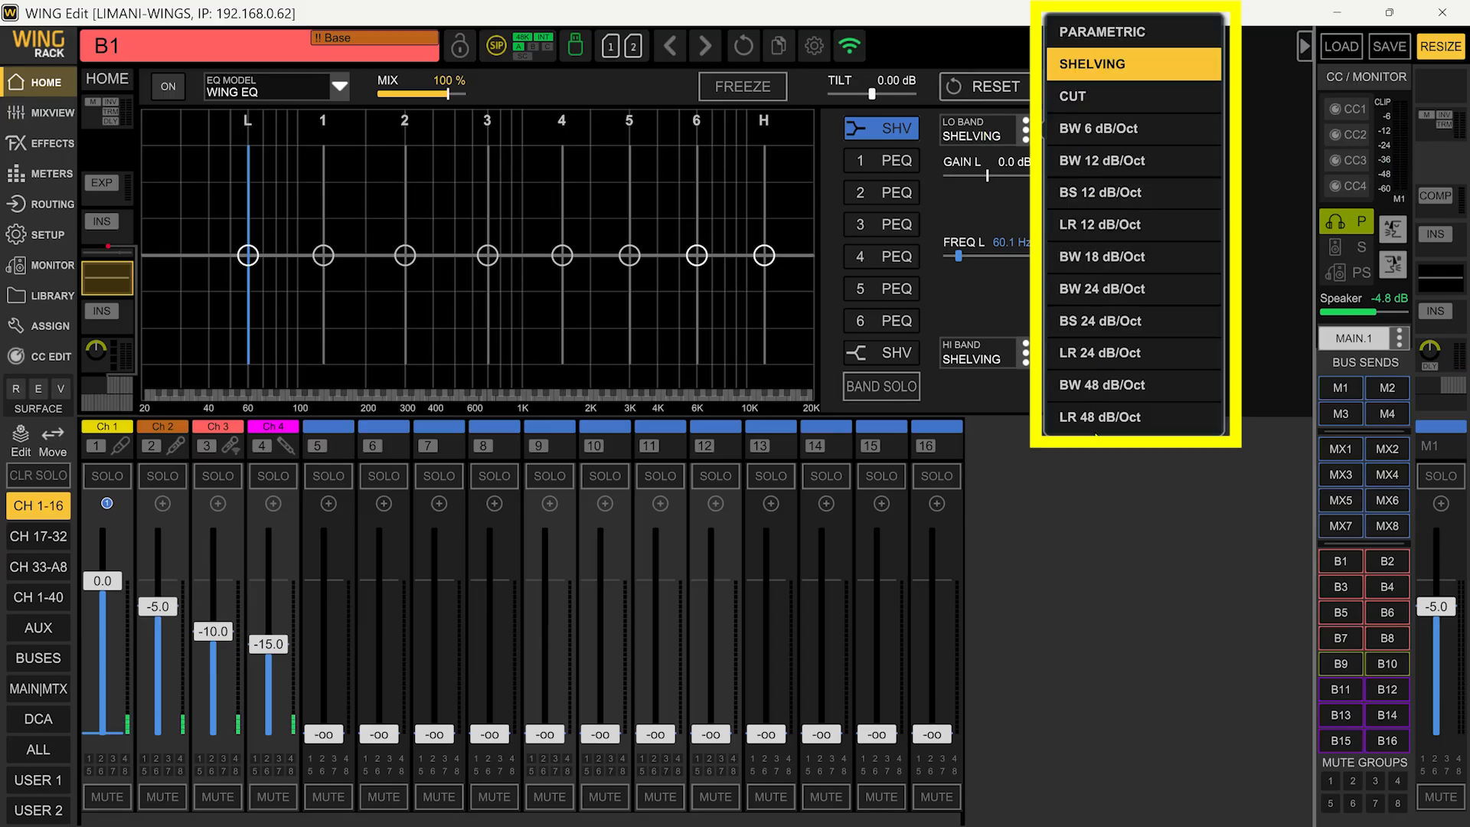
{"action": "left_click", "coordinate": [1097, 494]}
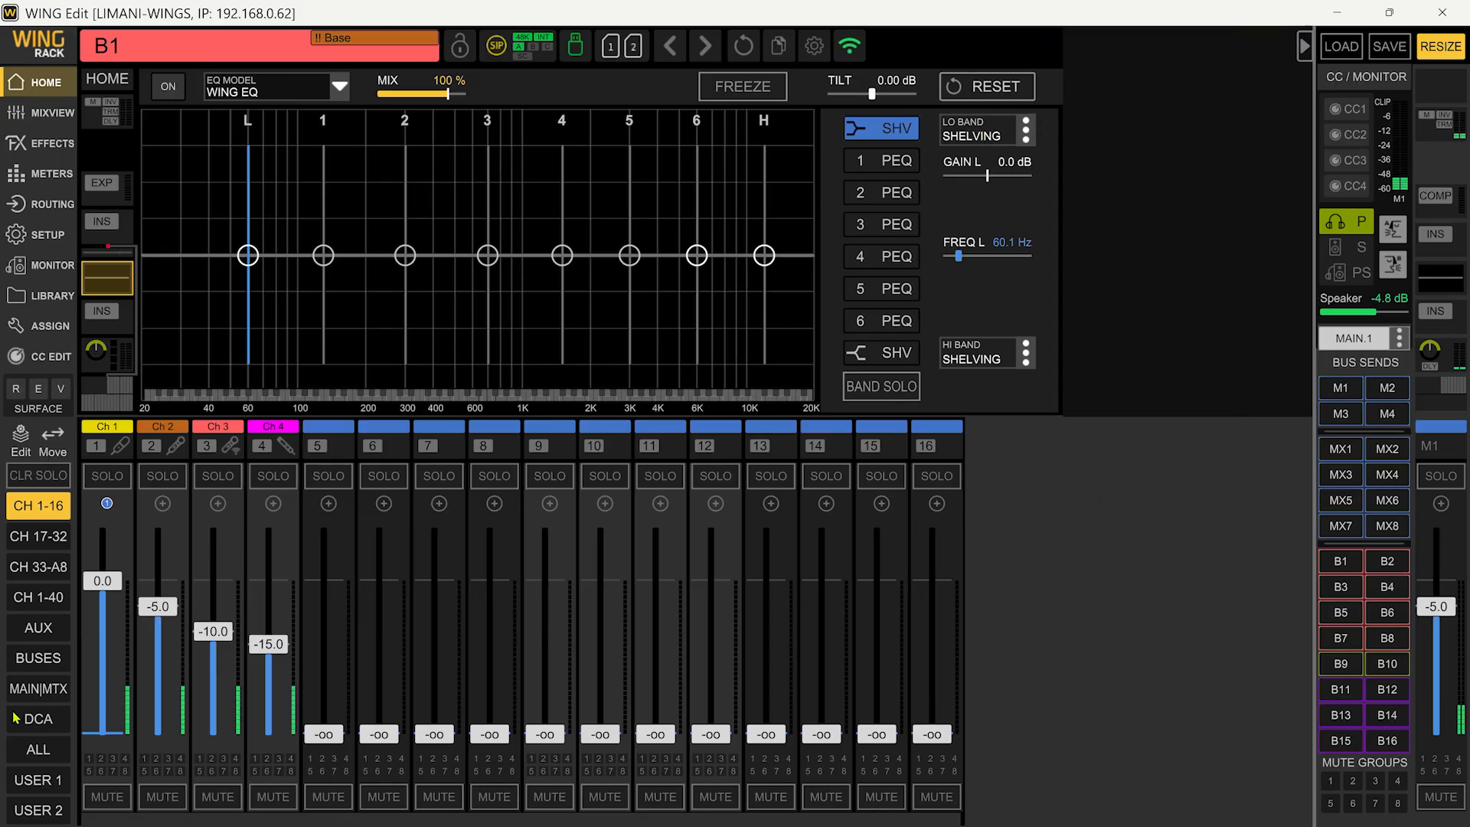
- Check the low-band filter types in the equalizers of Main 1 and Matrix 1
{"action": "left_click", "coordinate": [113, 49]}
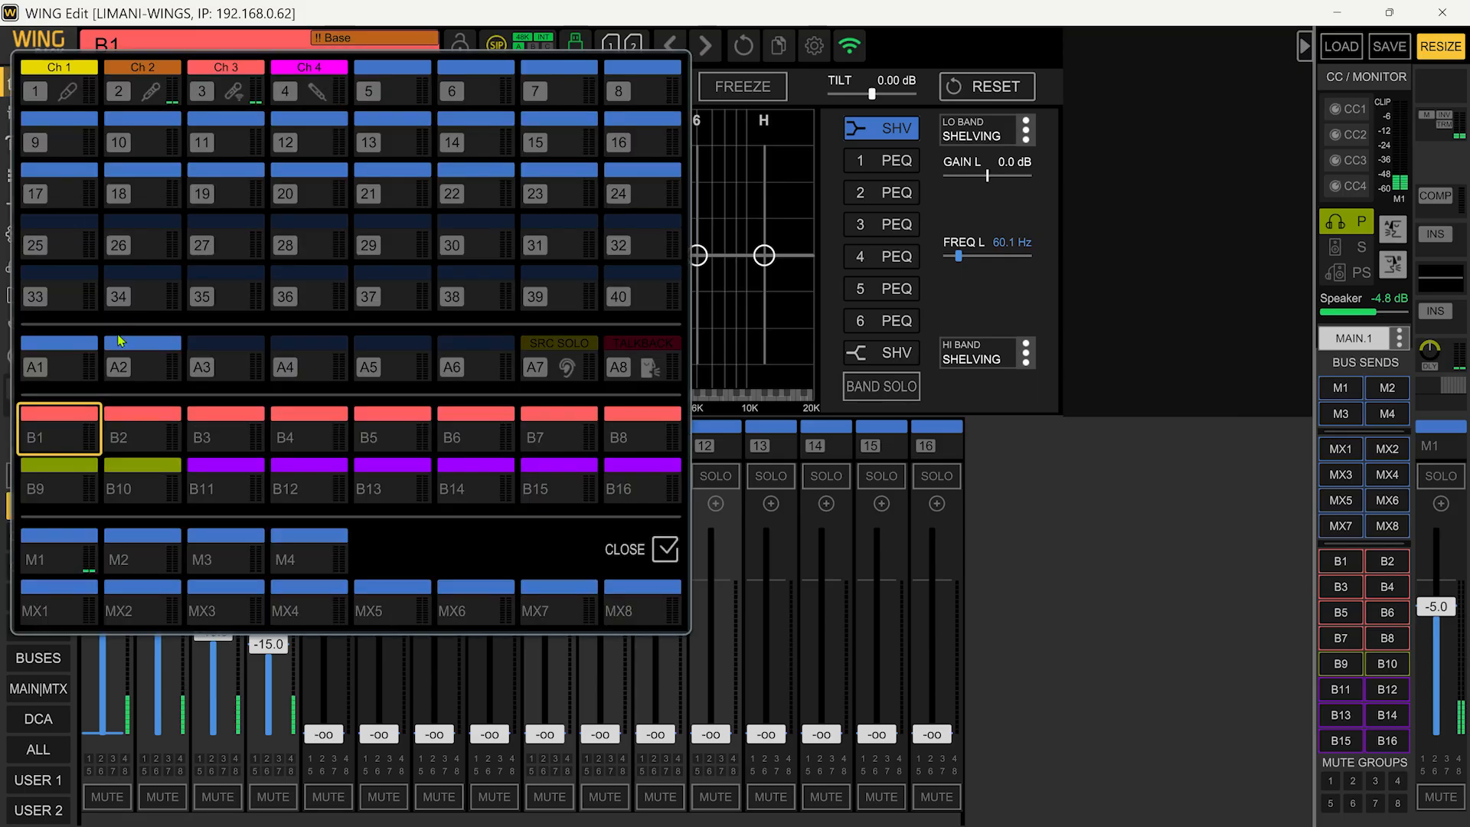
{"action": "left_click", "coordinate": [64, 540]}
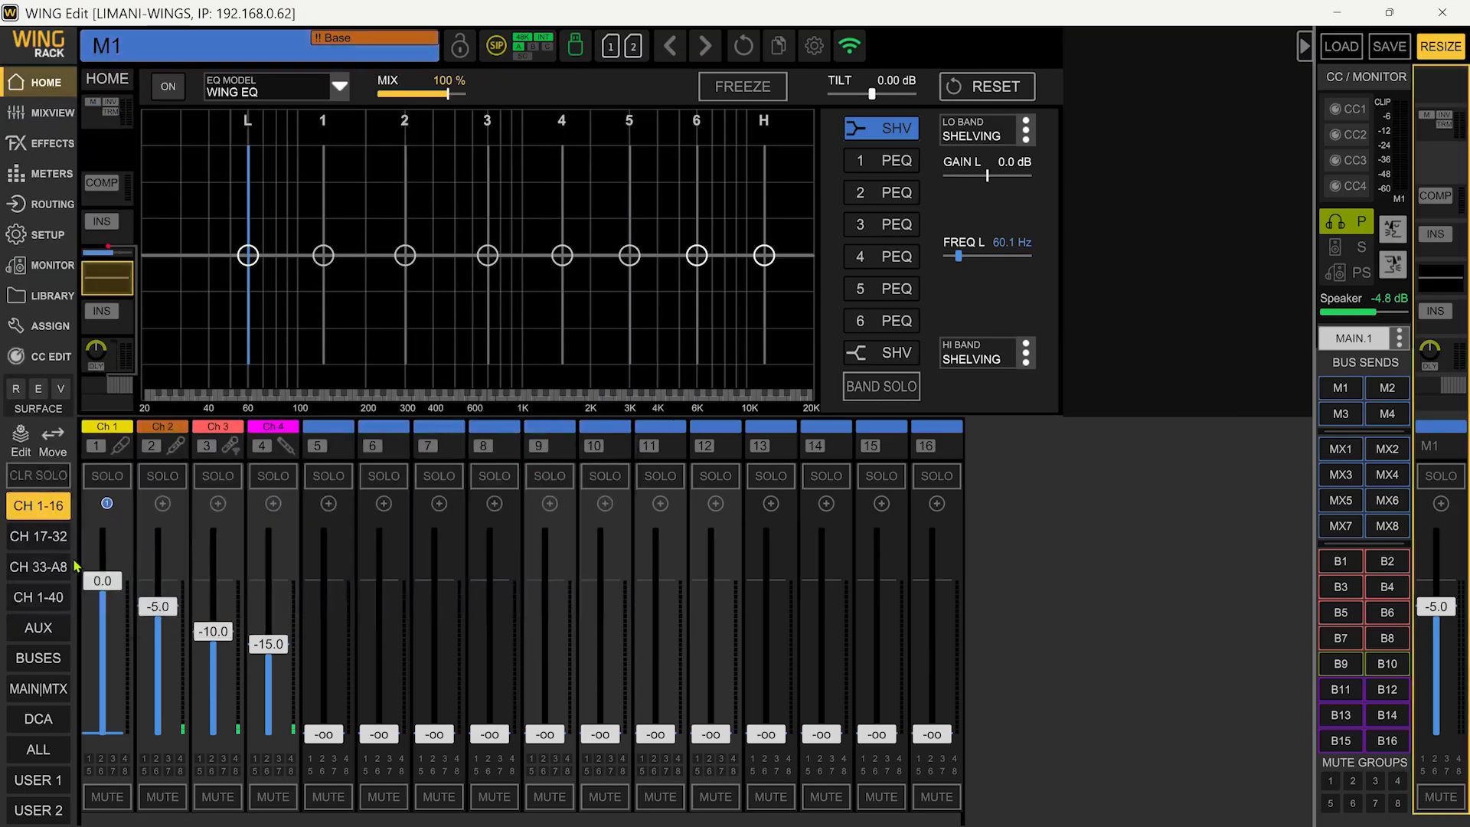
{"action": "left_click", "coordinate": [1002, 131]}
{"action": "left_click", "coordinate": [1001, 131]}
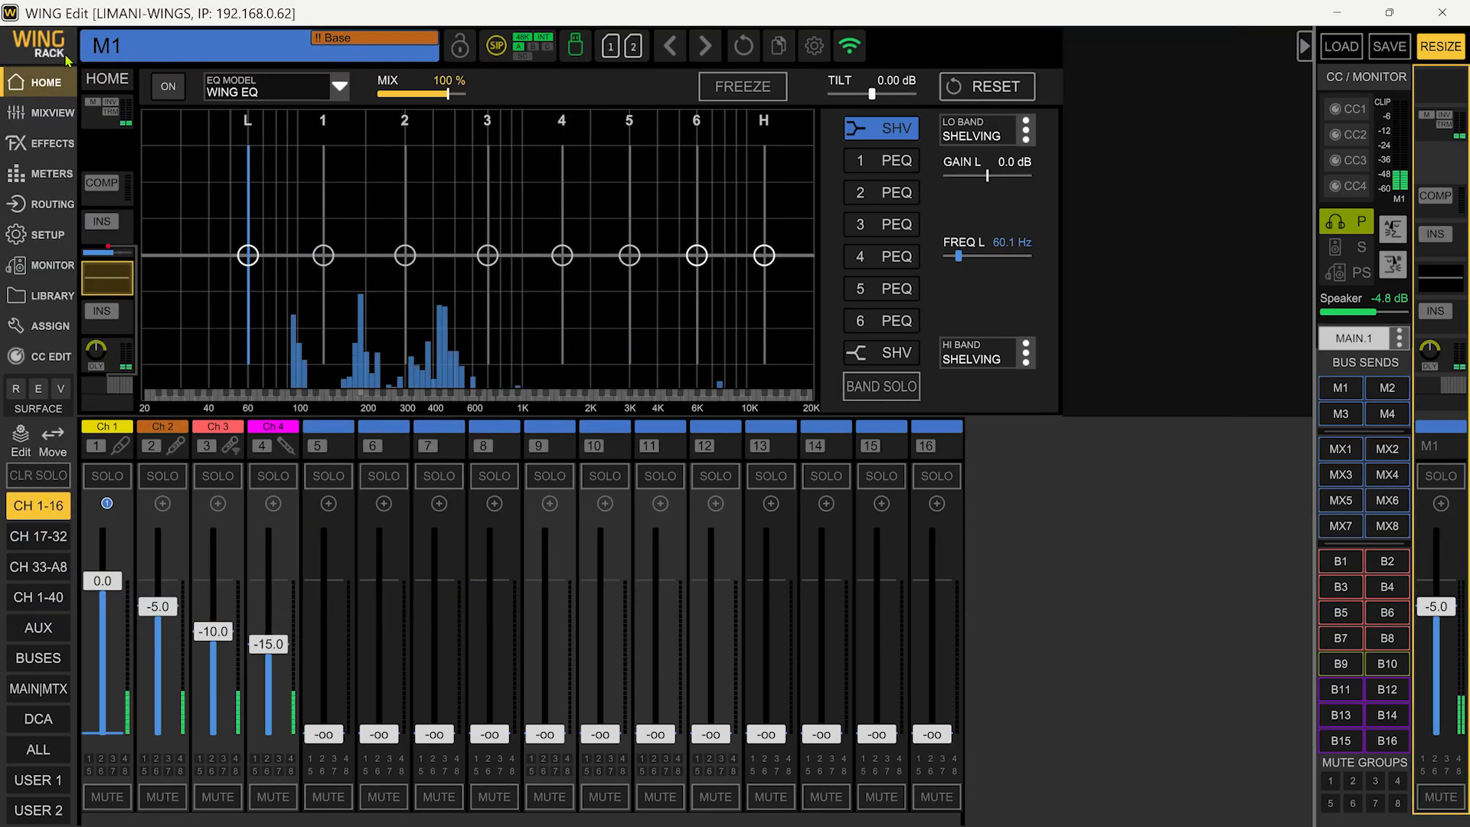
{"action": "left_click", "coordinate": [105, 38]}
{"action": "left_click", "coordinate": [64, 605]}
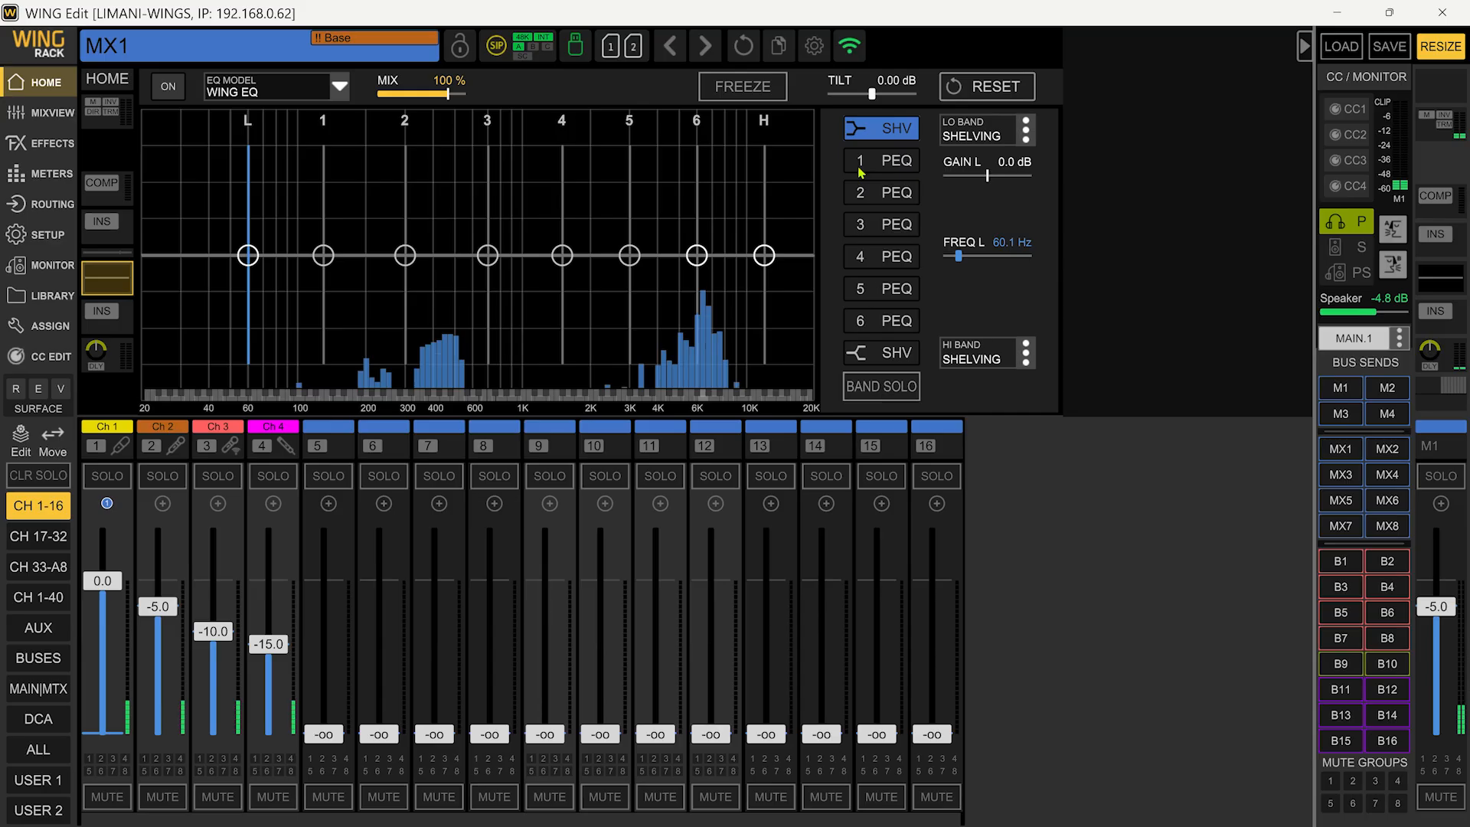
{"action": "left_click", "coordinate": [1012, 133]}
{"action": "left_click", "coordinate": [1093, 633]}
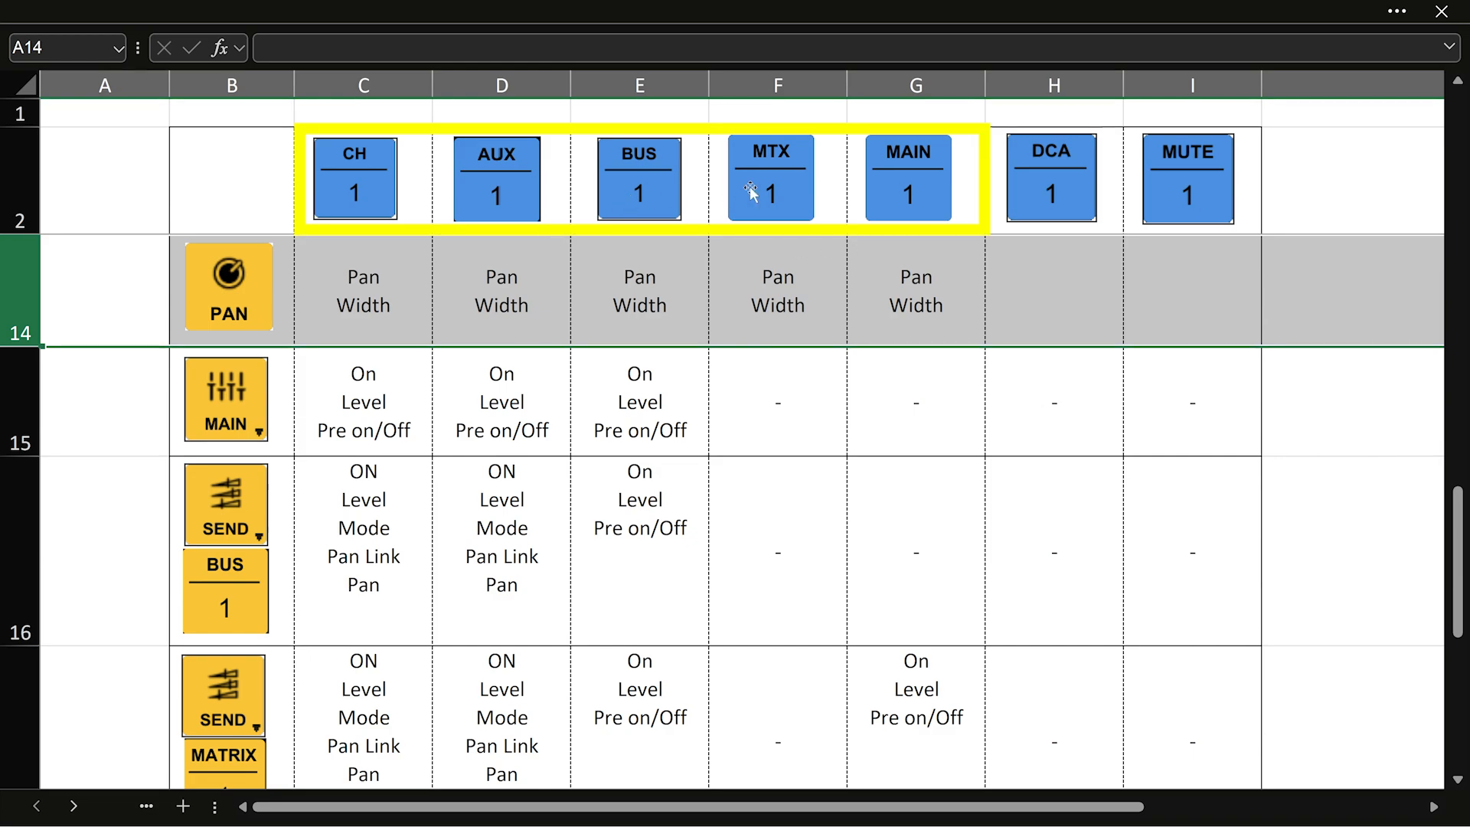
- Return to WING Edit and compare the pan and width controls of Aux 1, Bus 1, Main 1 and Matrix 1
{"action": "key", "text": "alt+Tab"}
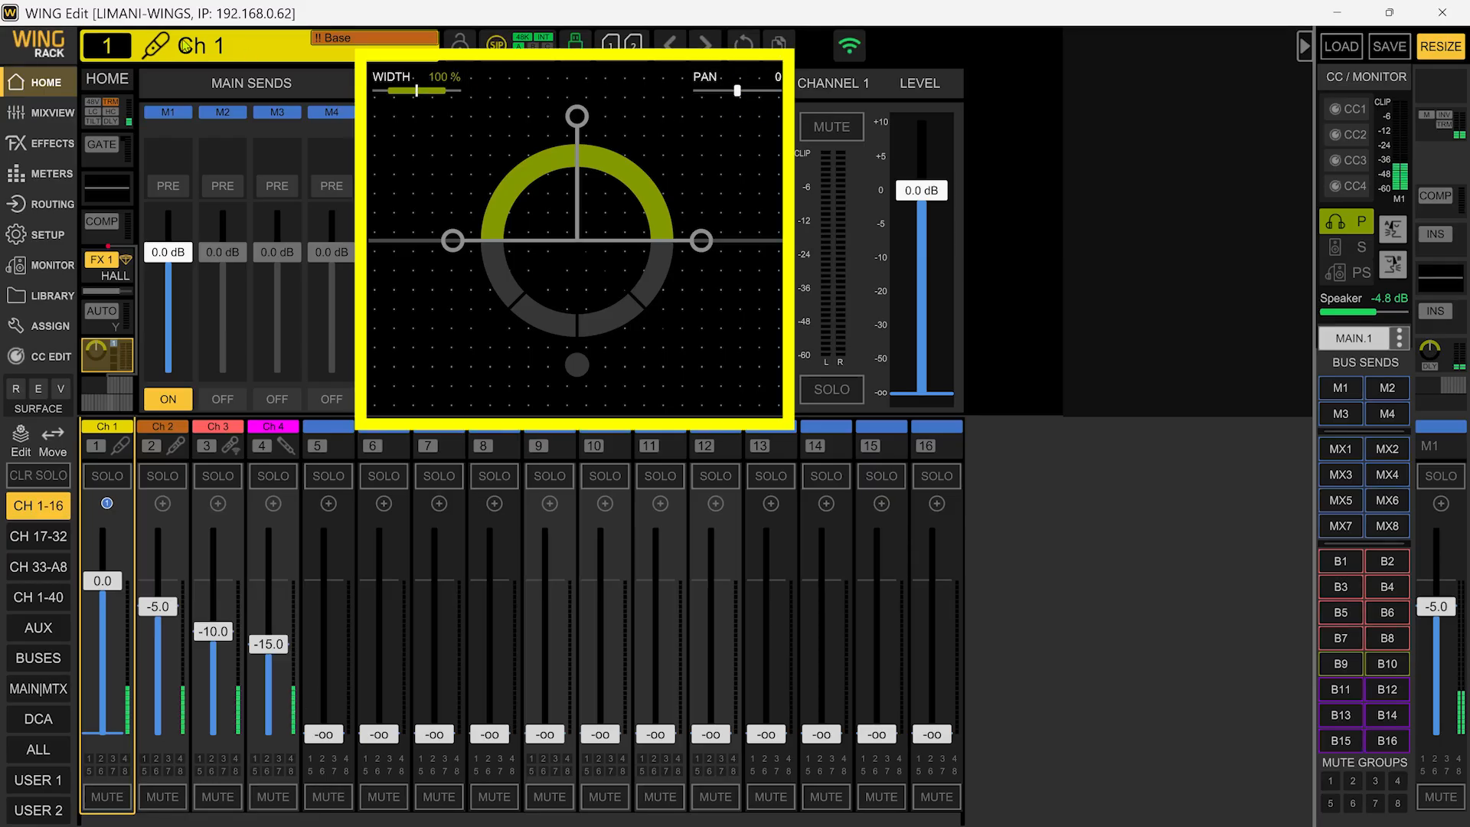
{"action": "left_click", "coordinate": [120, 48]}
{"action": "left_click", "coordinate": [58, 360]}
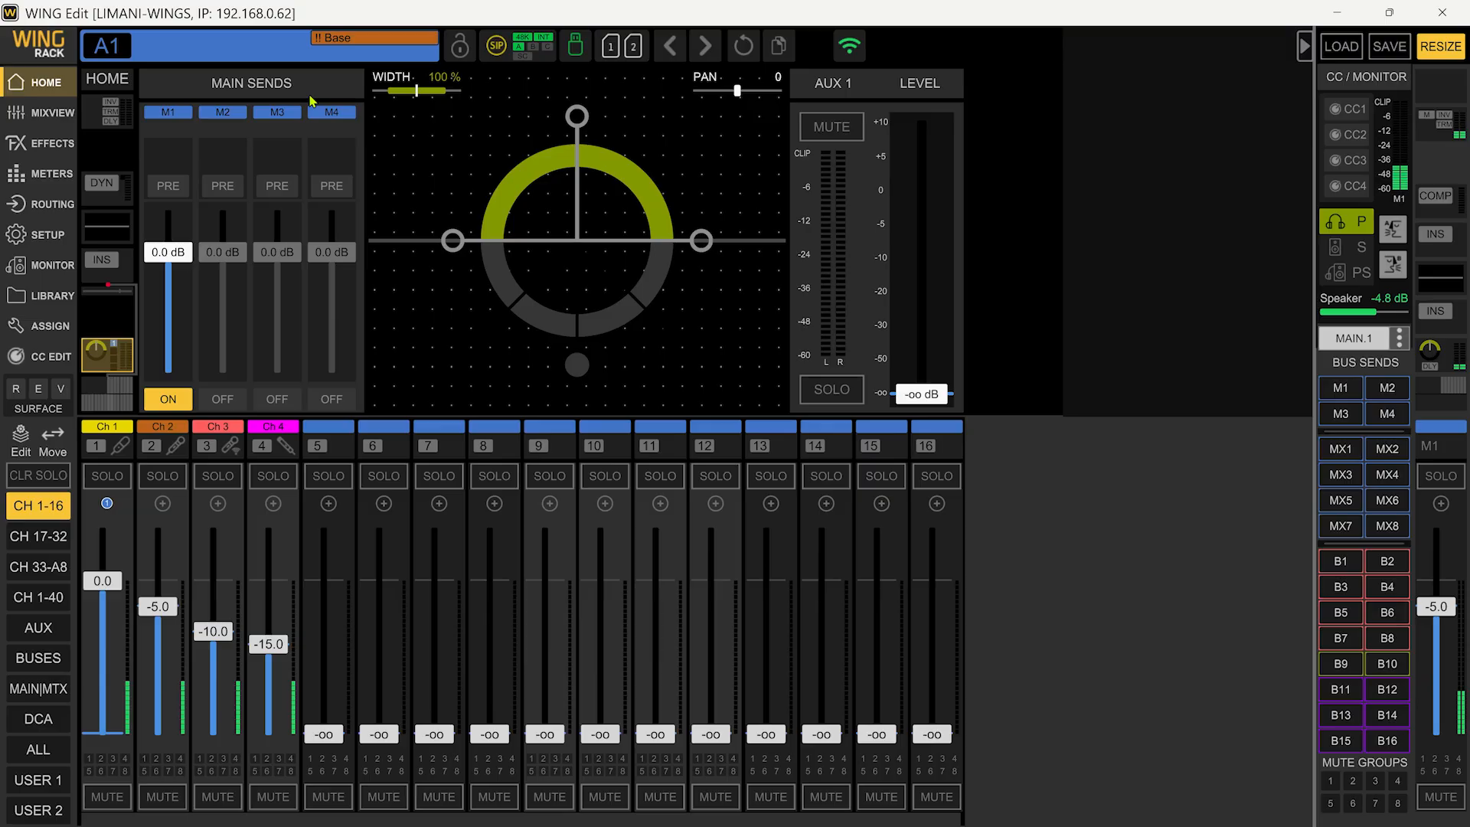
{"action": "left_click", "coordinate": [120, 46]}
{"action": "left_click", "coordinate": [75, 434]}
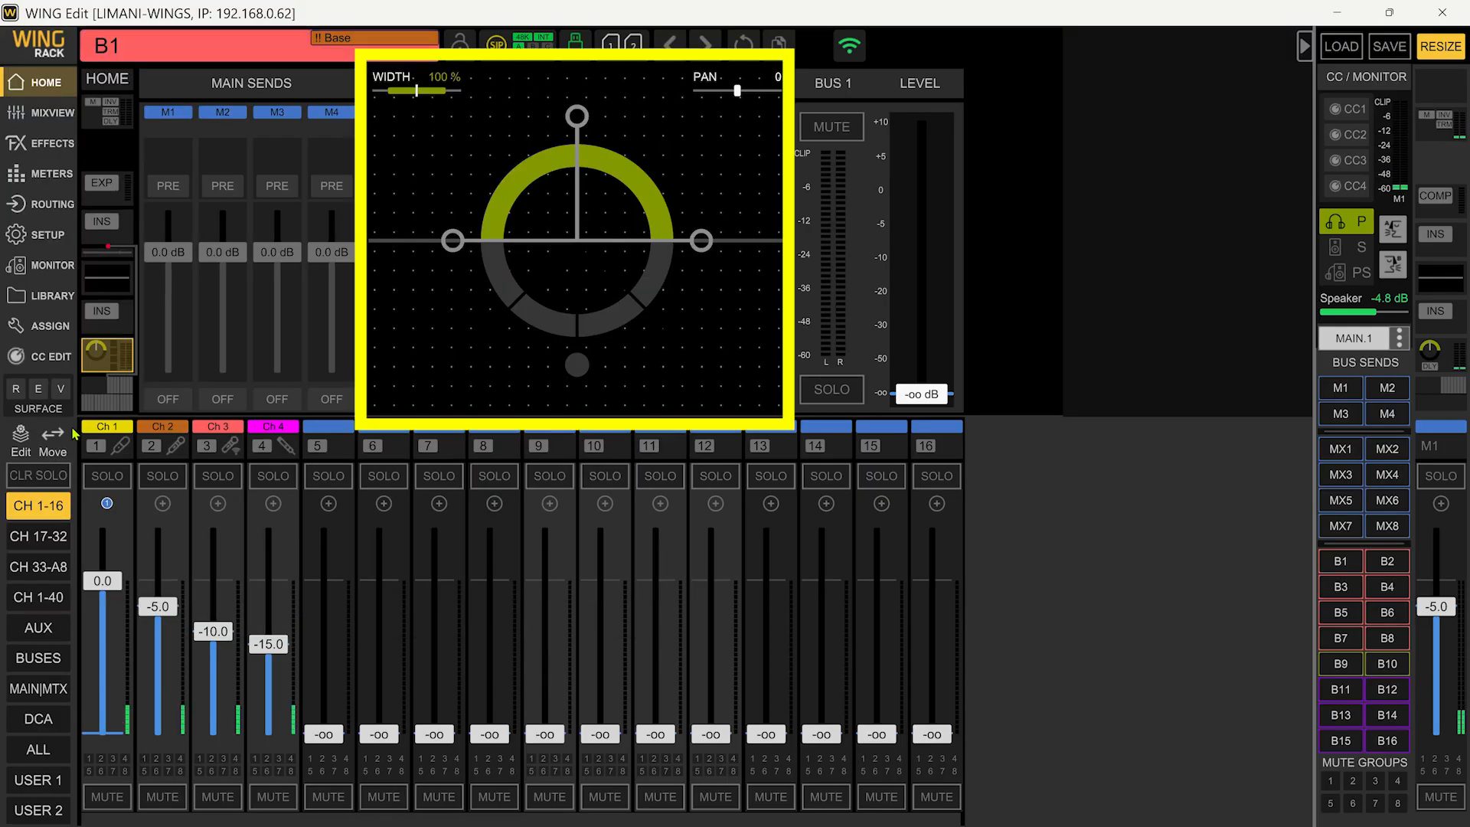
{"action": "left_click", "coordinate": [101, 46]}
{"action": "left_click", "coordinate": [59, 551]}
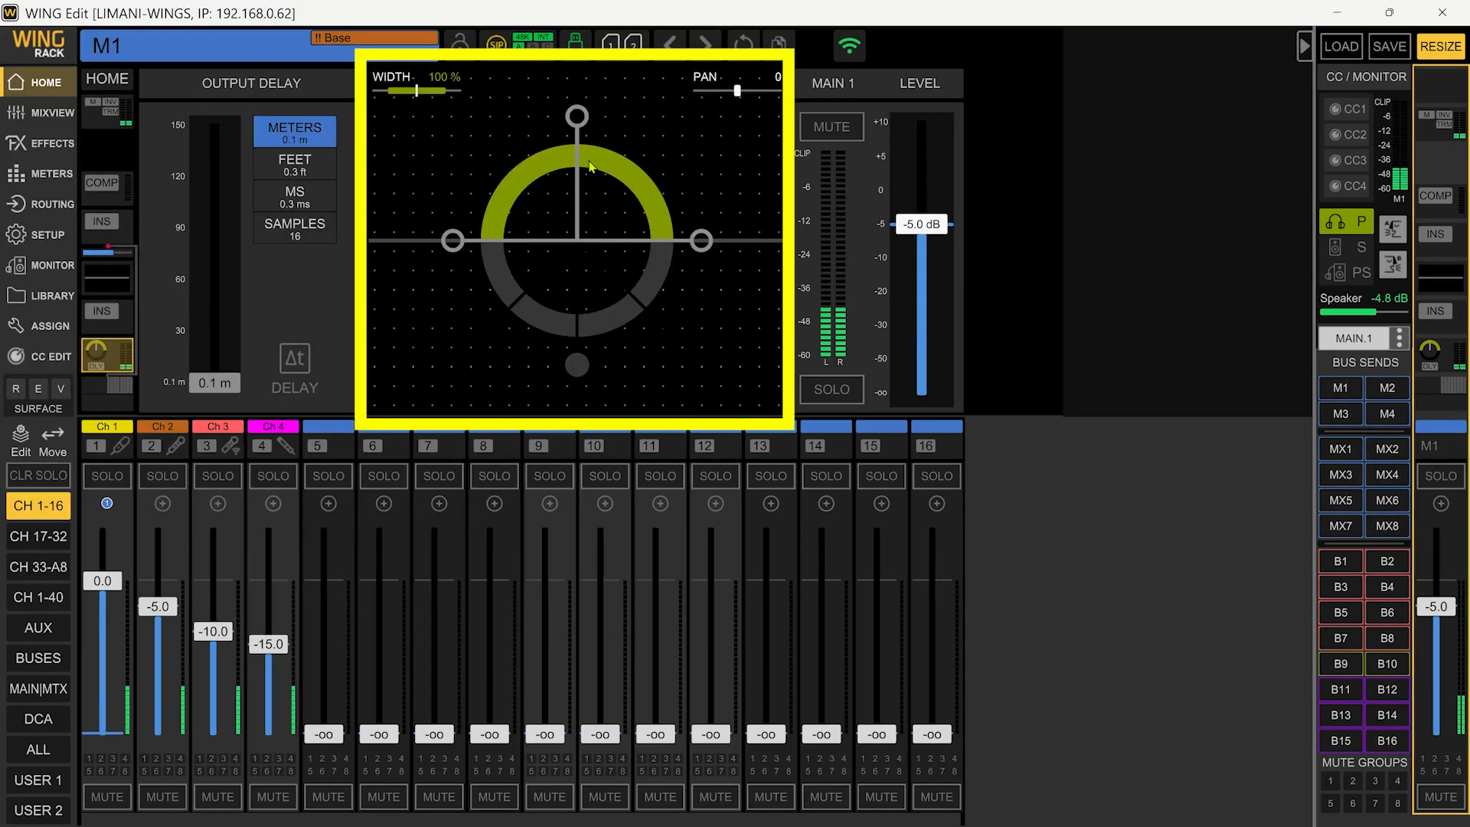
{"action": "left_click", "coordinate": [107, 45]}
{"action": "left_click", "coordinate": [72, 609]}
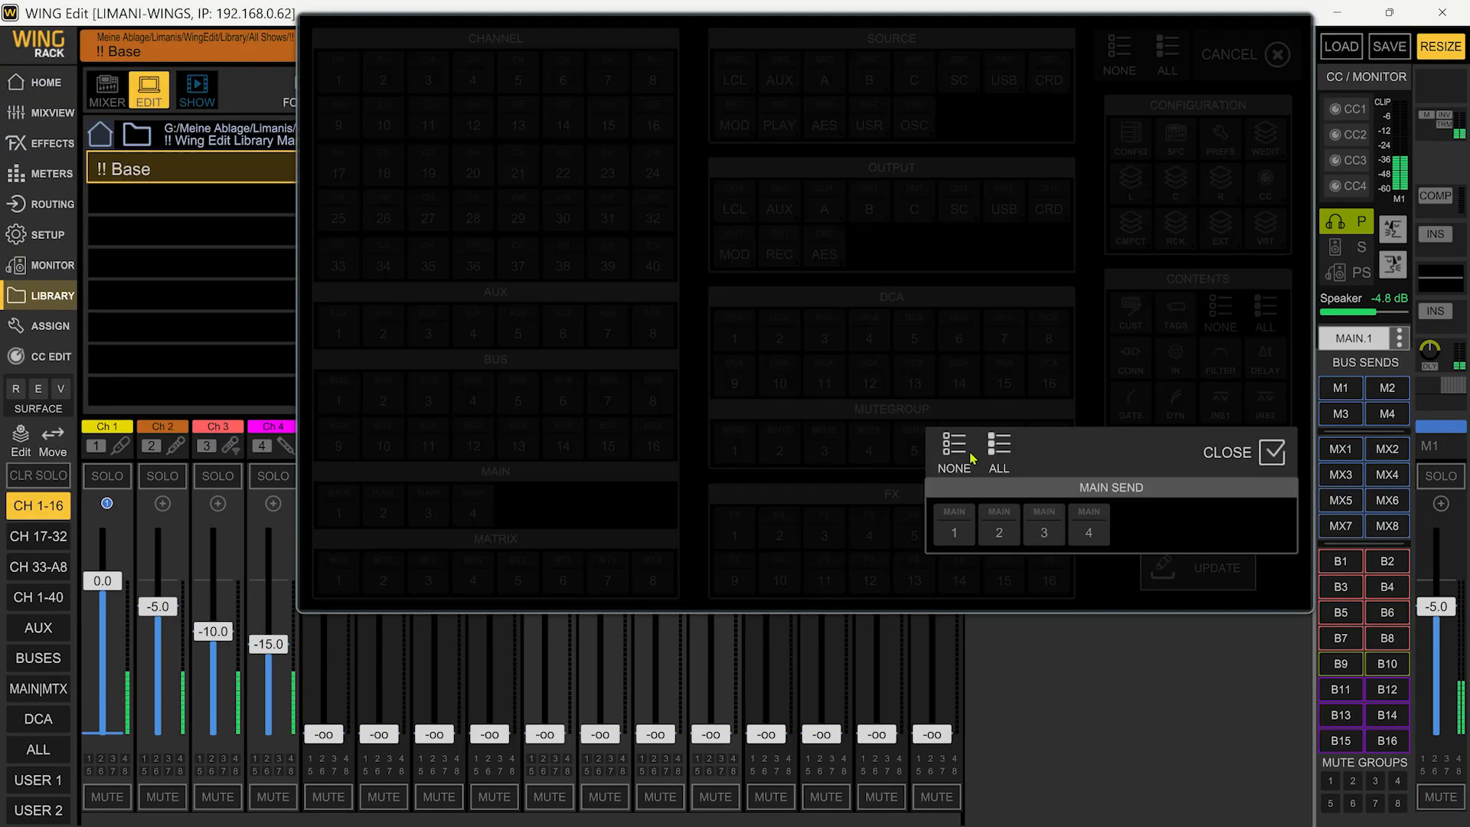
- Select all main sends in the scope's MAIN SEND contents and open channel 1's main sends page
{"action": "left_click", "coordinate": [999, 450]}
{"action": "left_click", "coordinate": [1221, 453]}
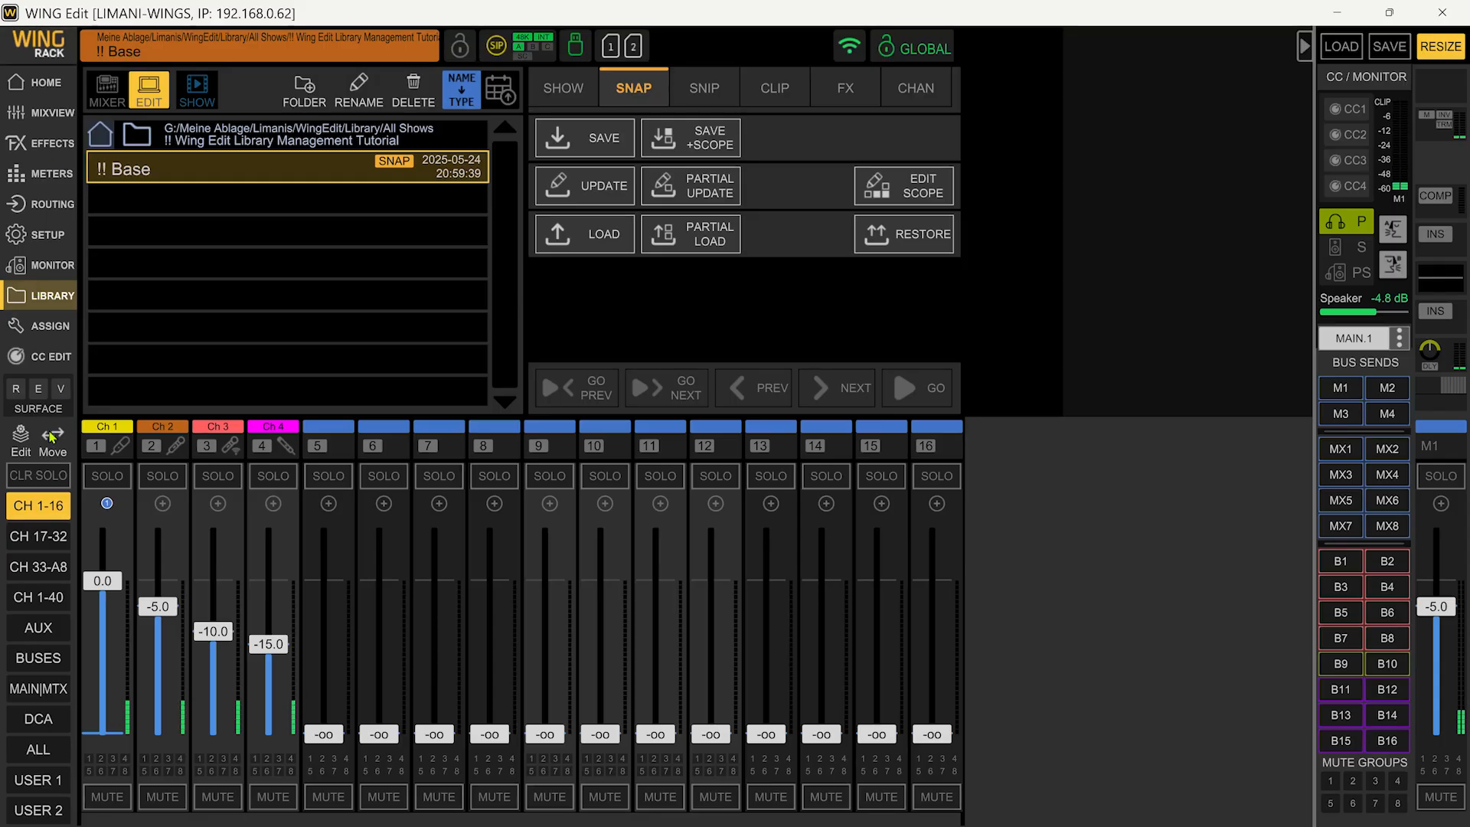
{"action": "left_click", "coordinate": [107, 444]}
{"action": "left_click", "coordinate": [107, 390]}
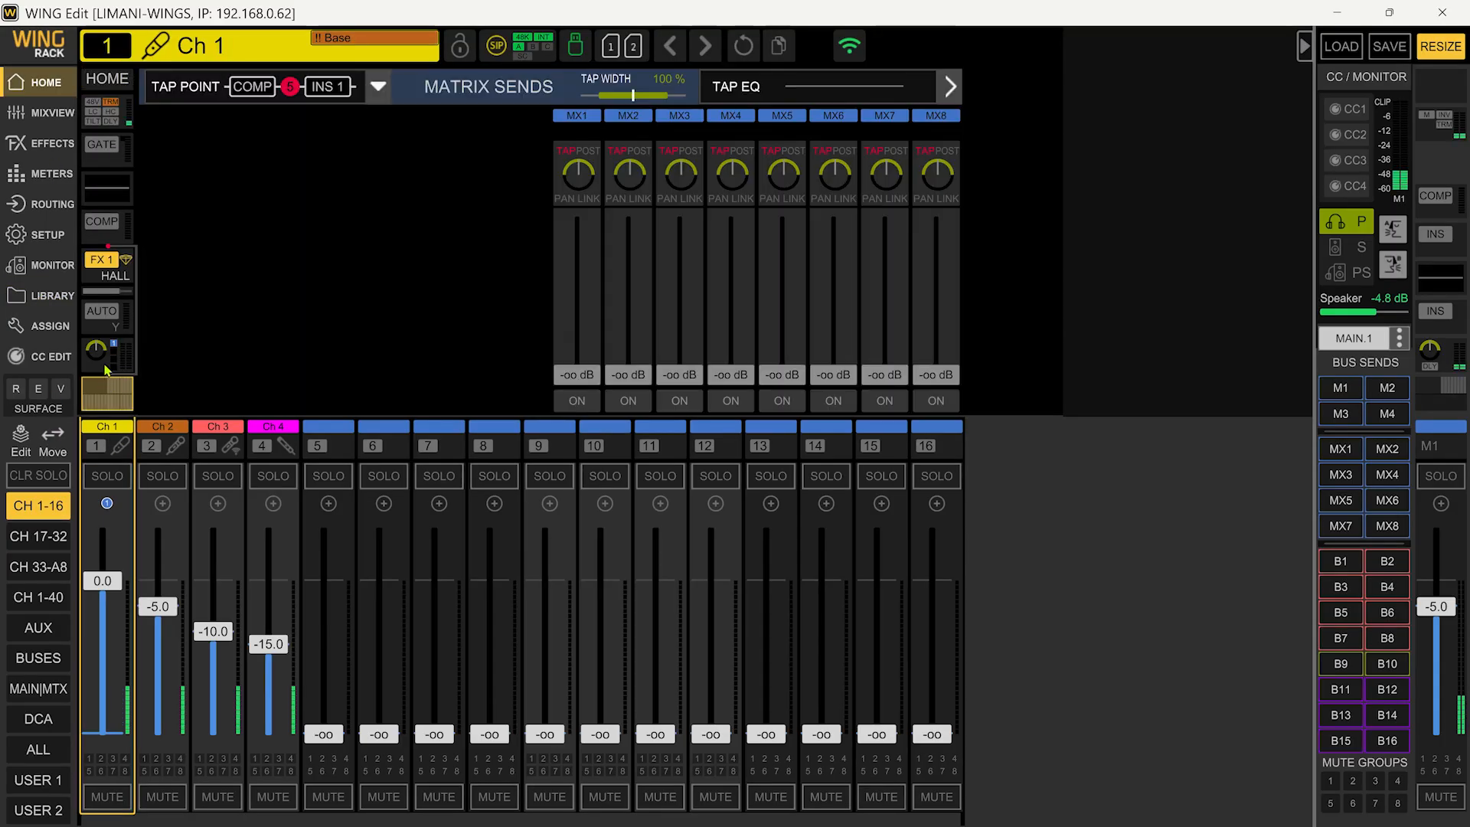
{"action": "left_click", "coordinate": [107, 369]}
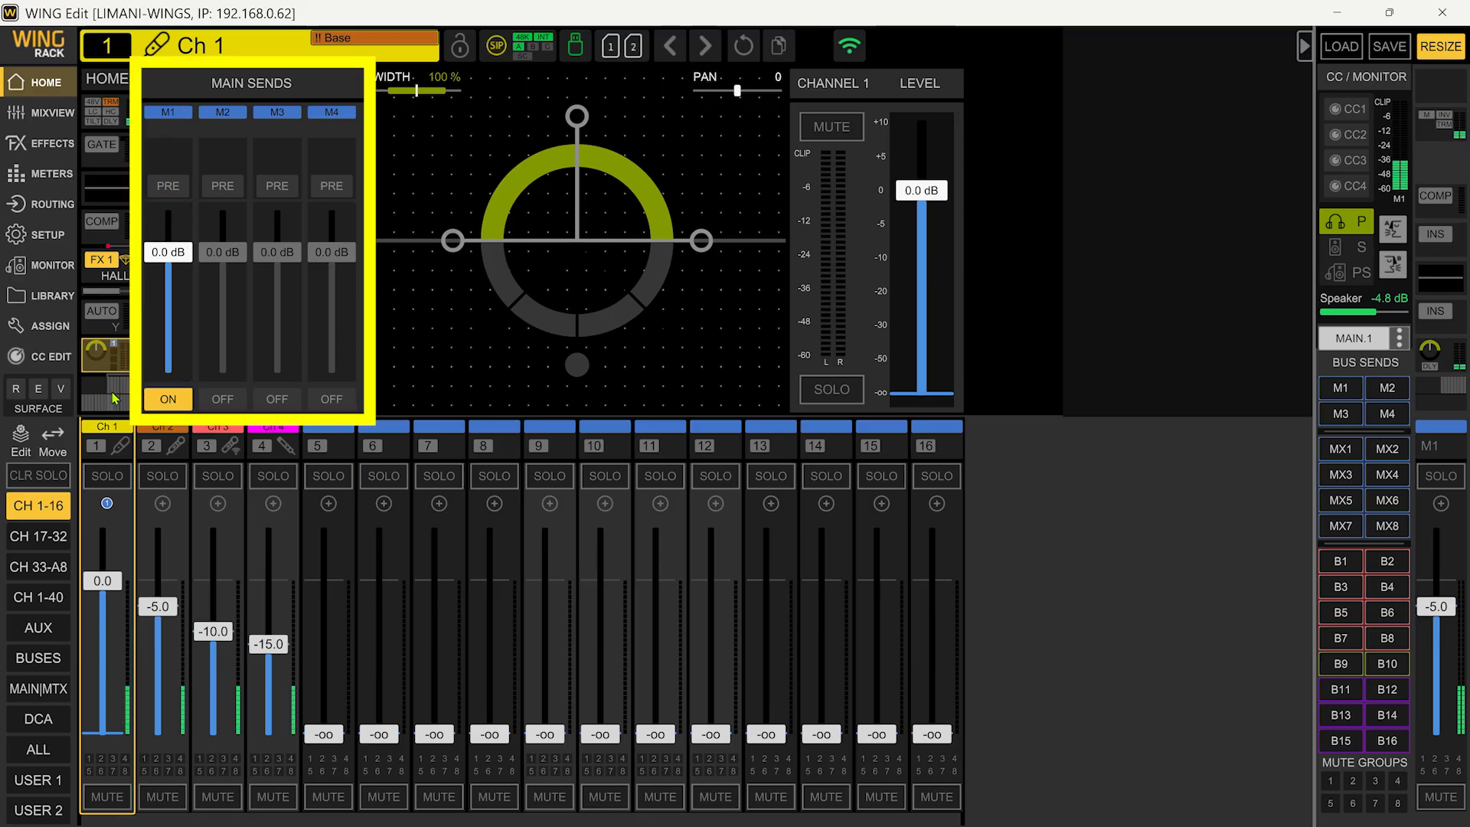
- Check which of Bus 1, Aux 1, Main 1 and Matrix 1 have main sends
{"action": "left_click", "coordinate": [111, 47]}
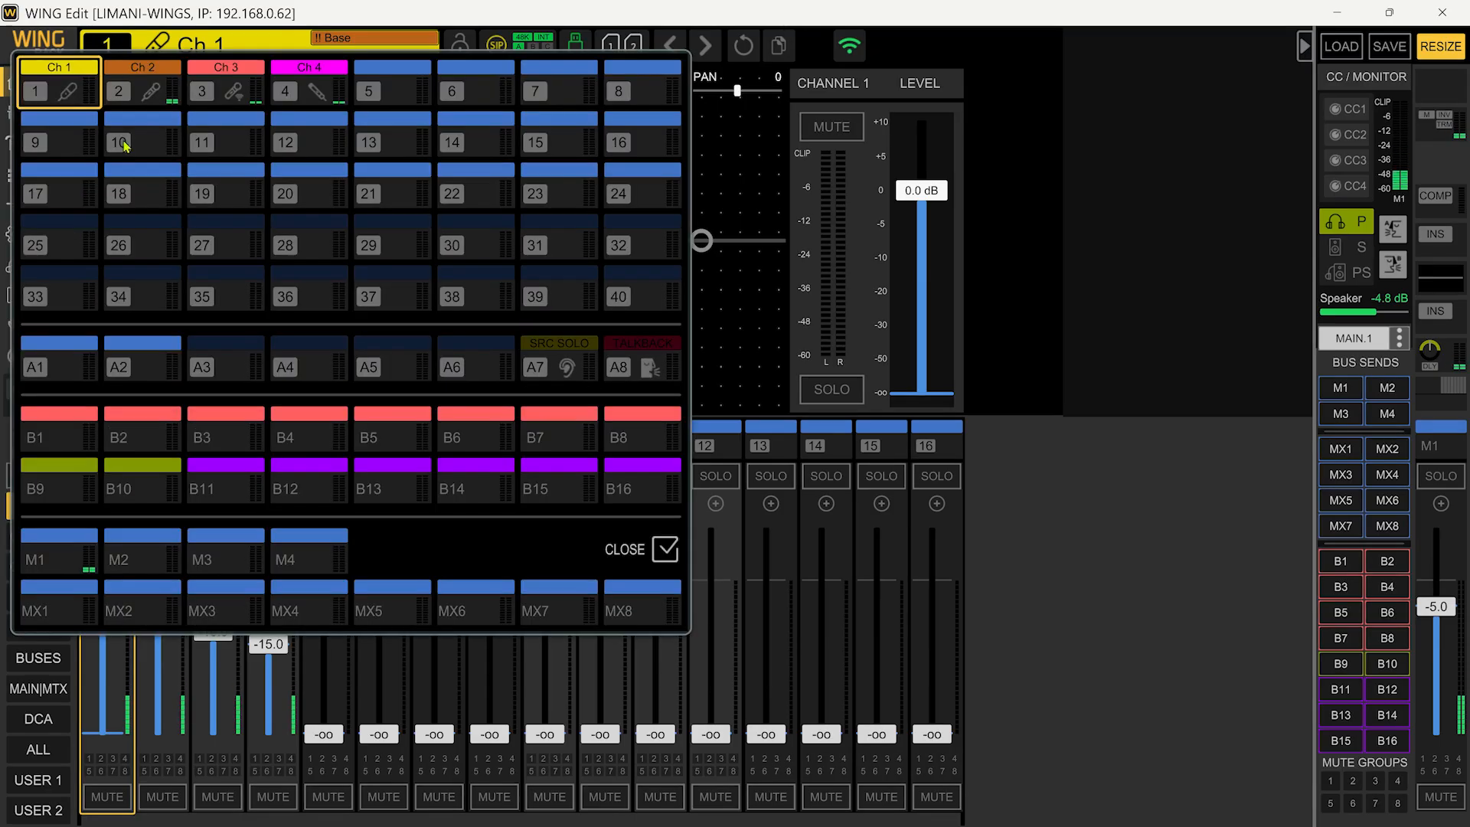
{"action": "left_click", "coordinate": [61, 438]}
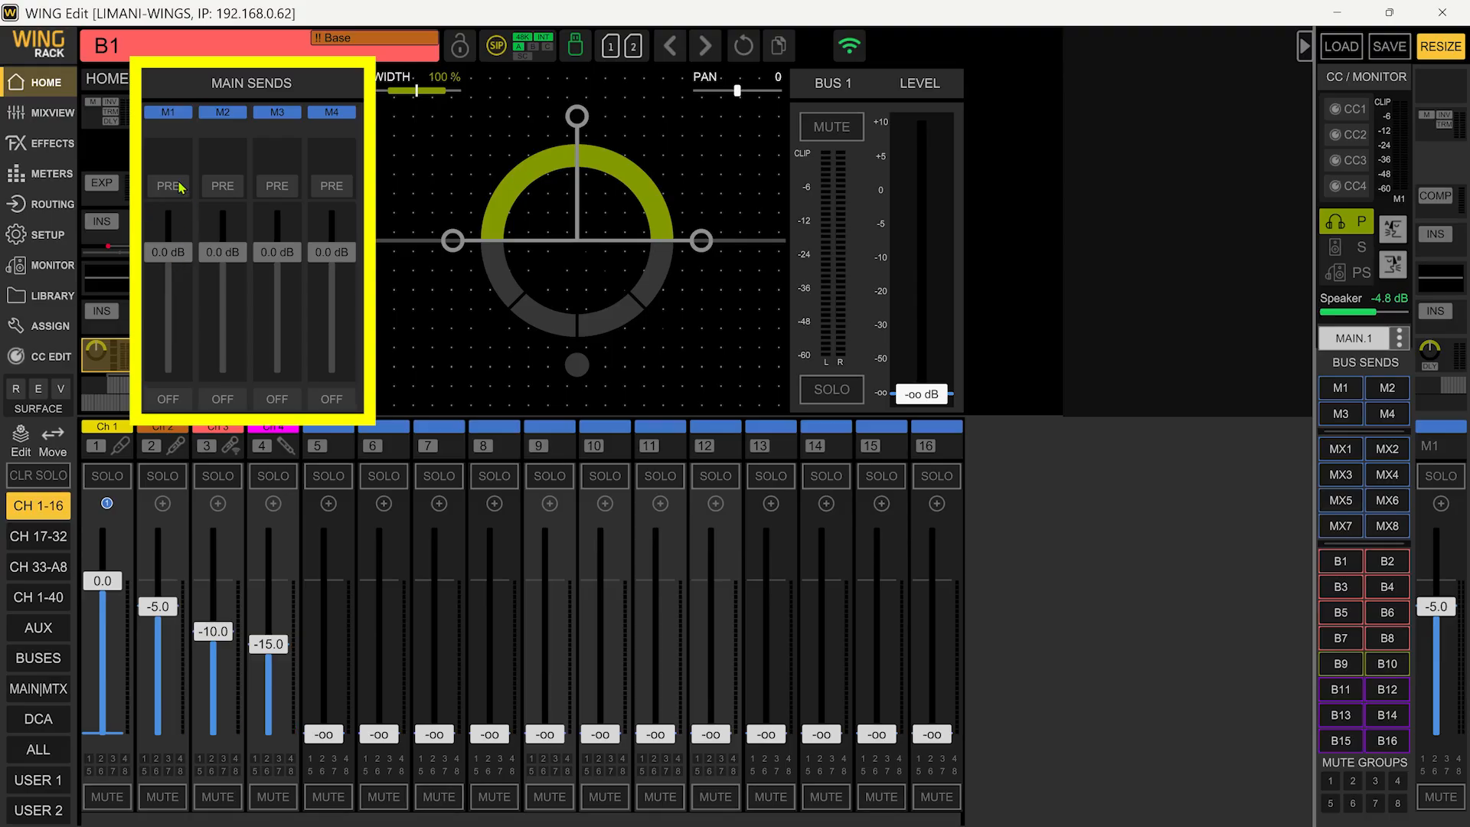
{"action": "left_click", "coordinate": [110, 46]}
{"action": "left_click", "coordinate": [96, 197]}
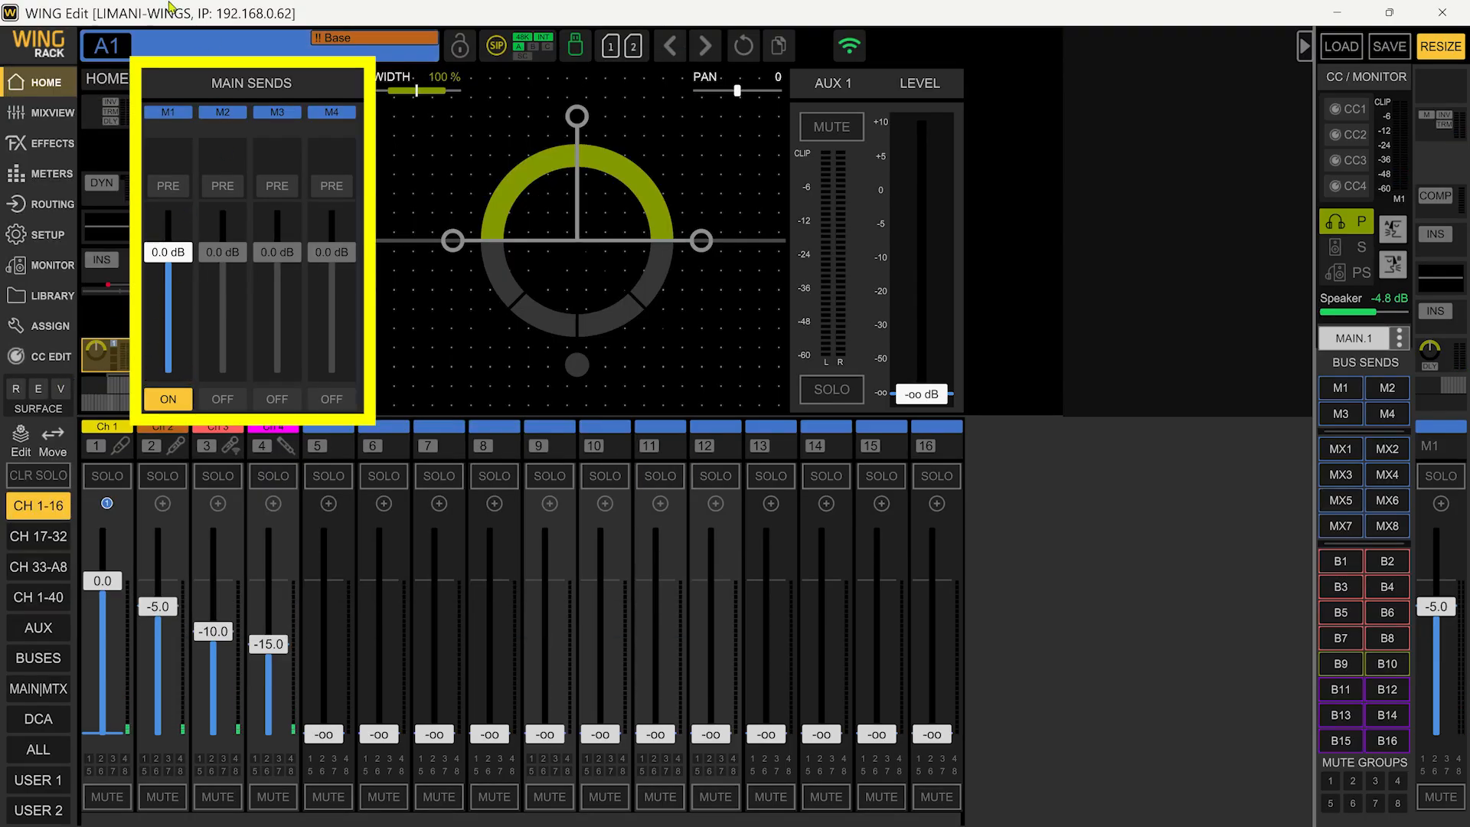
{"action": "left_click", "coordinate": [115, 44]}
{"action": "left_click", "coordinate": [43, 557]}
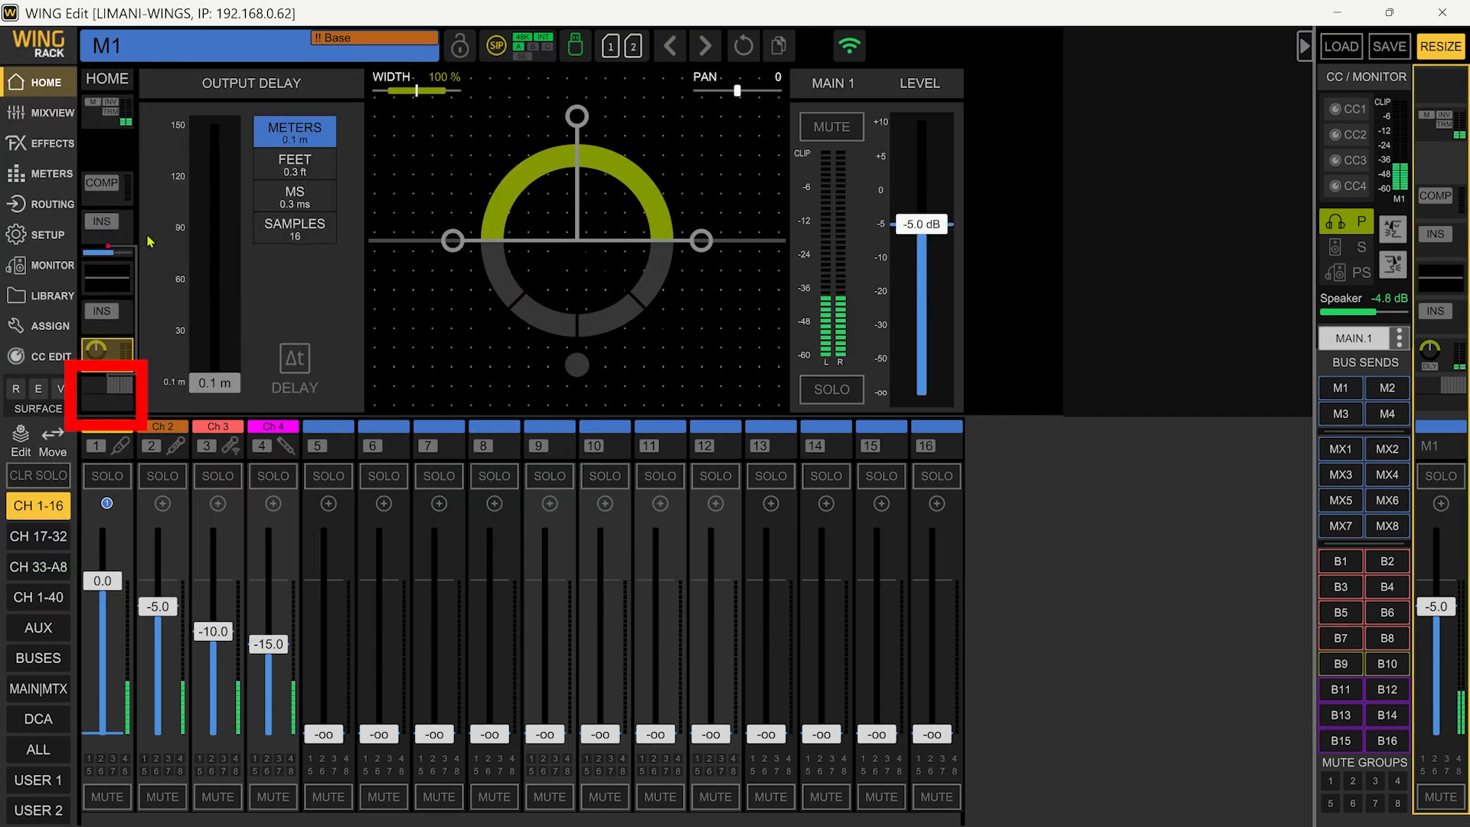
{"action": "left_click", "coordinate": [109, 48]}
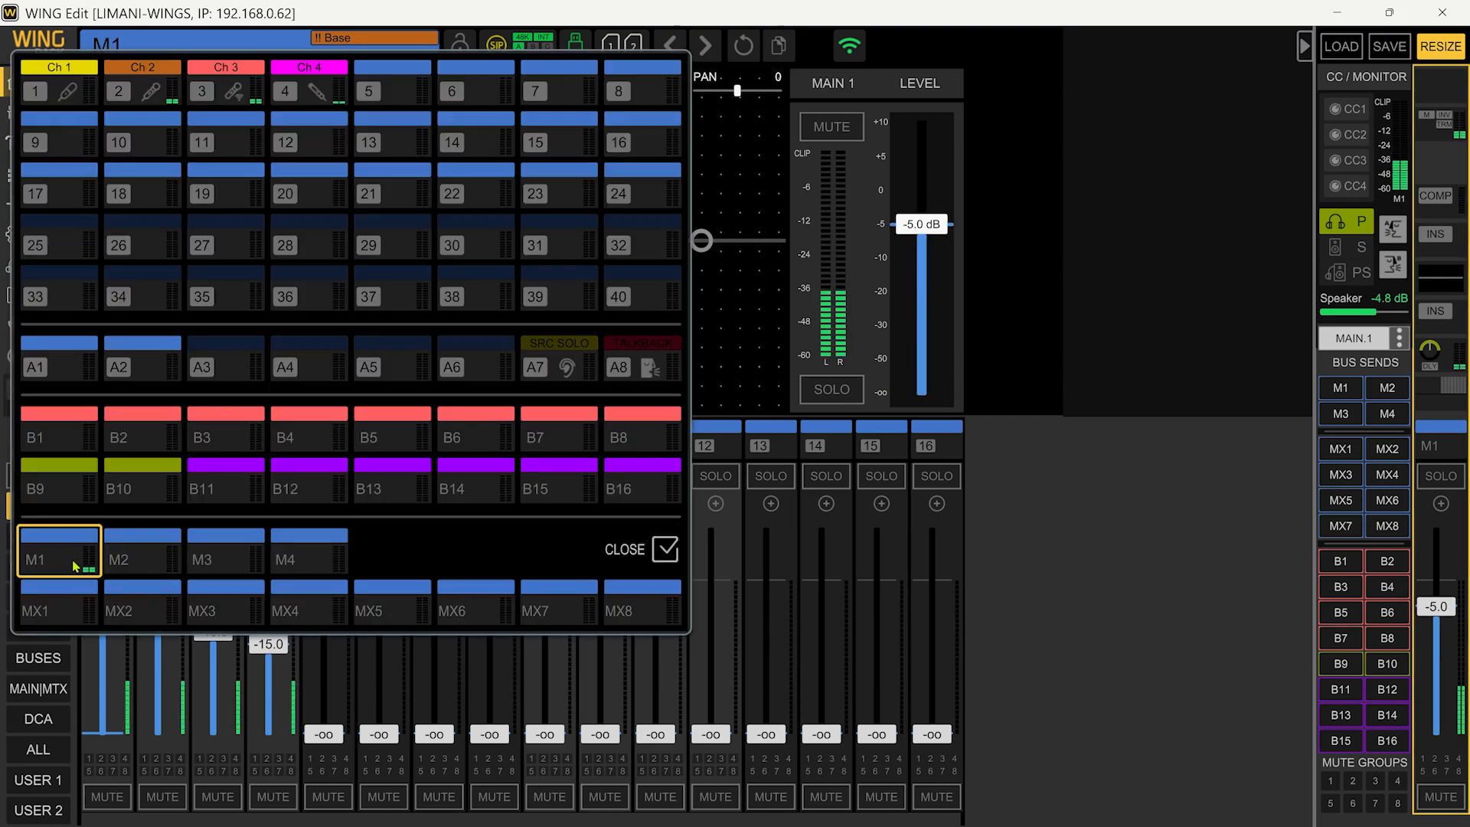
{"action": "left_click", "coordinate": [67, 605]}
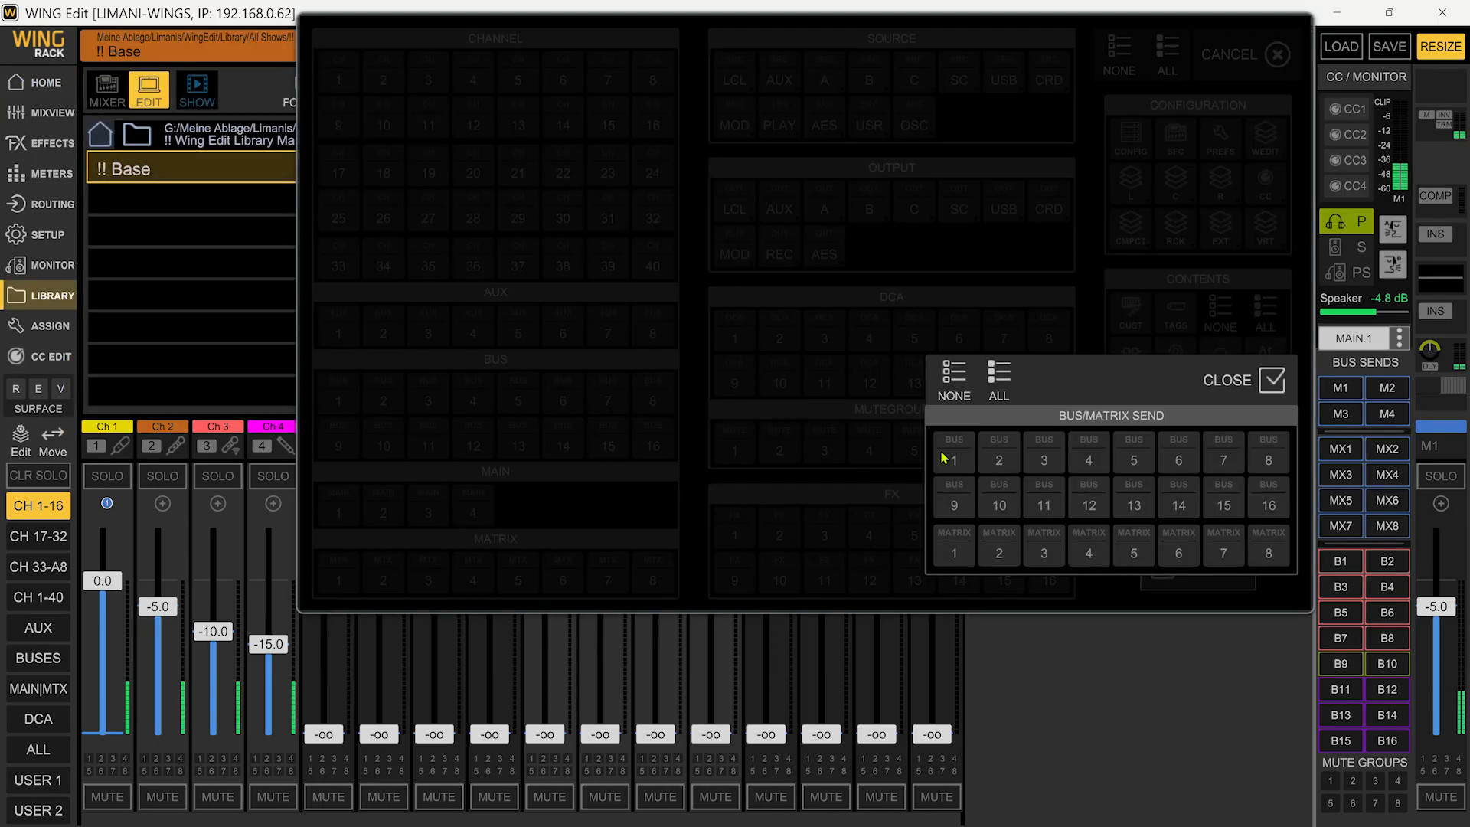
- Select buses 1 to 16 except bus 11 in the BUS/MATRIX SEND scope contents and cancel the scope selection
{"action": "mouse_move", "coordinate": [944, 457]}
{"action": "left_mouse_down"}
{"action": "mouse_move", "coordinate": [1268, 459]}
{"action": "mouse_move", "coordinate": [1214, 498]}
{"action": "mouse_move", "coordinate": [911, 499]}
{"action": "left_mouse_up"}
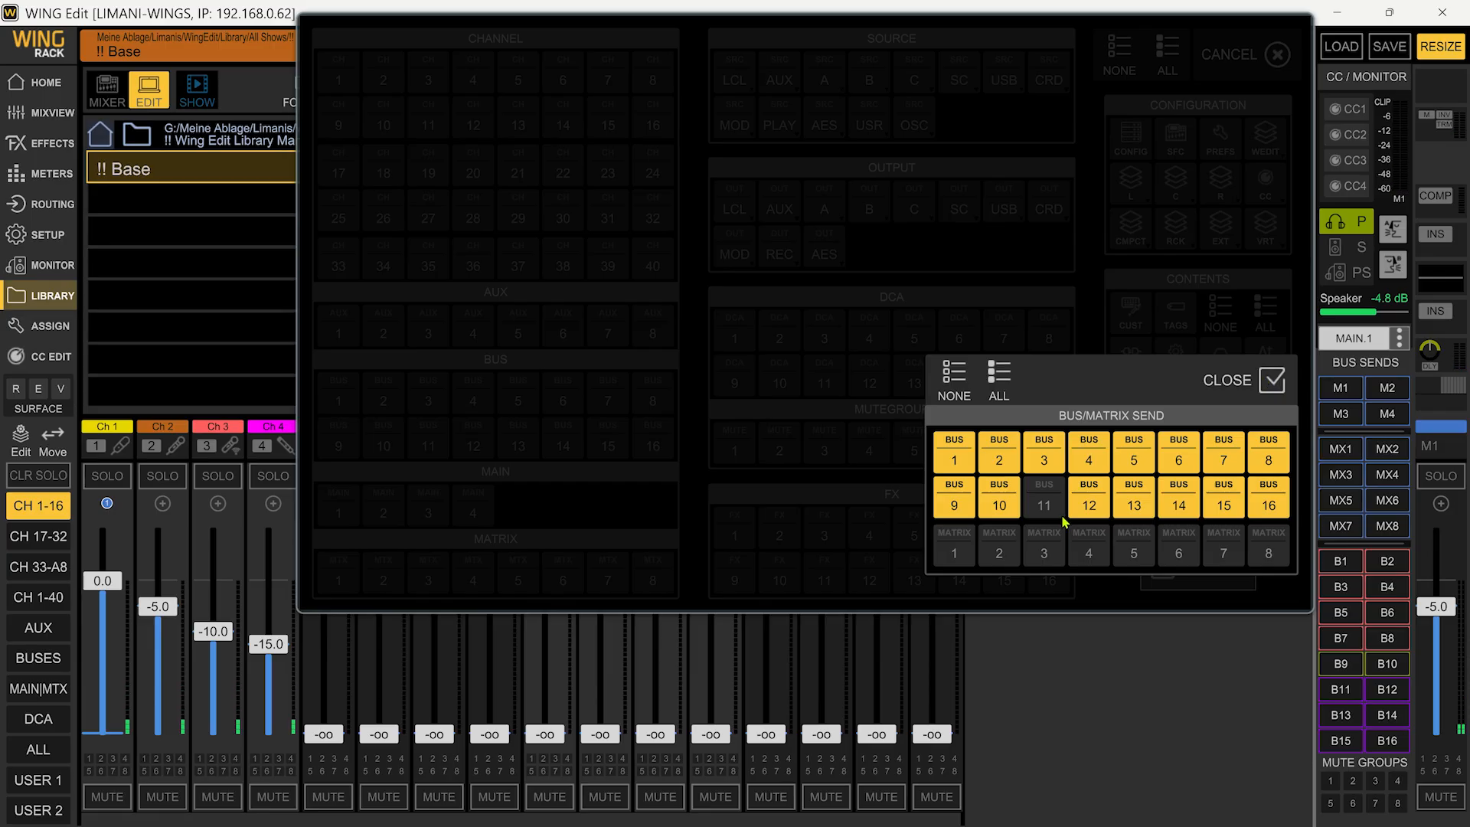
{"action": "left_click", "coordinate": [1046, 498]}
{"action": "left_click", "coordinate": [1260, 383]}
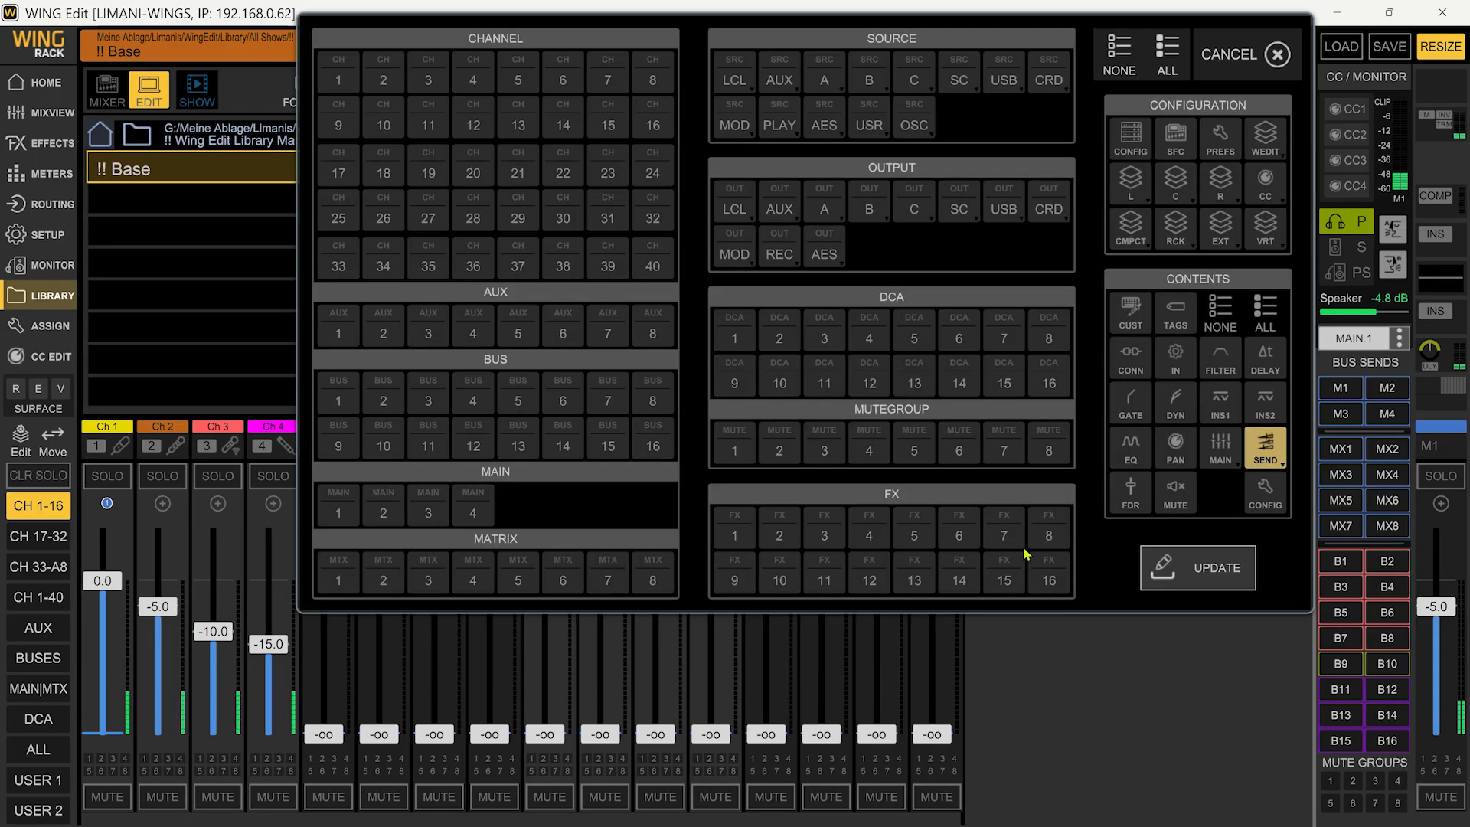
{"action": "key", "text": "Escape"}
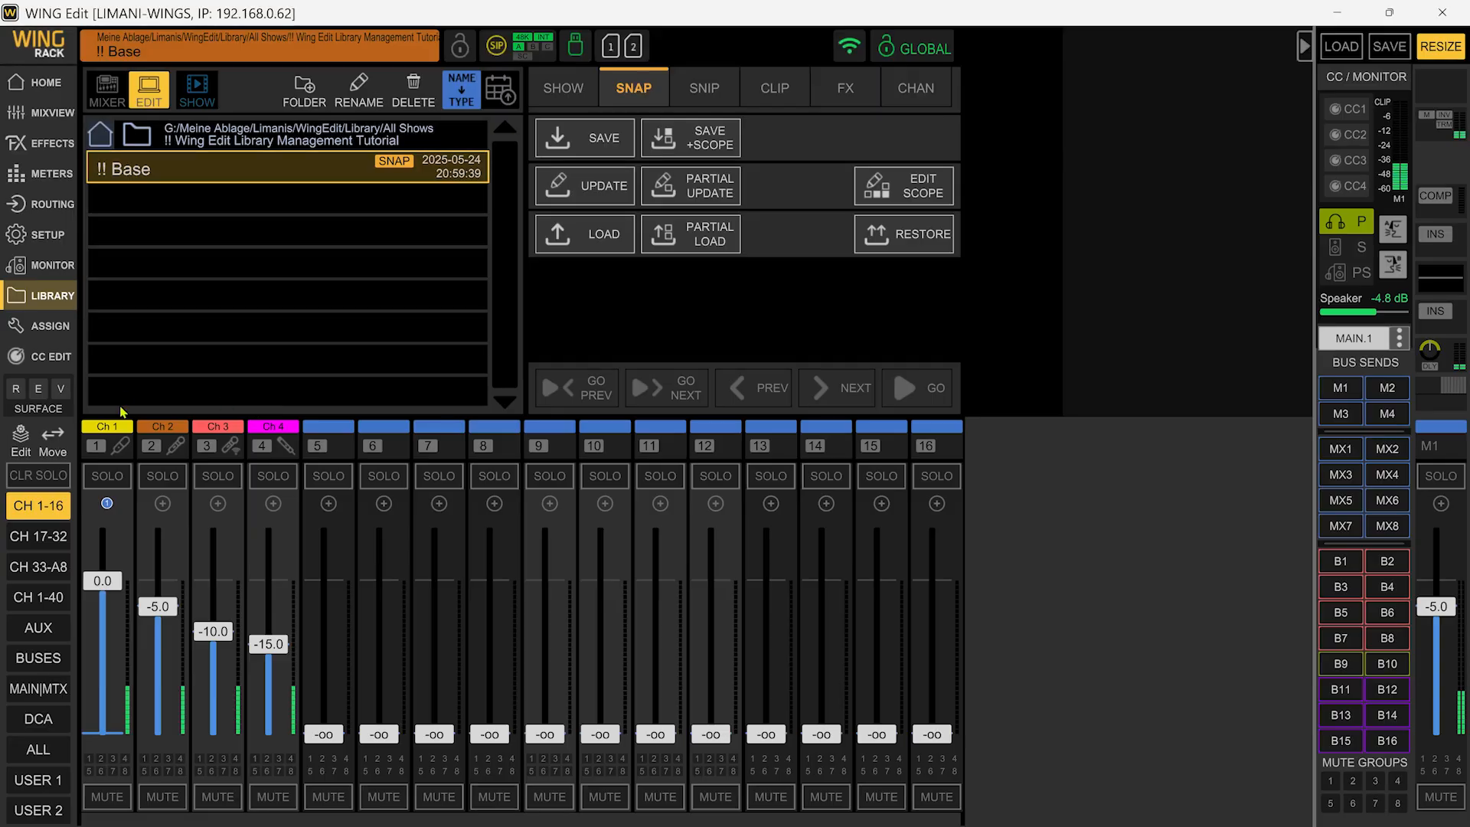
- Examine channel 1's bus sends with the send options of bus 1, and open Aux 1's bus sends
{"action": "left_click", "coordinate": [119, 427]}
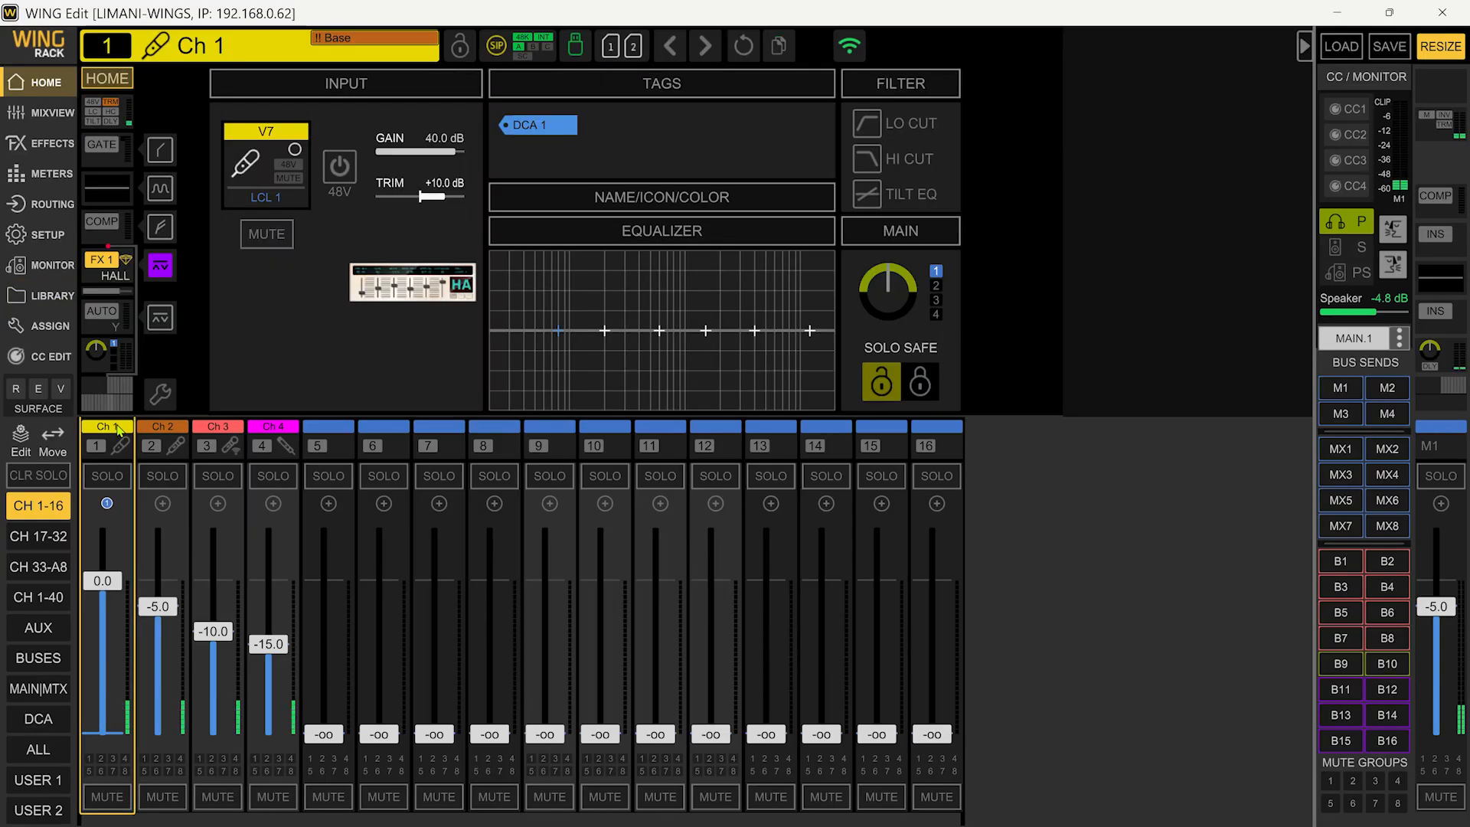
{"action": "left_click", "coordinate": [112, 392]}
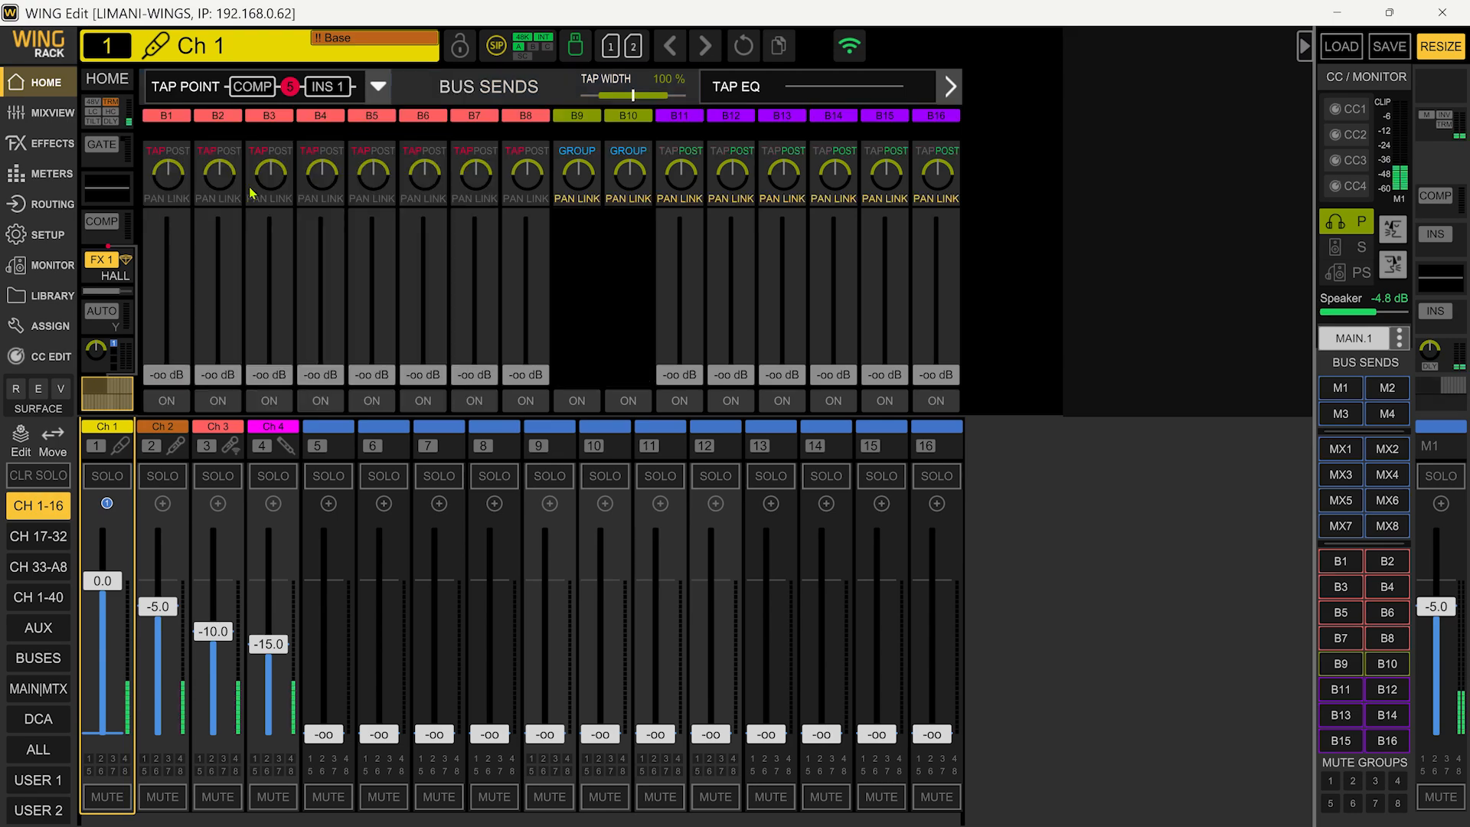
{"action": "left_click", "coordinate": [166, 171]}
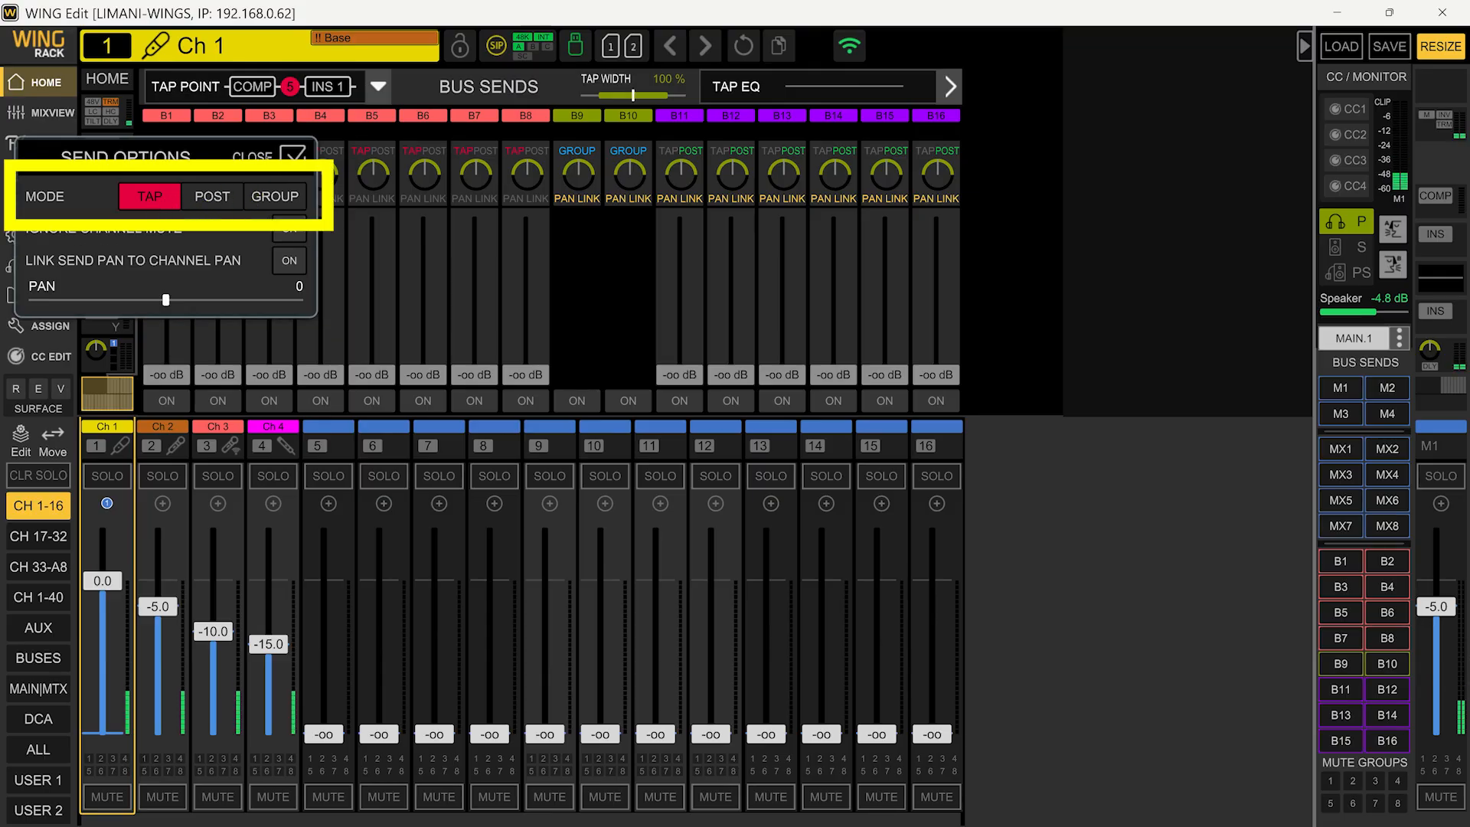
{"action": "left_click", "coordinate": [293, 161]}
{"action": "left_click", "coordinate": [98, 43]}
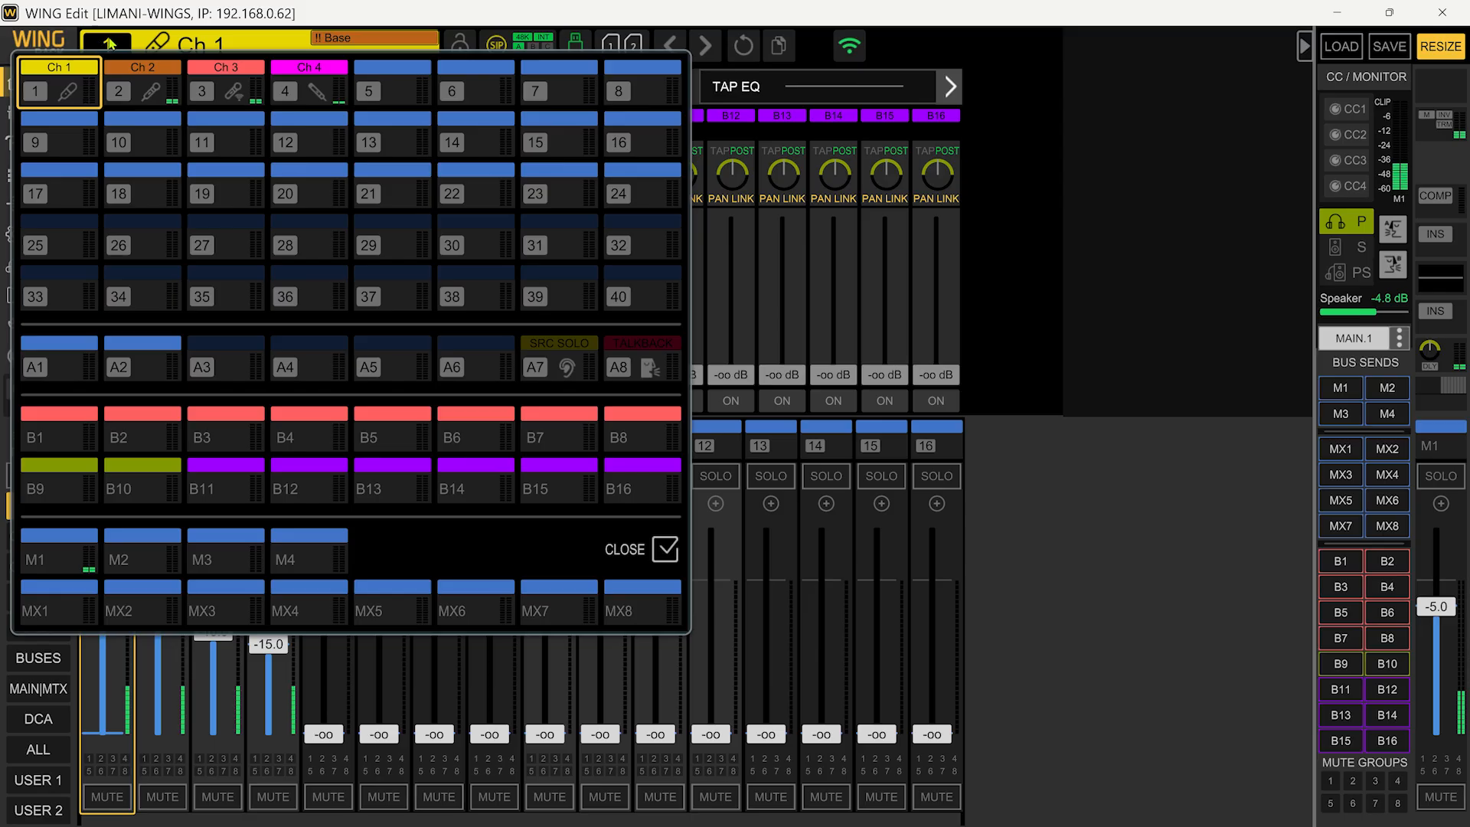
{"action": "left_click", "coordinate": [46, 375]}
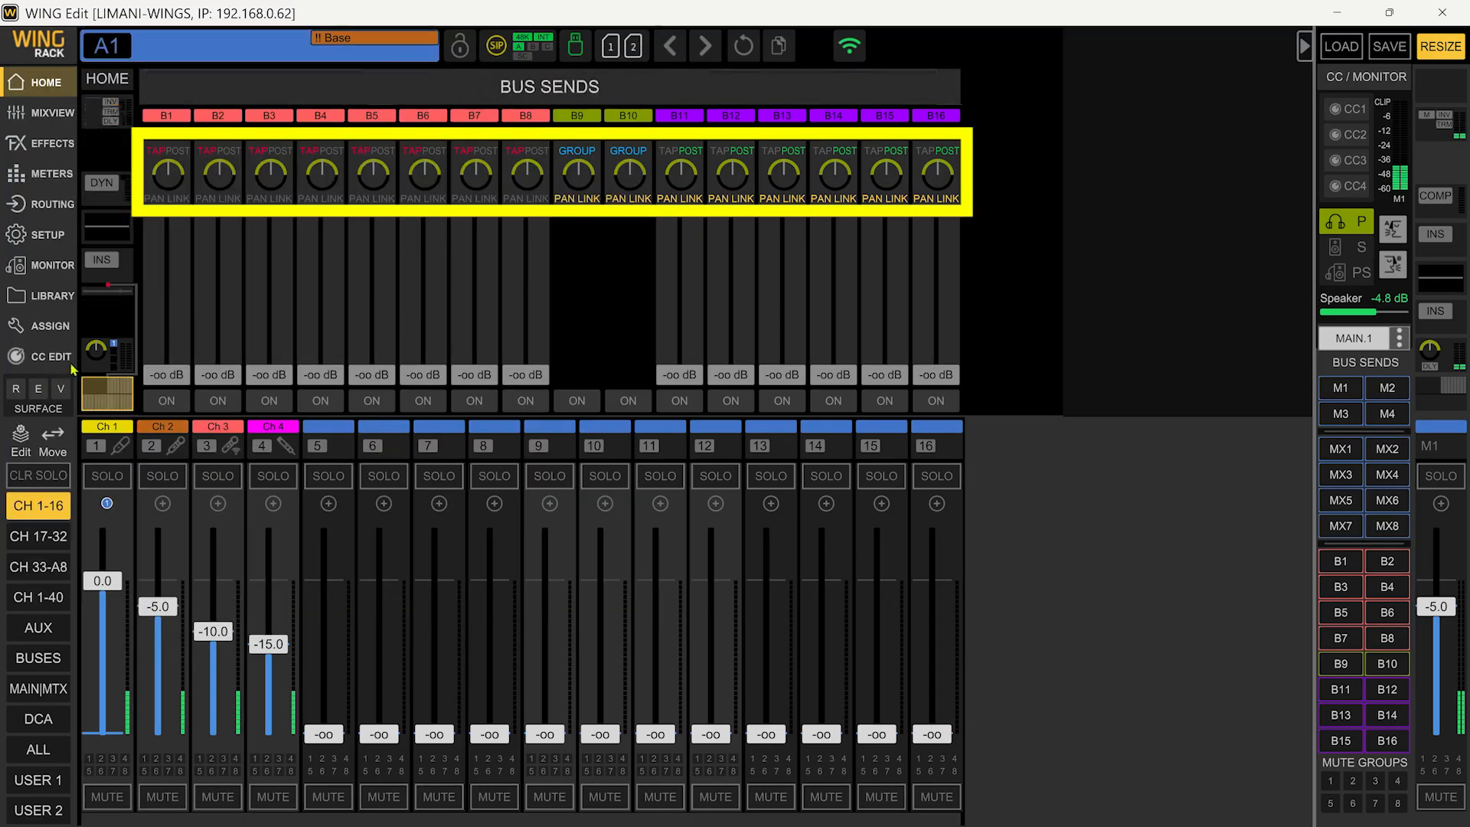
- Compare the bus send controls of Aux 1 with the bus-to-bus sends of Bus 1
{"action": "left_click", "coordinate": [163, 177]}
{"action": "left_click", "coordinate": [265, 156]}
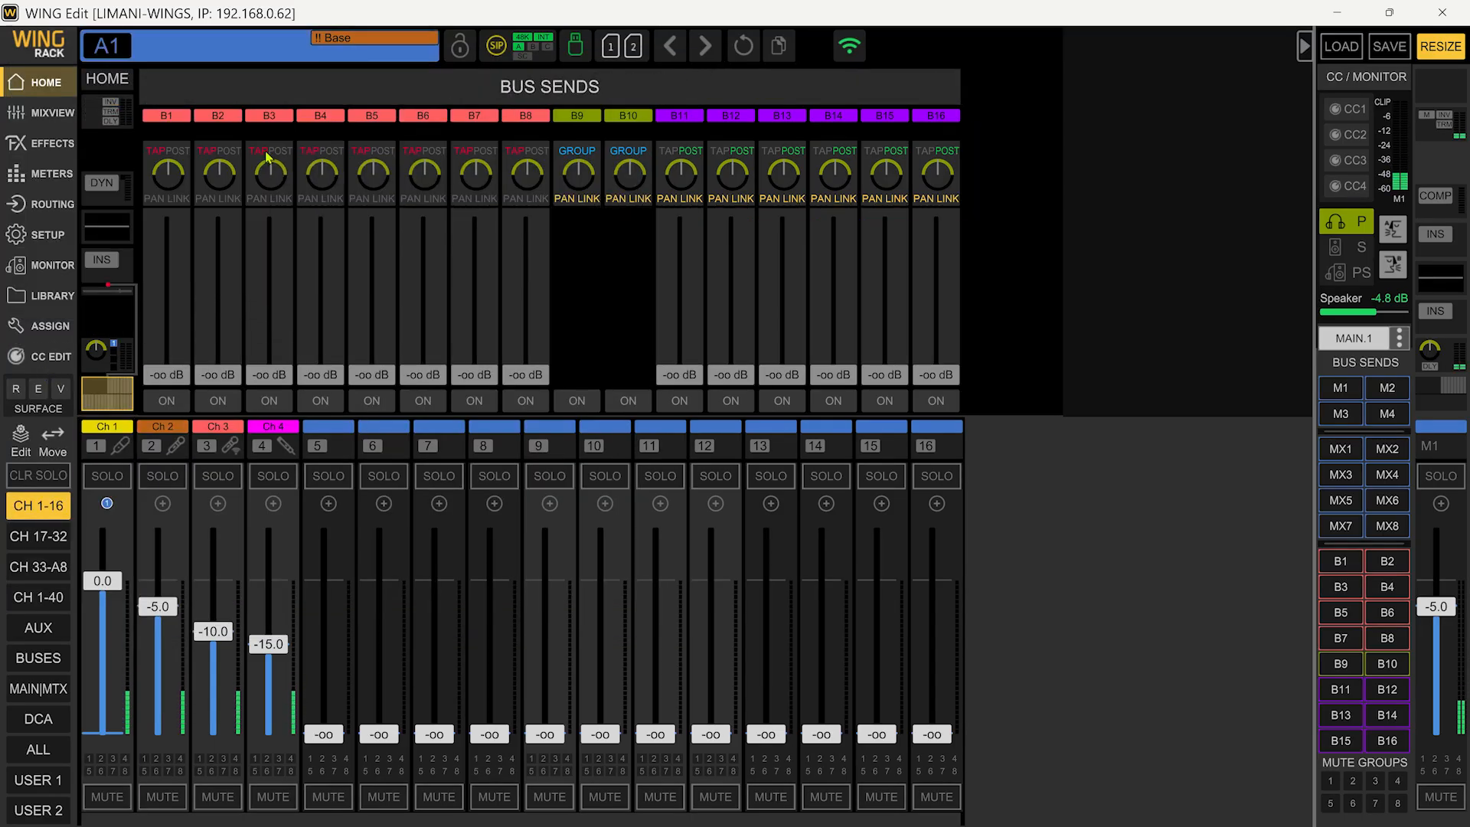
{"action": "left_click", "coordinate": [107, 45]}
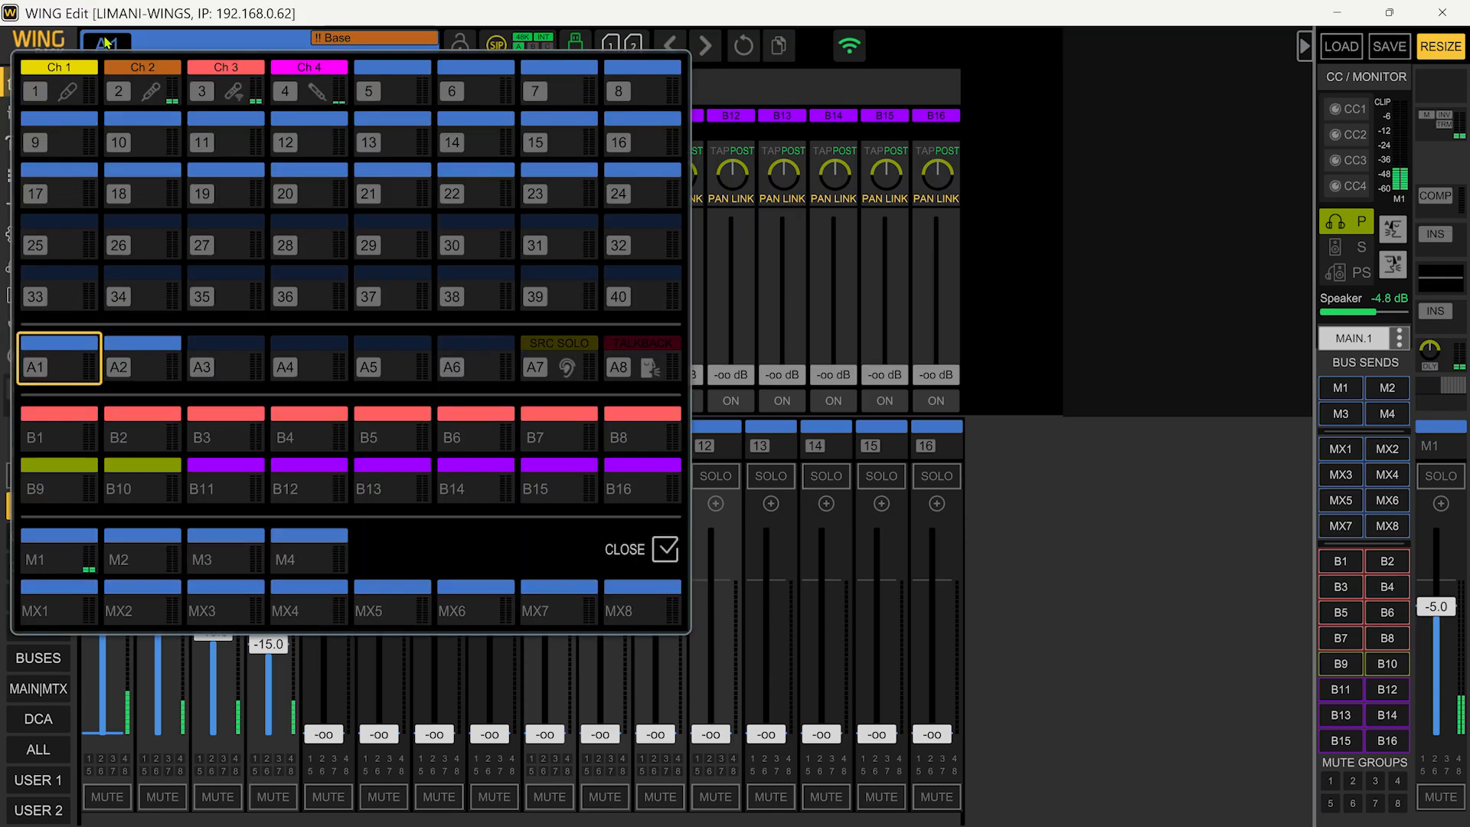
{"action": "left_click", "coordinate": [38, 433]}
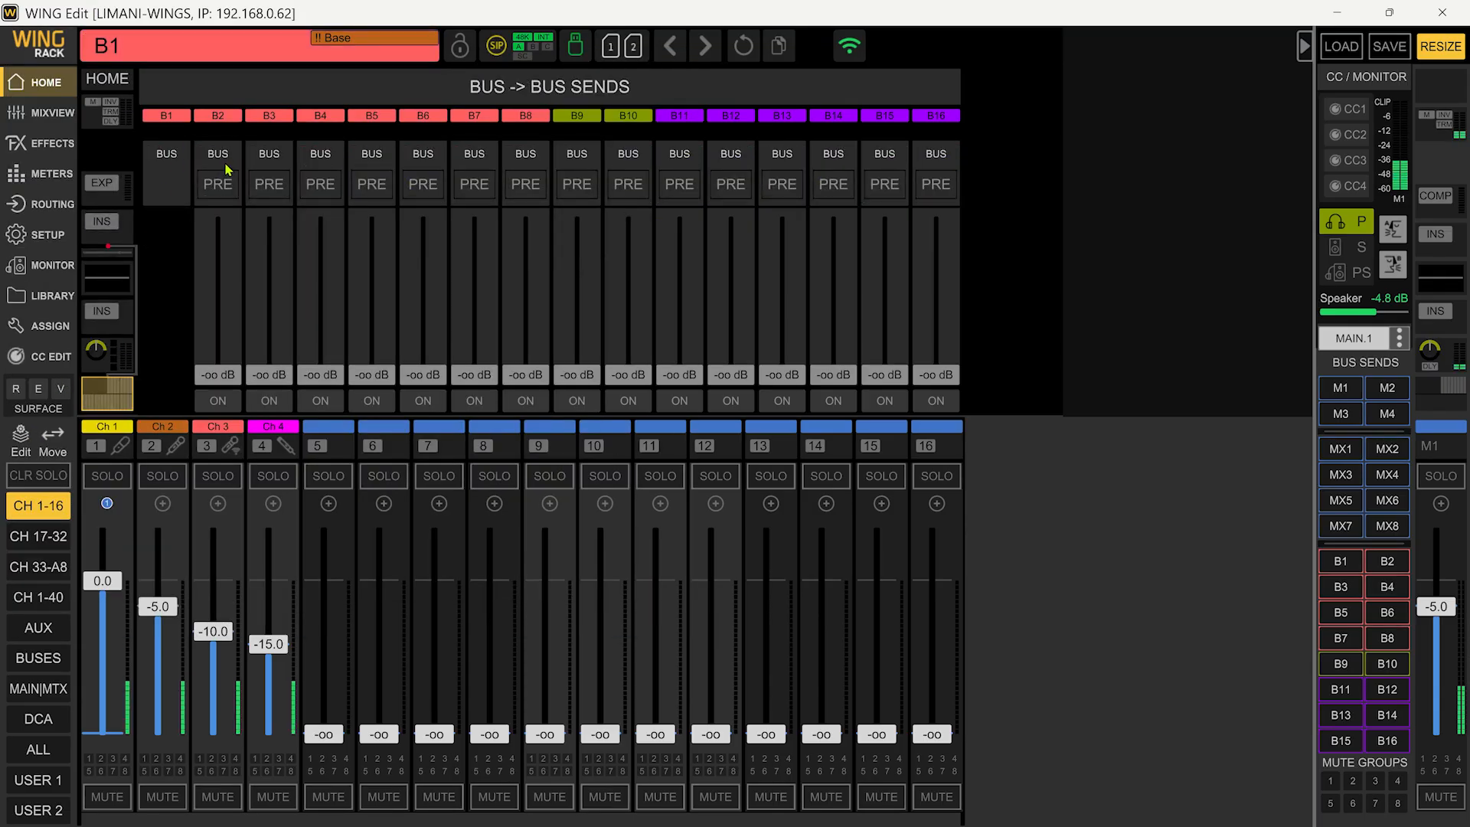
{"action": "left_click", "coordinate": [231, 312]}
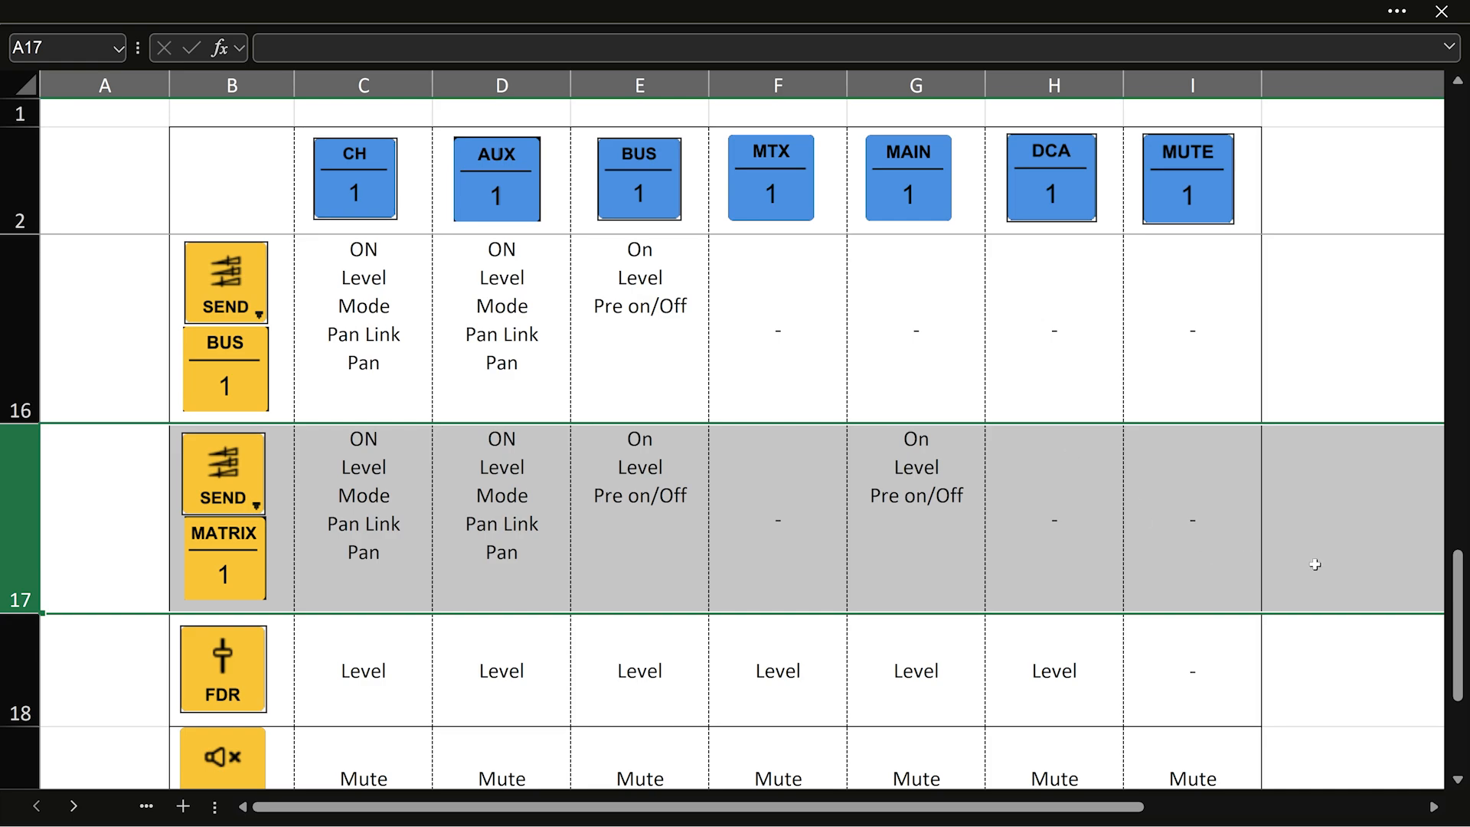
- Review the matrix send row in the scope spreadsheet and examine channel 1's matrix sends with the send options of MX1
{"action": "left_click", "coordinate": [1455, 767]}
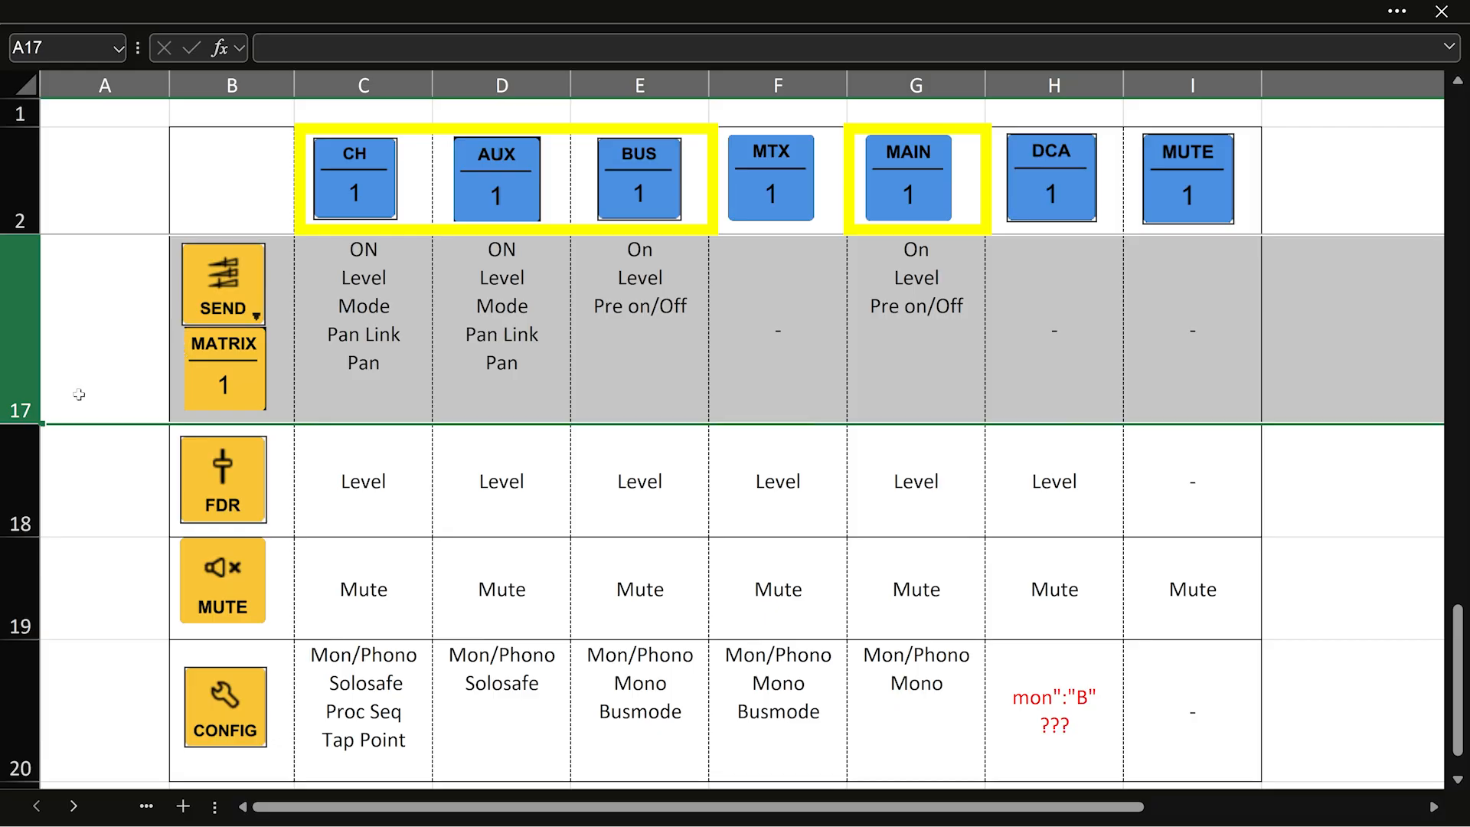
{"action": "key", "text": "alt+Tab"}
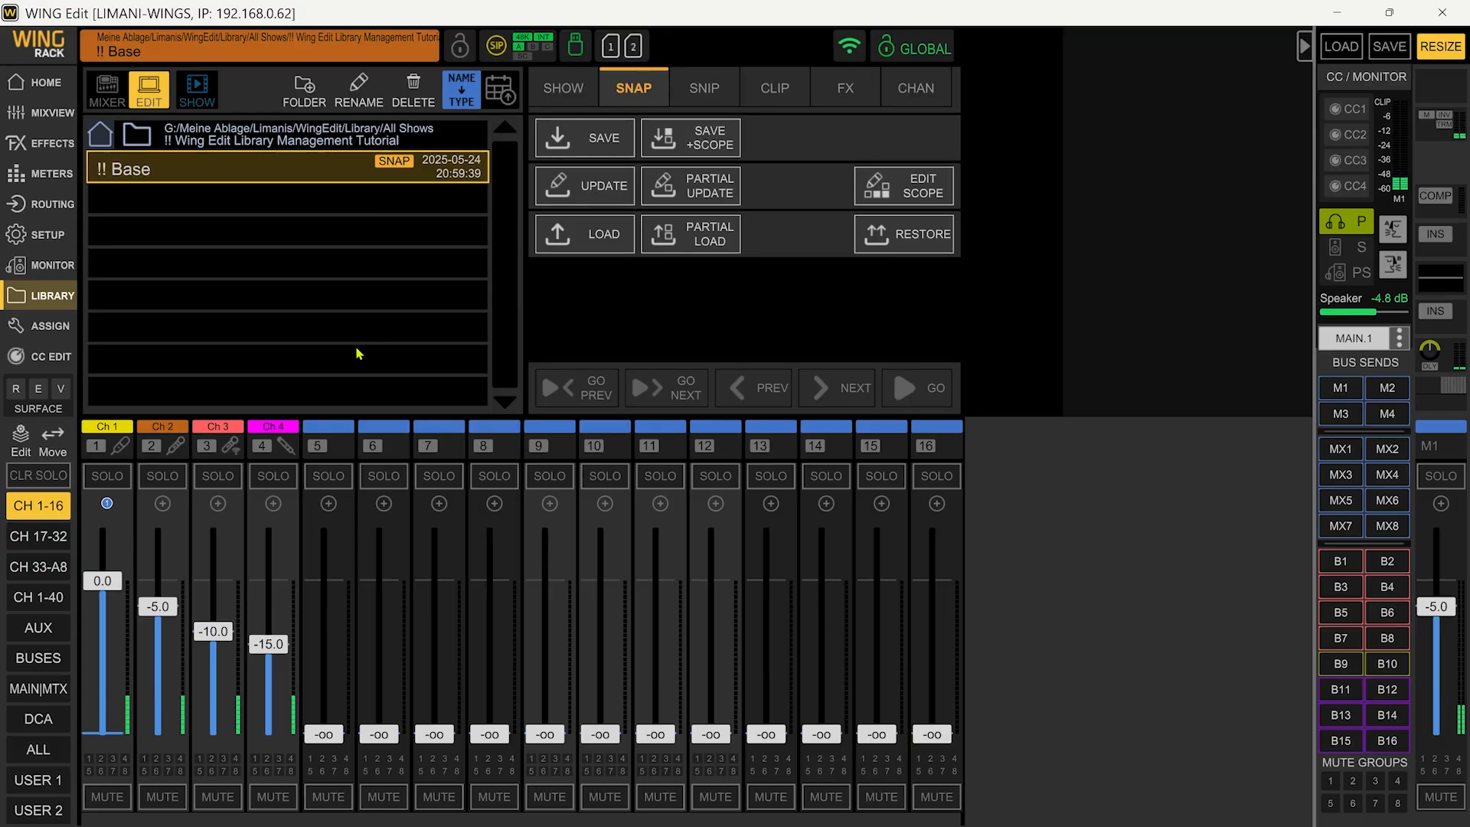
{"action": "left_click", "coordinate": [113, 436]}
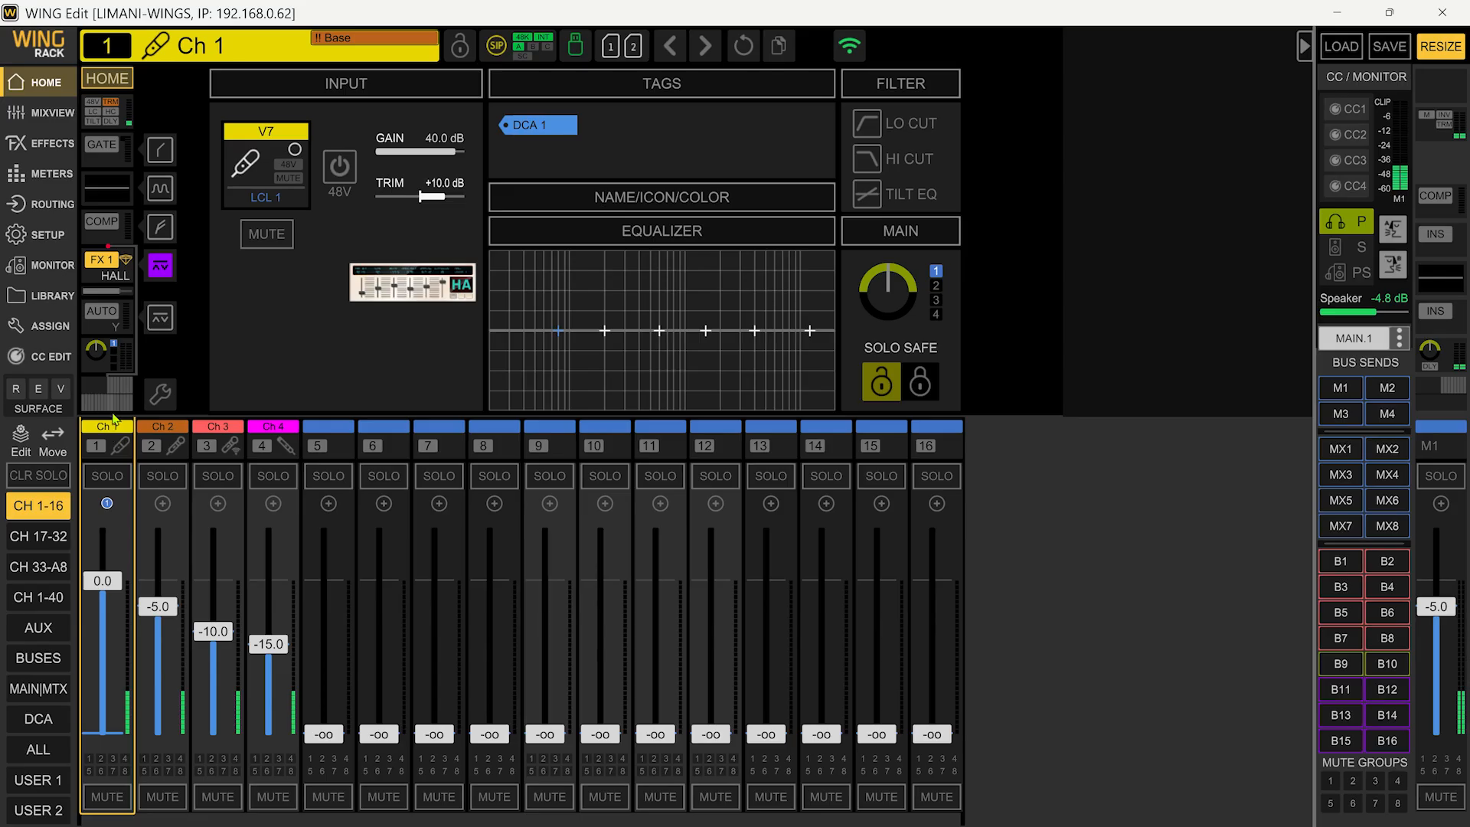
{"action": "left_click", "coordinate": [113, 400]}
{"action": "left_click", "coordinate": [113, 401]}
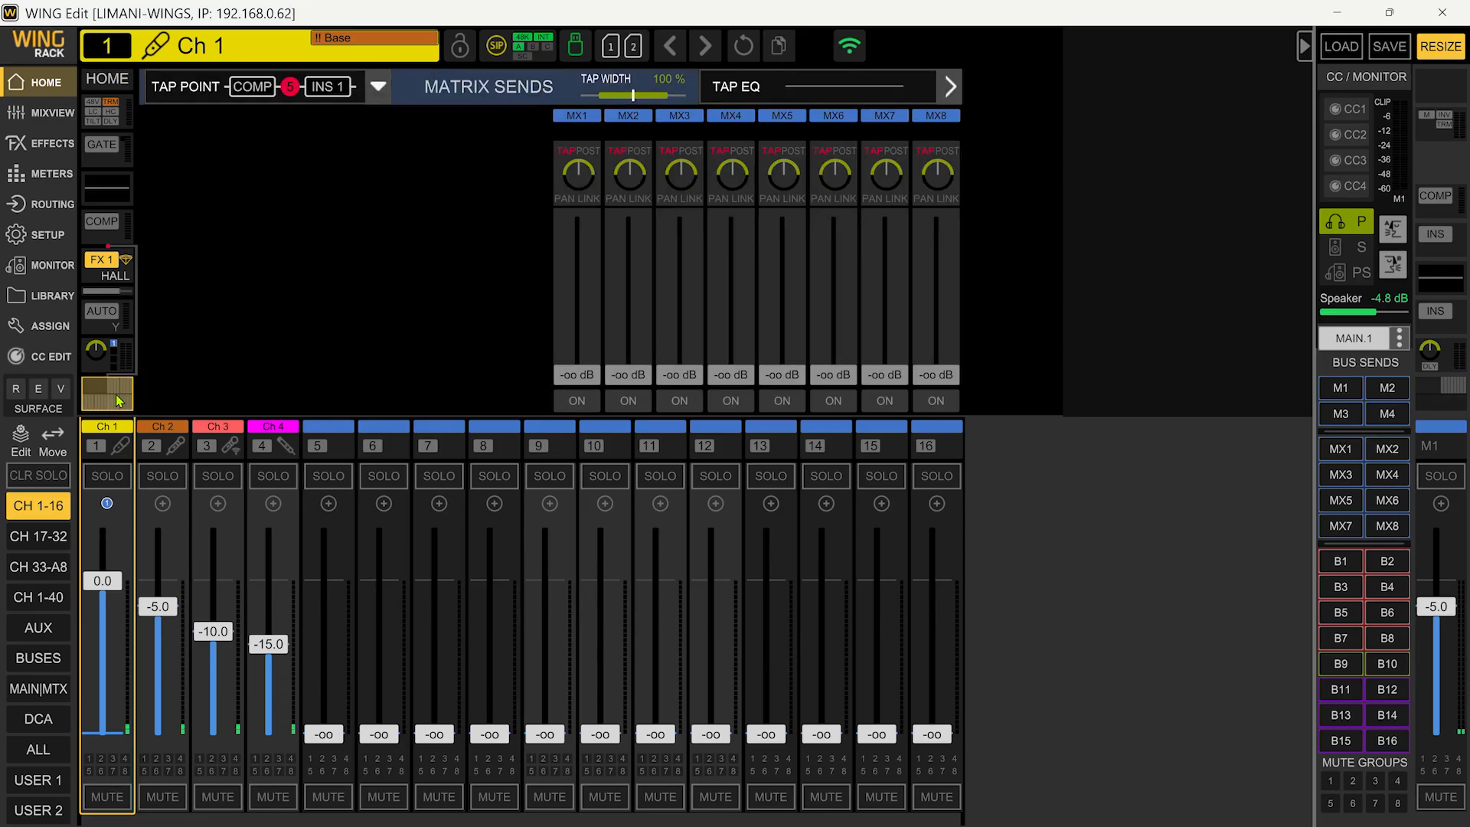
{"action": "left_click", "coordinate": [596, 163]}
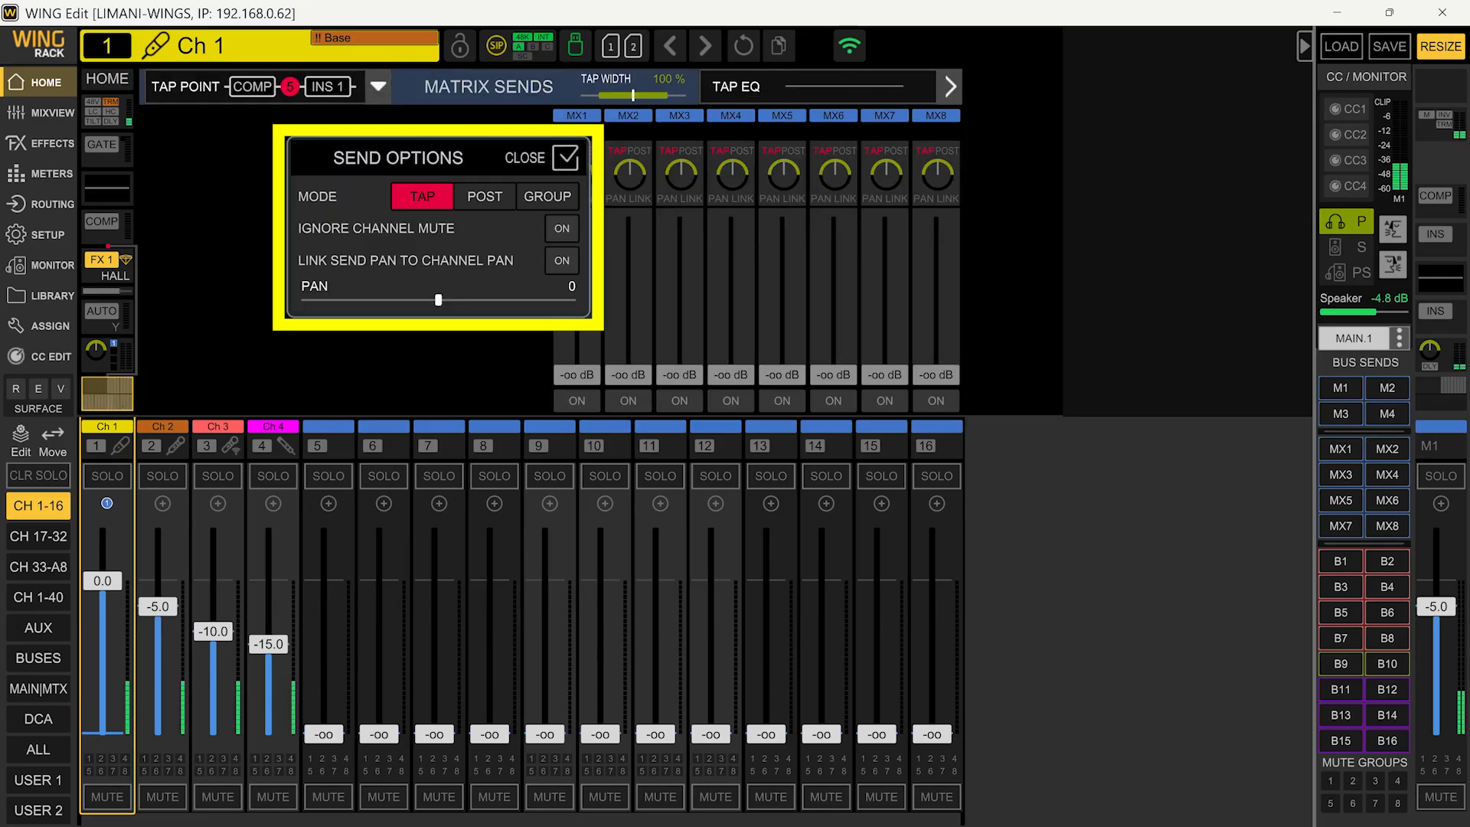
{"action": "left_click", "coordinate": [527, 156]}
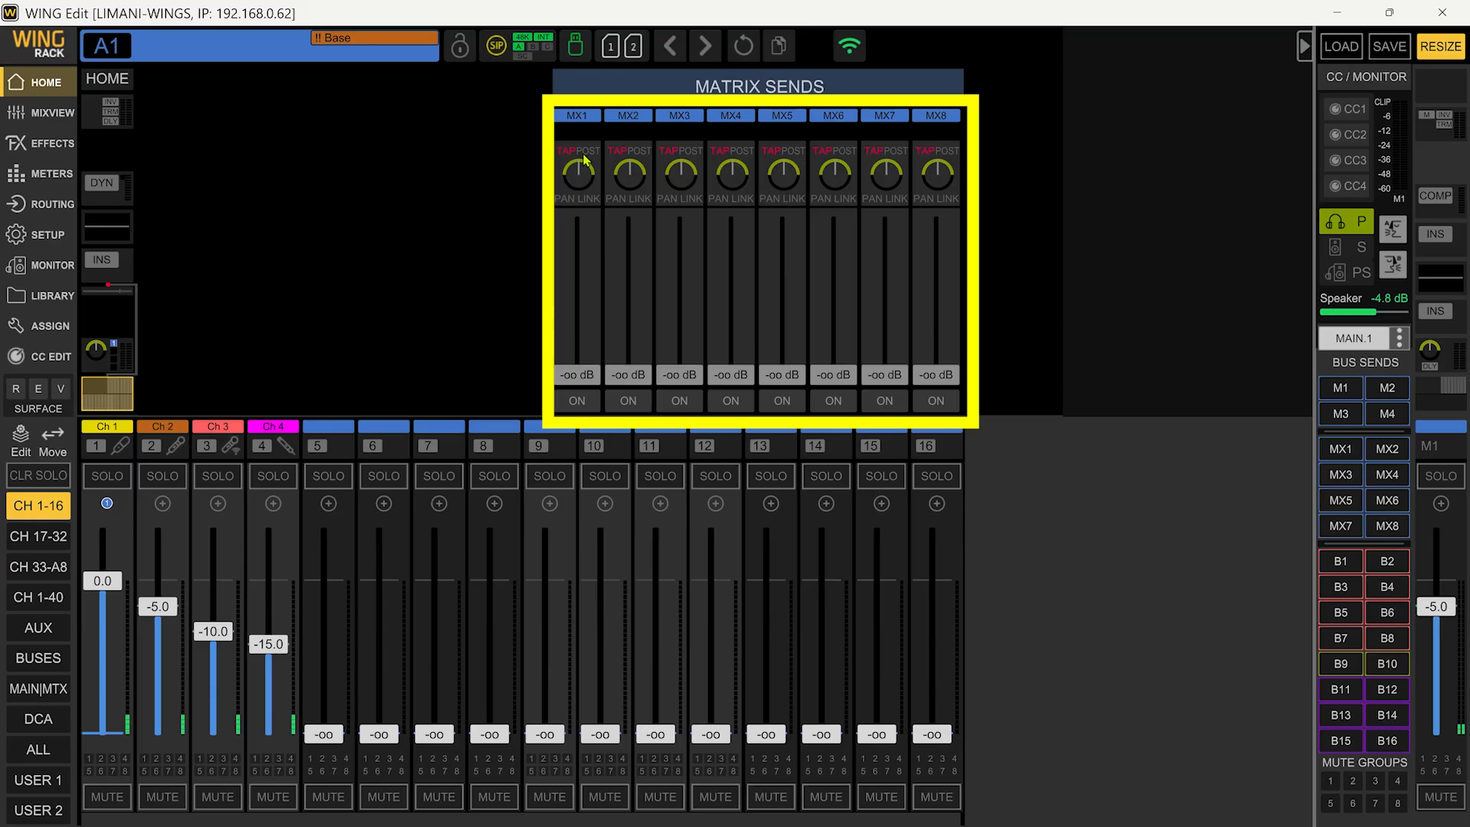
- Examine the matrix sends of Aux 1, Bus 1 and Main 1, including MX1's send options and PRE switch
{"action": "left_click", "coordinate": [586, 159]}
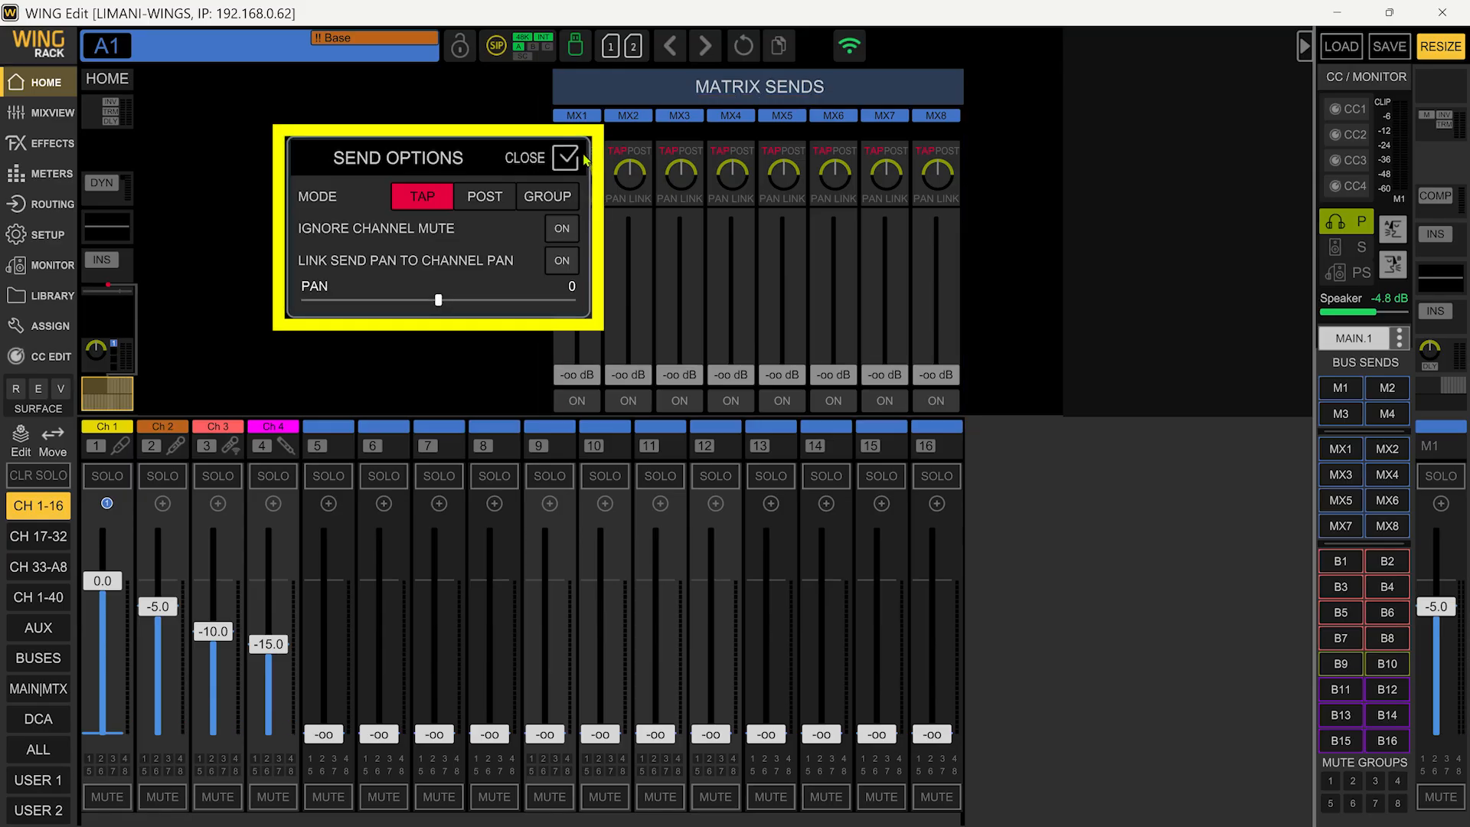
{"action": "left_click", "coordinate": [586, 160]}
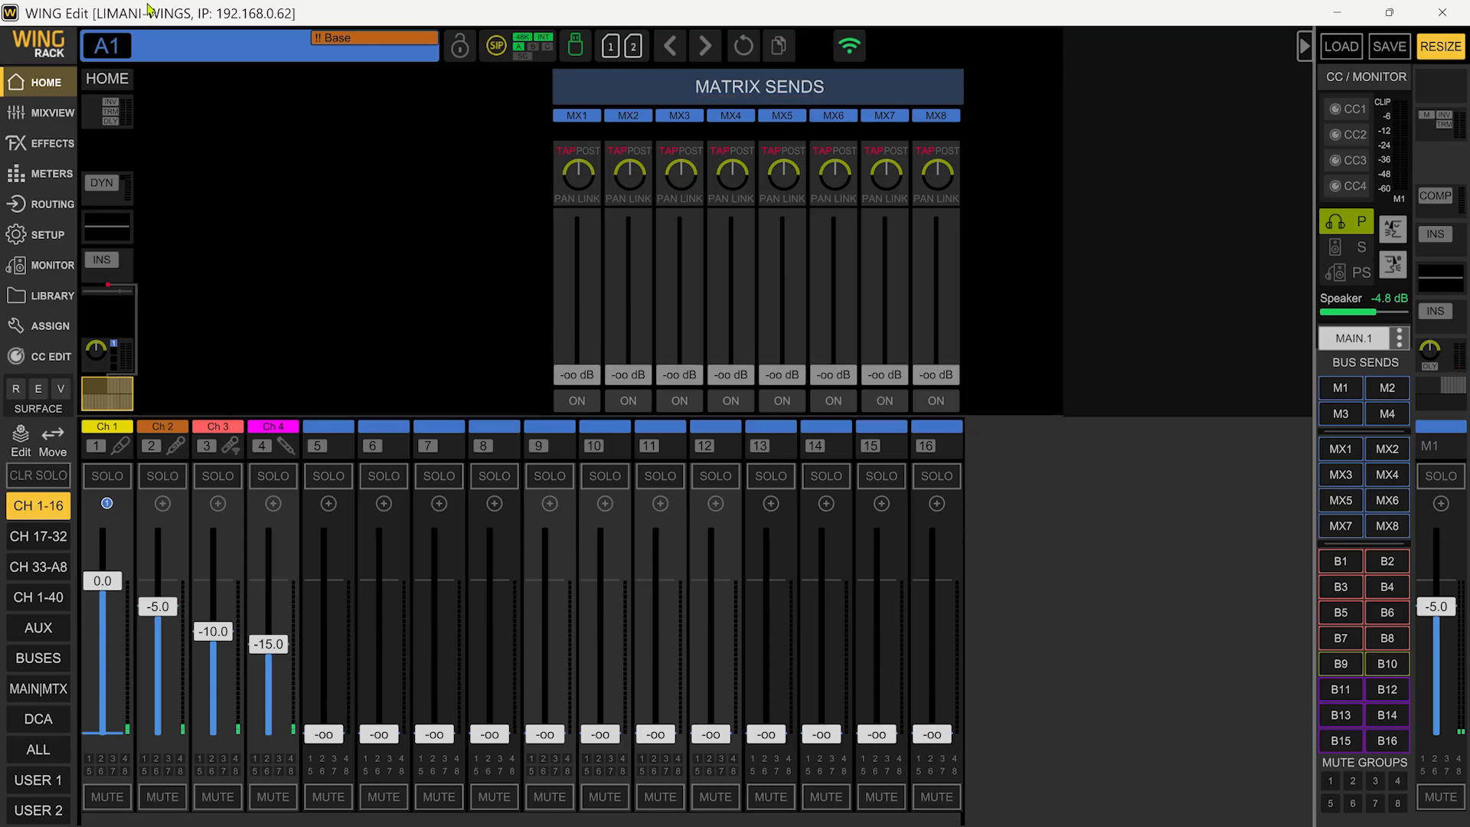
{"action": "left_click", "coordinate": [148, 44]}
{"action": "left_click", "coordinate": [49, 448]}
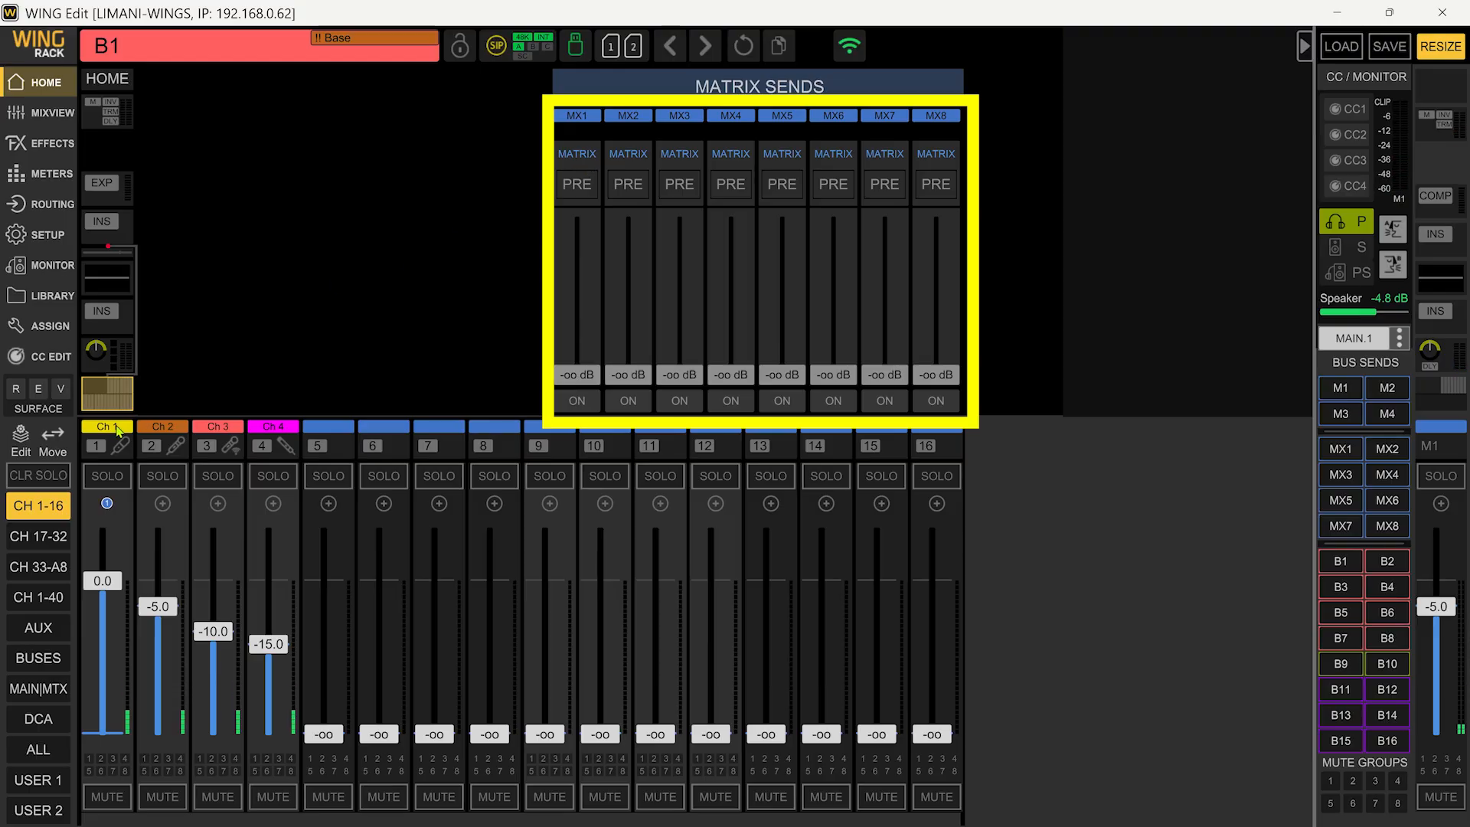
{"action": "left_click", "coordinate": [115, 37]}
{"action": "left_click", "coordinate": [50, 555]}
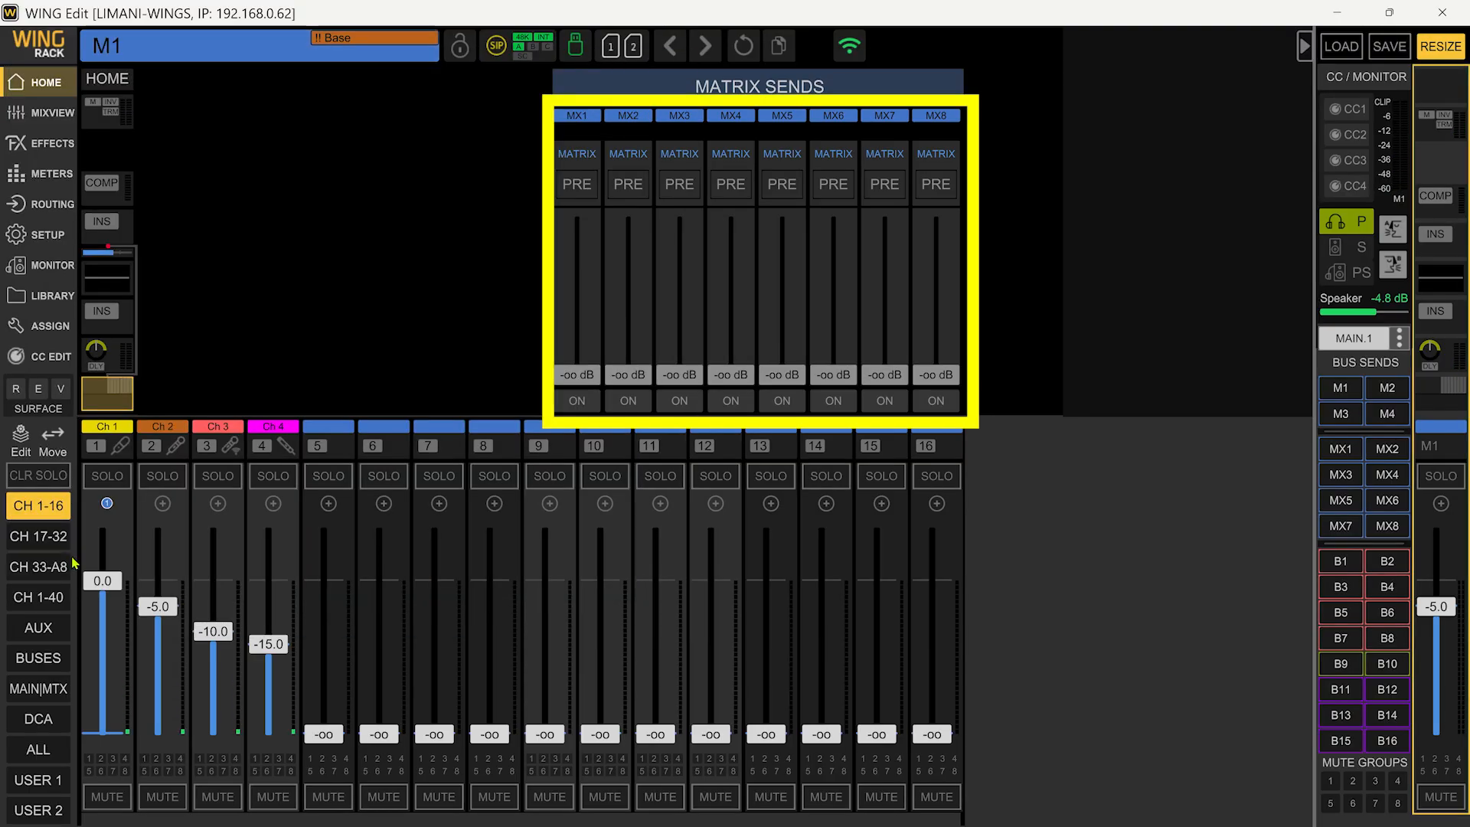
{"action": "left_click", "coordinate": [580, 184]}
{"action": "left_click", "coordinate": [579, 184]}
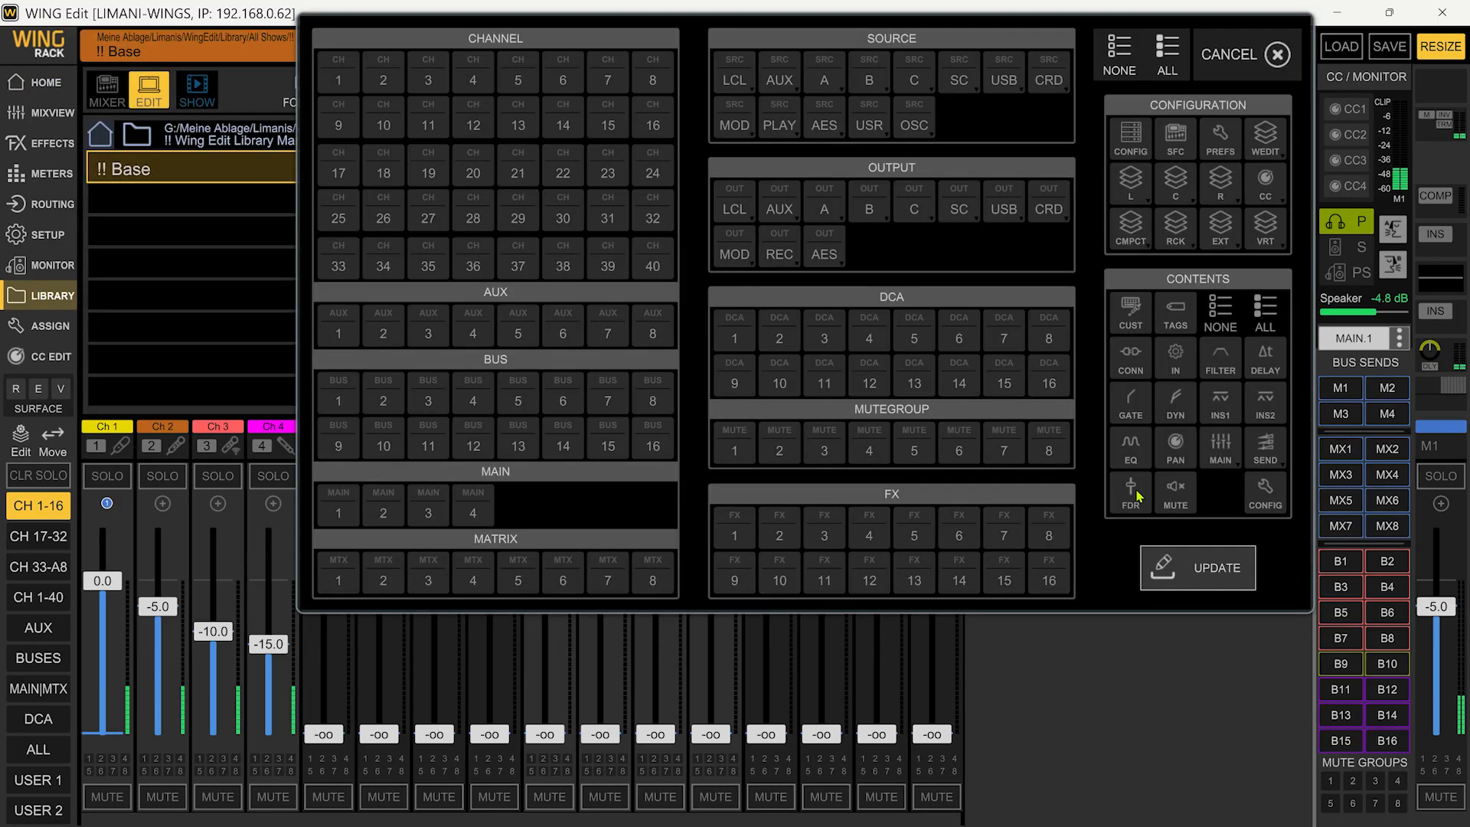
- Examine the FDR and MUTE contents in the snapshot scope and their rows in the spreadsheet
{"action": "left_click", "coordinate": [1149, 492]}
{"action": "left_click", "coordinate": [1160, 496]}
{"action": "left_click", "coordinate": [1149, 496]}
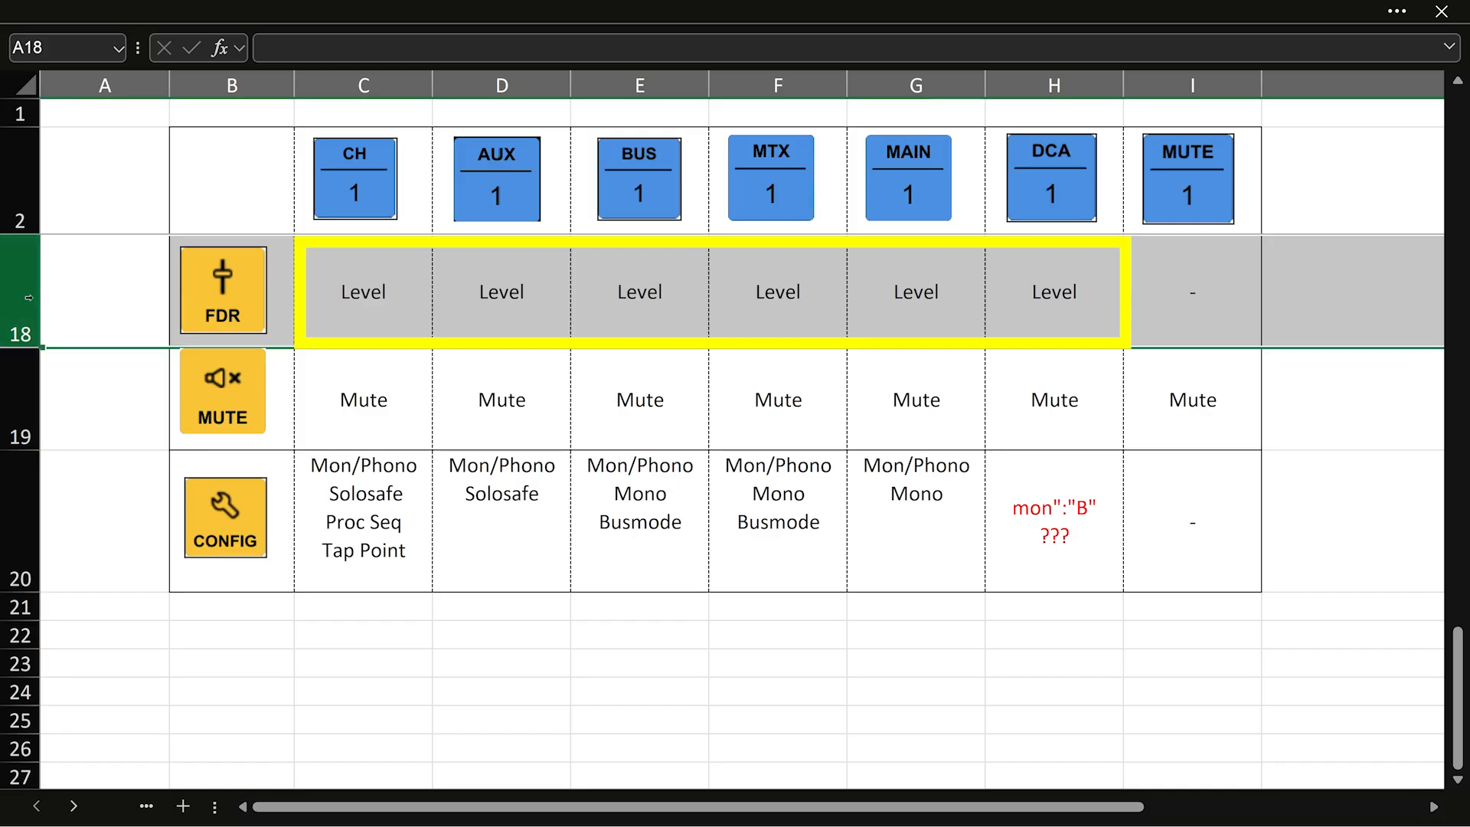
{"action": "left_click", "coordinate": [17, 398]}
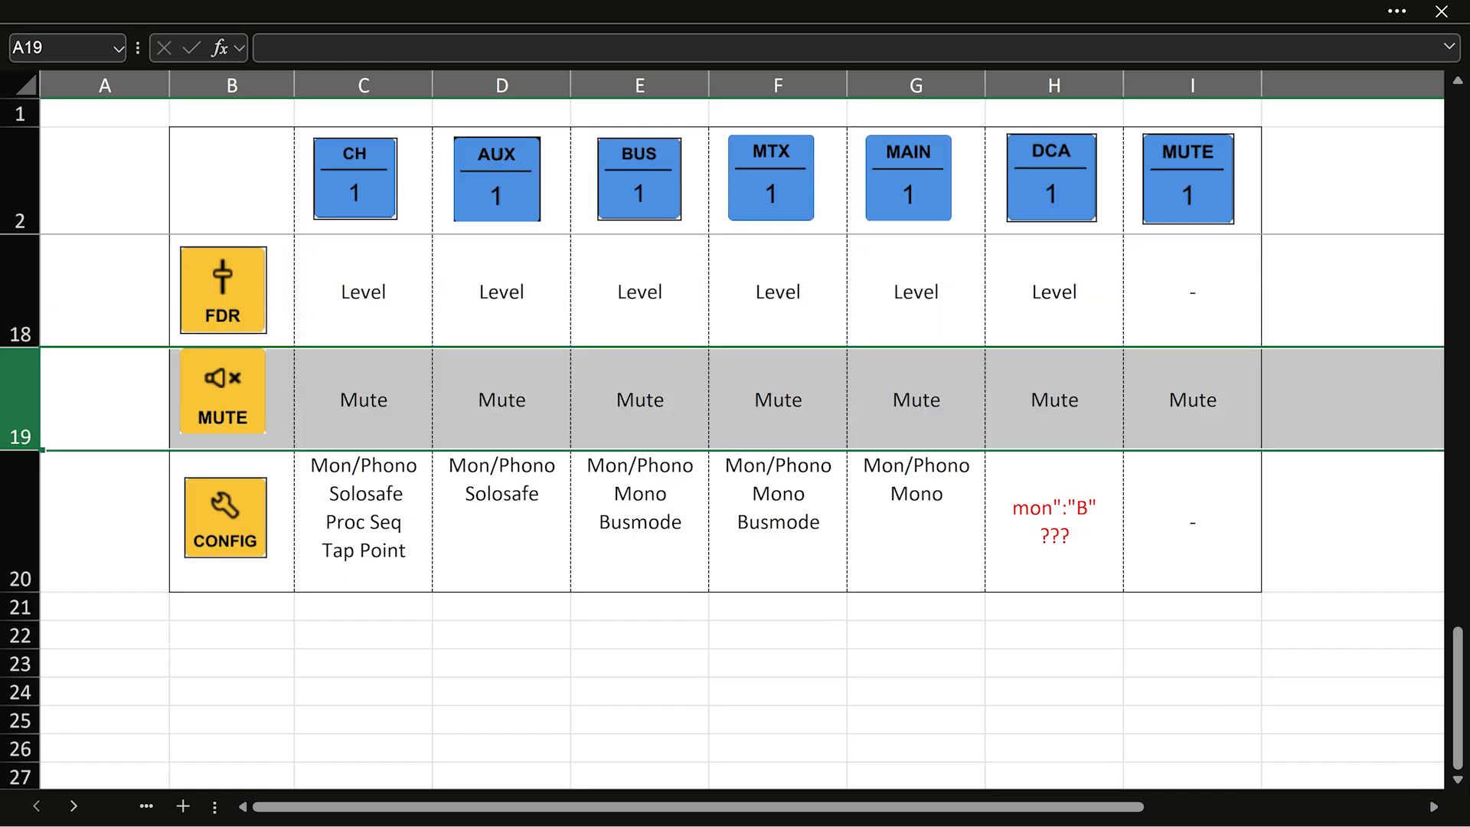
- Review the CONFIG row of the scope spreadsheet for every channel type
{"action": "left_click", "coordinate": [1457, 780]}
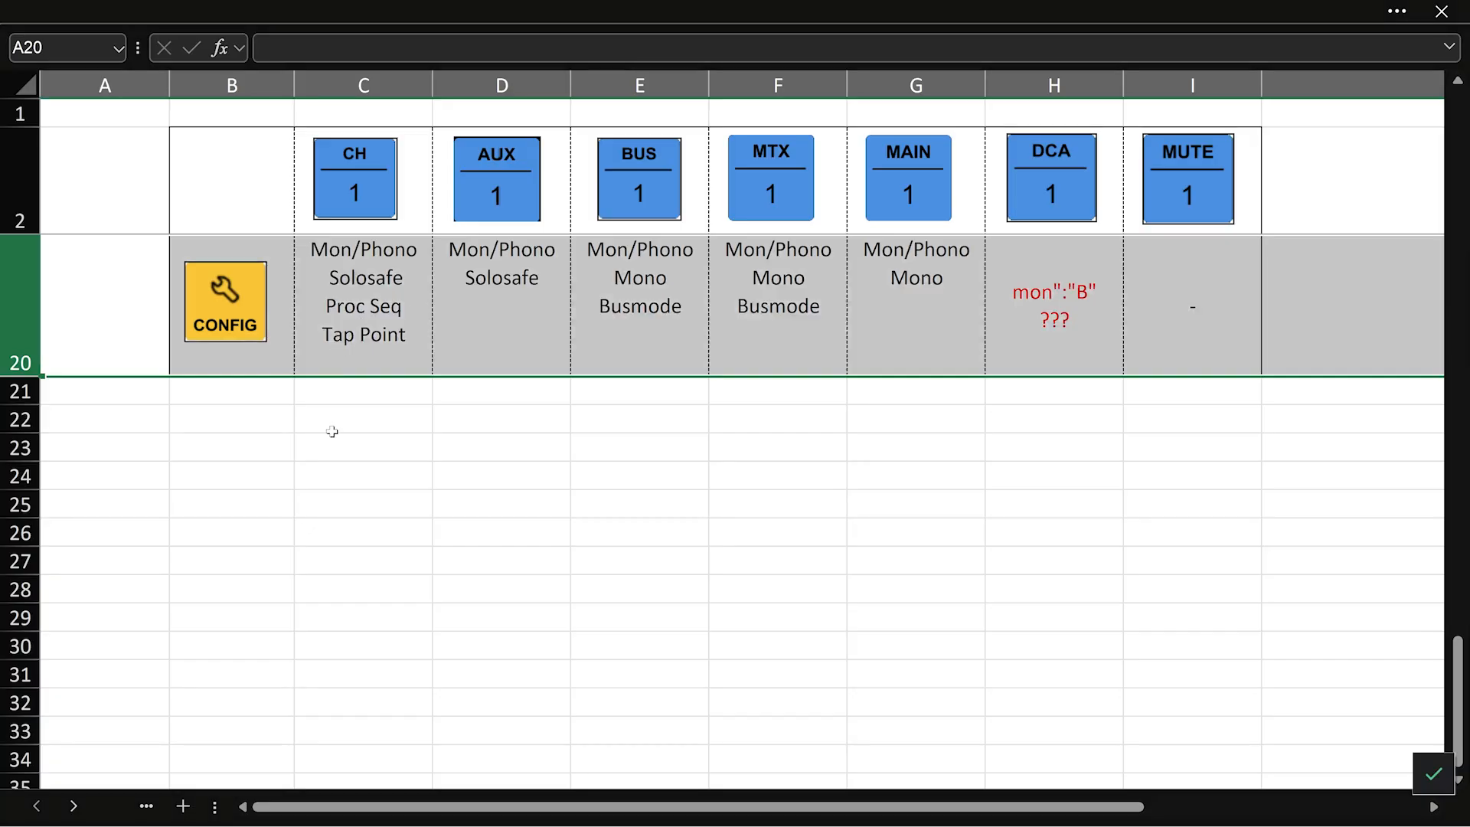
{"action": "left_click", "coordinate": [380, 513]}
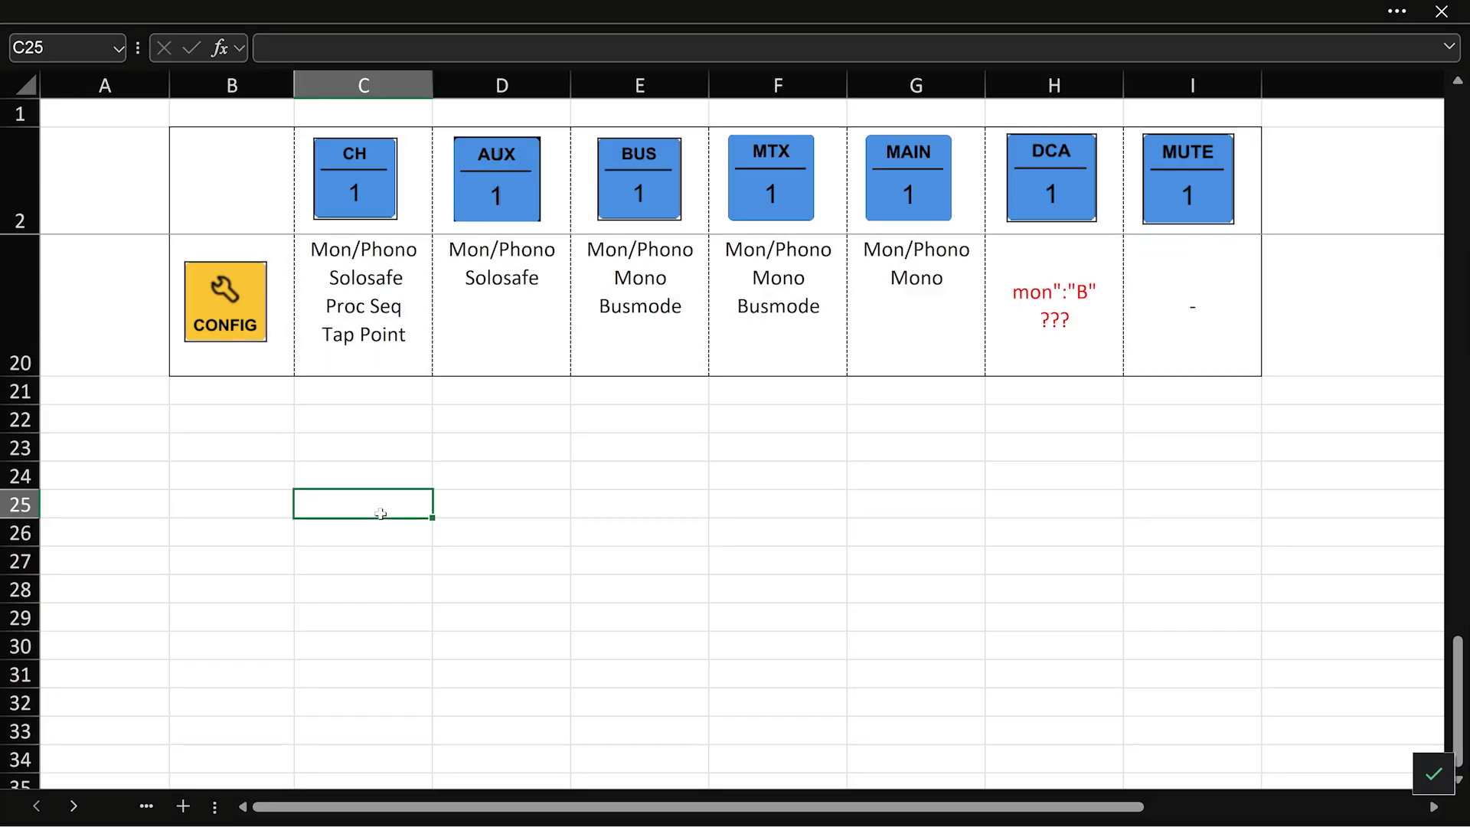
{"action": "scroll", "coordinate": [380, 513], "scroll_direction": "down", "scroll_amount": 2}
{"action": "scroll", "coordinate": [378, 512], "scroll_direction": "up", "scroll_amount": 2}
{"action": "left_click", "coordinate": [581, 622]}
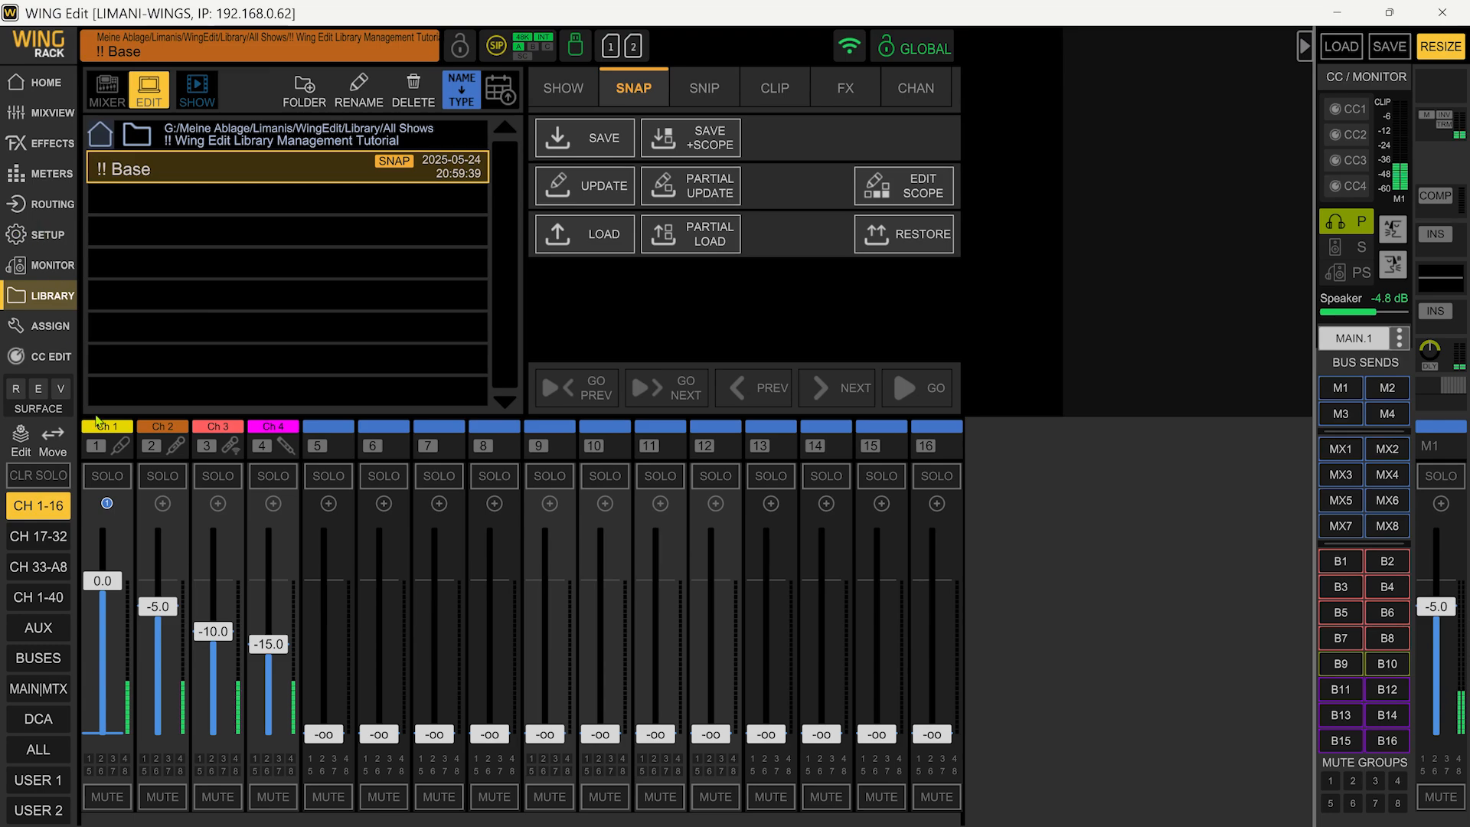
- Check the solo mode in the audio setup and which of channel 1, Aux 1, Bus 1, Main 1 and Matrix 1 offer Solo Safe
{"action": "left_click", "coordinate": [38, 235]}
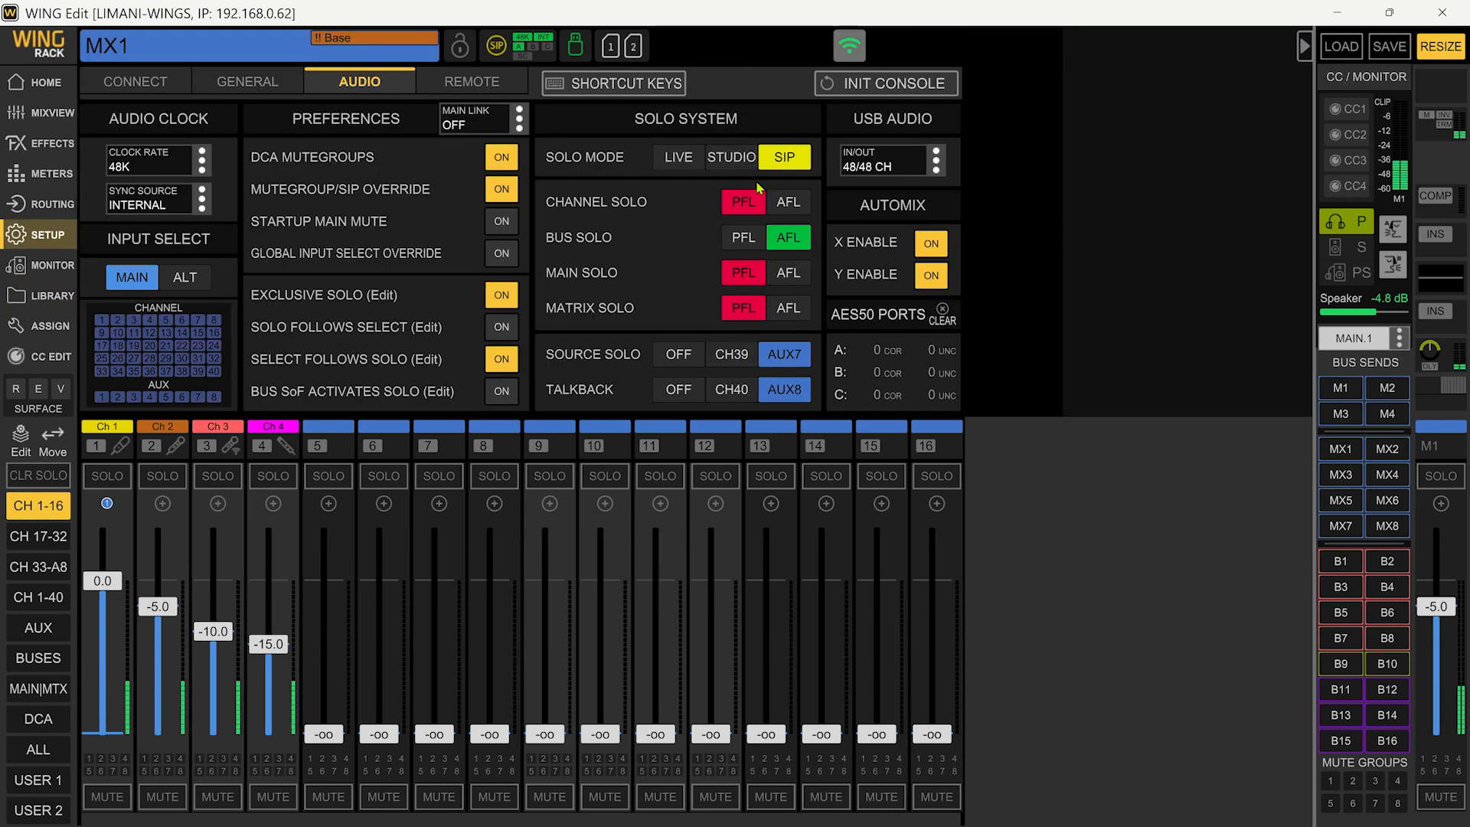
{"action": "left_click", "coordinate": [119, 450]}
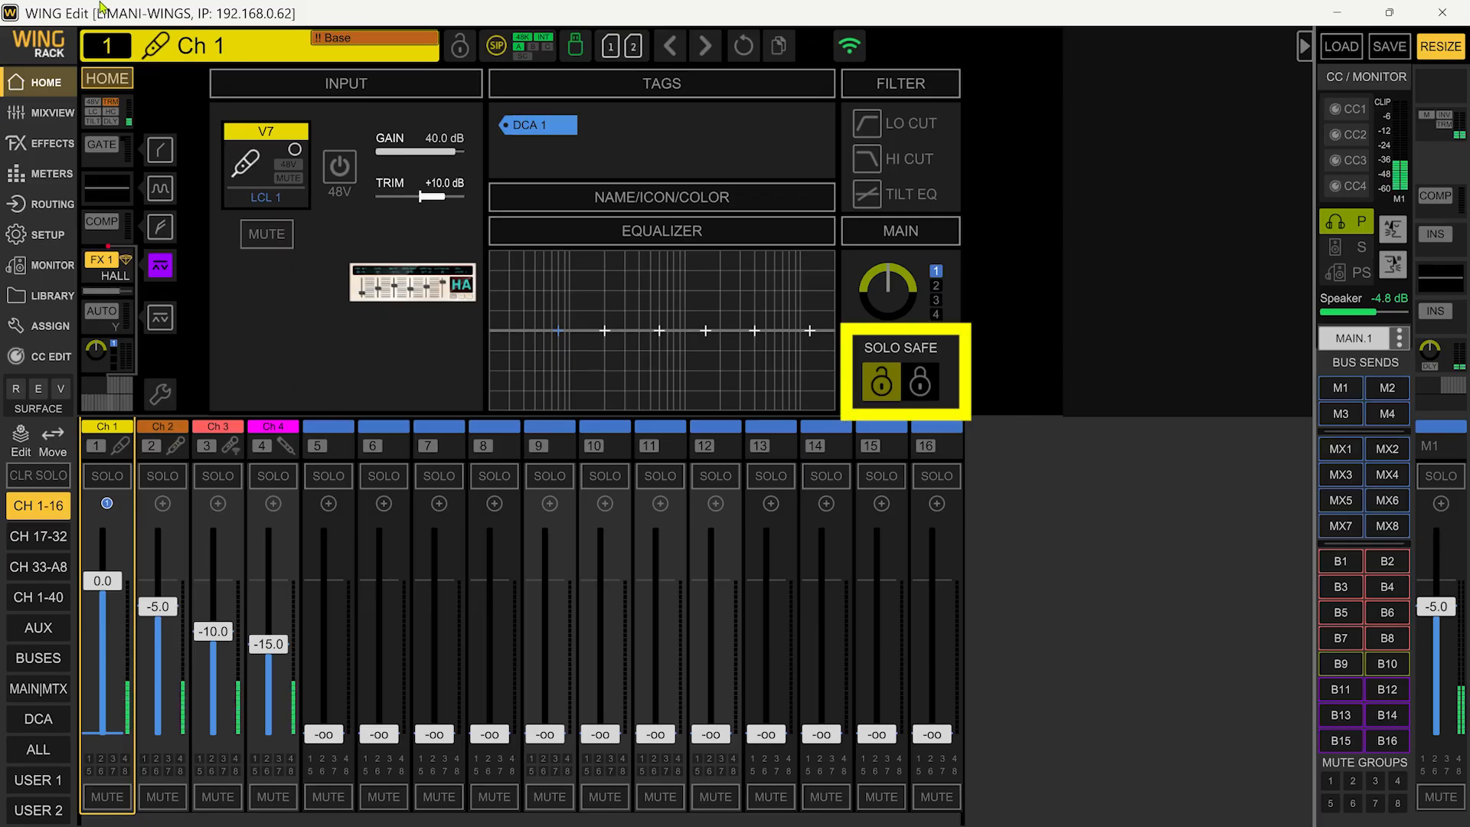
{"action": "left_click", "coordinate": [123, 60]}
{"action": "left_click", "coordinate": [61, 433]}
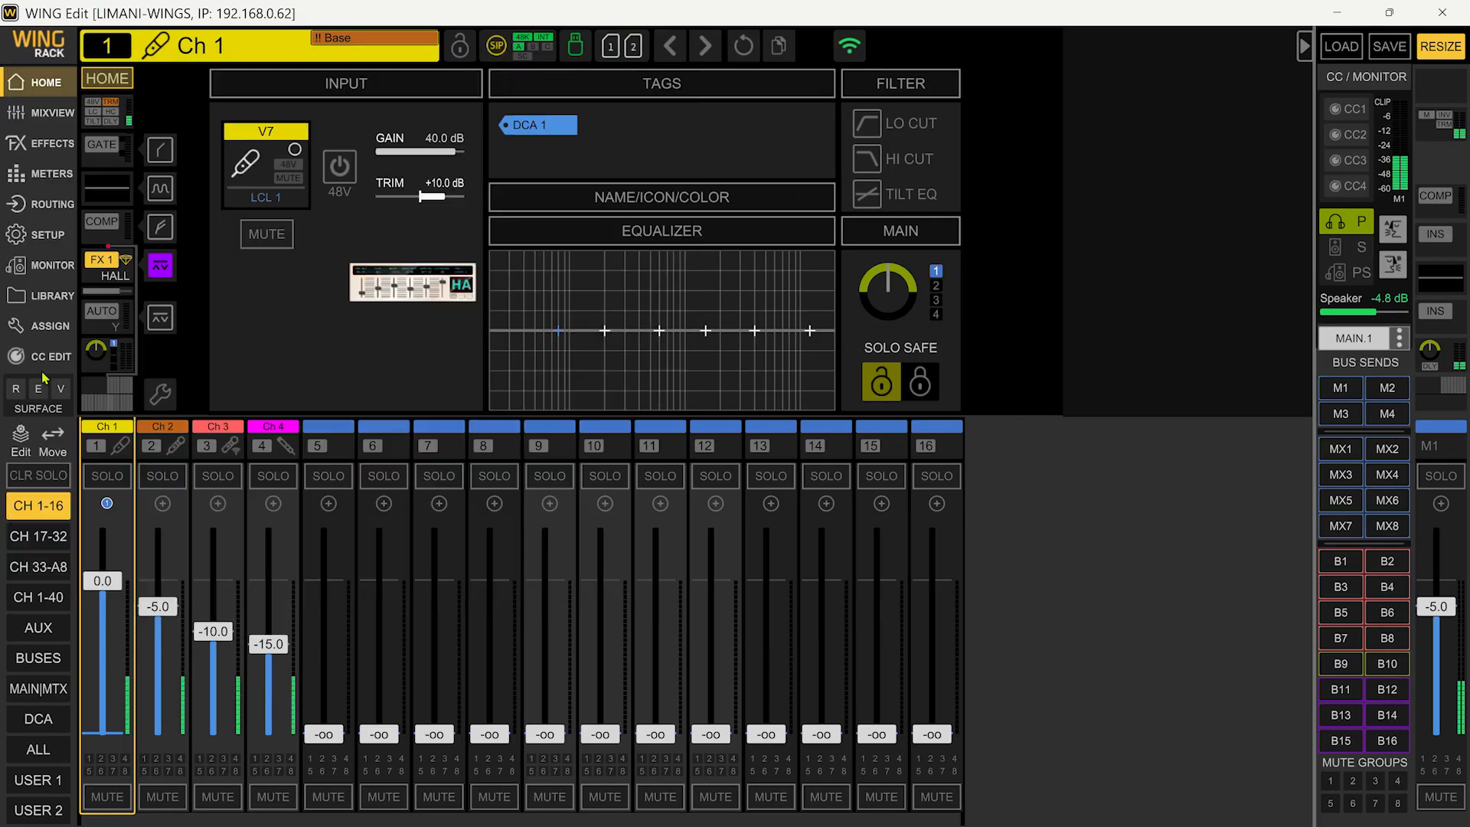
{"action": "left_click", "coordinate": [107, 52]}
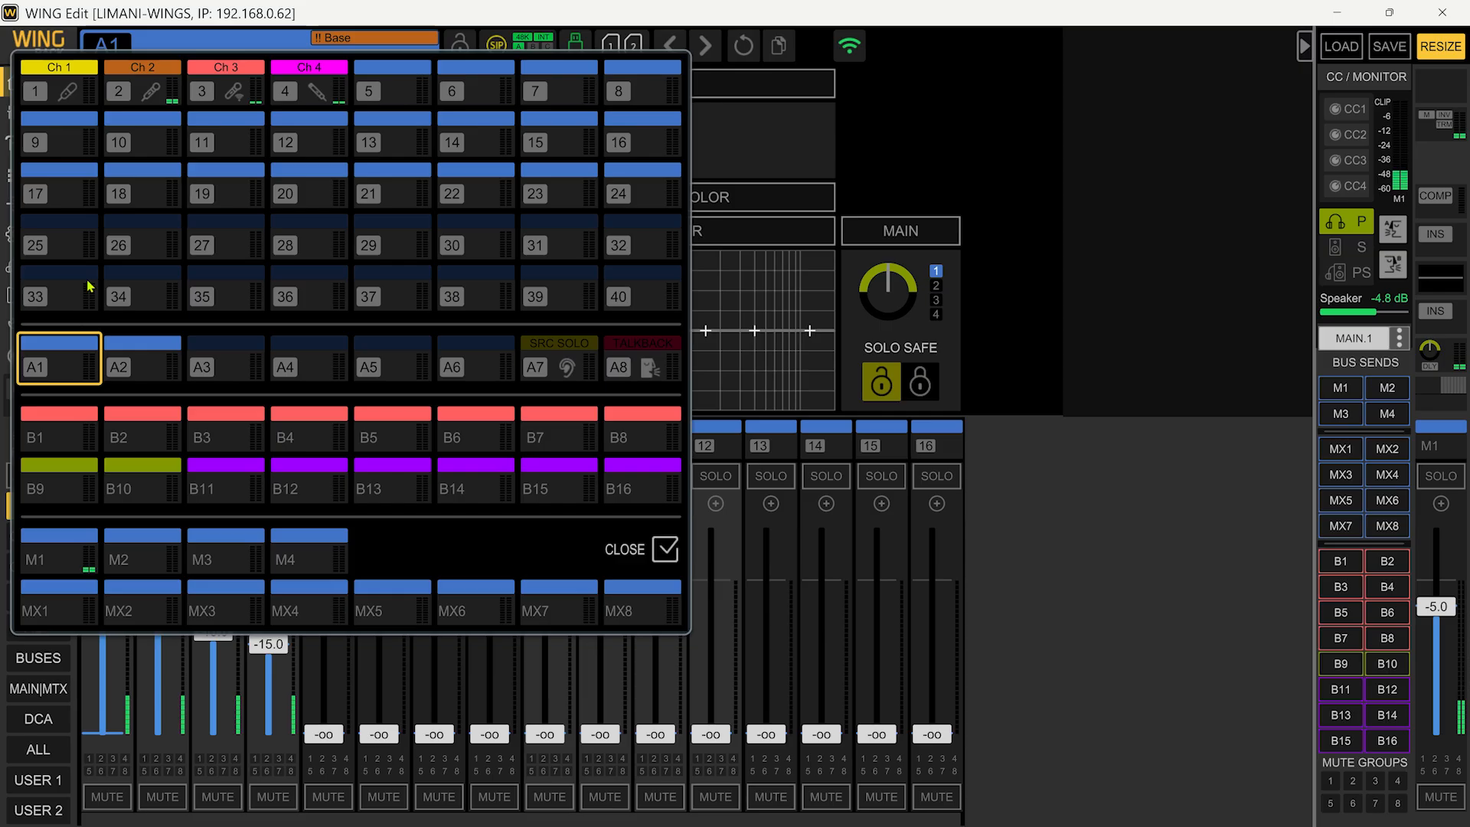
{"action": "left_click", "coordinate": [74, 444]}
{"action": "left_click", "coordinate": [132, 55]}
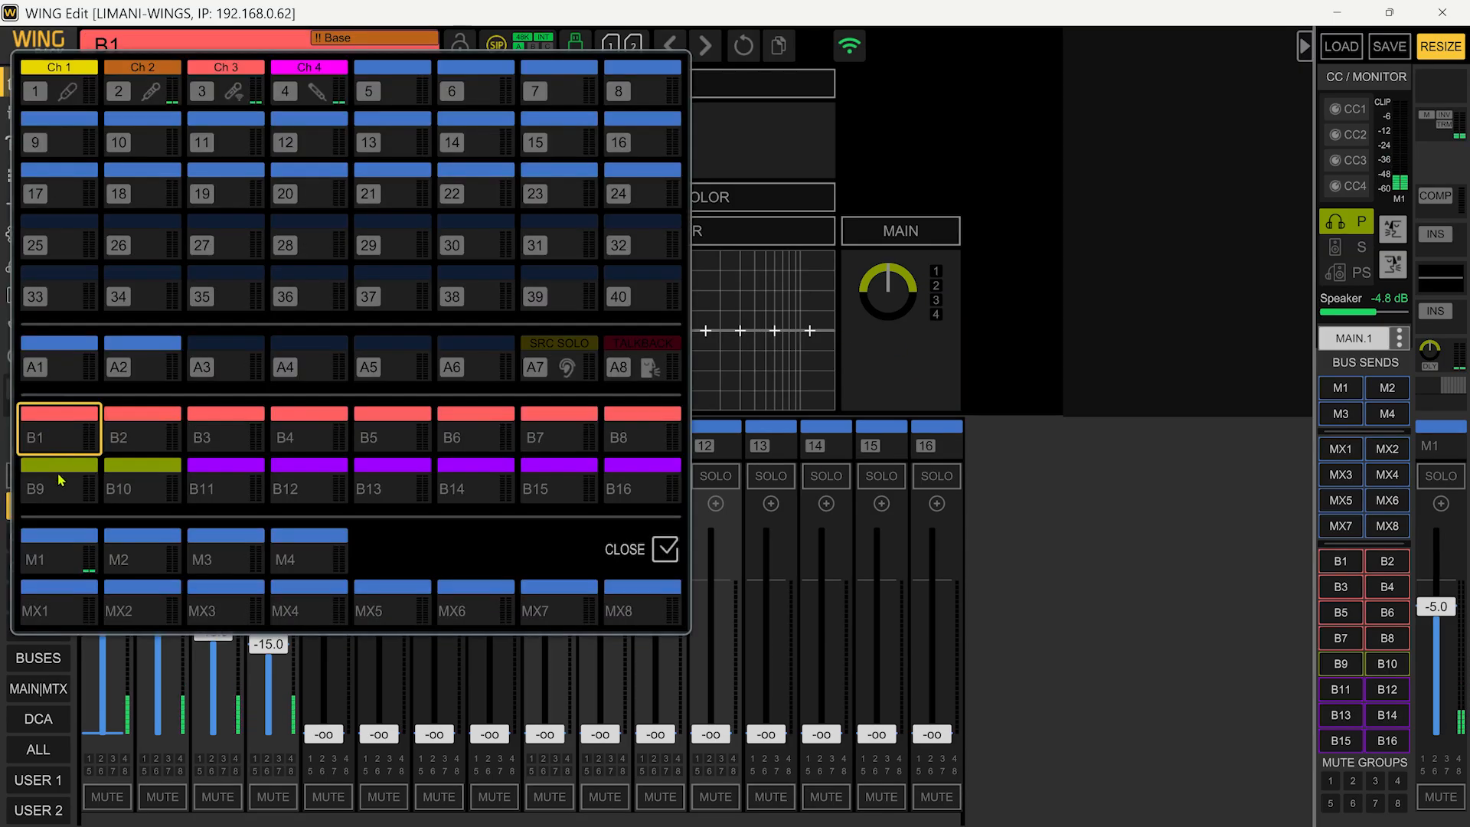
{"action": "left_click", "coordinate": [55, 541]}
{"action": "left_click", "coordinate": [107, 44]}
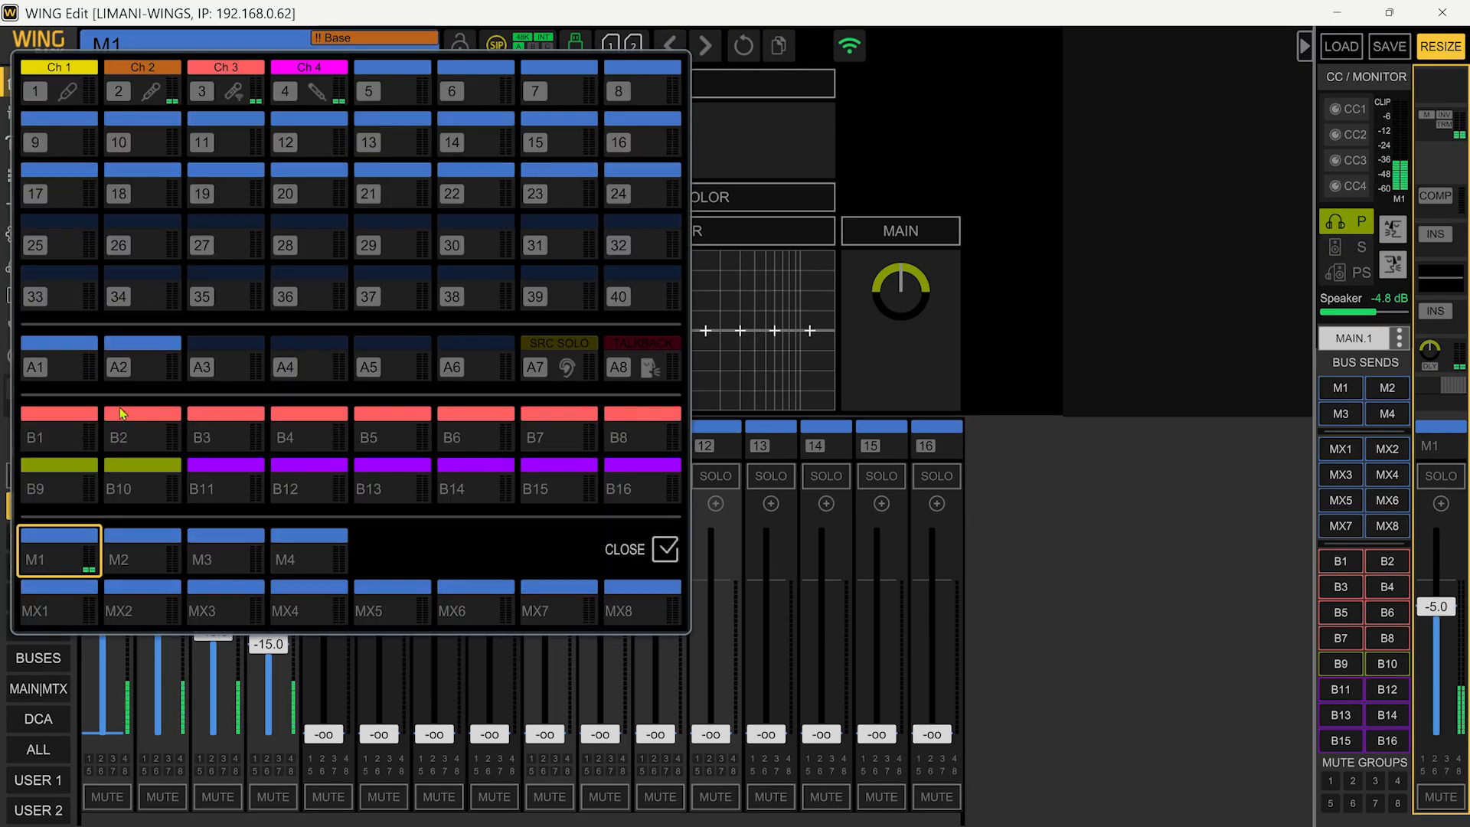
{"action": "left_click", "coordinate": [61, 613]}
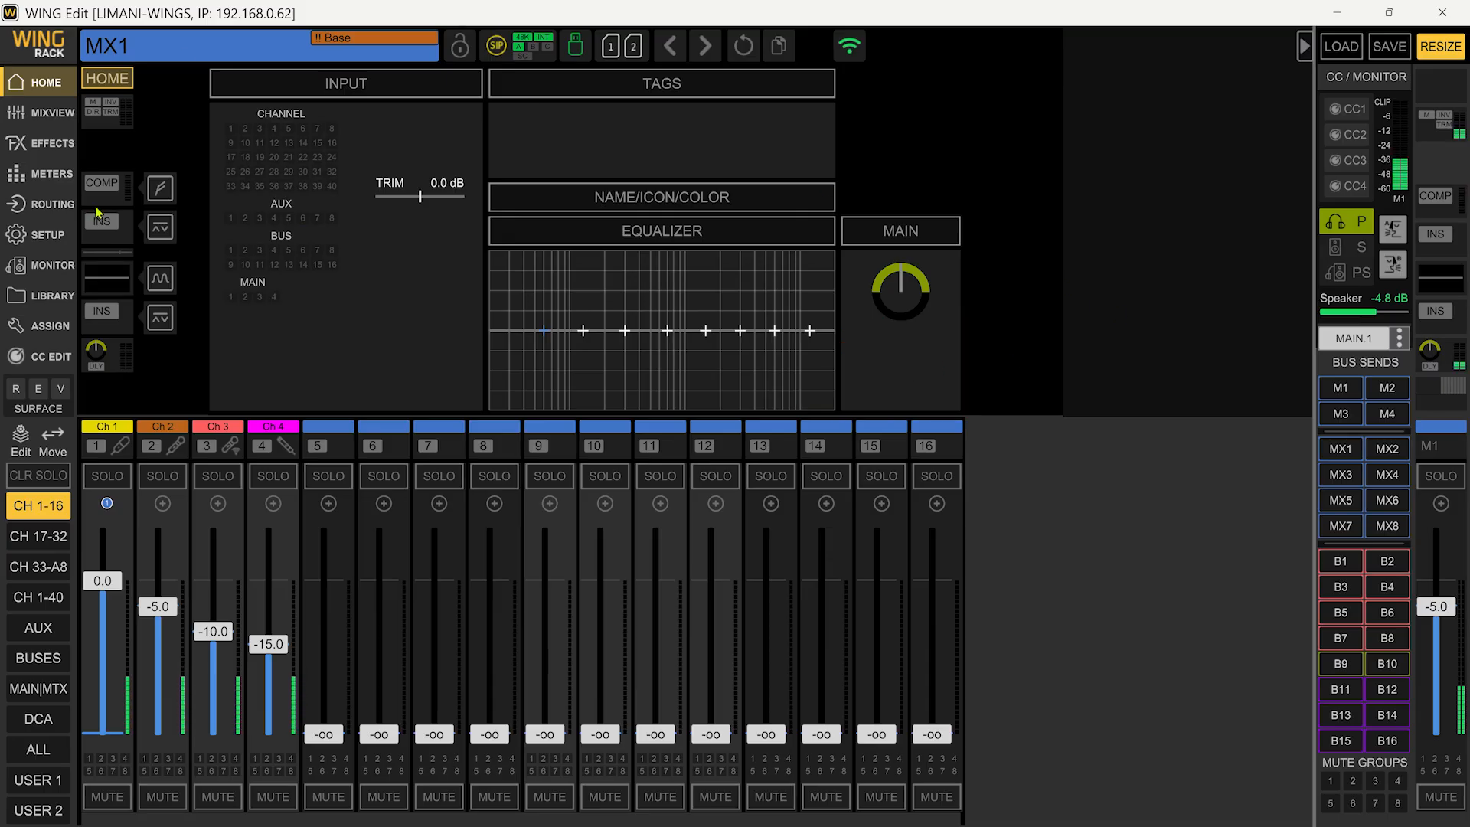
- Set the solo mode to STUDIO and check channel 1, Aux 1, Bus 1, Main 1 and Matrix 1 for the Solo Bus option
{"action": "left_click", "coordinate": [39, 237]}
{"action": "left_click", "coordinate": [687, 163]}
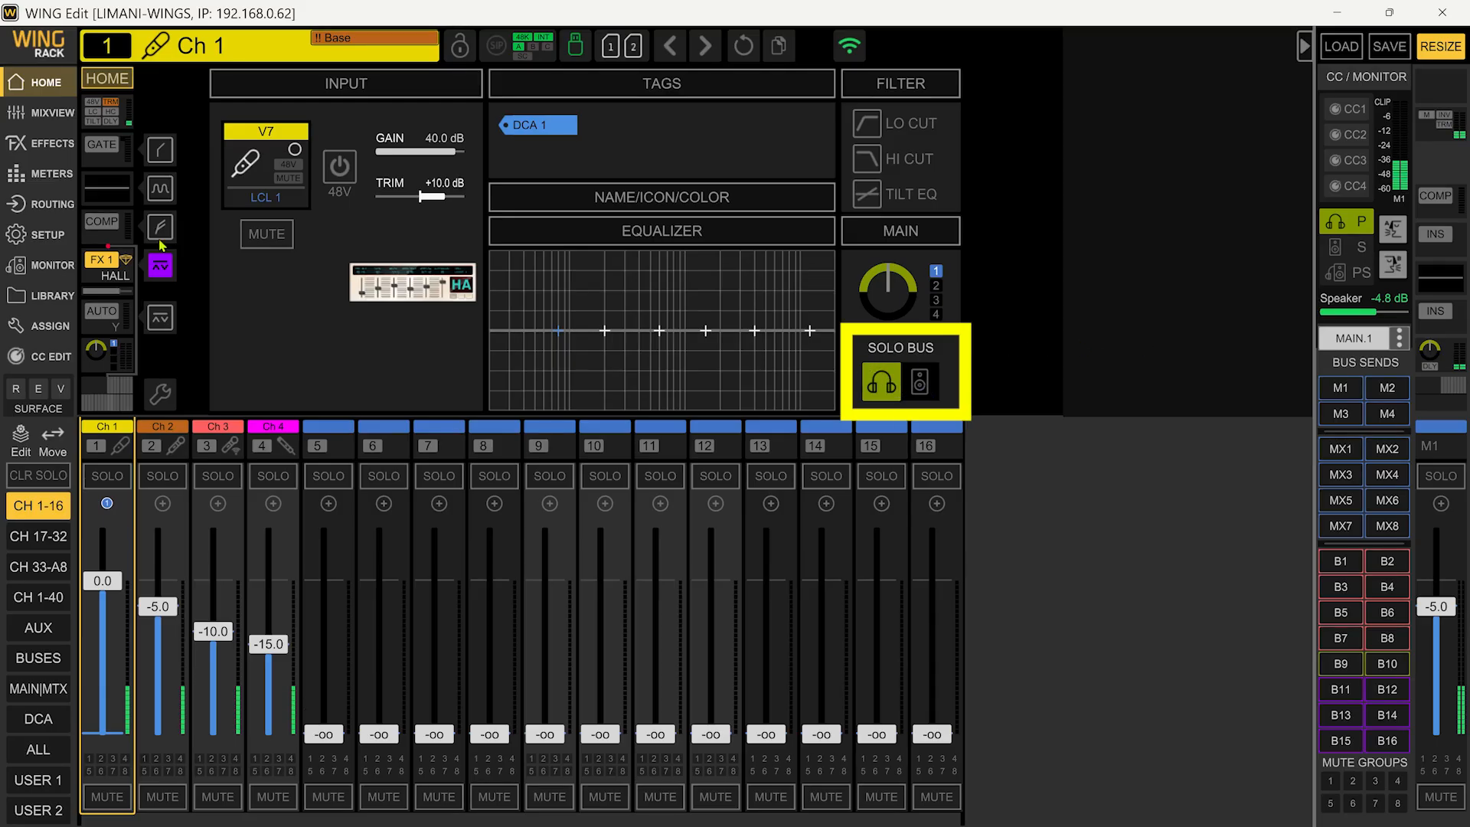
{"action": "left_click", "coordinate": [107, 46]}
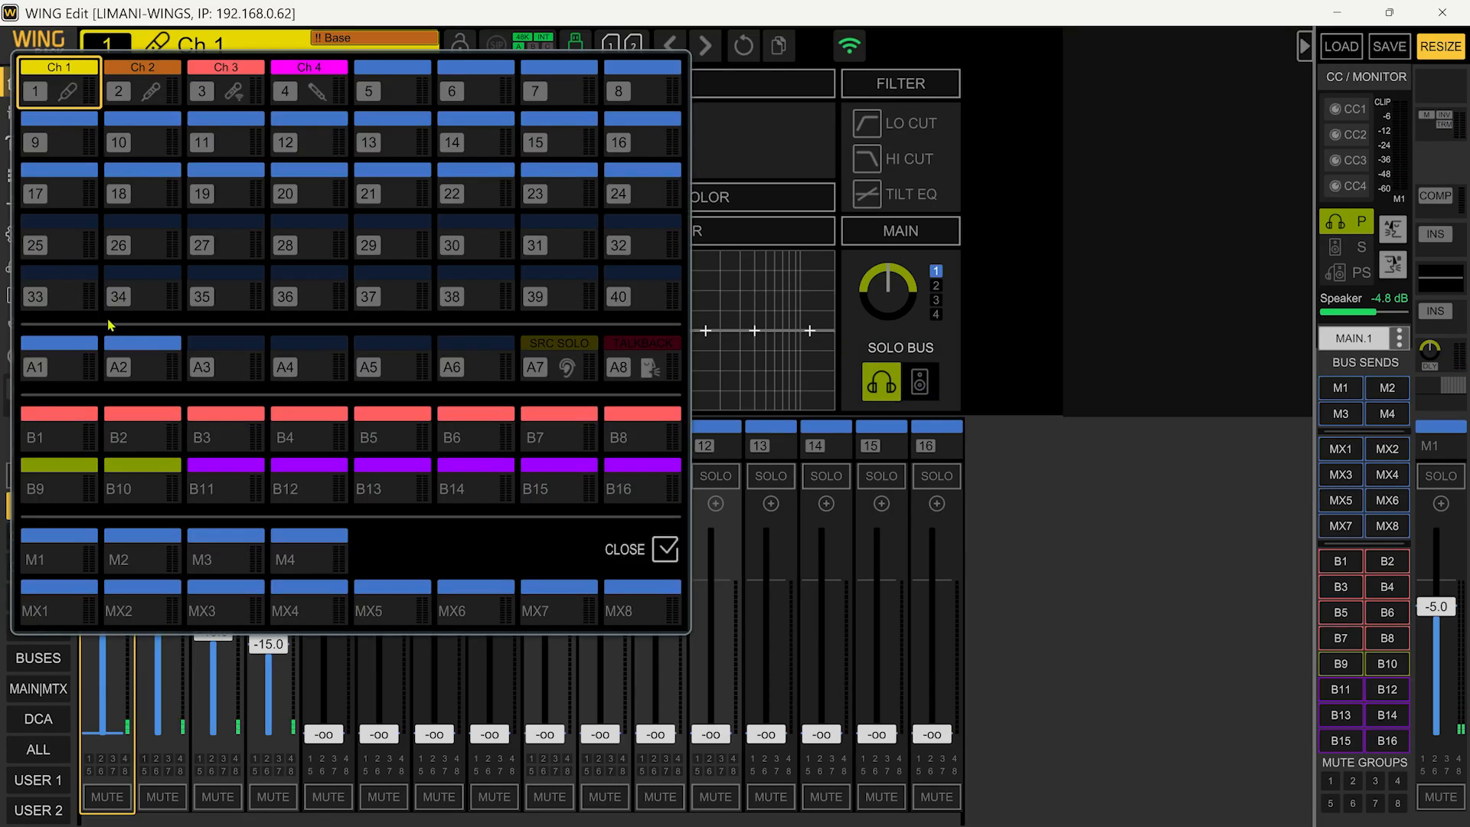
{"action": "left_click", "coordinate": [60, 385]}
{"action": "left_click", "coordinate": [123, 48]}
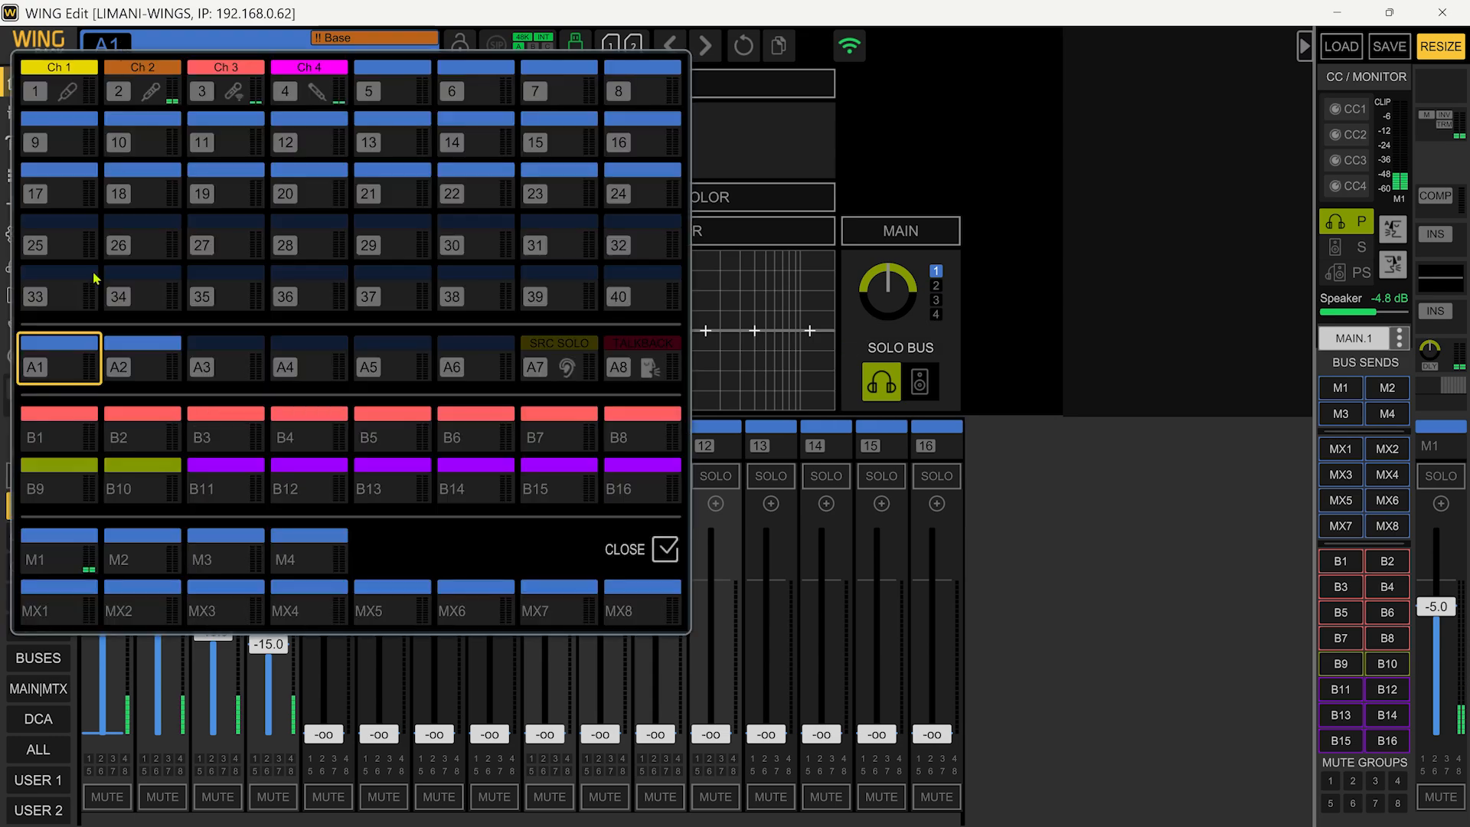
{"action": "left_click", "coordinate": [84, 431]}
{"action": "left_click", "coordinate": [115, 46]}
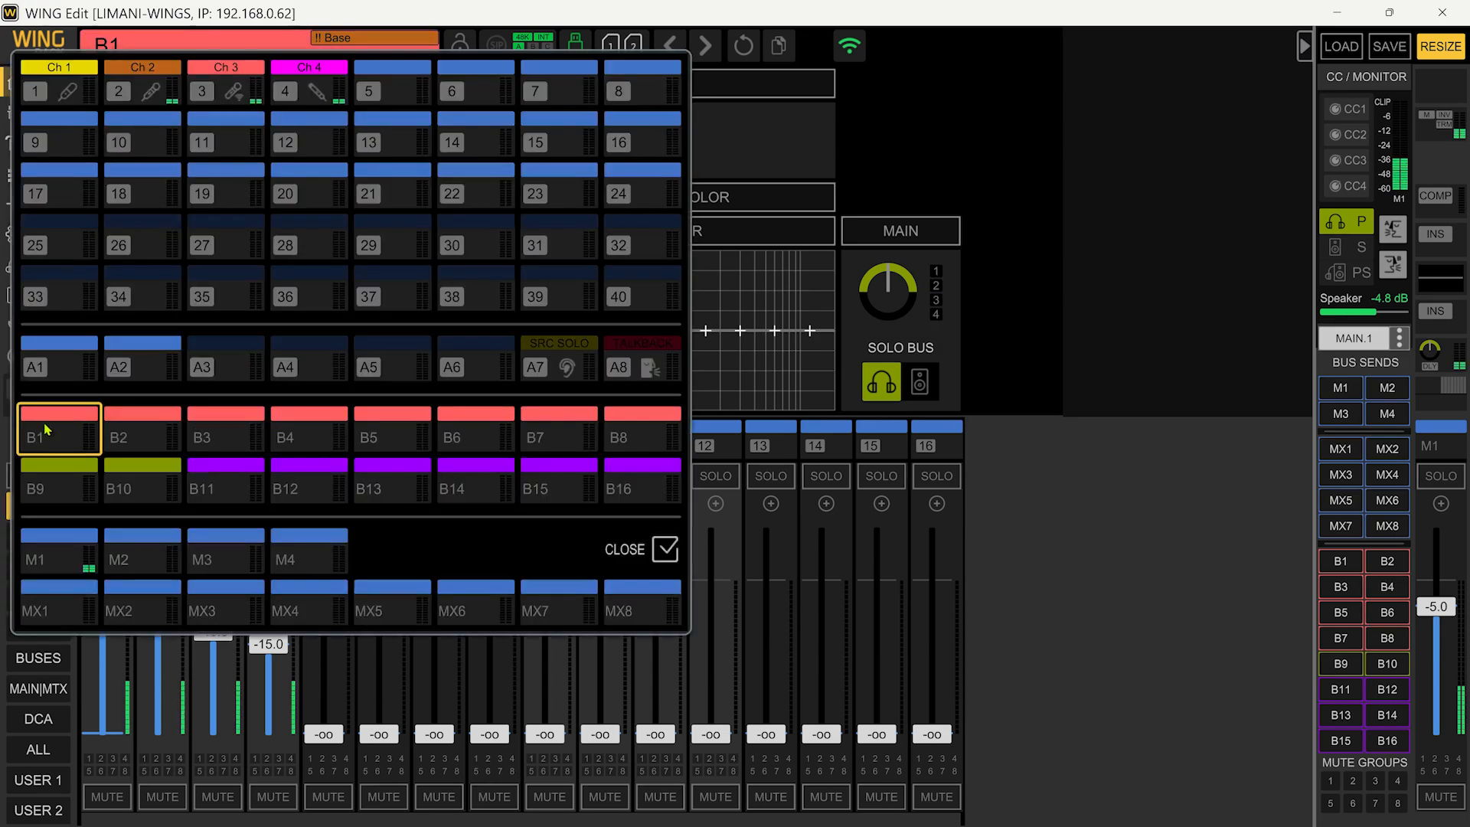
{"action": "left_click", "coordinate": [61, 540]}
{"action": "left_click", "coordinate": [115, 46]}
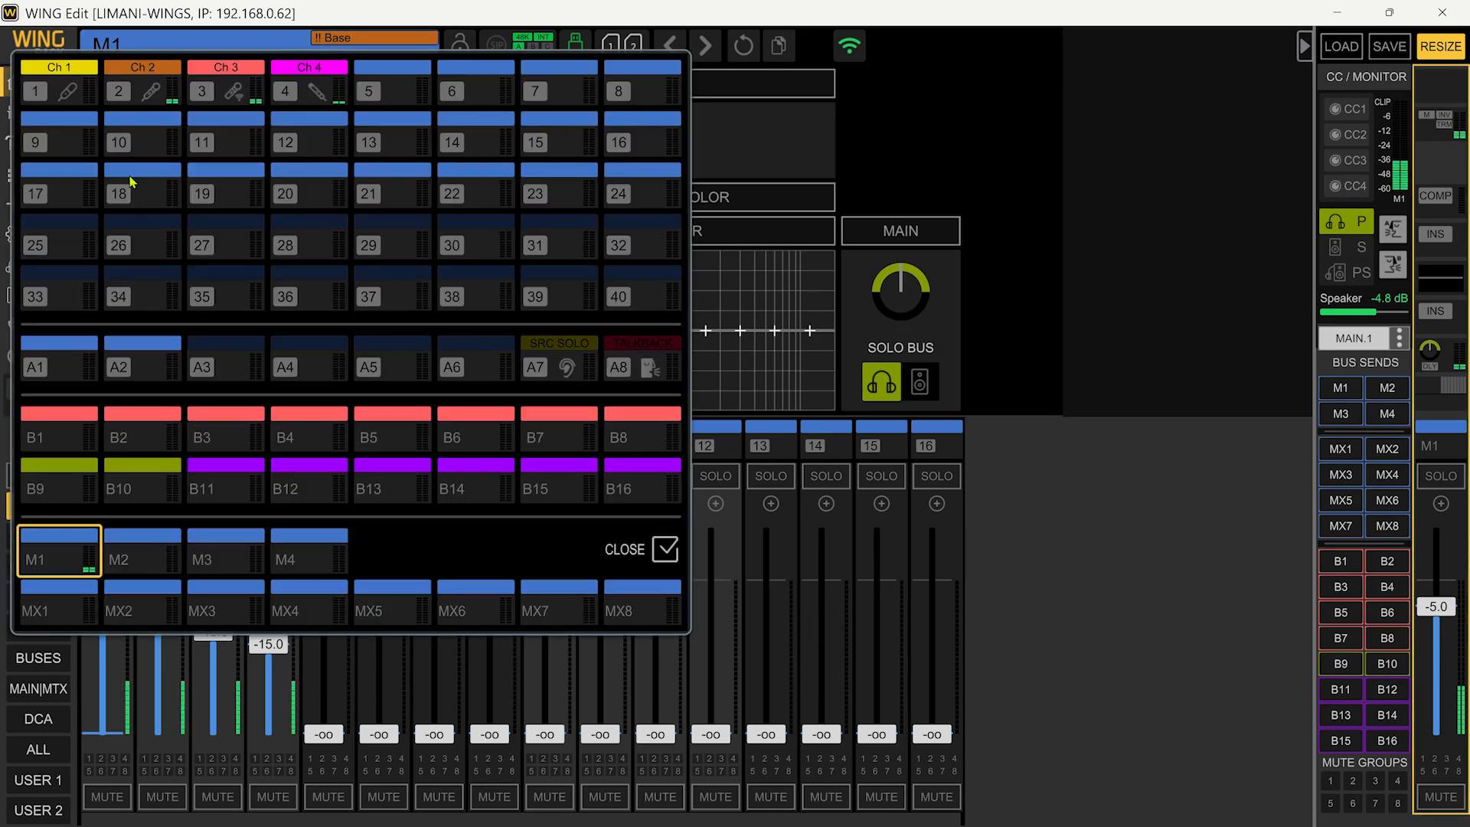
{"action": "left_click", "coordinate": [55, 609]}
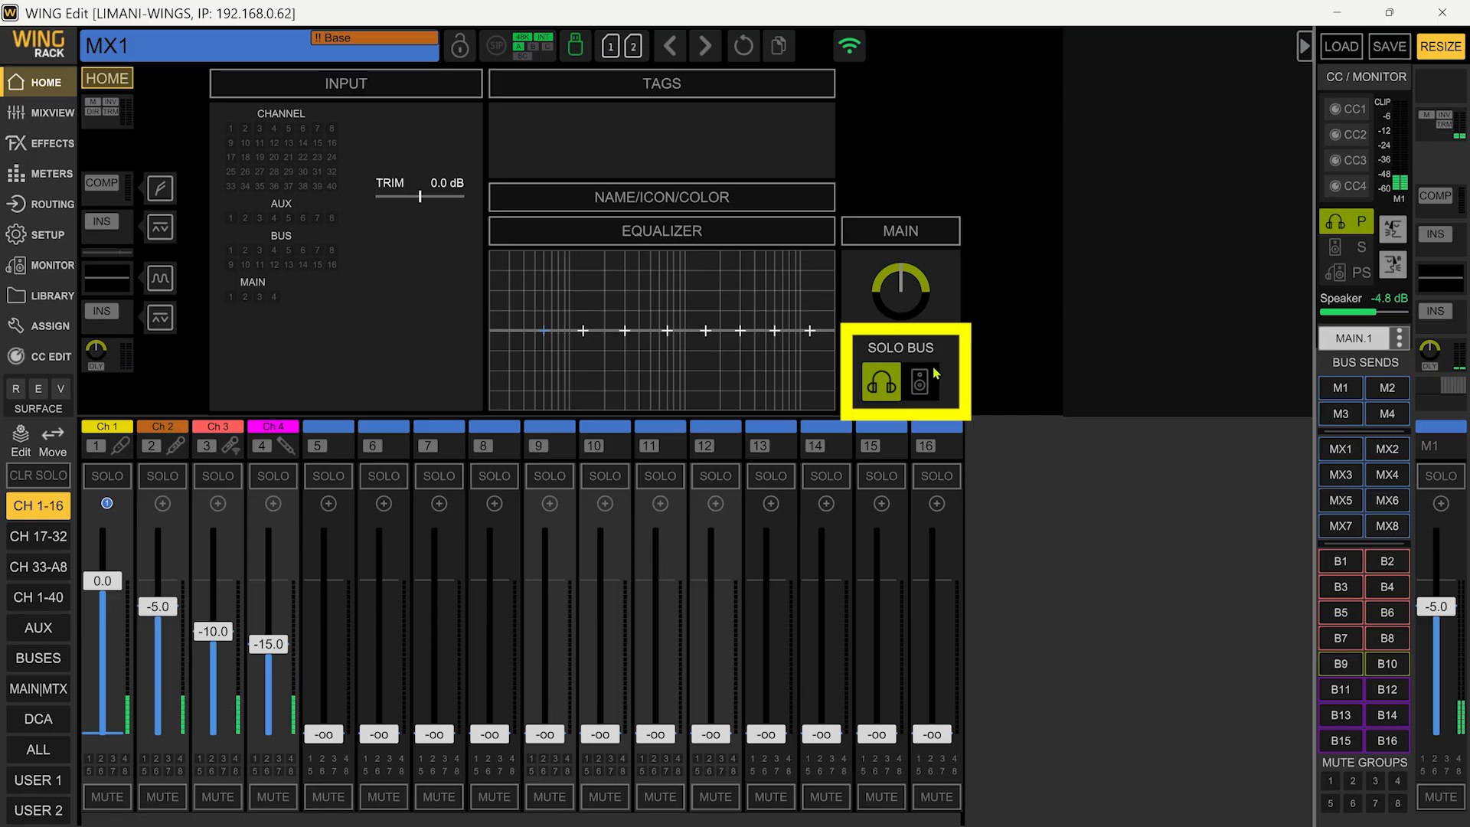
- Revisit the solo mode in the audio setup and check channel 1's main section for a solo option
{"action": "left_click", "coordinate": [42, 235]}
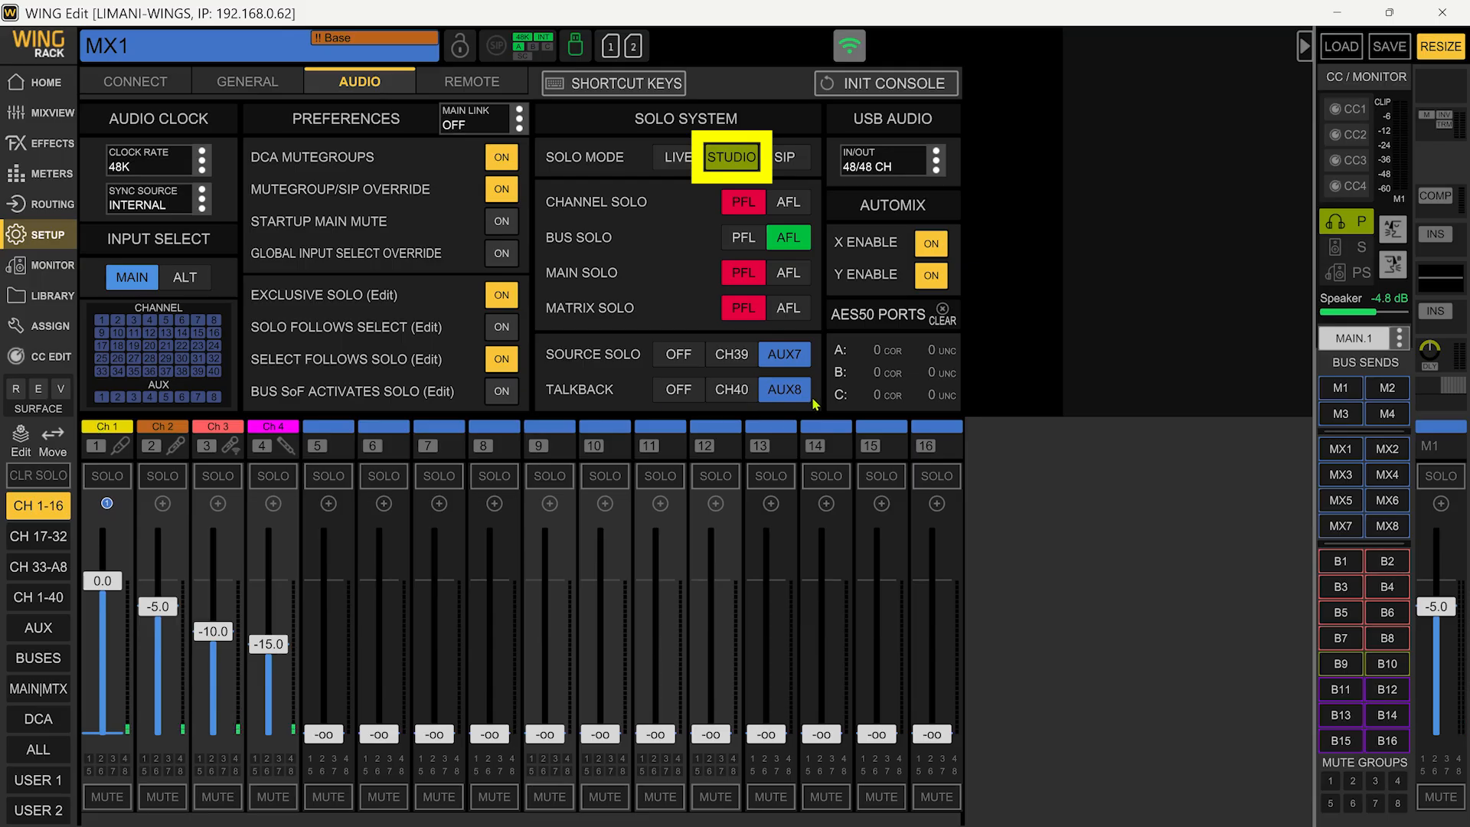
{"action": "left_click", "coordinate": [127, 430]}
{"action": "left_click", "coordinate": [127, 430]}
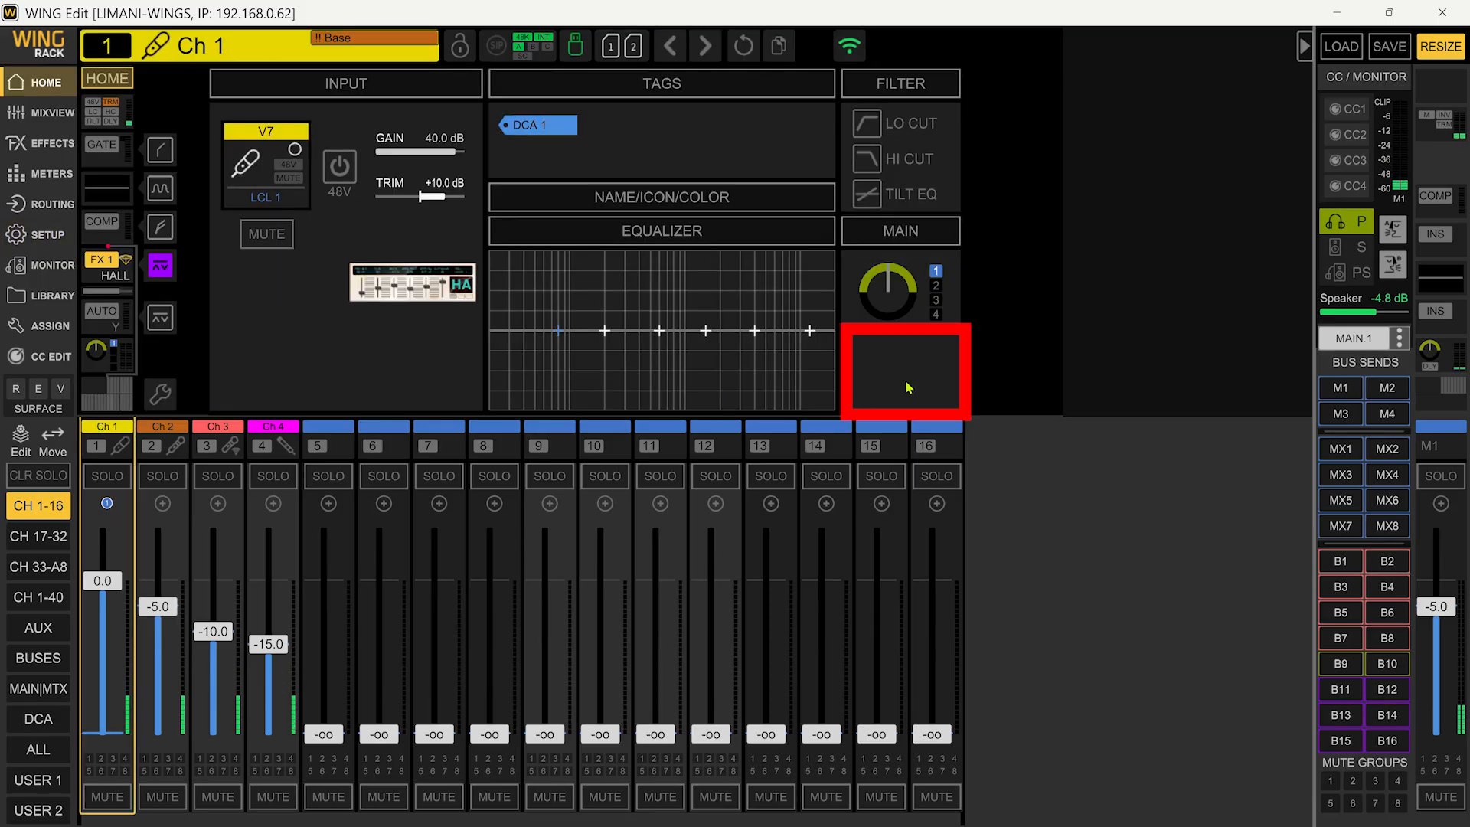
- Check the main section of Aux 1, Bus 1, Main 1 and Matrix 1 for a solo option
{"action": "left_click", "coordinate": [107, 46]}
{"action": "left_click", "coordinate": [109, 58]}
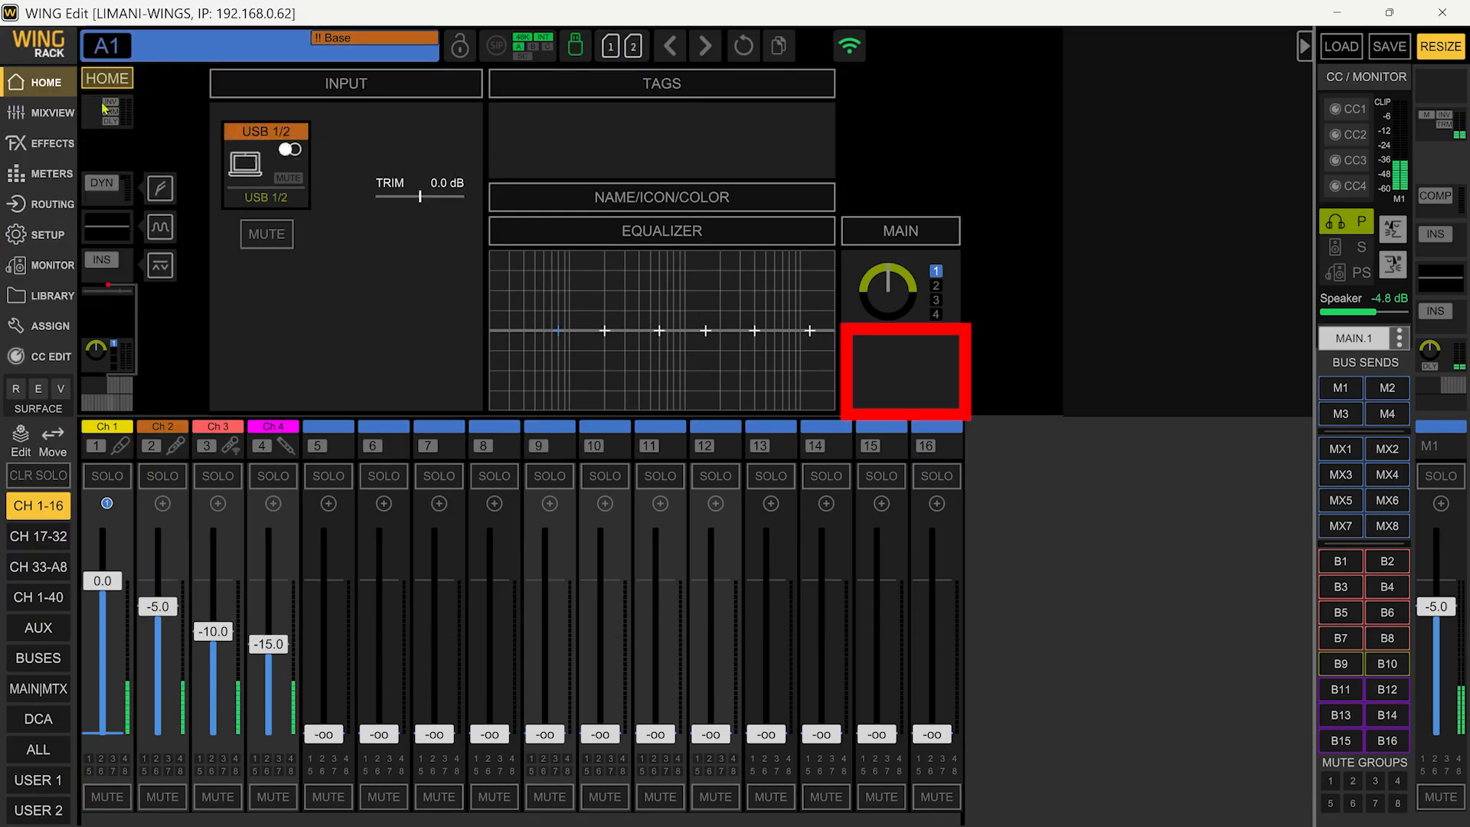
{"action": "left_click", "coordinate": [107, 50]}
{"action": "left_click", "coordinate": [46, 435]}
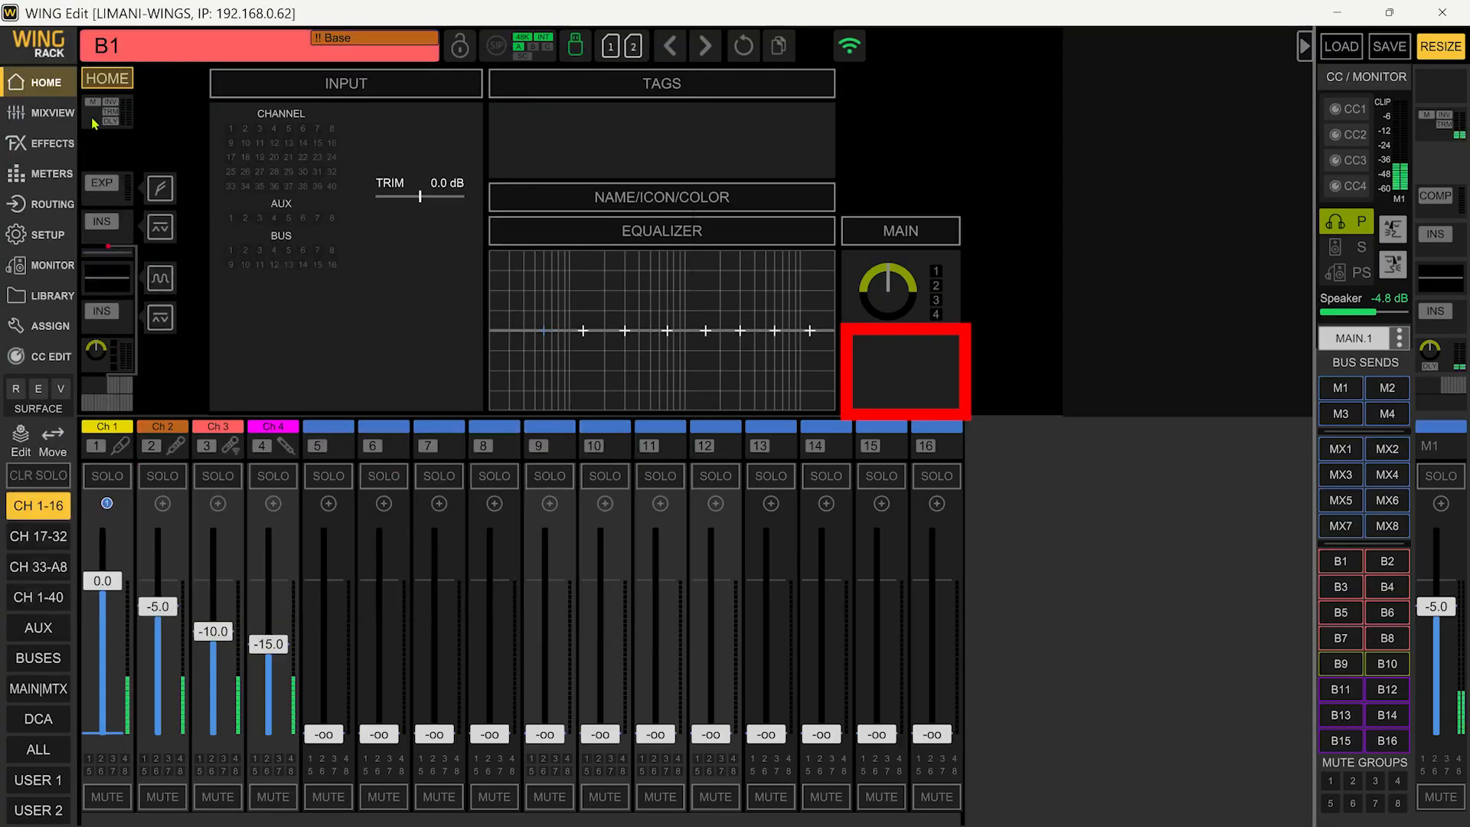
{"action": "left_click", "coordinate": [110, 49]}
{"action": "left_click", "coordinate": [65, 535]}
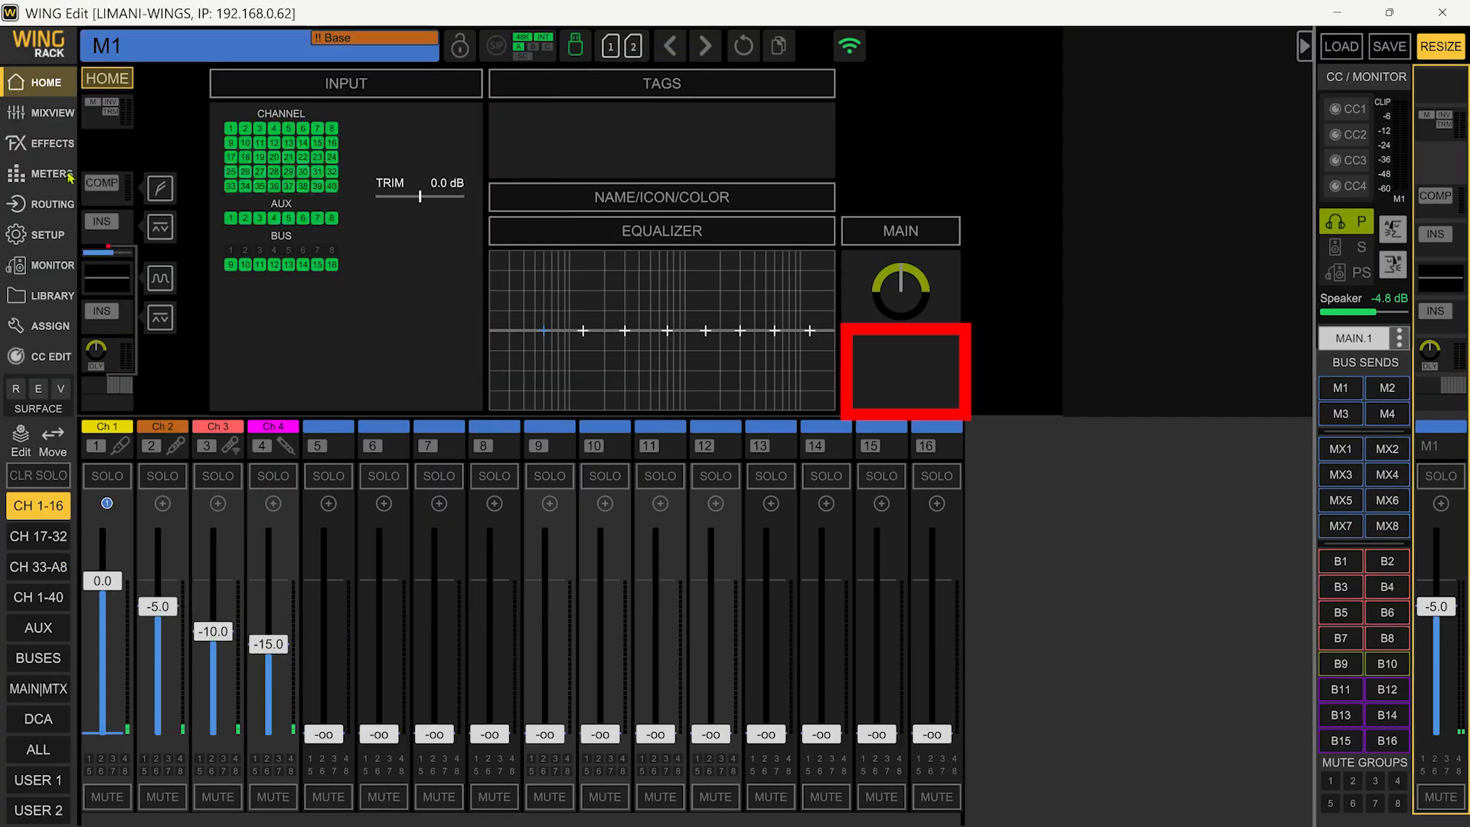
{"action": "left_click", "coordinate": [107, 46]}
{"action": "left_click", "coordinate": [76, 621]}
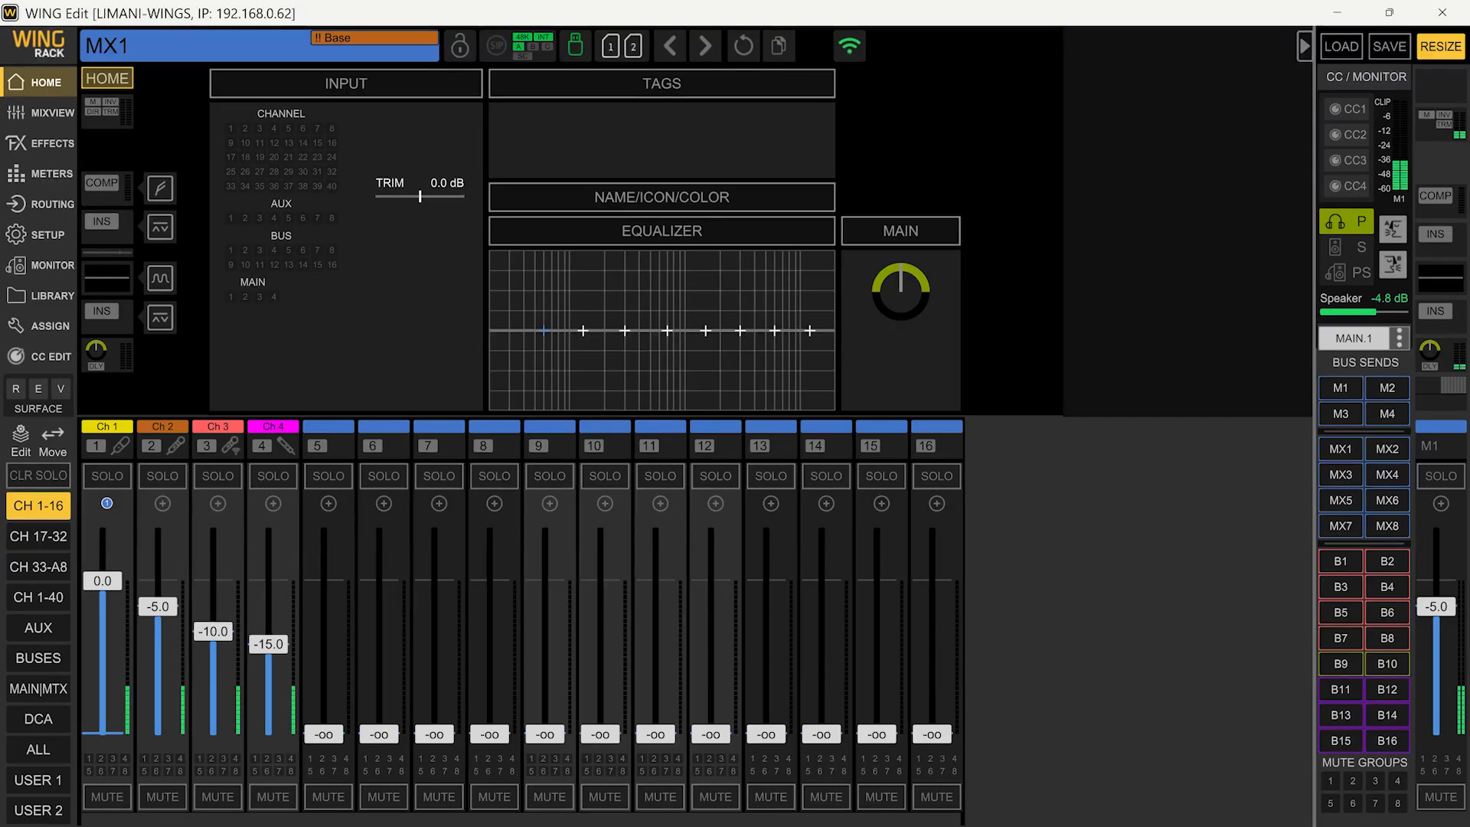
- Set the solo mode to SIP in the audio setup and check channel 1's main section for Solo Safe
{"action": "left_click", "coordinate": [55, 234]}
{"action": "left_click", "coordinate": [788, 158]}
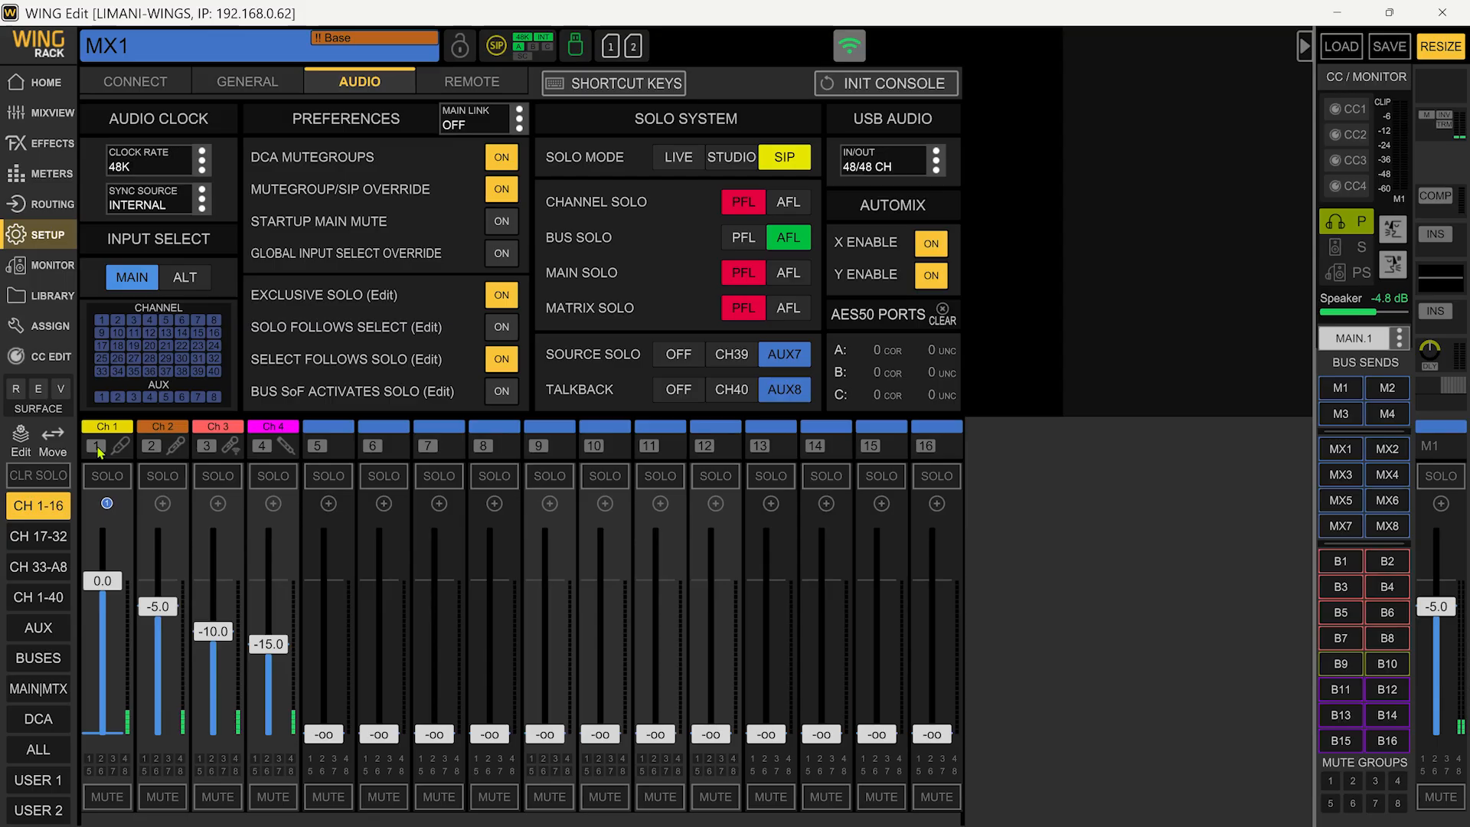
{"action": "left_click", "coordinate": [107, 444]}
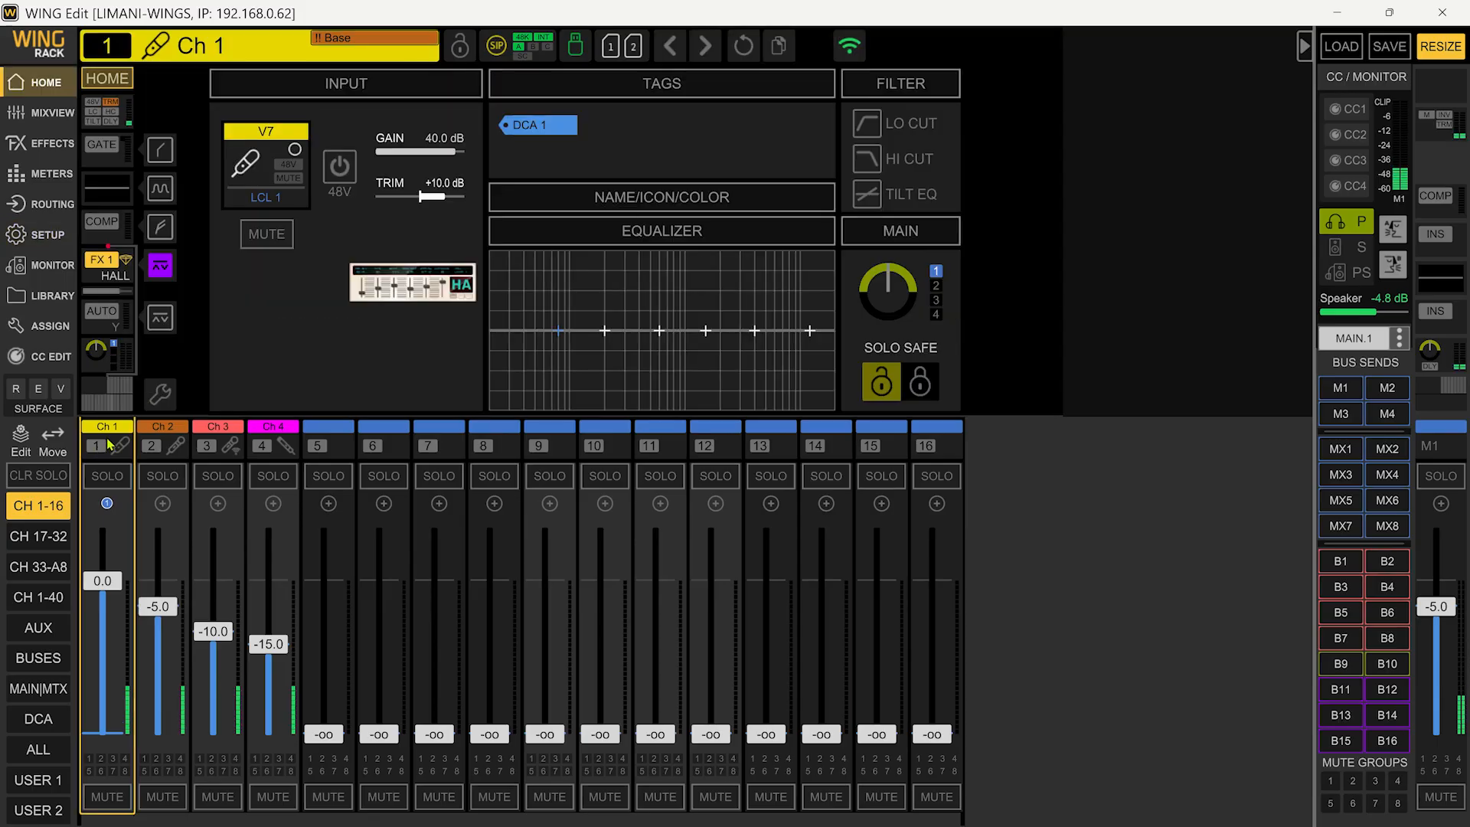
- Examine channel 1's processing order and tap point in the signal chain configuration, and leave that view
{"action": "left_click", "coordinate": [162, 395]}
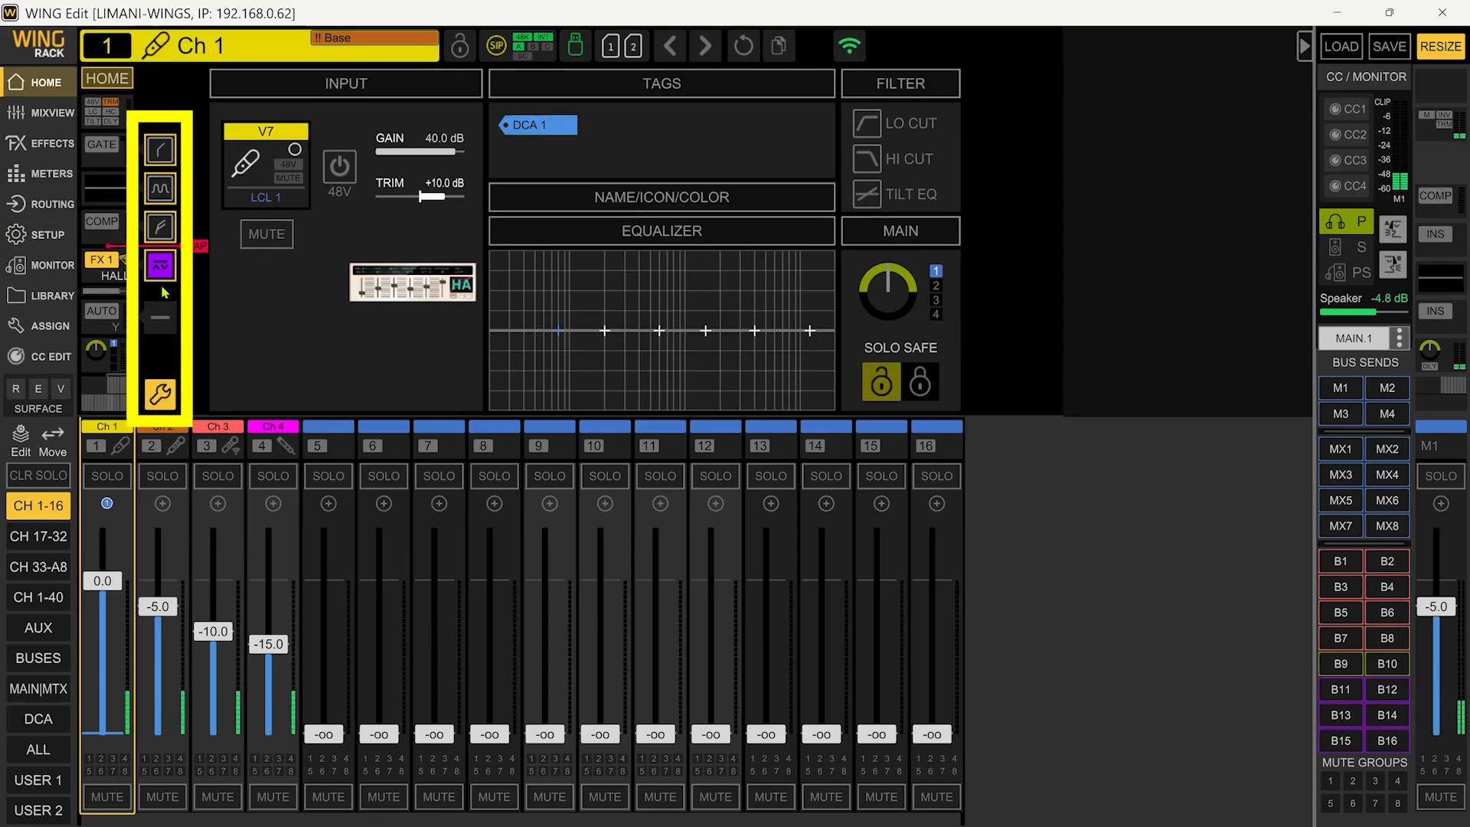
{"action": "left_click_drag", "start_coordinate": [170, 229], "coordinate": [160, 189]}
{"action": "mouse_move", "coordinate": [200, 245]}
{"action": "left_mouse_down"}
{"action": "mouse_move", "coordinate": [196, 283]}
{"action": "mouse_move", "coordinate": [200, 161]}
{"action": "mouse_move", "coordinate": [196, 246]}
{"action": "left_mouse_up"}
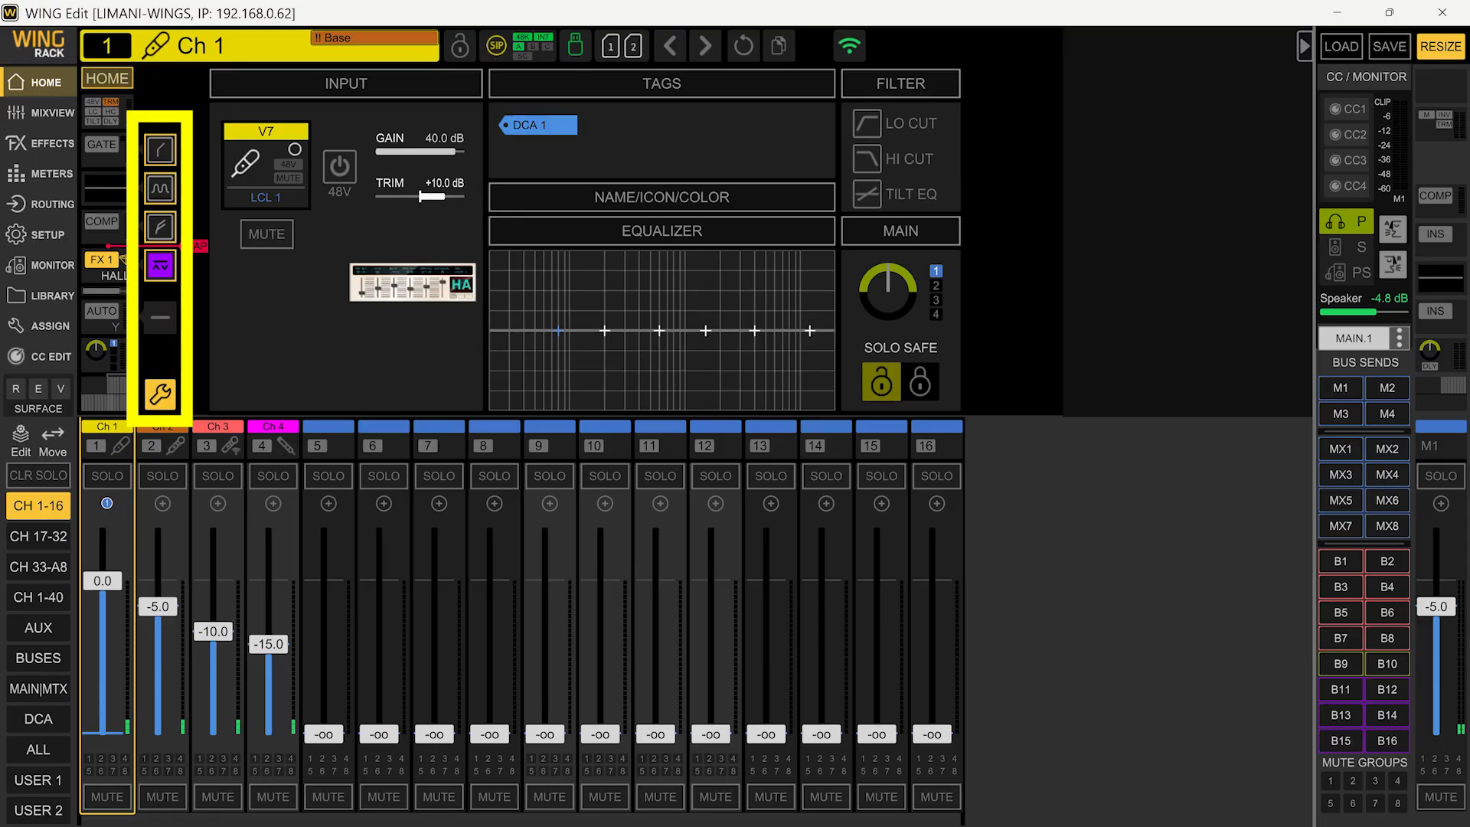
{"action": "left_click", "coordinate": [173, 389]}
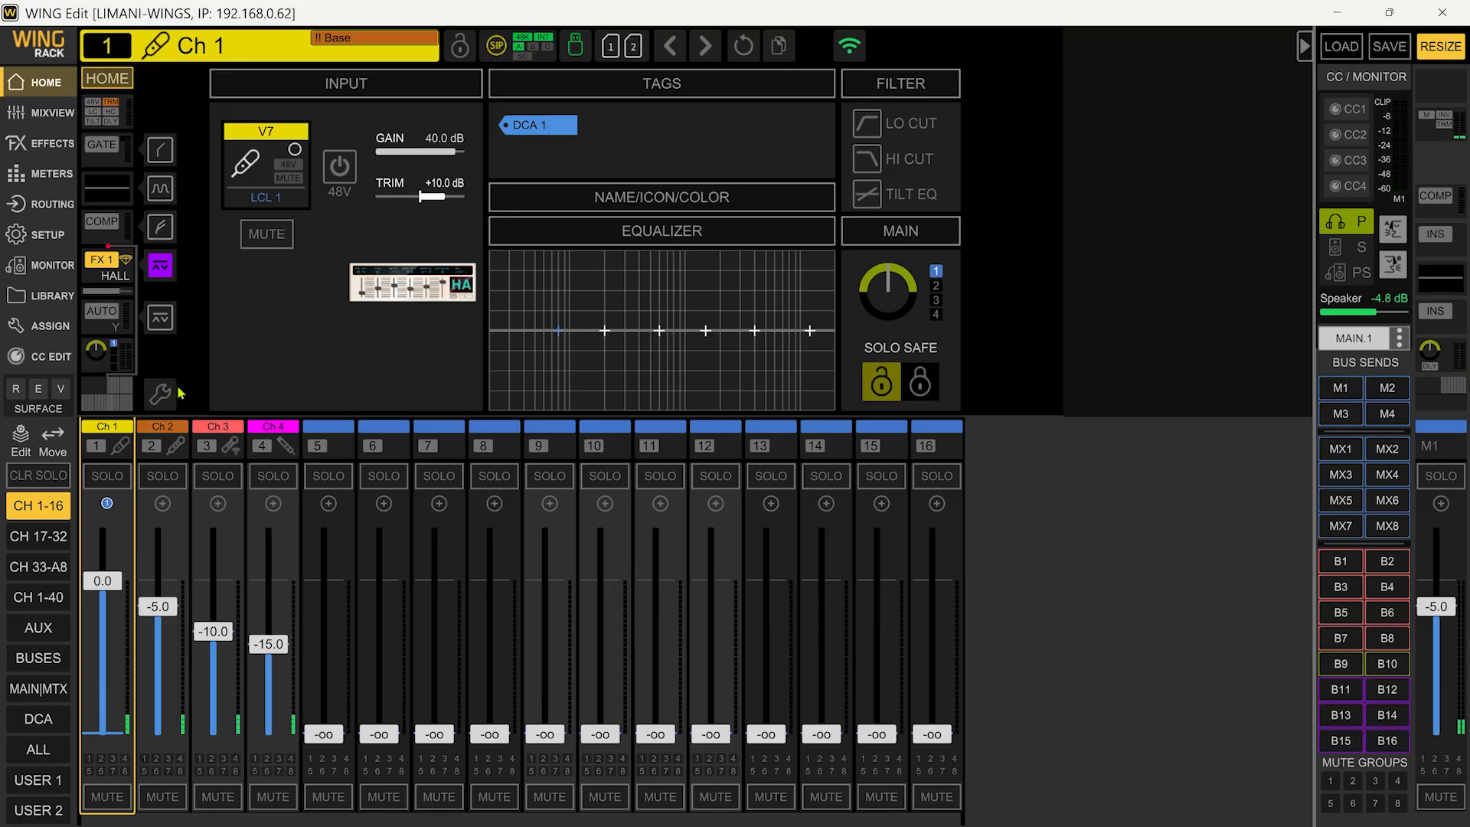
- Check the main section of Aux 1 and Bus 1 for the Solo Safe option
{"action": "left_click", "coordinate": [119, 44]}
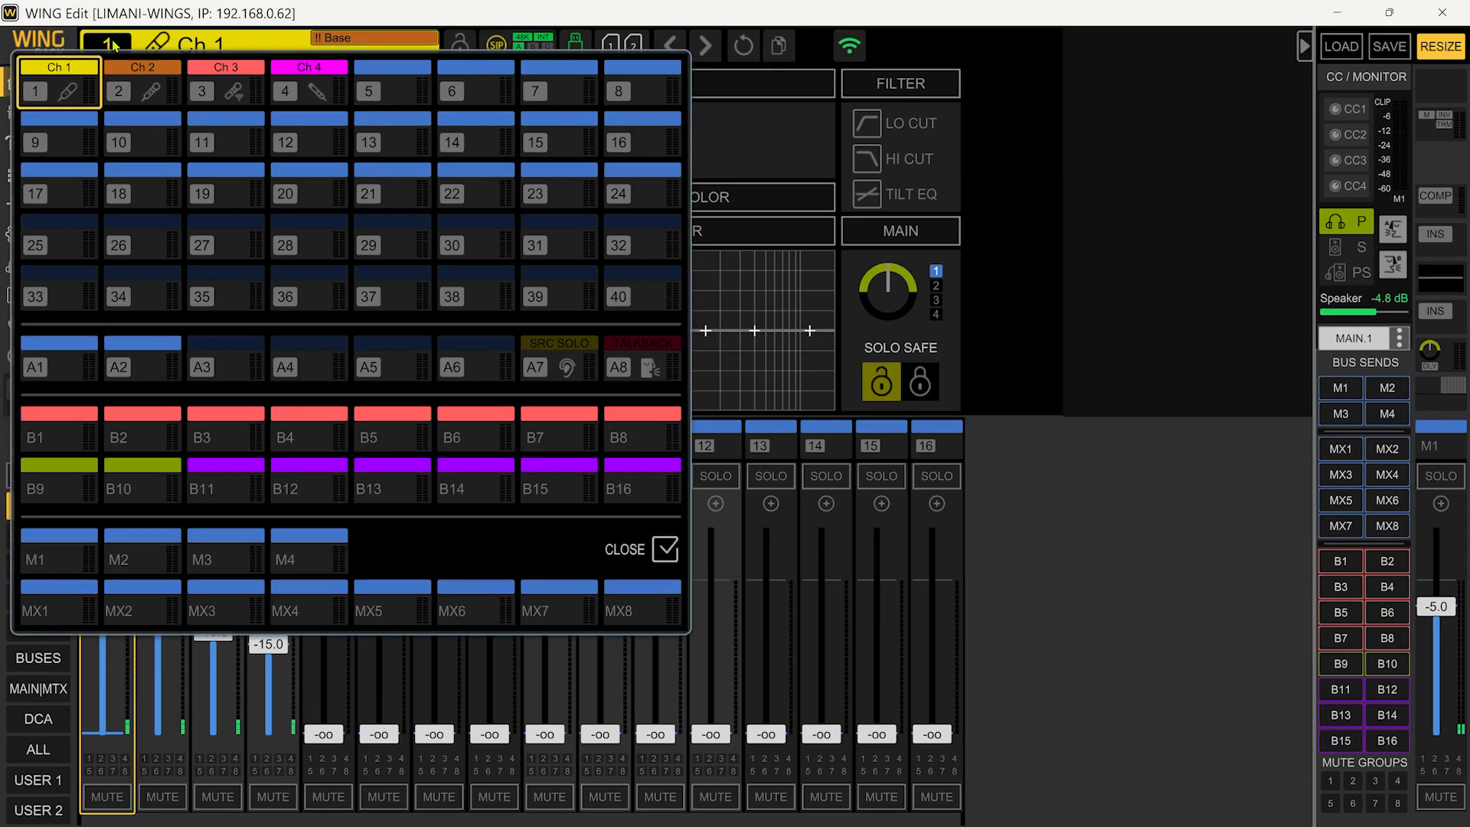
{"action": "left_click", "coordinate": [63, 379]}
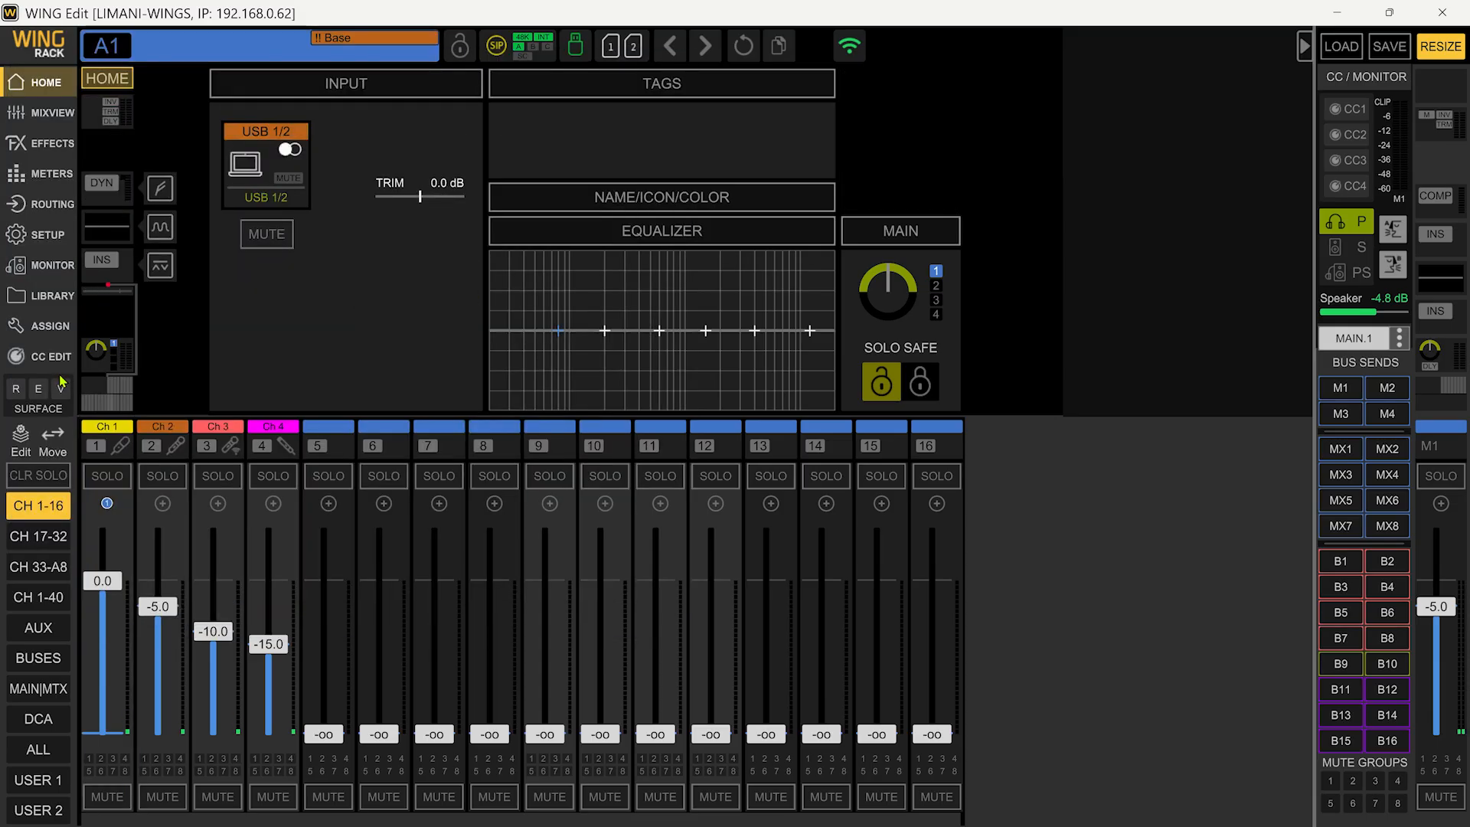
{"action": "left_click", "coordinate": [120, 46]}
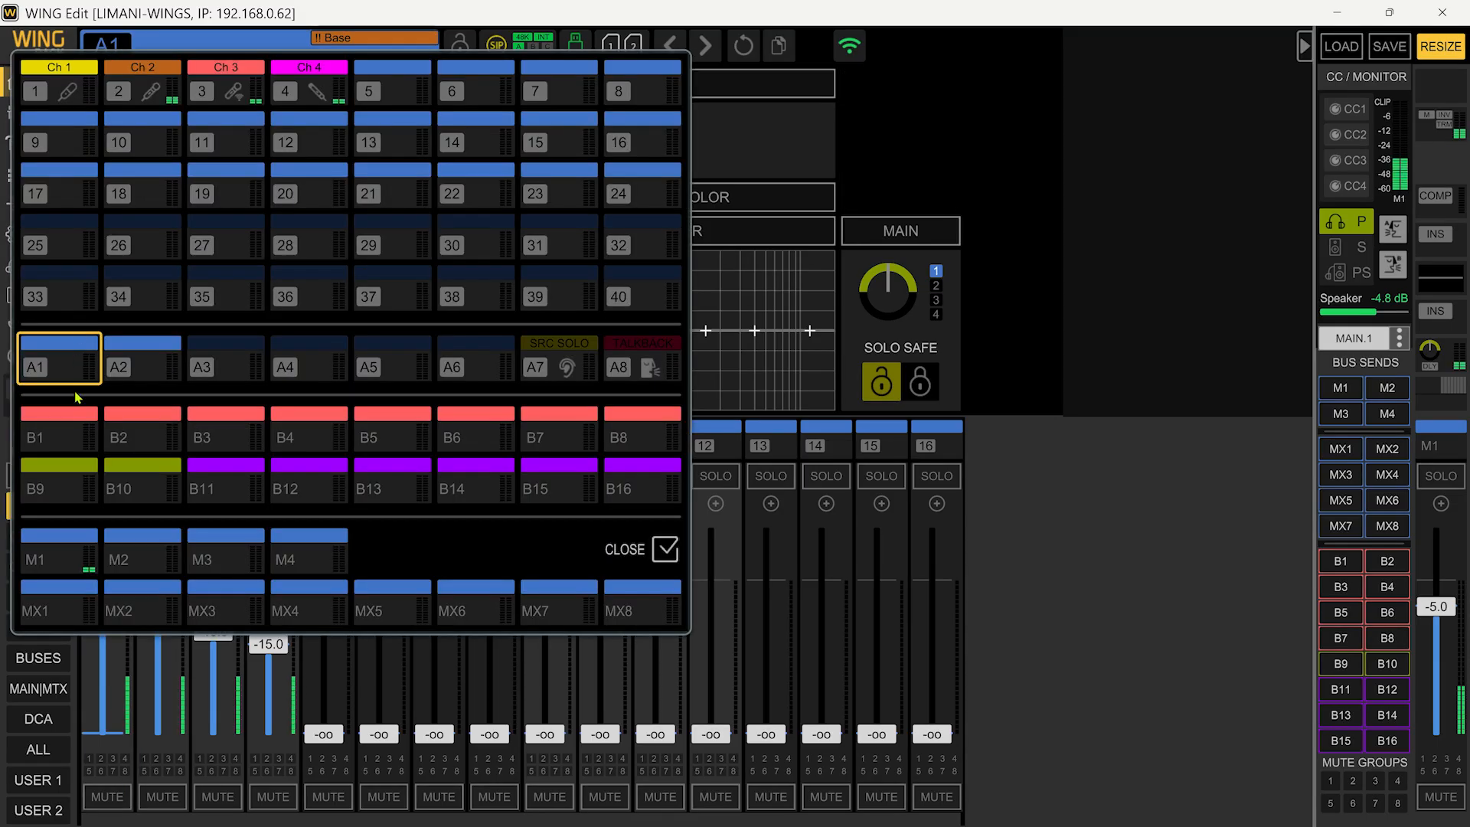
{"action": "left_click", "coordinate": [59, 433]}
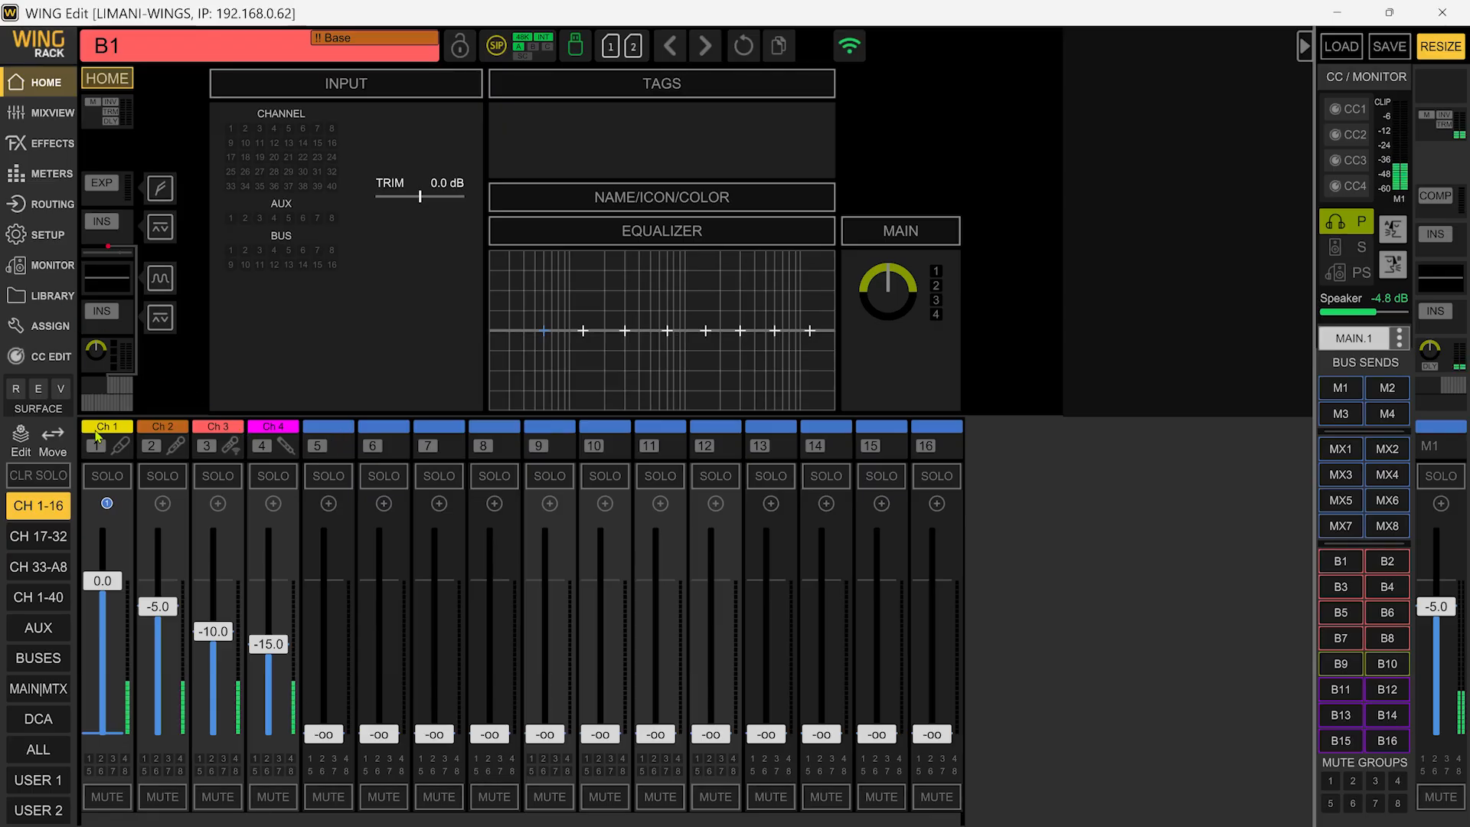
- Check the trim and balance section of Bus 1, Main 1, Matrix 1, channel 1 and Aux 1 for a Mono option
{"action": "left_click", "coordinate": [123, 53]}
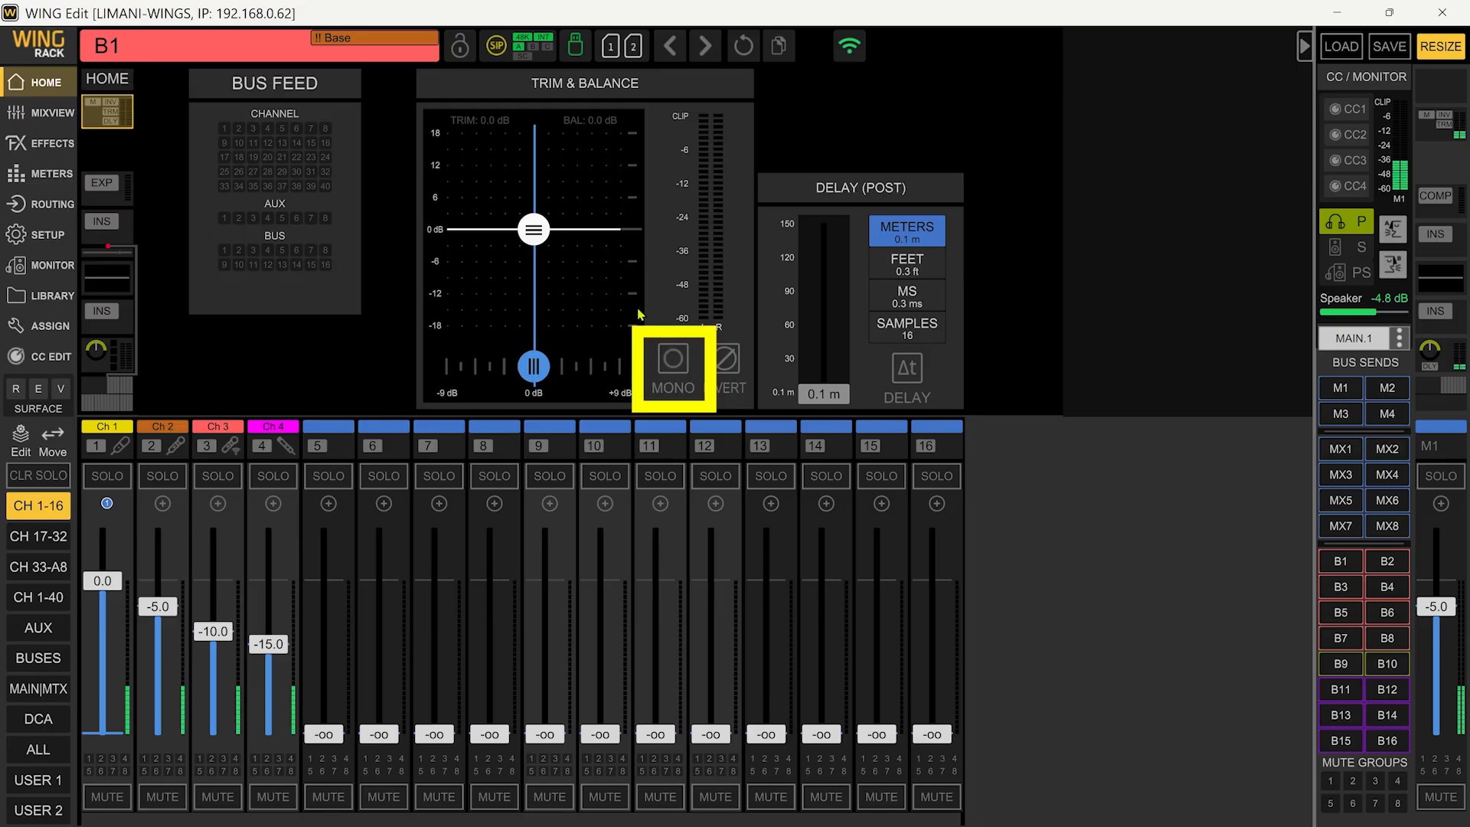
{"action": "left_click", "coordinate": [151, 50]}
{"action": "left_click", "coordinate": [39, 549]}
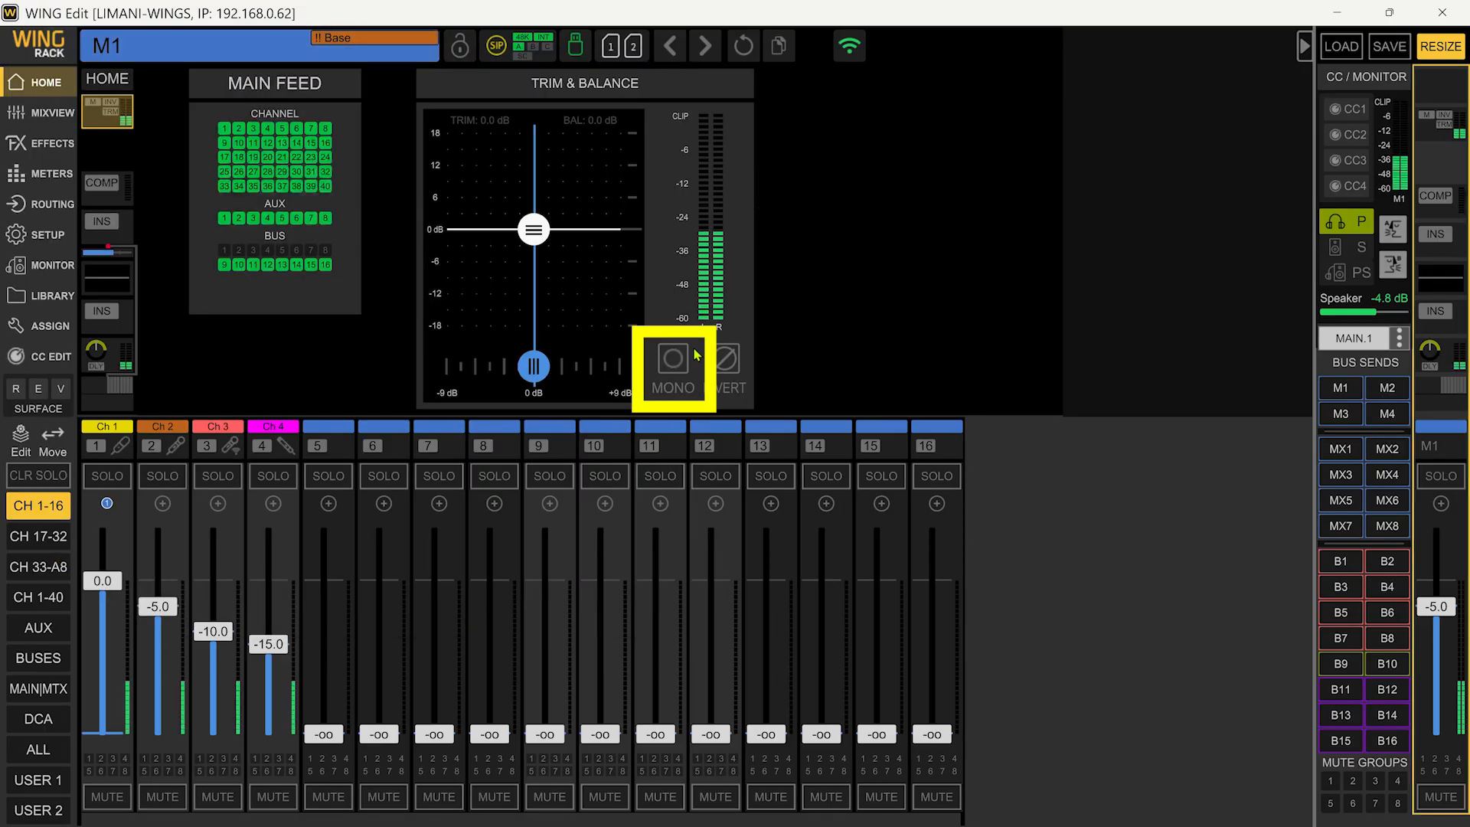
{"action": "left_click", "coordinate": [106, 48]}
{"action": "left_click", "coordinate": [38, 615]}
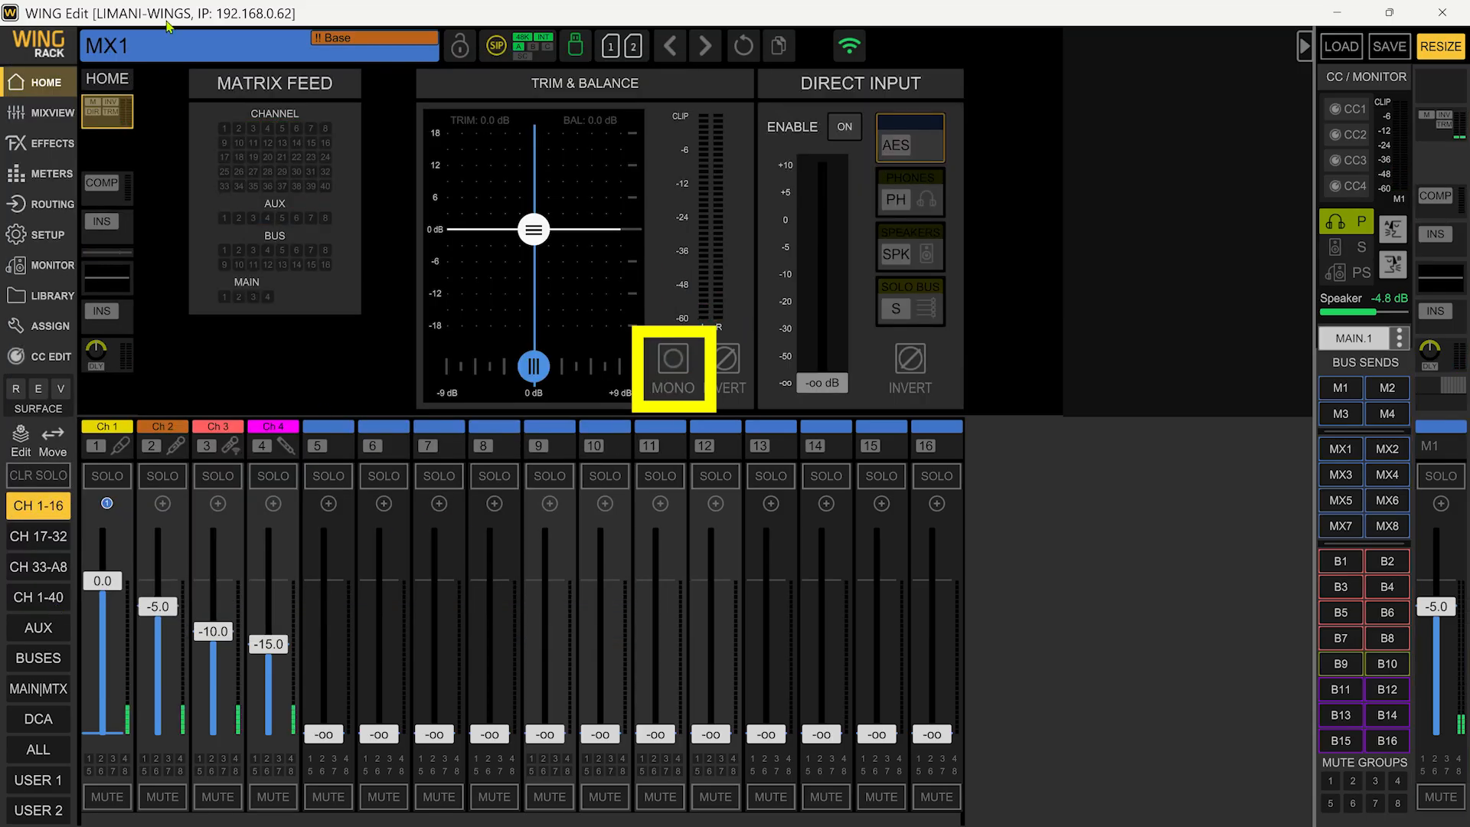
{"action": "left_click", "coordinate": [113, 46]}
{"action": "left_click", "coordinate": [52, 79]}
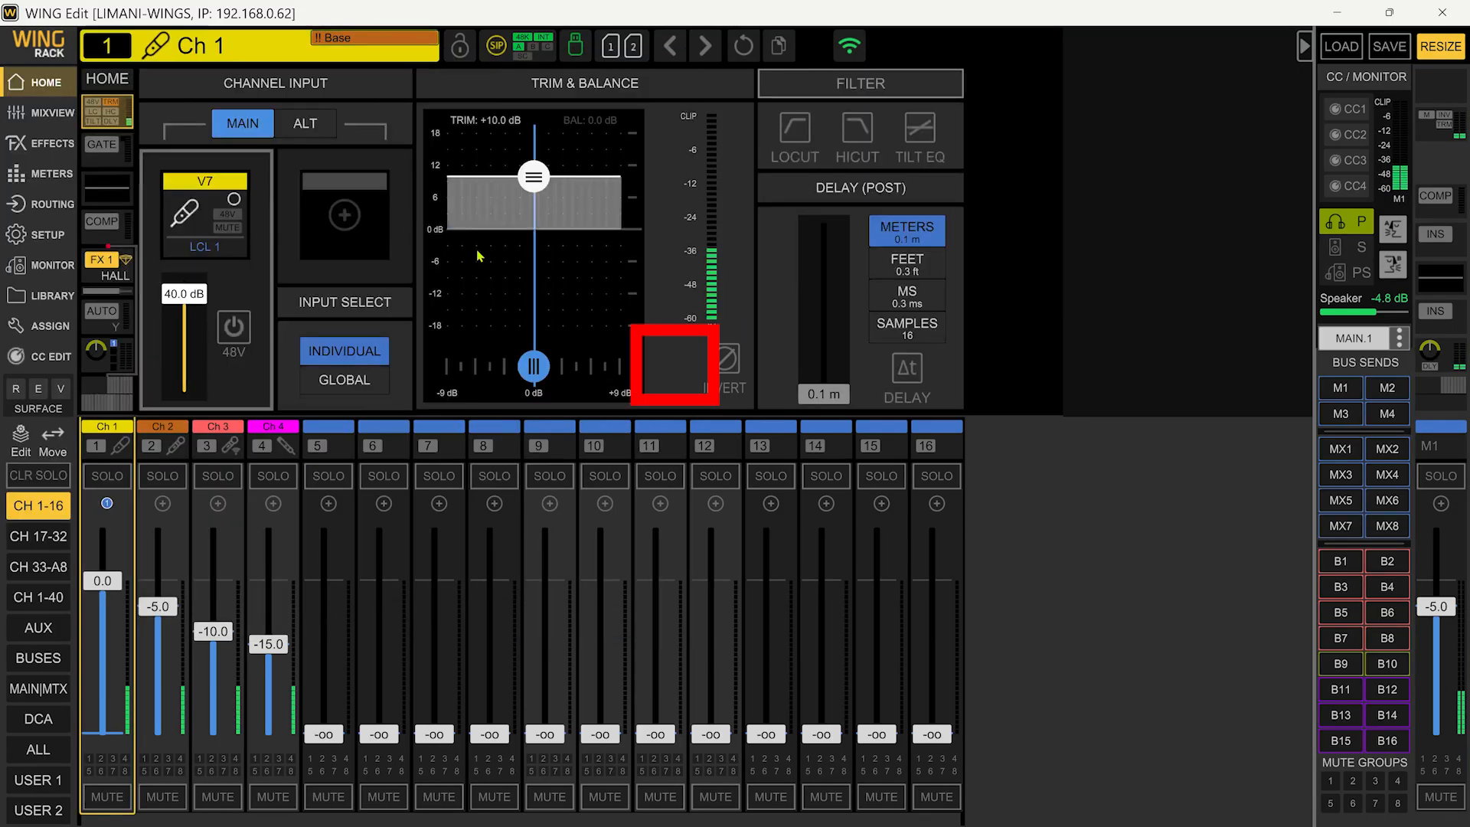
{"action": "left_click", "coordinate": [107, 46]}
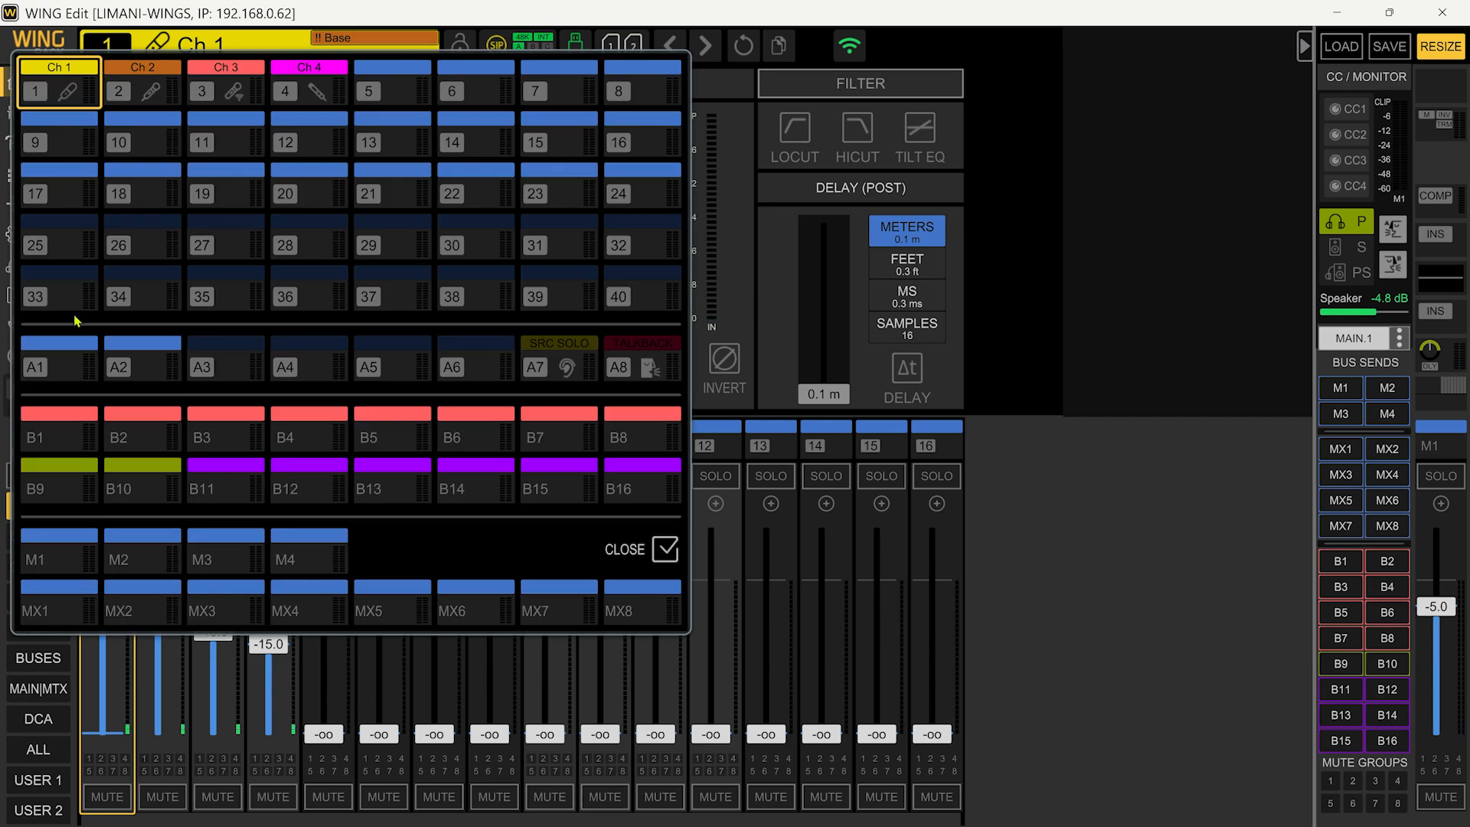
{"action": "left_click", "coordinate": [47, 372]}
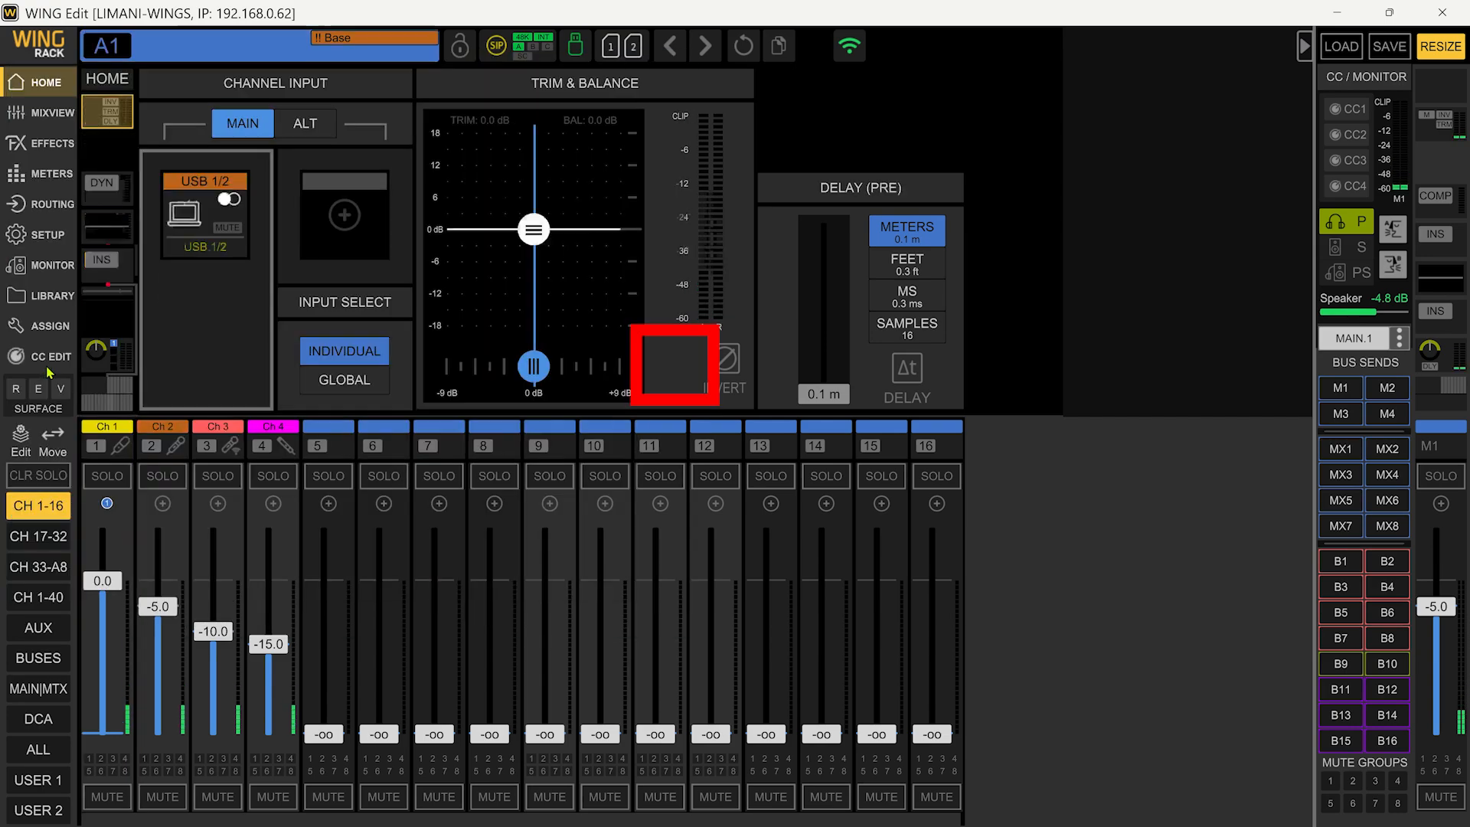
{"action": "left_click", "coordinate": [117, 80]}
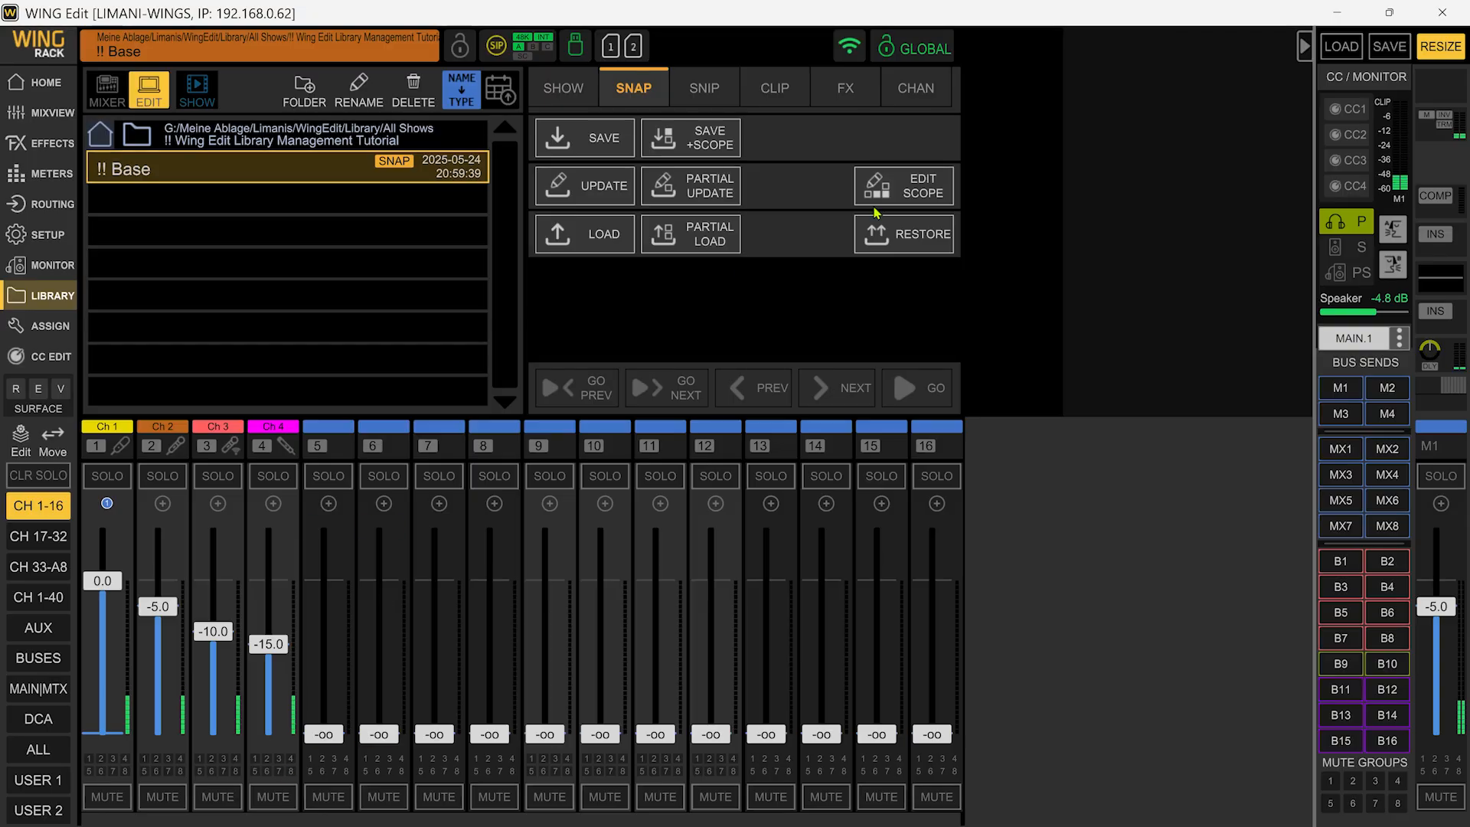
- Update the !! Base snapshot's scope to only channels 1 to 8, CONFIG, SFC and PREFS, with all contents enabled
{"action": "left_click", "coordinate": [903, 199]}
{"action": "left_click", "coordinate": [1119, 55]}
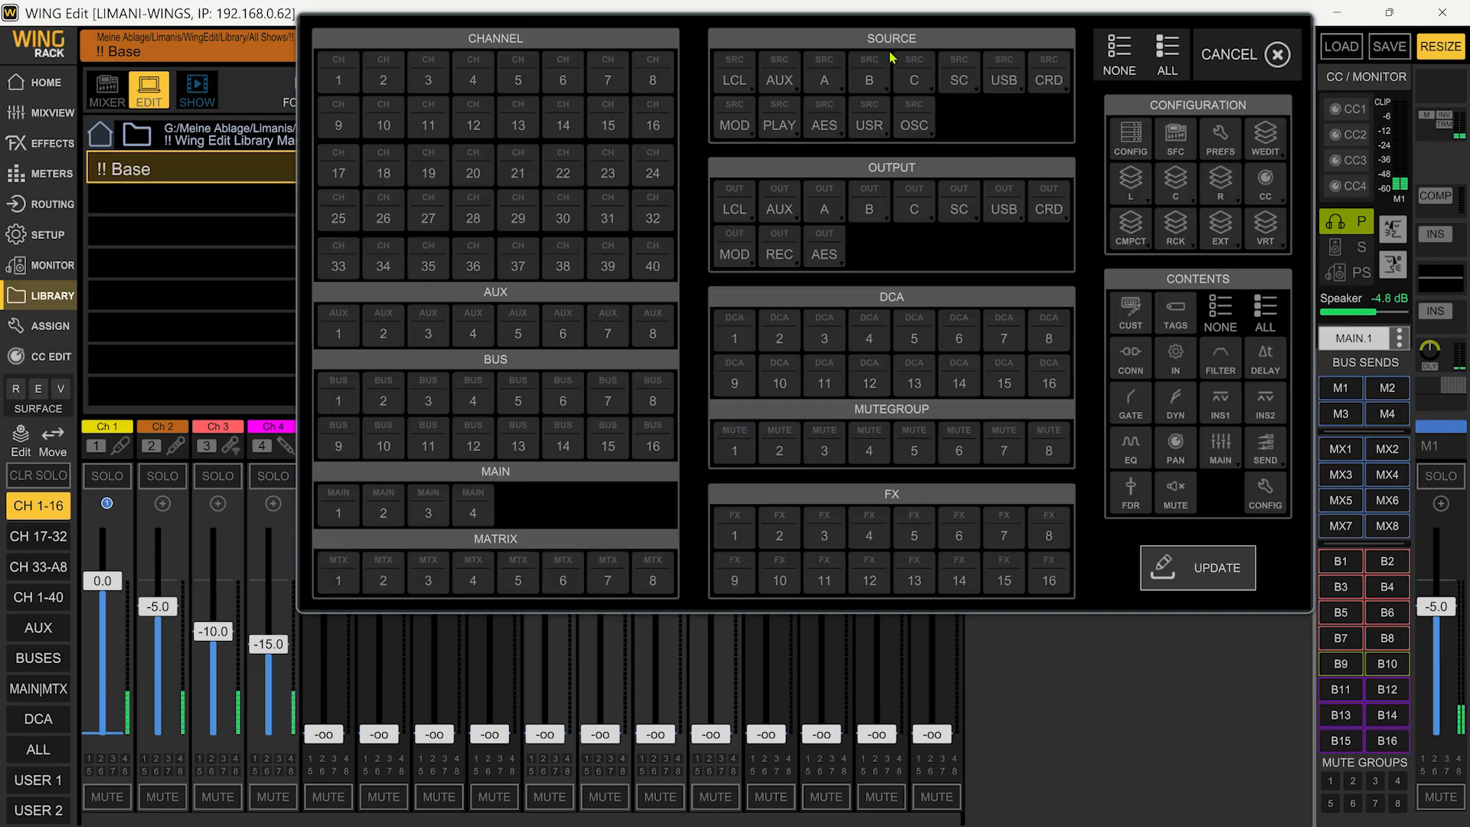
{"action": "left_click_drag", "start_coordinate": [338, 77], "coordinate": [666, 77]}
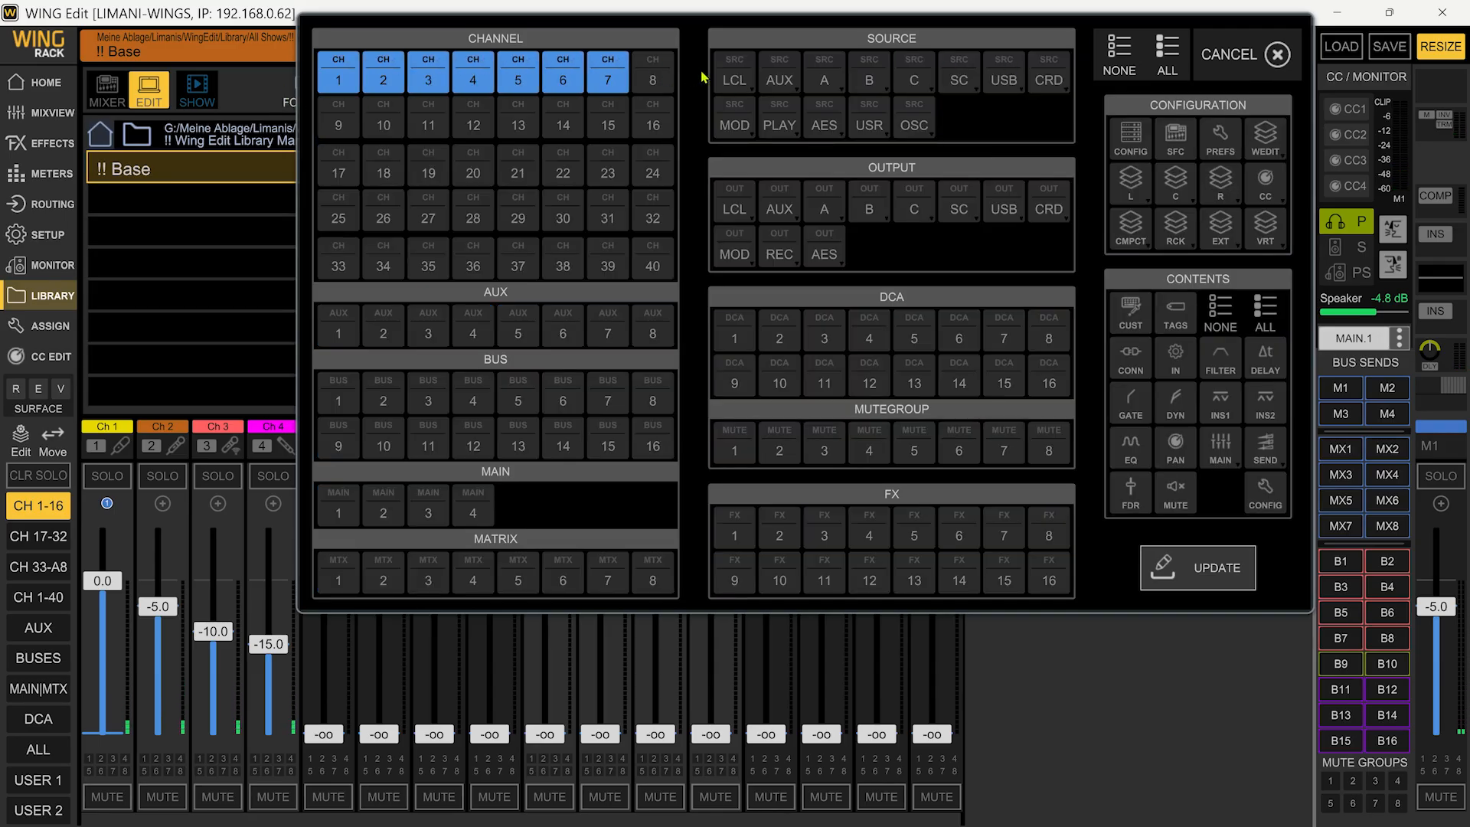
{"action": "left_click", "coordinate": [1275, 310]}
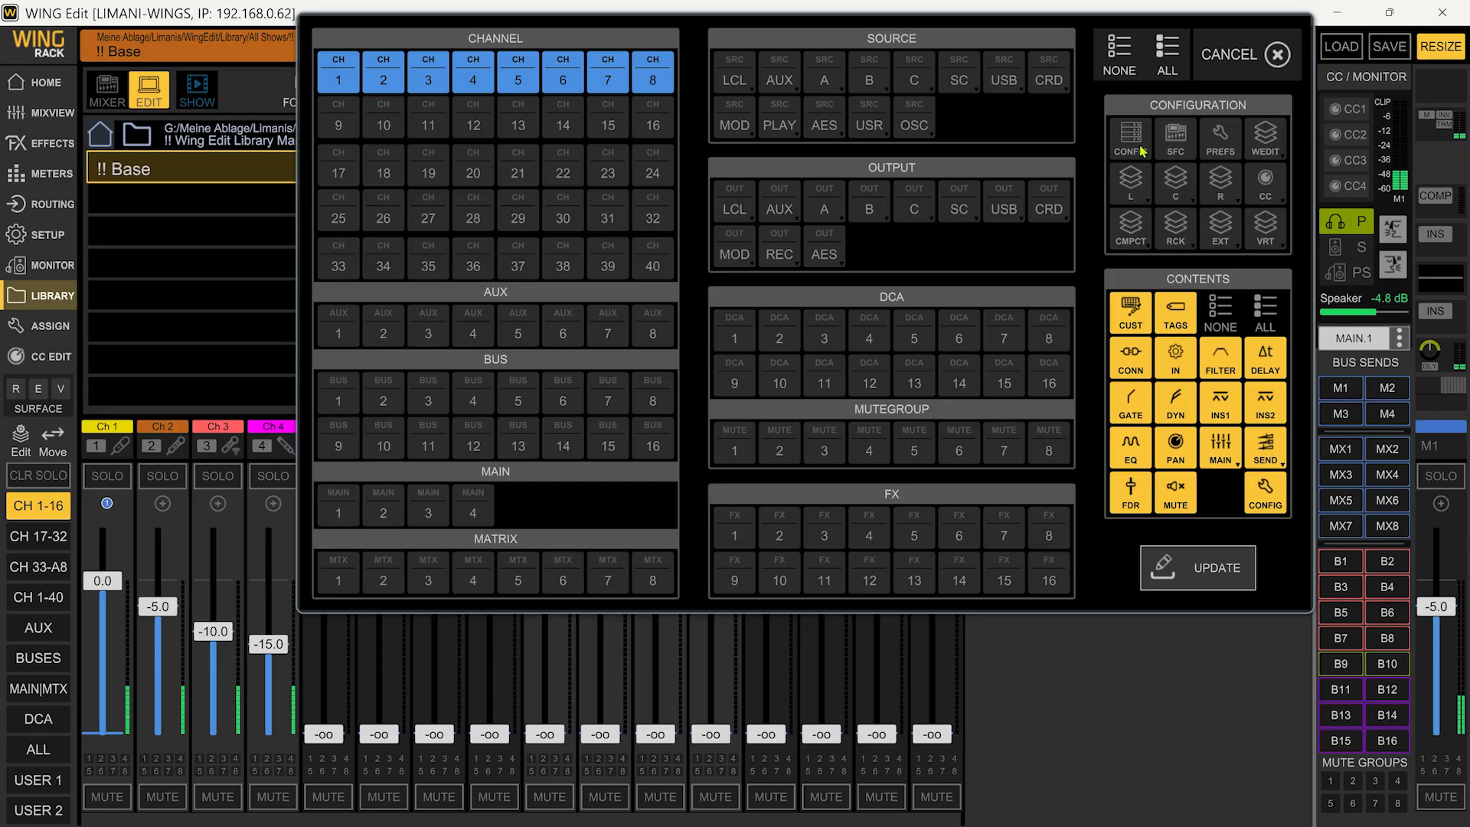
{"action": "left_click", "coordinate": [1133, 148]}
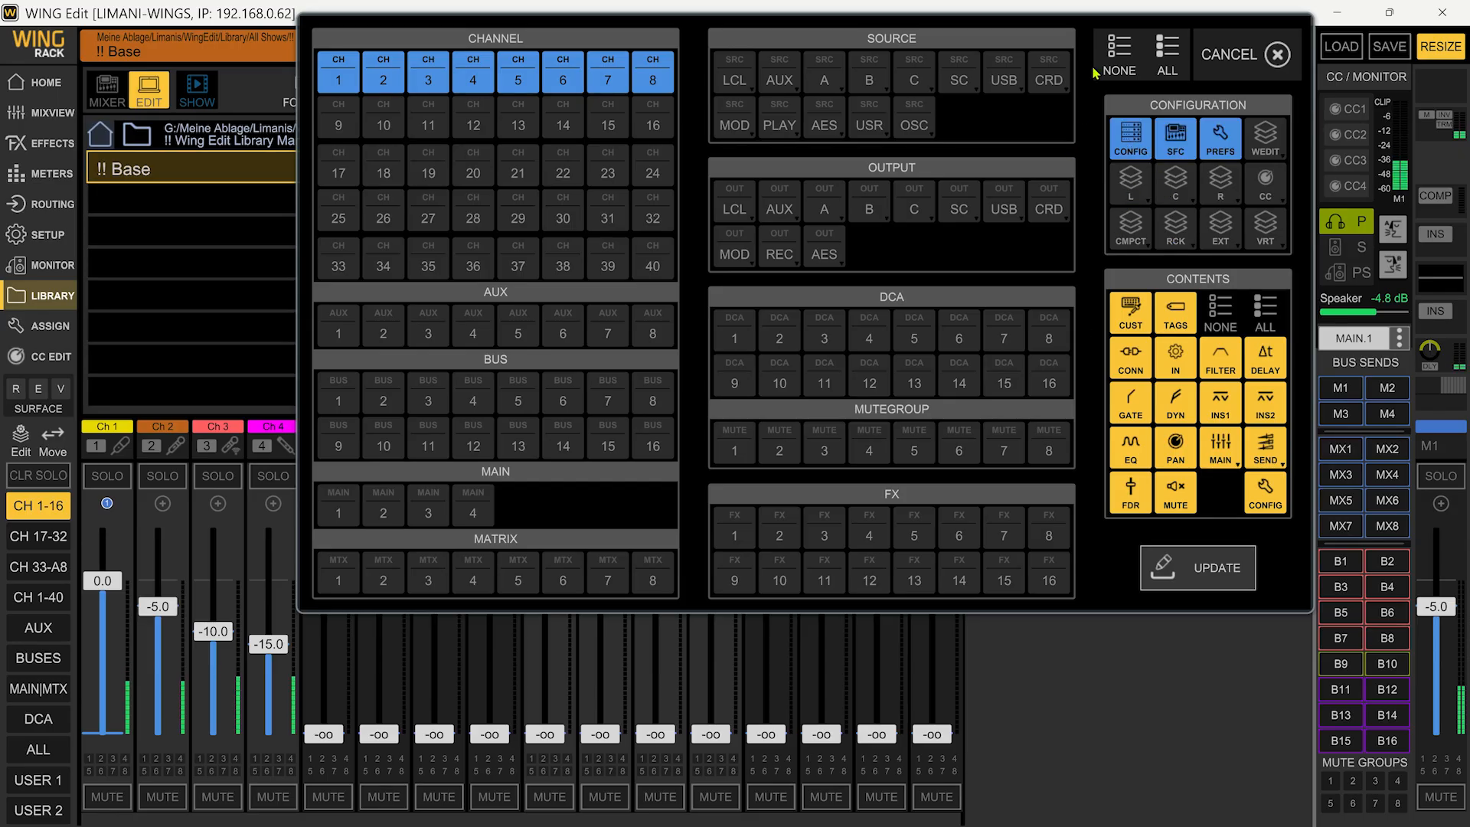
{"action": "left_click", "coordinate": [1188, 575]}
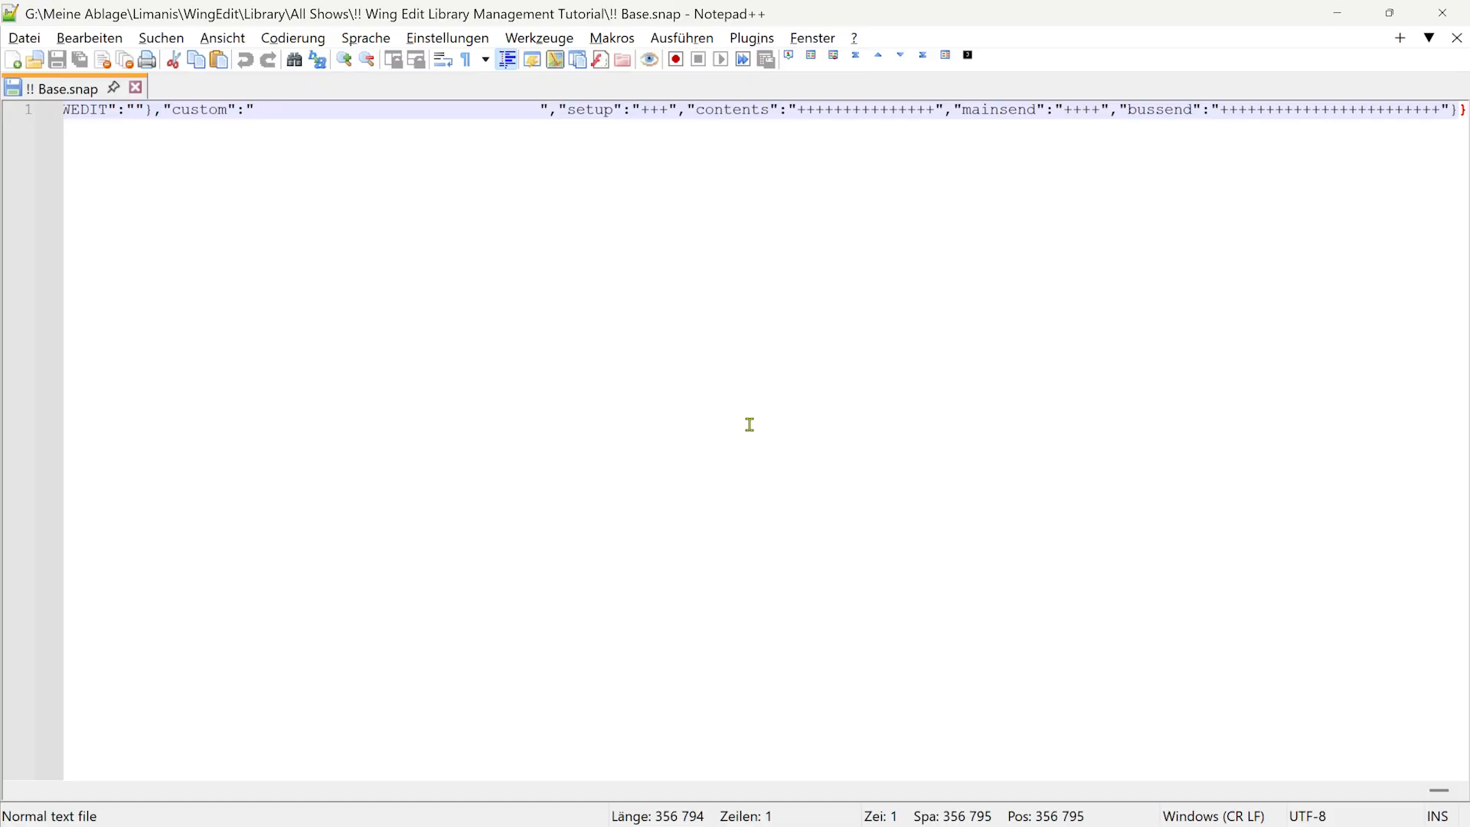
- Format !! Base.snap as JSON in Notepad++ to examine its channel scope entries, and close it without saving
{"action": "key", "text": "ctrl+alt+m"}
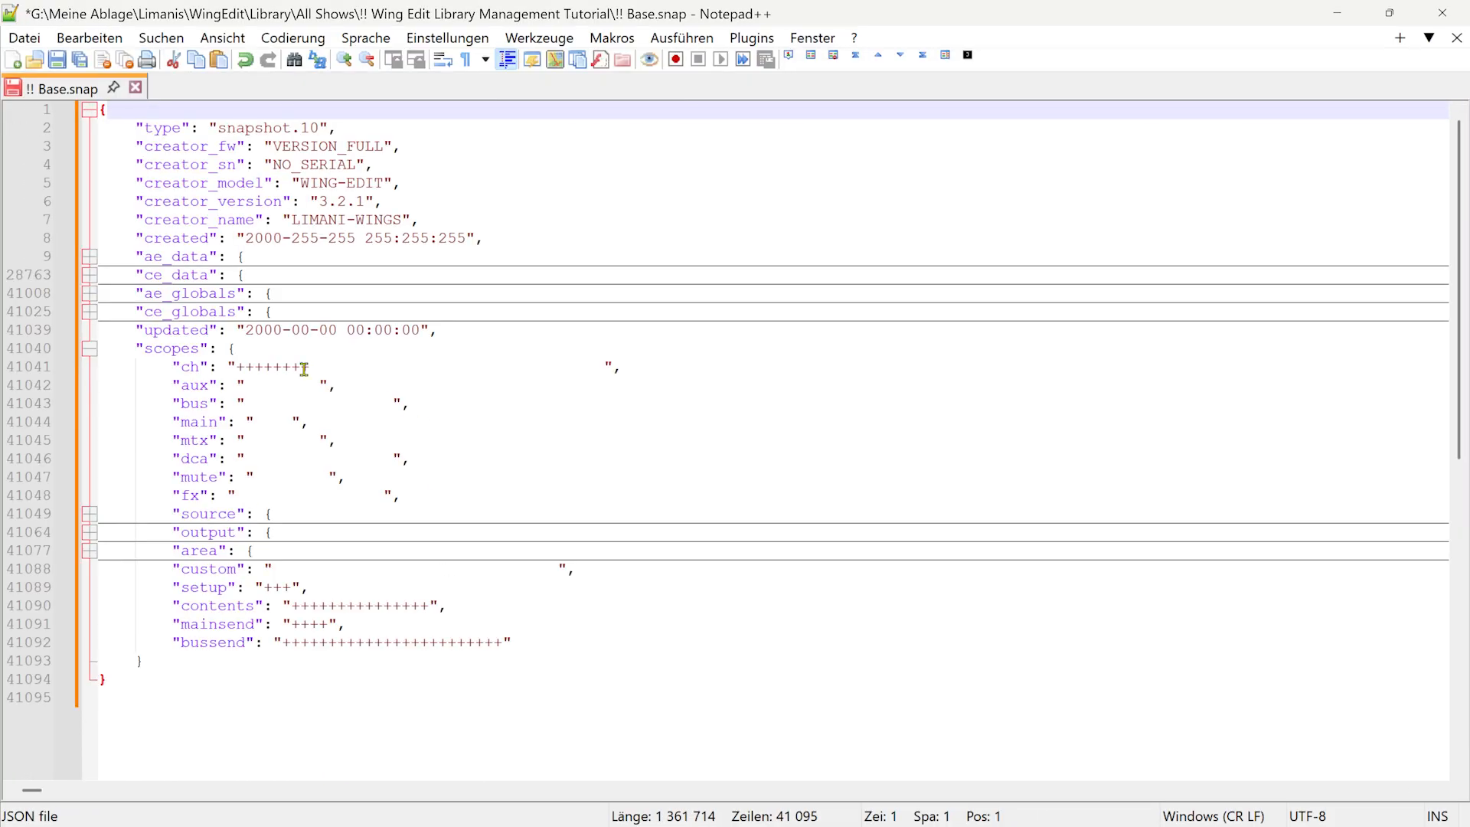
{"action": "left_click_drag", "start_coordinate": [236, 369], "coordinate": [309, 372]}
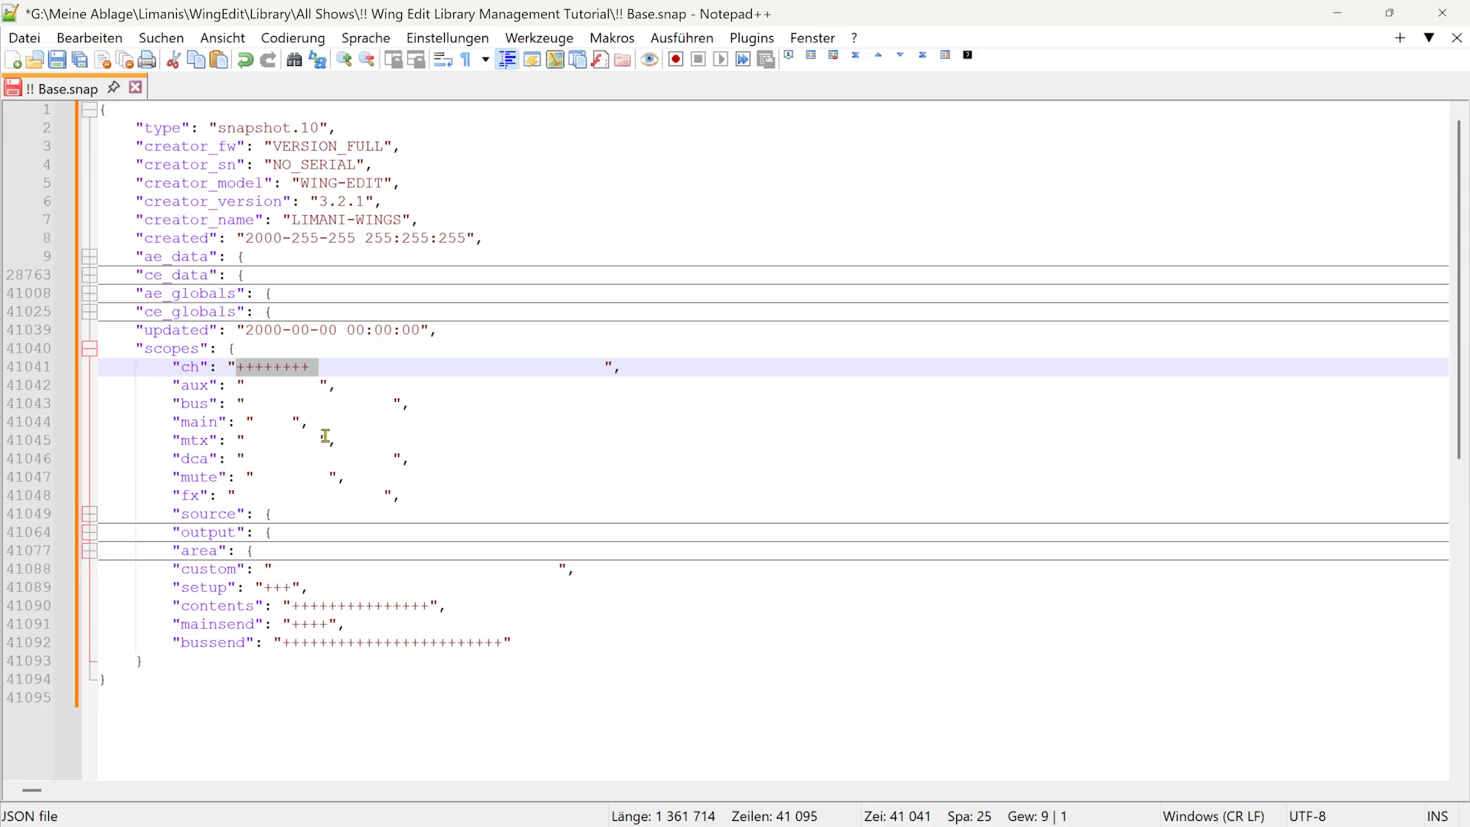
{"action": "left_click", "coordinate": [329, 741]}
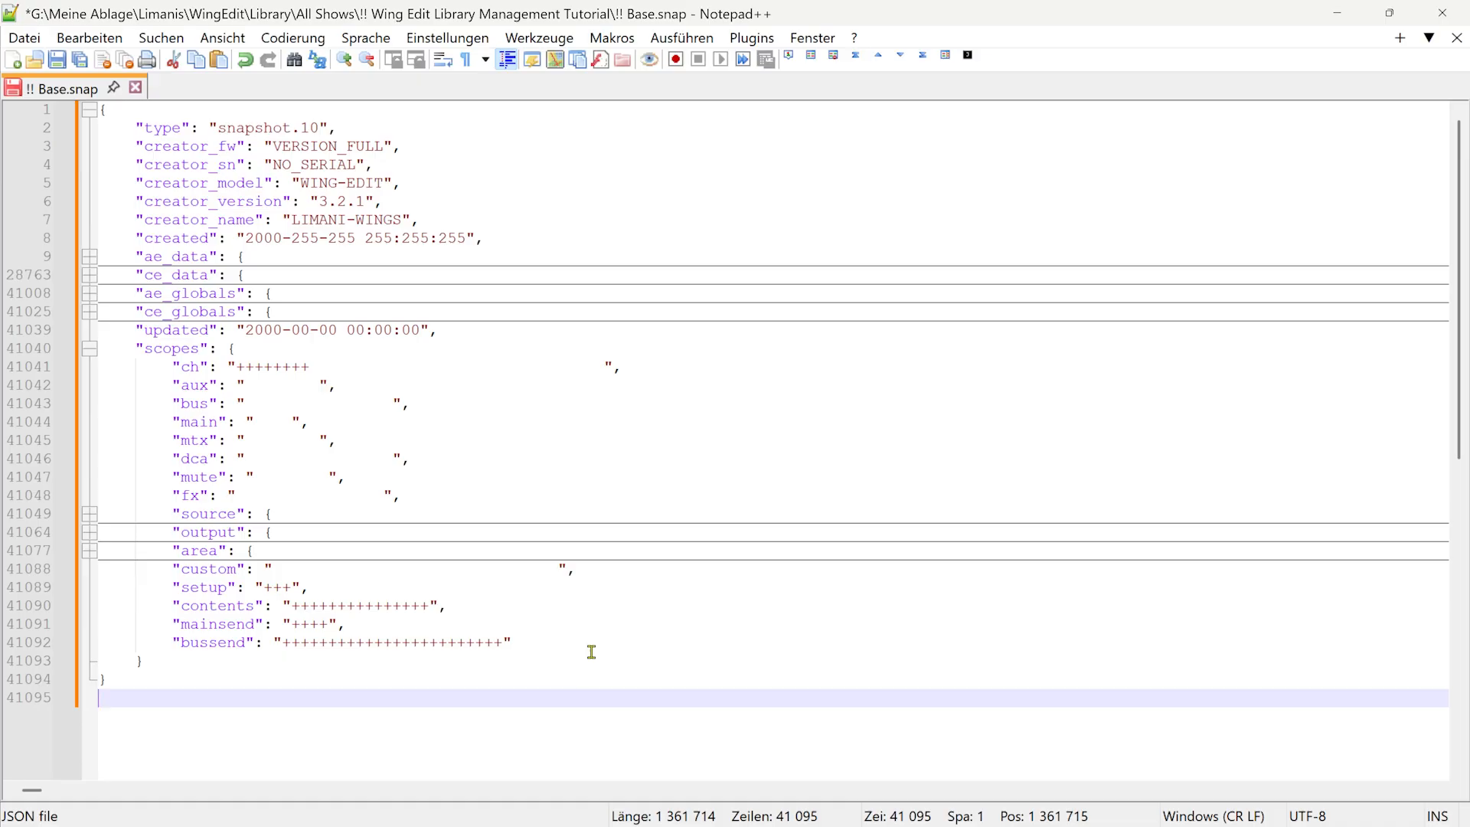
{"action": "key", "text": "ctrl+w"}
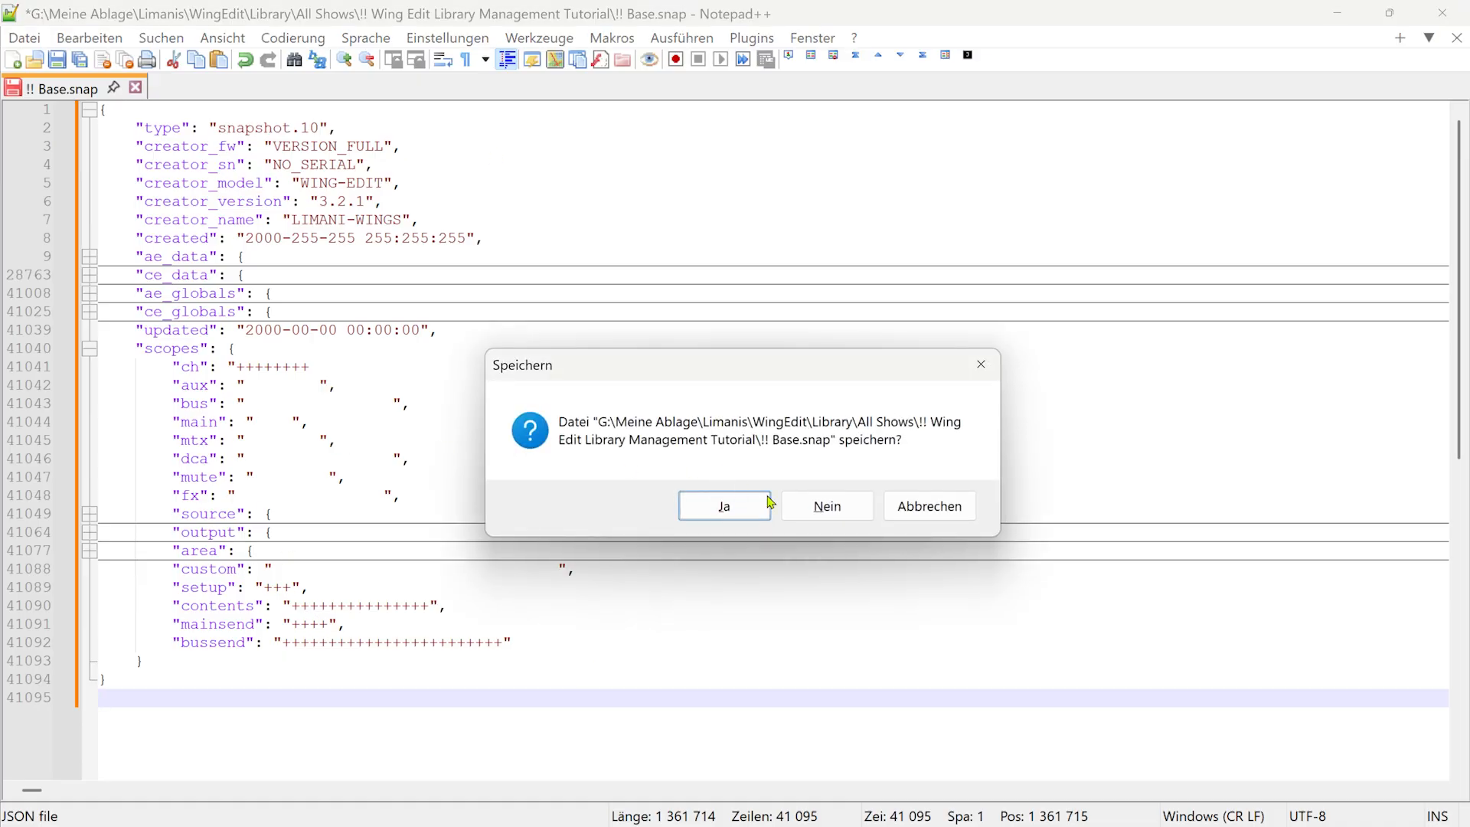
{"action": "left_click", "coordinate": [847, 515]}
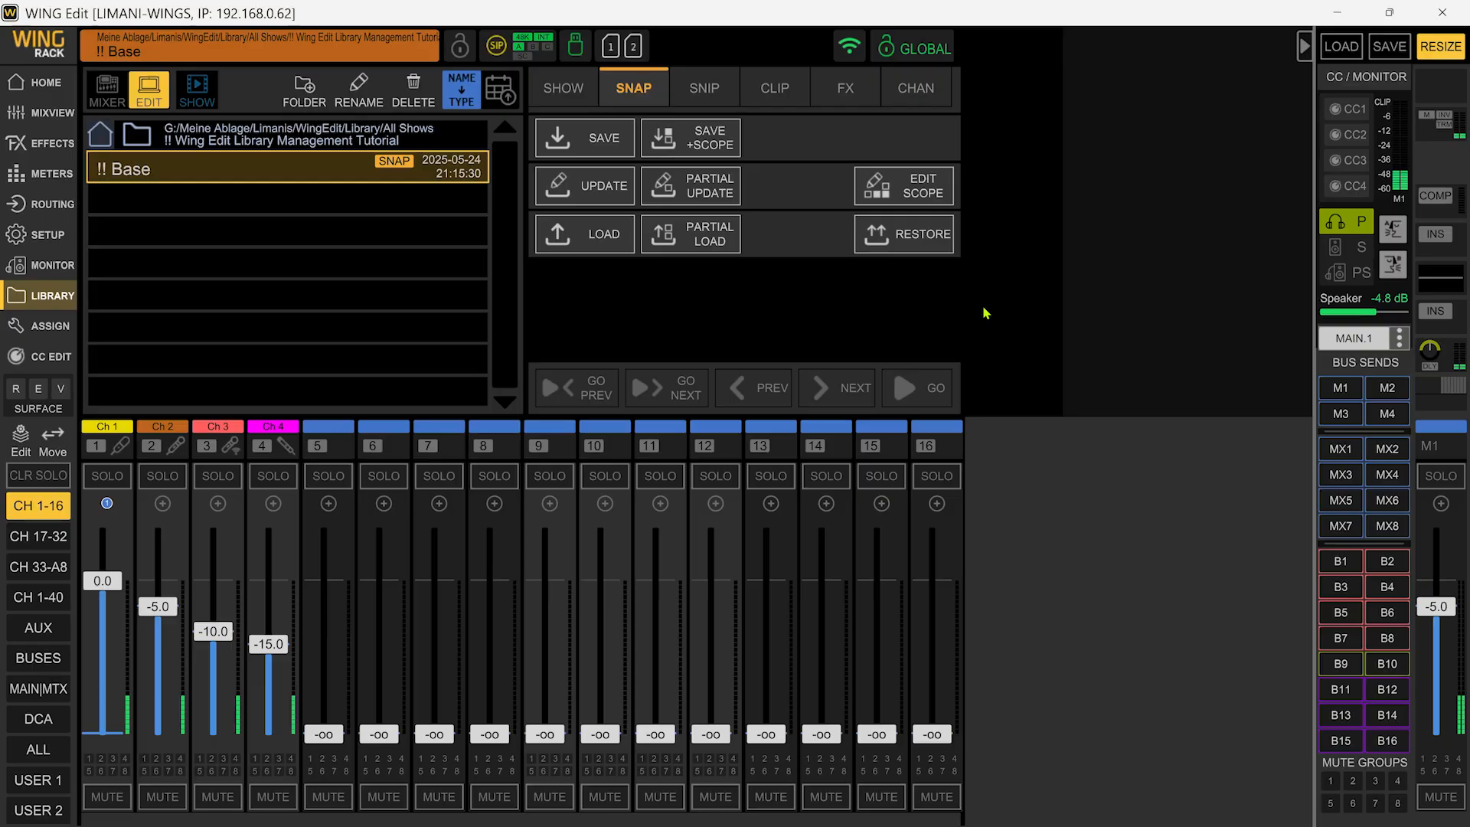
- Reopen the !! Base snapshot's scope in WING Edit for review and leave it without updating
{"action": "left_click", "coordinate": [906, 202]}
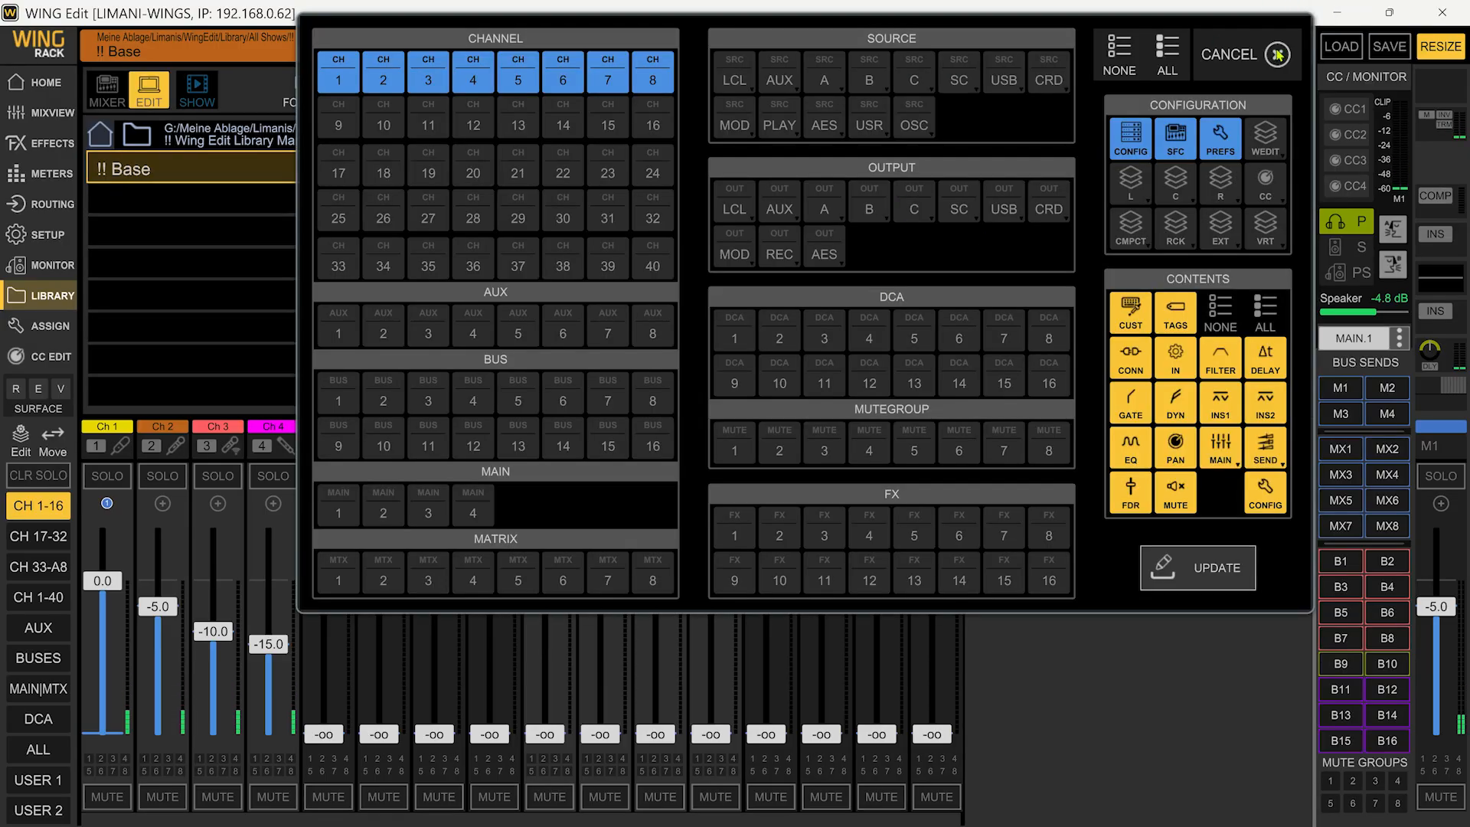
{"action": "left_click", "coordinate": [1181, 555]}
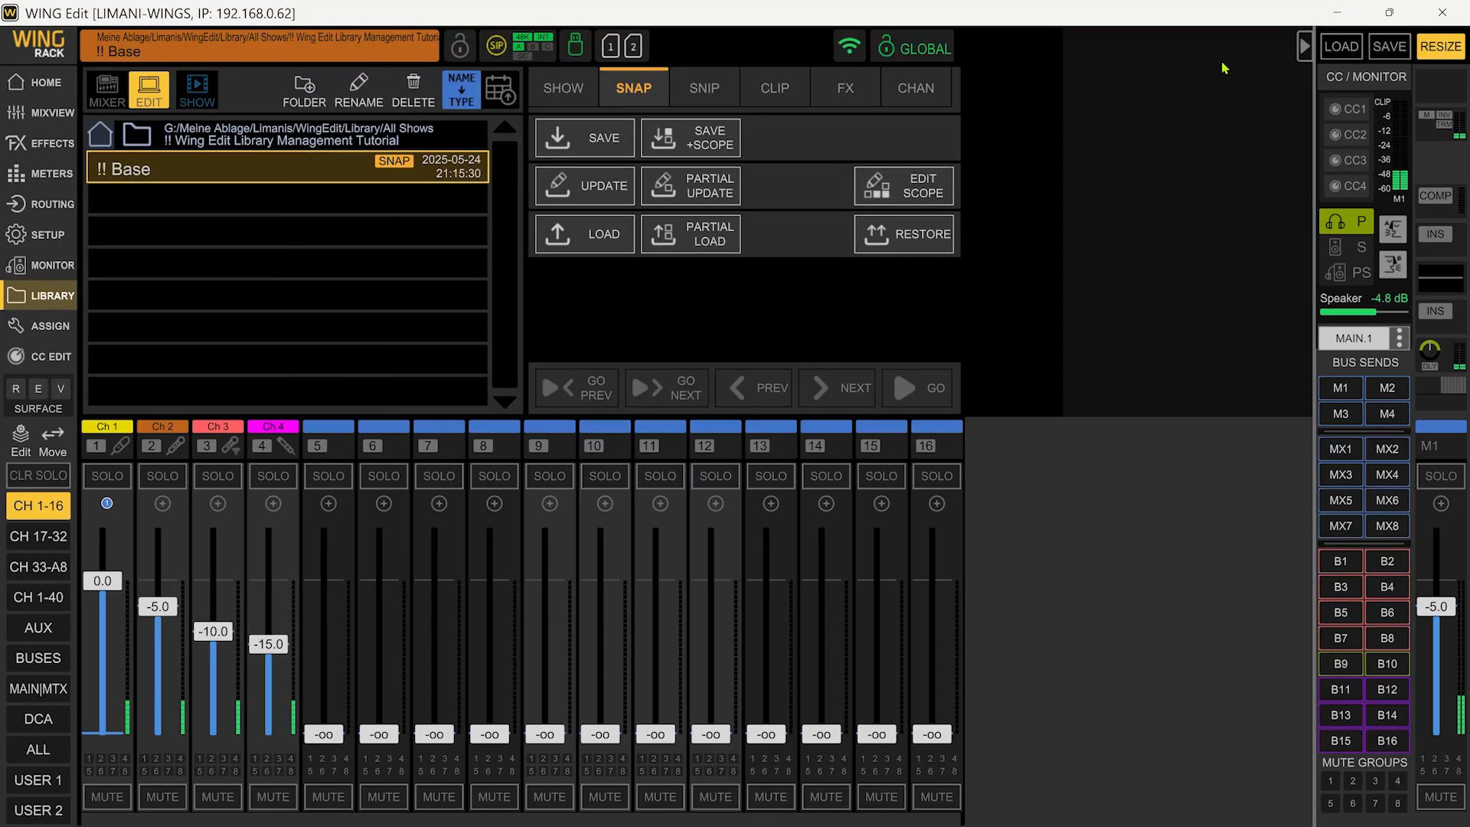
- Mark channels 1 to 8 in the global scope
{"action": "left_click", "coordinate": [937, 57]}
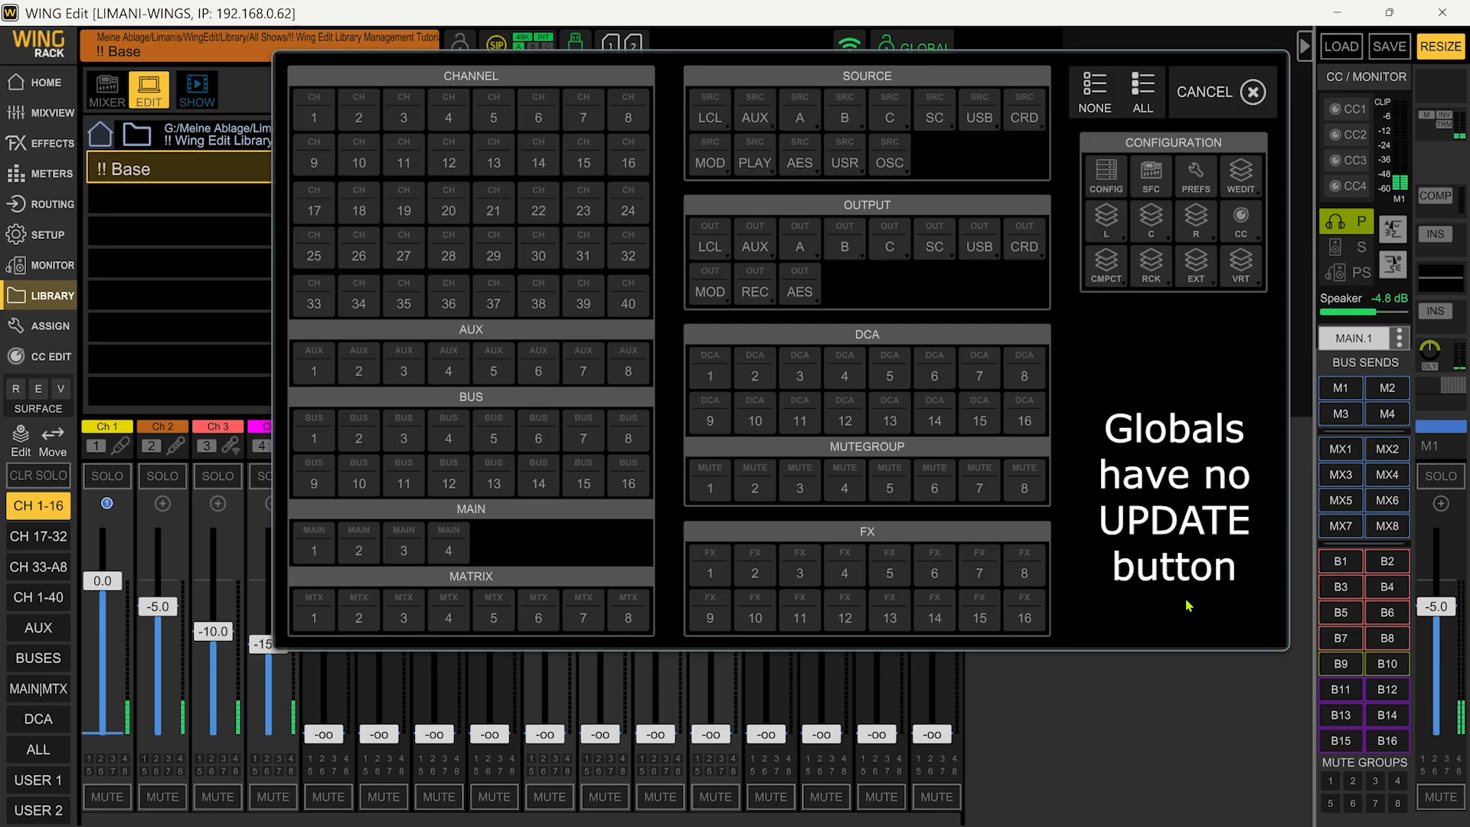
{"action": "left_click", "coordinate": [1189, 98]}
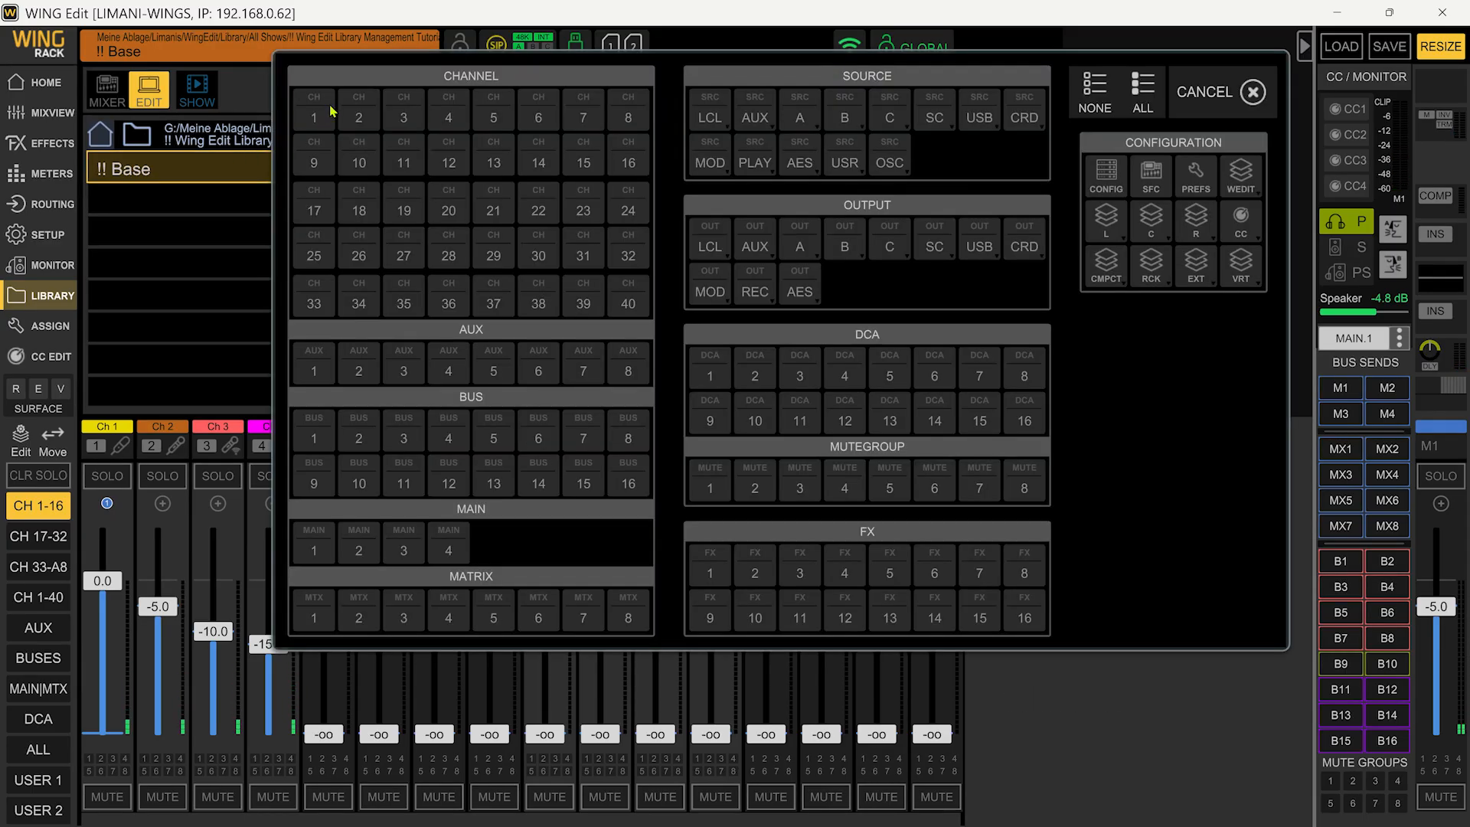
{"action": "mouse_move", "coordinate": [330, 111]}
{"action": "left_mouse_down"}
{"action": "mouse_move", "coordinate": [607, 108]}
{"action": "mouse_move", "coordinate": [399, 111]}
{"action": "left_mouse_up"}
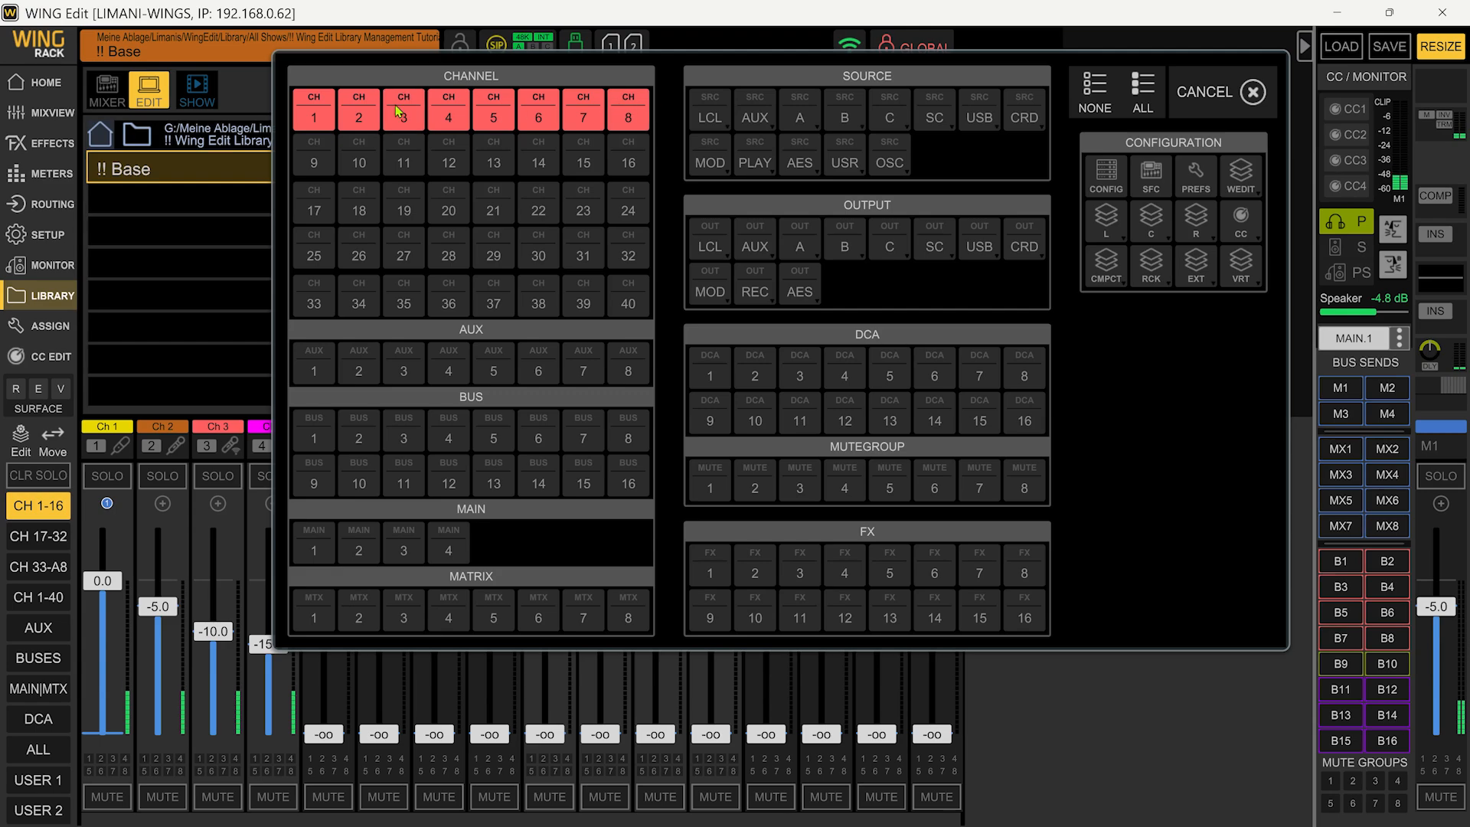
- Close the global scope and save the current state over the existing !! Base snapshot
{"action": "left_click", "coordinate": [1221, 92]}
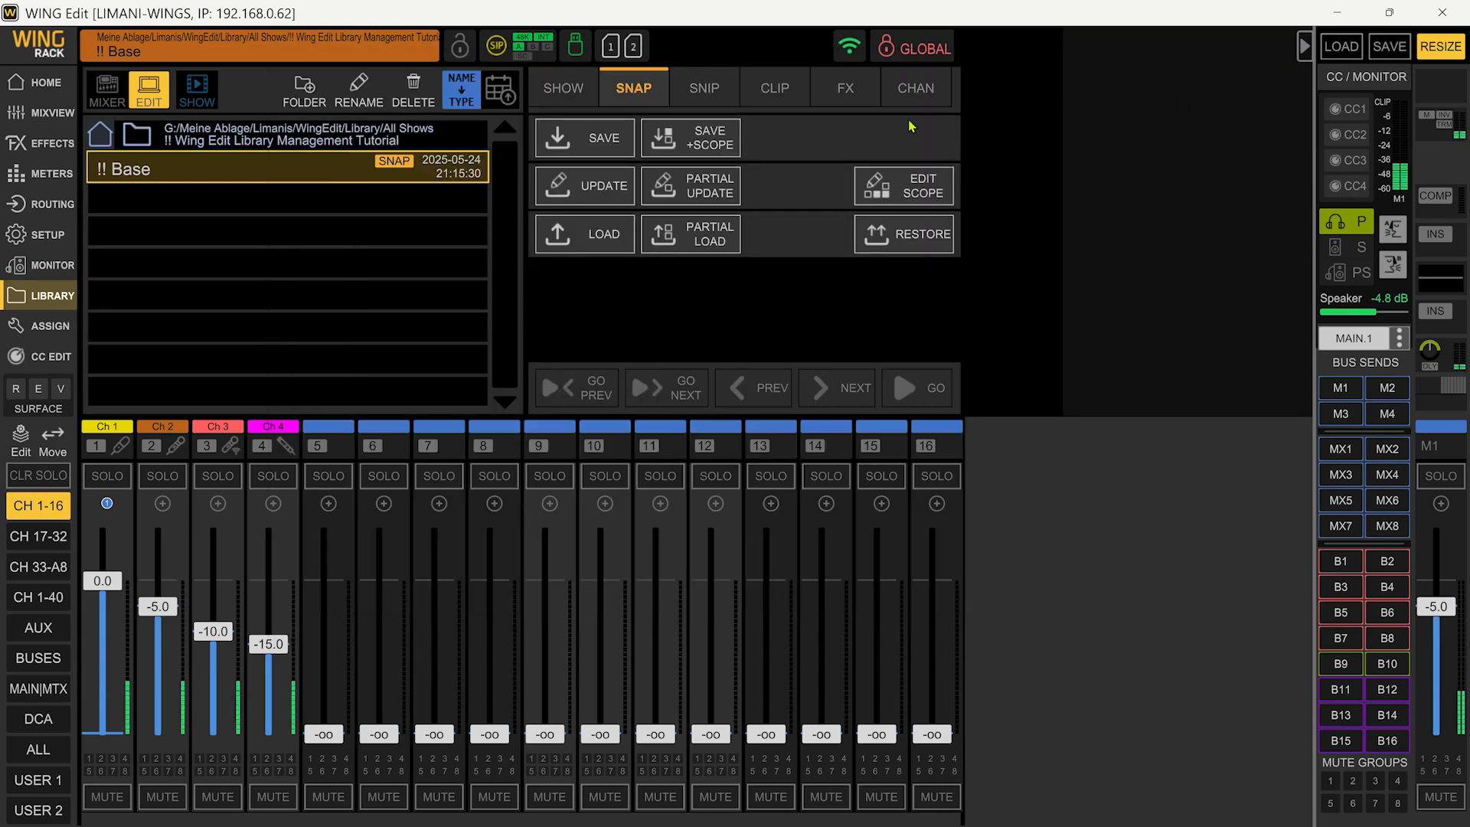
{"action": "left_click", "coordinate": [630, 141]}
{"action": "left_click", "coordinate": [594, 229]}
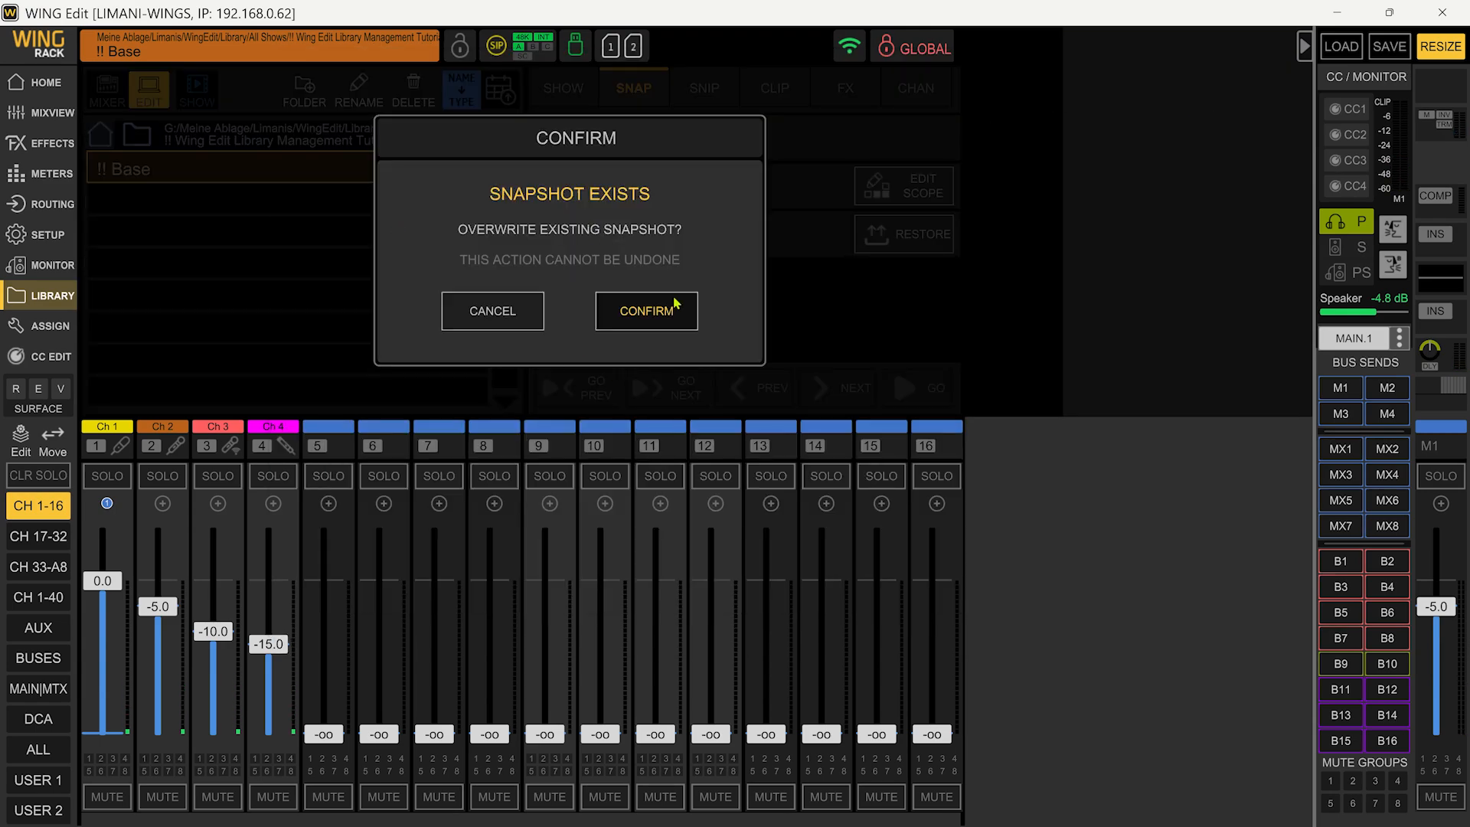
{"action": "left_click", "coordinate": [641, 303]}
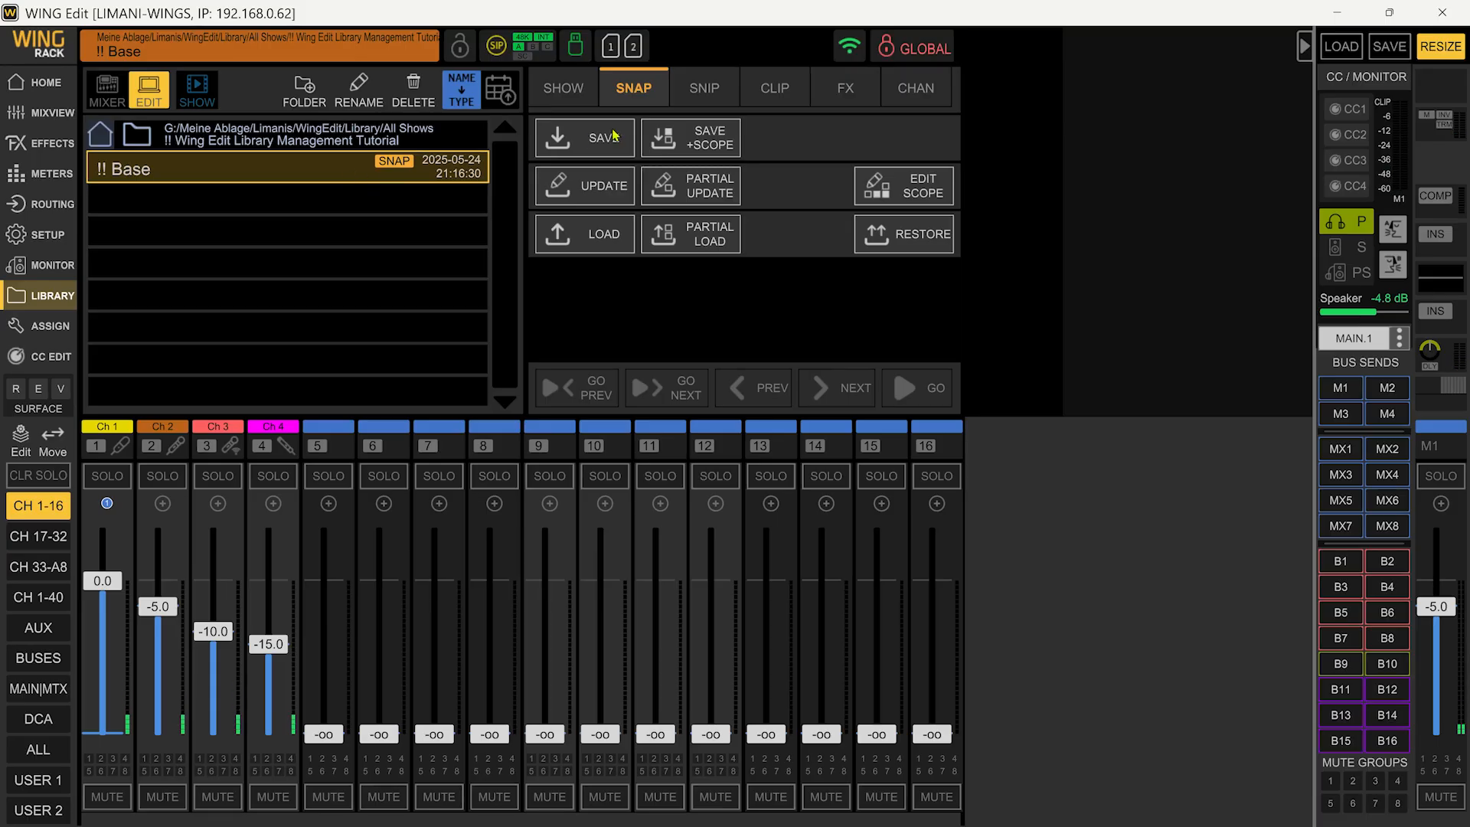
- Reopen the global scope to review its channel selection, and close it without changes
{"action": "left_click", "coordinate": [908, 51]}
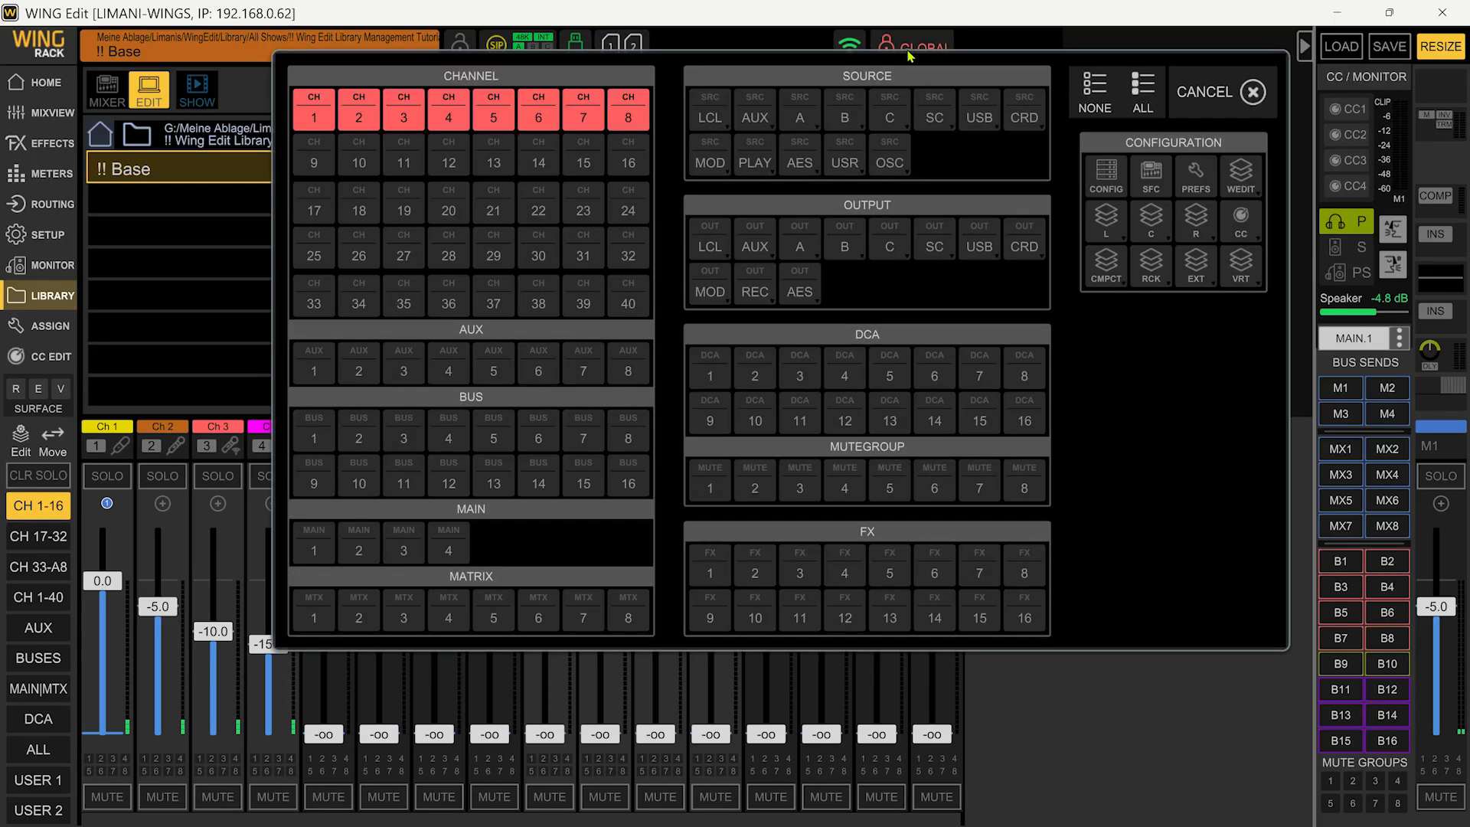
{"action": "left_click", "coordinate": [1185, 91]}
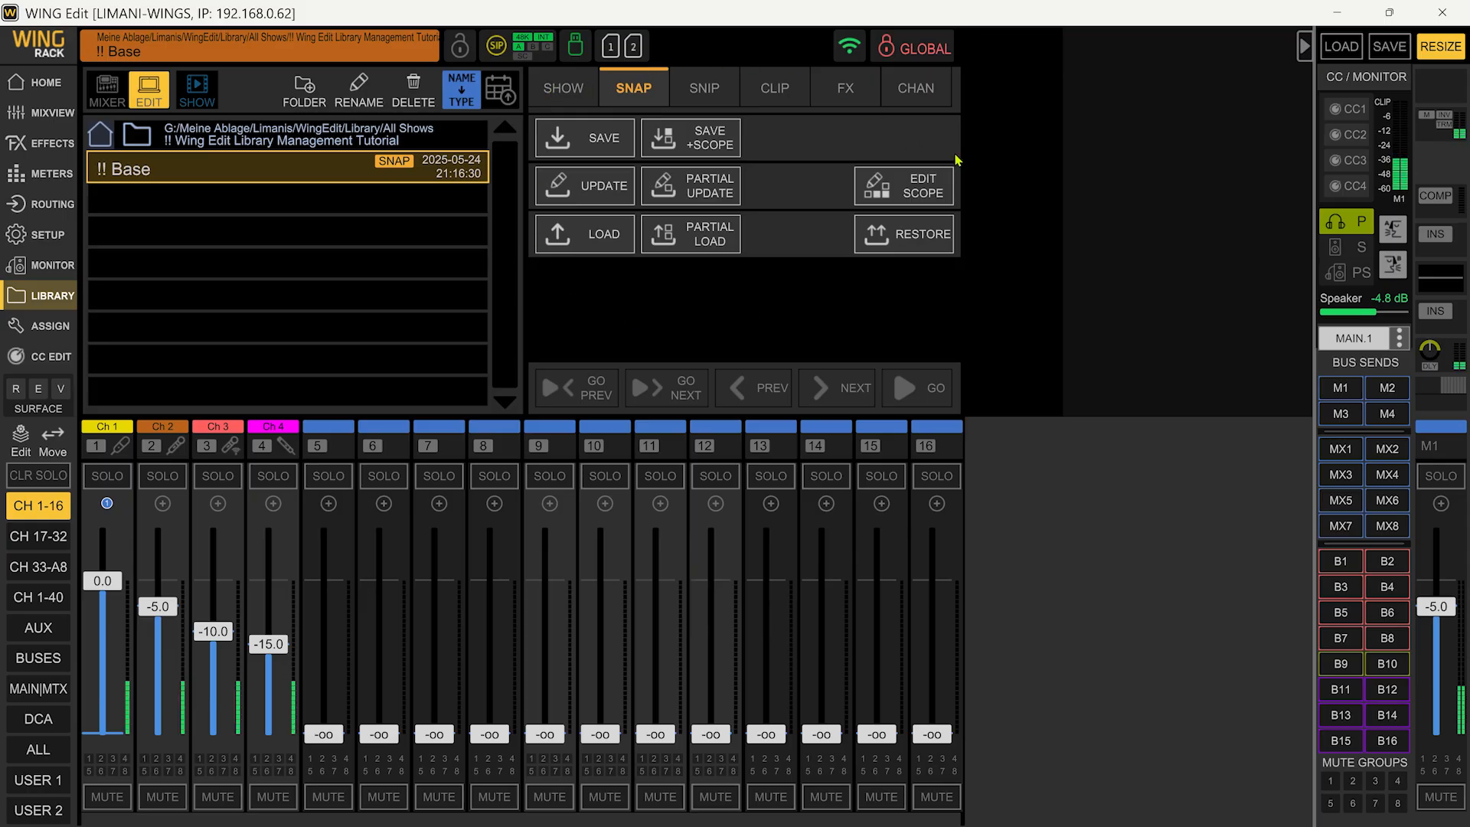
{"action": "left_click", "coordinate": [101, 141]}
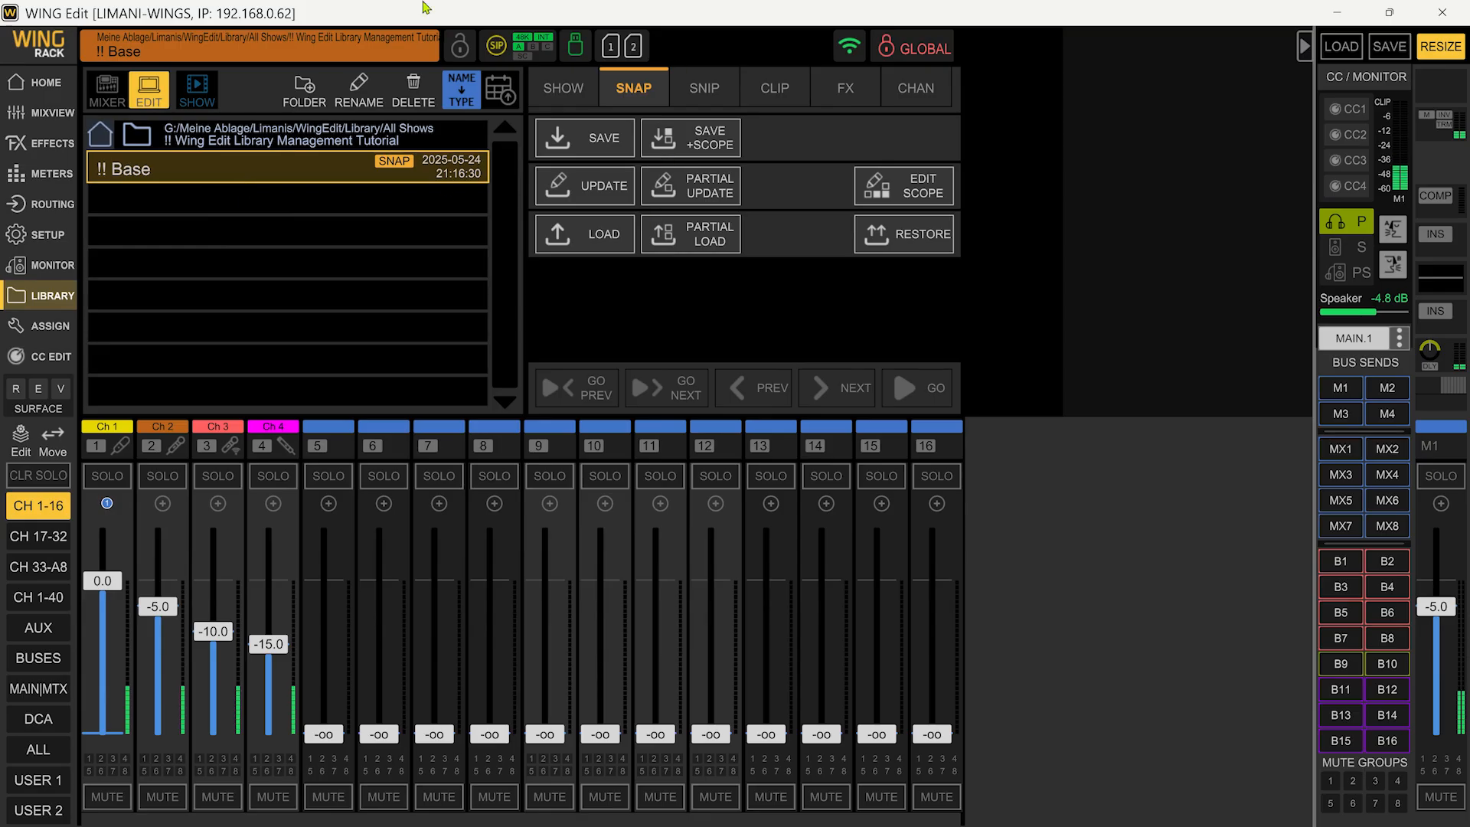